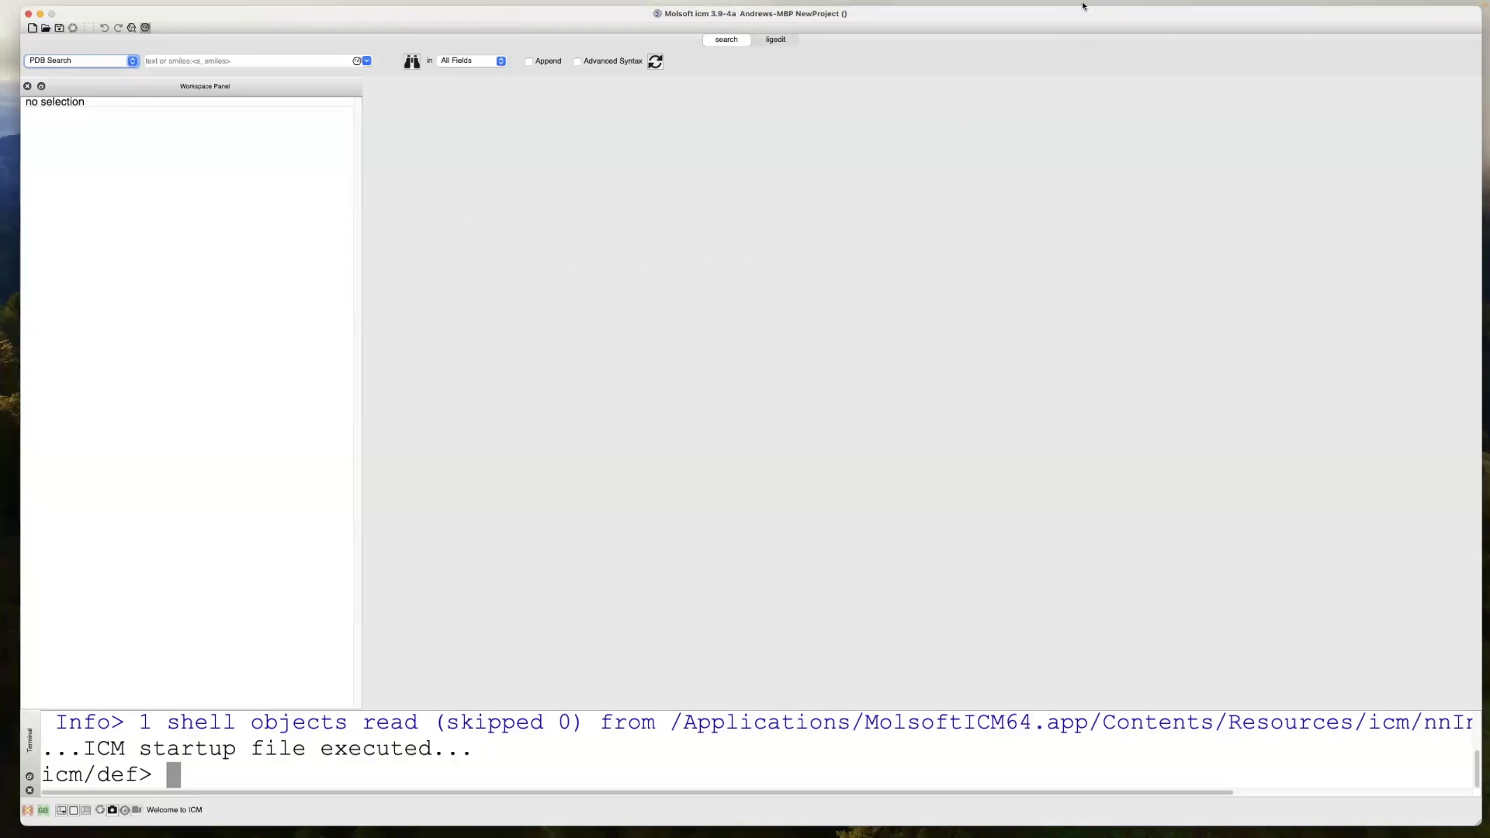
Search the PDB for "egfr" across all fields
click(1163, 7)
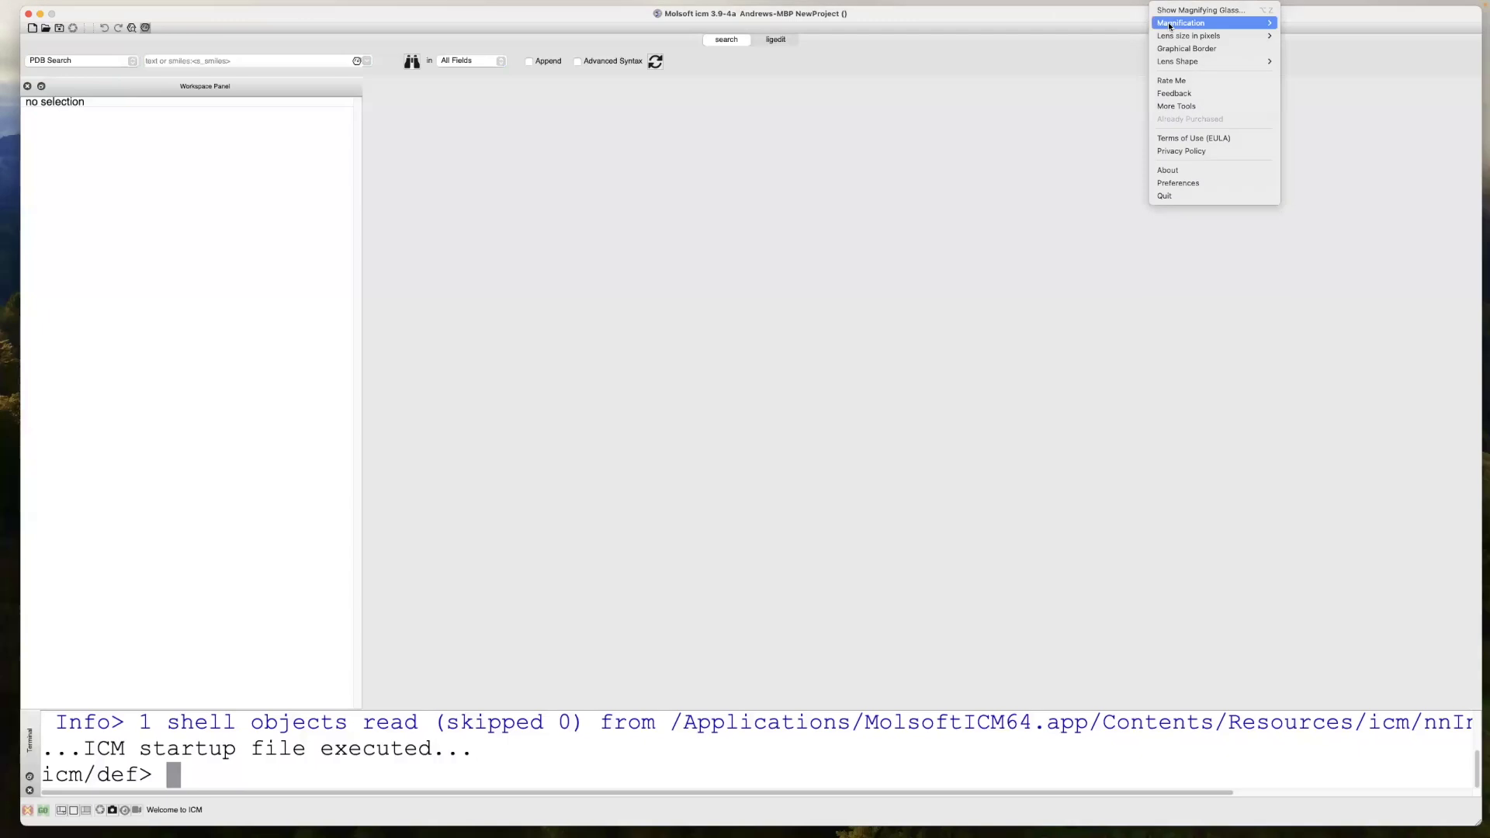
click(1180, 10)
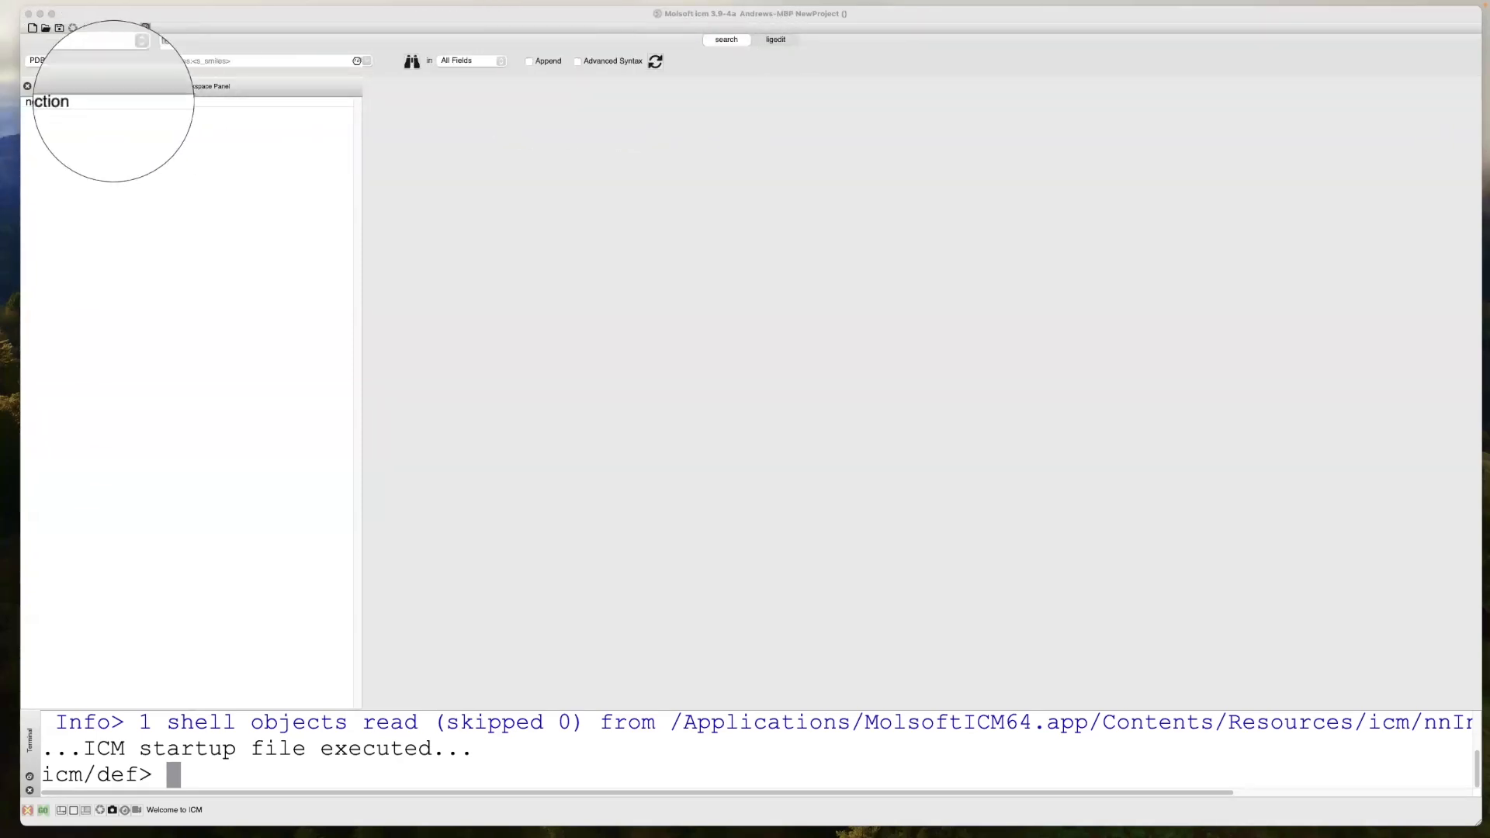
click(183, 61)
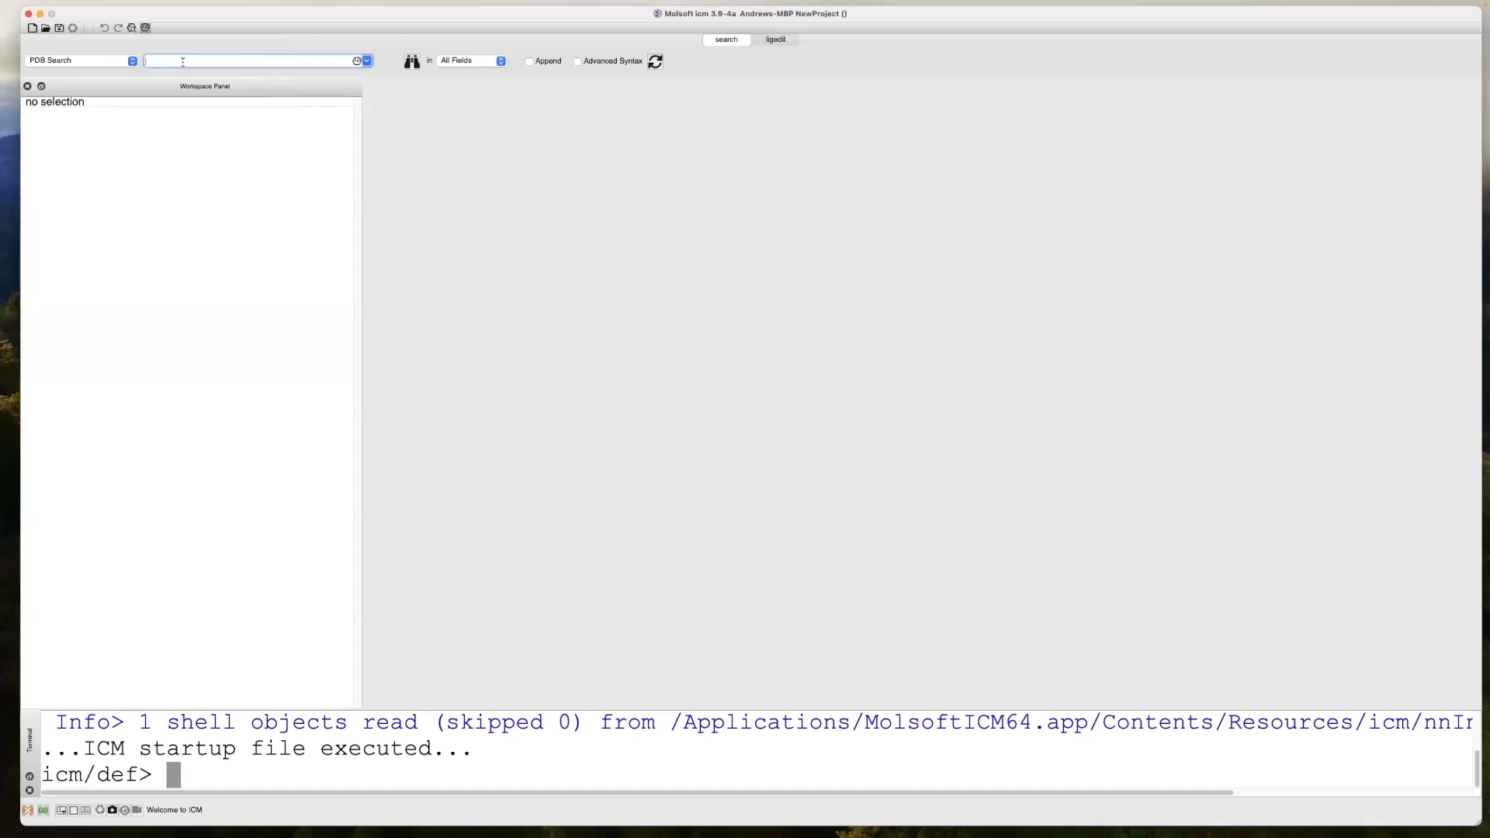
click(412, 62)
Sort the PDB search results by the resolution column in ascending order
scroll(557, 310, down, 10)
scroll(558, 342, down, 20)
scroll(556, 367, down, 18)
scroll(555, 374, up, 20)
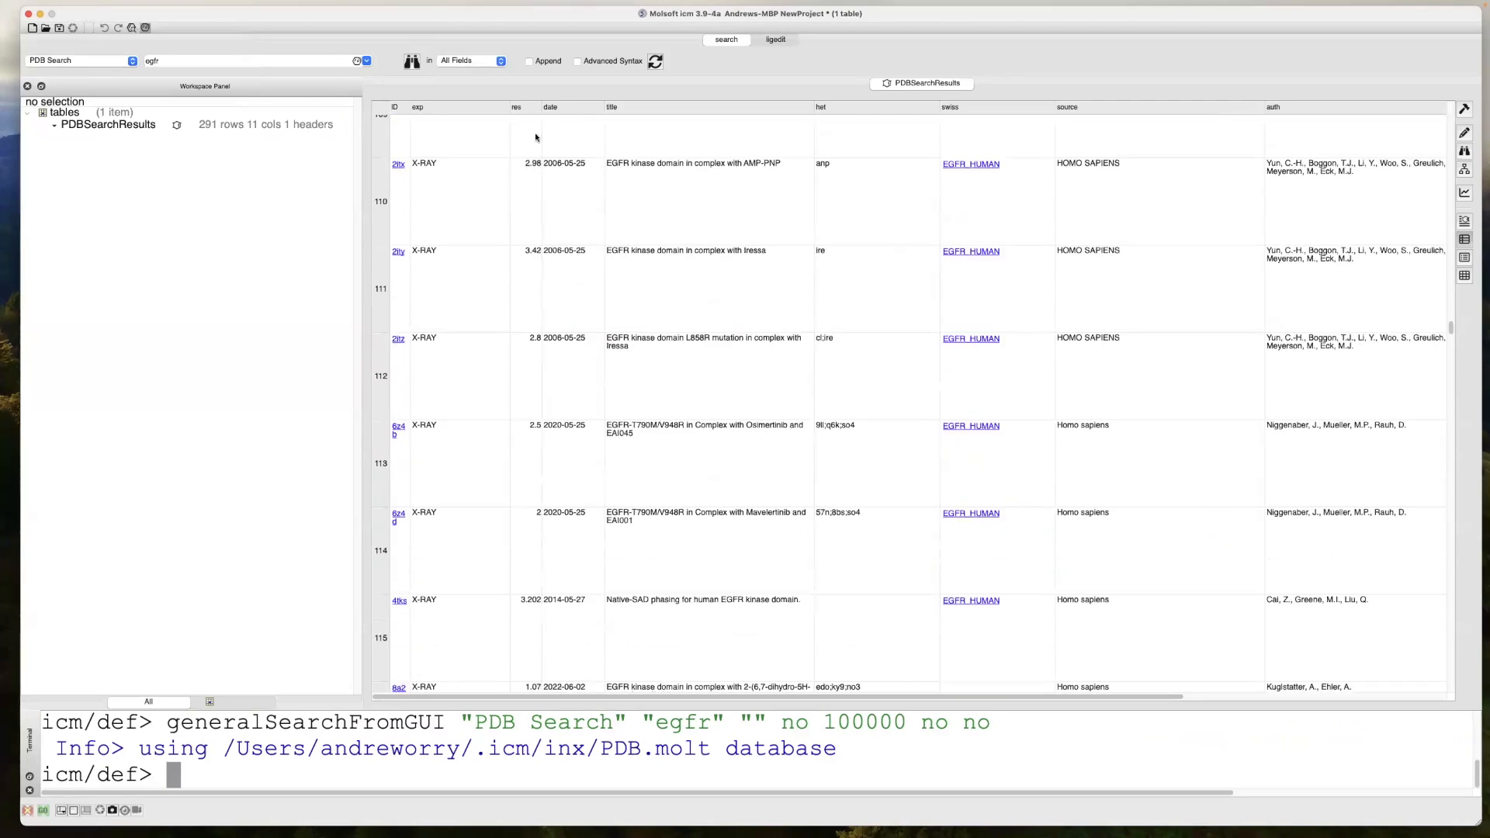
click(526, 111)
scroll(544, 171, up, 9)
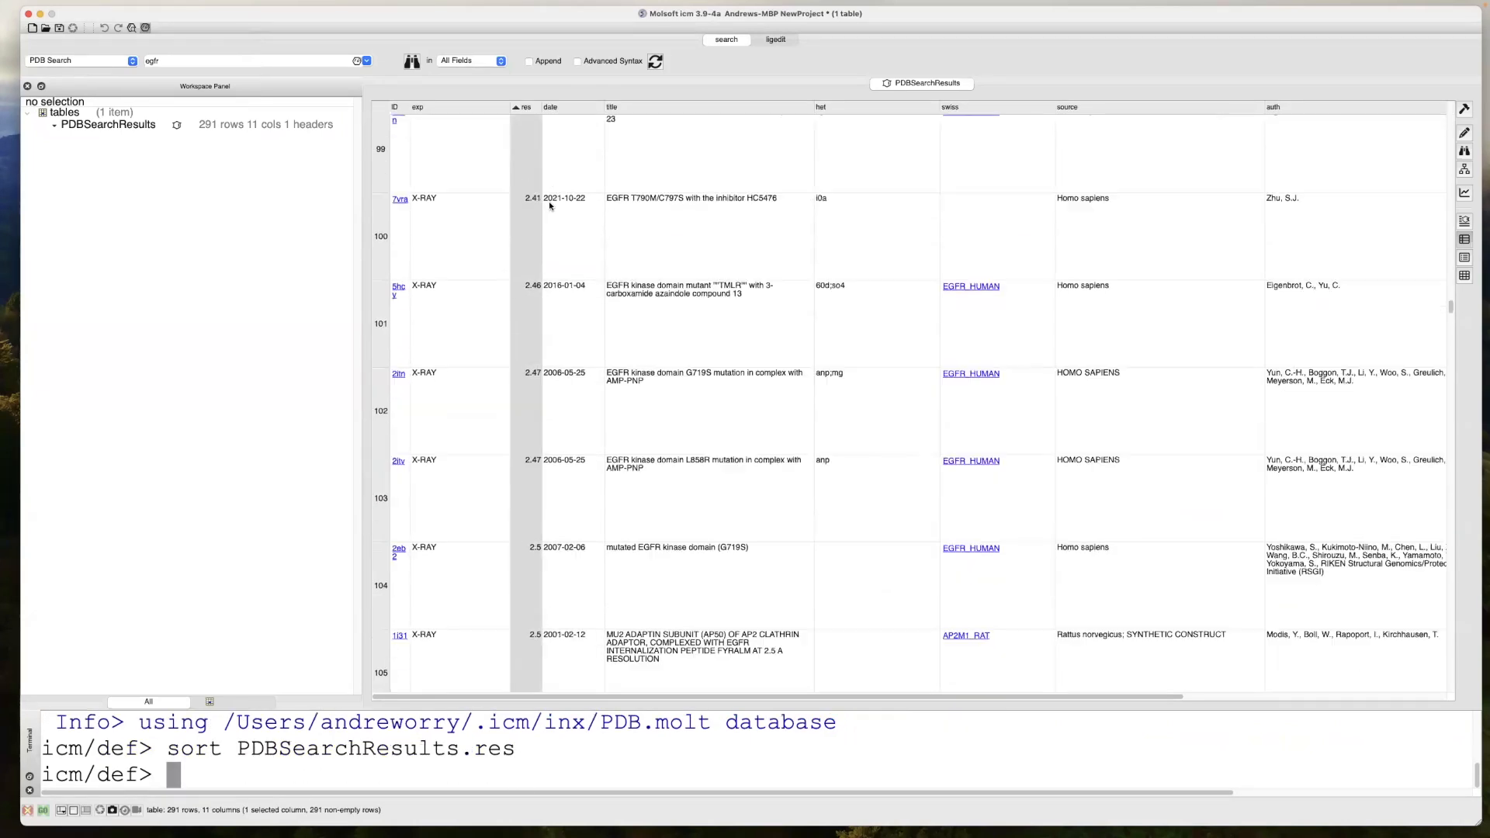
Examine the ligand structures in the mol column across the sorted EGFR entries
scroll(539, 157, up, 3)
drag(699, 696, 1059, 698)
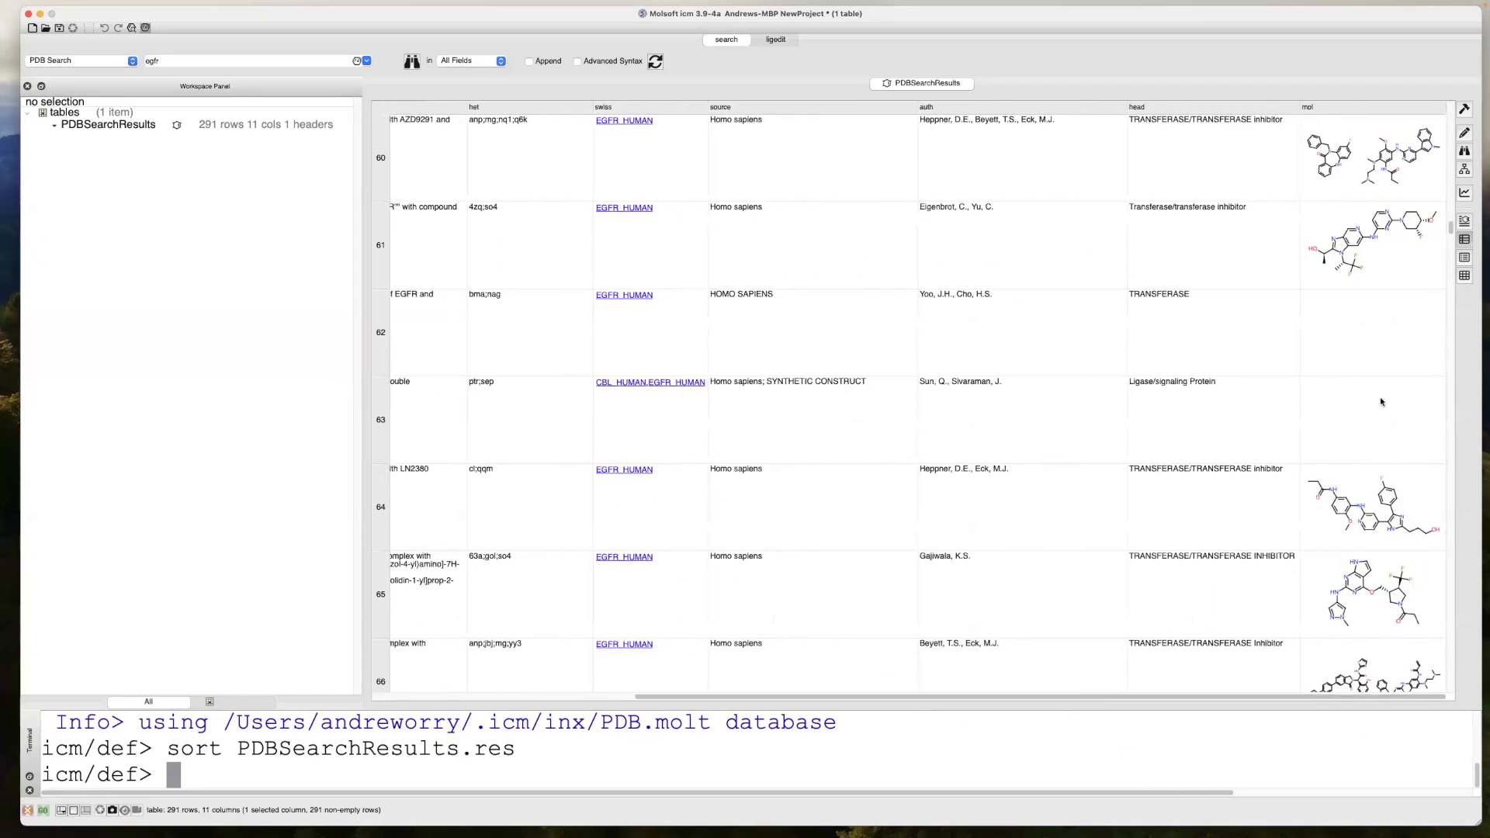
scroll(1381, 401, up, 15)
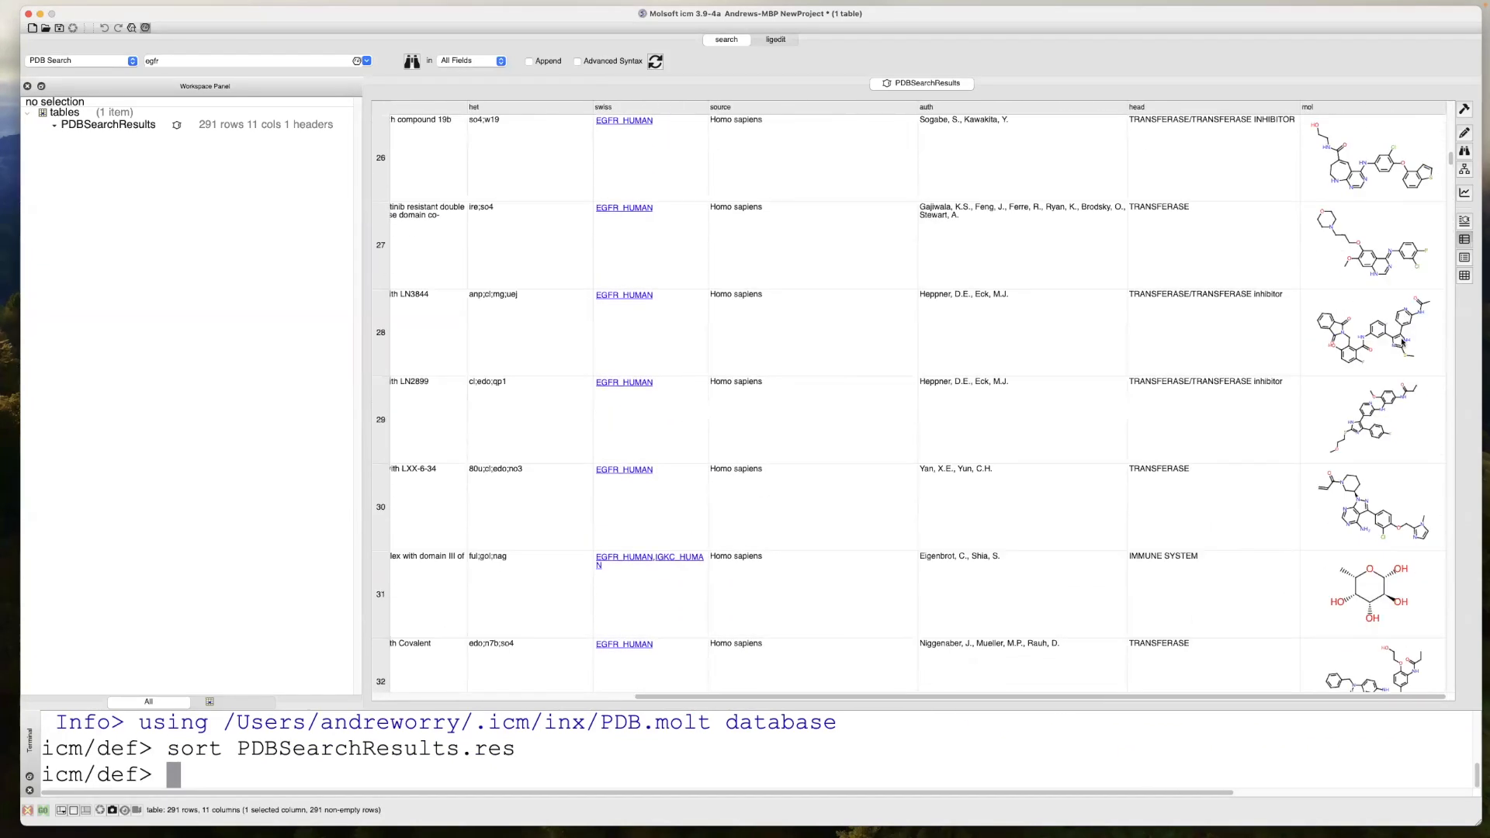
scroll(1403, 311, up, 10)
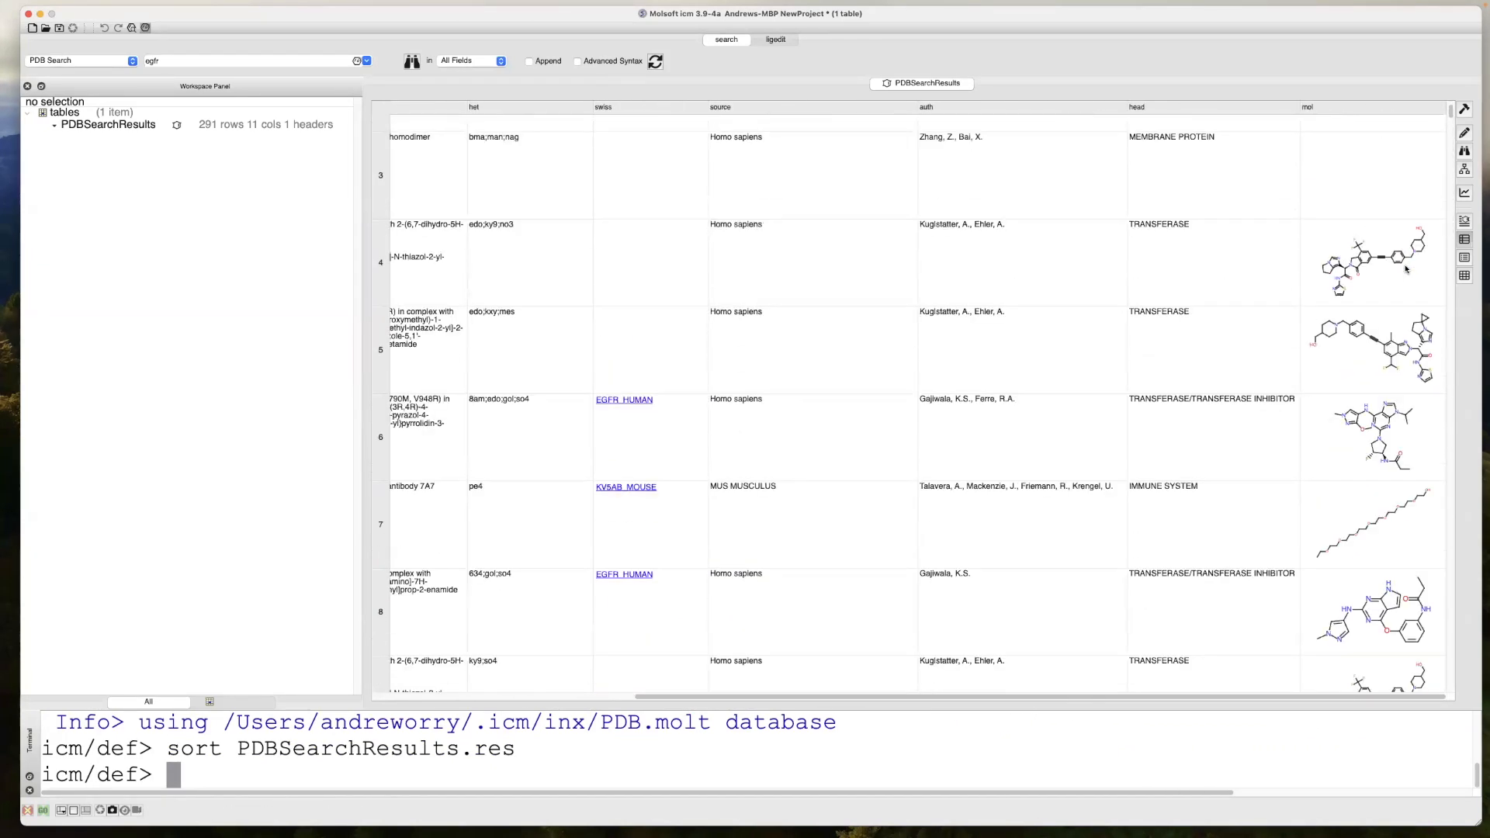
scroll(1406, 269, down, 20)
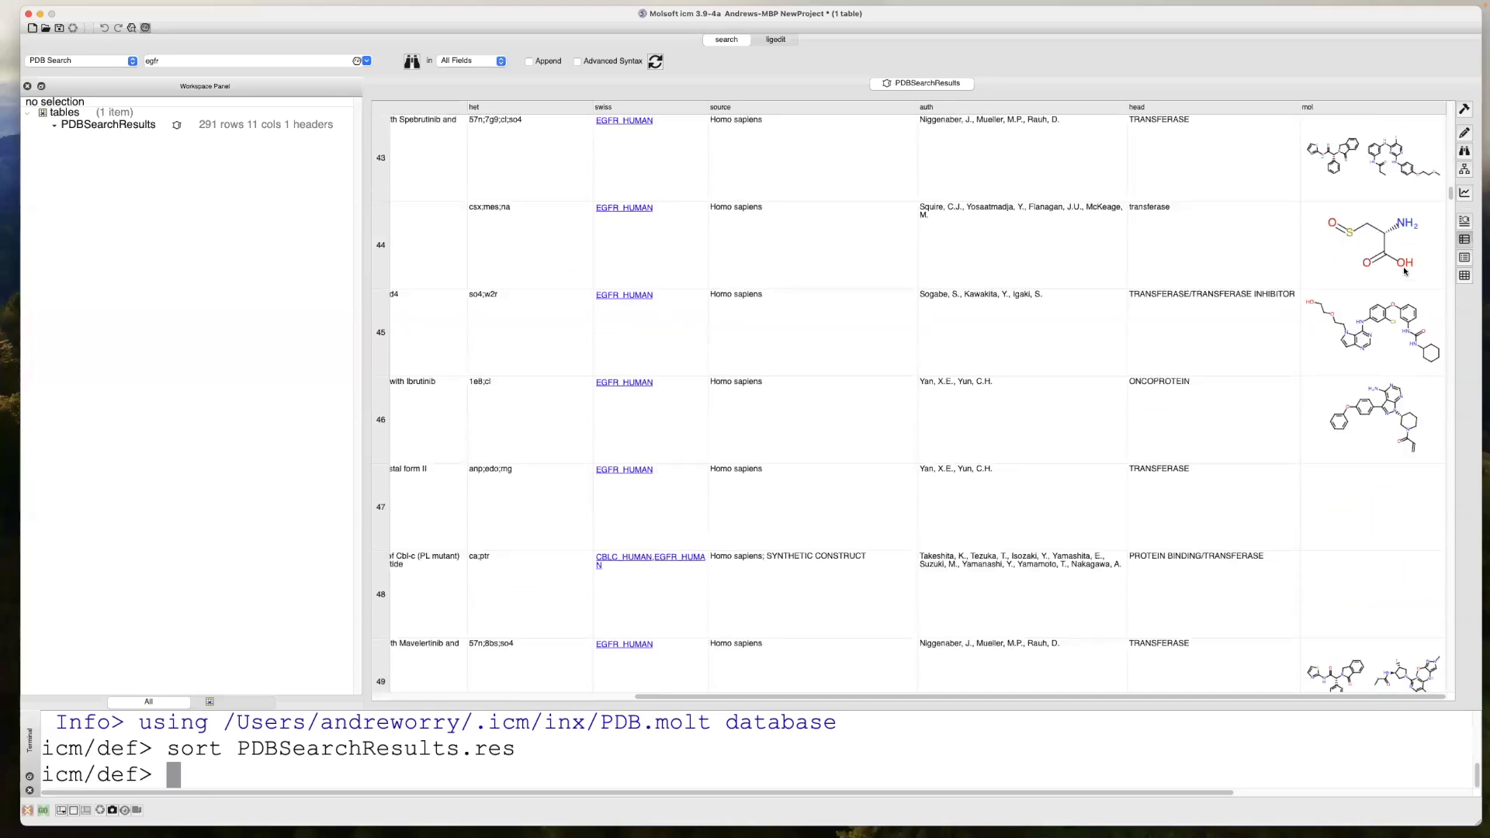
scroll(1403, 279, down, 3)
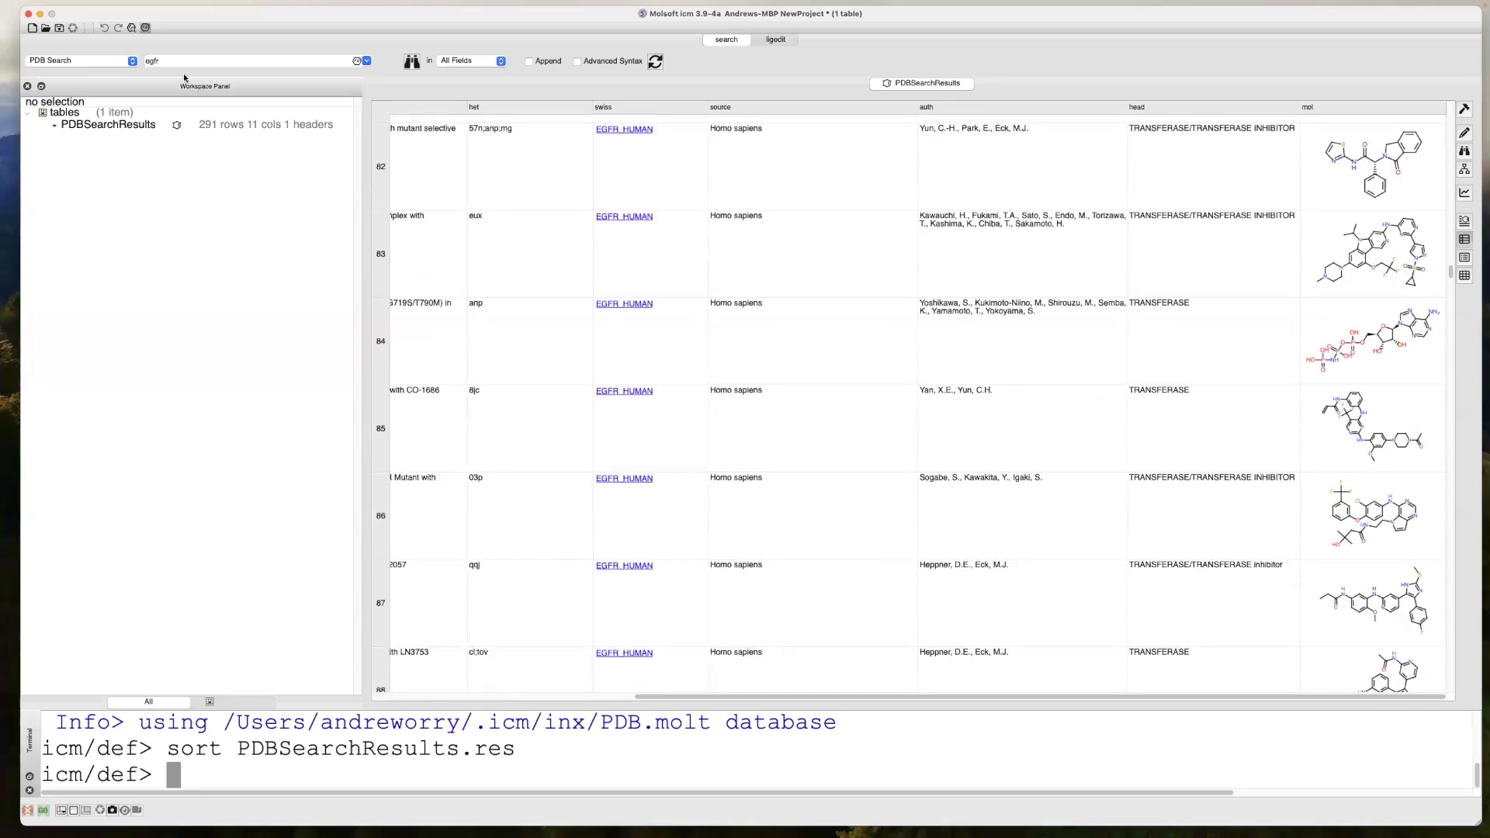
Find Erlotinib by name in the molecule editor and save it as the chemical structure query for the PDB search
drag(146, 61, 290, 60)
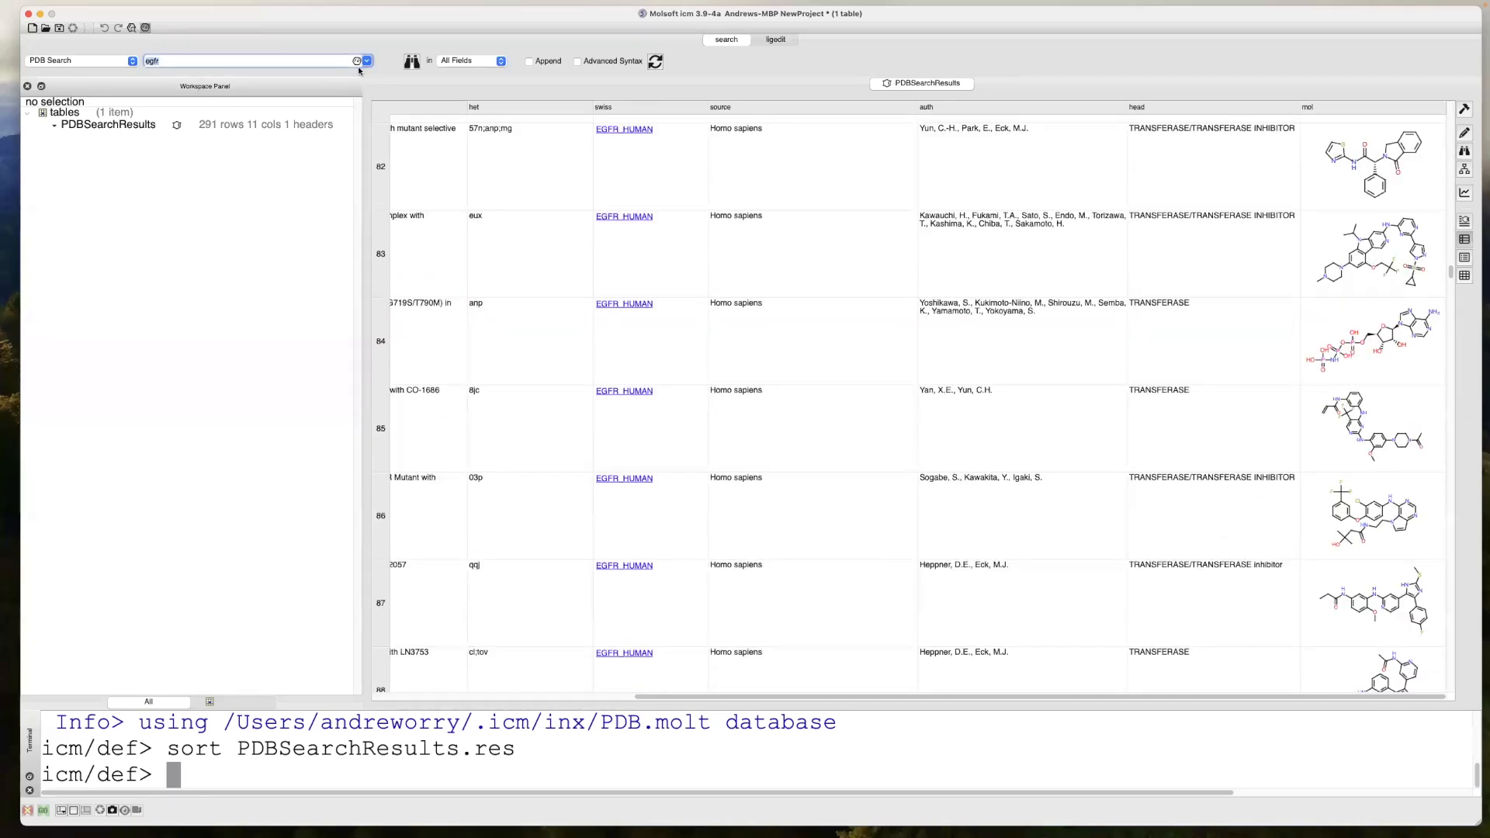
key(alt+super+8)
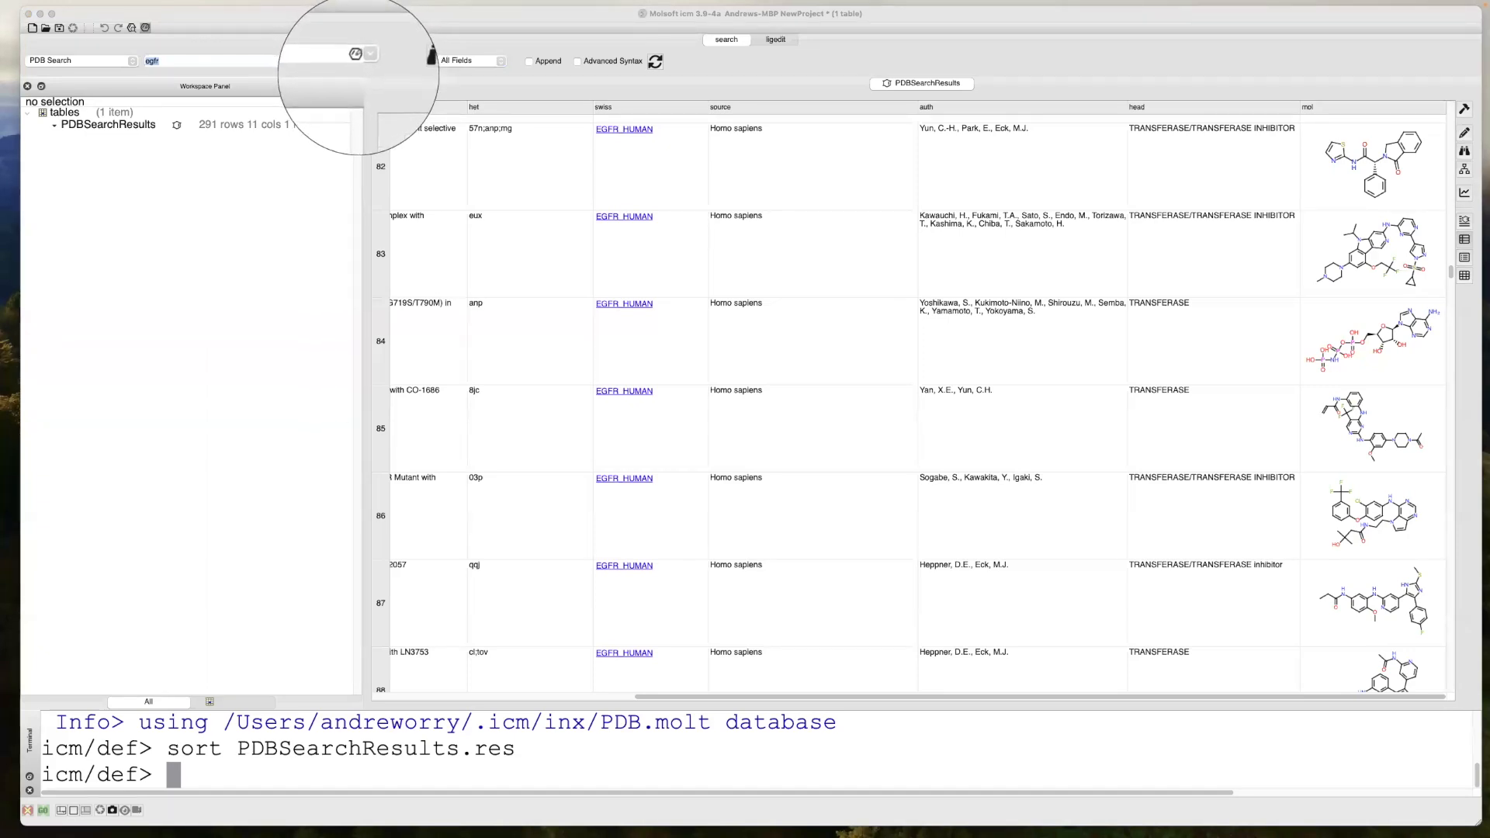
key(alt+super+8)
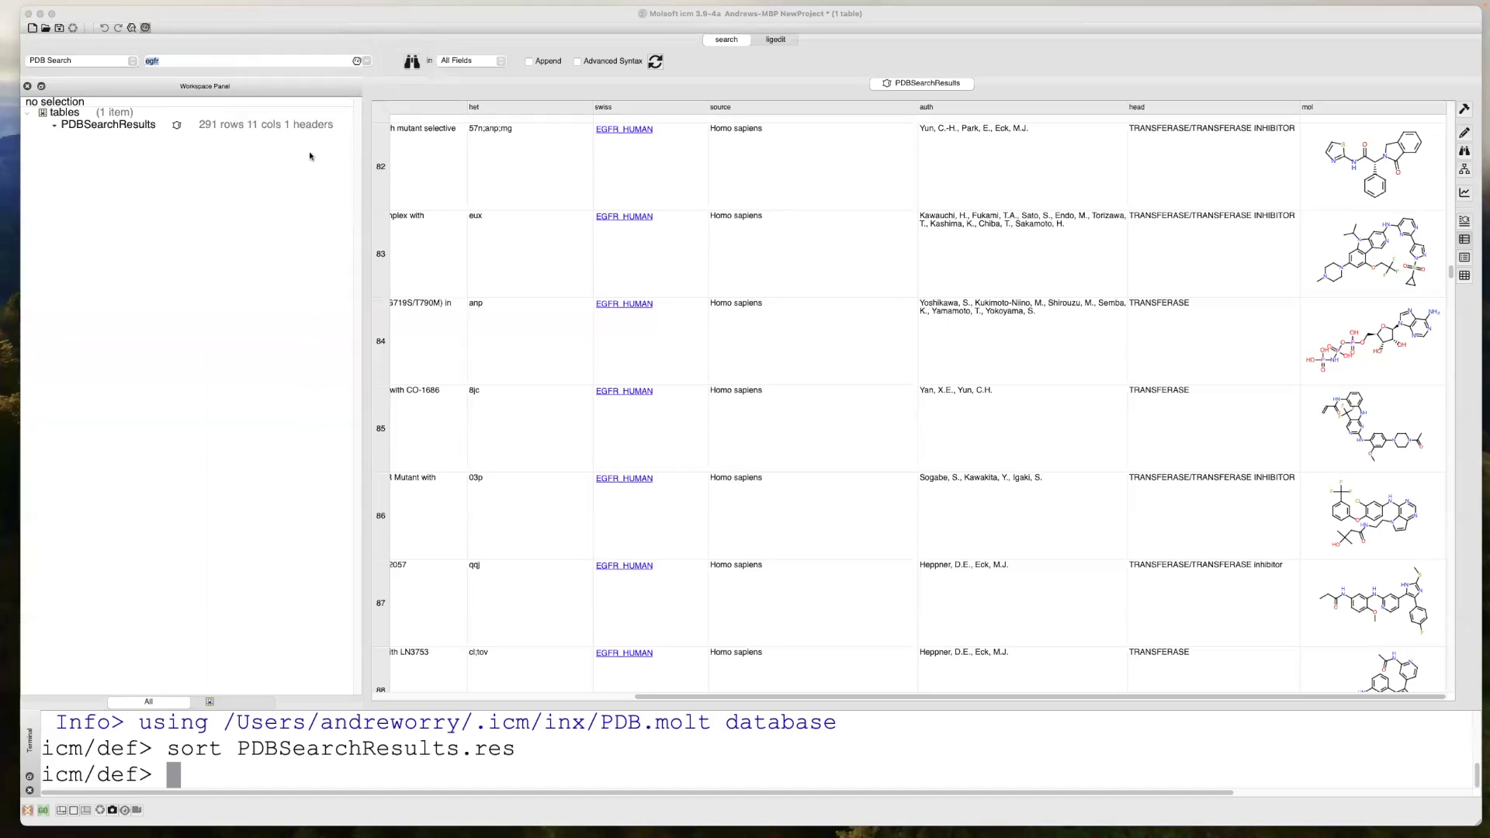
click(355, 64)
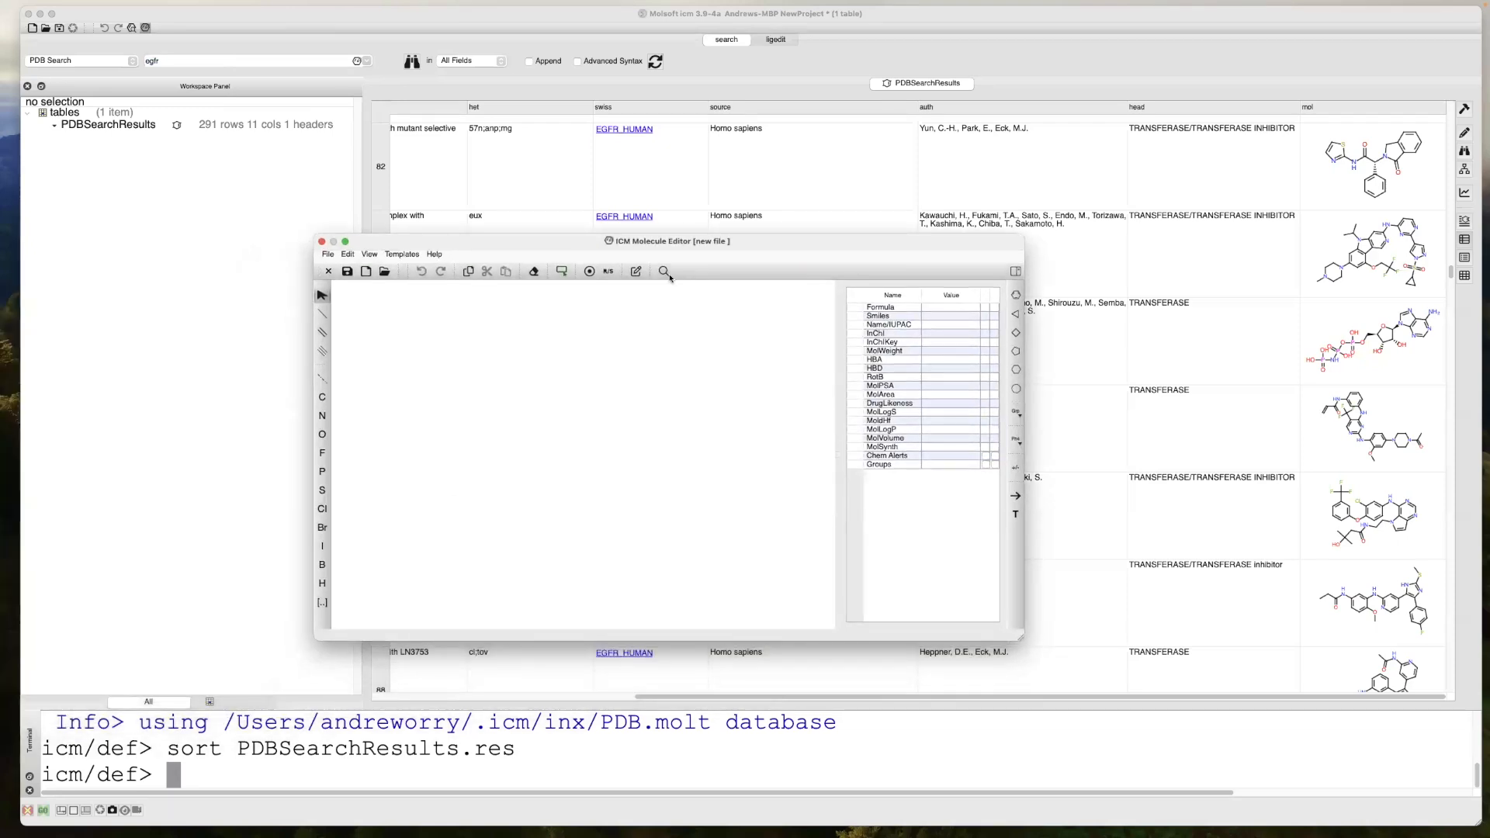
click(664, 272)
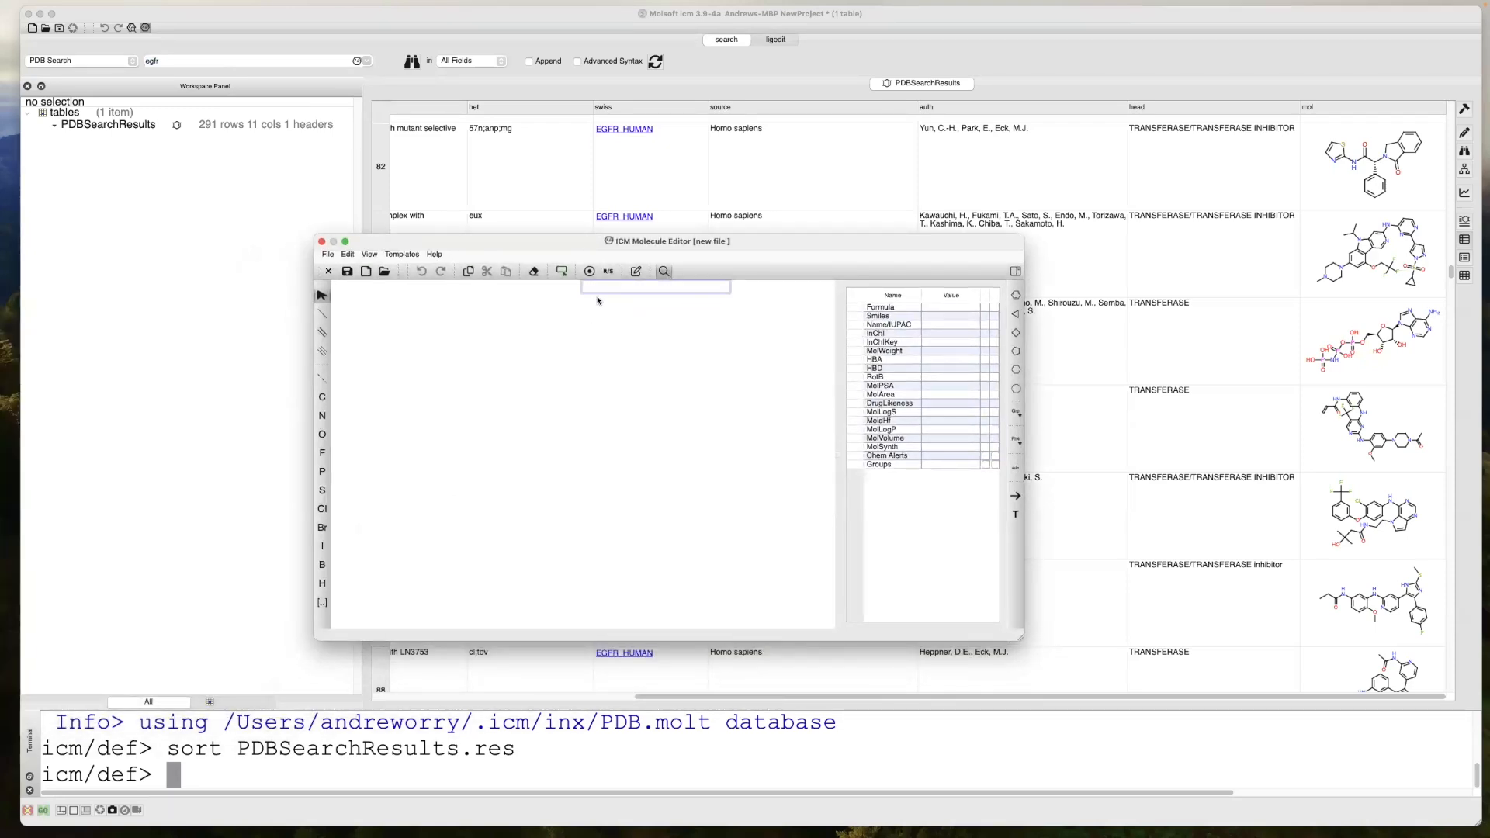
text(erlot)
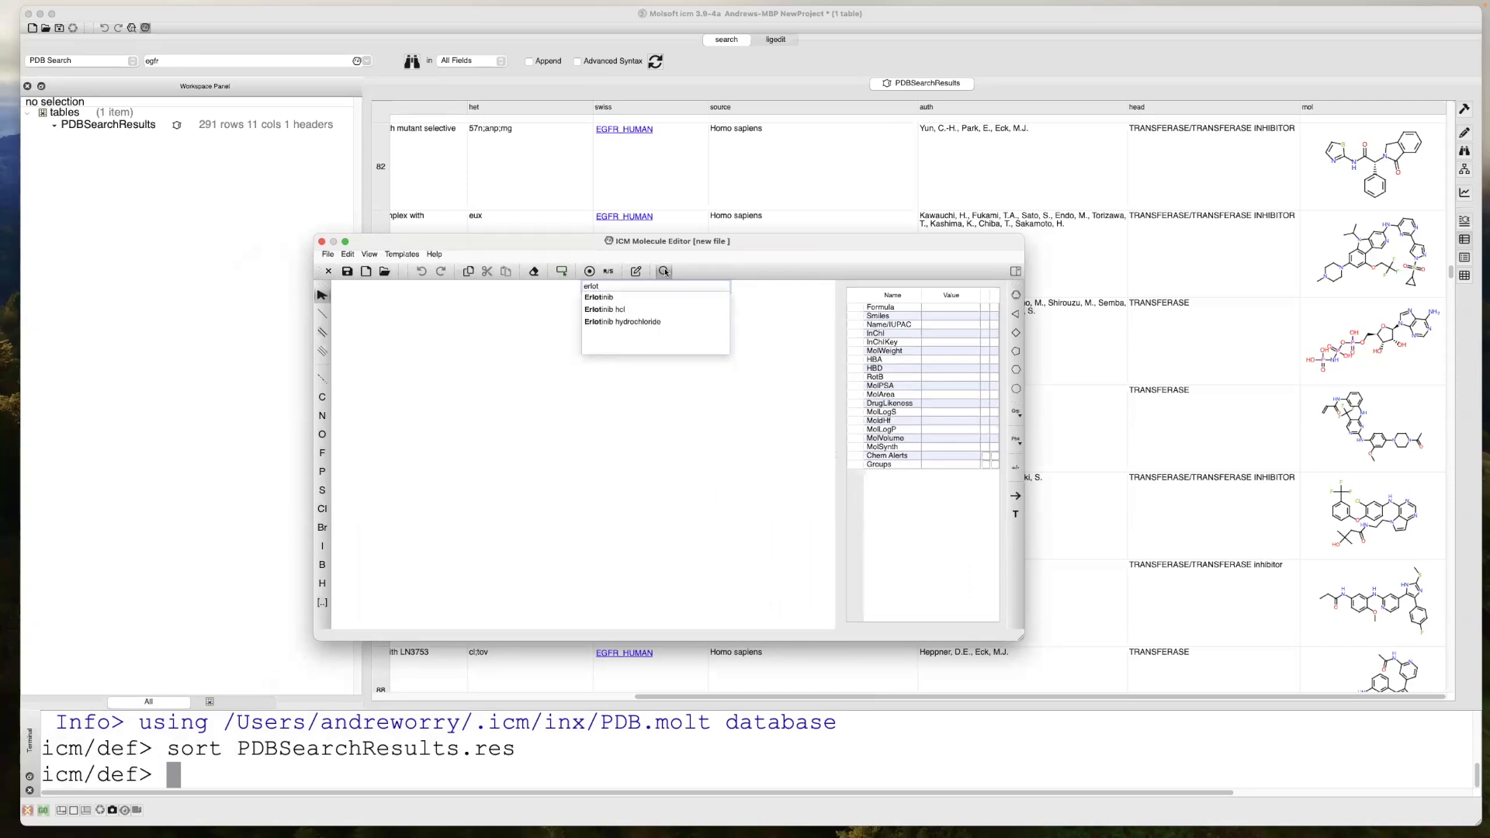
click(615, 299)
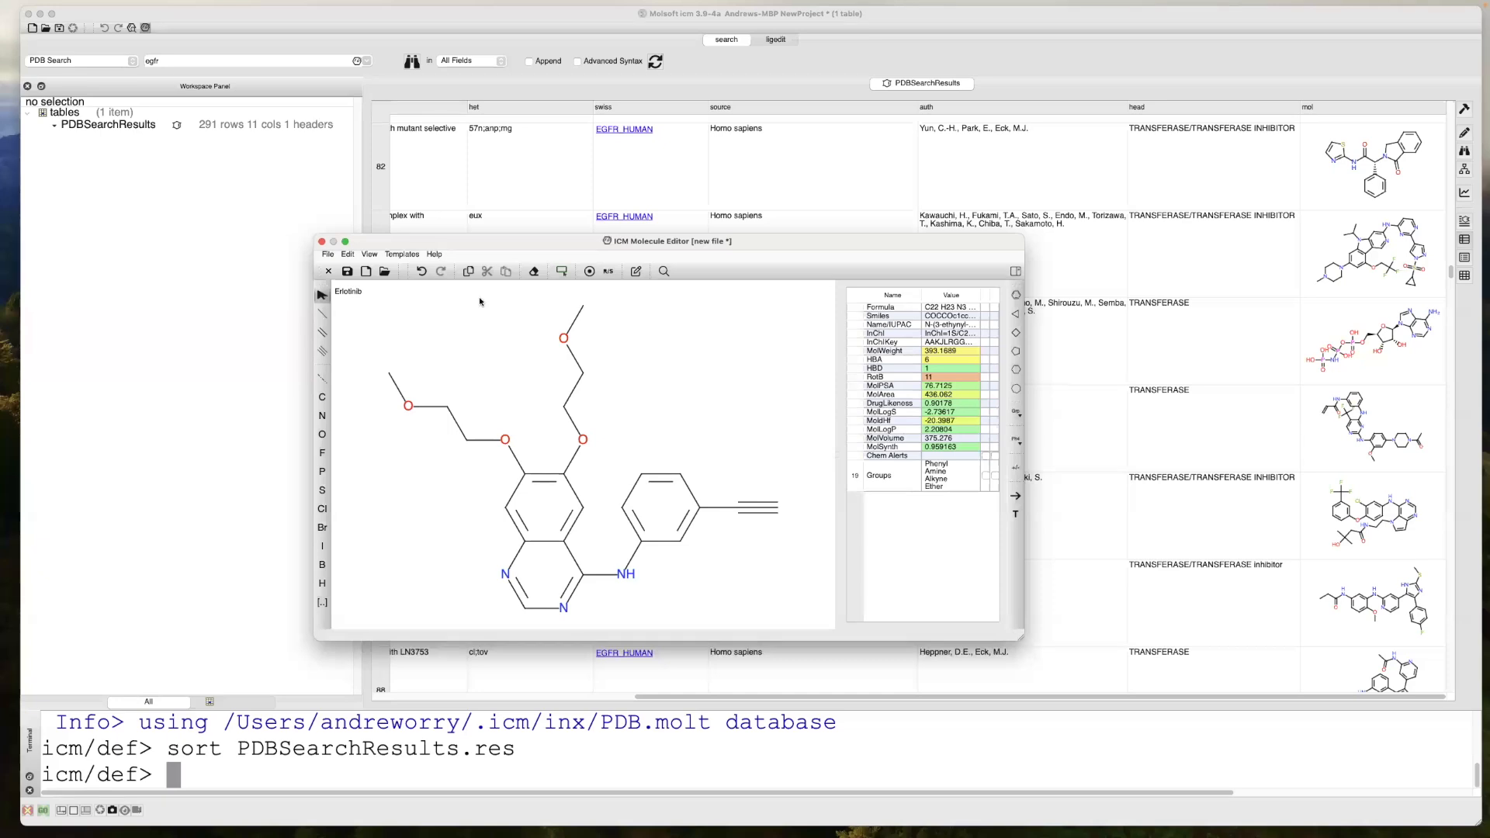
click(321, 242)
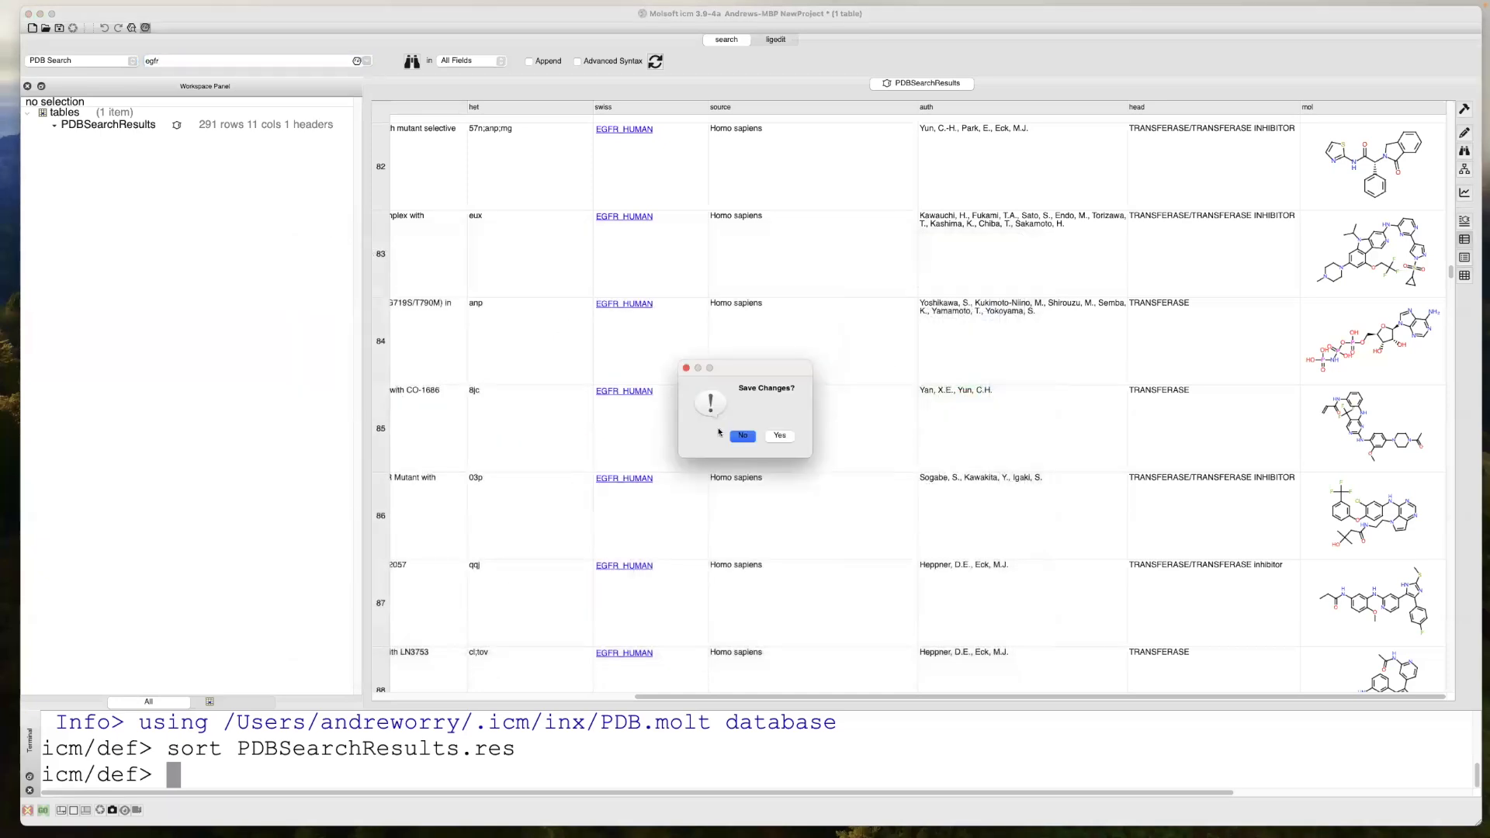
click(778, 437)
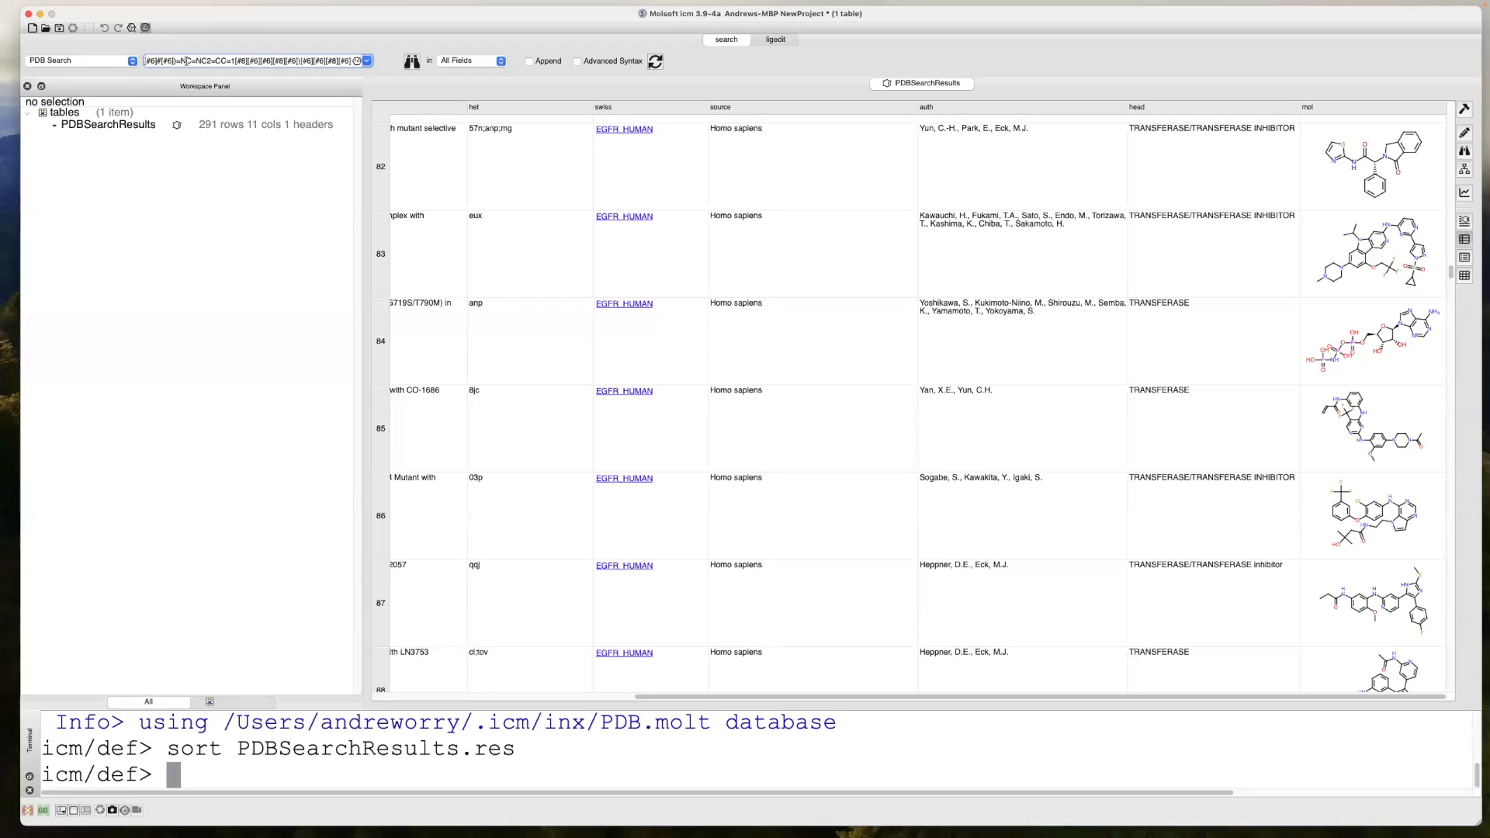
Run the PDB search with the erlotinib structure and widen the results table's ID column
key(ctrl+alt+m)
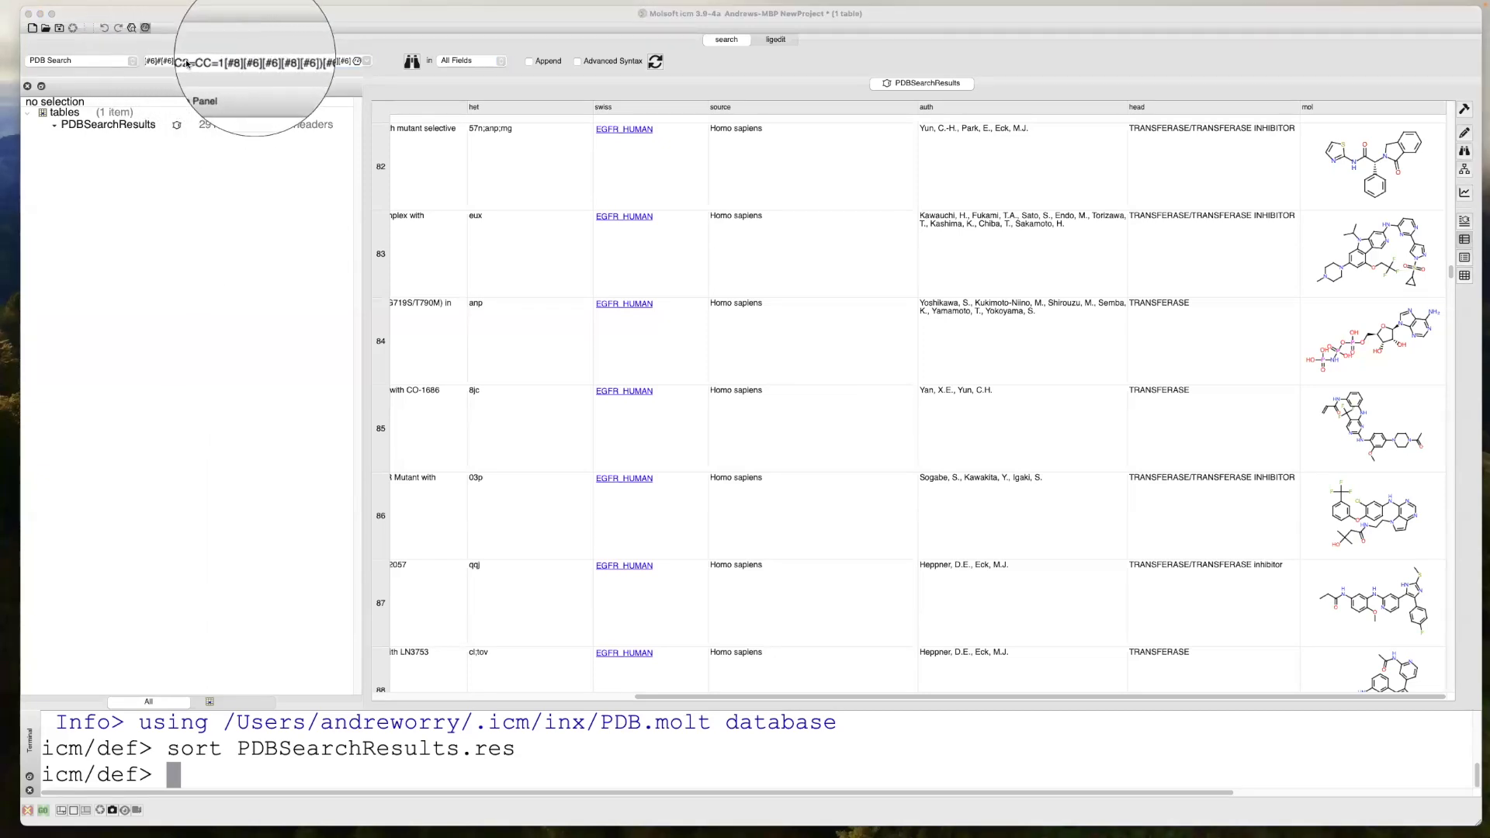
key(Escape)
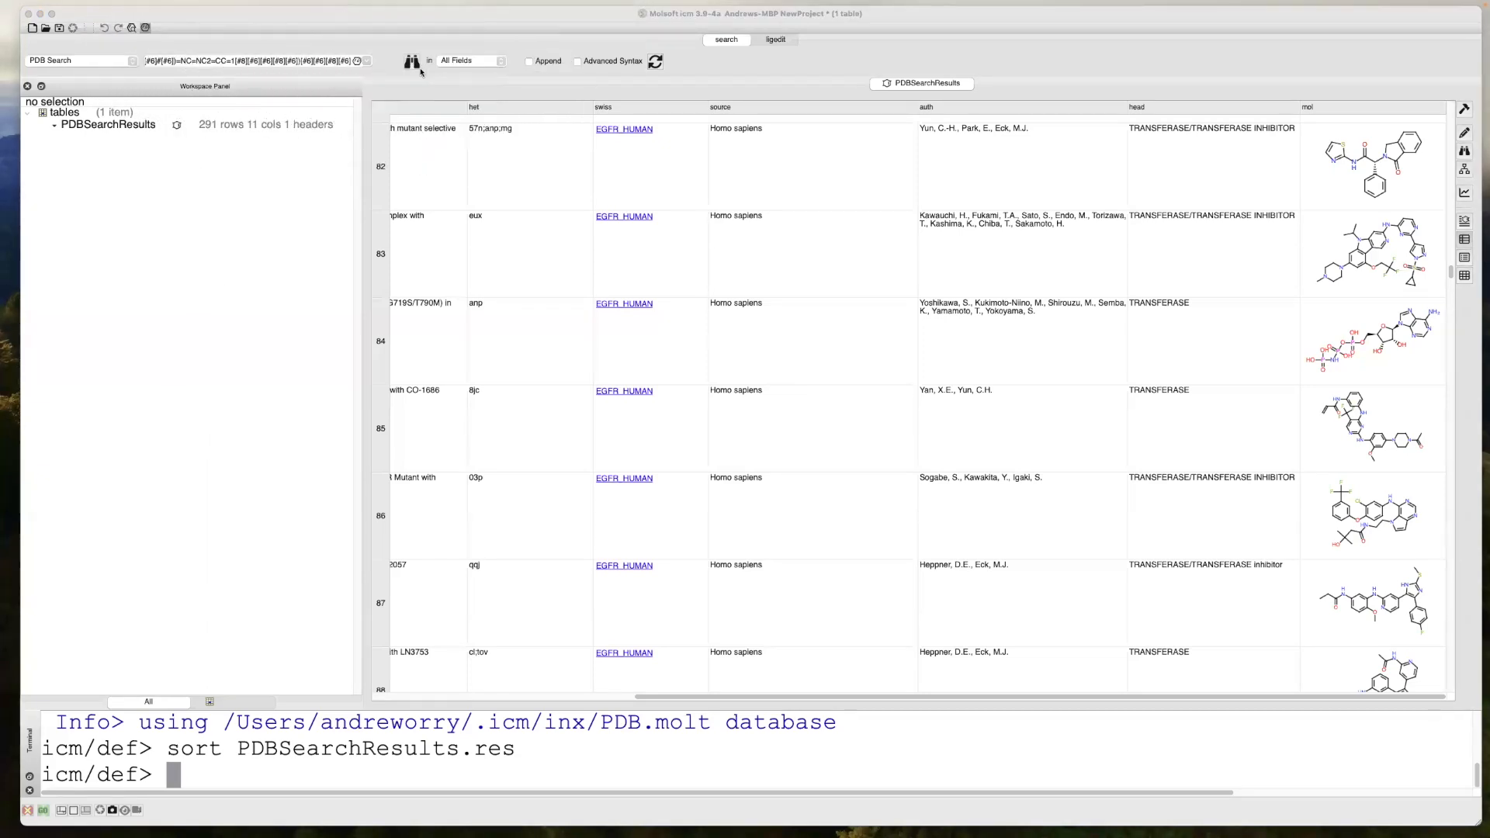
click(412, 62)
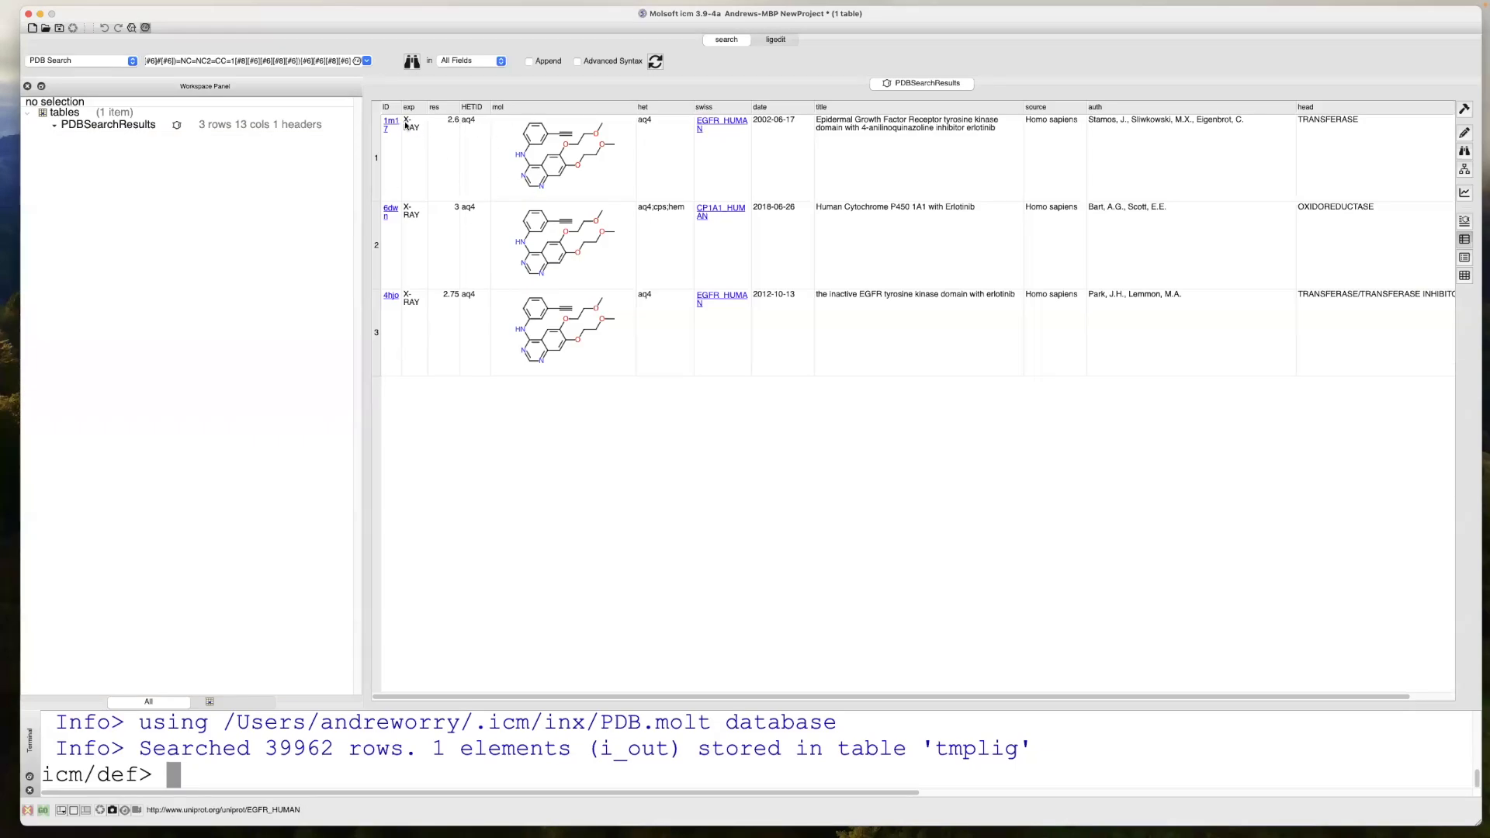
drag(402, 109, 434, 109)
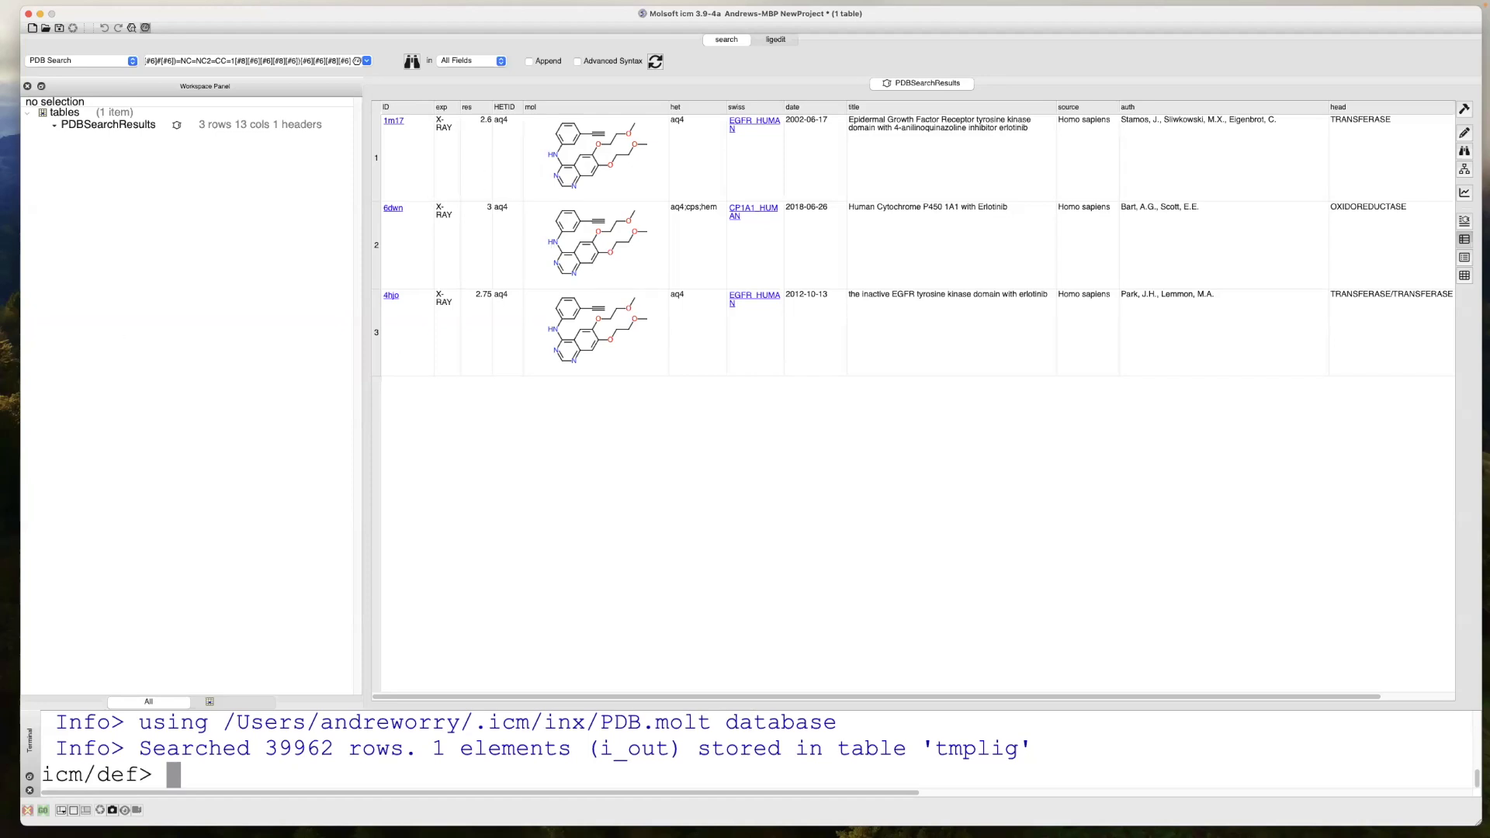
Load PDB entry 1m17 by its code and close the terminal pane to enlarge the 3D view
triple_click(226, 62)
key(BackSpace)
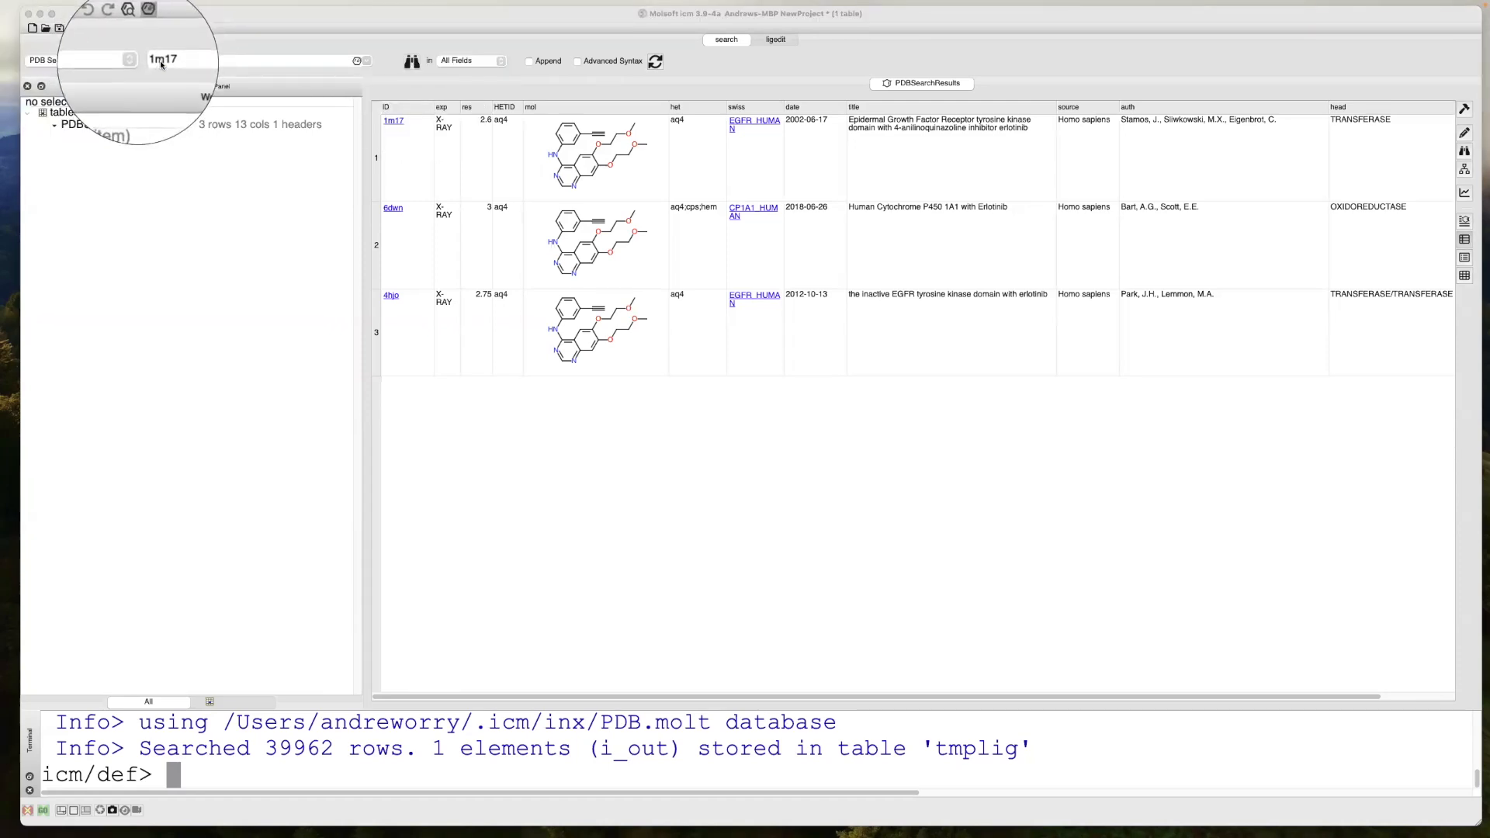
click(412, 63)
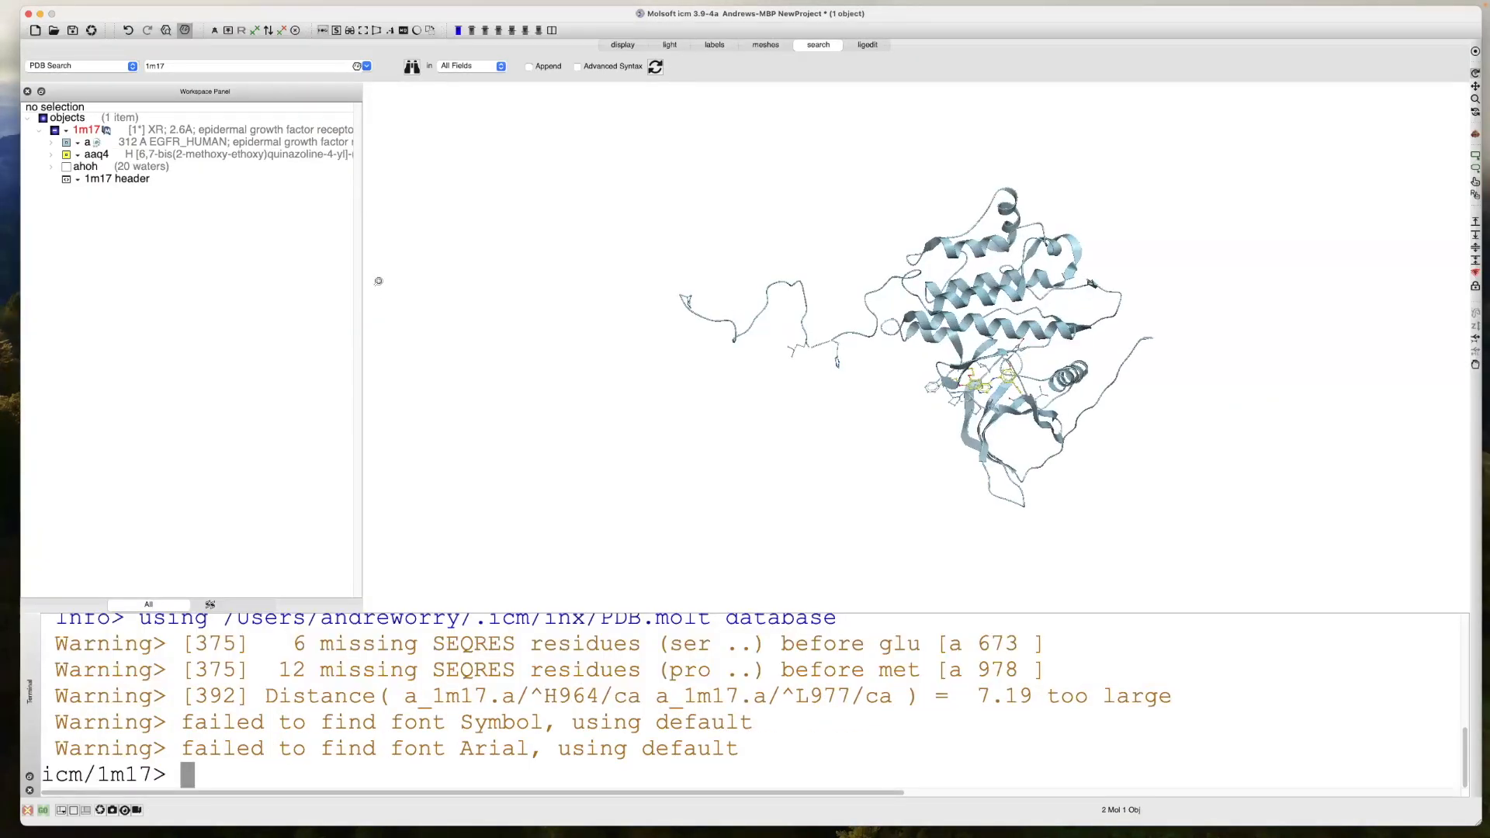
drag(638, 166, 590, 508)
click(30, 791)
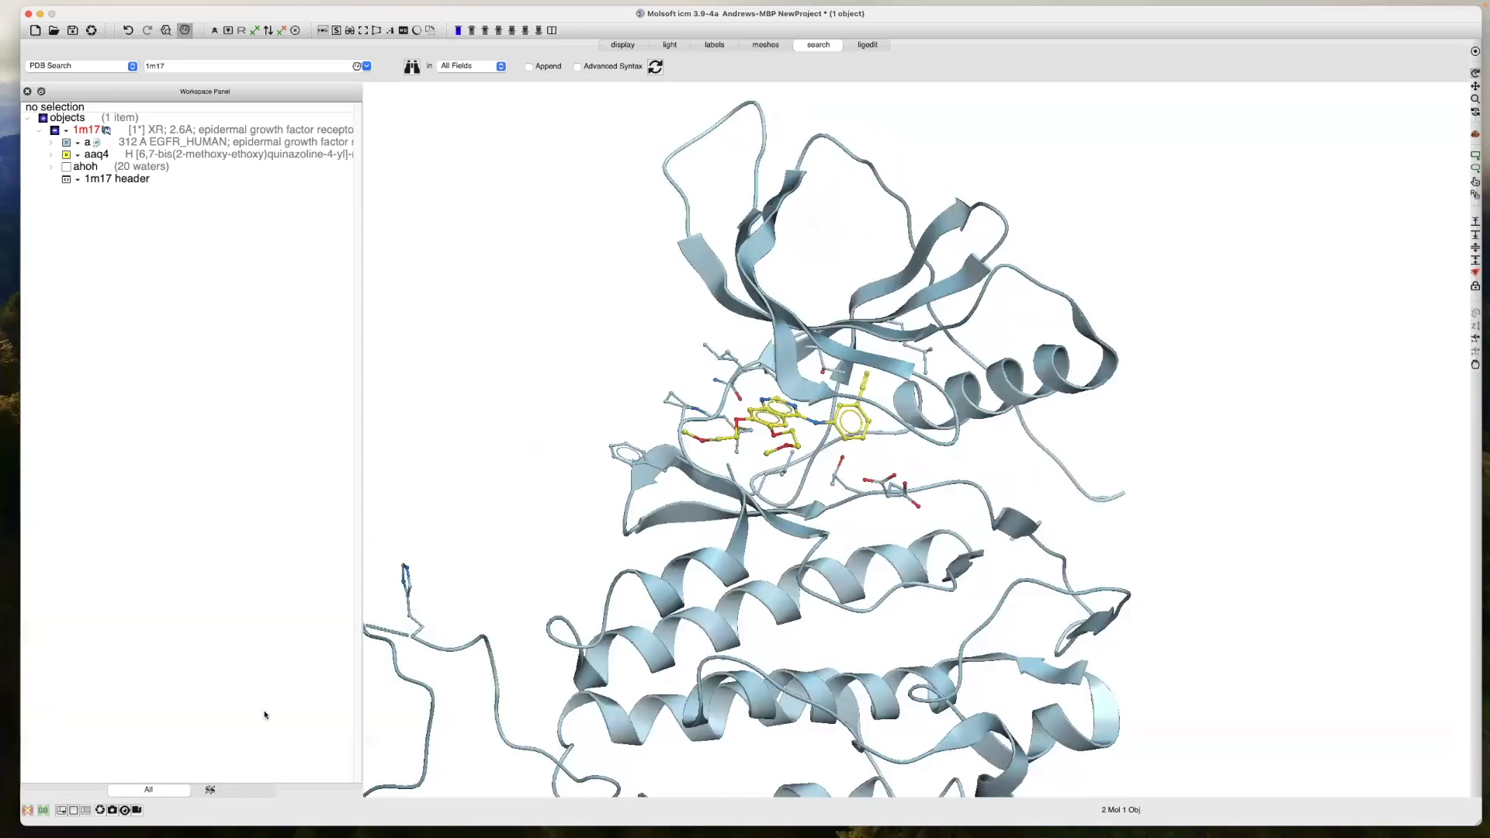
scroll(705, 478, down, 2)
drag(693, 485, 567, 403)
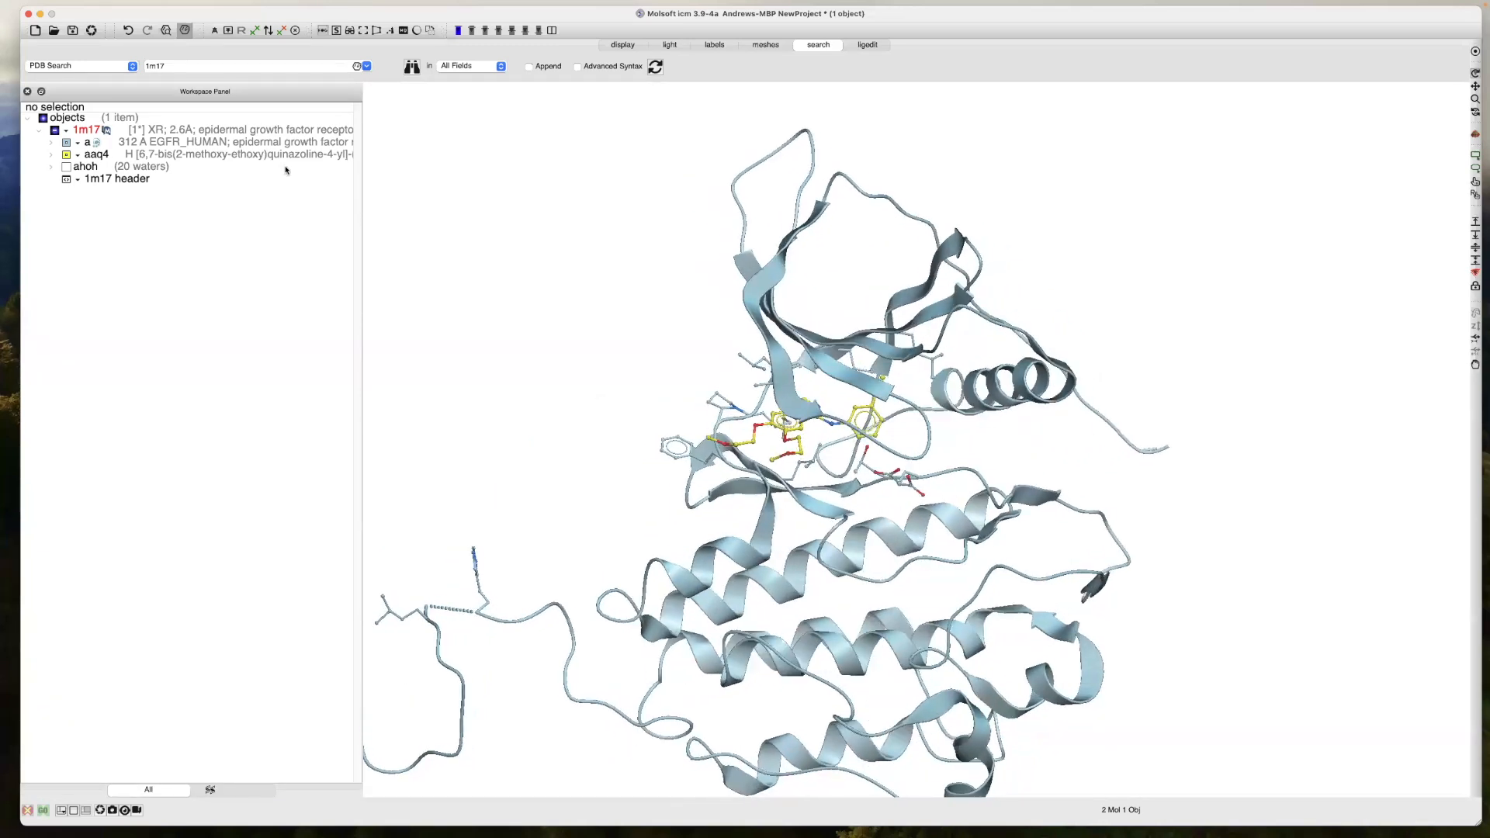
Switch the display of protein chain a off and back on, and expand ligand aaq4 to view its 2D structure
click(66, 143)
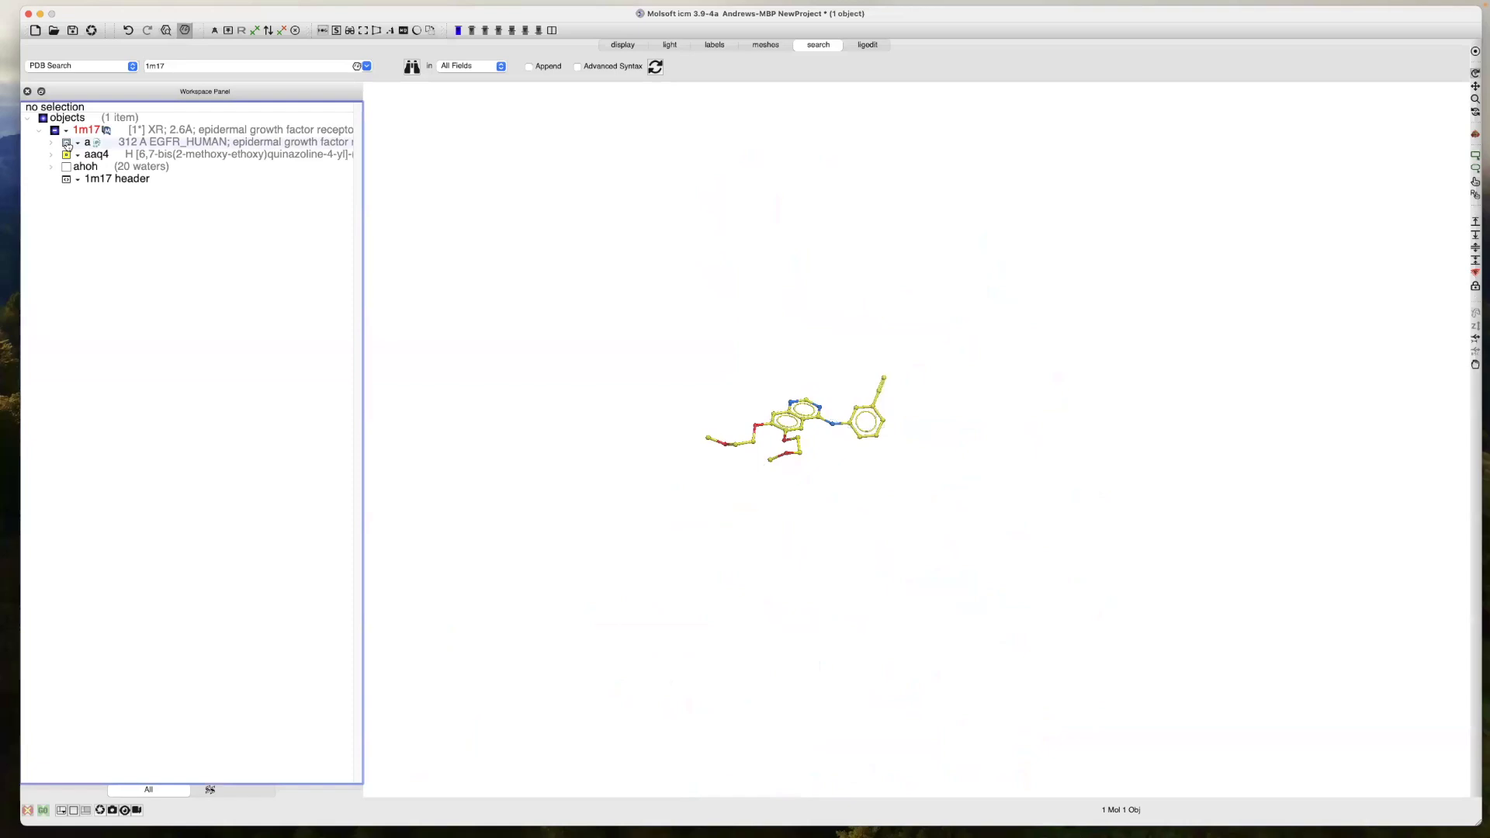
click(67, 142)
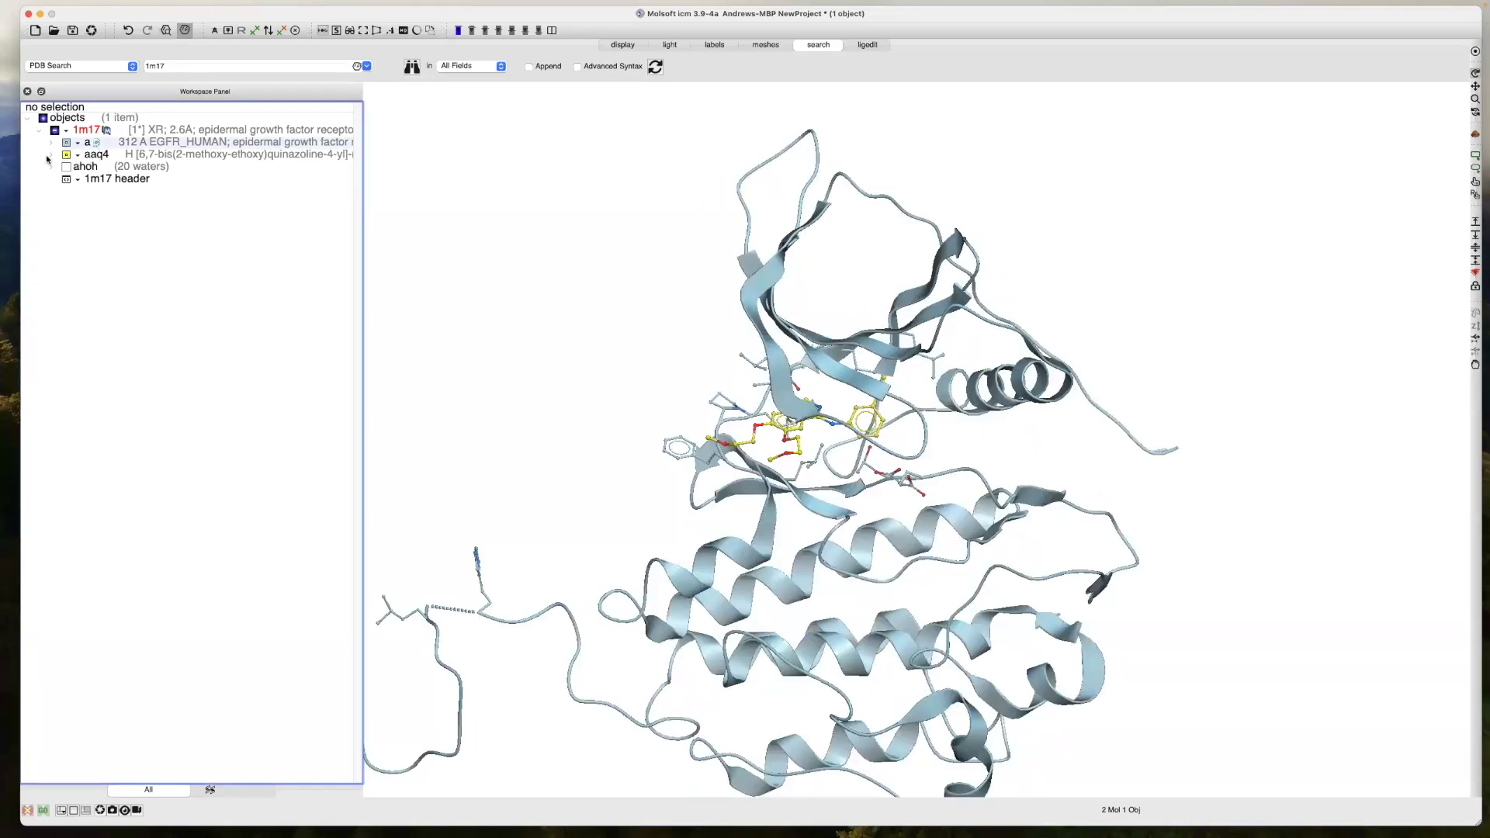
click(50, 154)
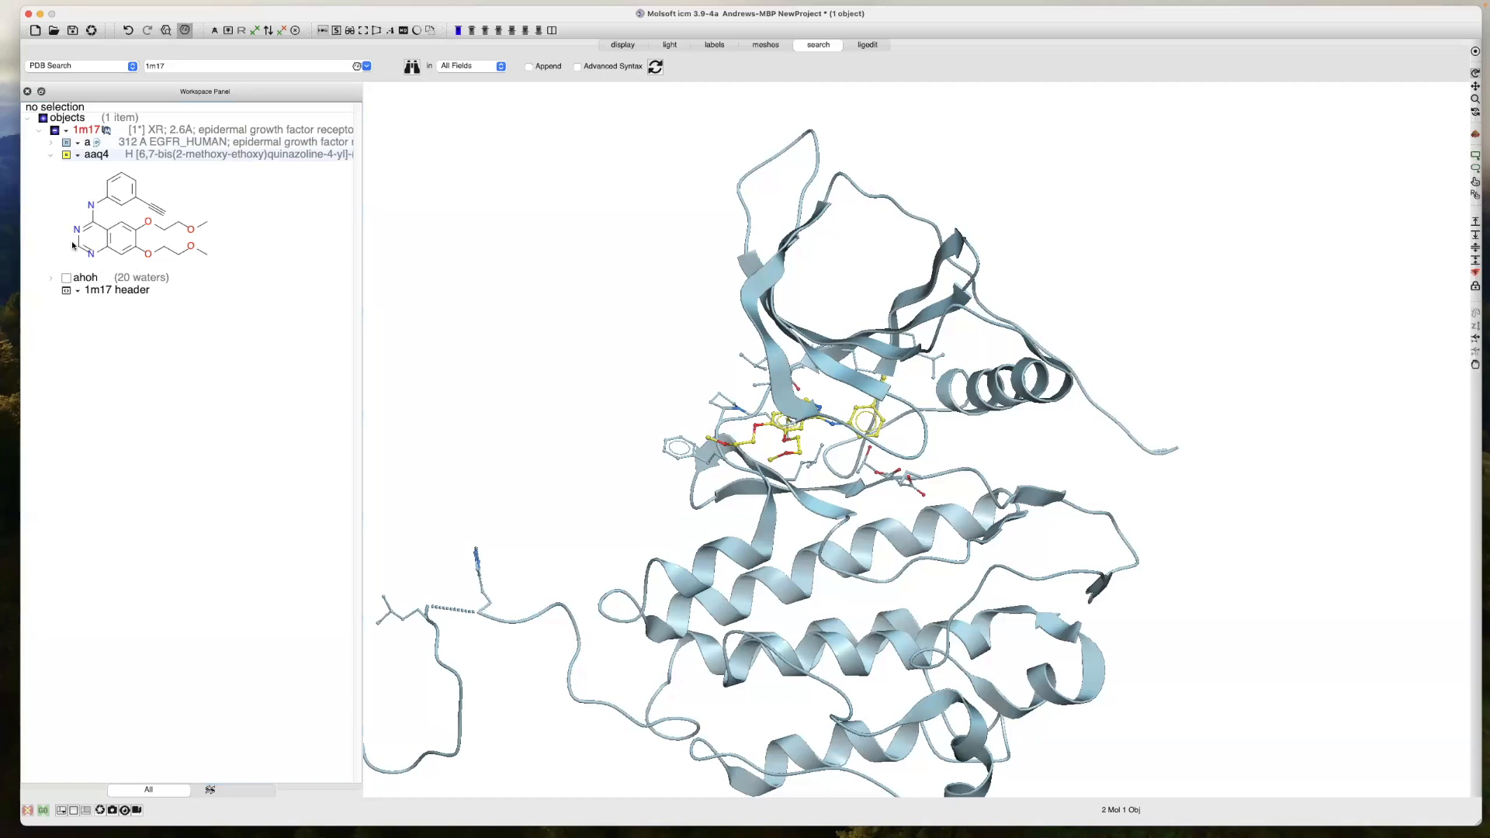
Toggle the display of the ahoh waters, inspect the individual water entries, and collapse the water and ligand entries
click(67, 279)
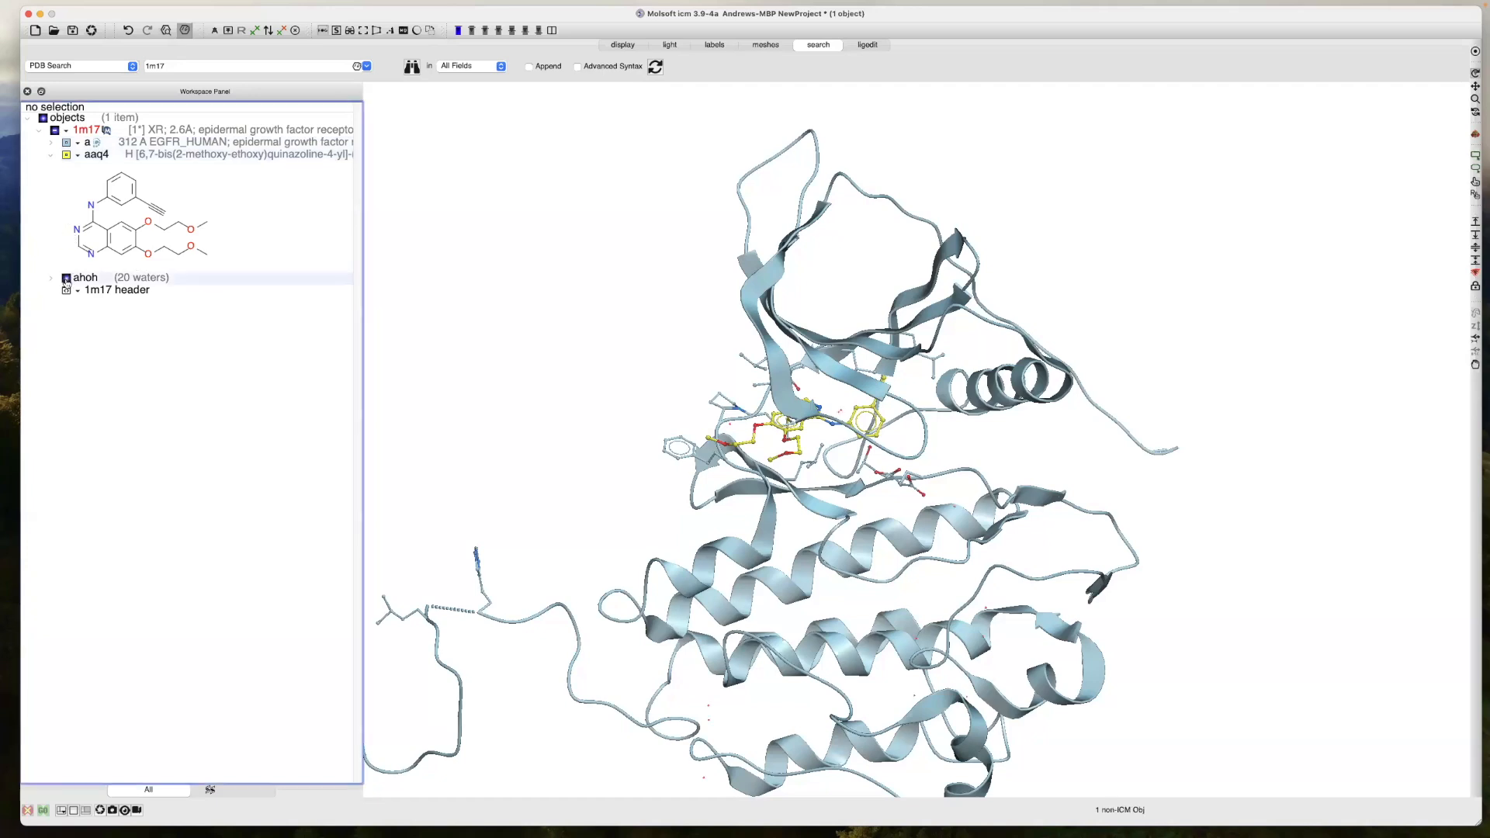
click(67, 279)
click(50, 279)
click(50, 280)
click(50, 280)
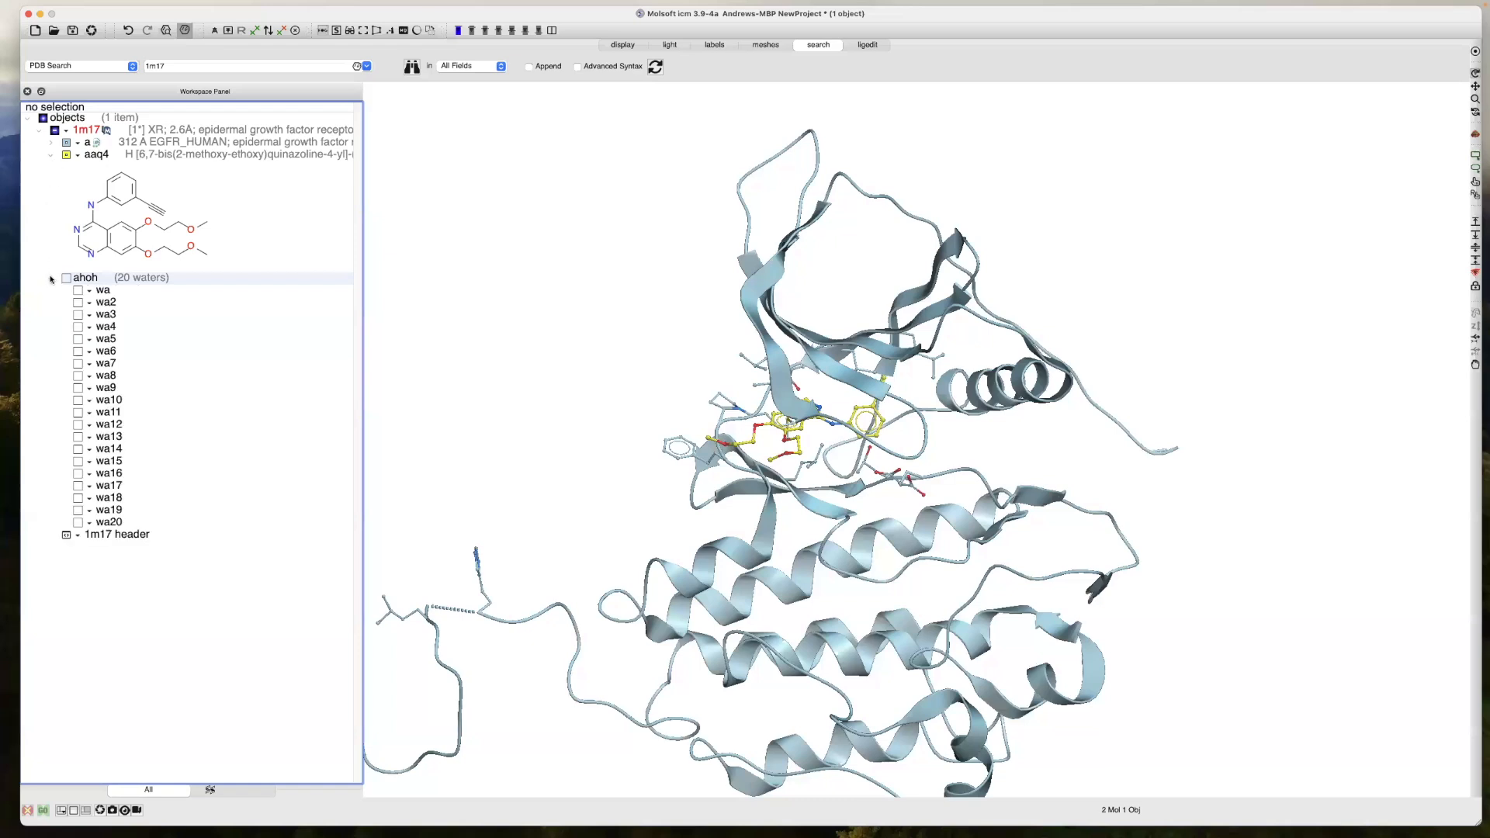
click(51, 279)
click(50, 156)
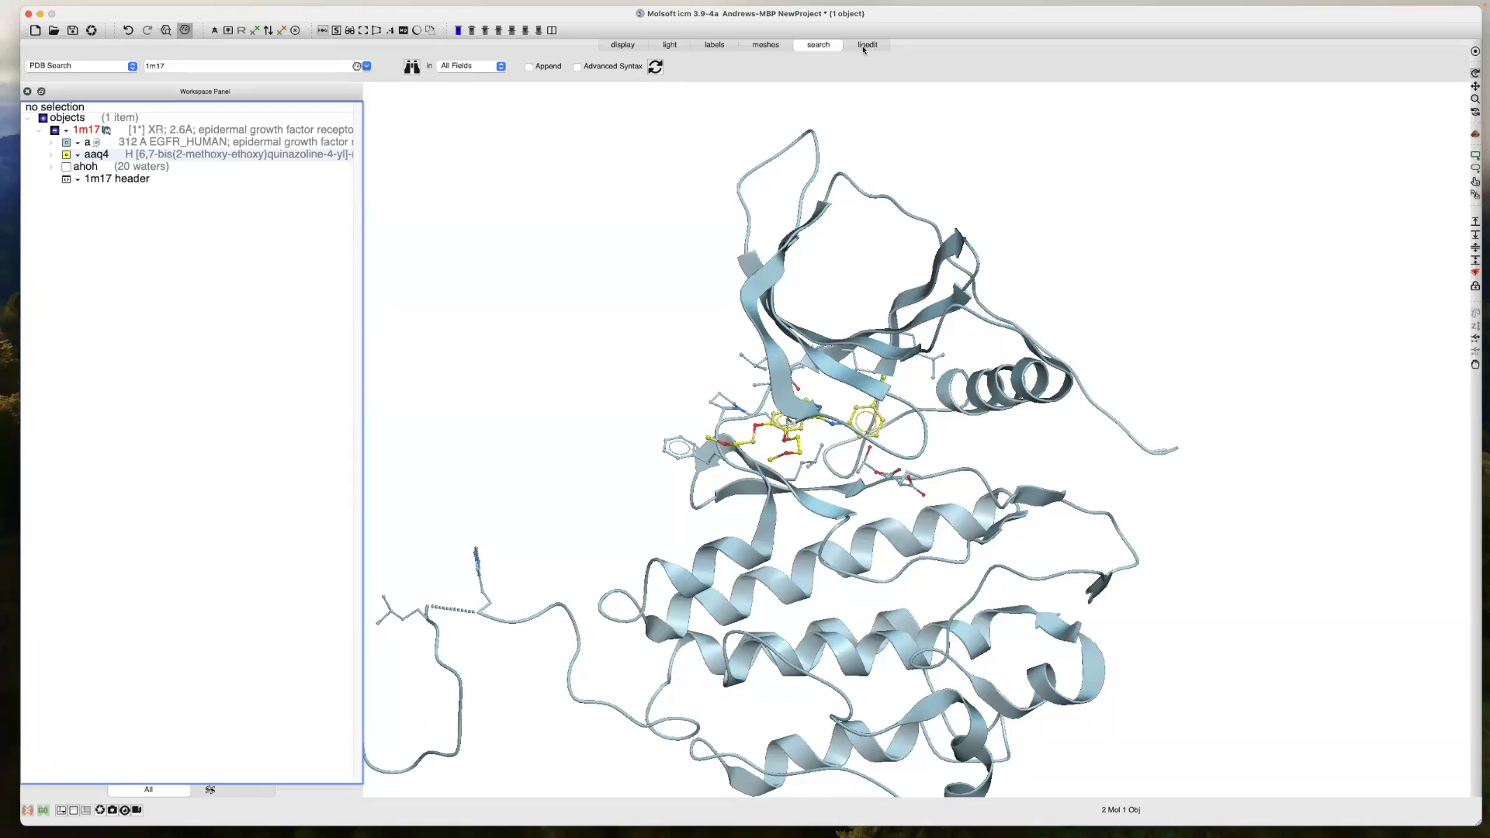
key(super+alt+8)
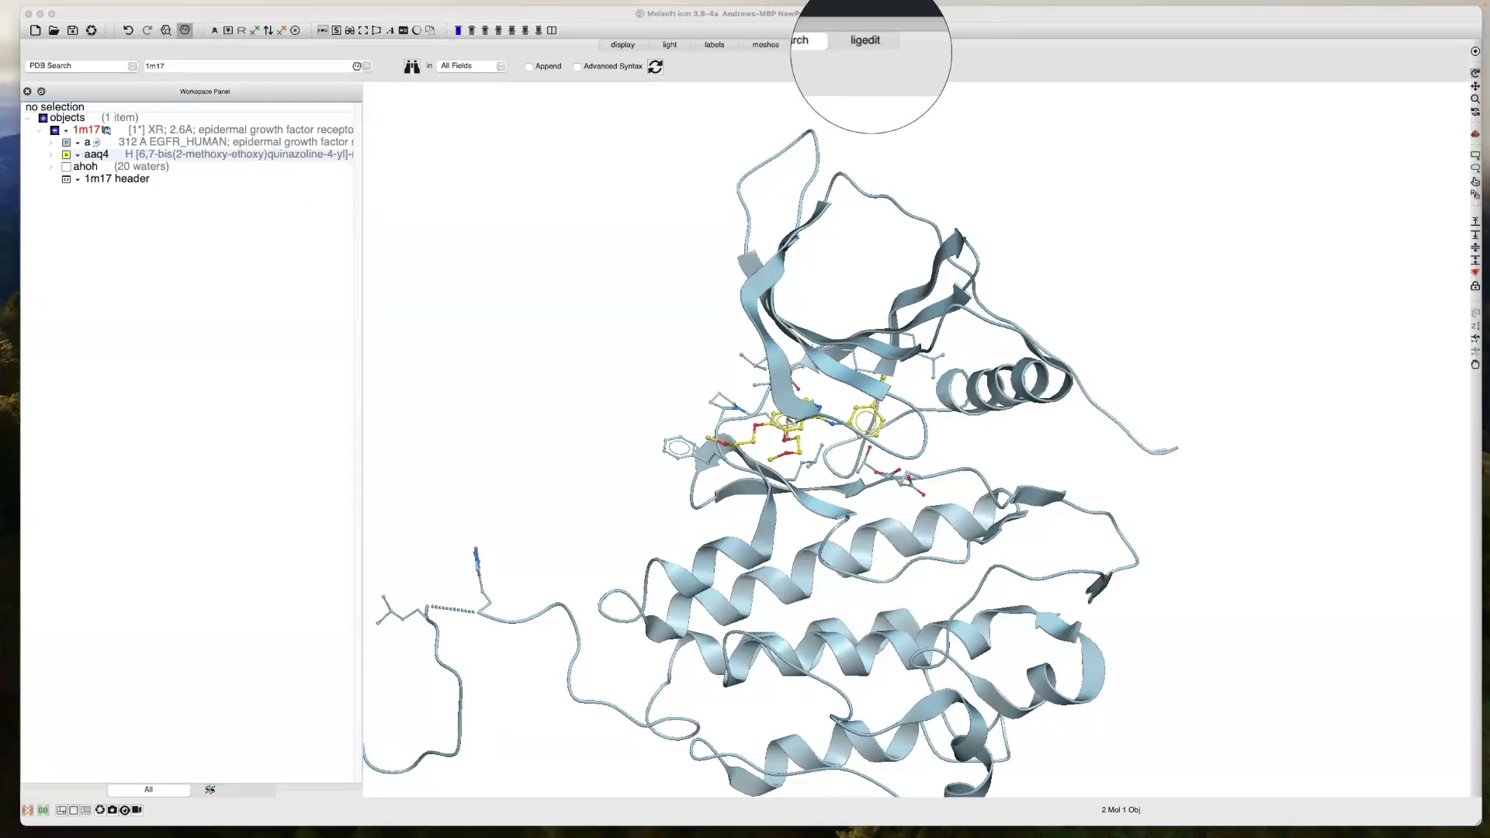
key(super+alt+8)
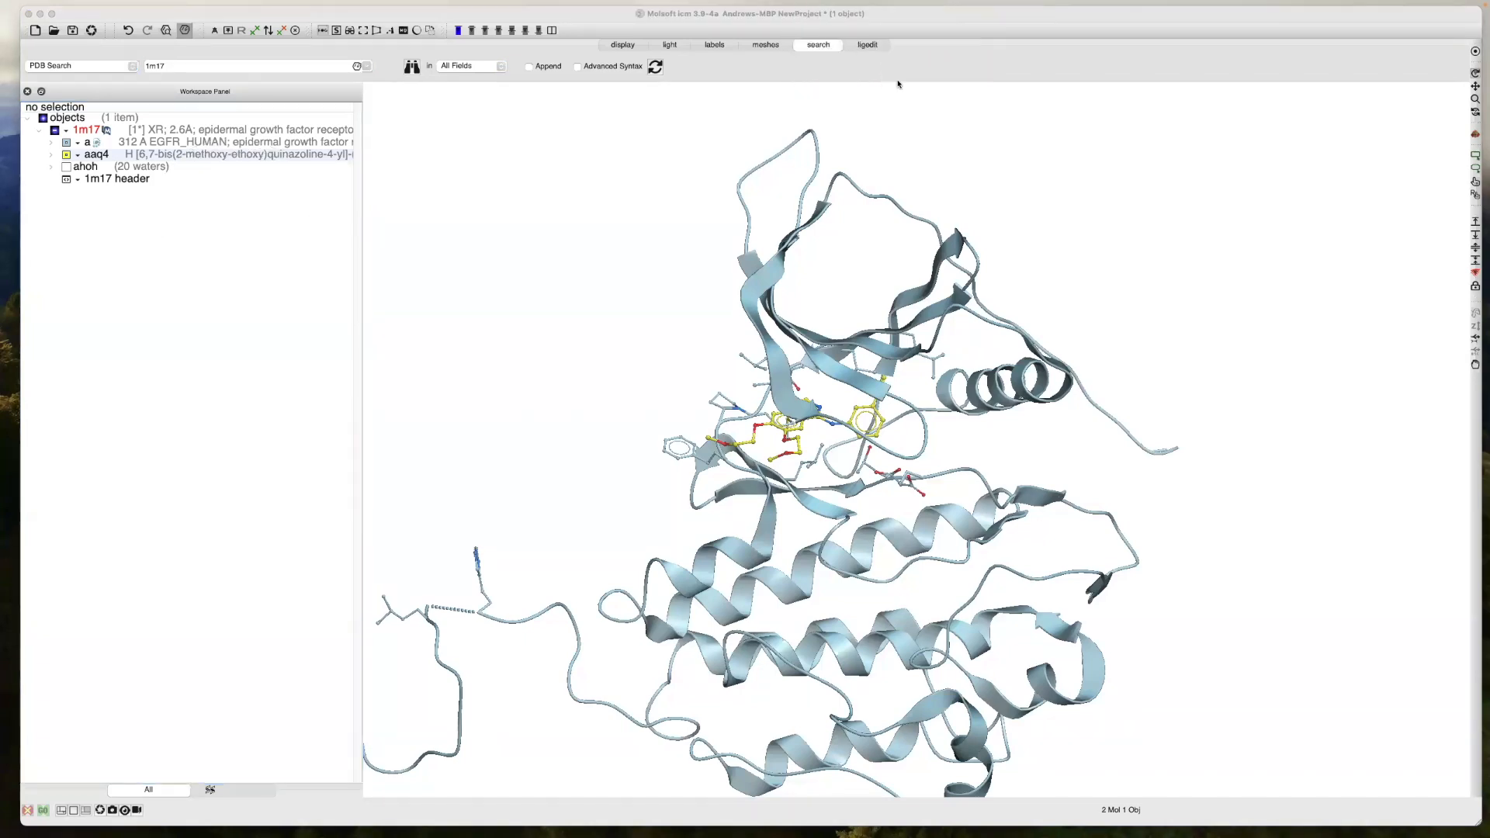
Switch to the ligand editor tools and look over the available docking commands
click(869, 51)
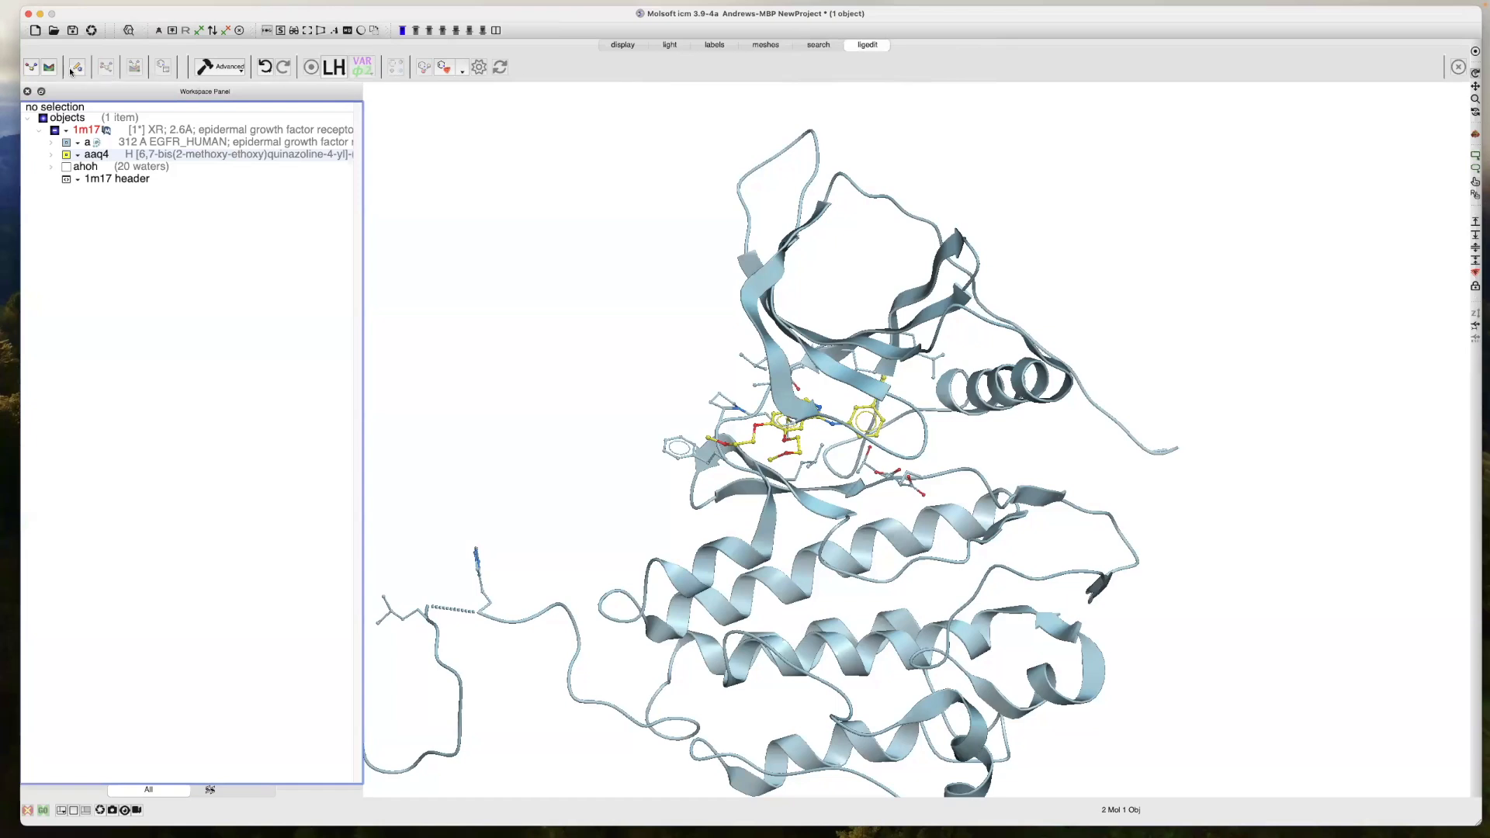
key(super+alt+8)
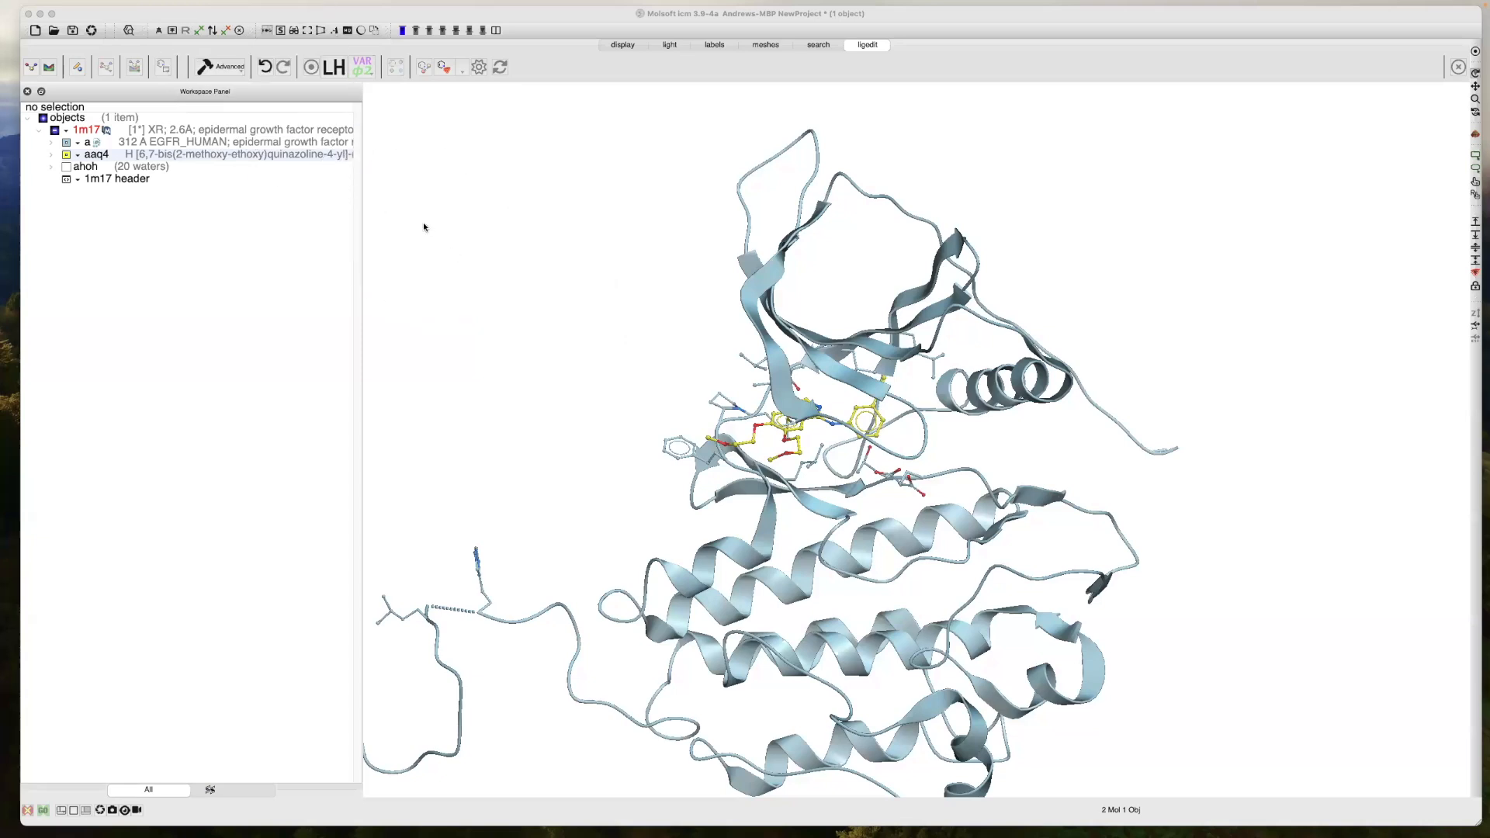
mouse_move(312, 7)
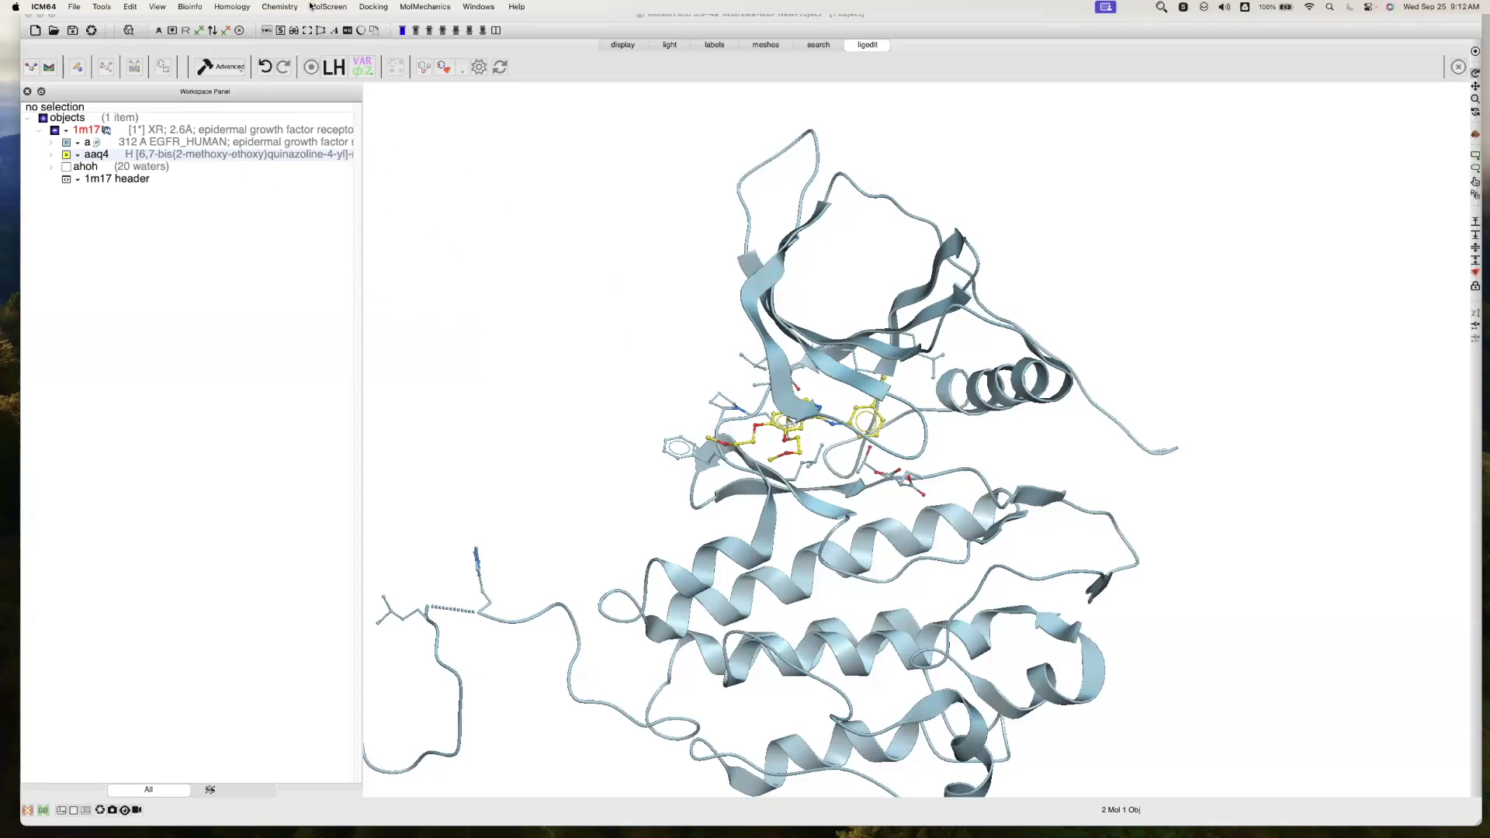
click(373, 8)
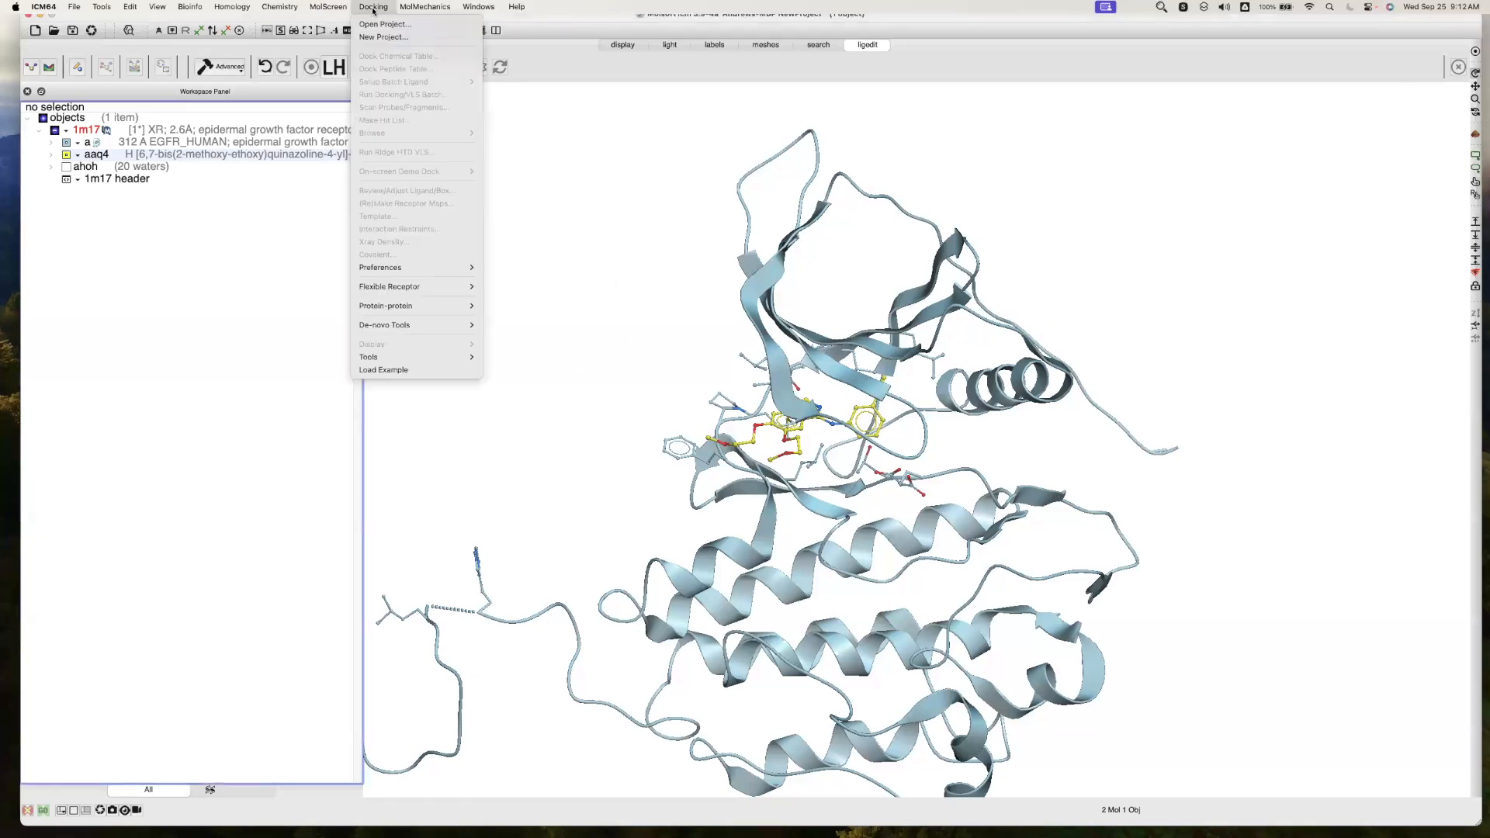
click(551, 161)
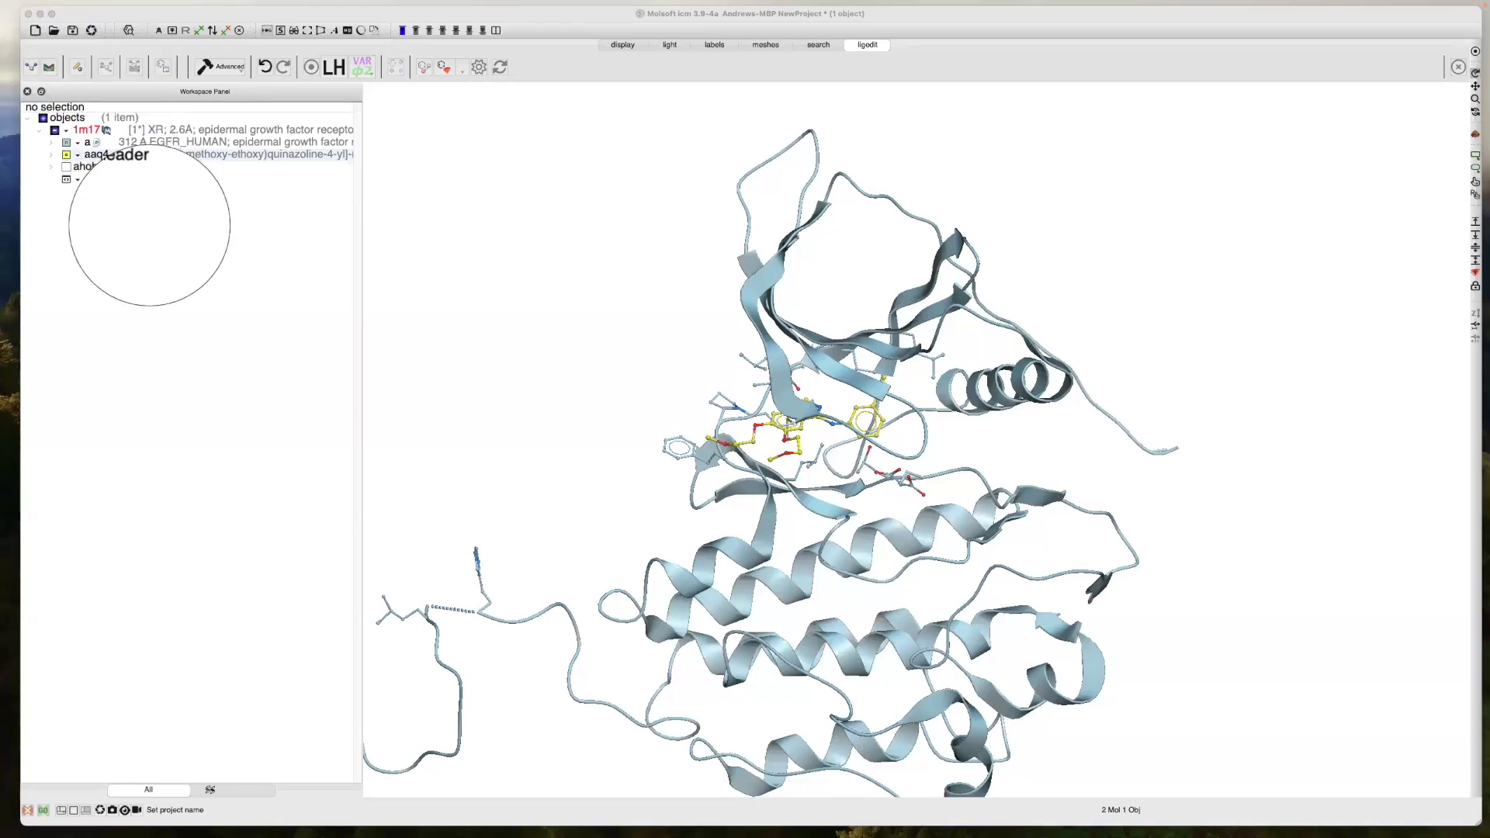
Set up a_1m17.aaq4 as the editor's ligand, with formal charges assigned automatically at pH 7.00
click(32, 71)
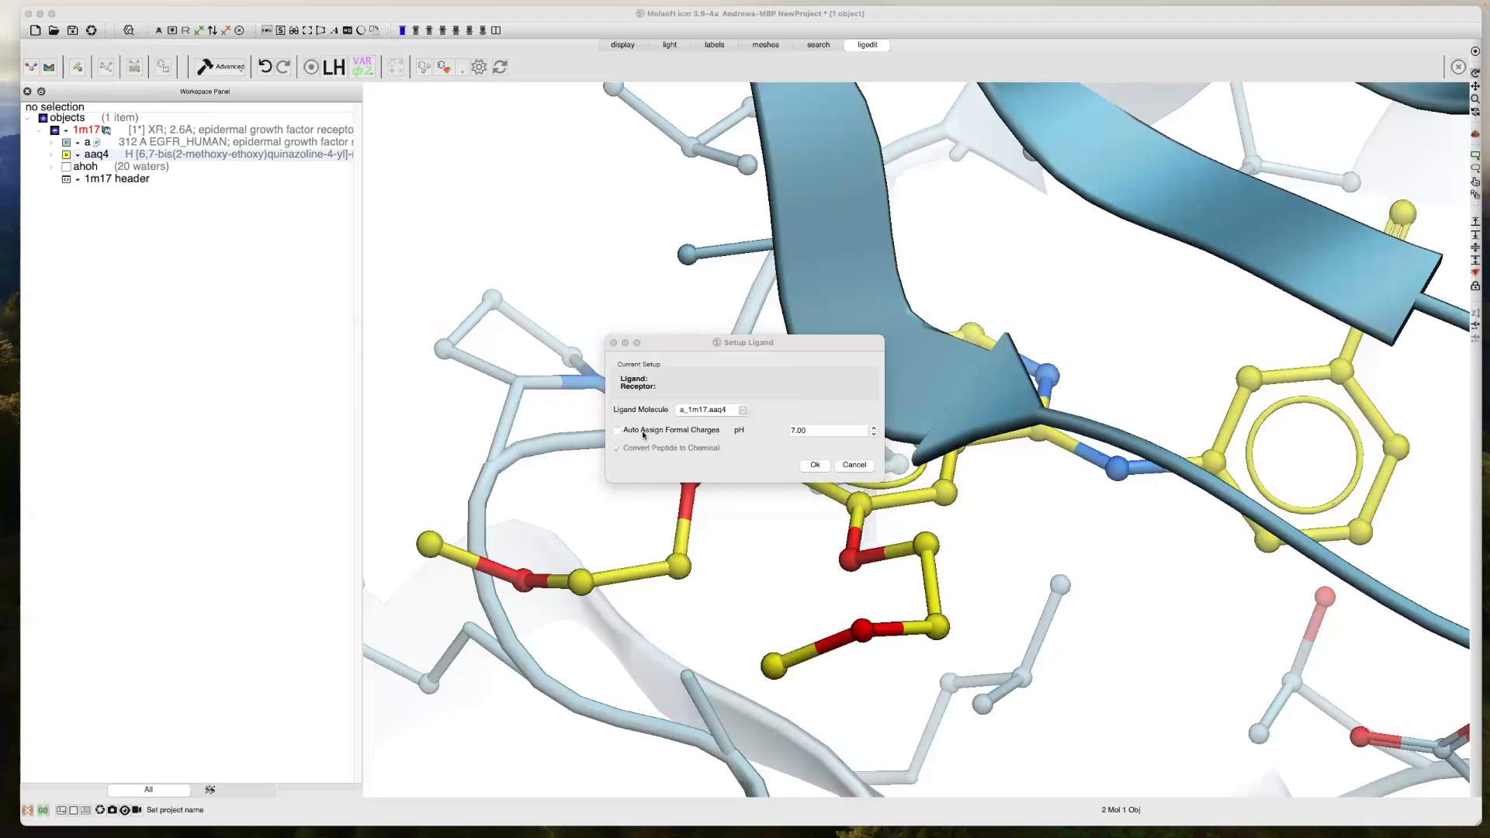
click(651, 436)
click(651, 432)
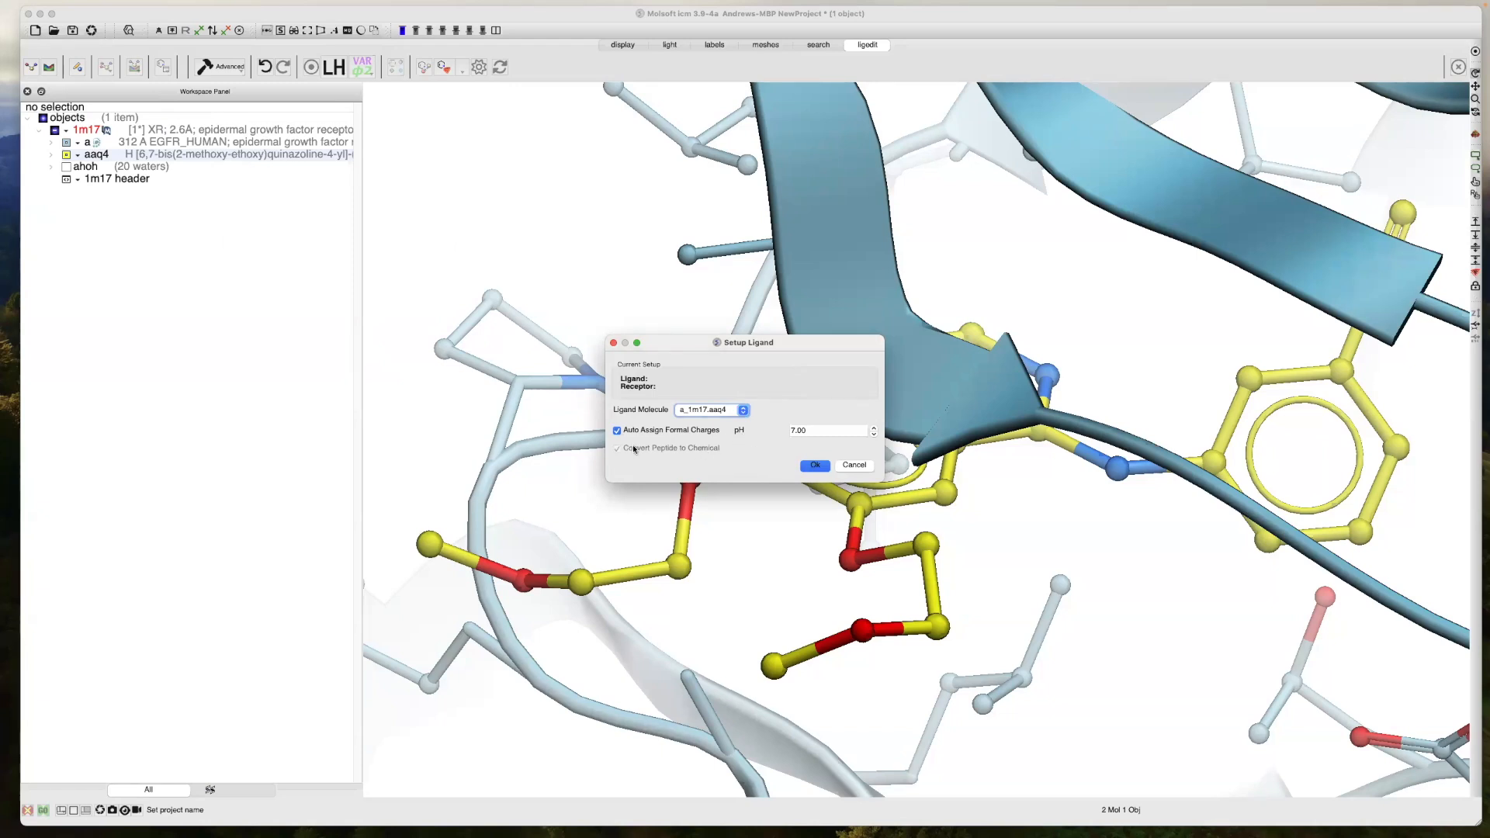
click(814, 465)
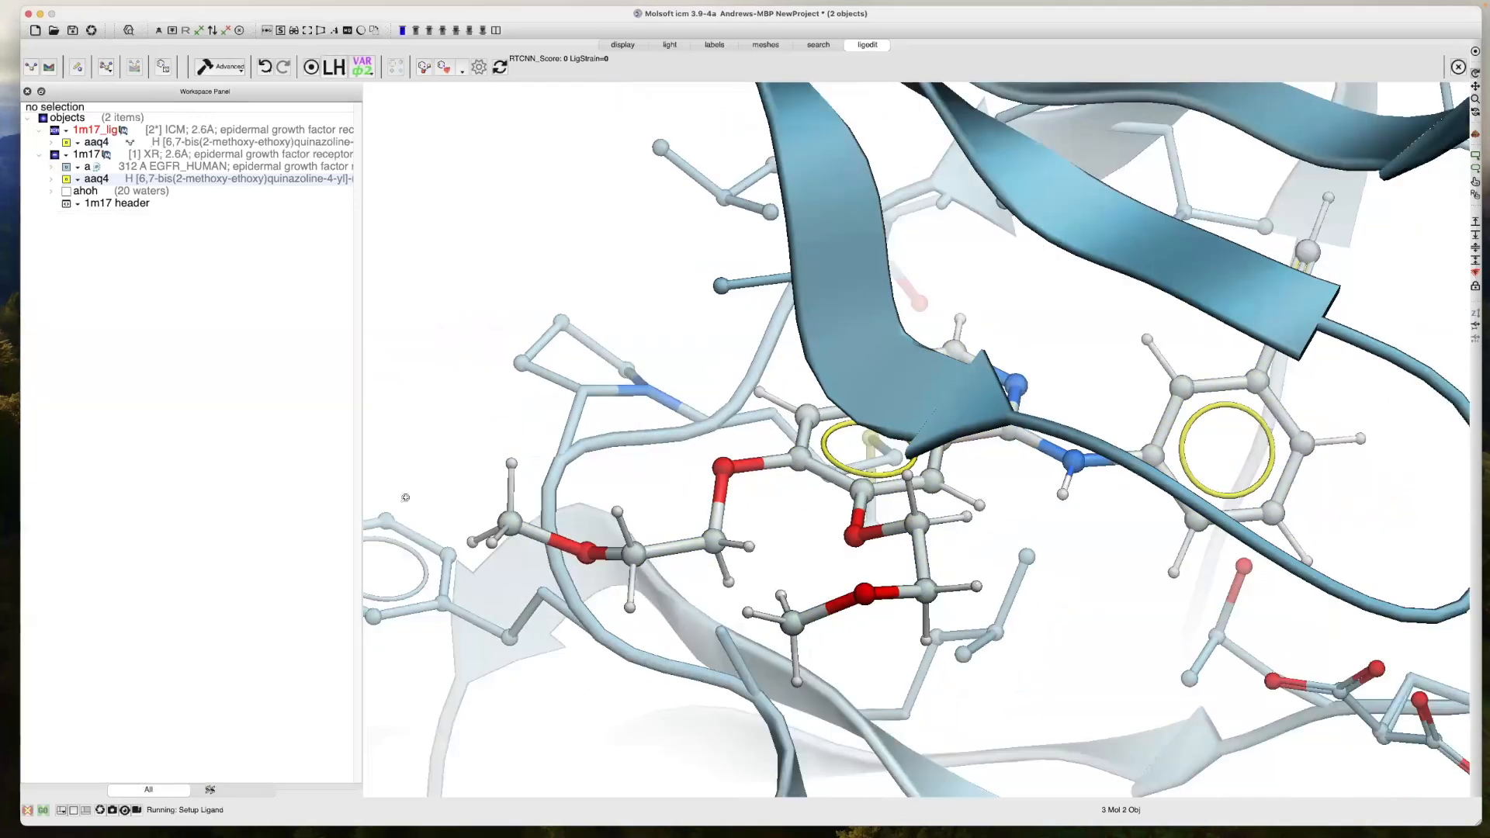
In the receptor setup for a_1m17, enable Optimize Existing Hydrogens and make the box around the existing ligand with tight waters kept
key(ctrl+m)
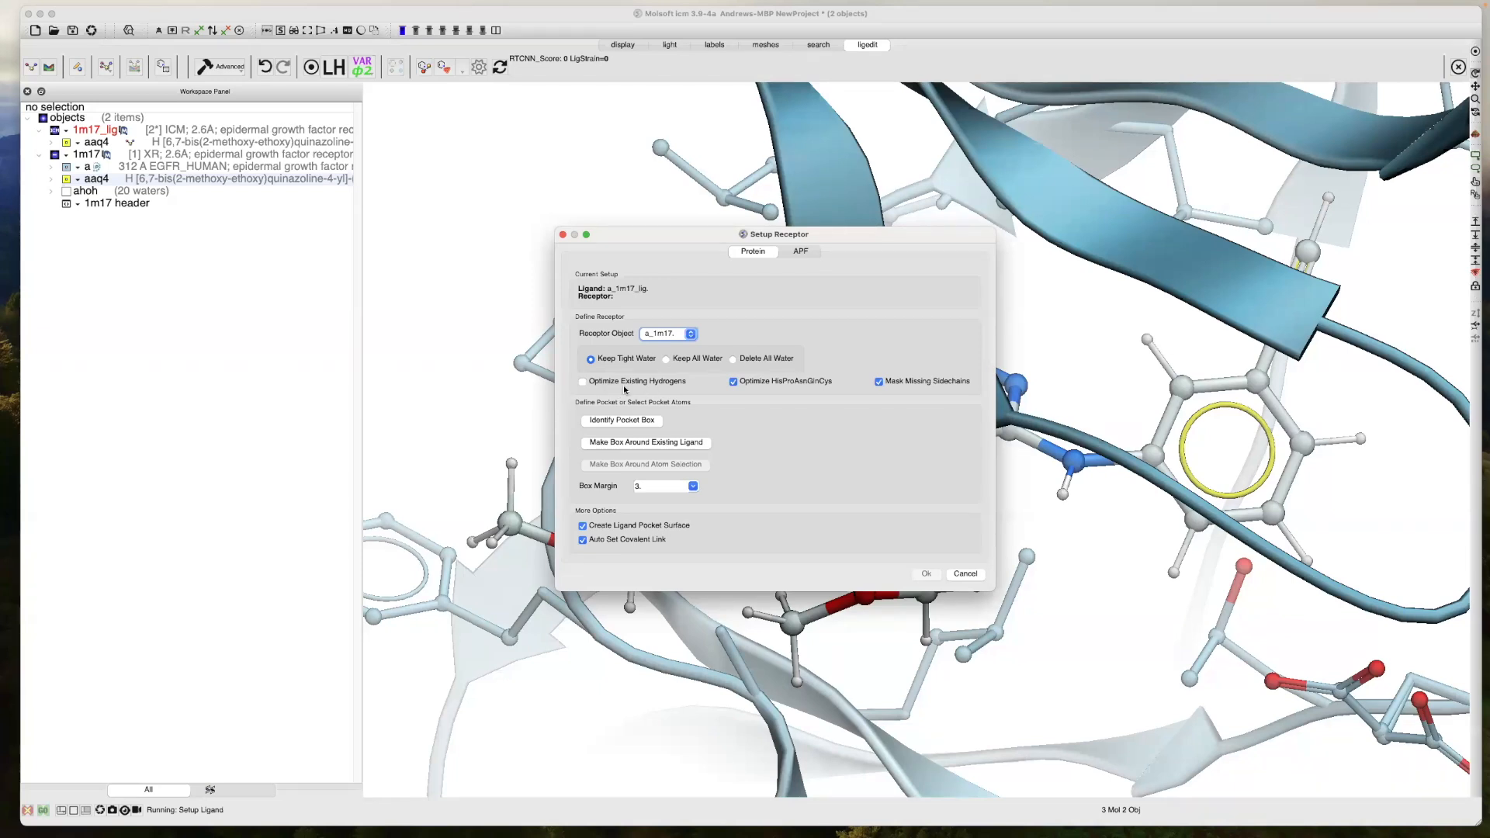
click(594, 388)
drag(844, 240, 442, 261)
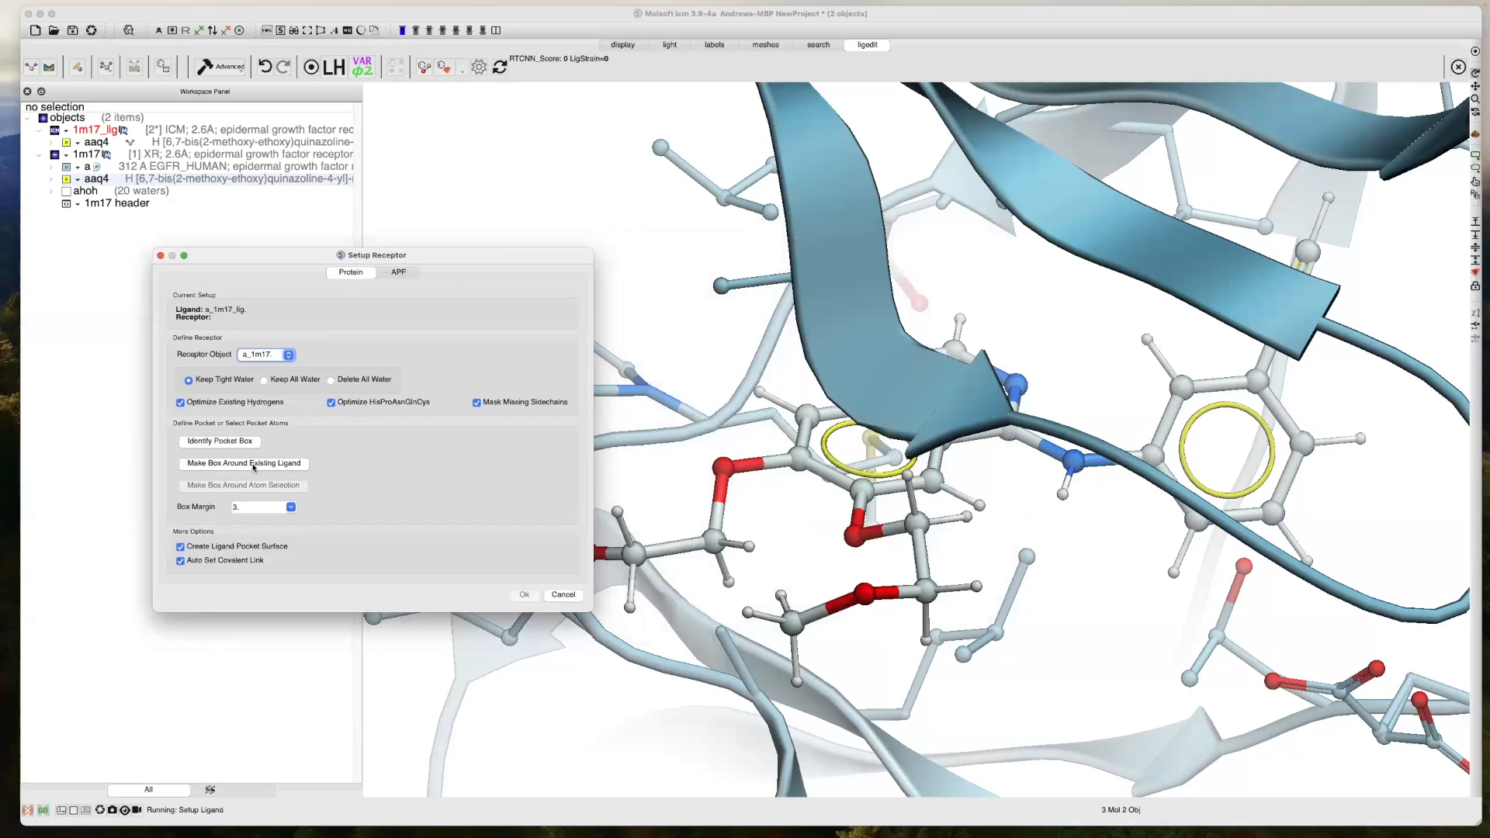
key(ctrl+m)
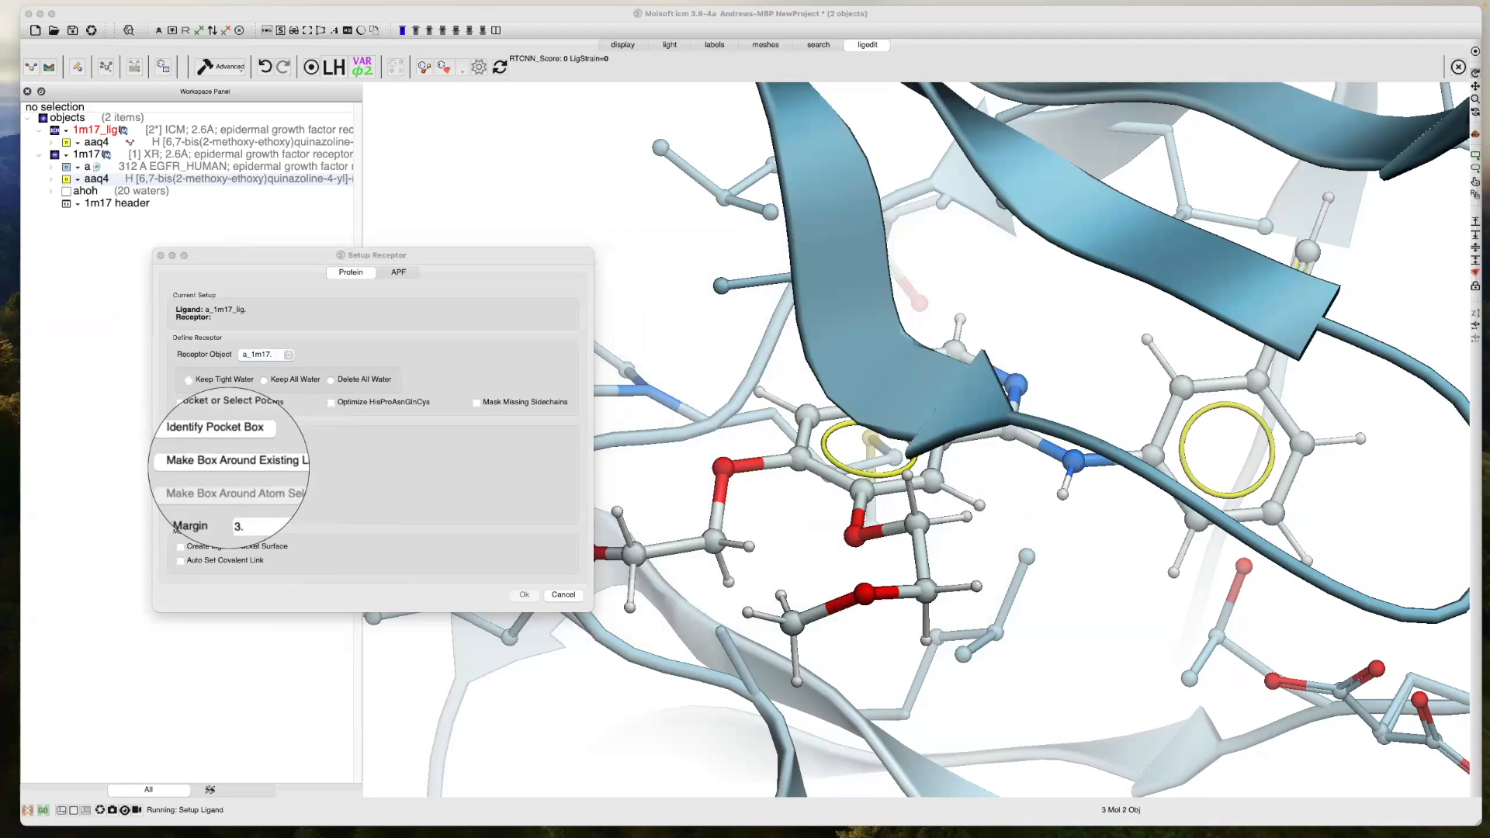
key(Escape)
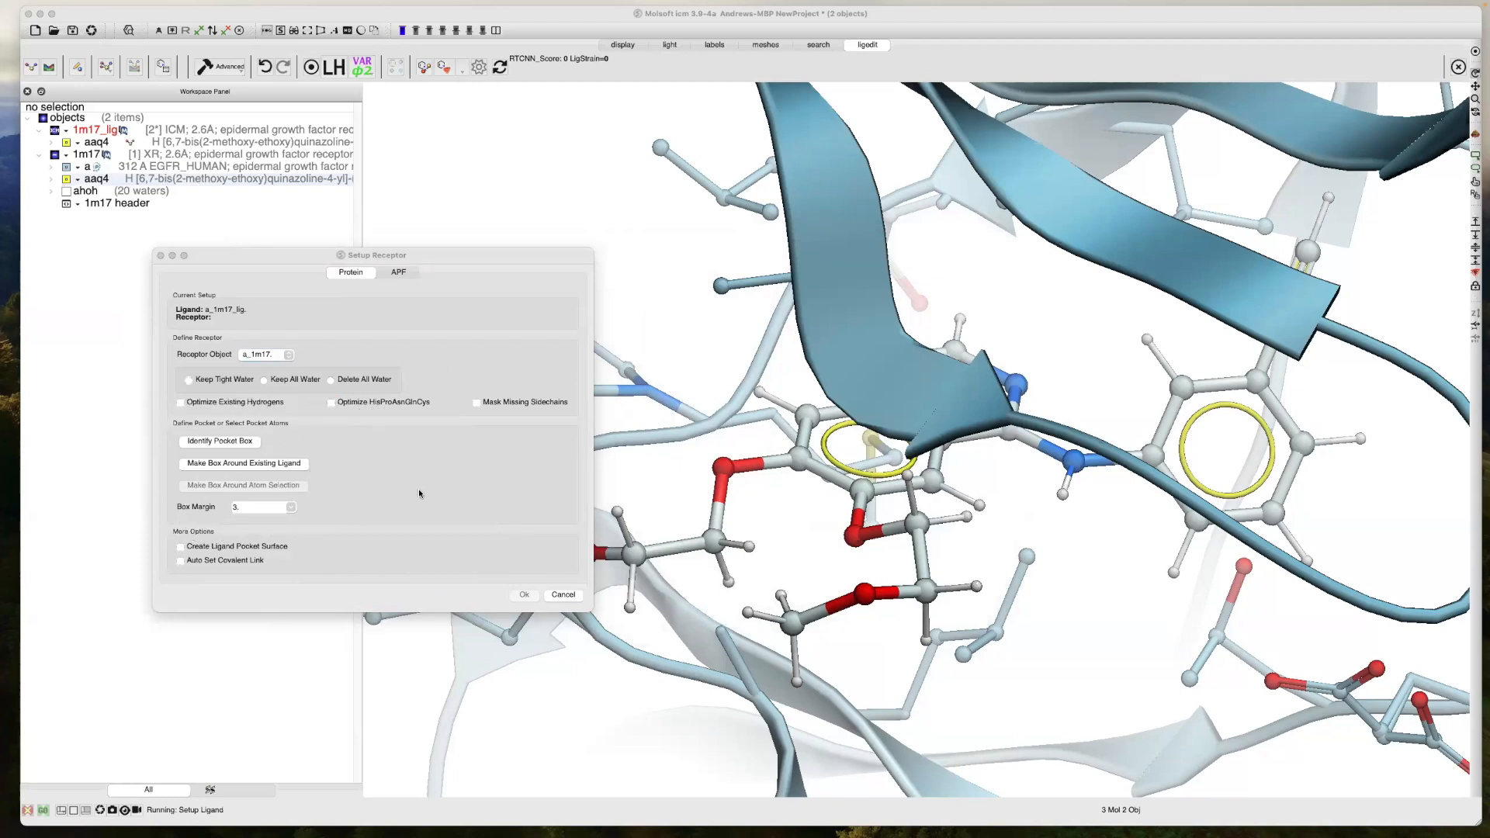
click(275, 466)
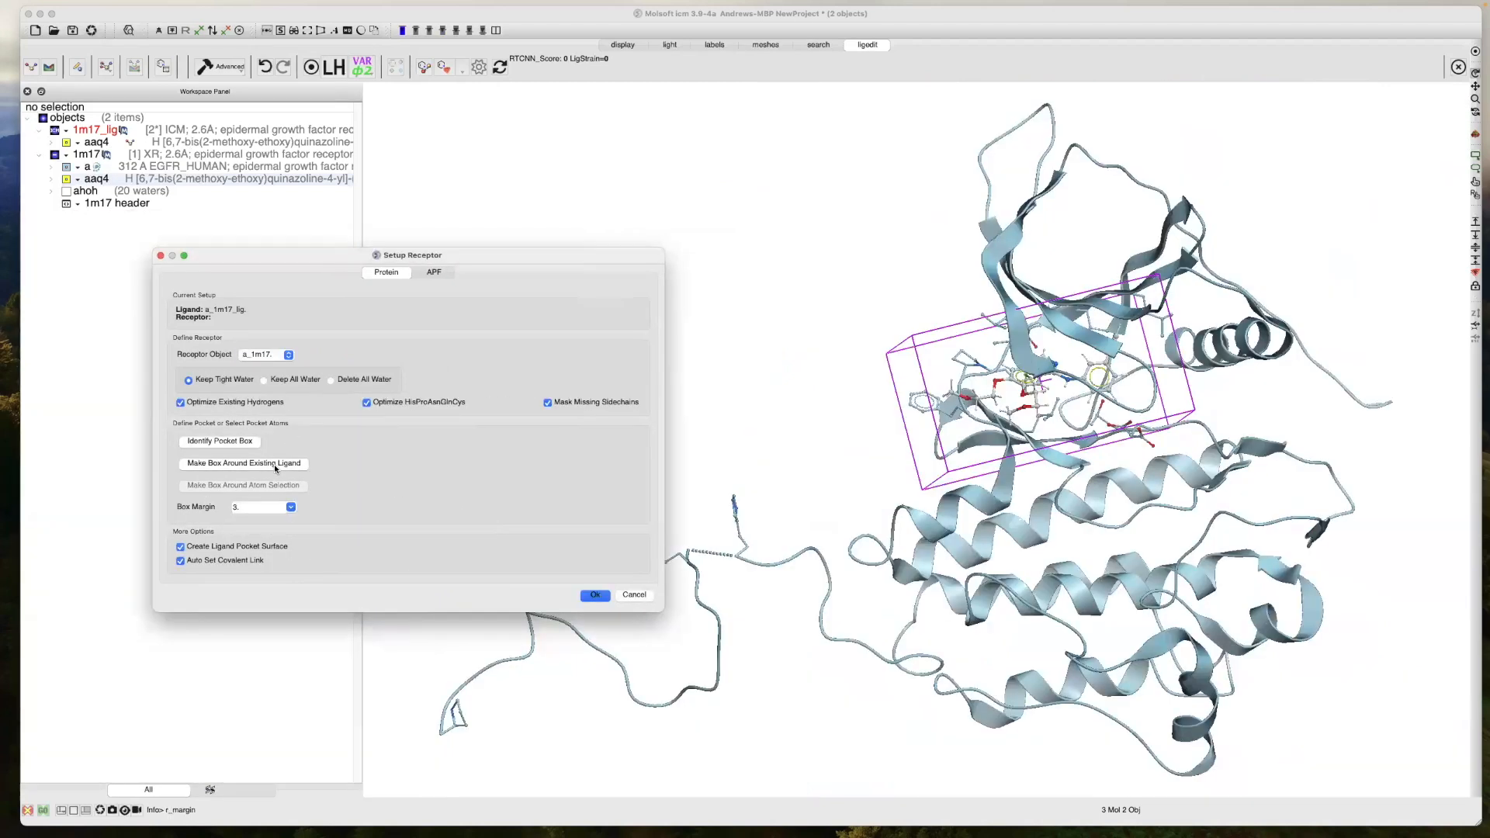
click(381, 632)
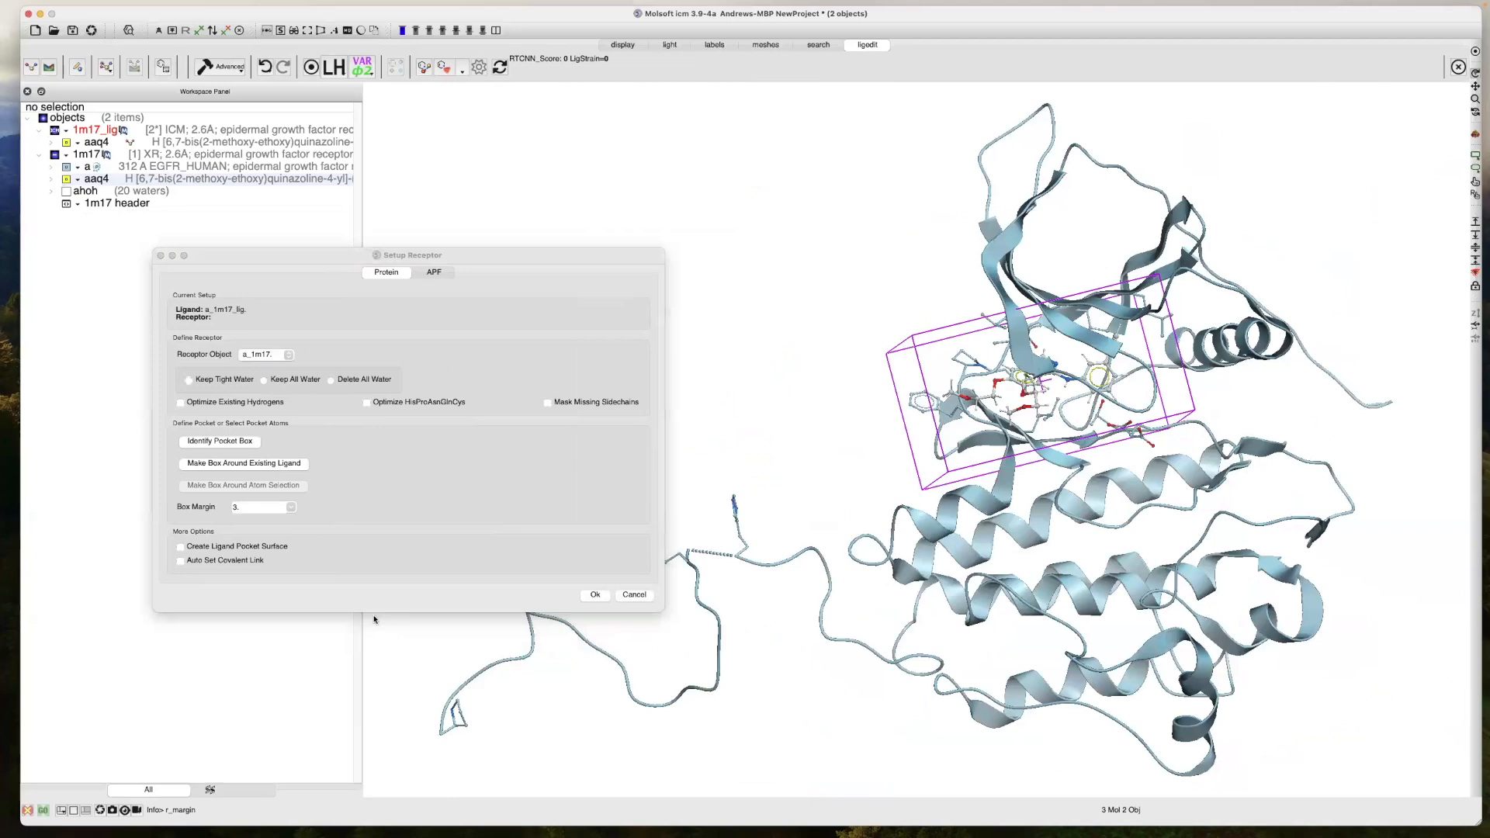
Extend the pocket box outward at its corner beyond the phenyl side chain, to about 12.8 along its short edge, and run the receptor setup
scroll(374, 622, up, 5)
drag(734, 537, 787, 514)
scroll(796, 546, up, 5)
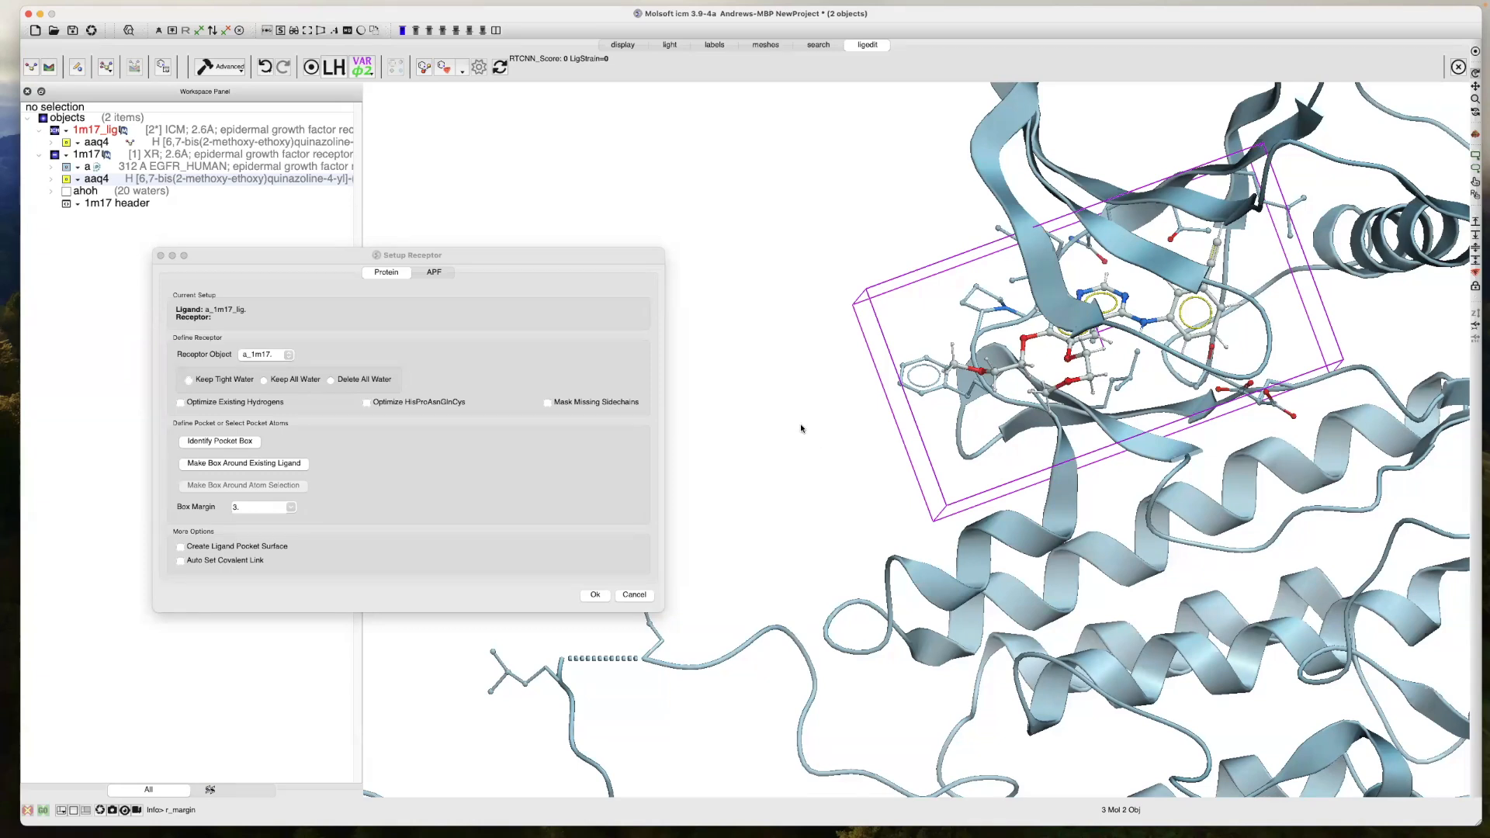
drag(807, 431, 886, 151)
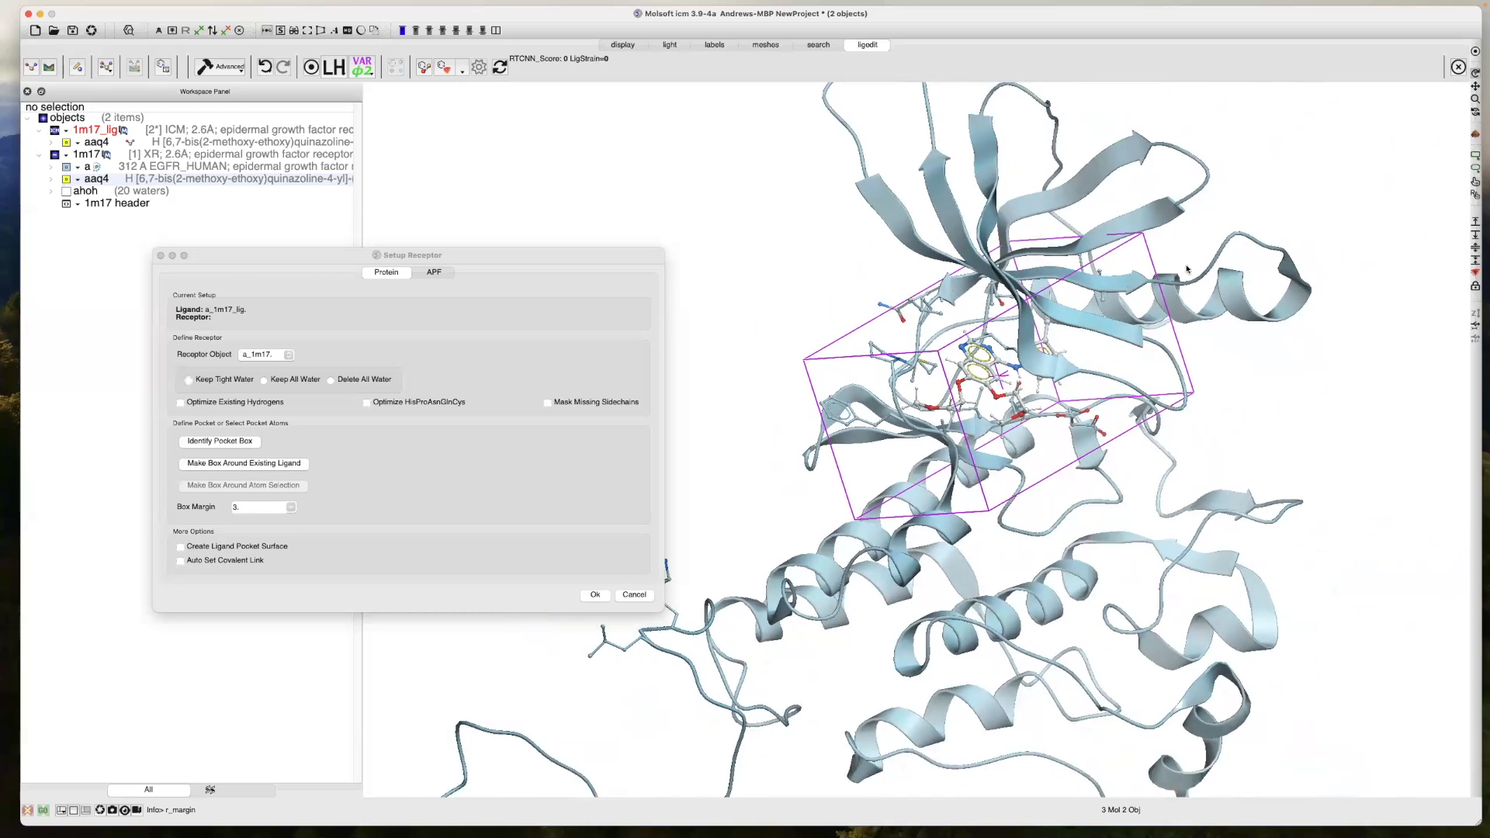
drag(1333, 301, 1277, 410)
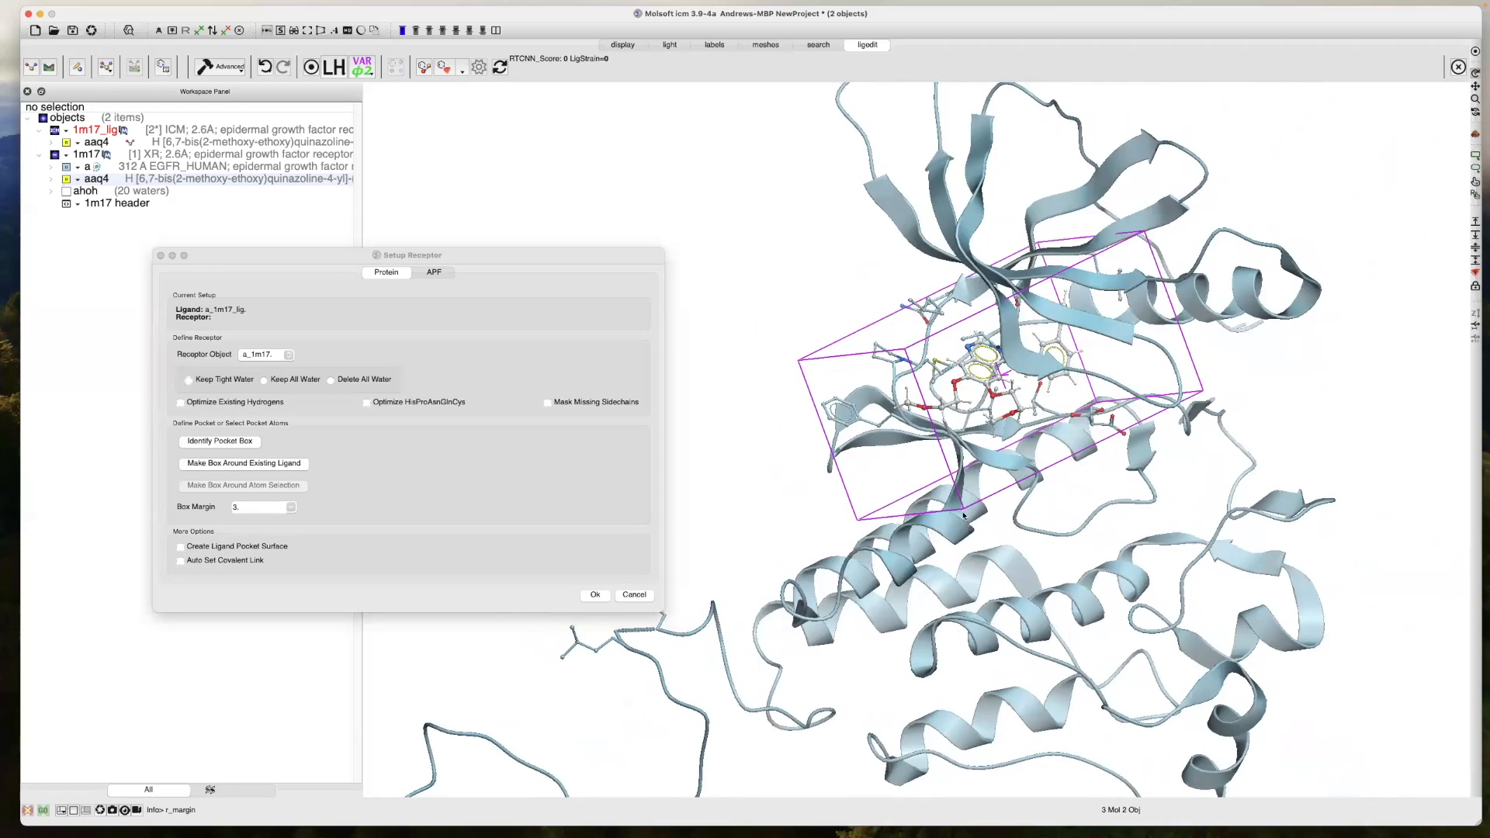
drag(785, 496, 1001, 312)
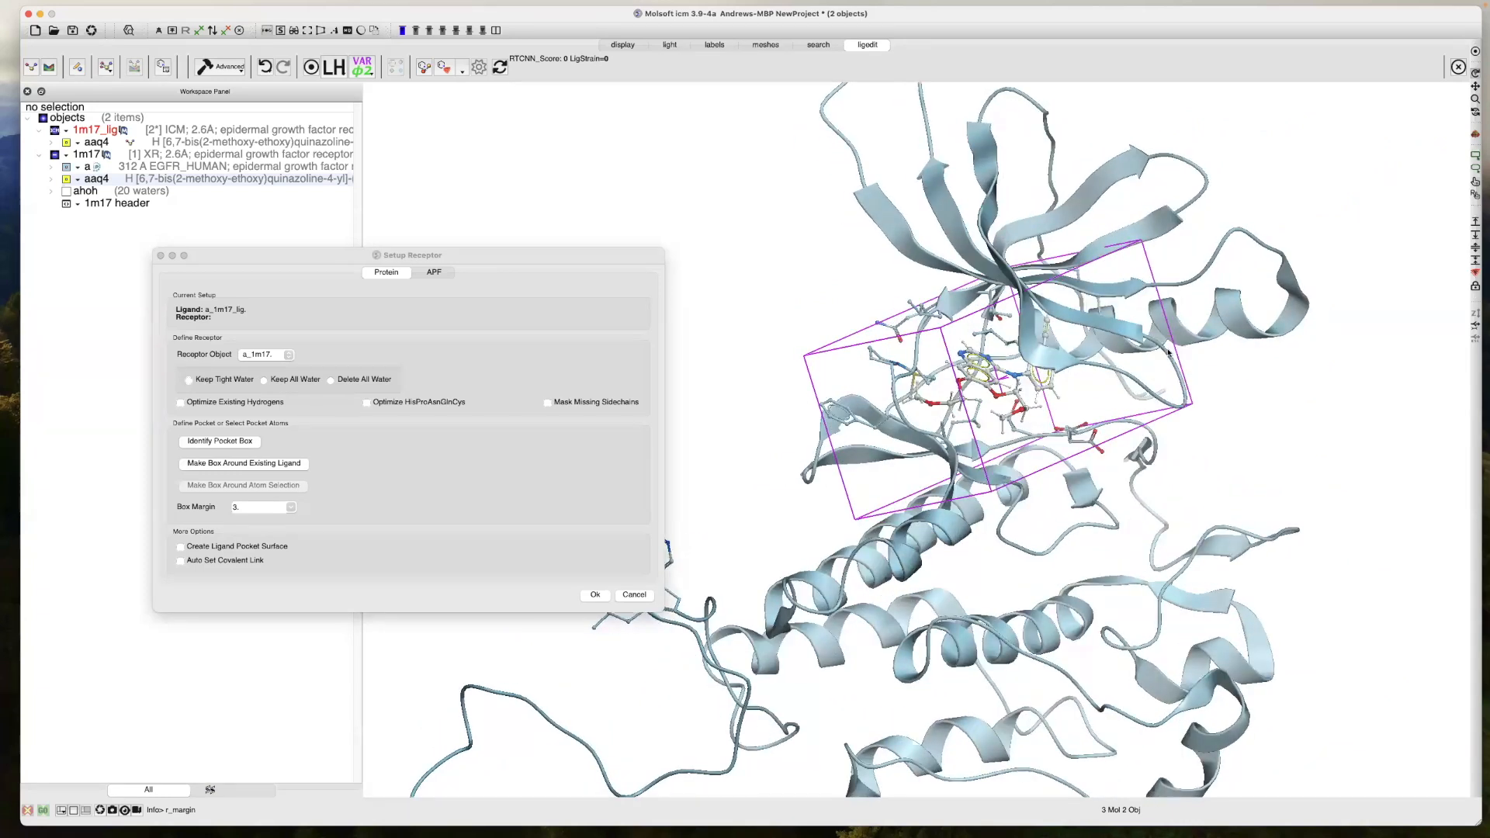
drag(1221, 409, 1098, 359)
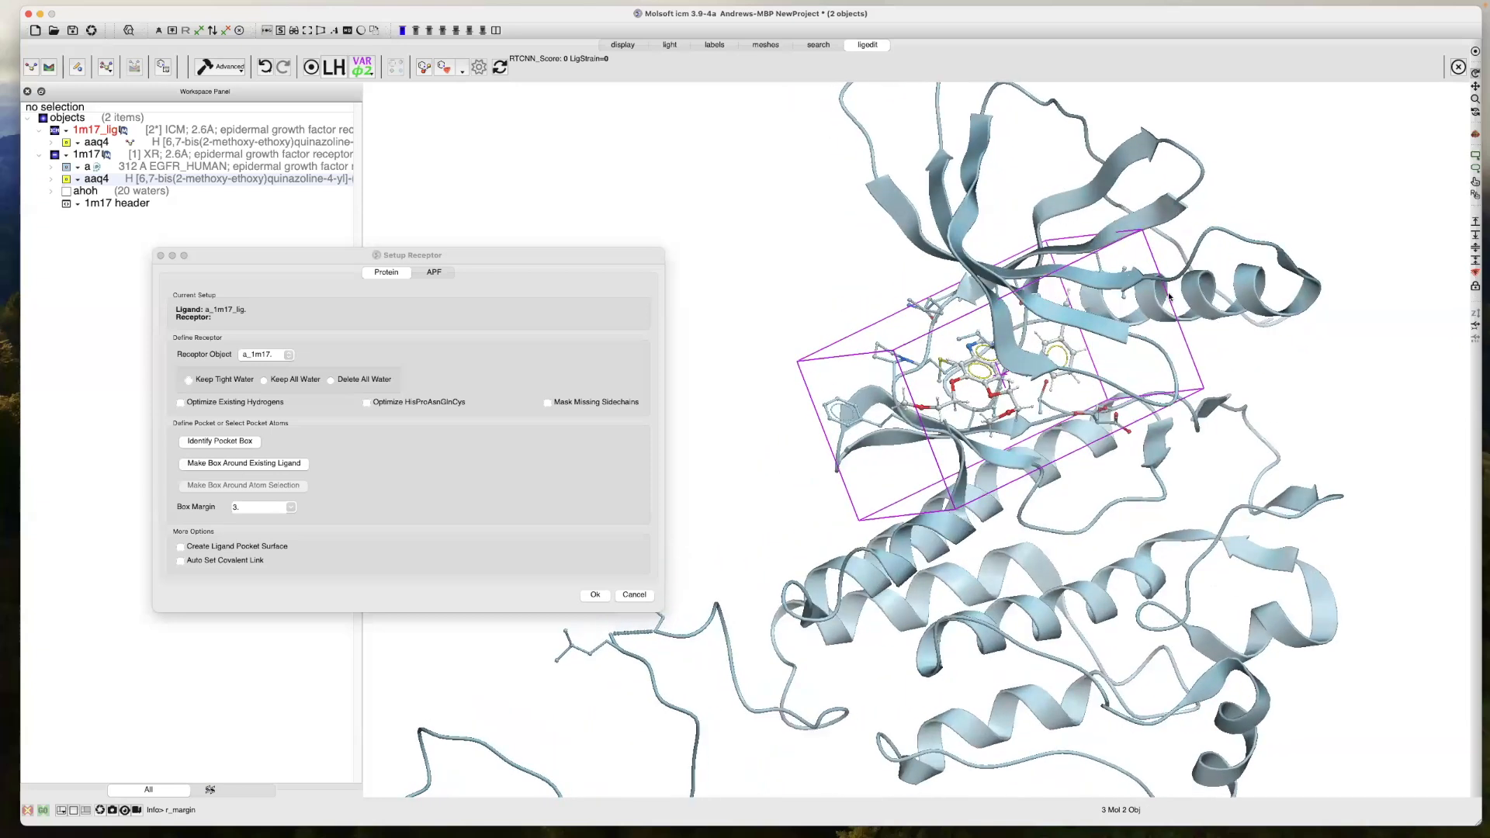
drag(1218, 357, 1137, 230)
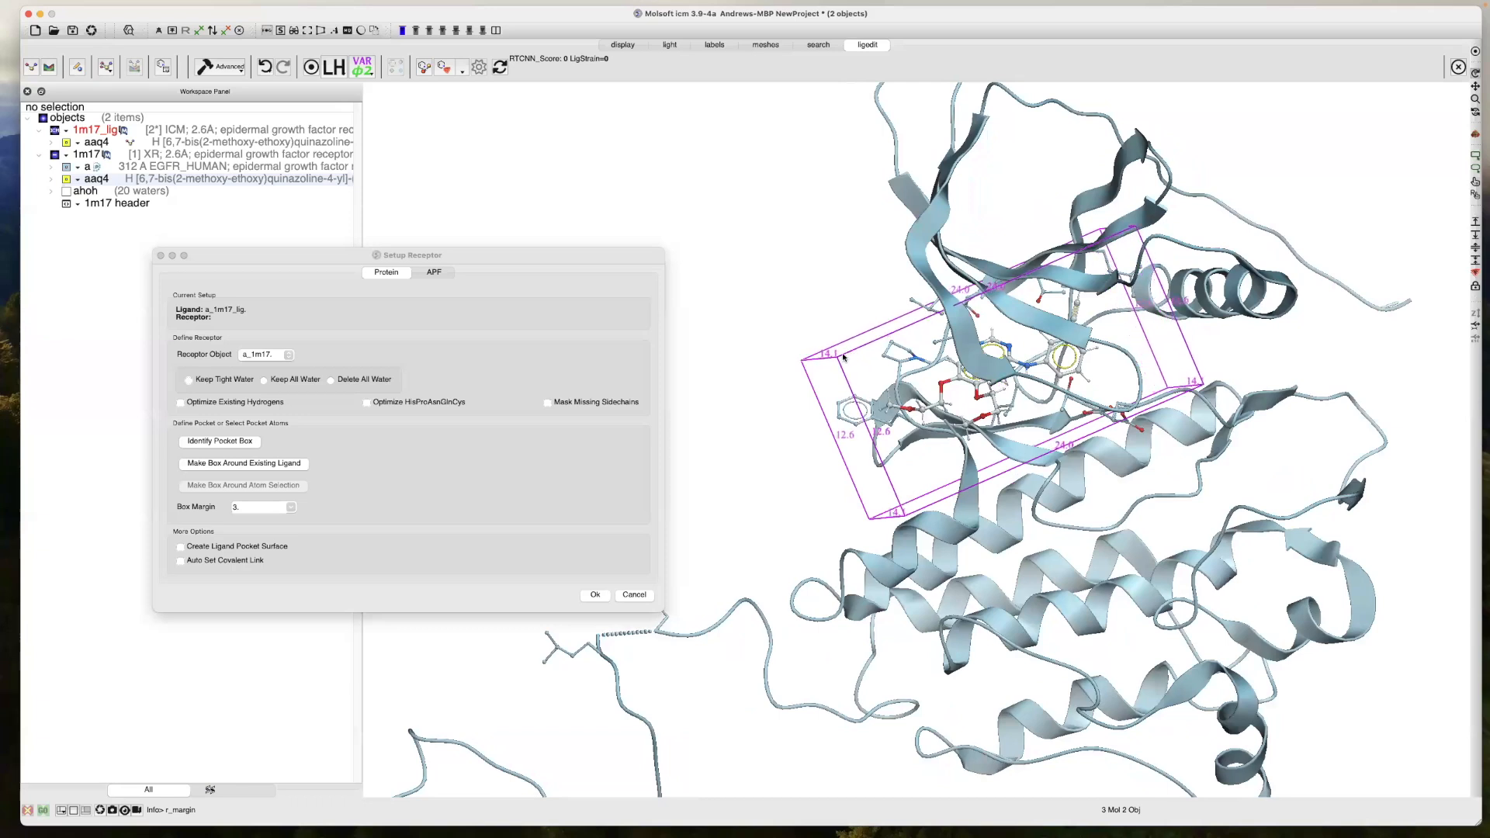
drag(837, 360, 808, 368)
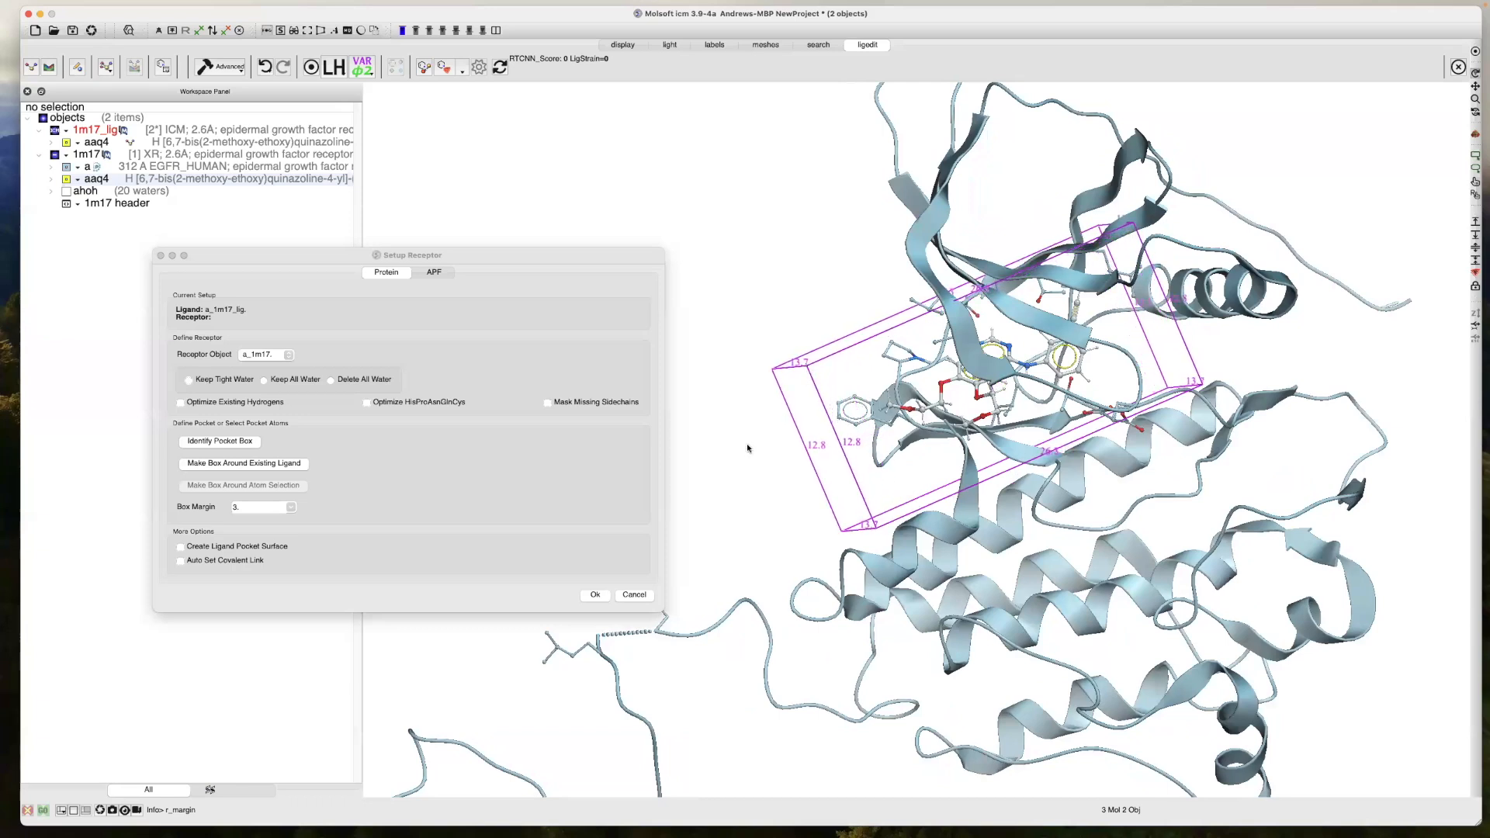
drag(746, 450, 1084, 369)
drag(1206, 405, 652, 497)
click(594, 596)
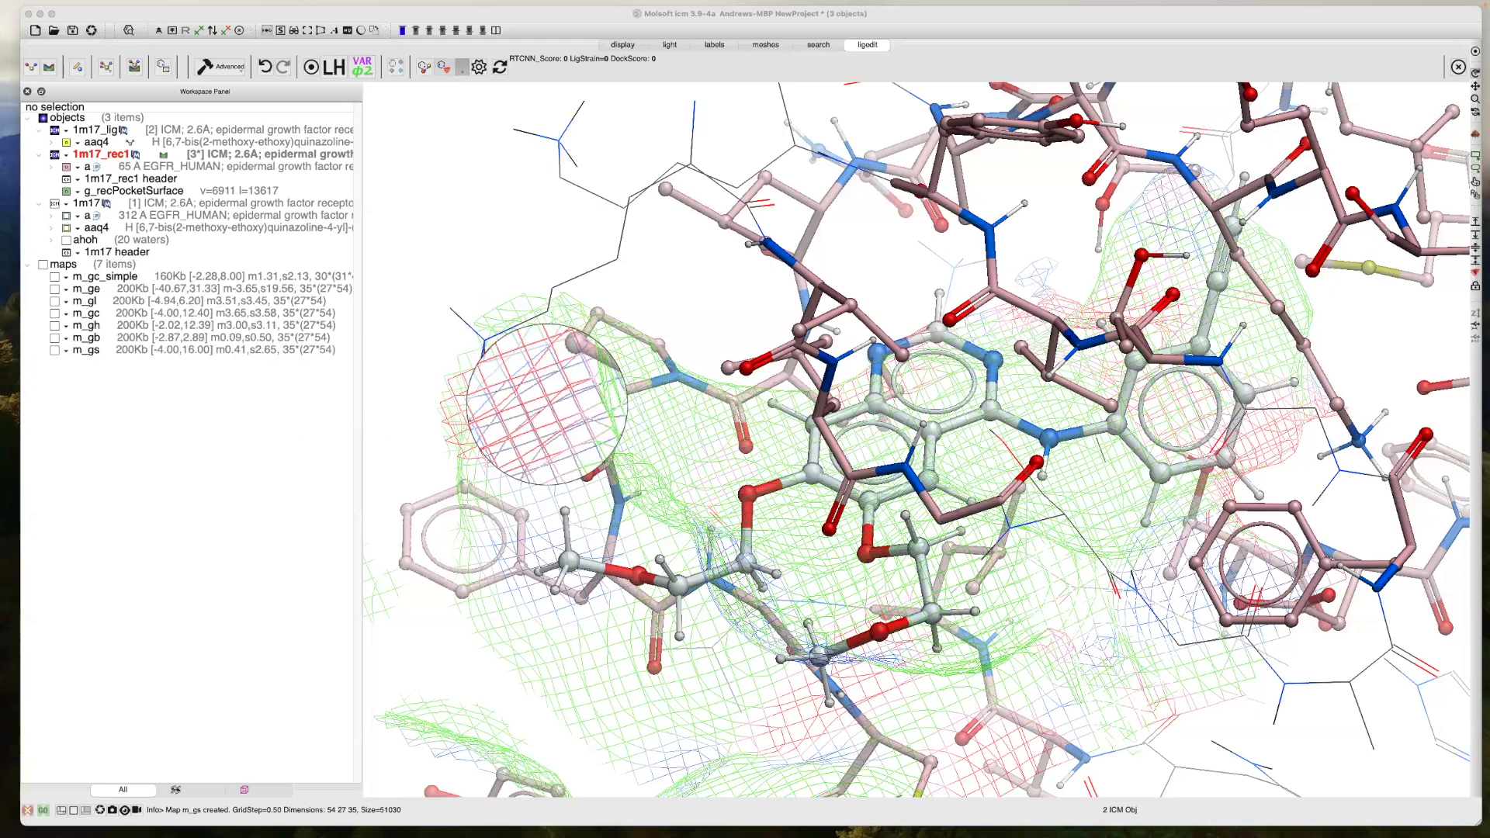
Examine the ligand within the pocket surface mesh and apply the Pretty View display to the complex
click(543, 360)
drag(555, 290, 543, 218)
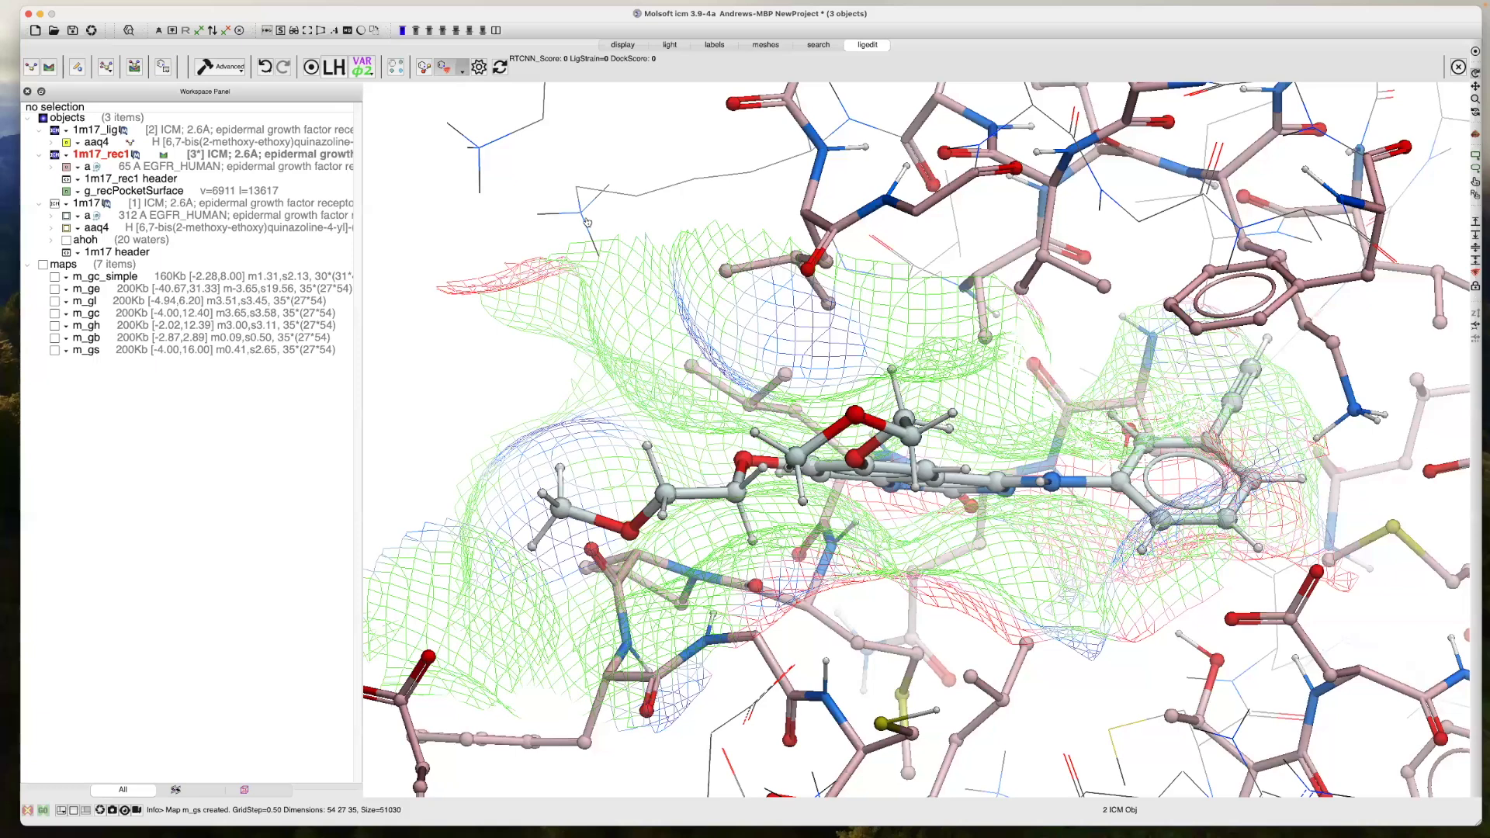
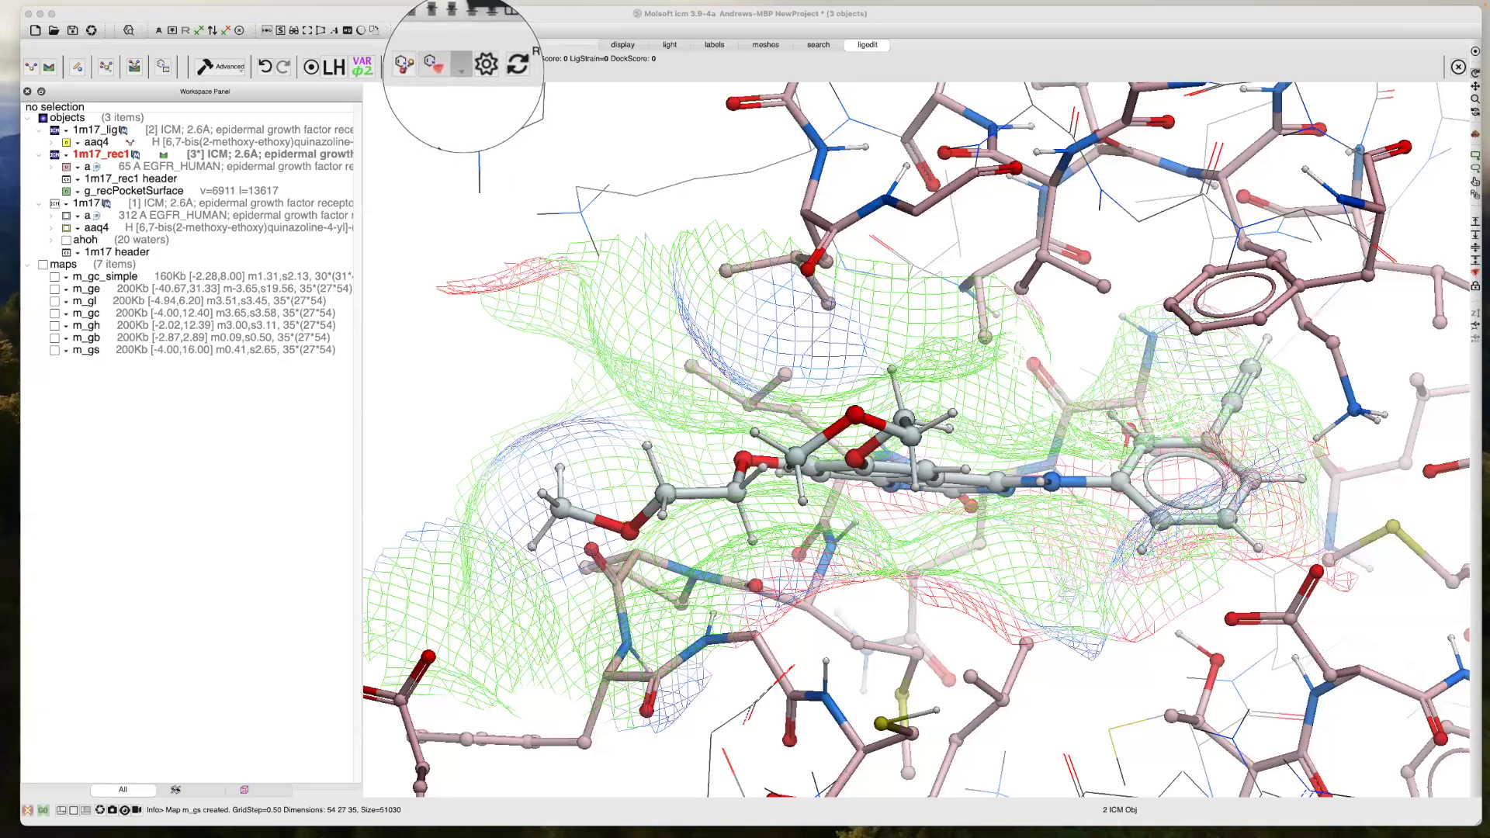
click(470, 72)
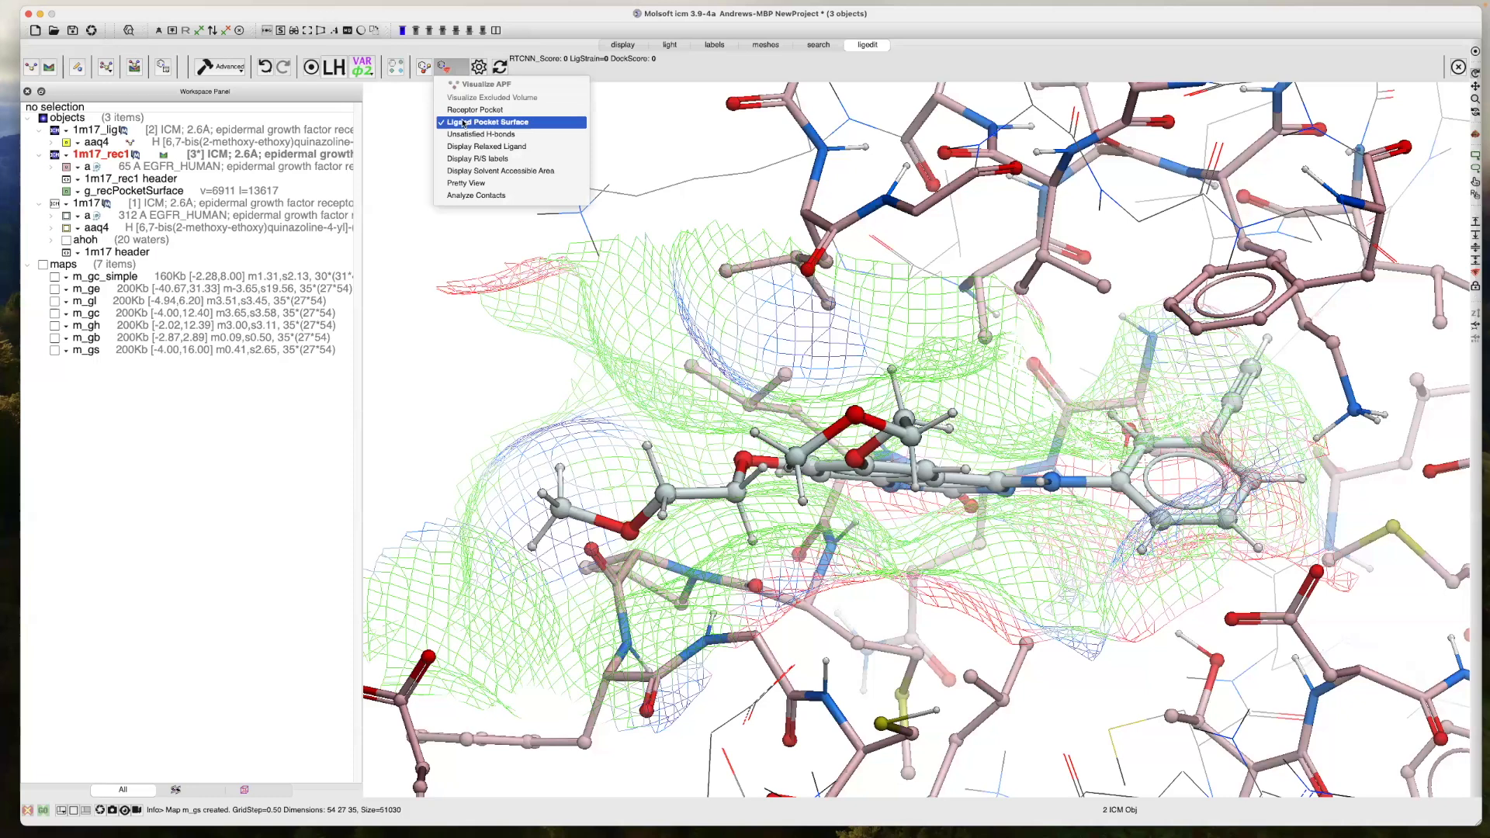
click(476, 184)
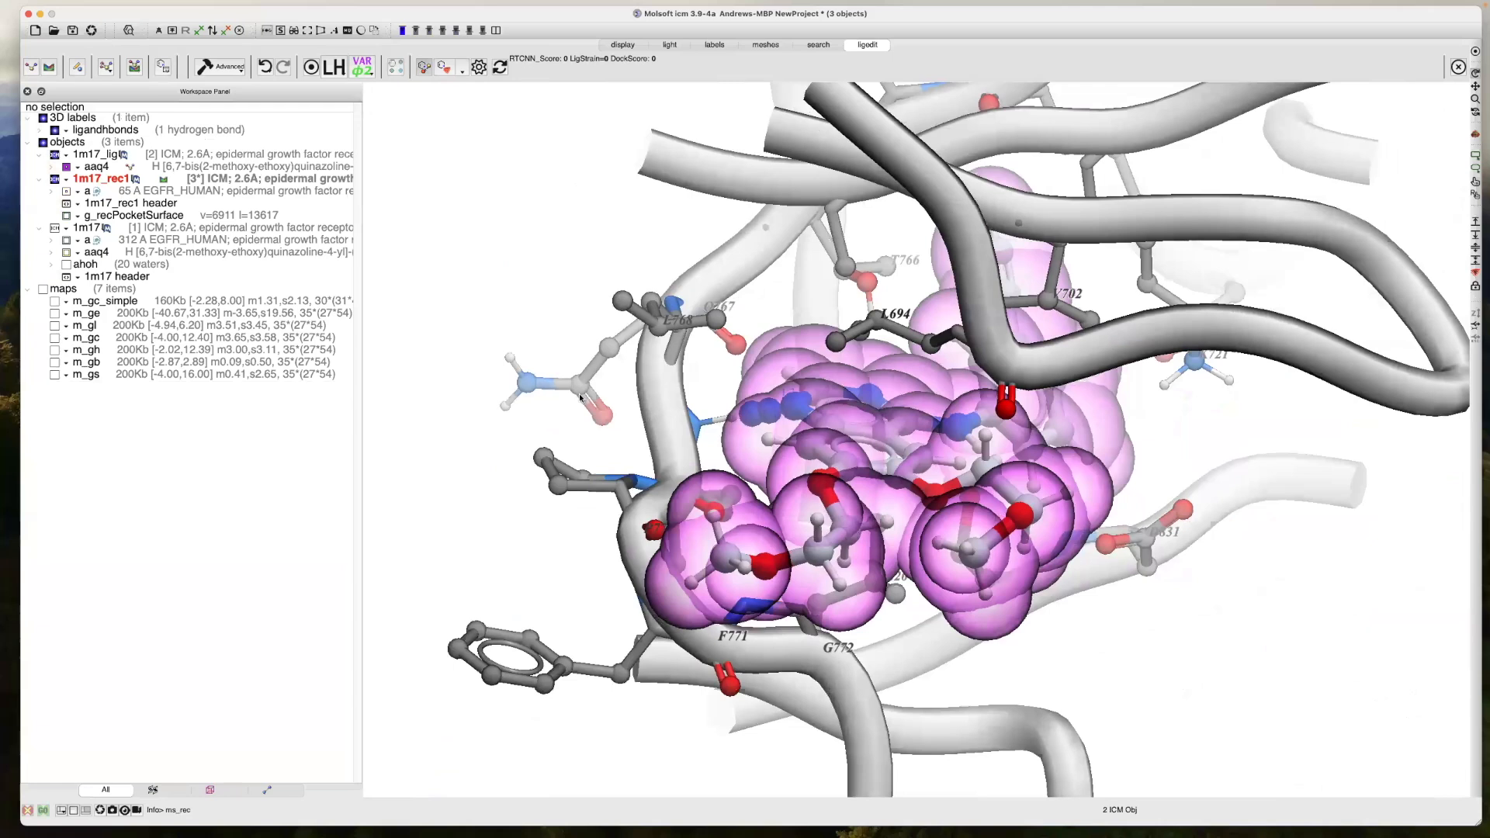
Hide the ligand's space-filling spheres and inspect its hydrogen bond and the surrounding pocket residues
click(614, 48)
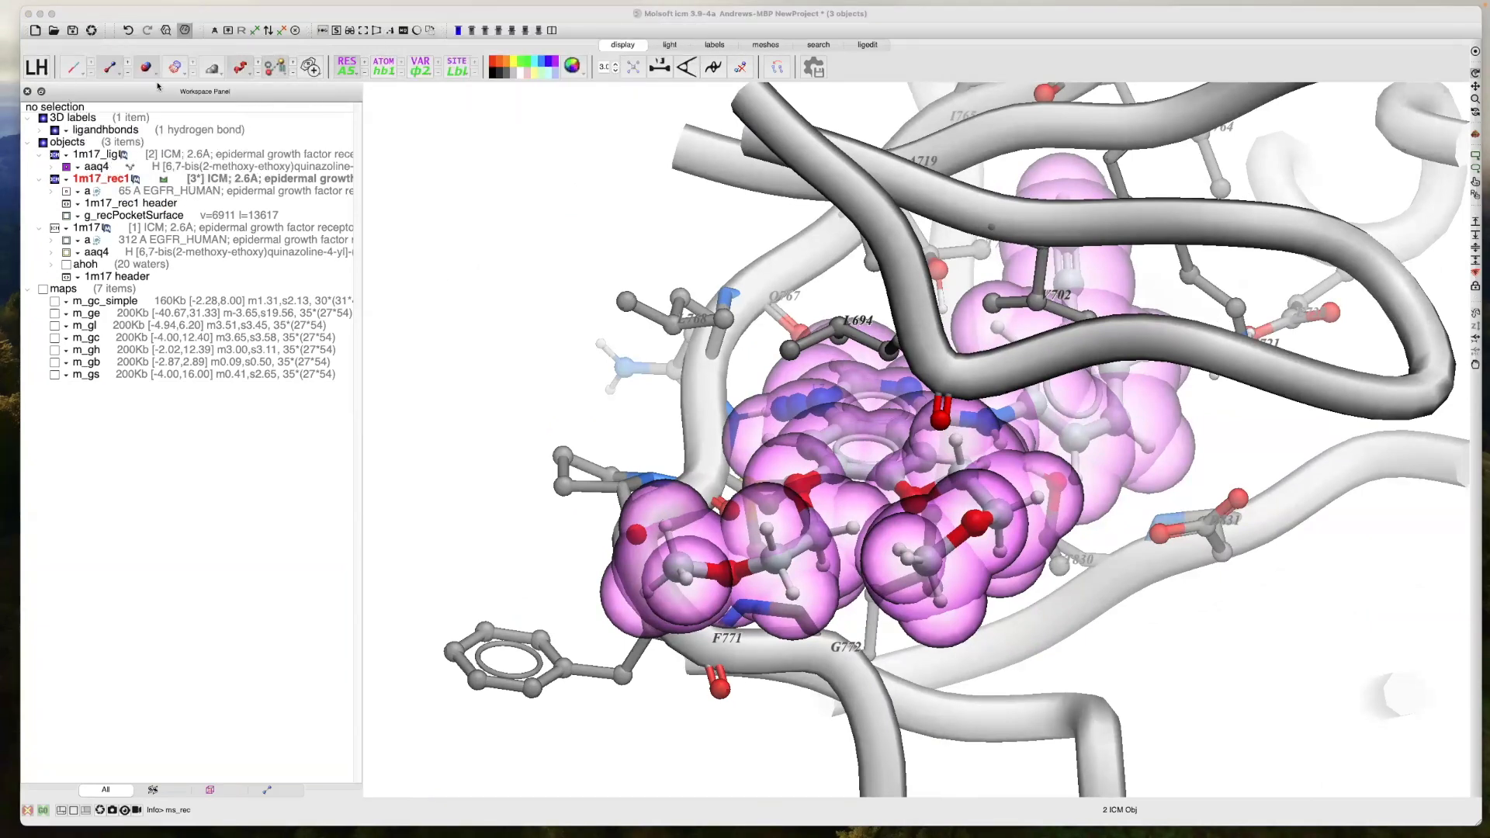
click(146, 70)
drag(552, 346, 639, 299)
click(867, 45)
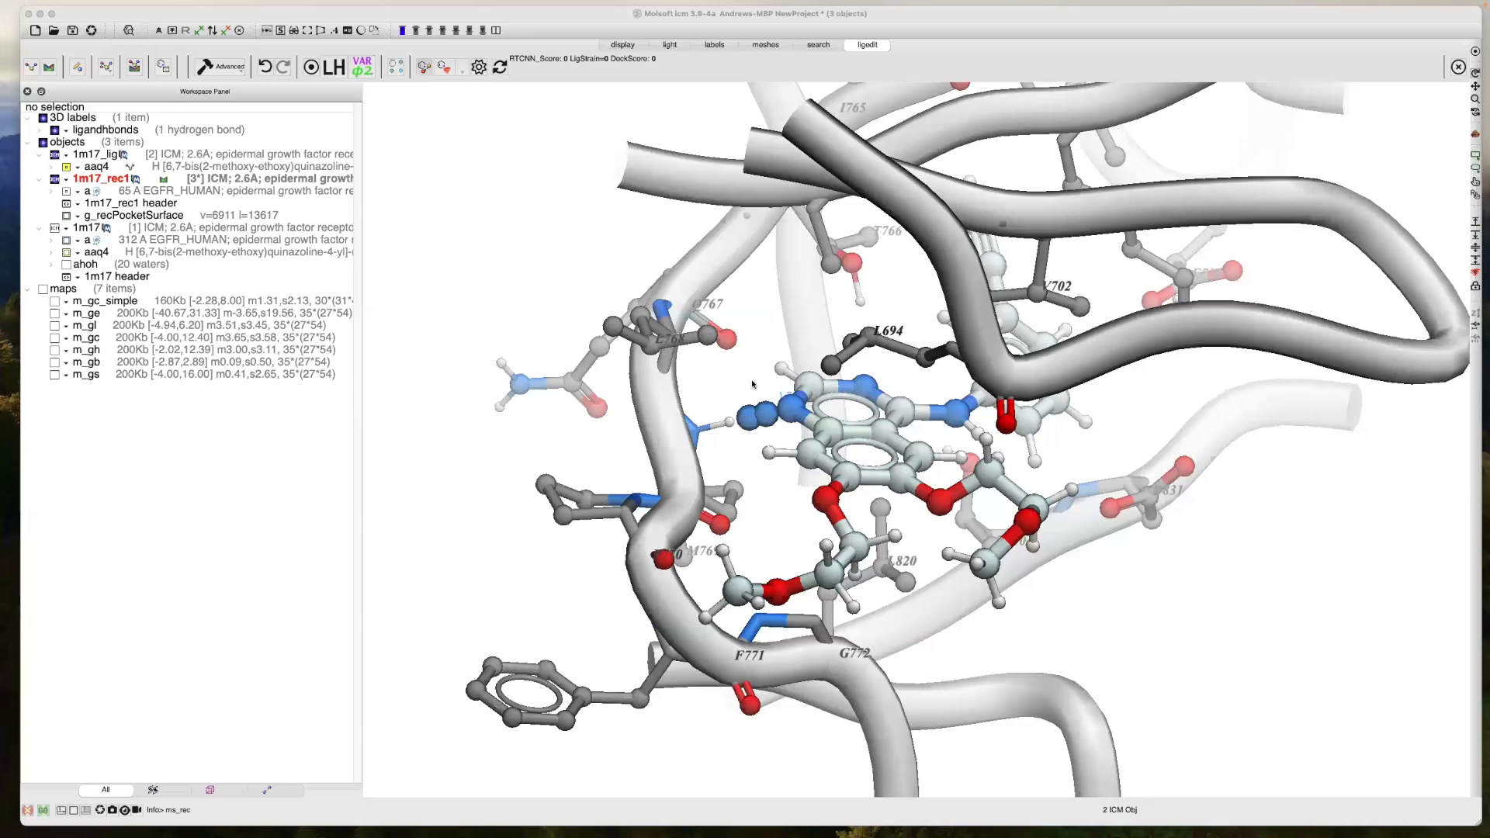
click(727, 388)
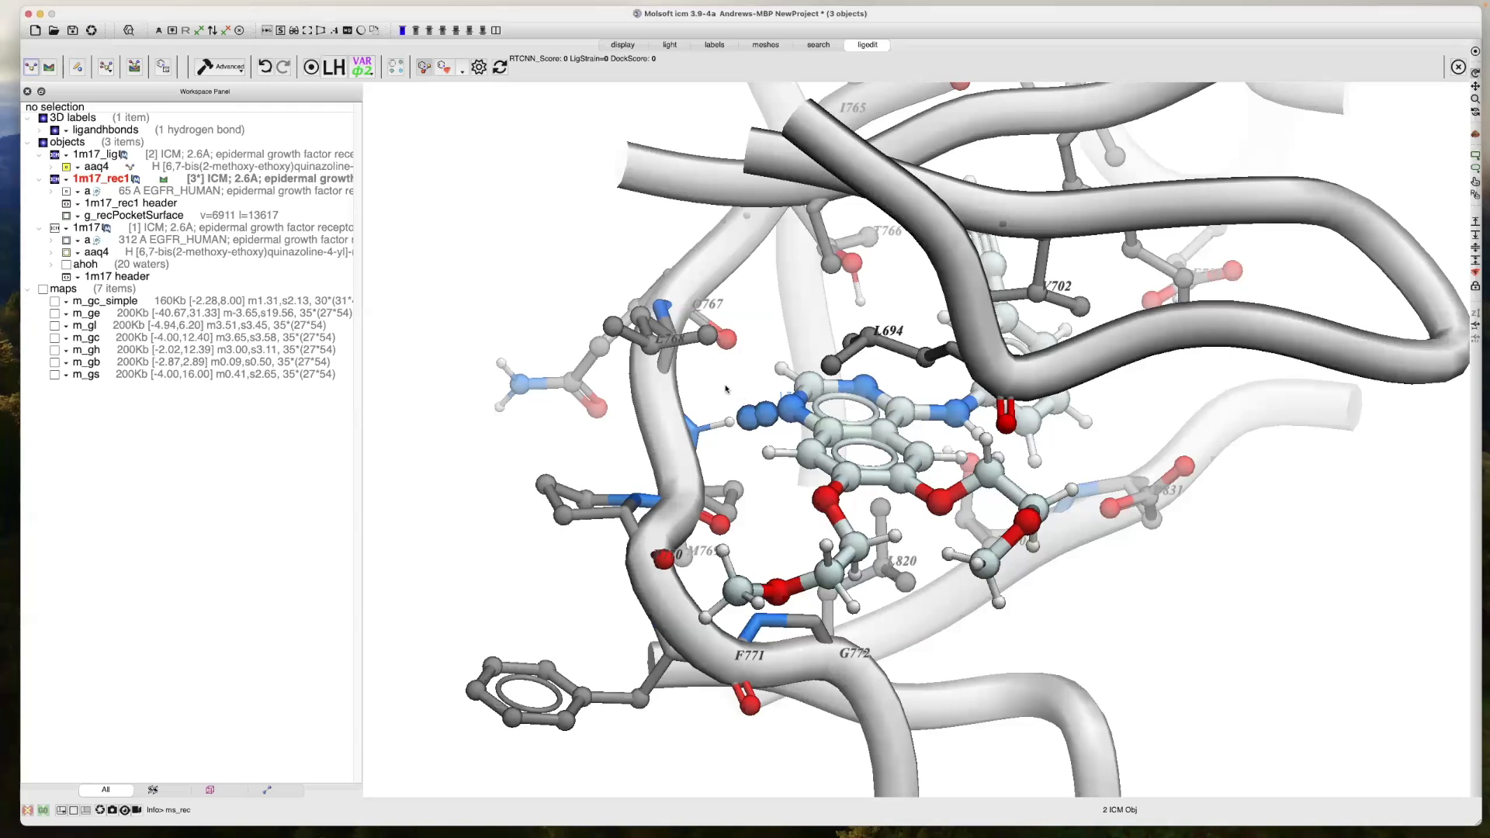
mouse_move(738, 378)
mouse_down()
mouse_move(722, 369)
mouse_move(761, 391)
mouse_up()
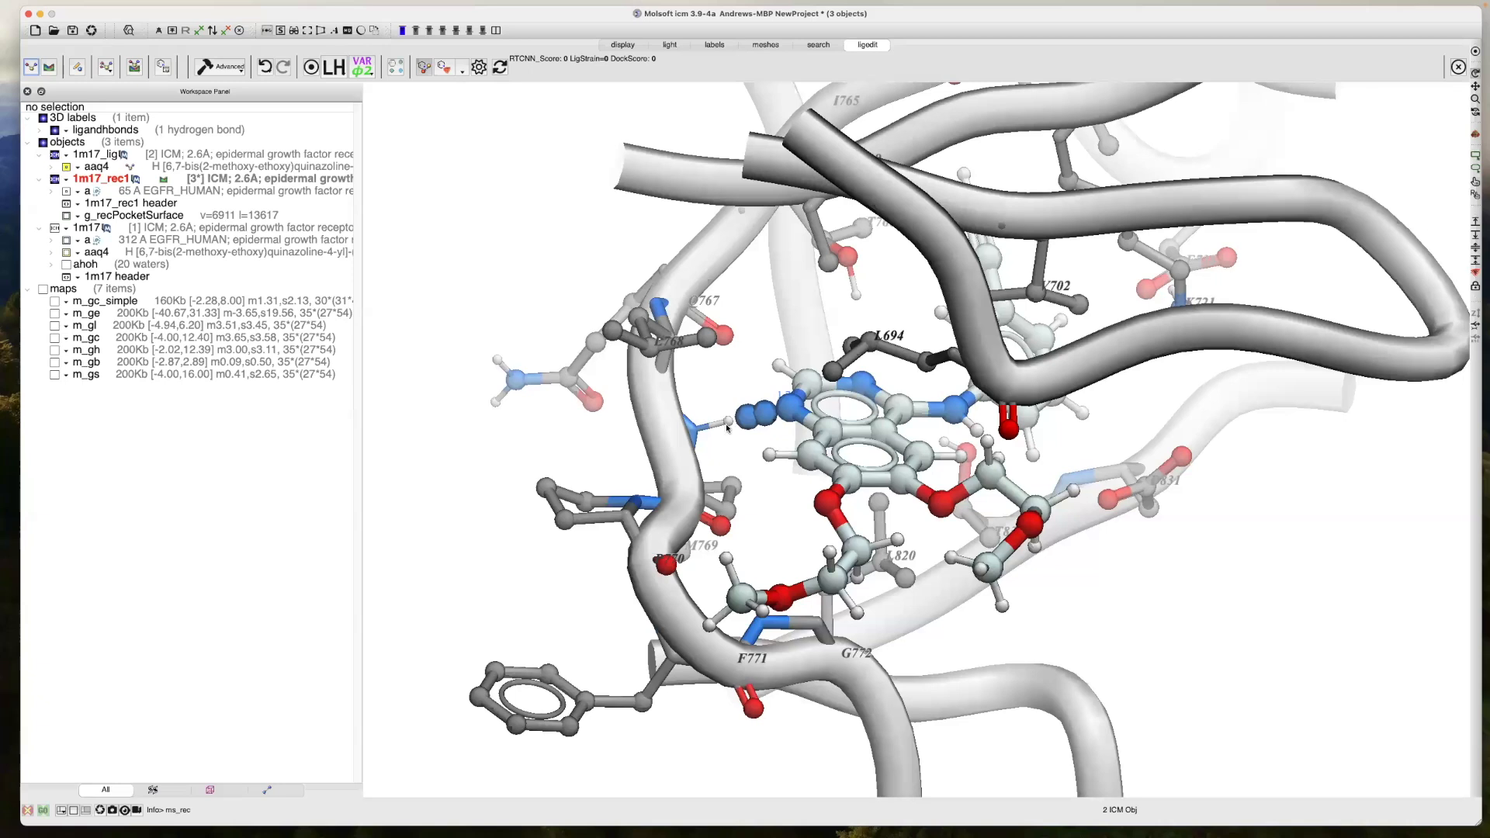
drag(736, 446, 813, 194)
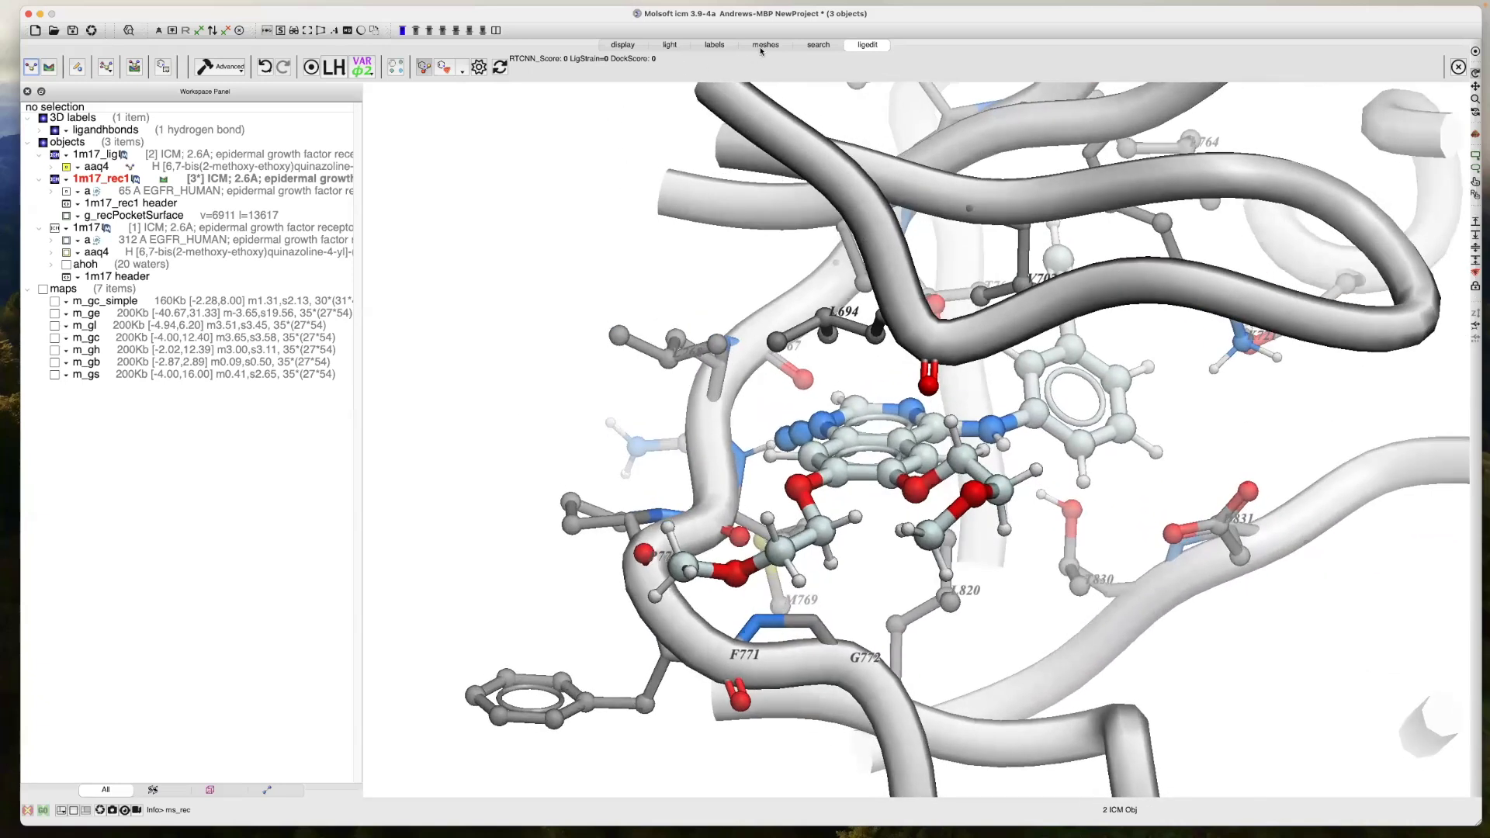
Make the receptor's worm ribbon transparent and fine-tune its transparency level with the light settings
click(666, 46)
drag(185, 73, 178, 73)
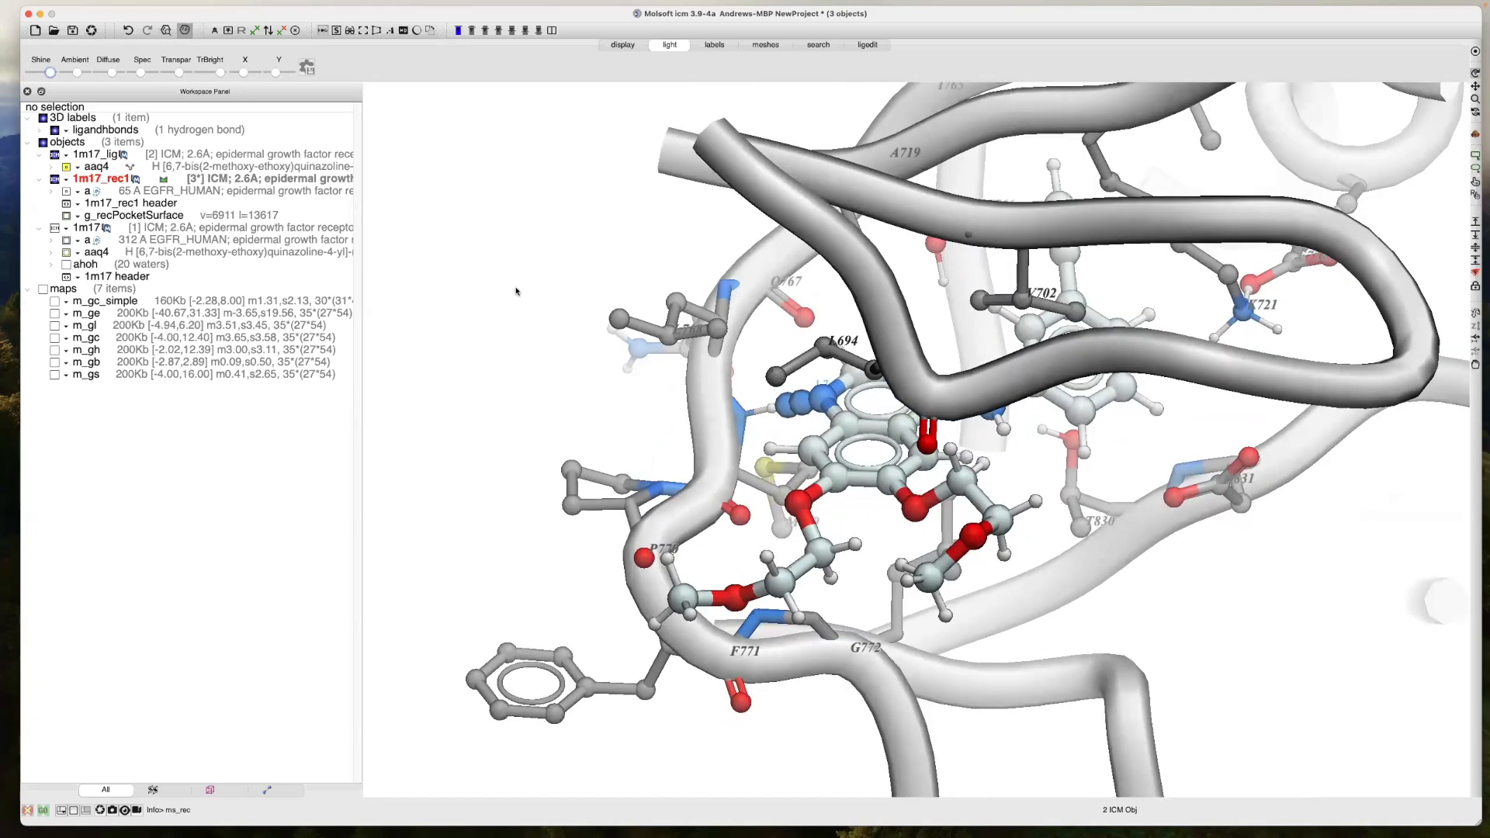
click(618, 46)
click(240, 72)
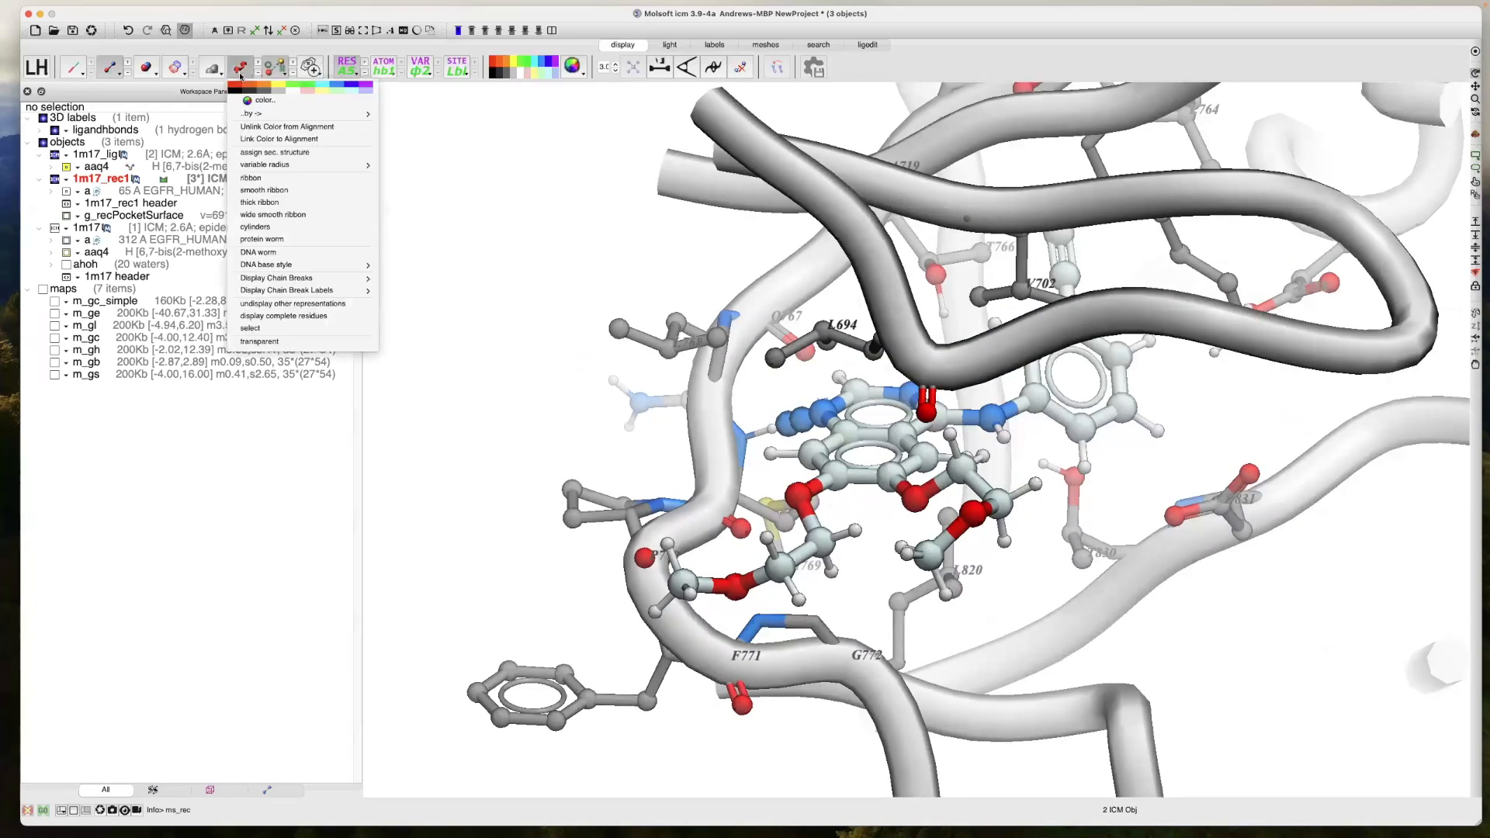
click(264, 342)
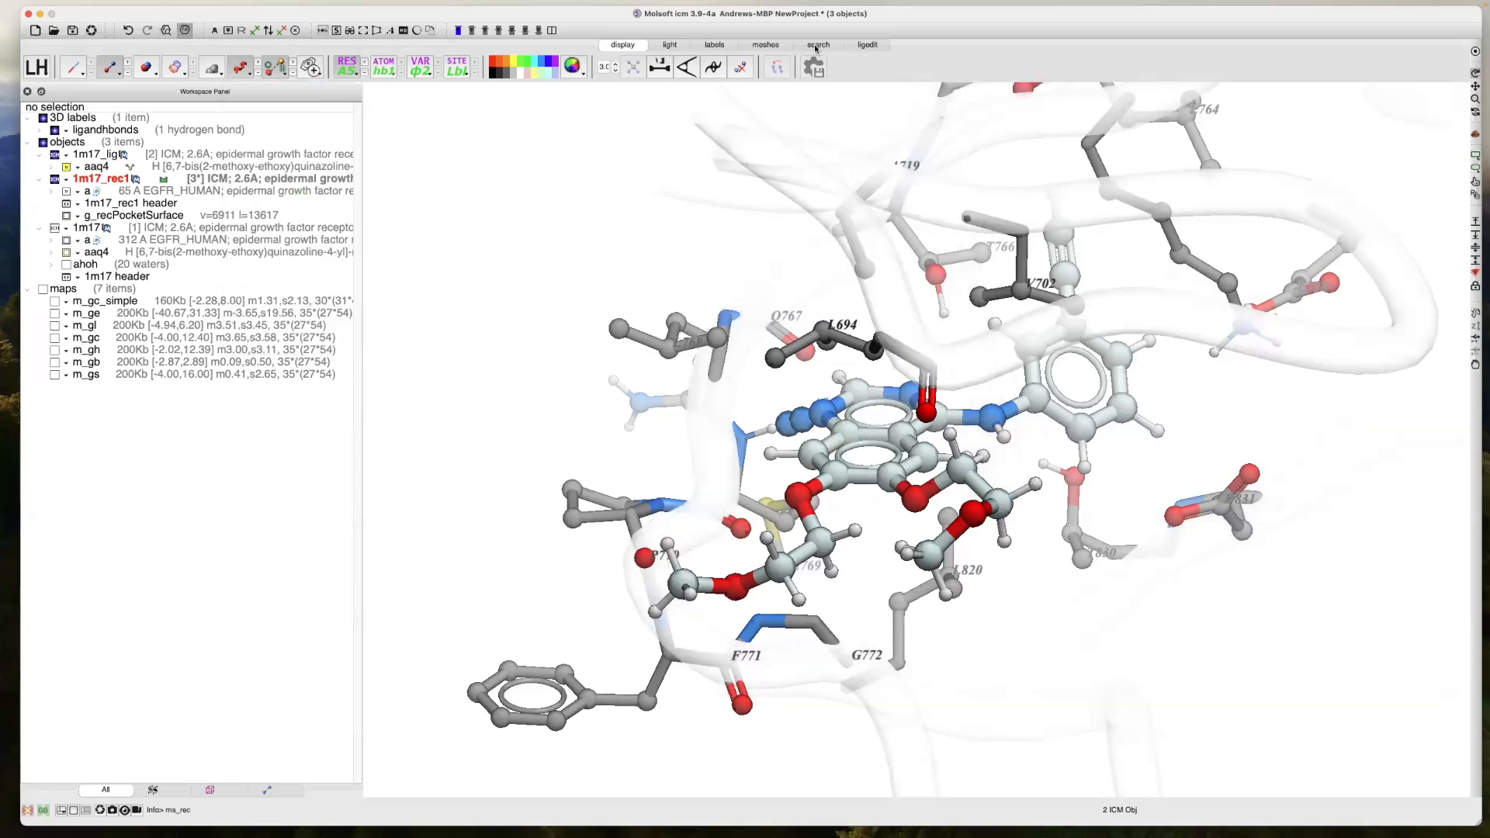
click(669, 46)
drag(186, 75, 176, 76)
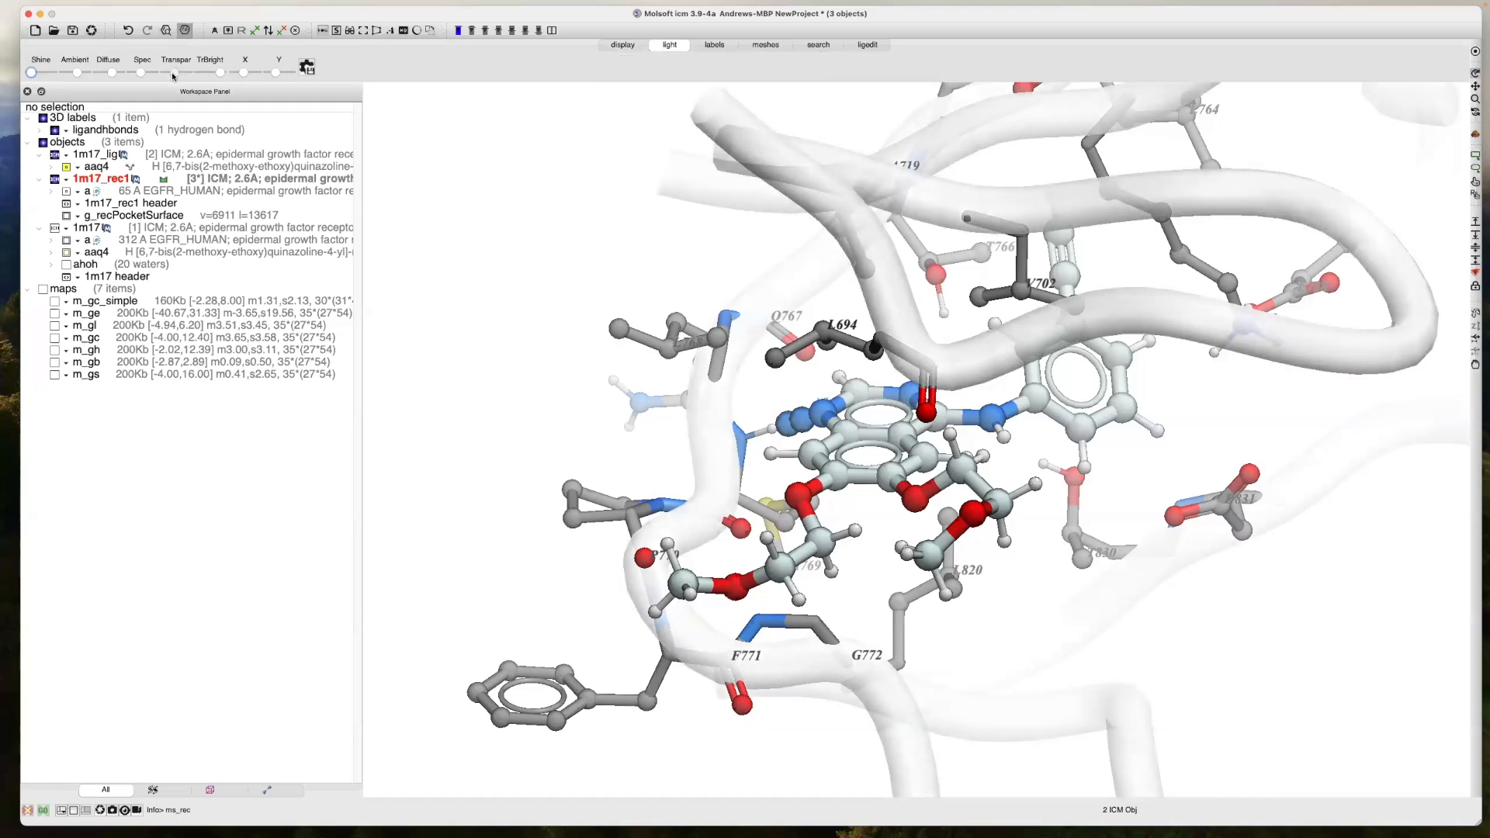
Return to the ligand editor and calculate the bound ligand's docking scores within the receptor pocket
drag(442, 275, 472, 291)
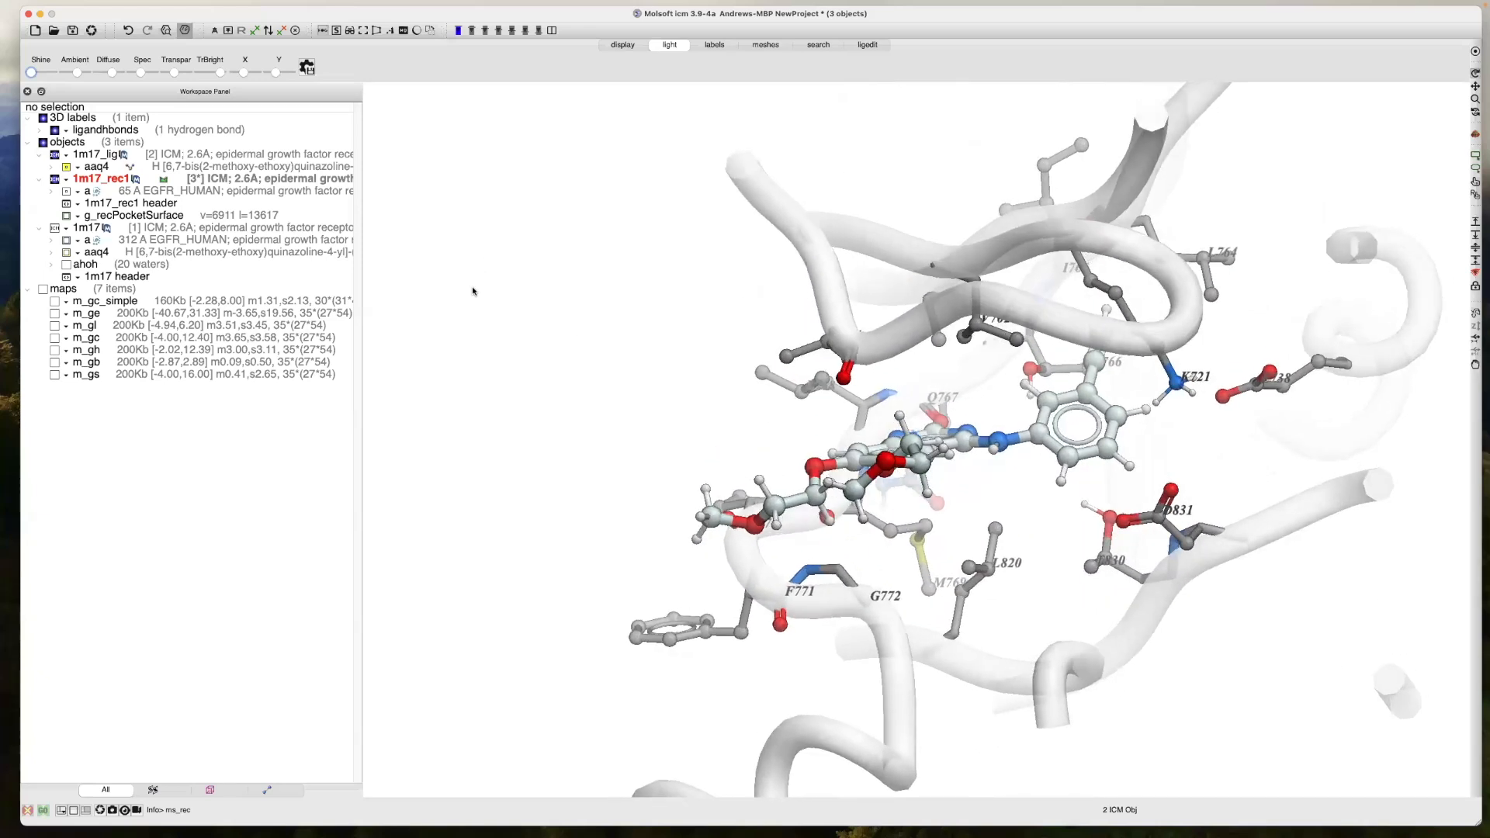
click(867, 44)
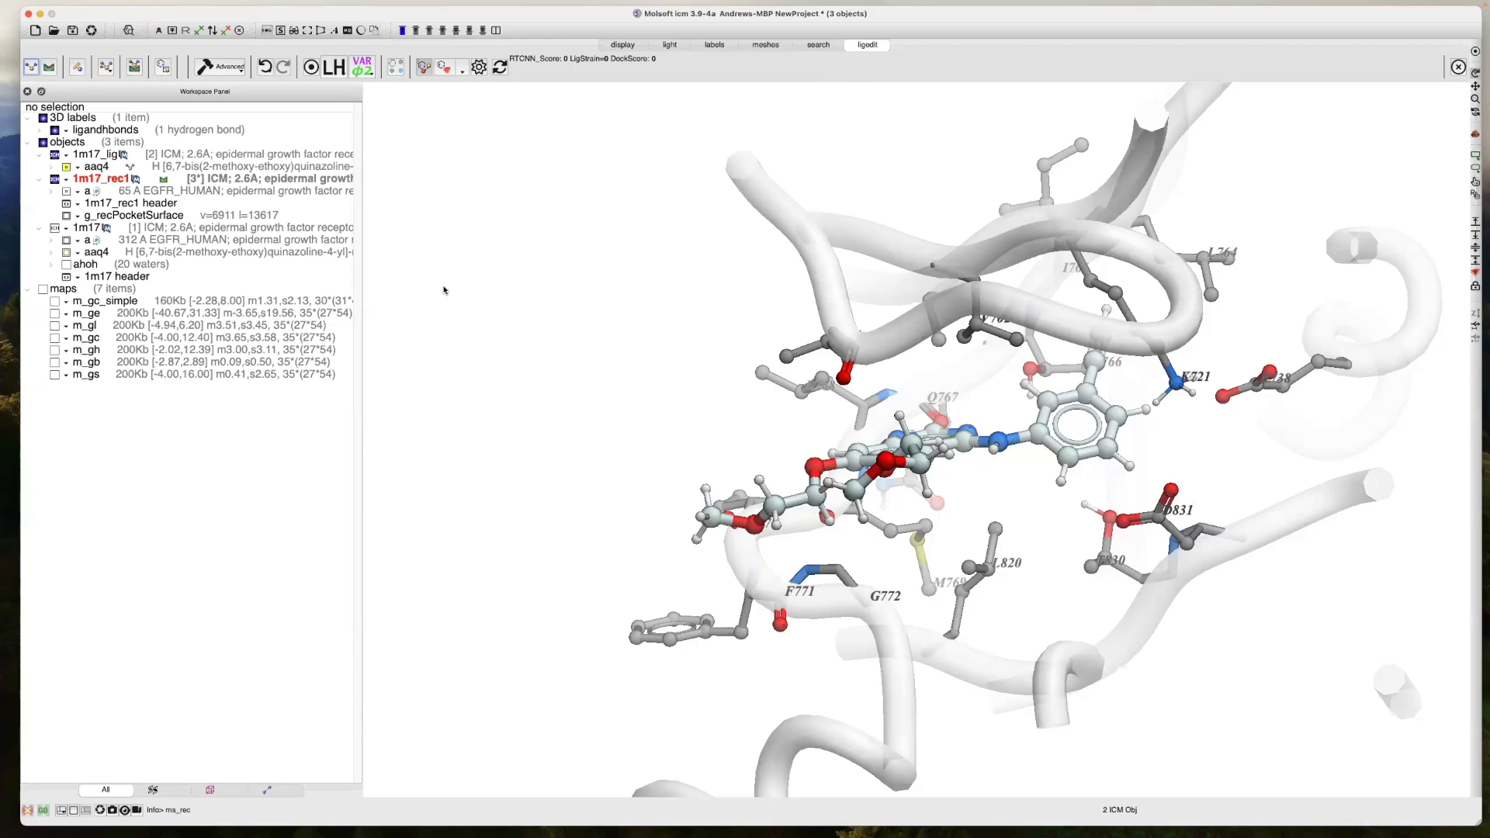
scroll(499, 343, up, 5)
mouse_move(580, 383)
mouse_down()
mouse_move(636, 407)
mouse_move(623, 381)
mouse_move(588, 389)
mouse_up()
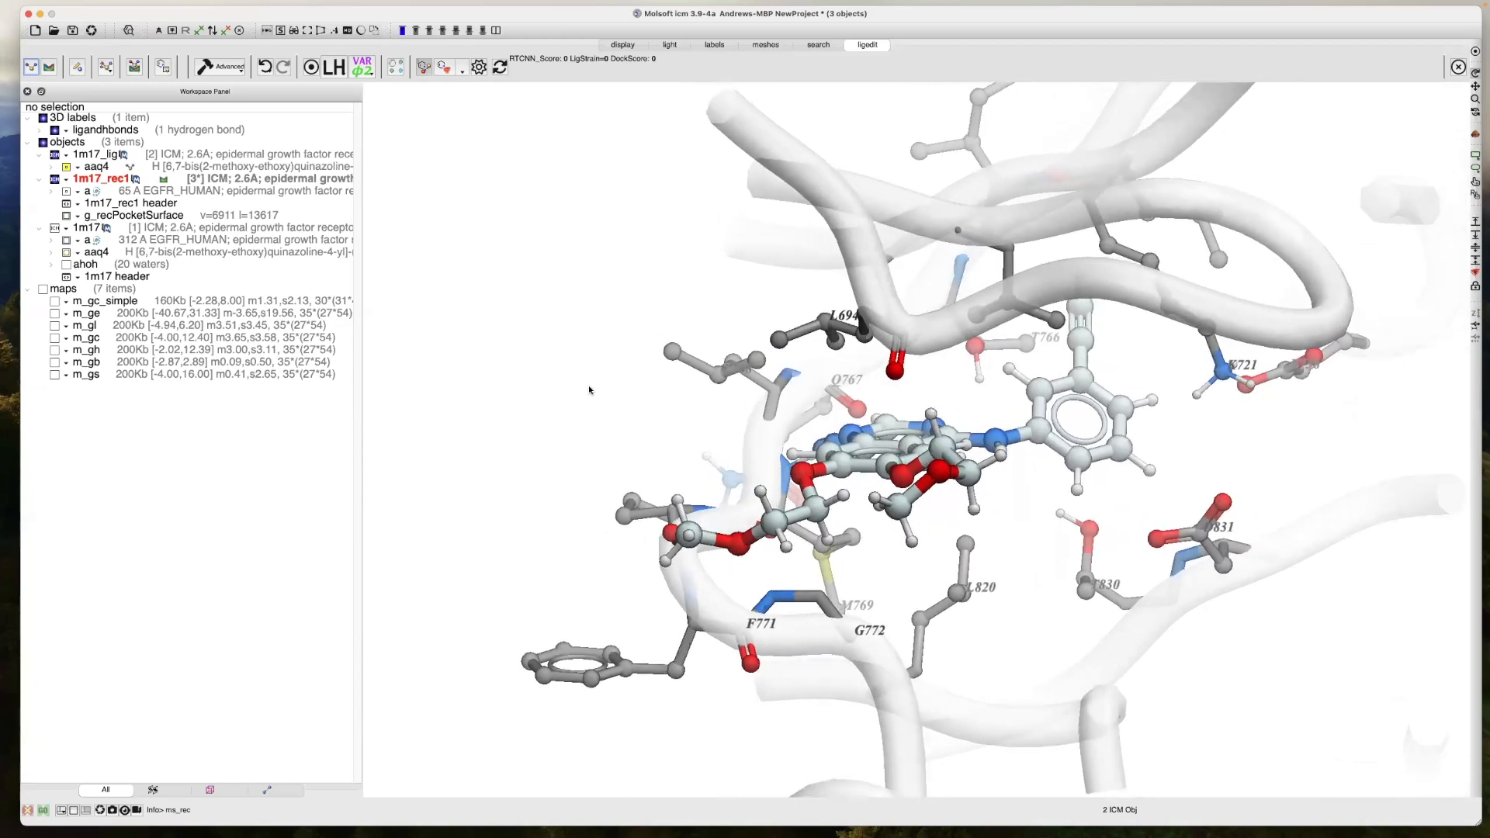
scroll(589, 389, down, 1)
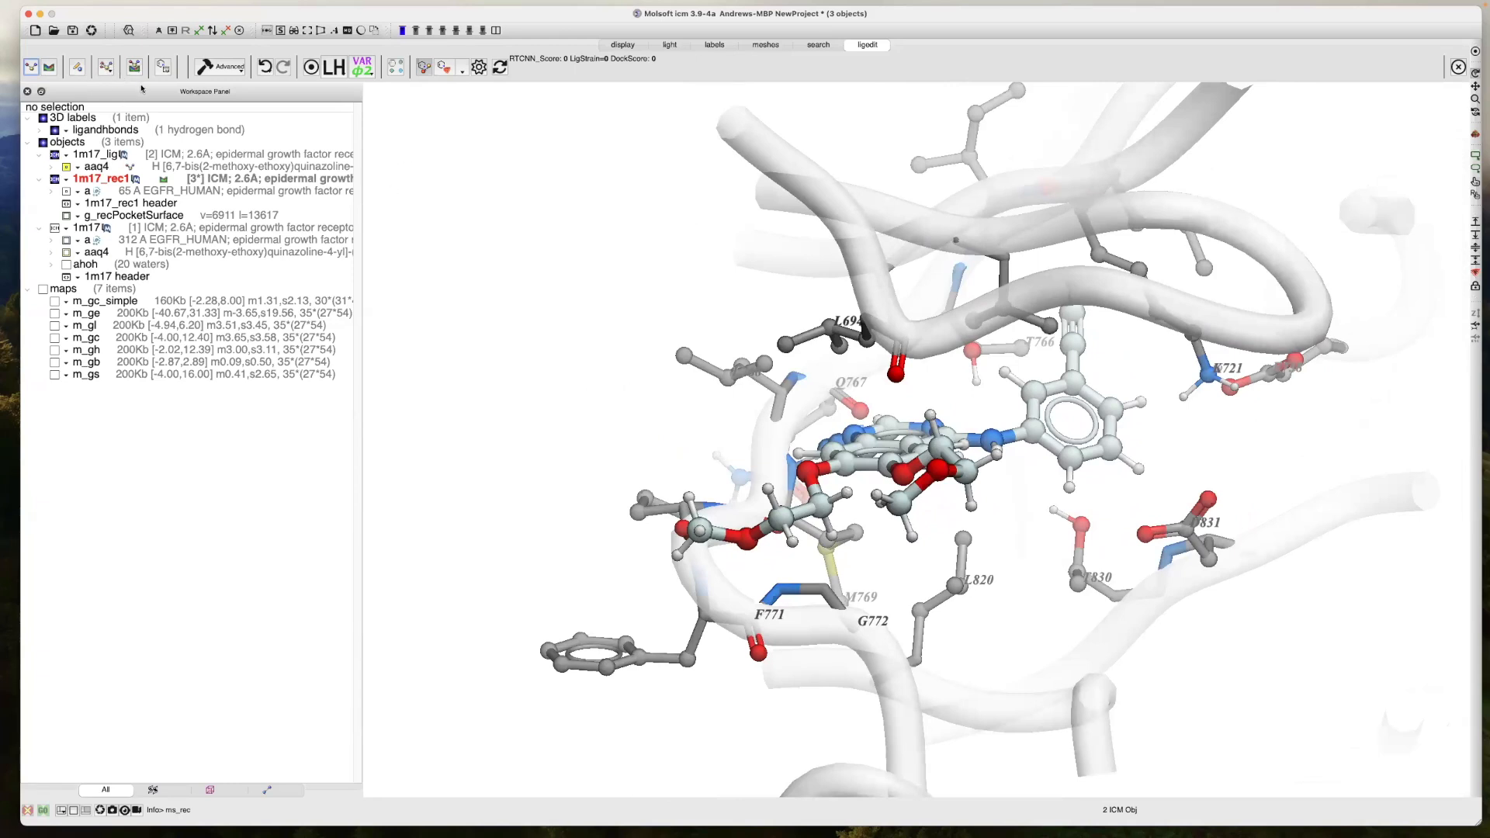
key(ctrl+m)
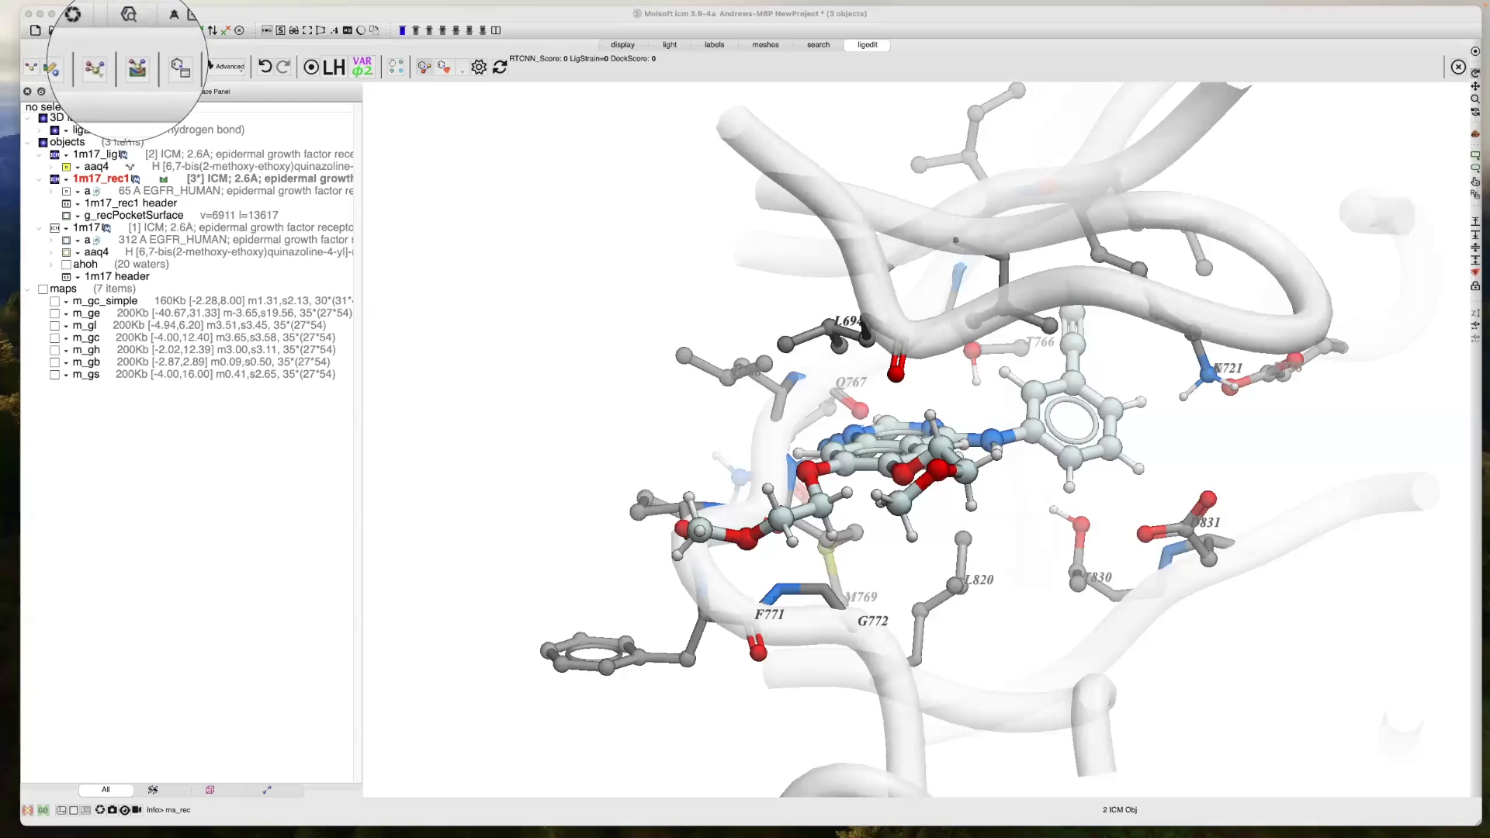
click(106, 69)
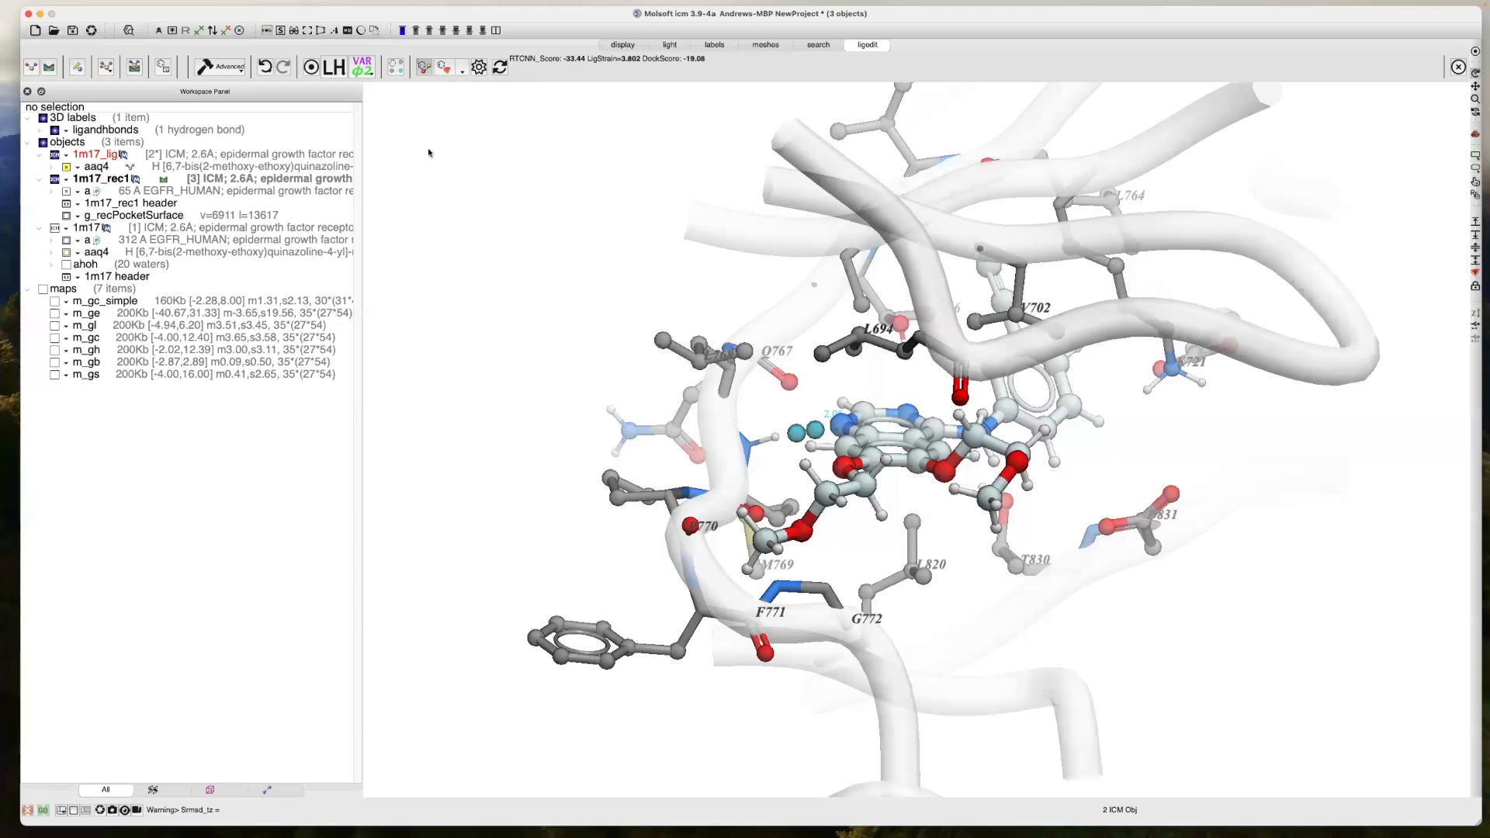
Display the Receptor Pocket surface around the ligand and inspect how the ligand sits inside it
click(463, 72)
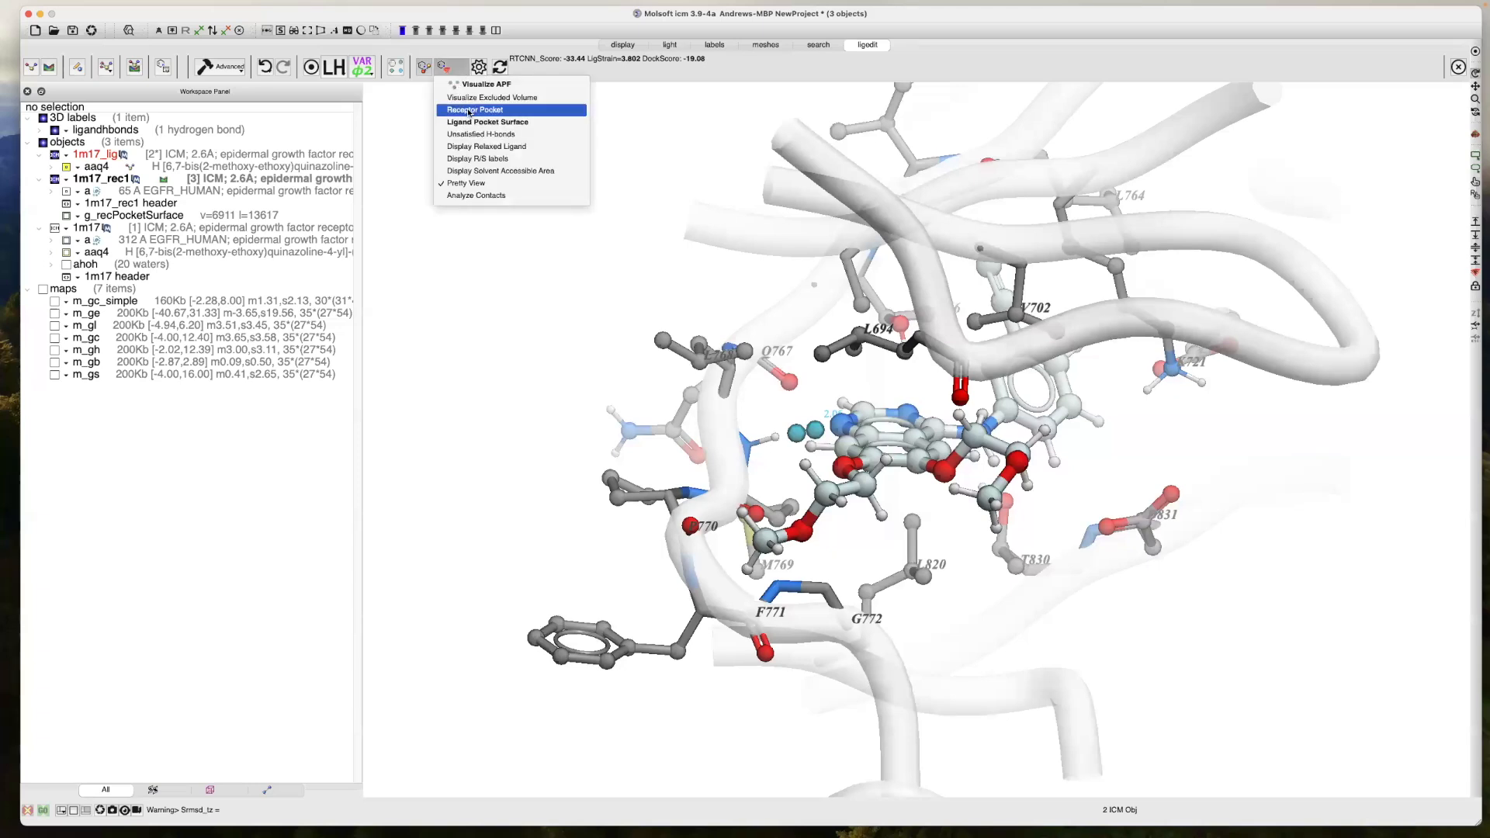
click(469, 110)
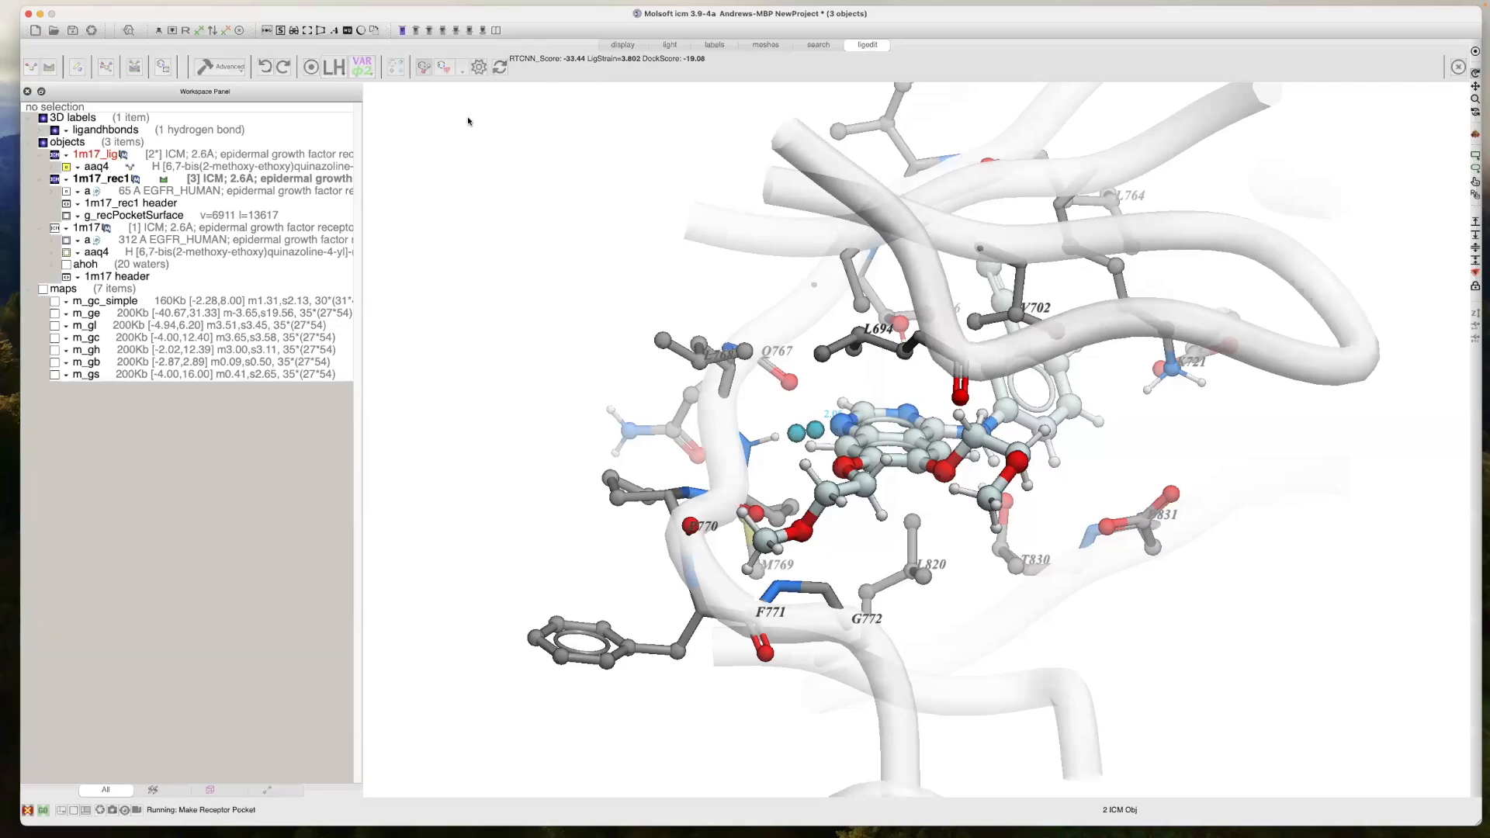
drag(530, 329, 495, 357)
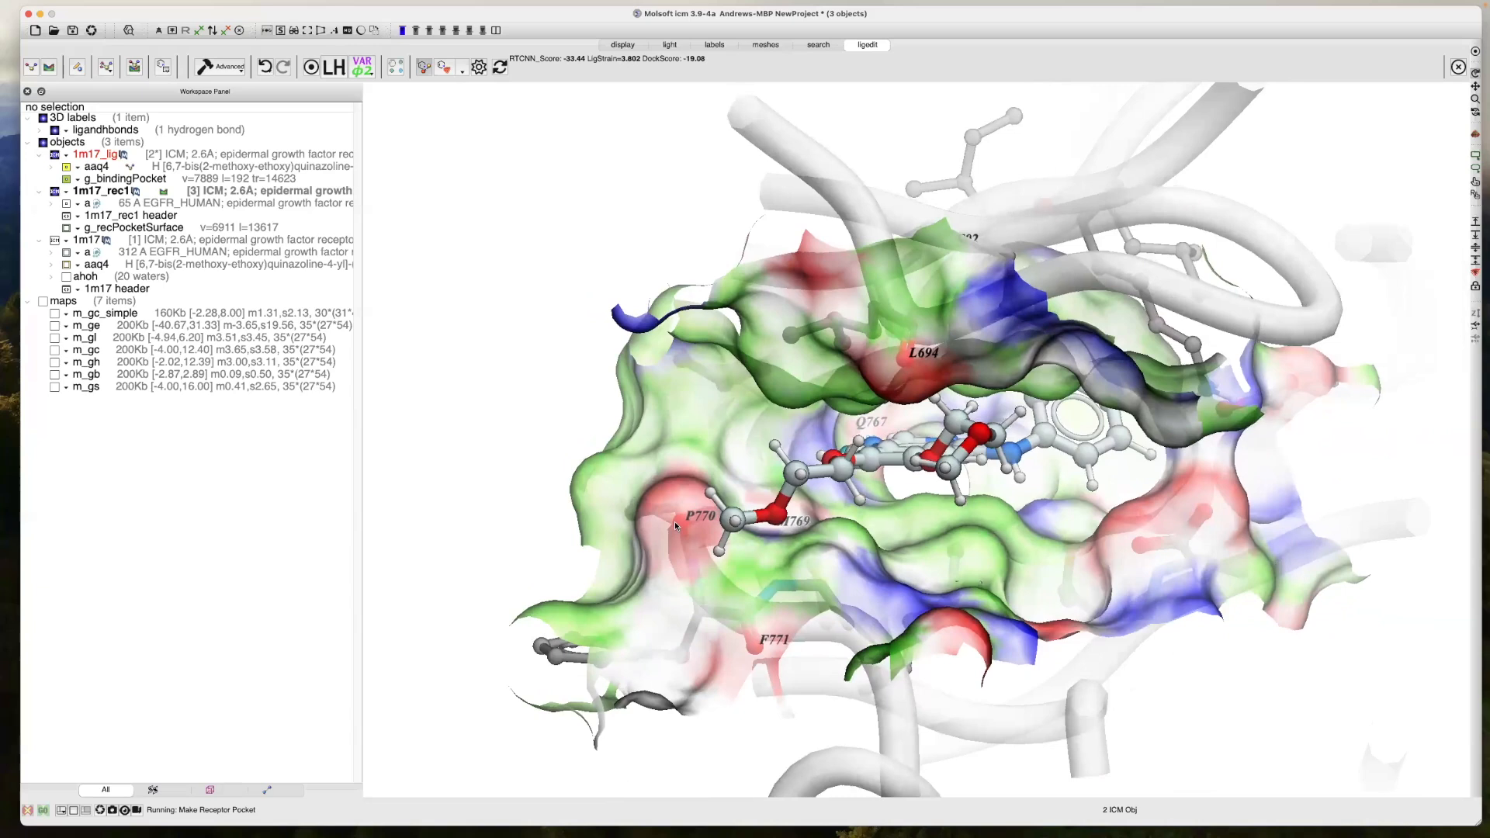
mouse_move(576, 474)
mouse_down()
mouse_move(547, 466)
mouse_move(559, 454)
mouse_up()
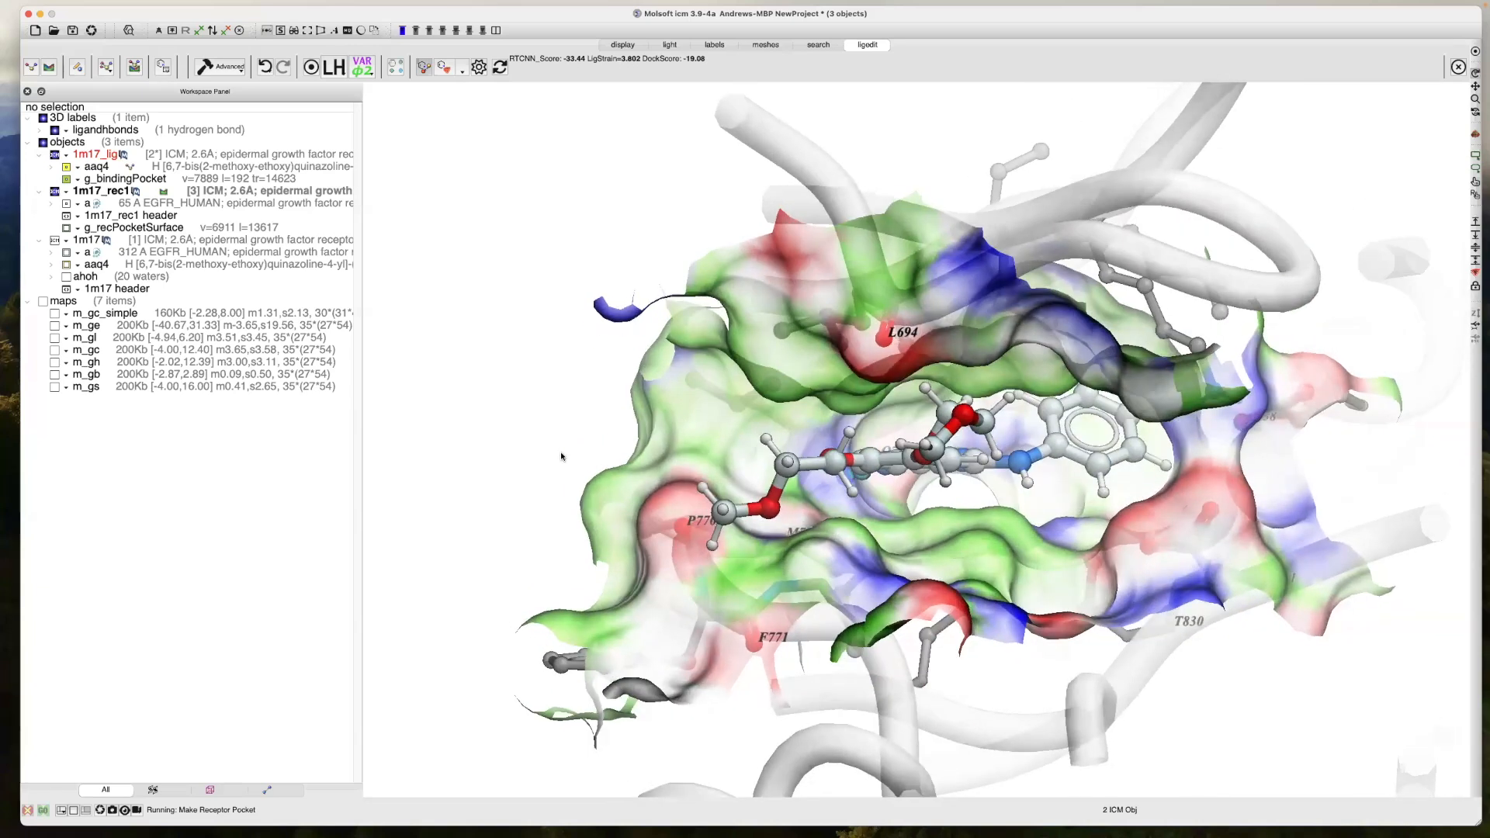
drag(509, 412, 533, 420)
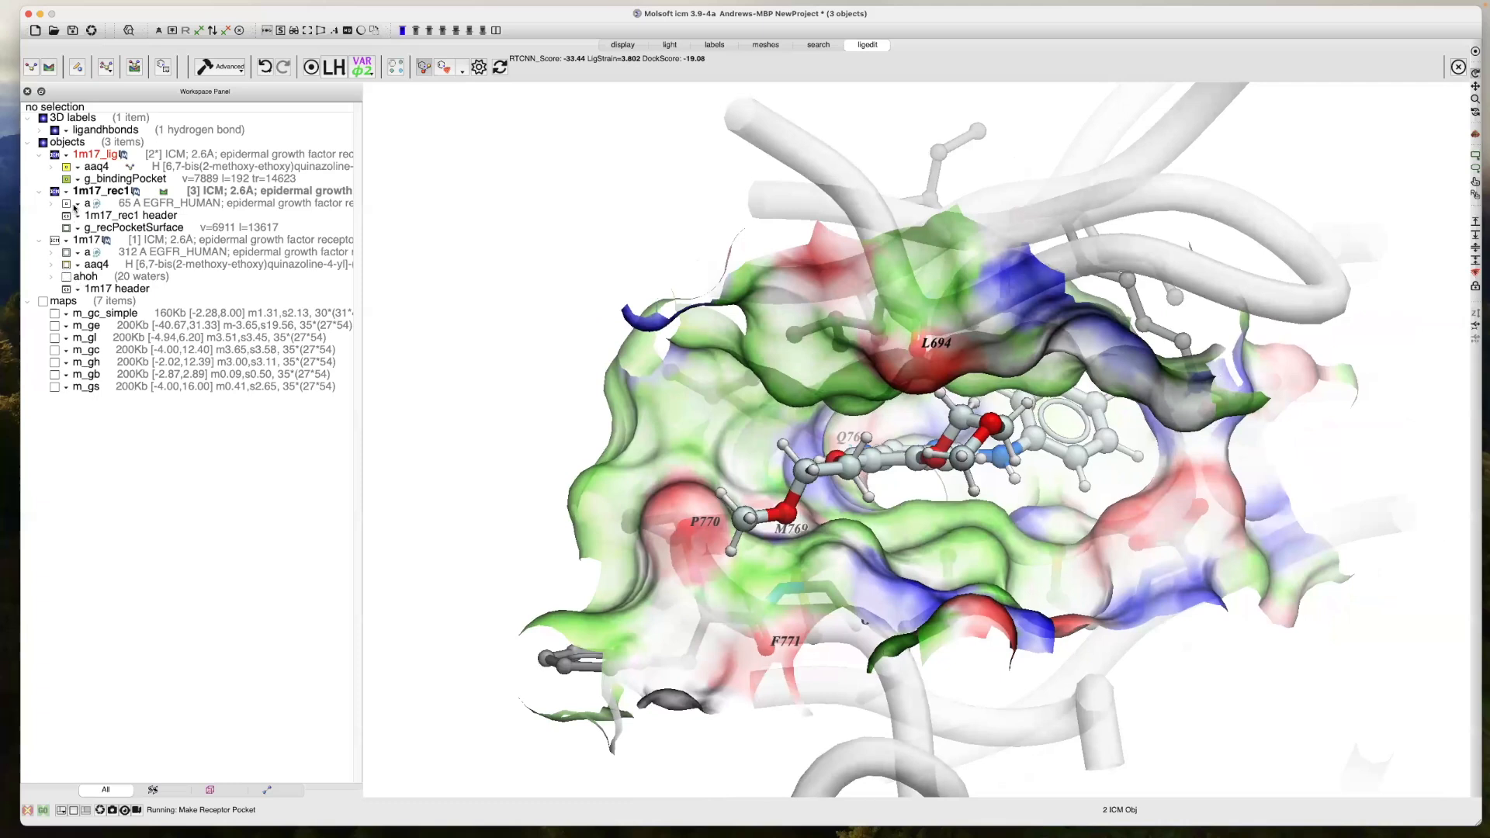
Hide the Receptor Pocket surface and display the g_recPocketSurface mesh of the 1m17_rec1 receptor instead
click(463, 72)
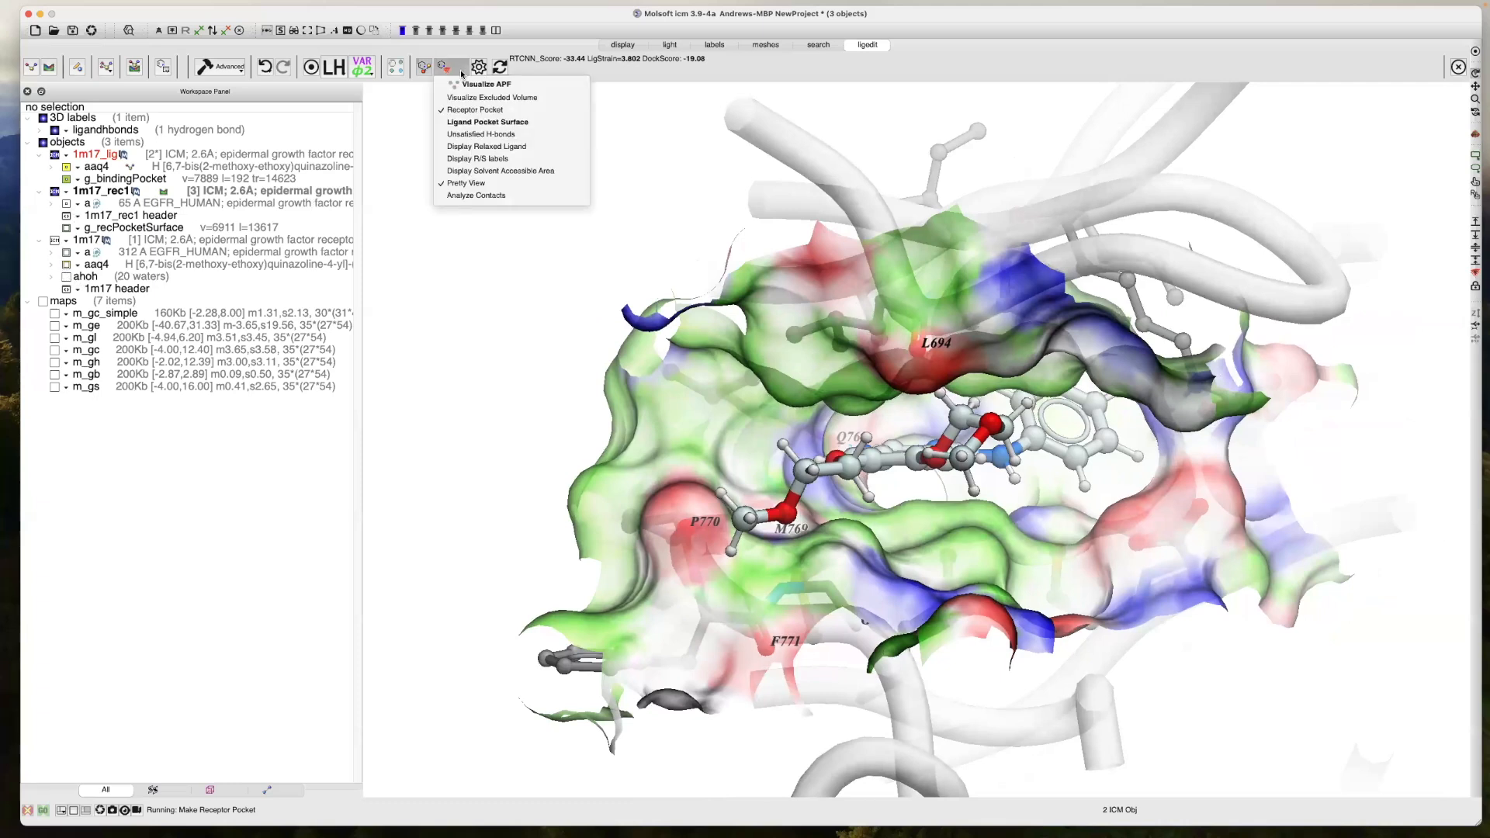
click(473, 124)
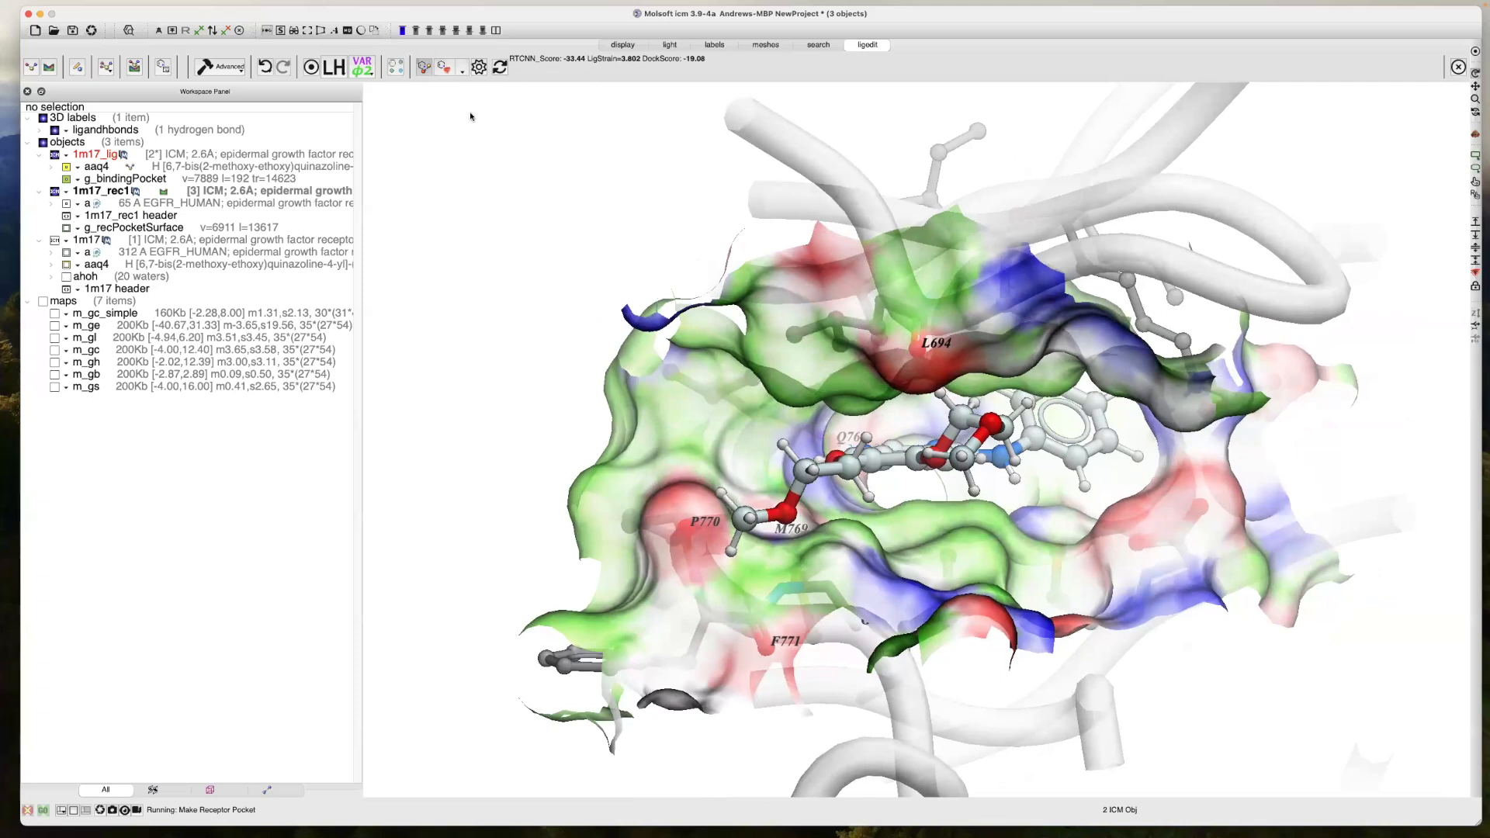
click(466, 70)
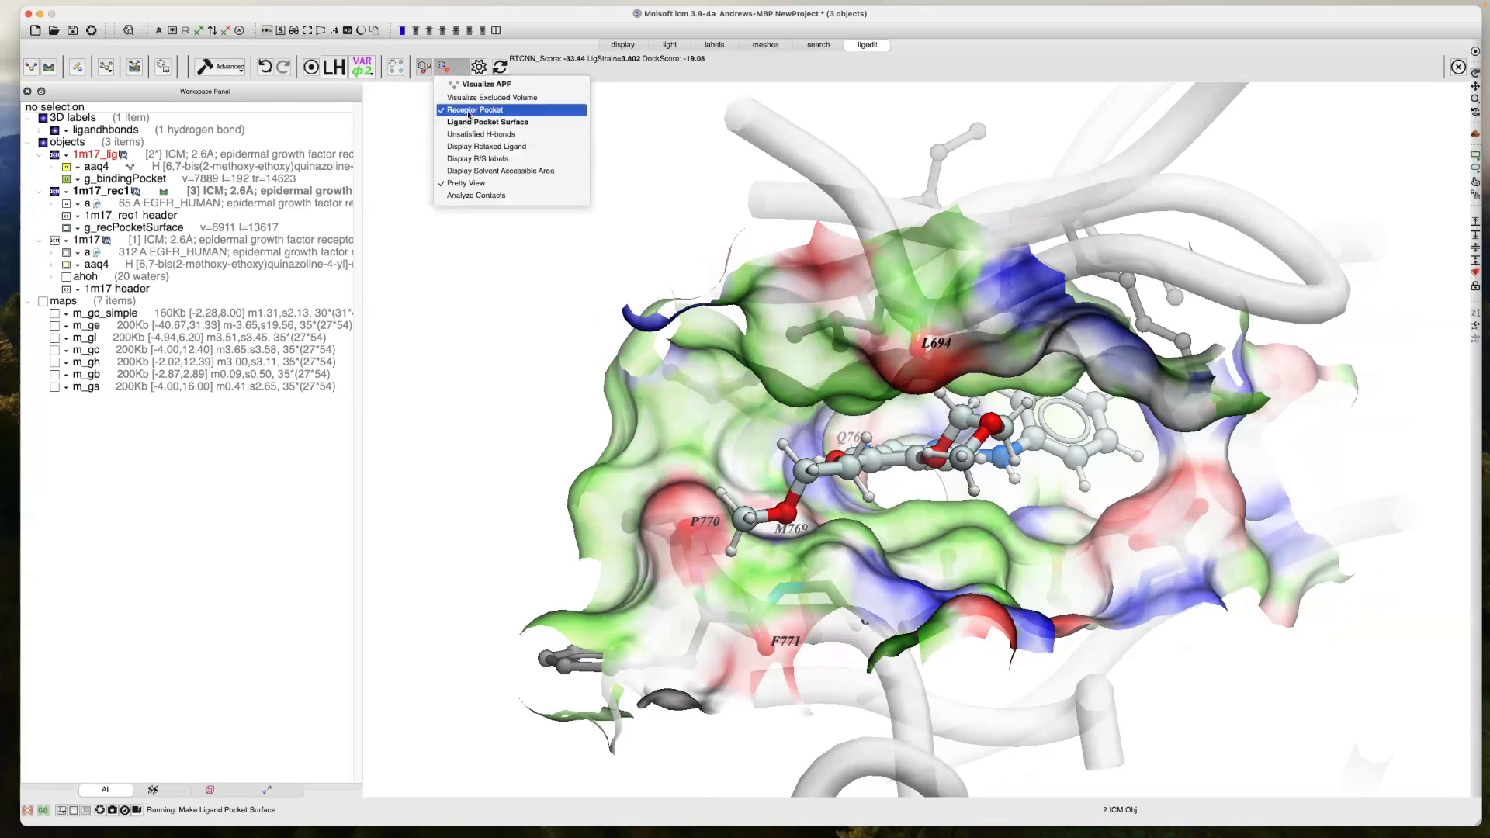
click(469, 111)
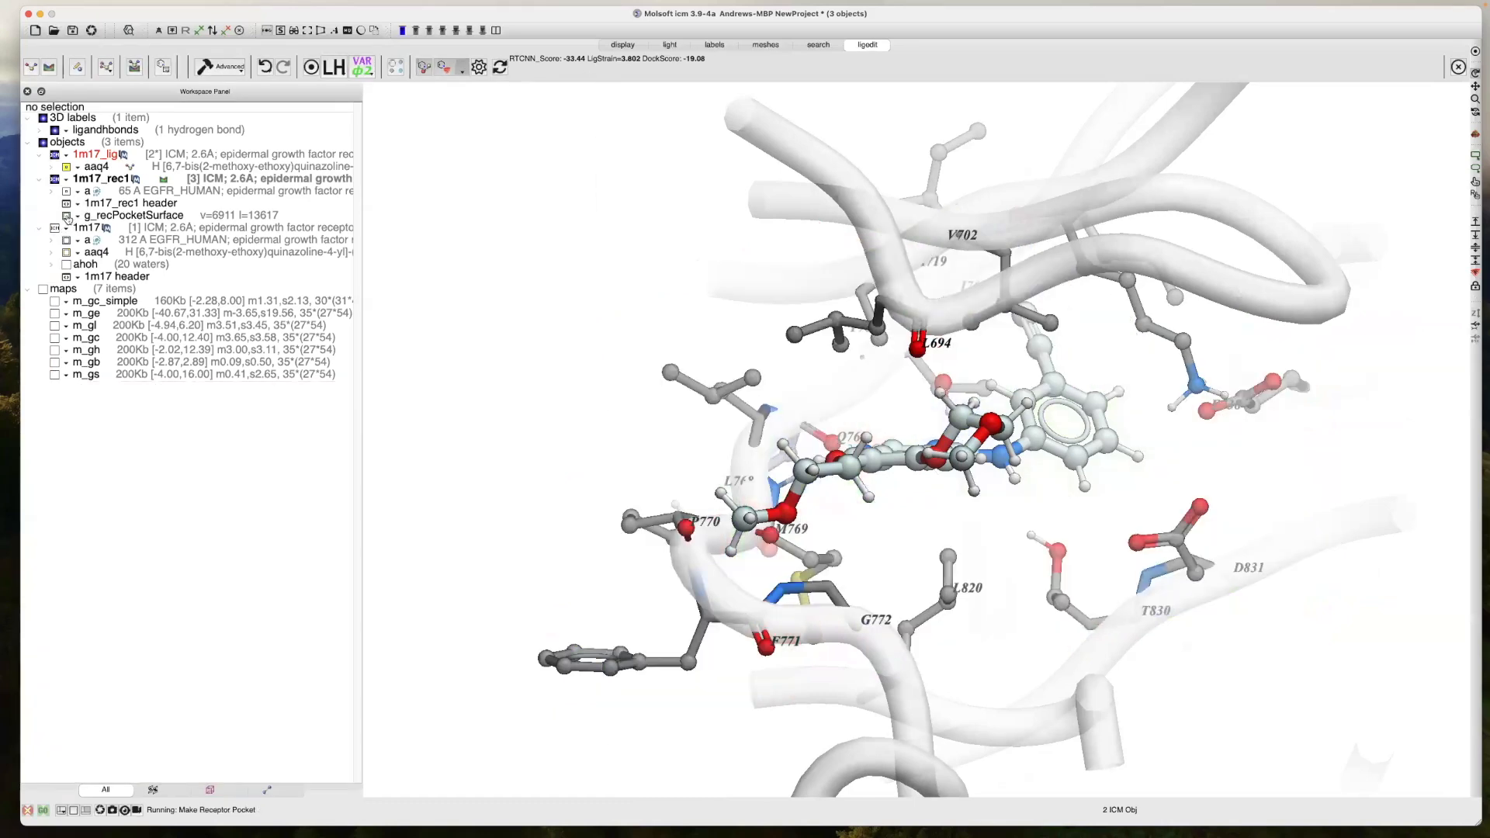
click(67, 216)
Examine the ligand's fit against the pocket mesh, its phenyl ring end and its hydrogen bond from several angles
drag(599, 387, 503, 356)
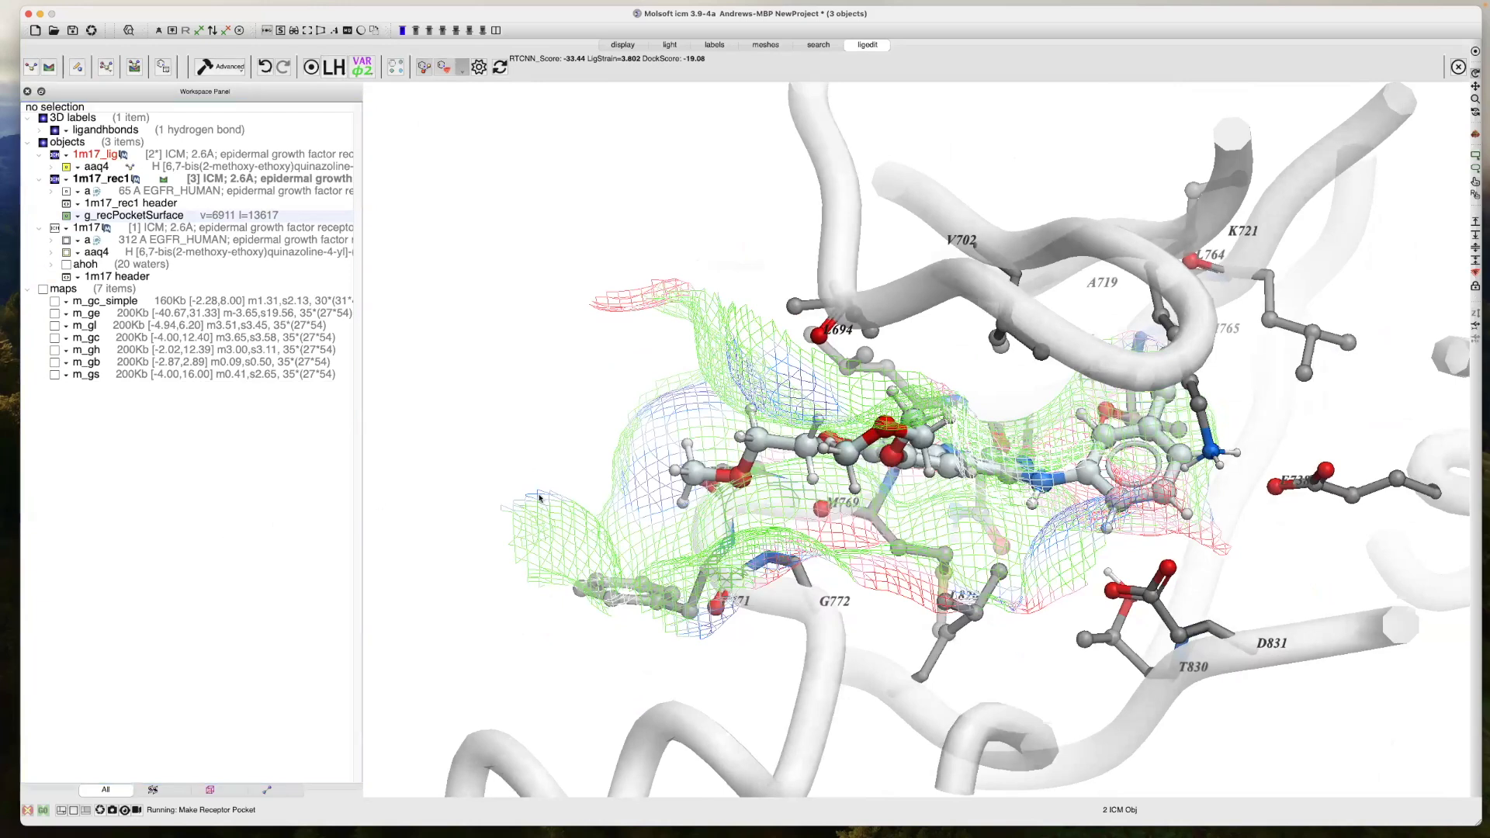
drag(535, 422, 672, 398)
drag(555, 402, 1149, 483)
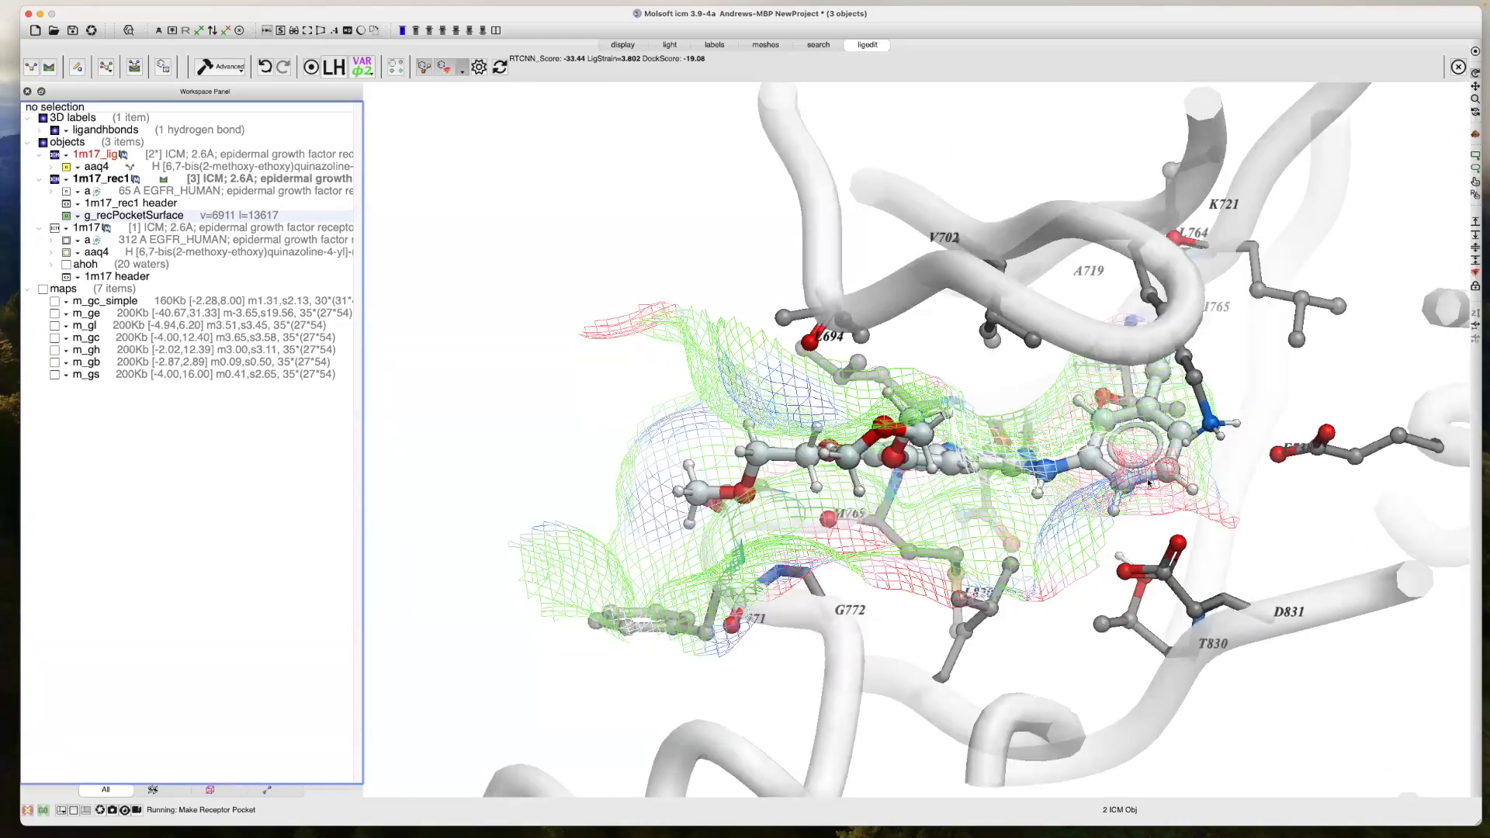
drag(1254, 495, 1110, 490)
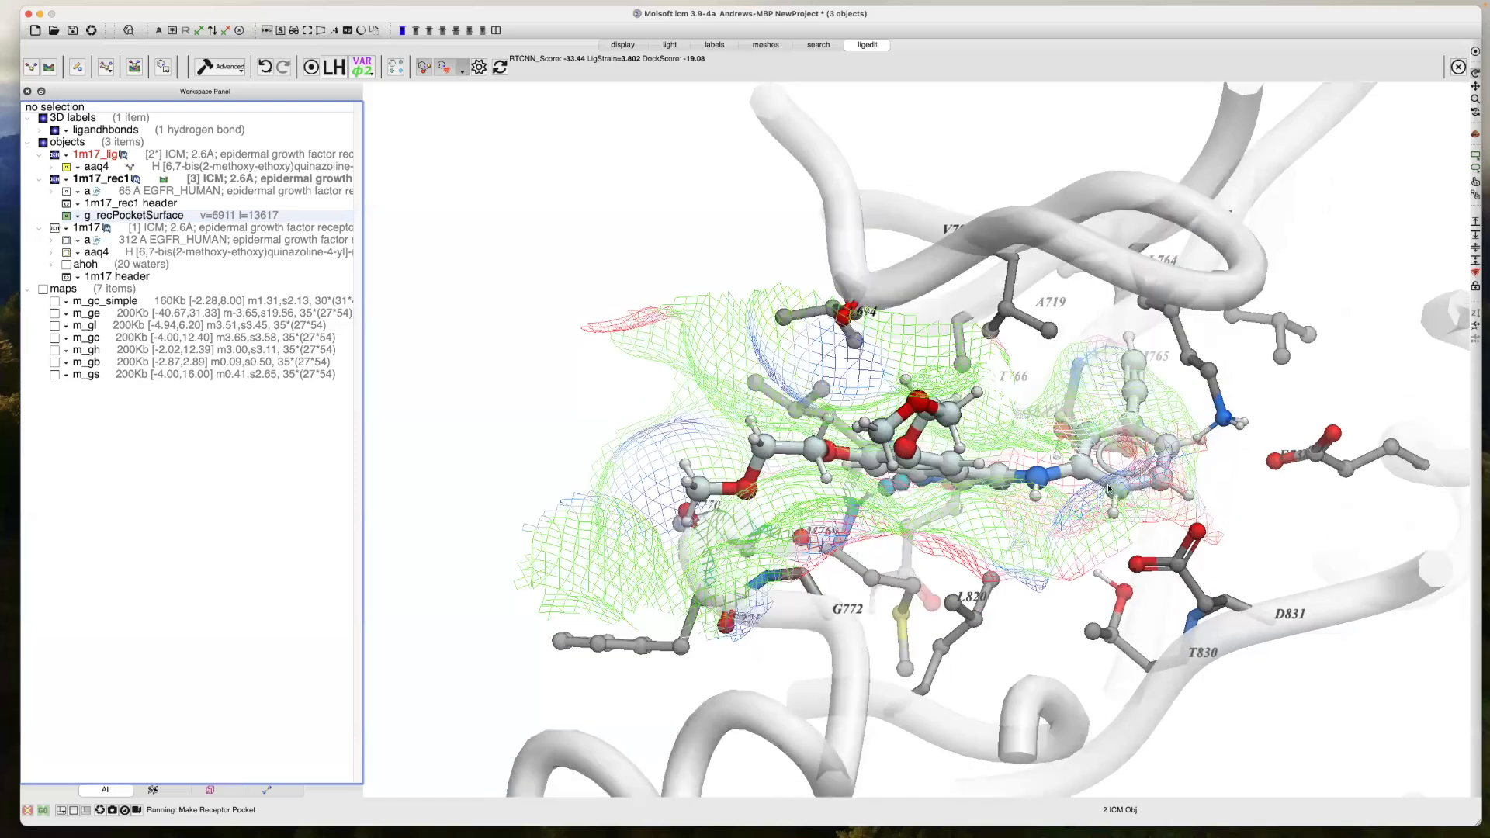
drag(1162, 536, 874, 516)
drag(883, 531, 888, 337)
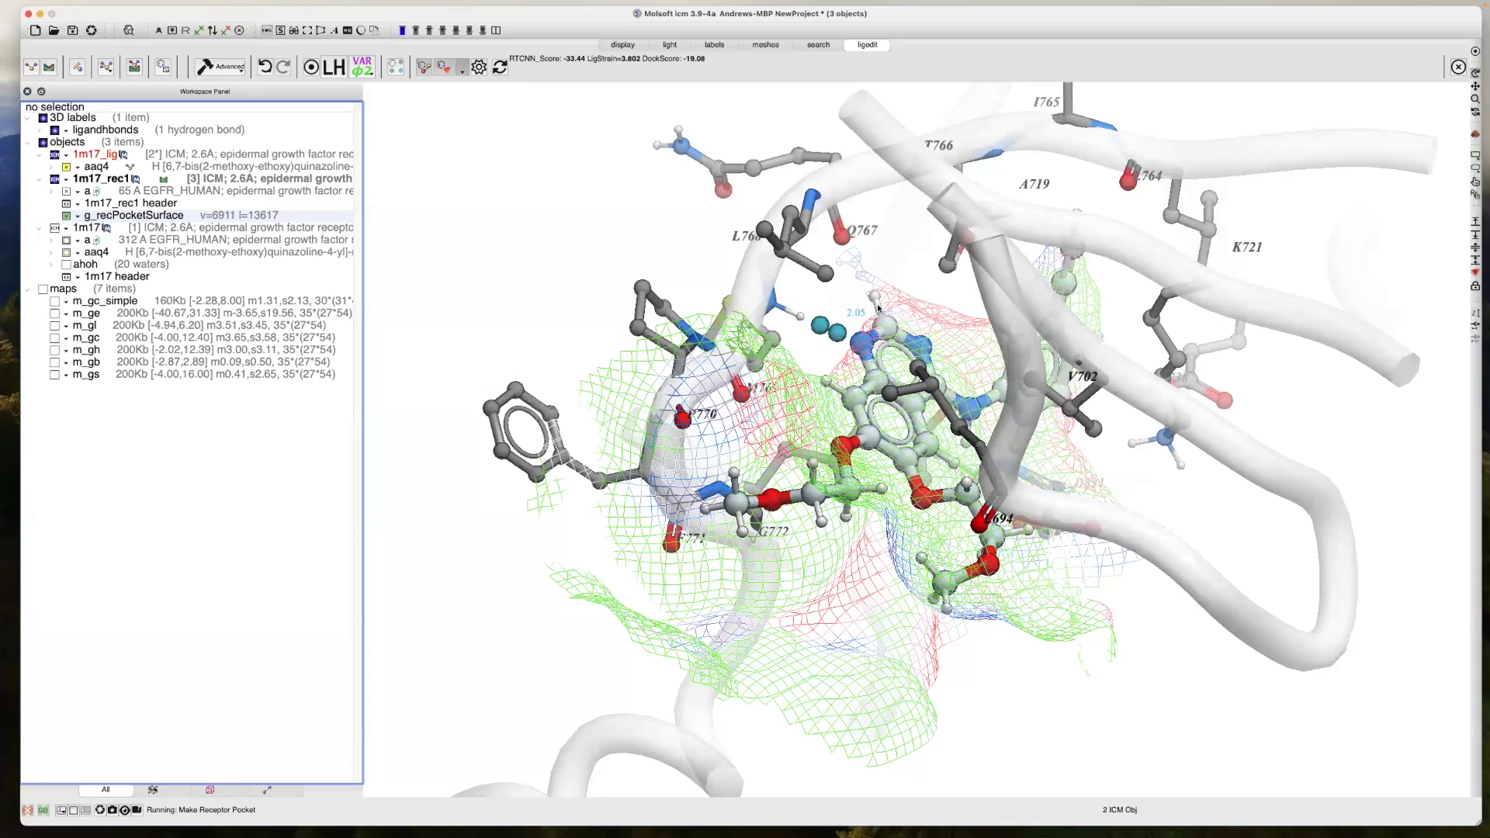
drag(908, 316, 869, 267)
drag(909, 327, 877, 272)
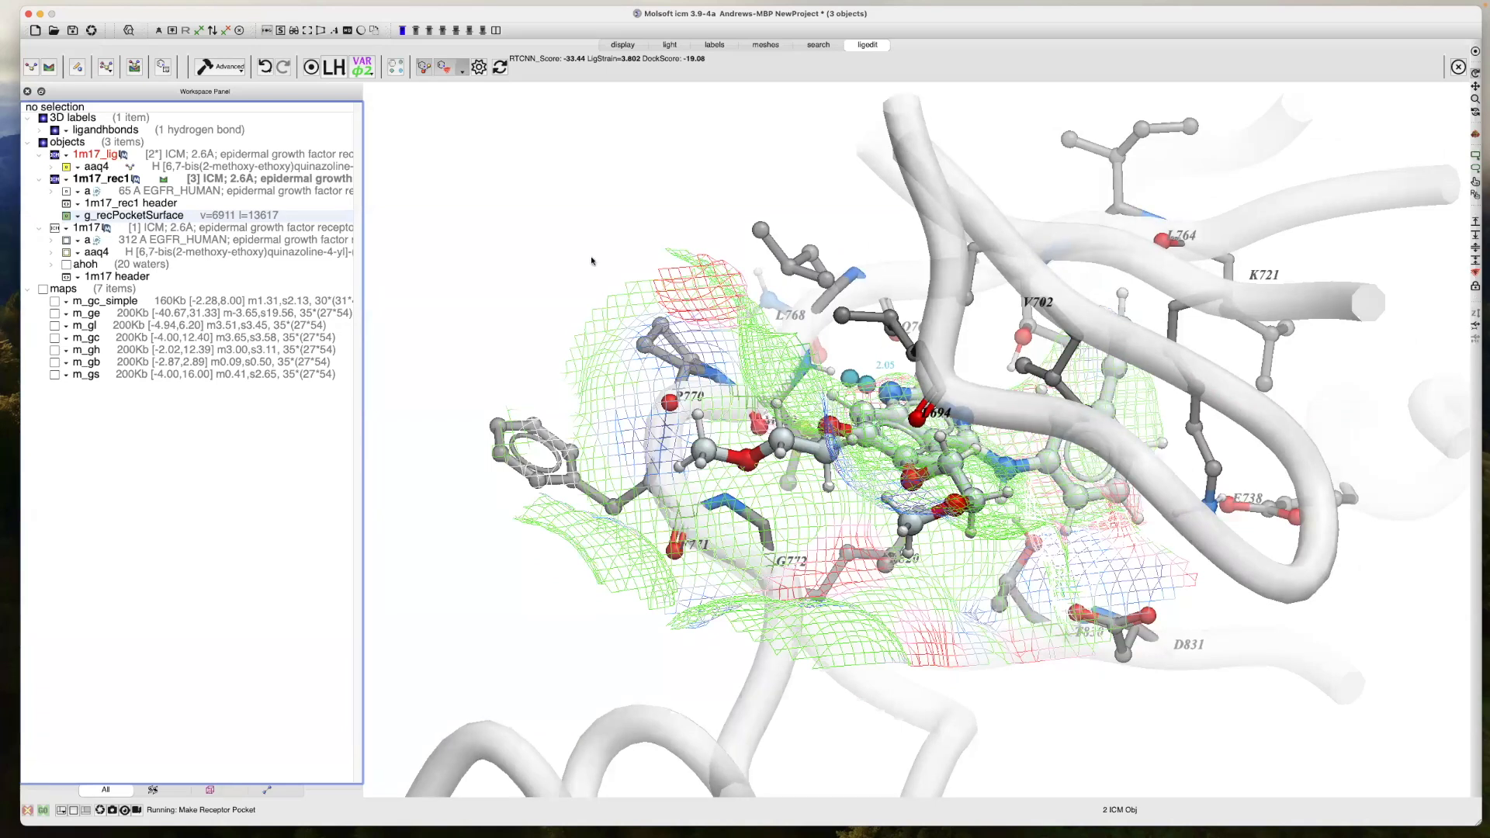
Run Analyze Contacts on the complex with an xsticks zoom scale of 100 and examine the resulting Contact table
click(464, 70)
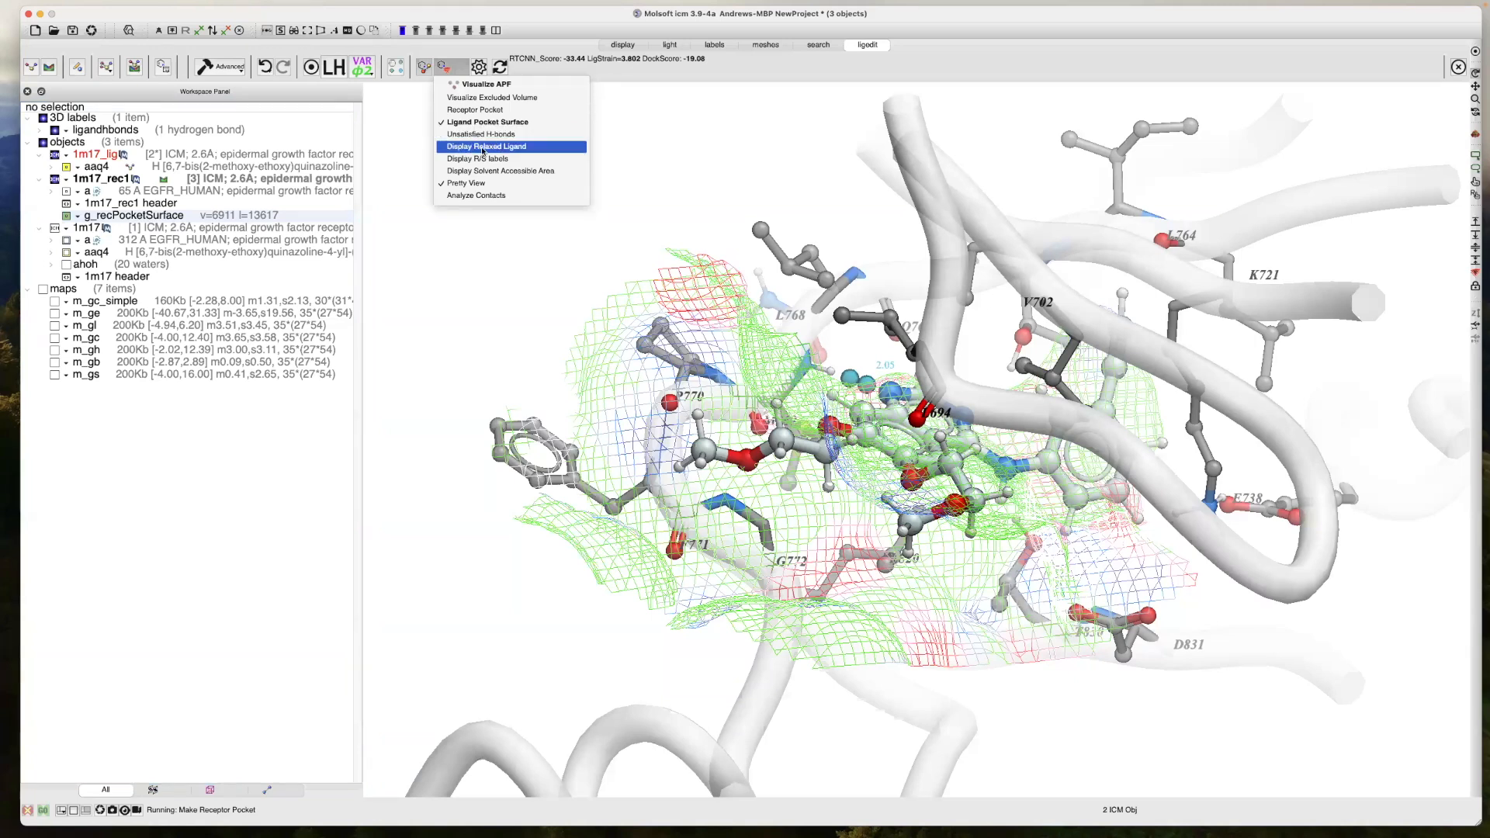
click(474, 197)
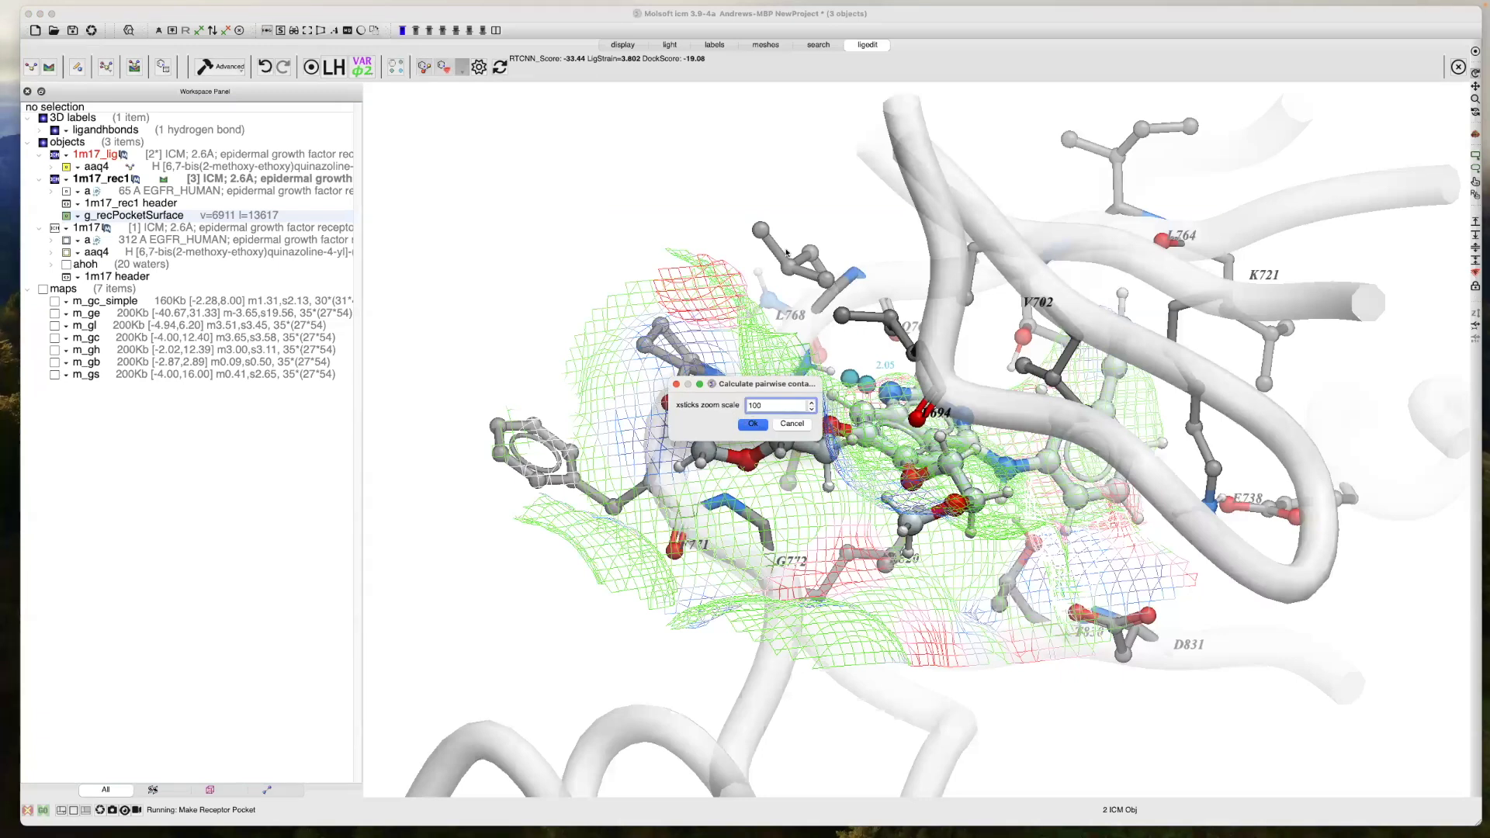
click(753, 424)
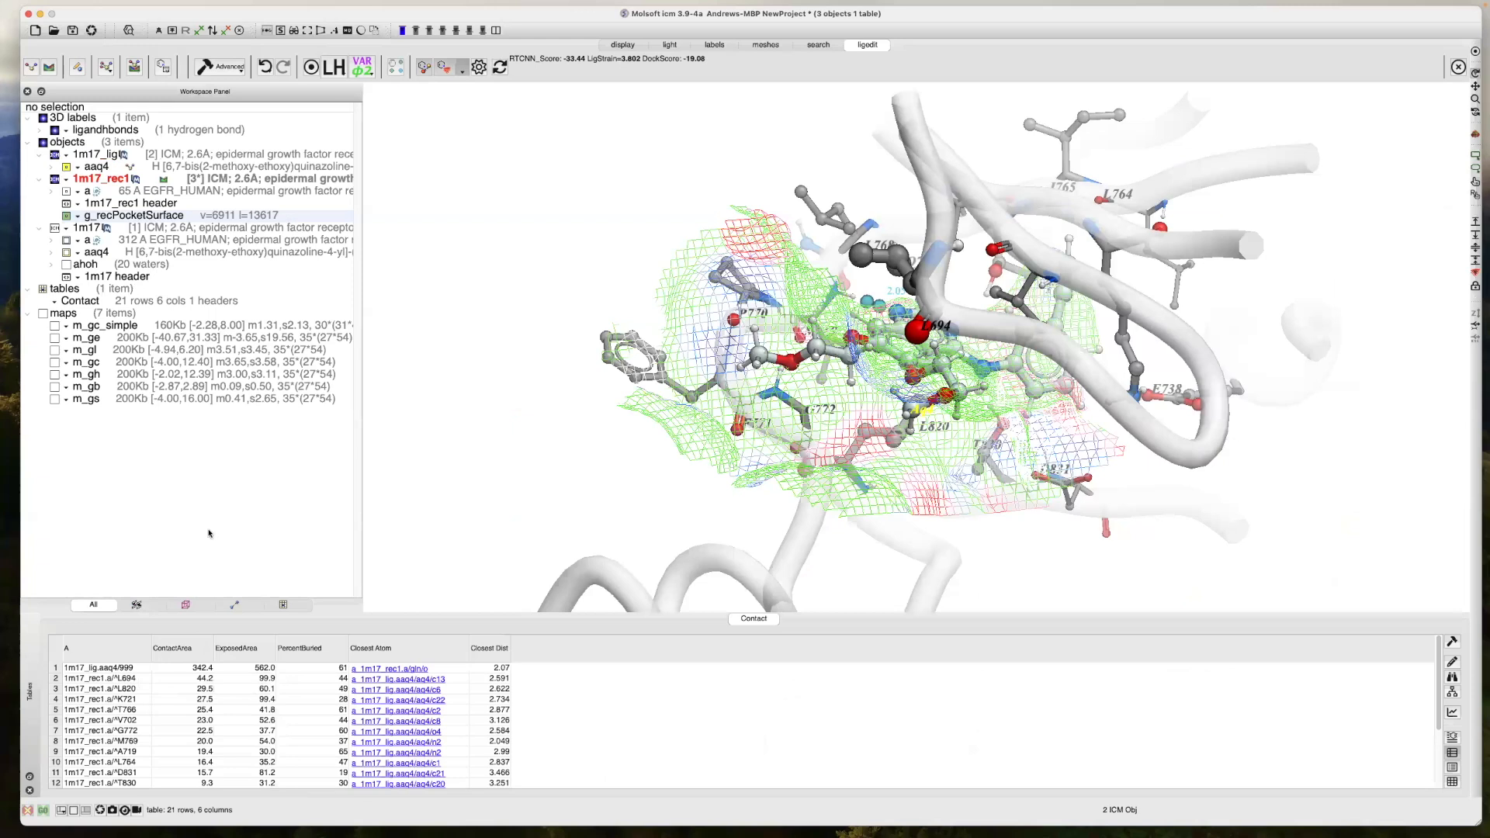
key(ctrl+m)
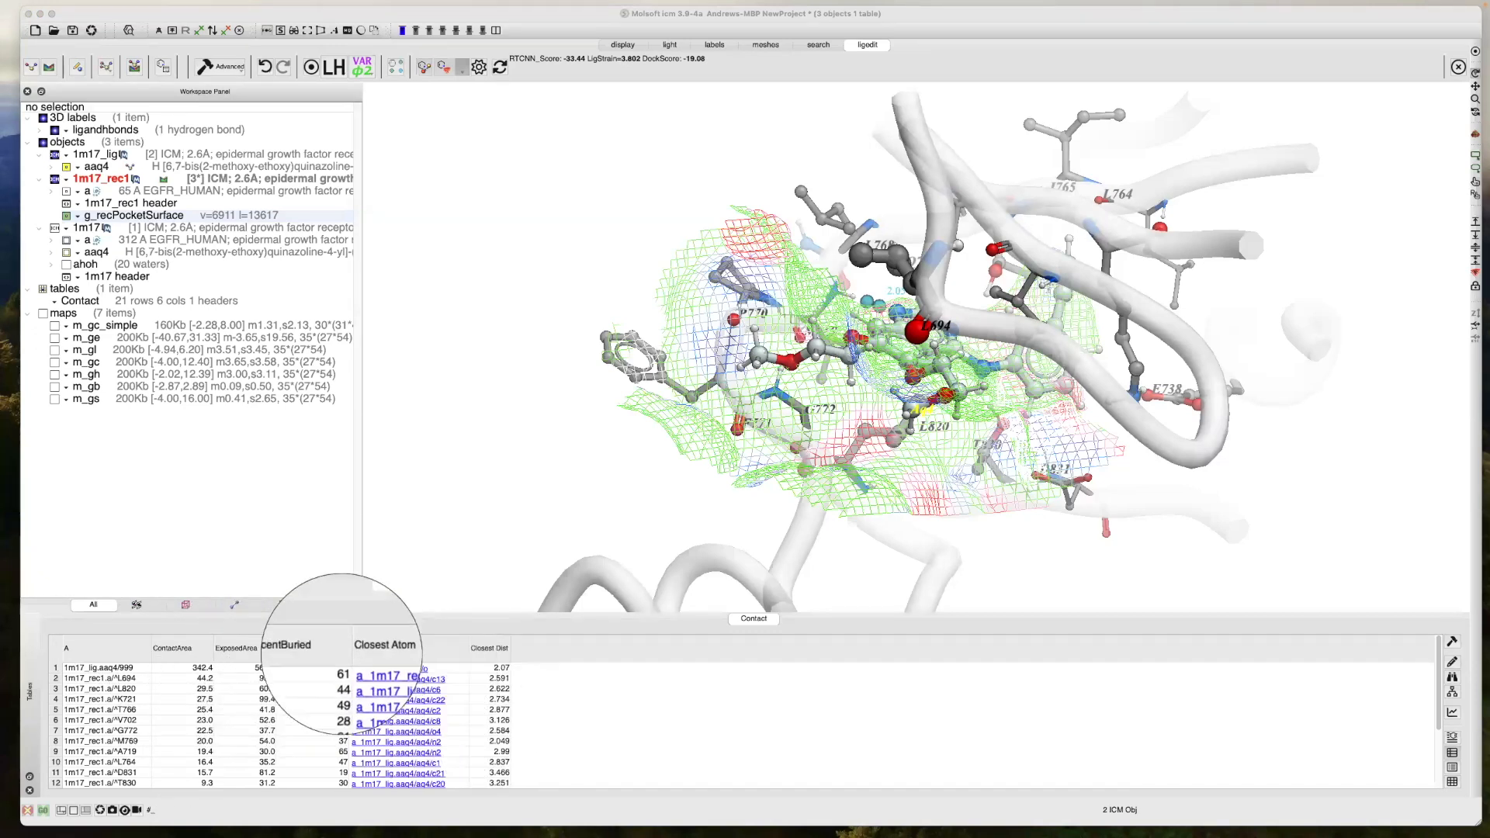
Hide the g_recPocketSurface mesh so that only the ligand, residues and ribbon are displayed
drag(588, 424, 543, 411)
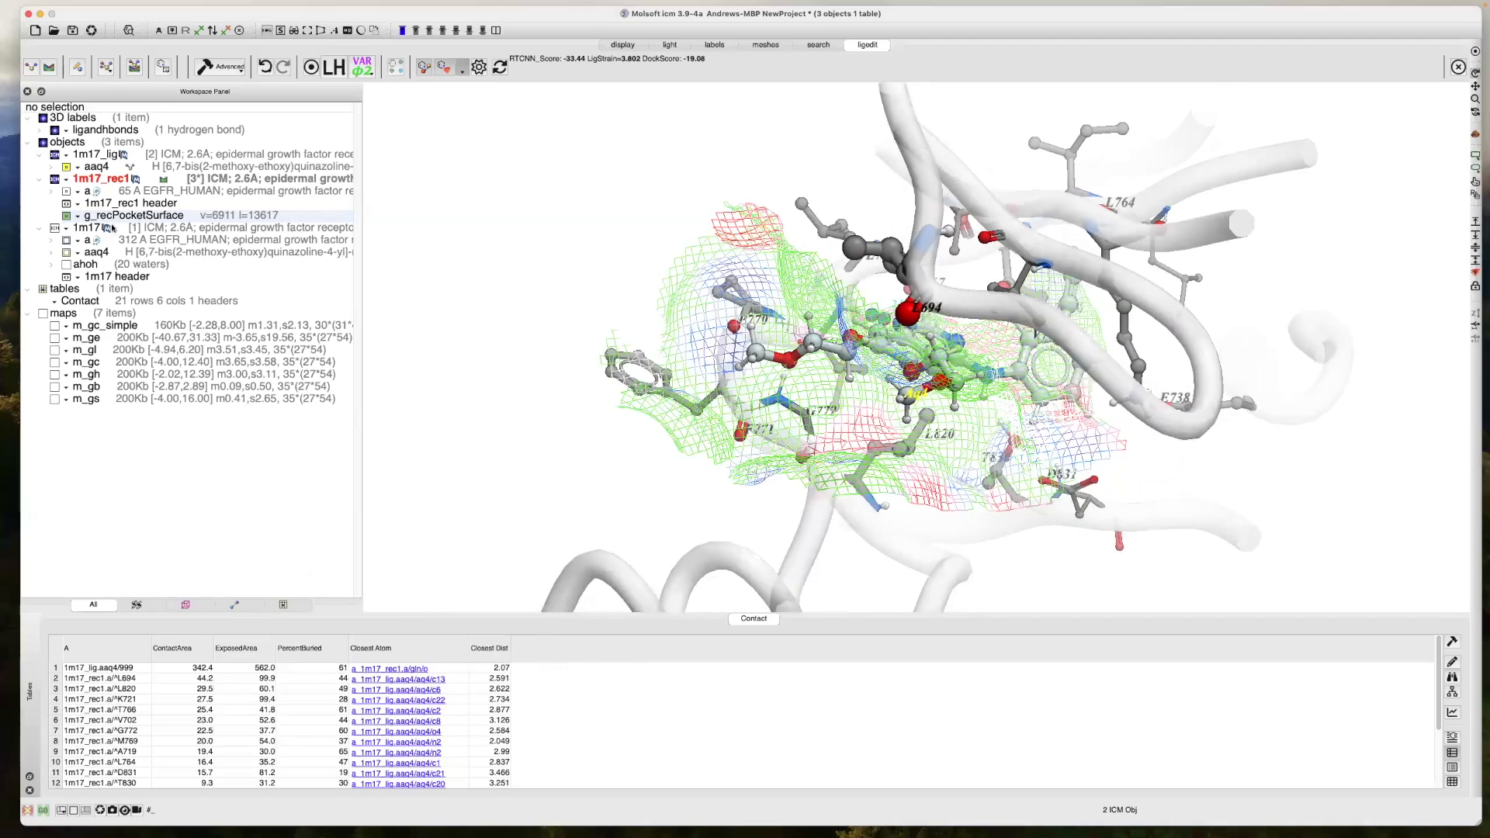
click(67, 215)
drag(518, 418, 900, 278)
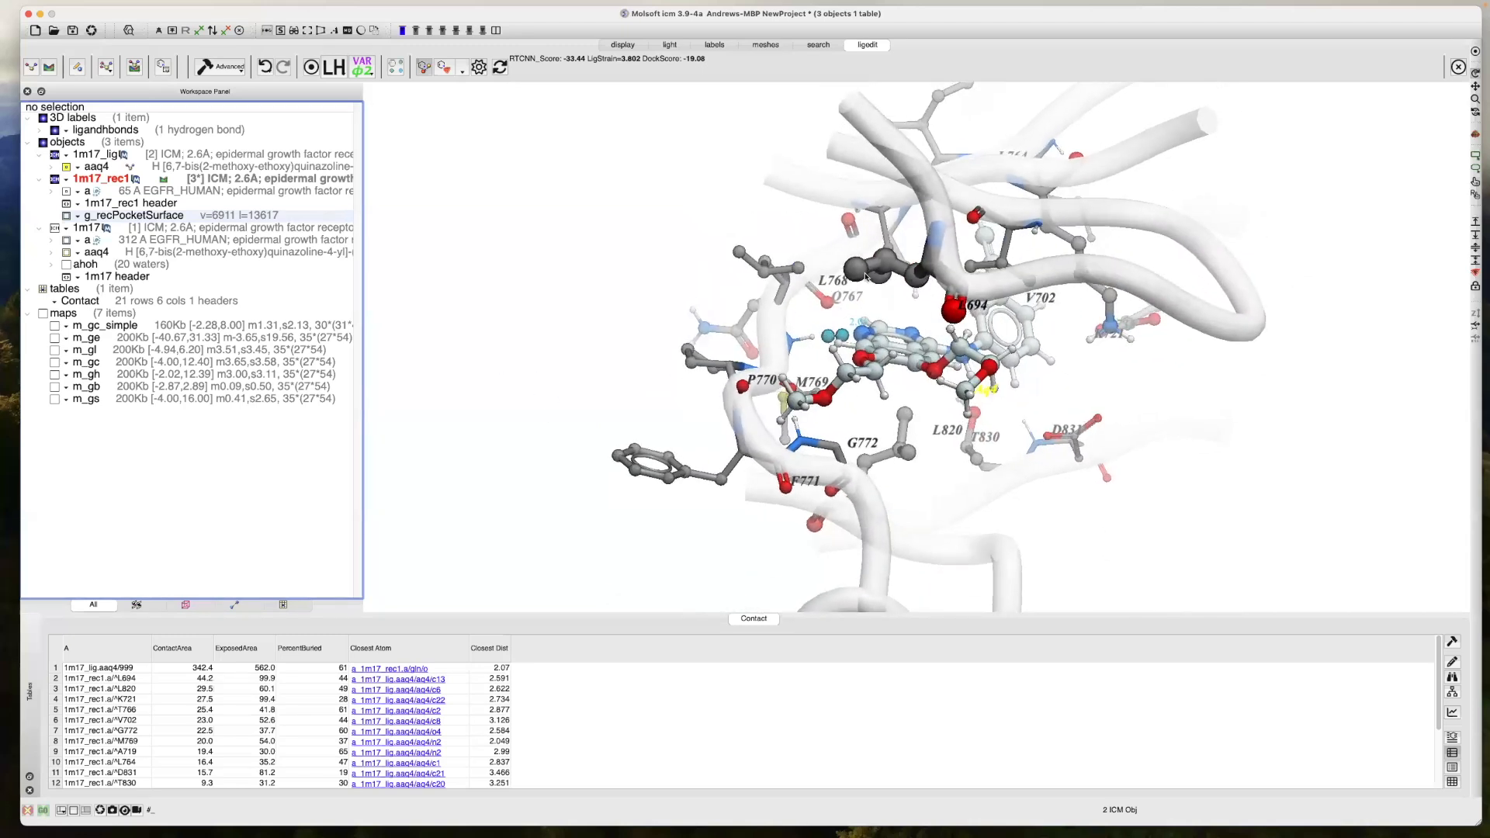
right_click(867, 277)
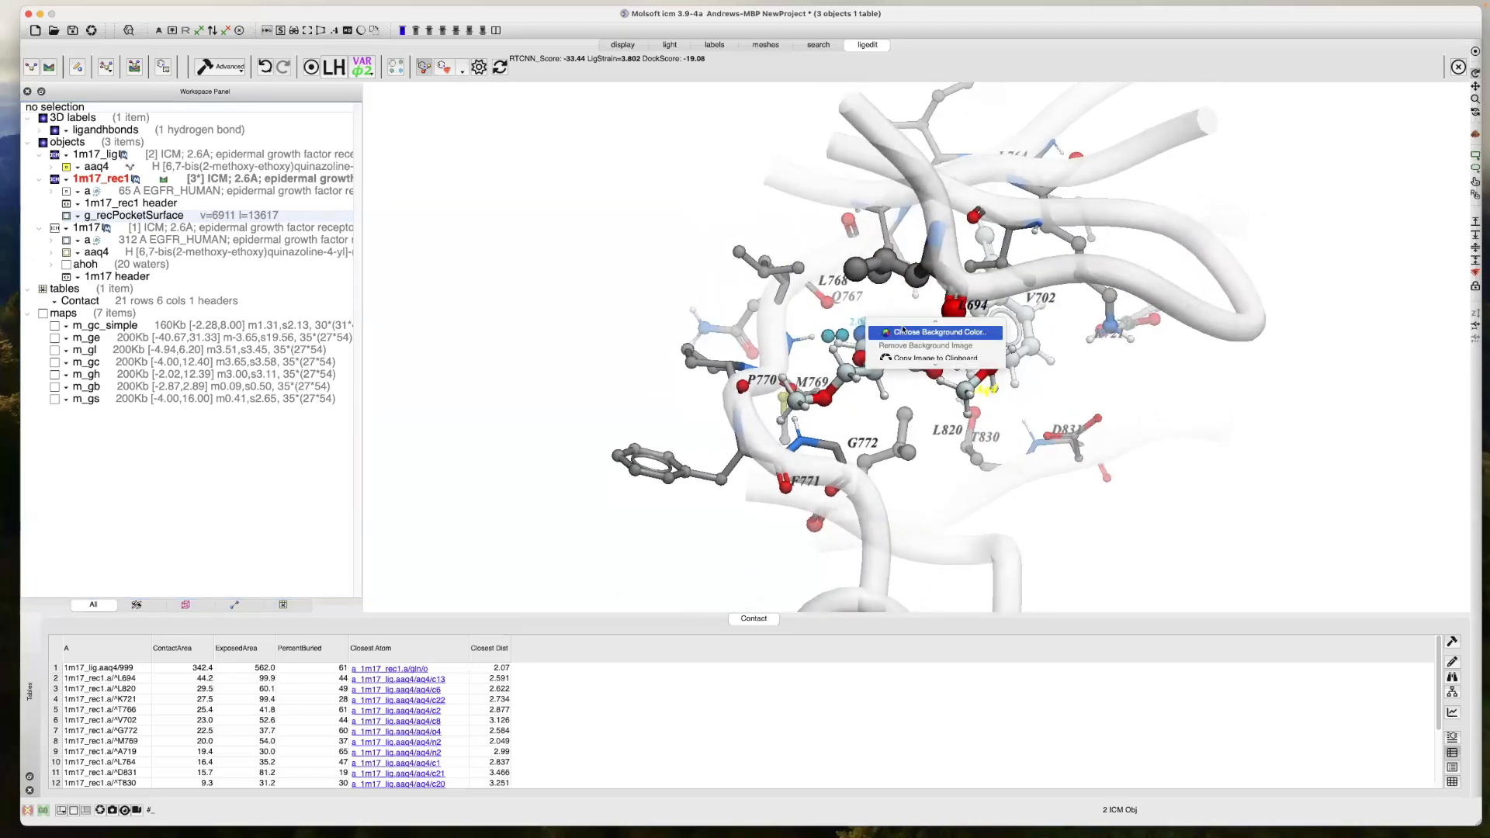
click(903, 332)
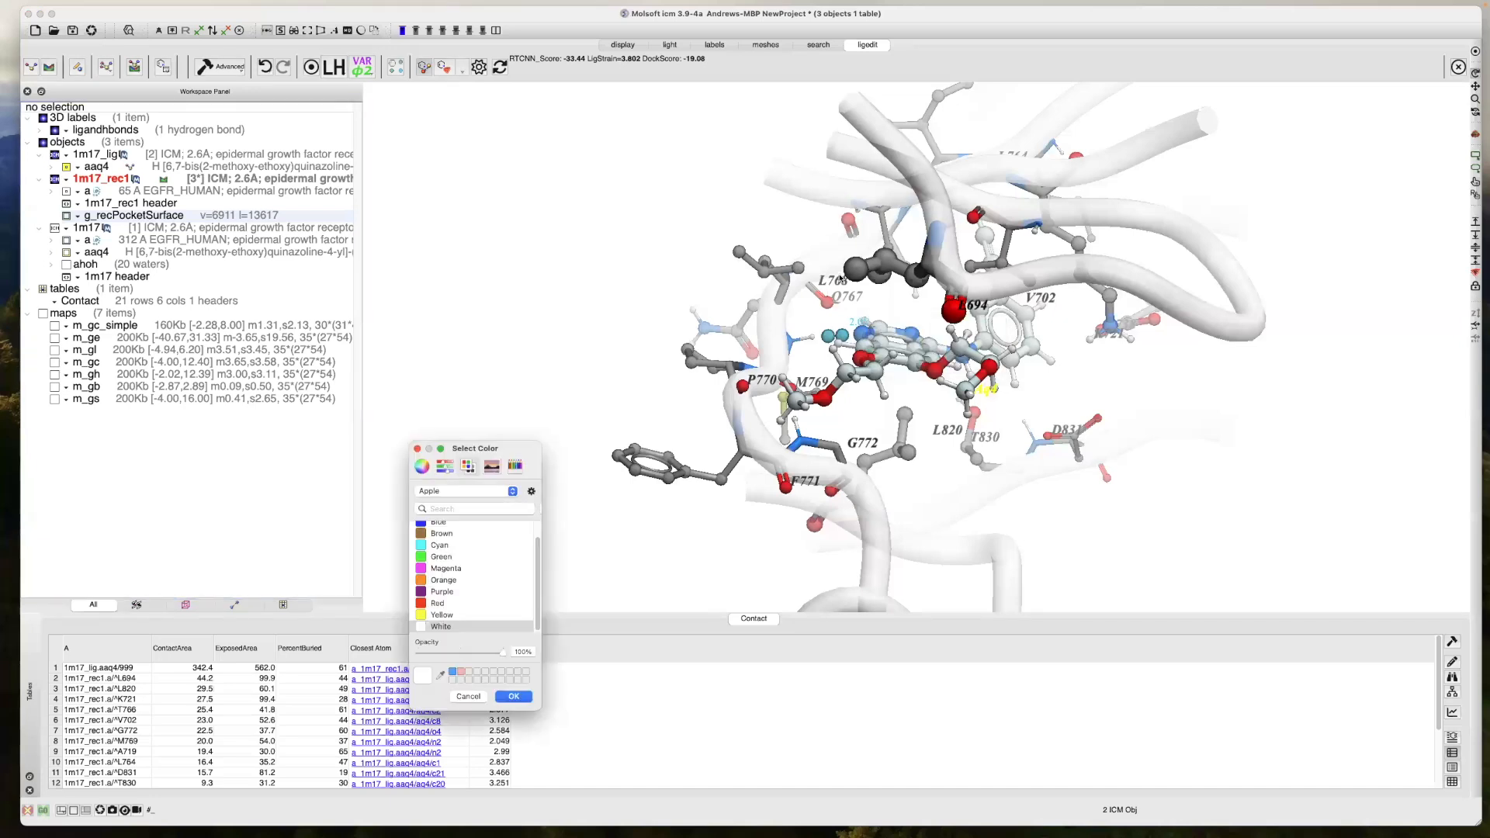
click(417, 448)
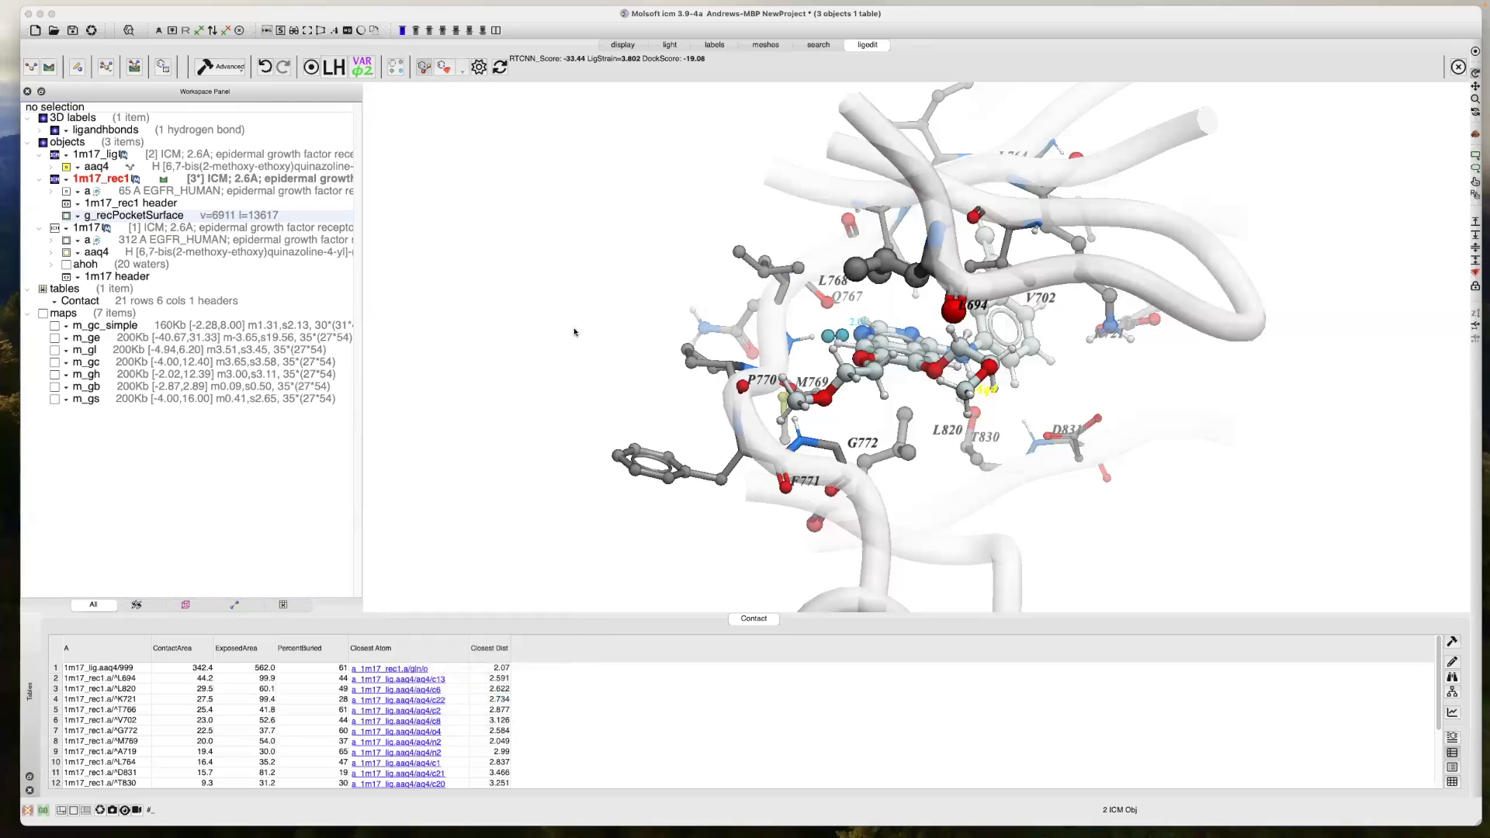
drag(584, 351, 612, 352)
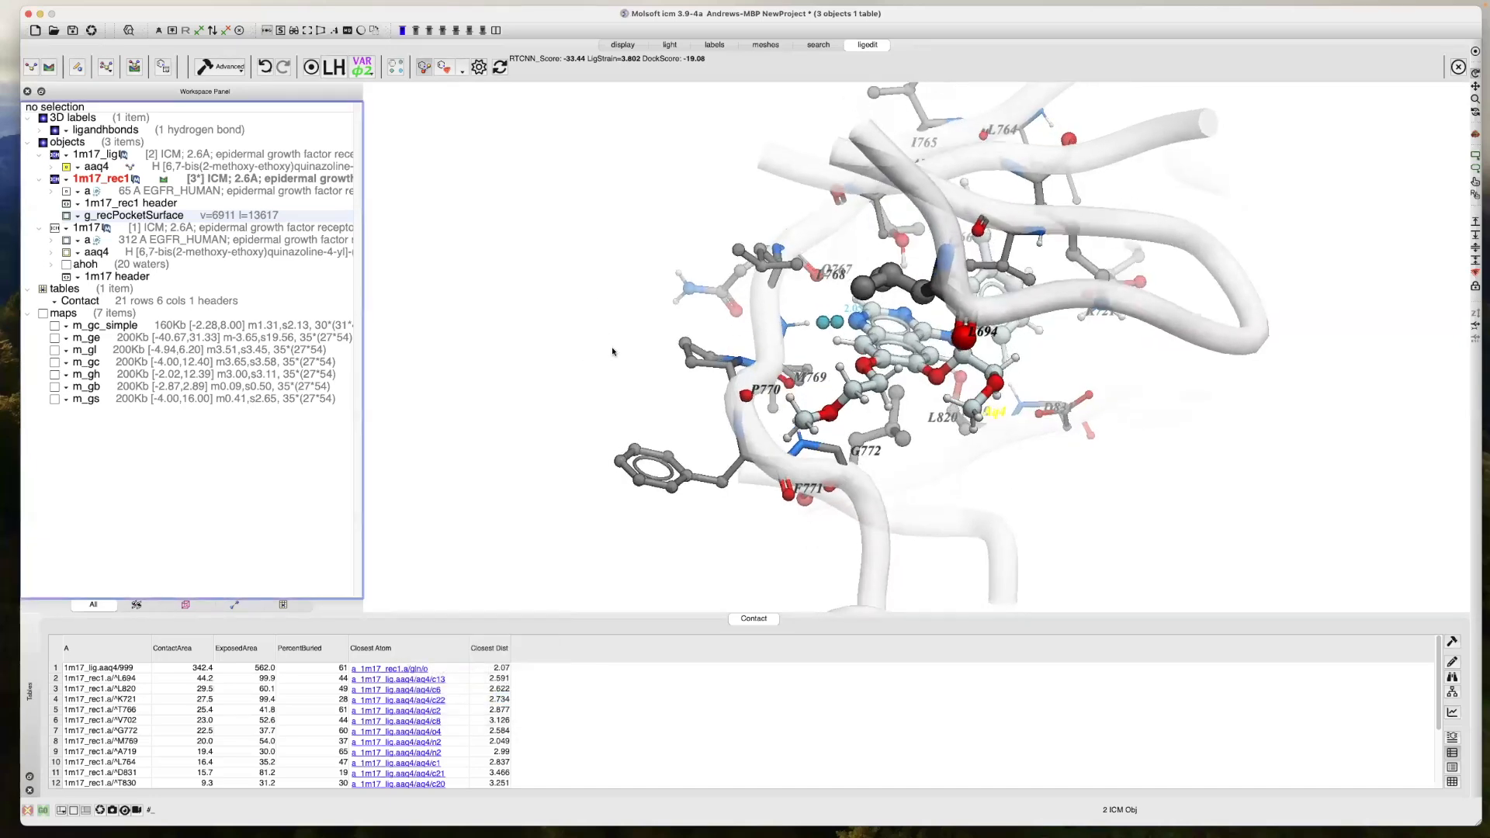
right_click(860, 309)
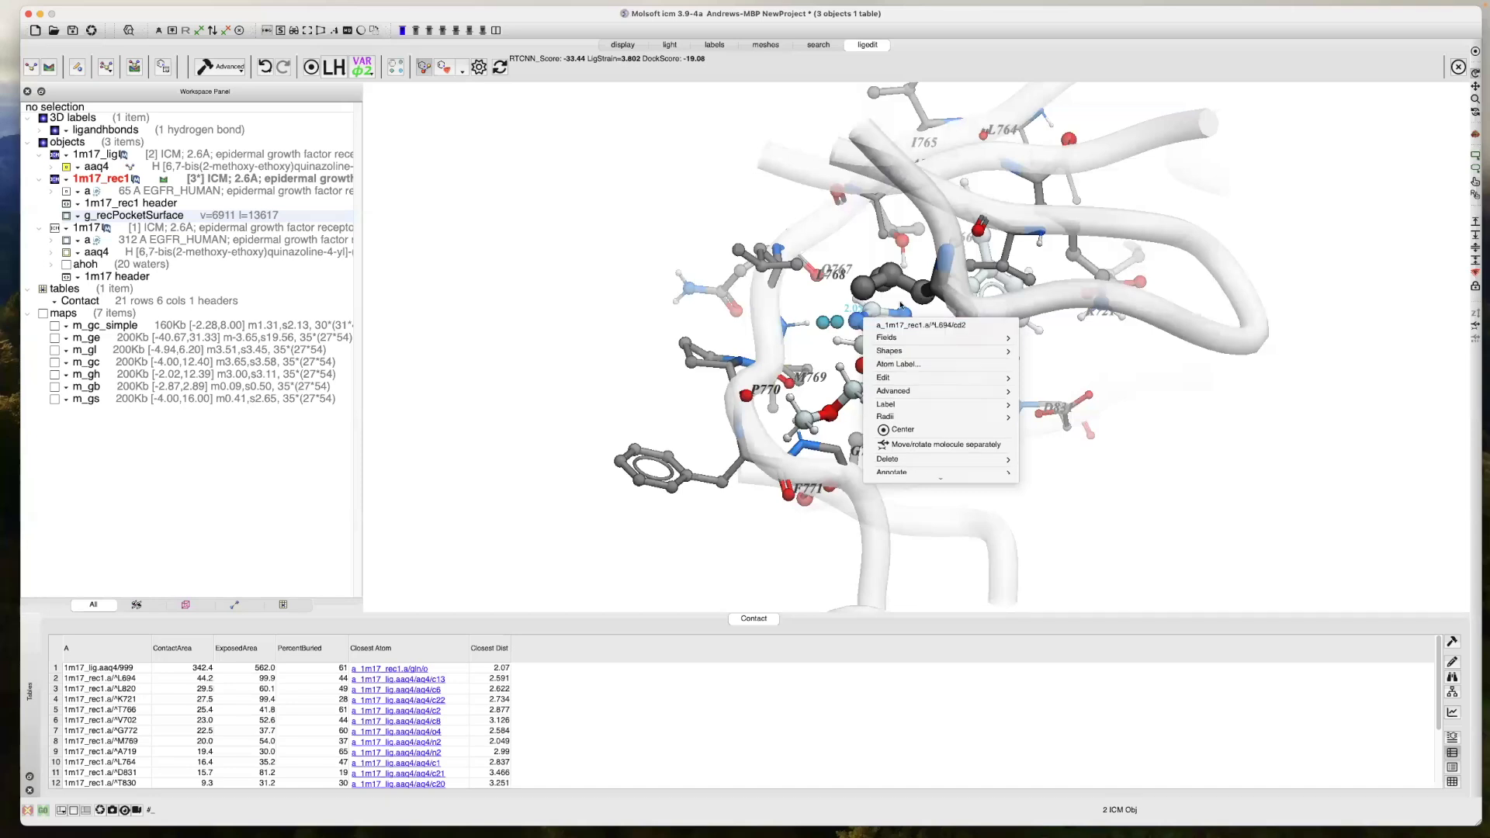
click(504, 314)
mouse_move(575, 319)
mouse_down()
mouse_move(638, 336)
mouse_move(555, 311)
mouse_move(530, 276)
mouse_move(585, 300)
mouse_move(582, 333)
mouse_move(617, 362)
mouse_move(576, 311)
mouse_up()
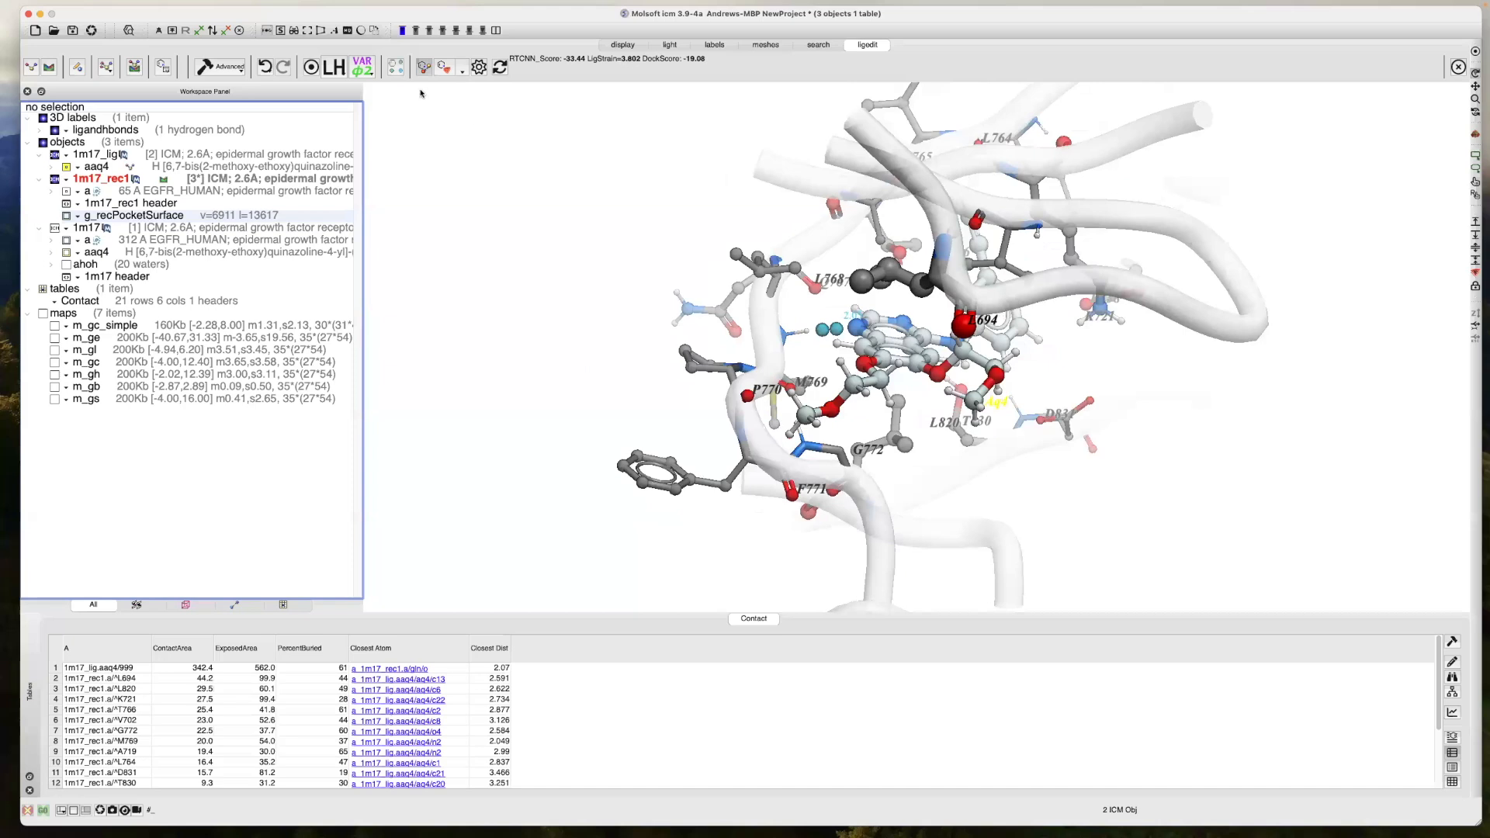
Generate a 2D interaction diagram of the ligand with a hydrophobic distance cutoff of 4.50 and hydrogen bond strength of 0.80
click(396, 69)
click(858, 444)
key(ctrl+shift+m)
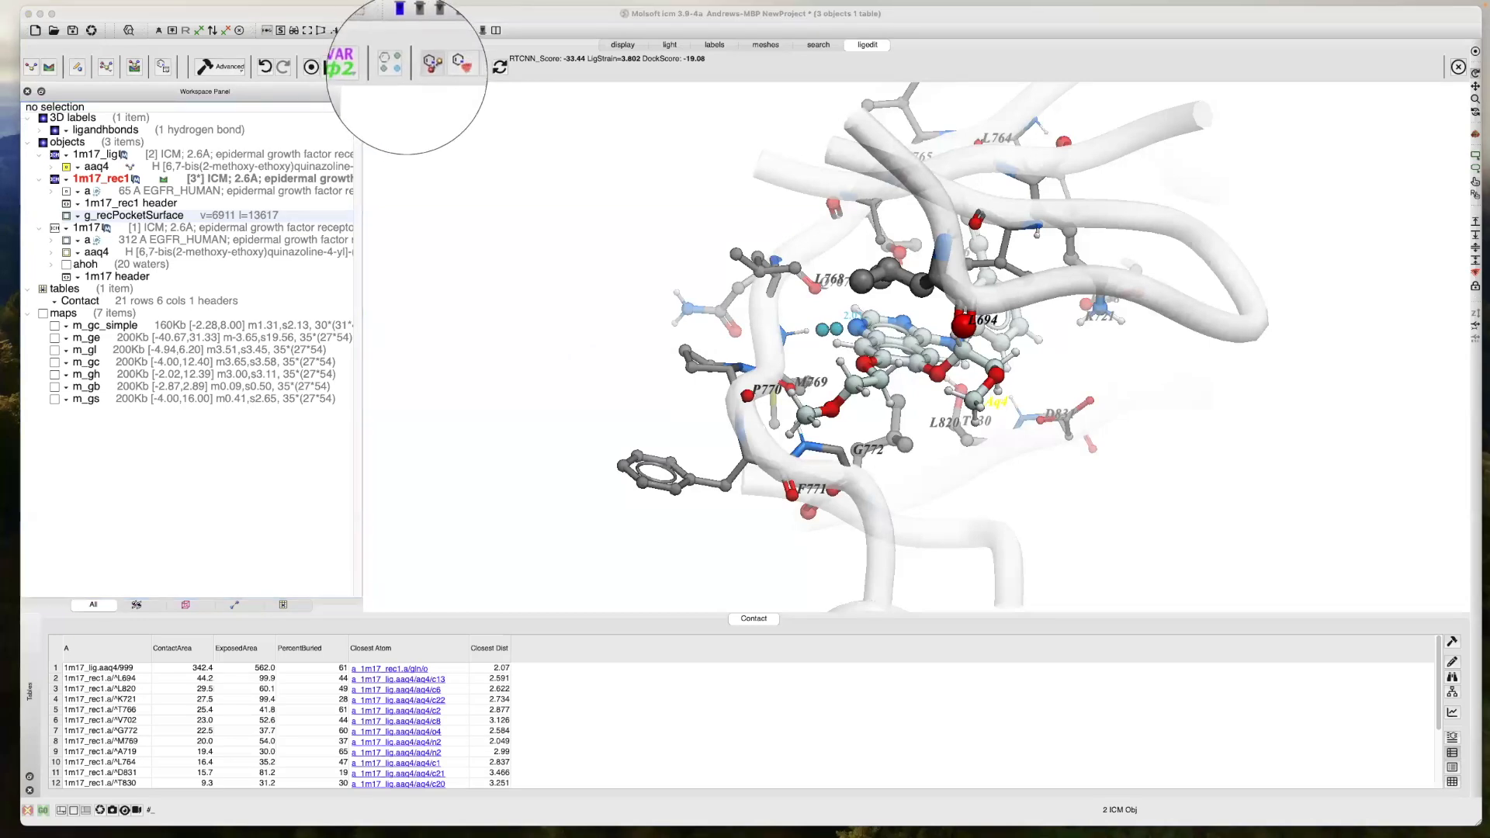
key(Escape)
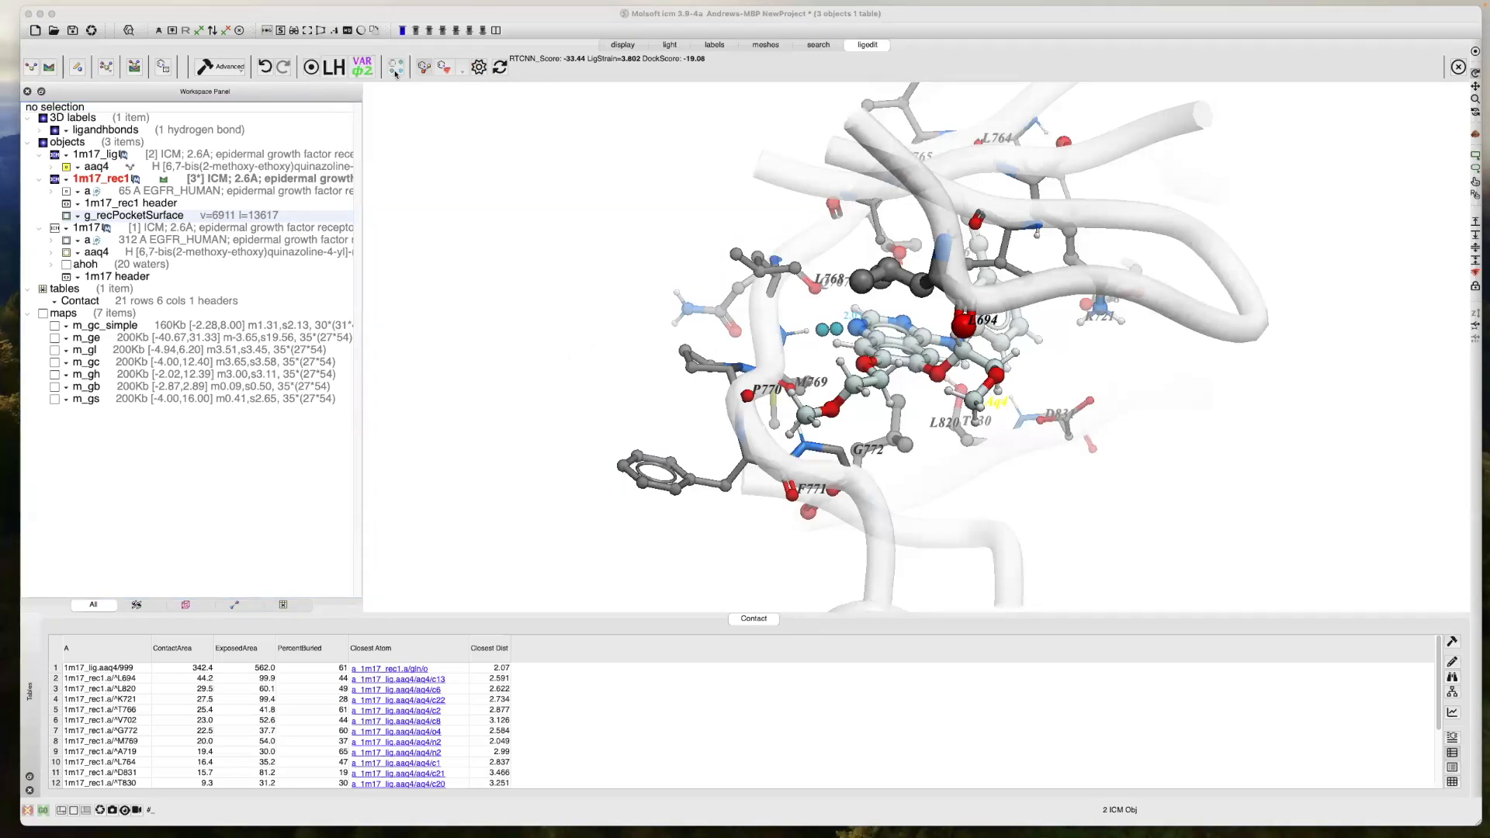
click(396, 71)
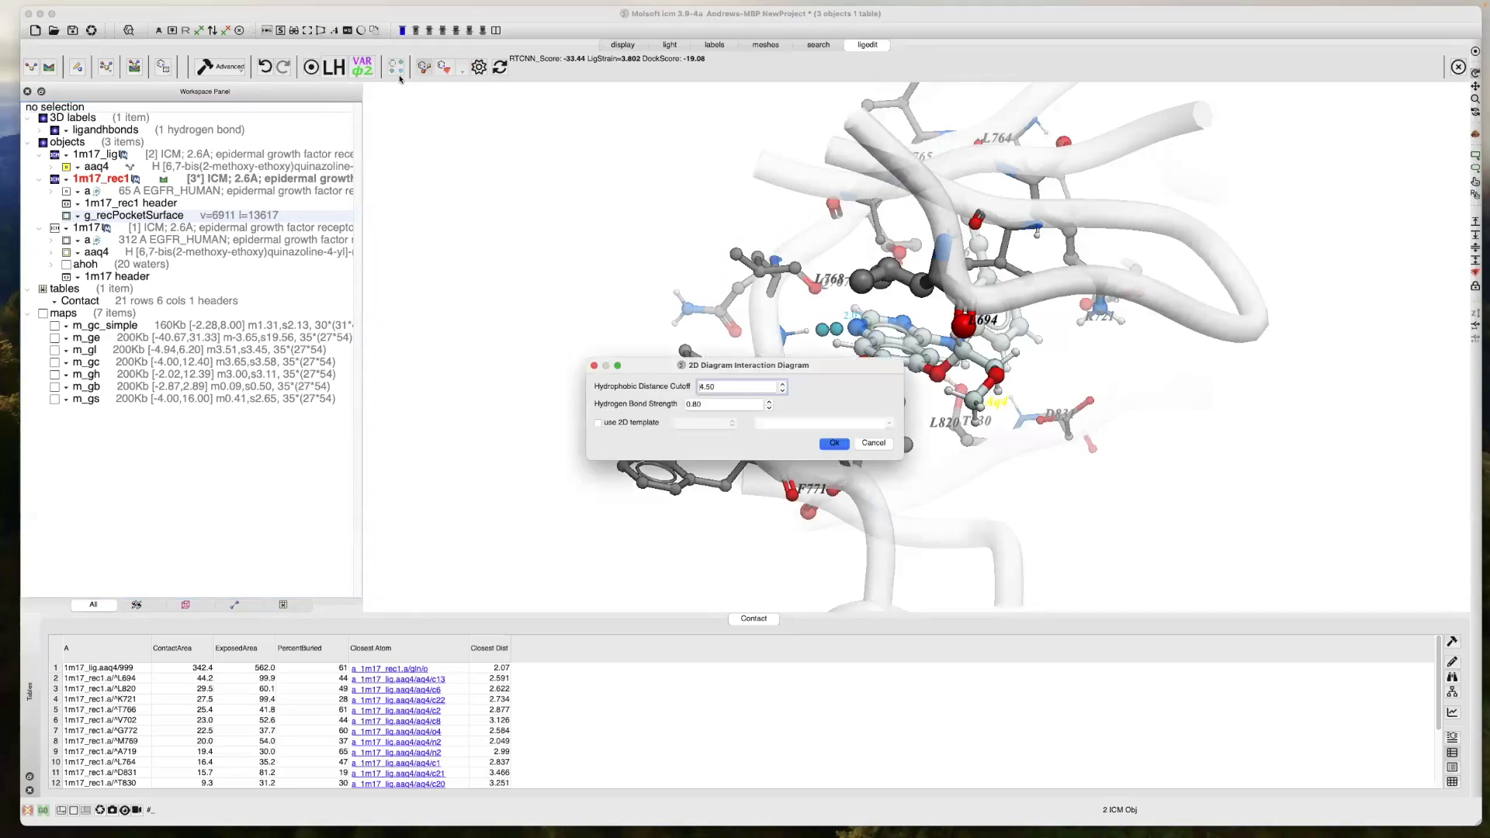
click(833, 444)
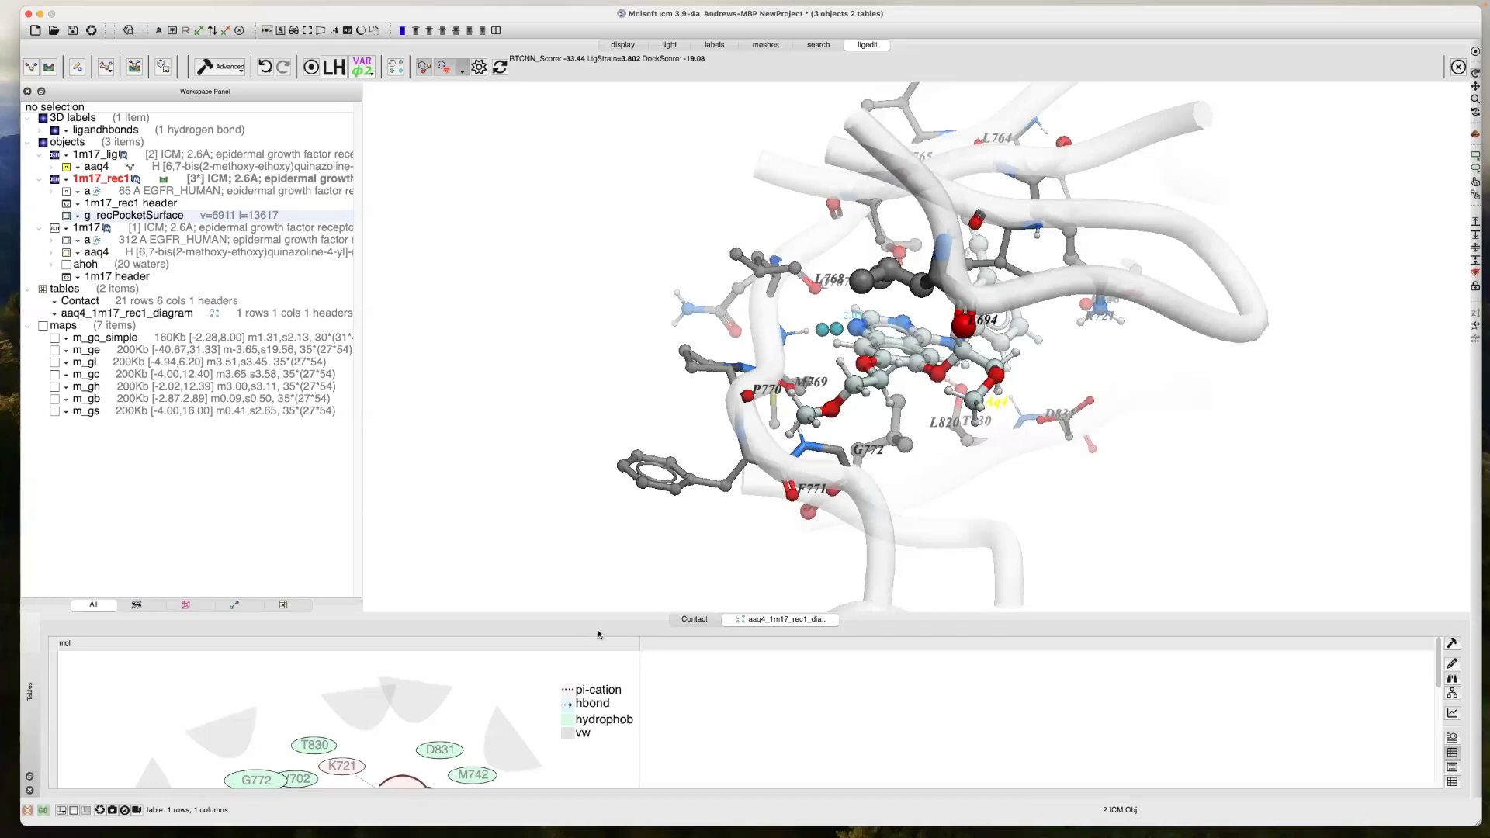
Enlarge the table area to examine the ligand's 2D interaction diagram and its residue contacts, and shrink the area again
drag(567, 612, 544, 439)
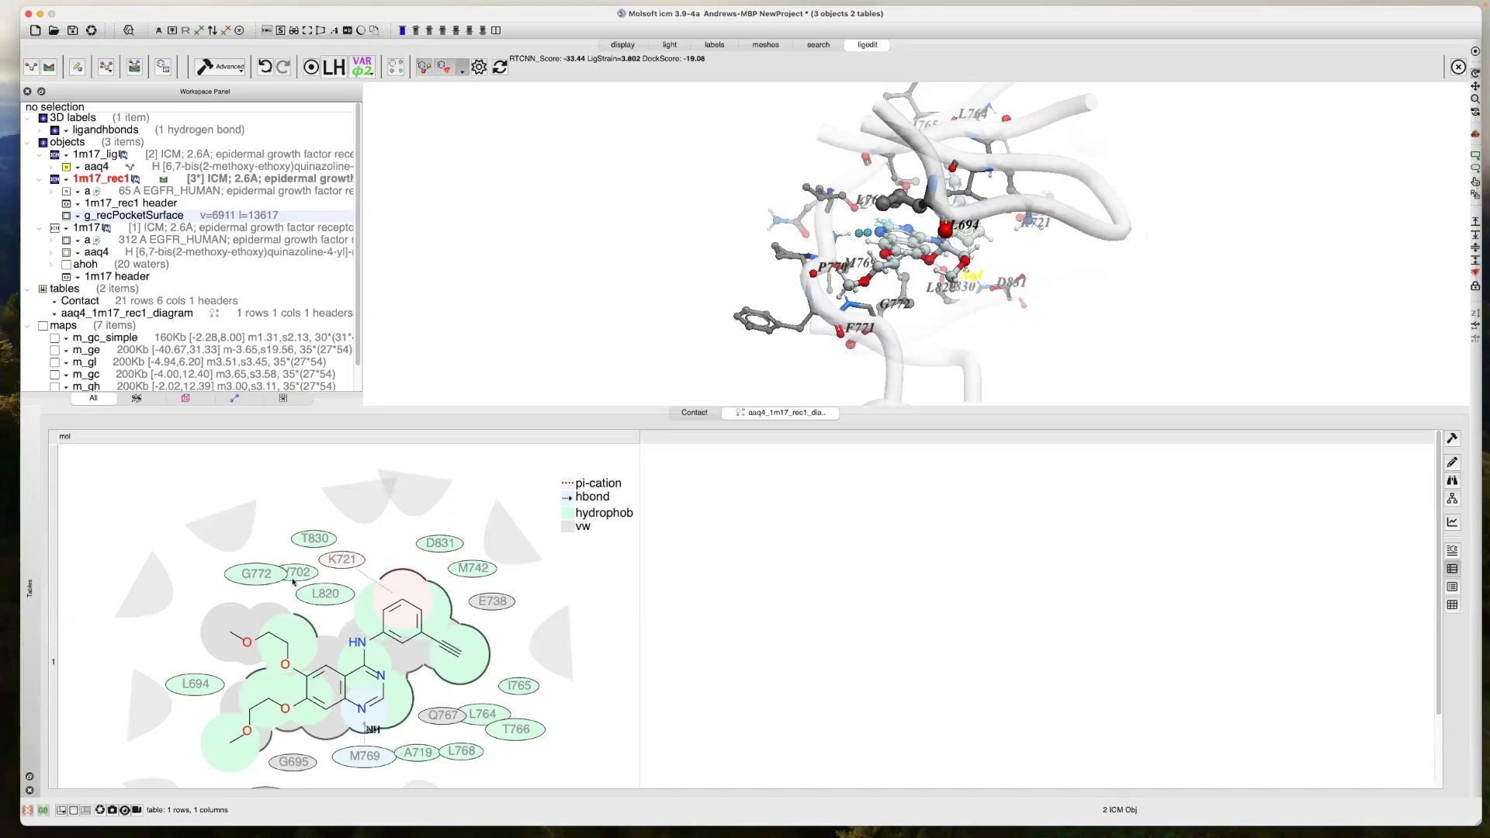
scroll(390, 534, down, 3)
right_click(389, 534)
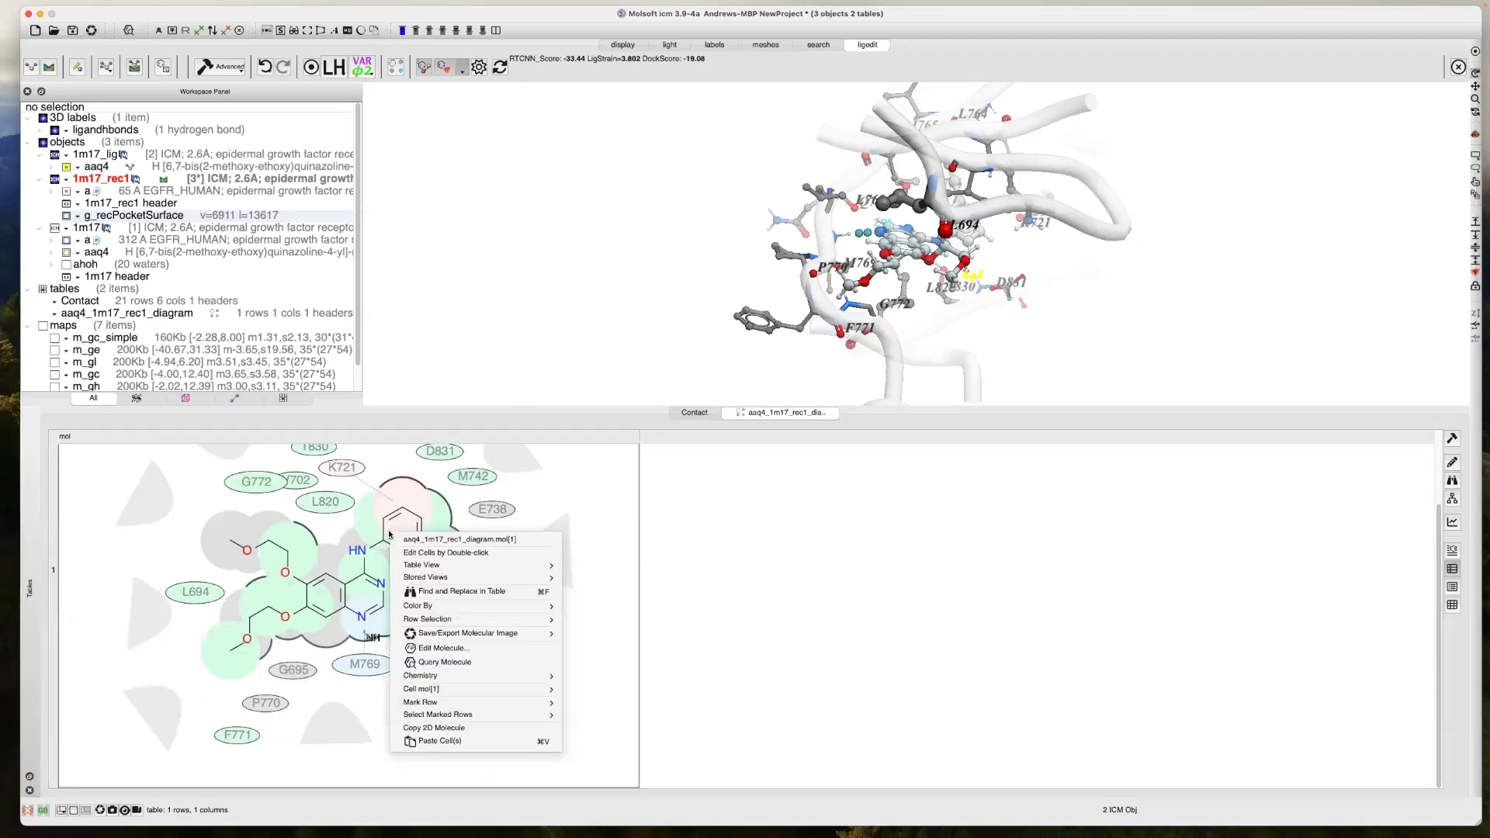
click(566, 409)
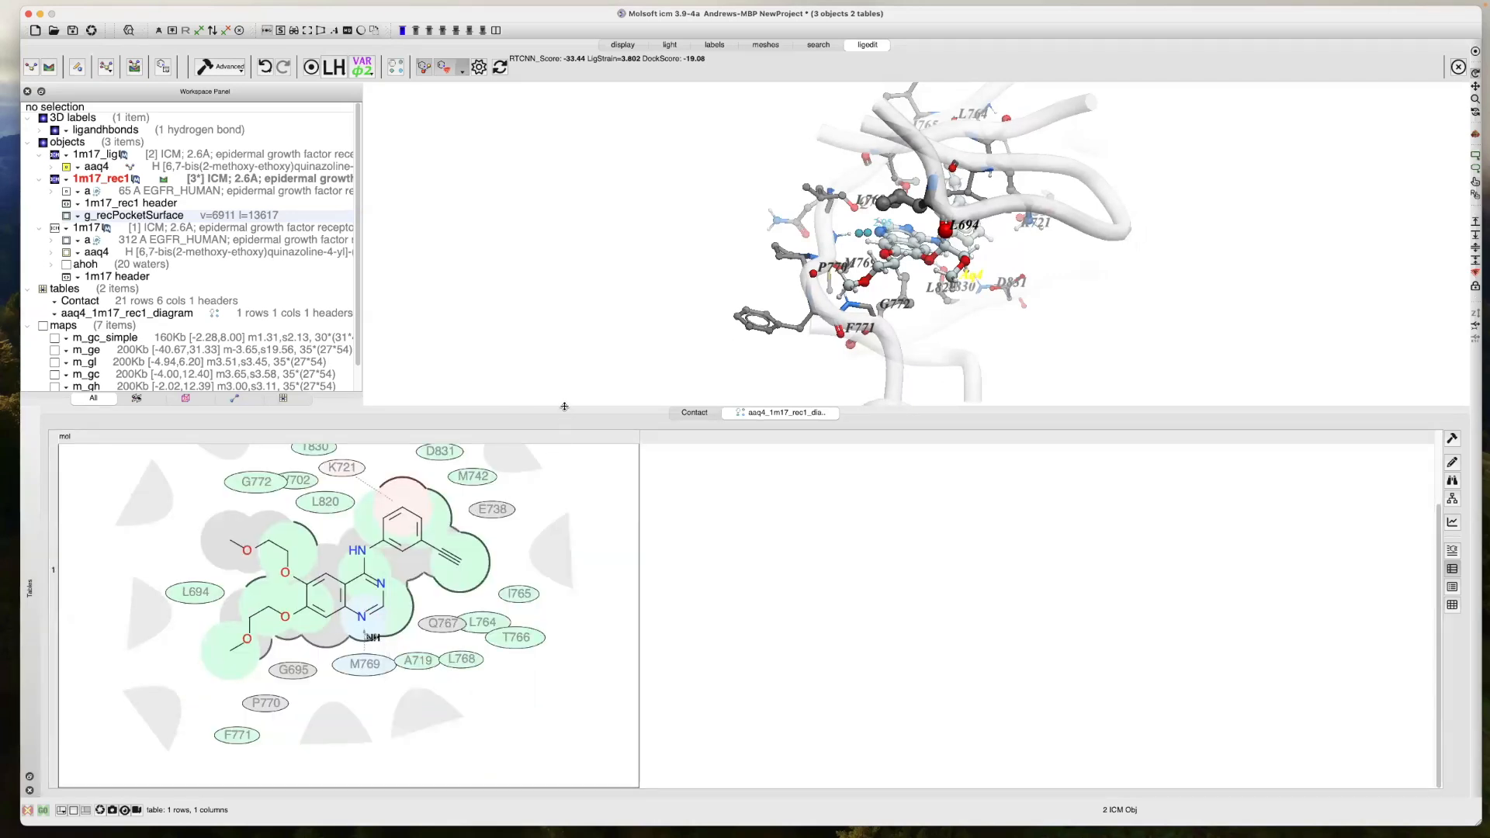
drag(564, 405, 529, 635)
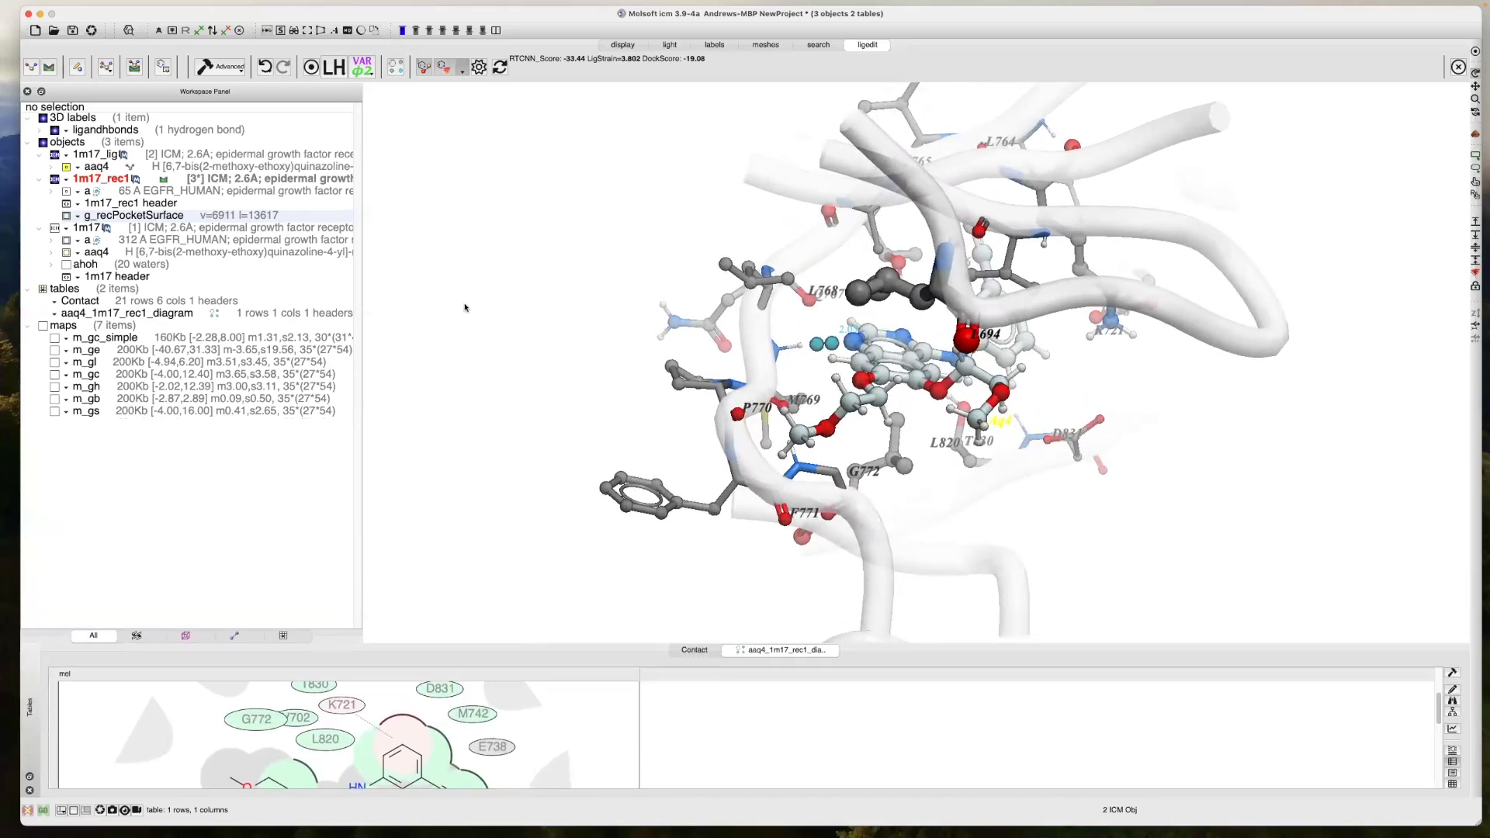
drag(477, 326, 772, 120)
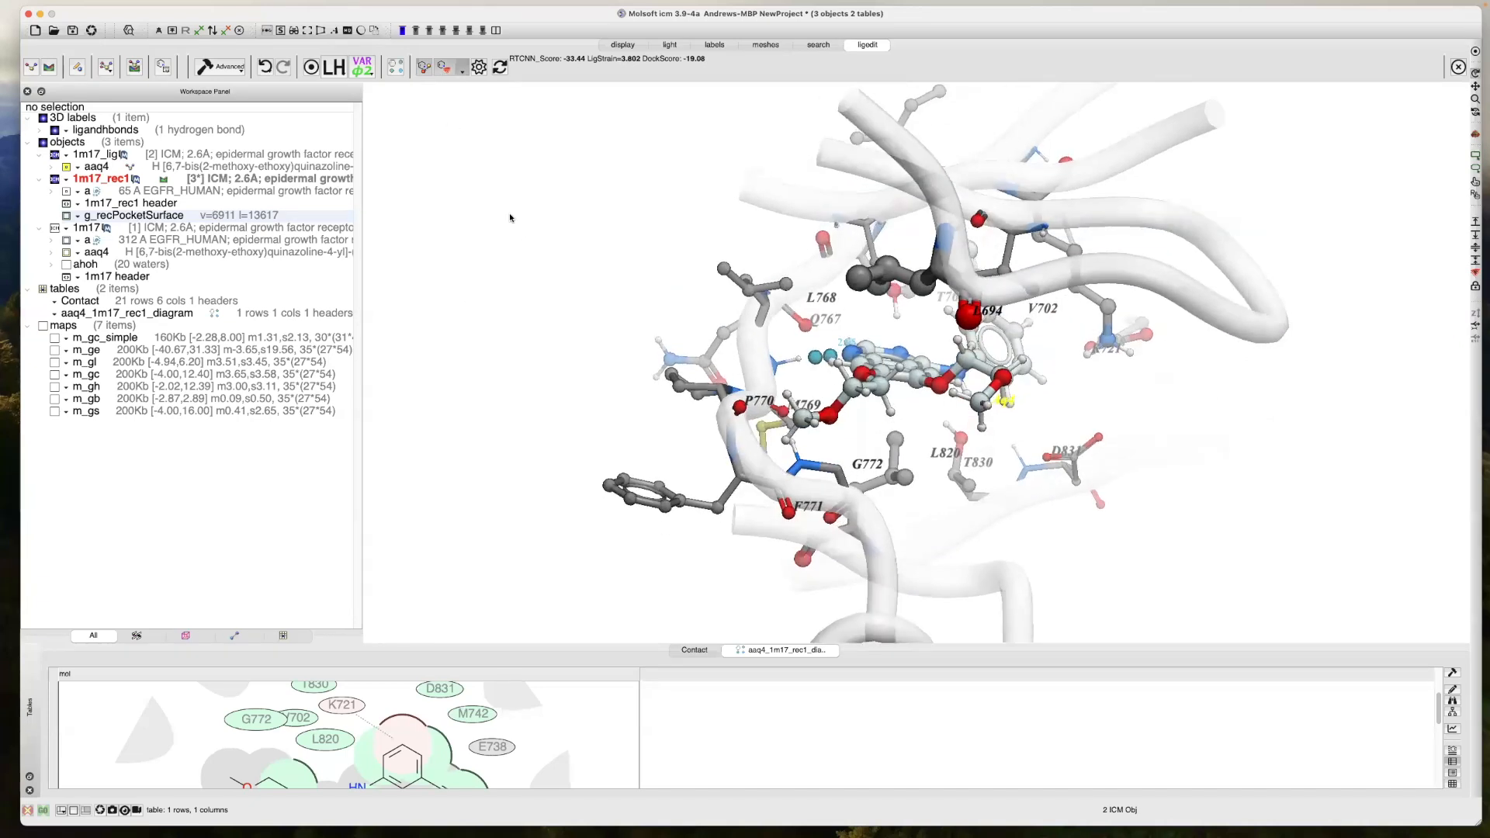
click(424, 73)
click(424, 73)
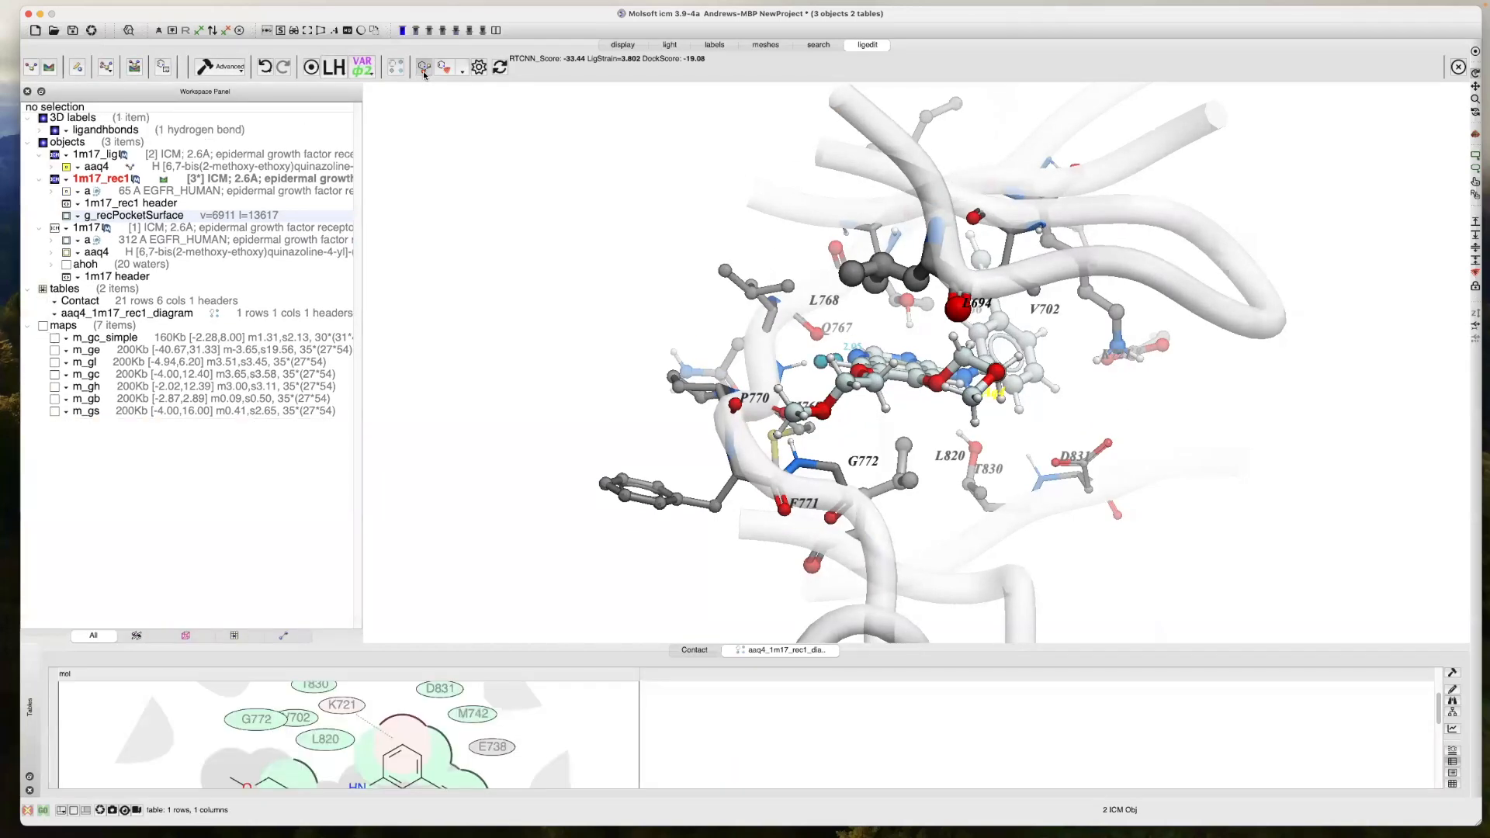
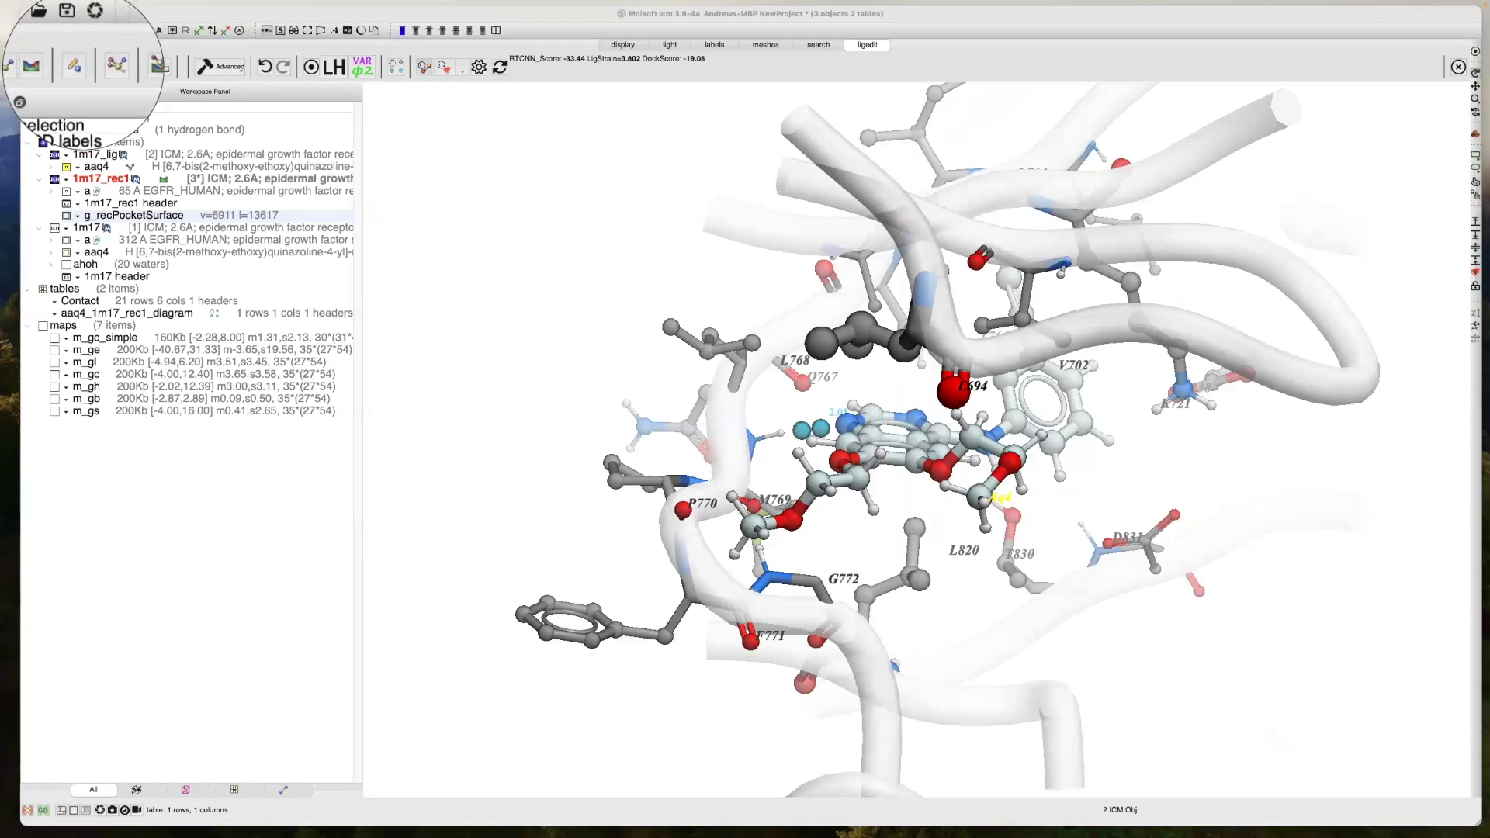
Show the ligand editing tools and bring the phenyl ring end of the ligand into close view
click(77, 68)
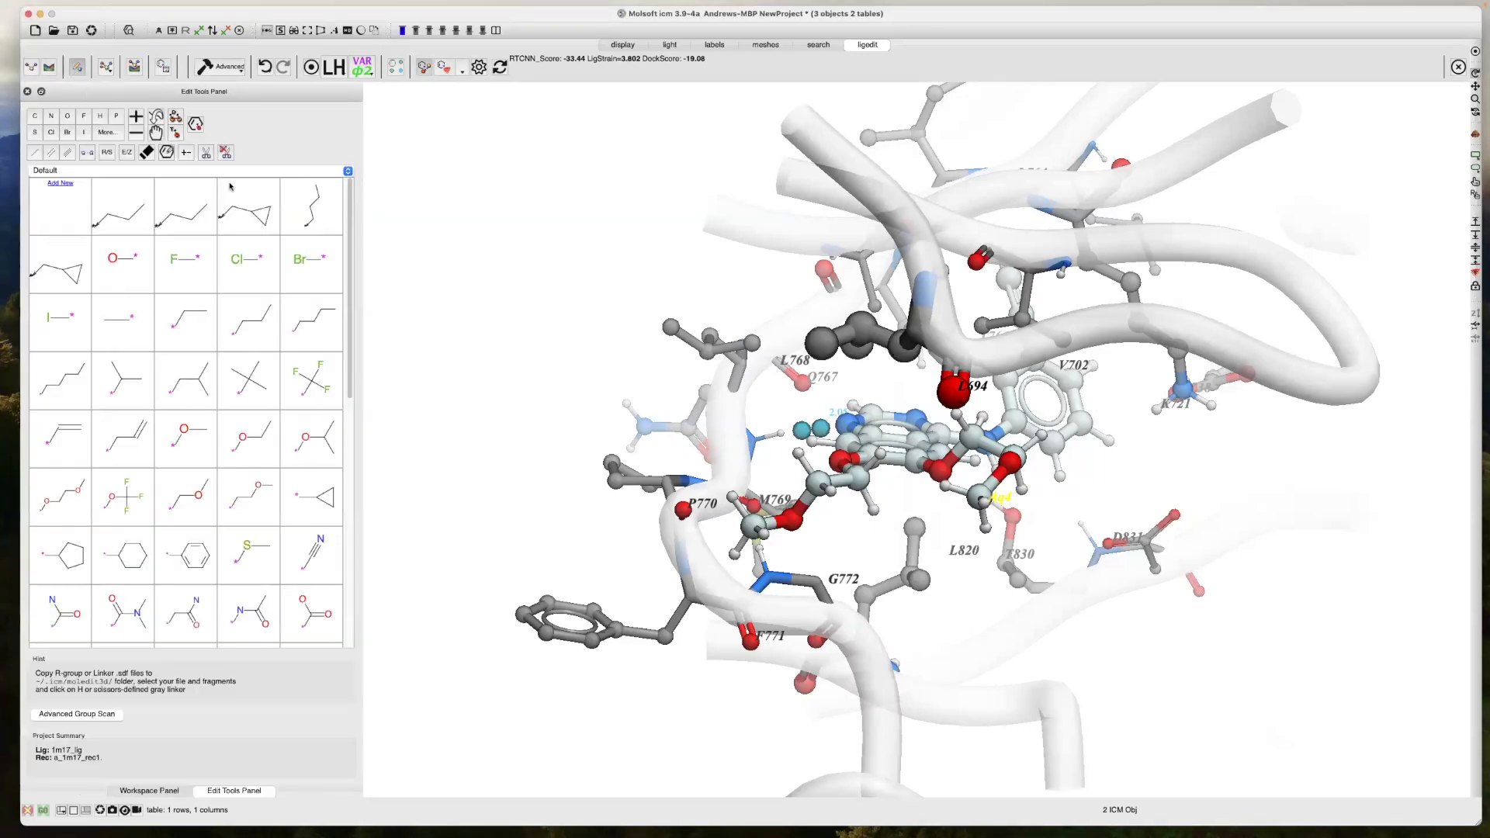
drag(534, 418, 477, 378)
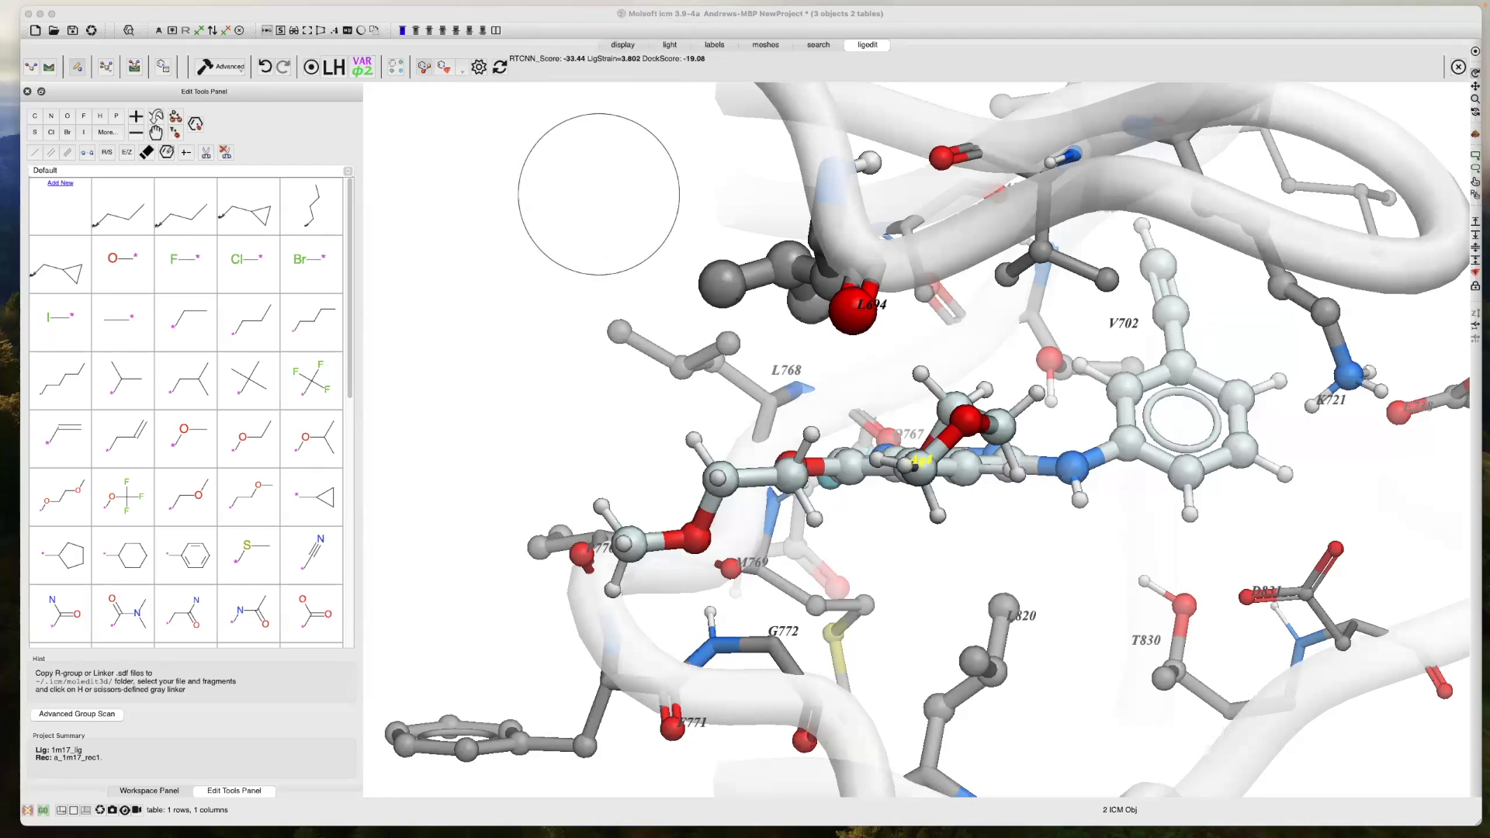
click(527, 319)
drag(537, 293, 512, 264)
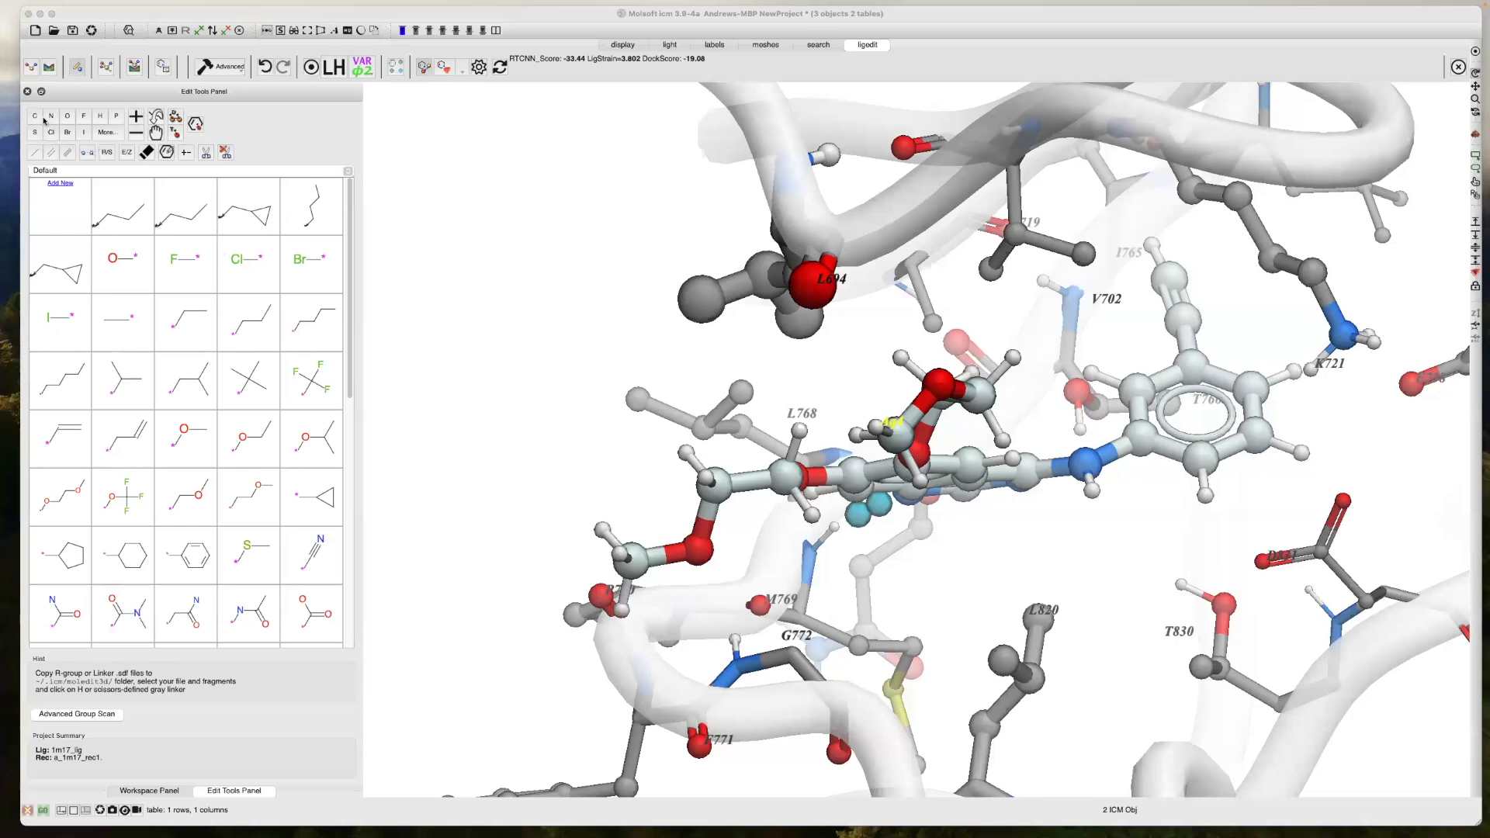
Try replacing the phenyl ring hydrogen facing D831 with oxygen, recalculate the ligand score and undo the modification
click(67, 118)
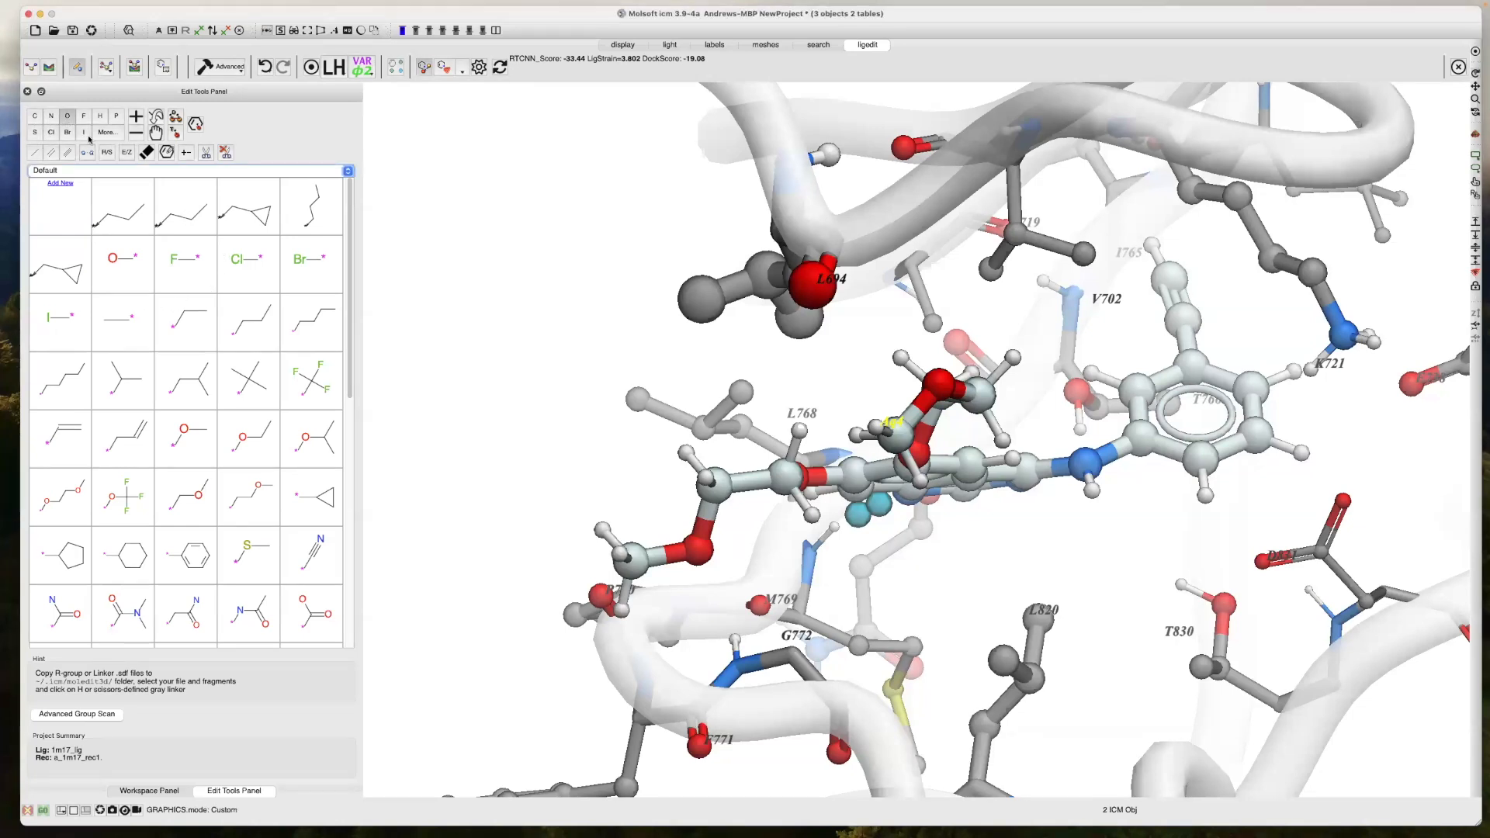
click(1303, 455)
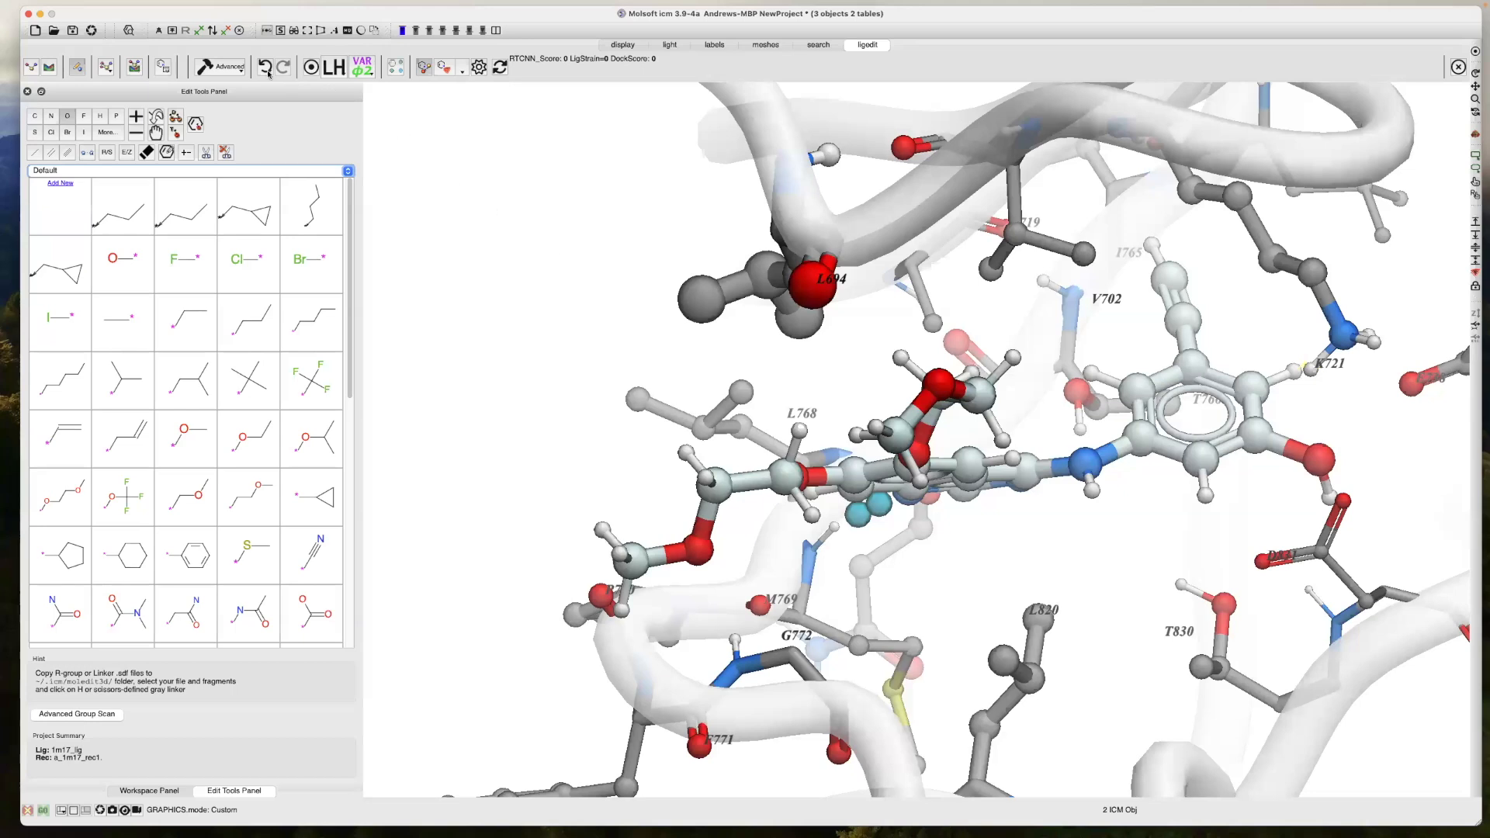
click(499, 69)
click(264, 66)
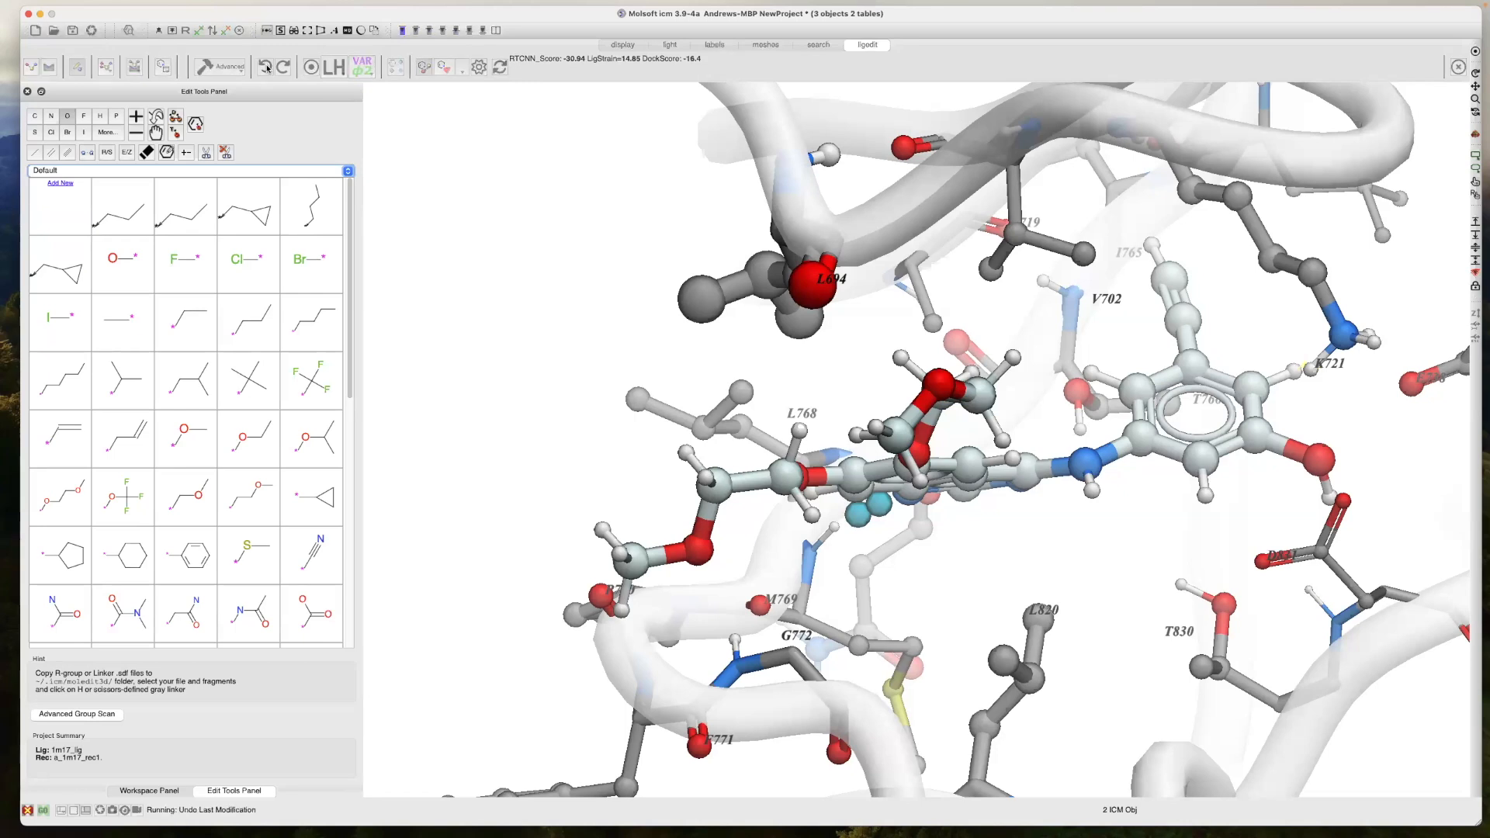
Replace the phenyl ring hydrogen facing K721 with oxygen and minimize the modified ligand in the pocket
drag(1359, 433, 1323, 402)
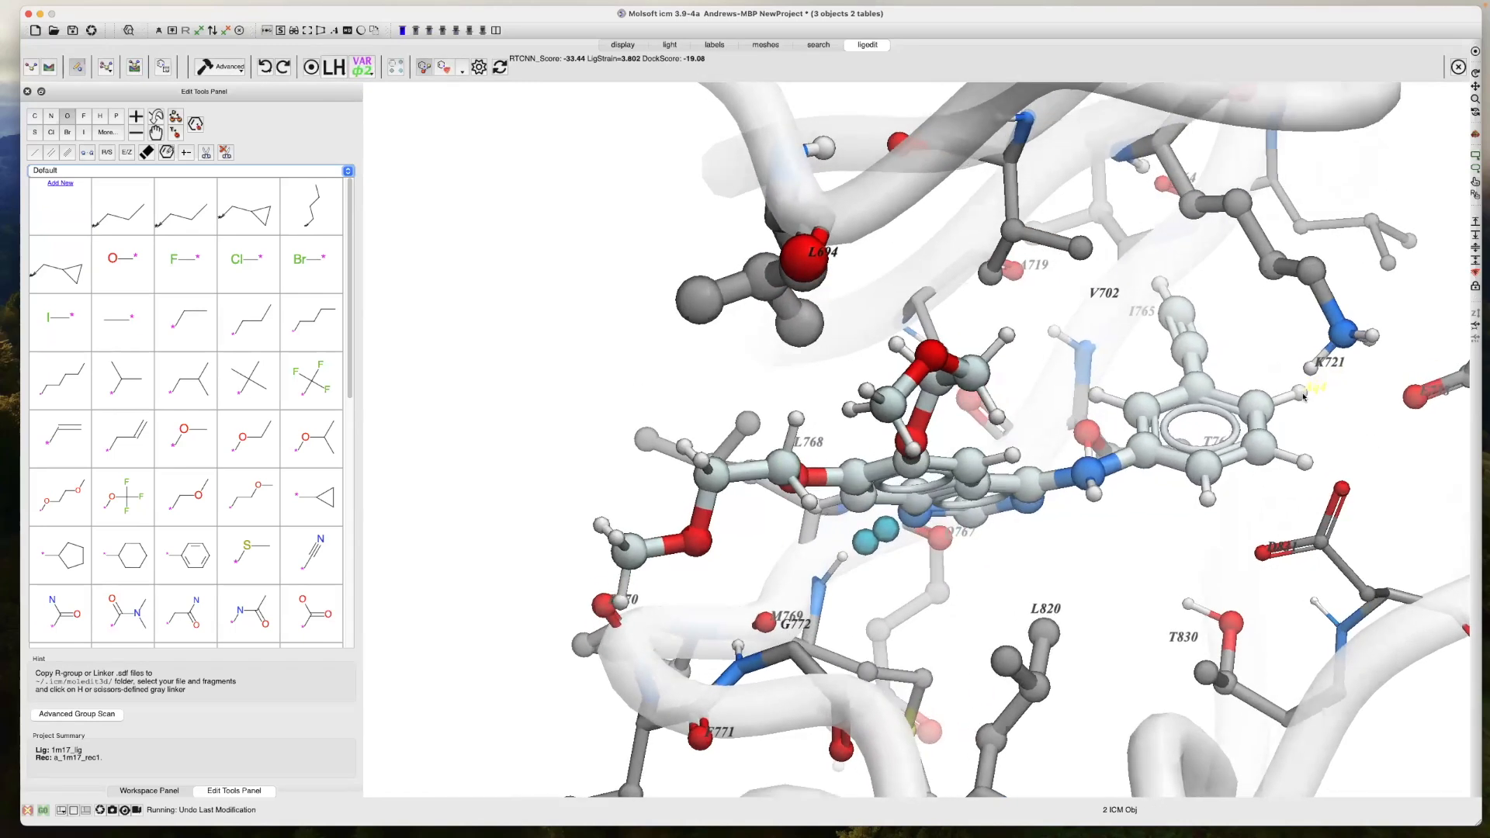
click(1302, 393)
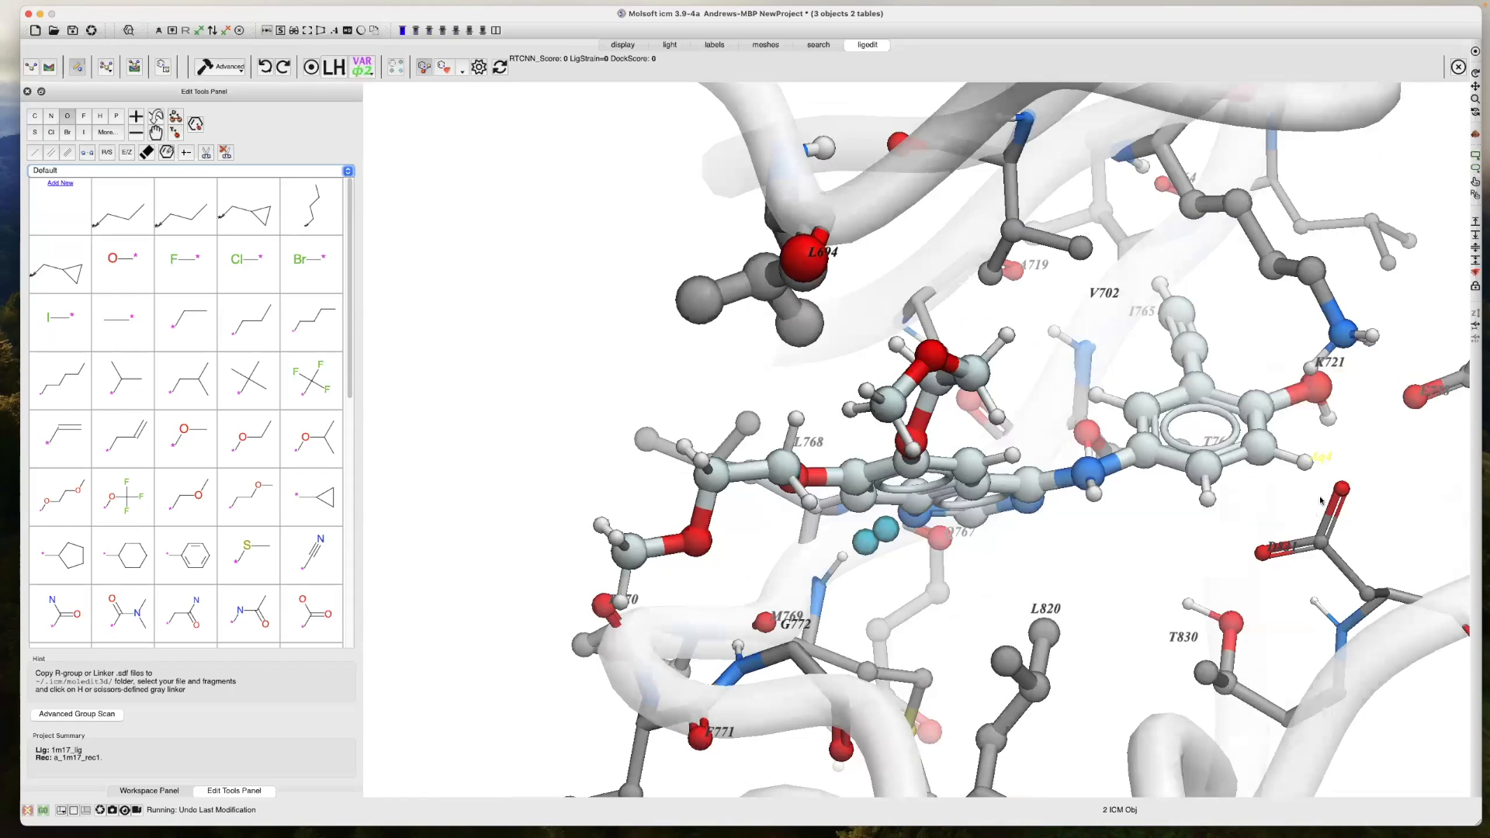
drag(1210, 513, 1129, 505)
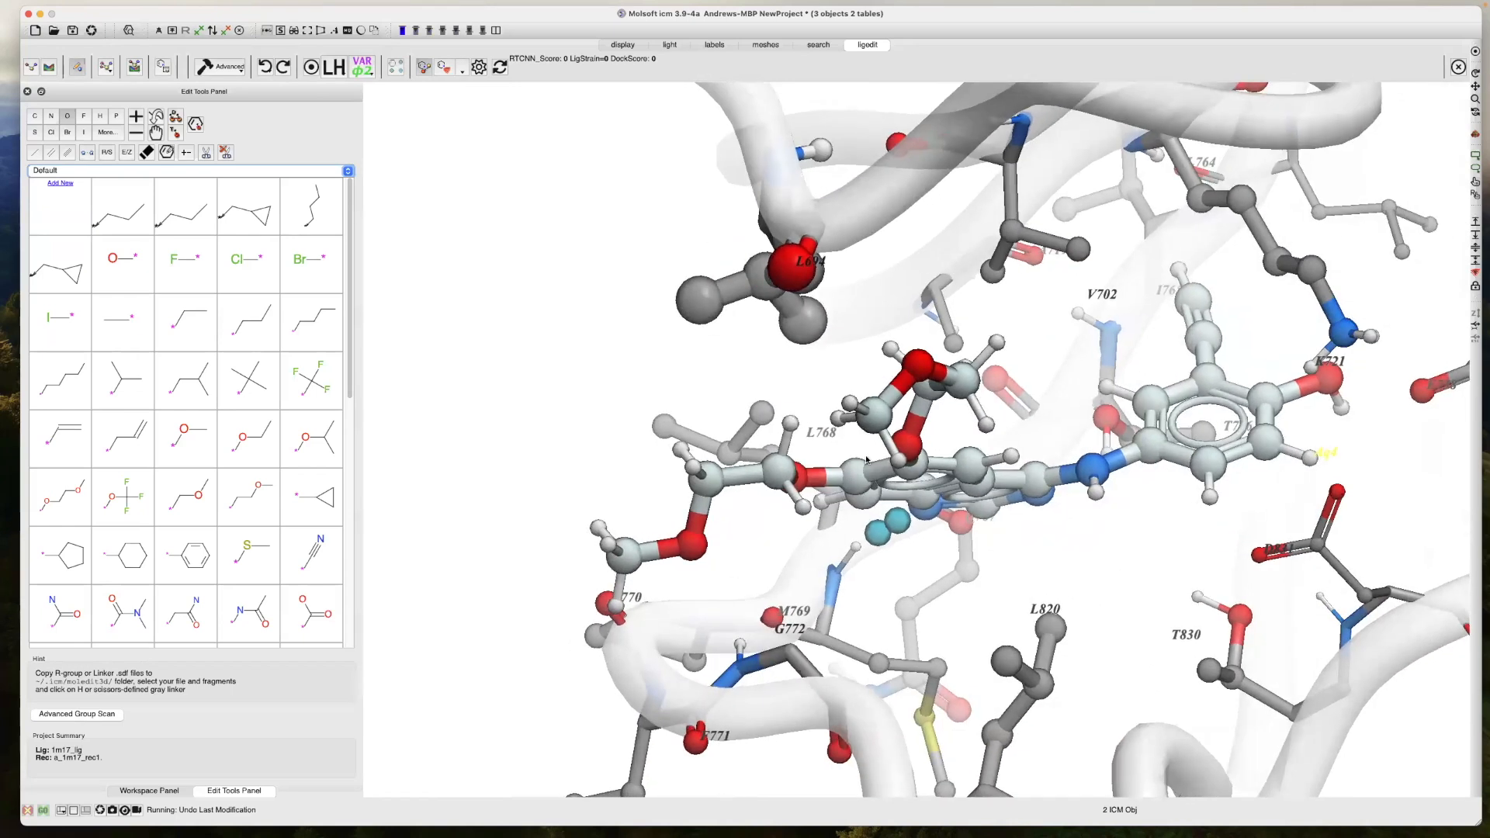
click(107, 67)
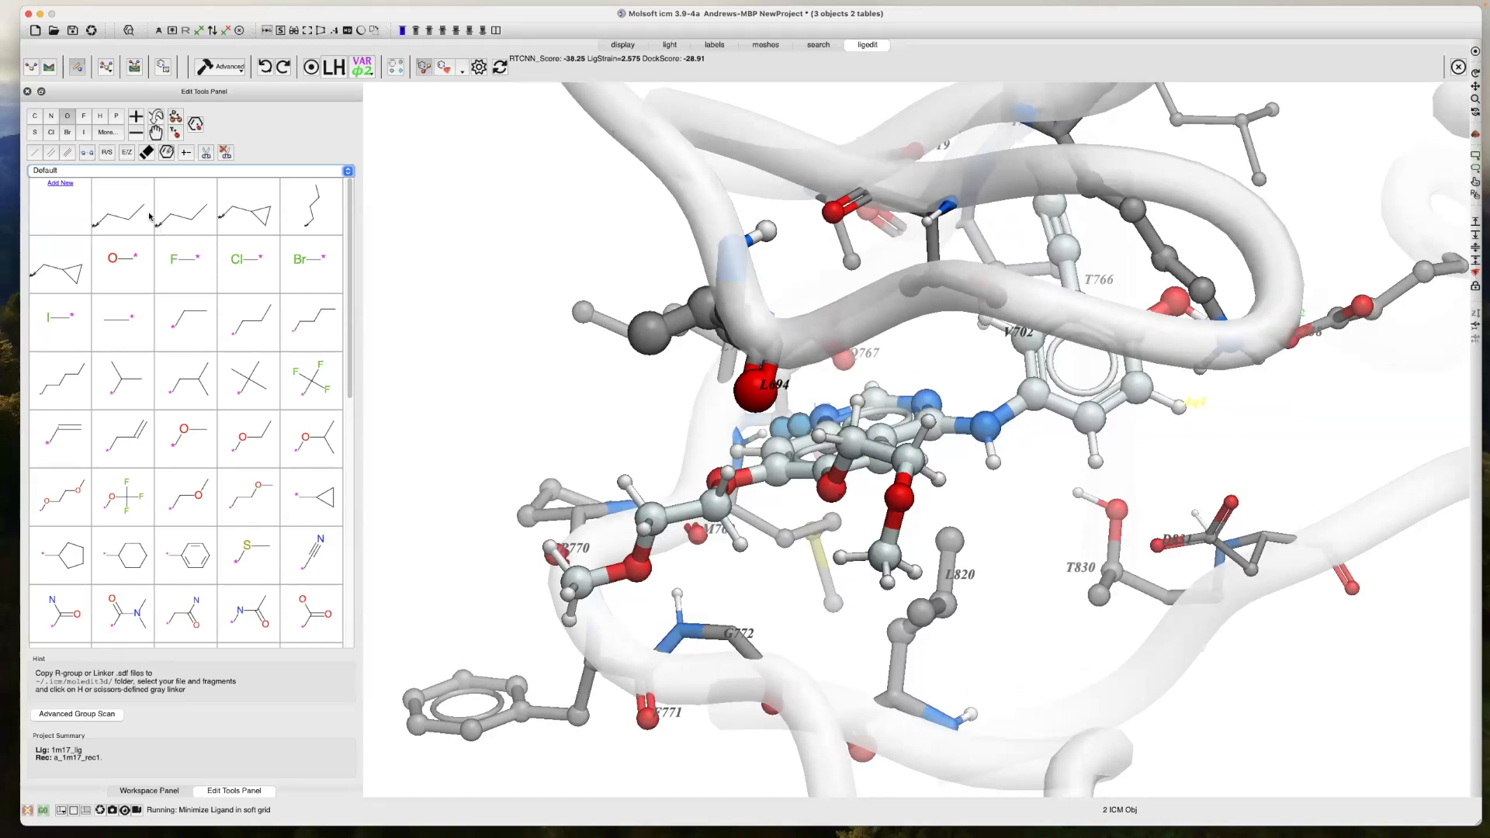
Change the nitrogen linking the phenyl ring to the quinazoline core to sulfur and then to oxygen
click(34, 133)
click(982, 427)
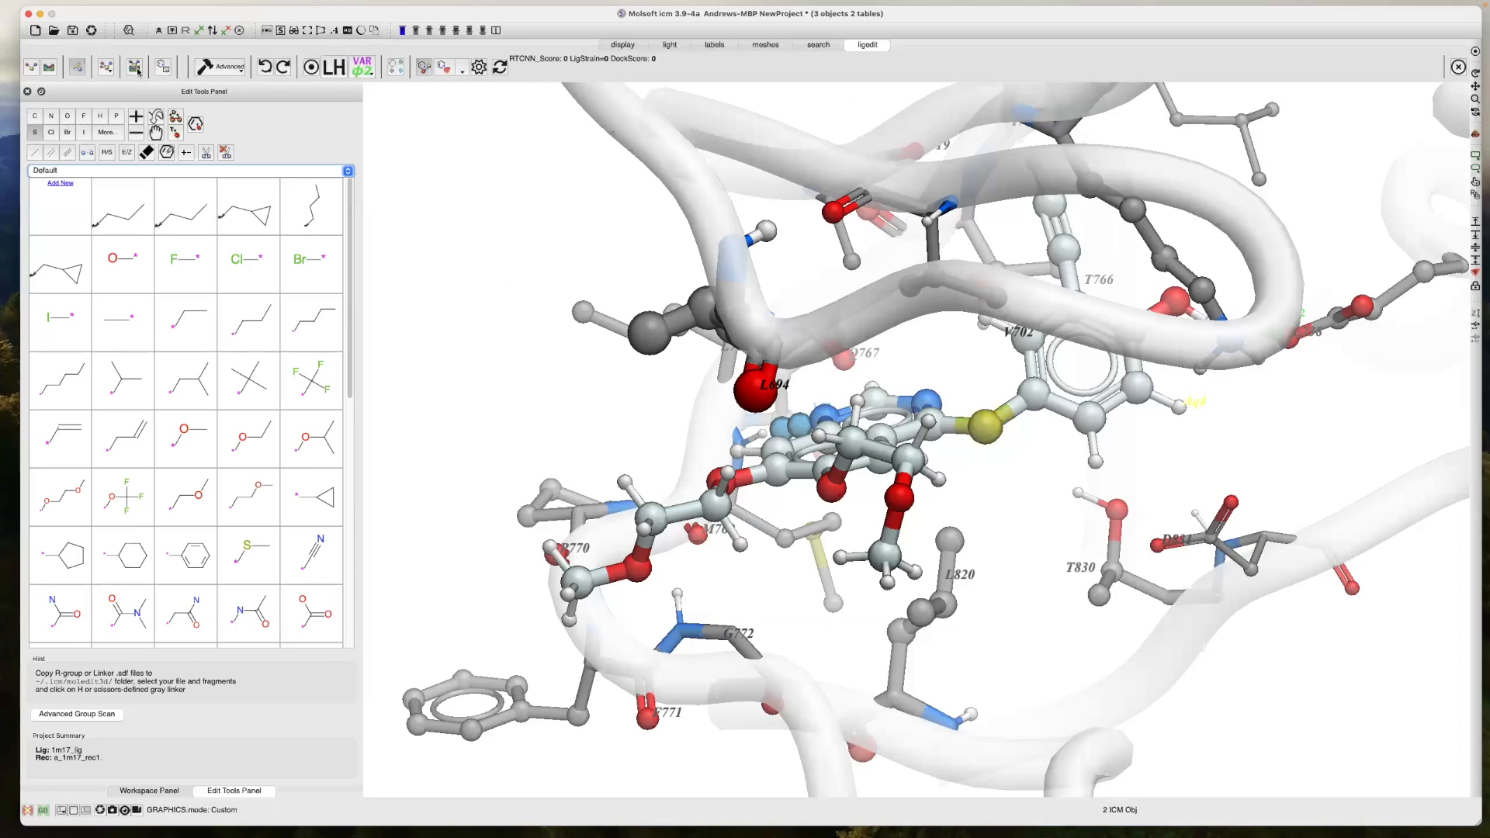
click(68, 118)
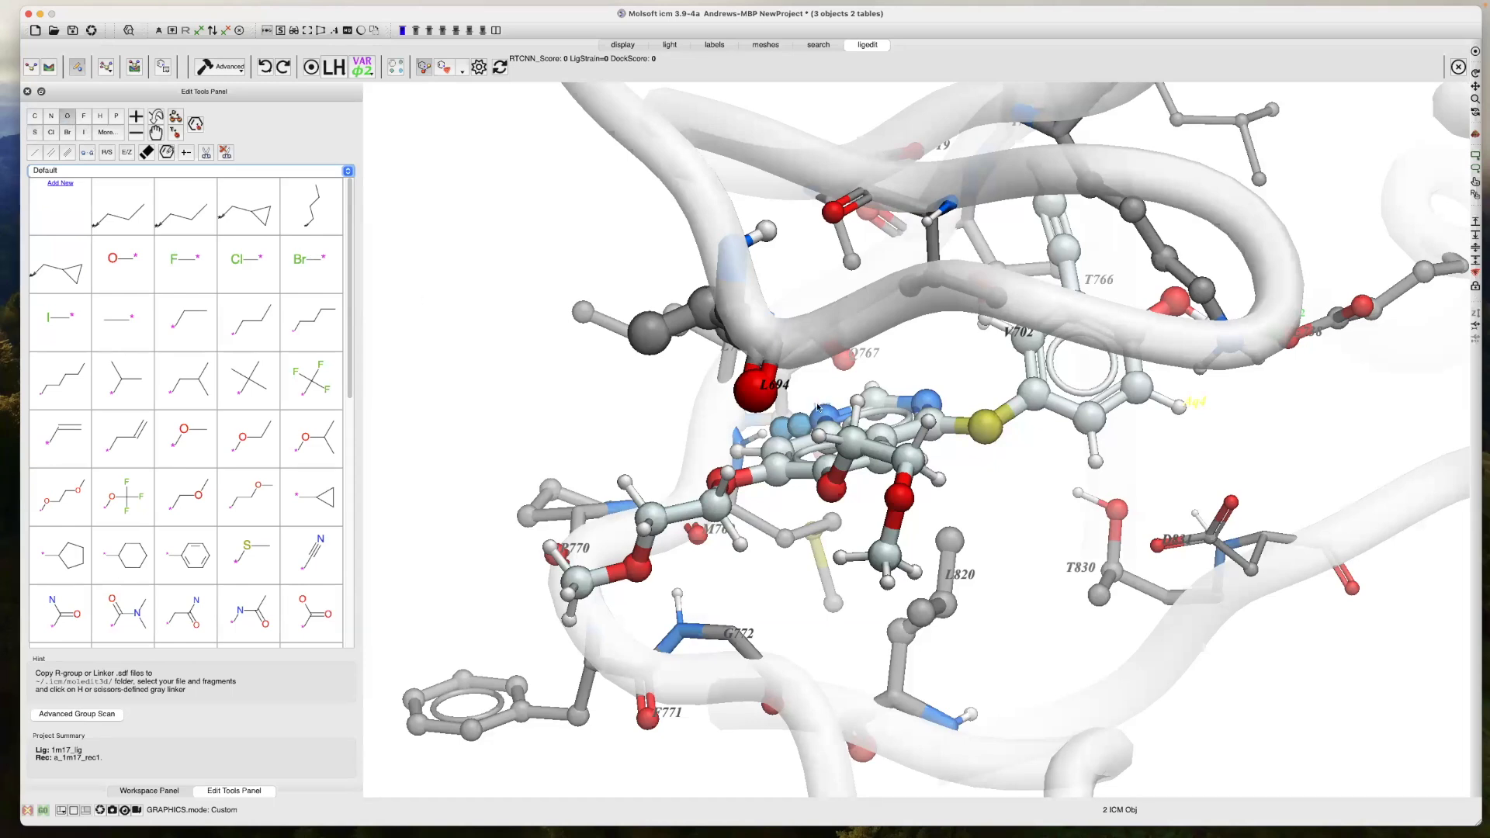
click(984, 436)
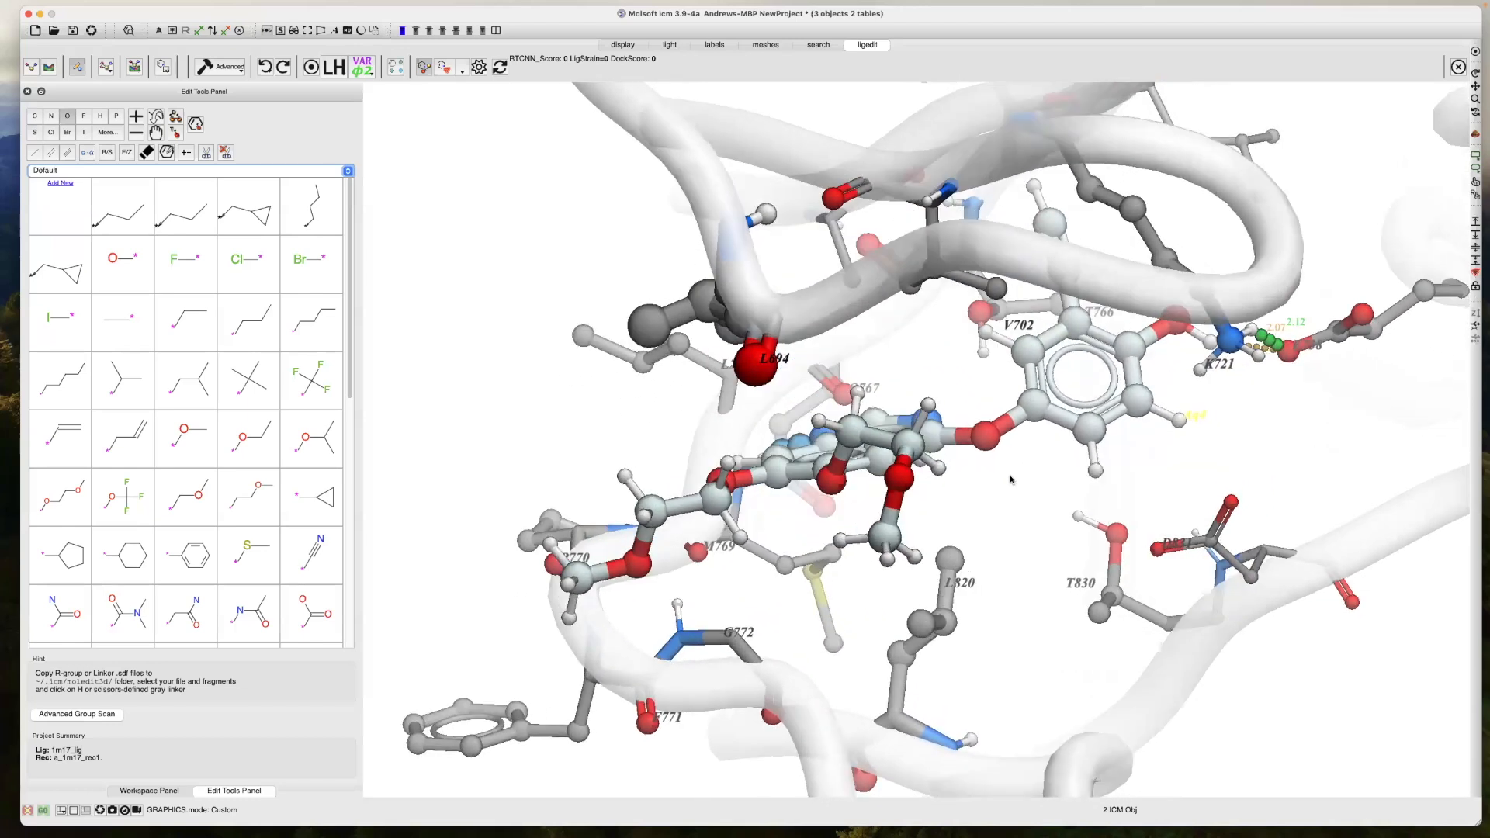
Undo the linker atom changes and the hydroxyl addition to restore the original ligand
click(265, 67)
click(265, 68)
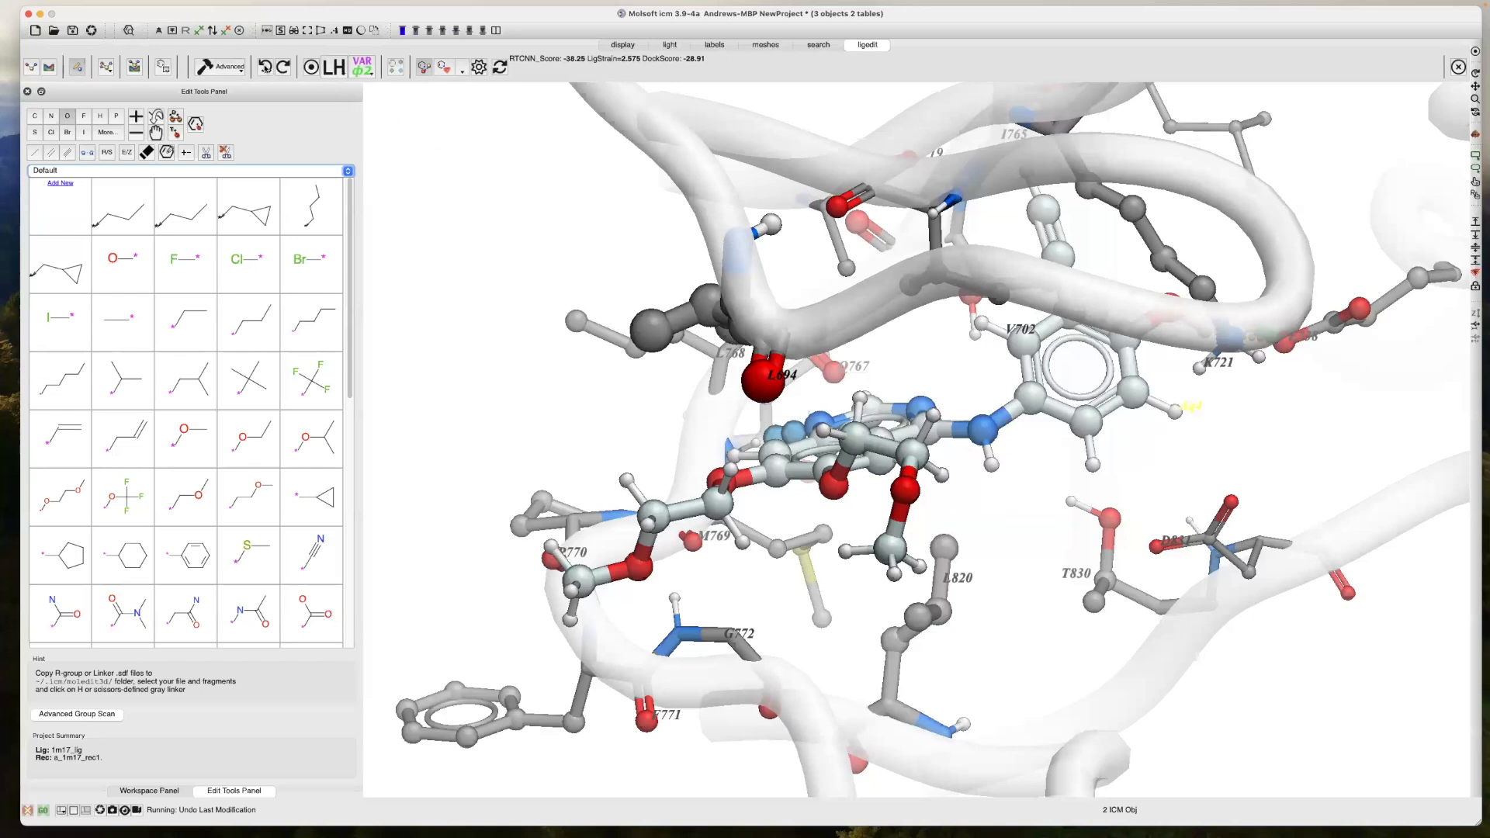
click(264, 68)
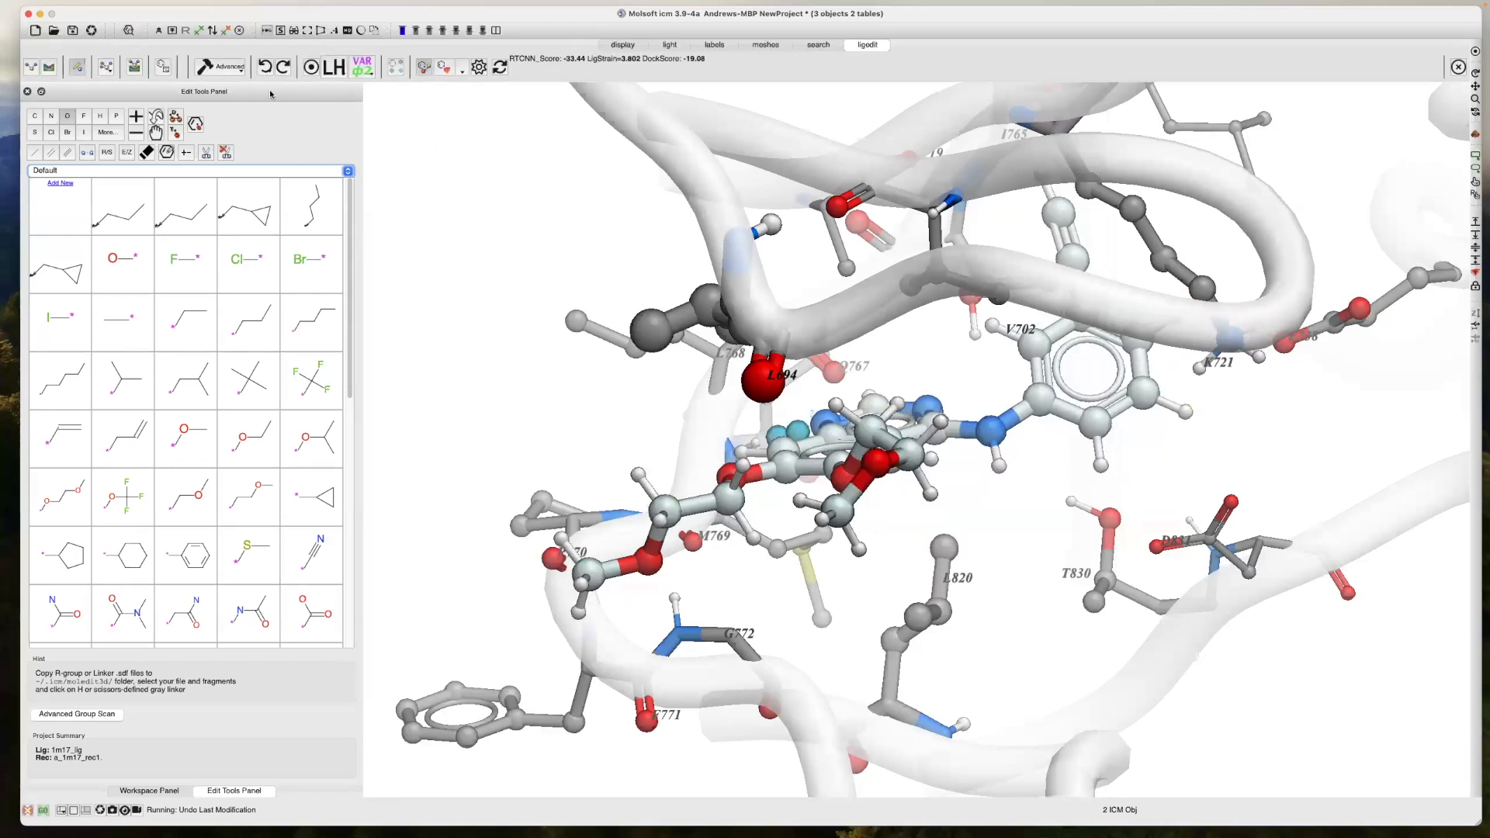
Display the g_recPocketSurface mesh of 1m17_rec1 and bring the quinazoline nitrogens near L768 into view
drag(532, 426, 607, 426)
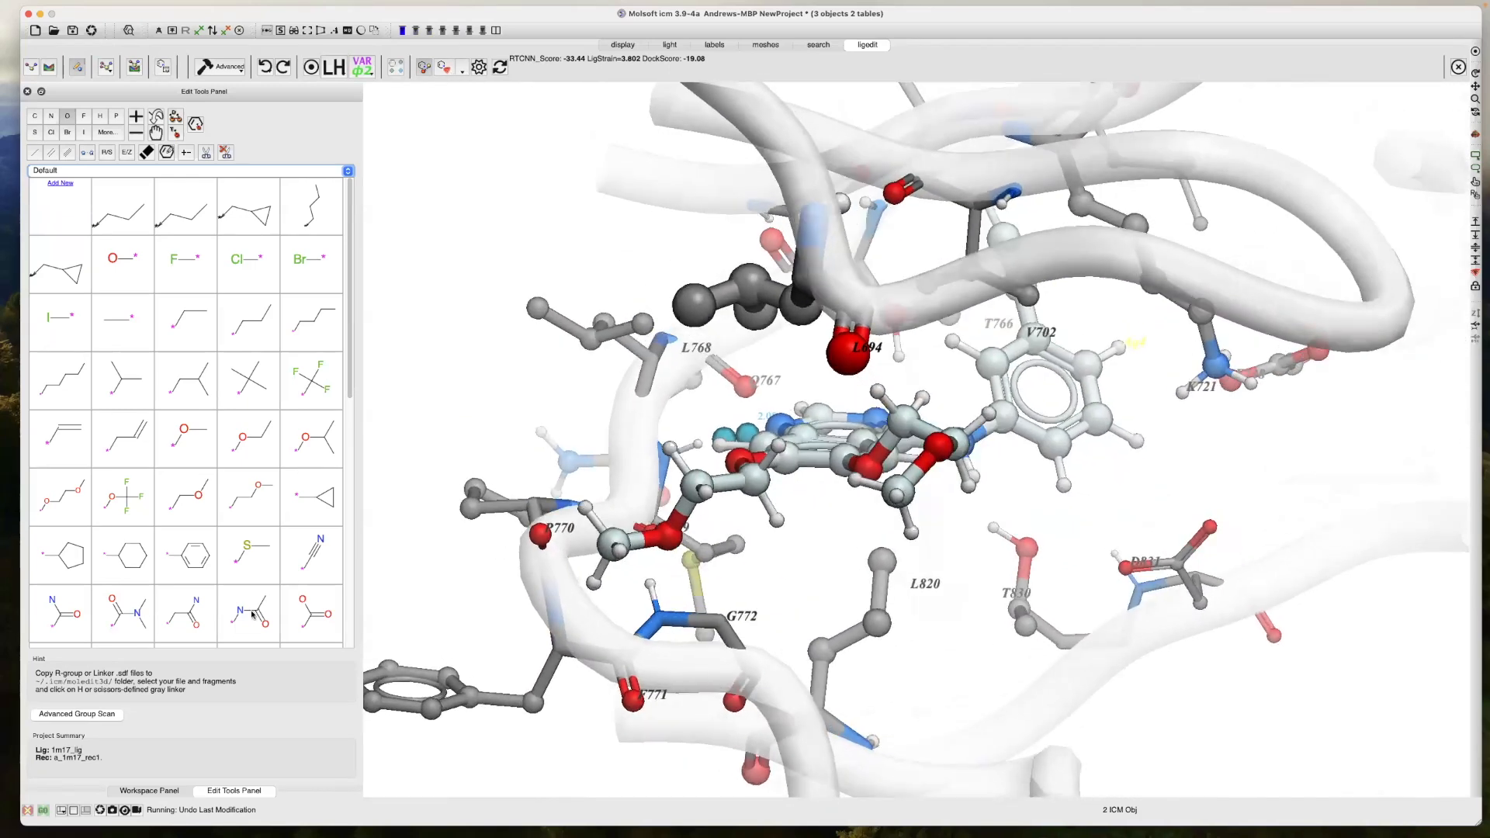
click(149, 792)
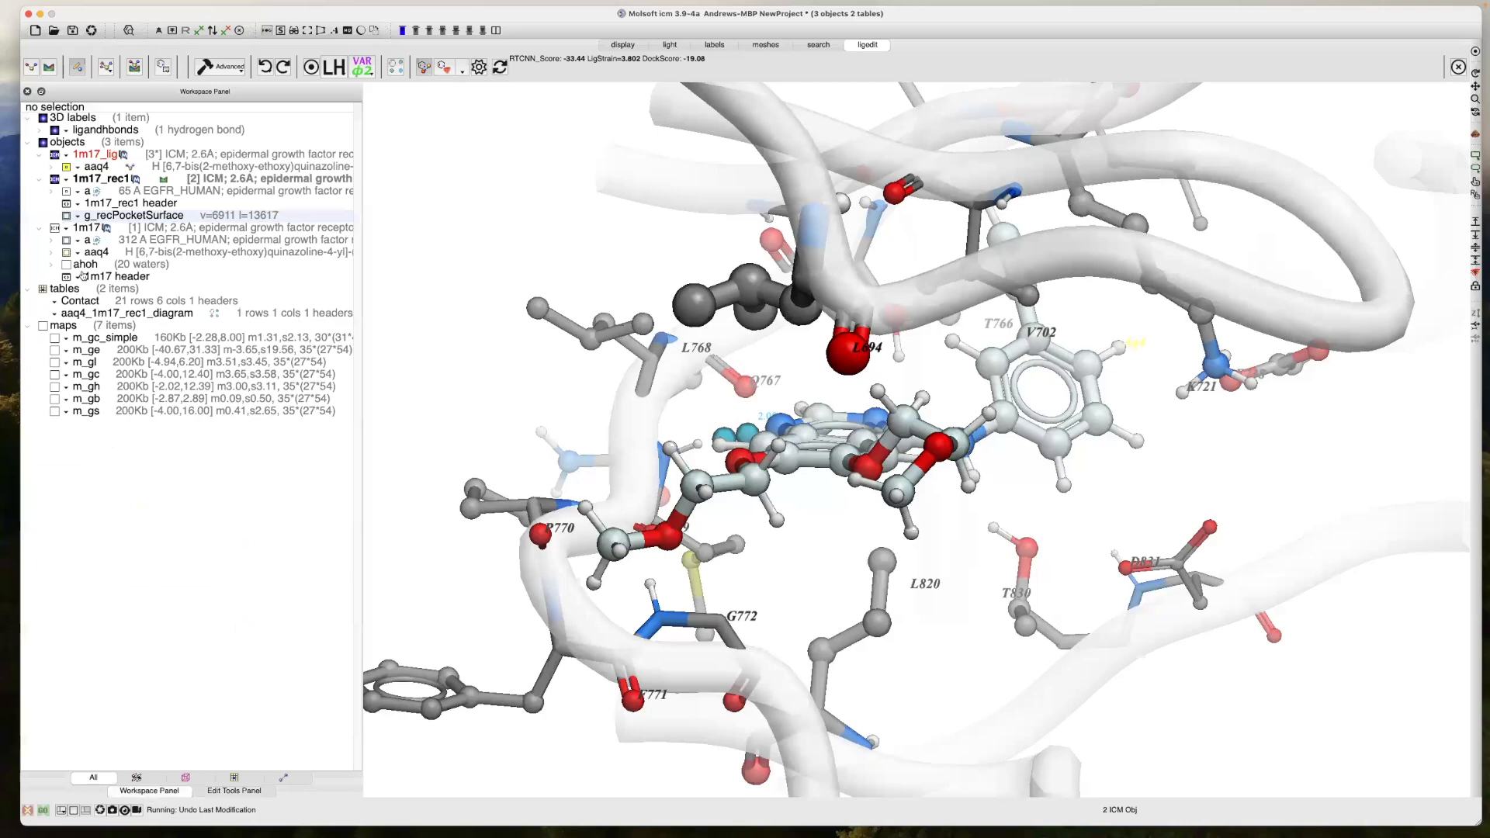
click(65, 216)
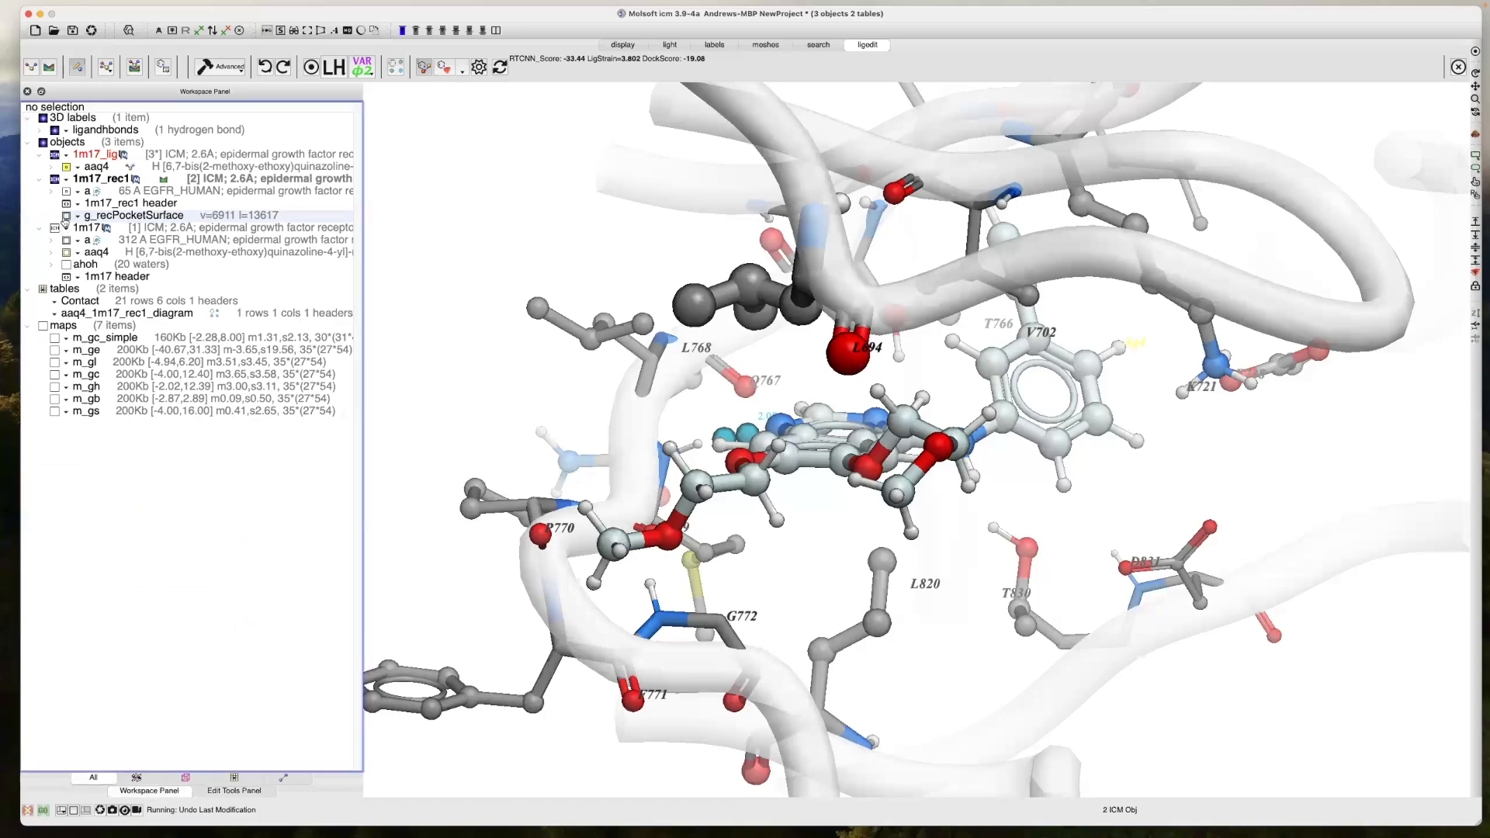
drag(486, 416, 557, 450)
drag(572, 484, 682, 357)
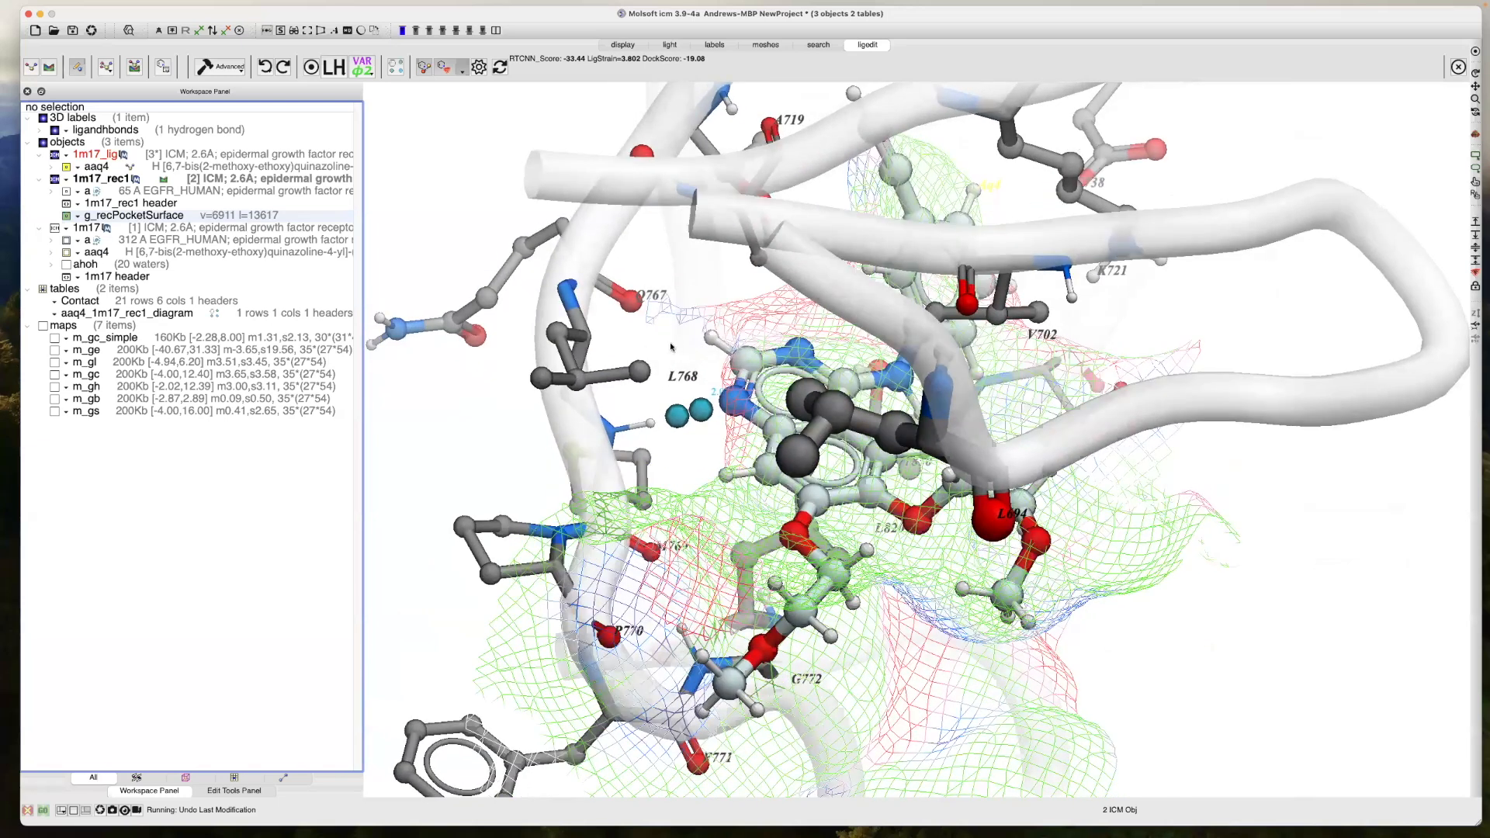
Attach the four-carbon chain fragment at the quinazoline hydrogen near L768 and display the atomic energy circles on the ligand
click(231, 791)
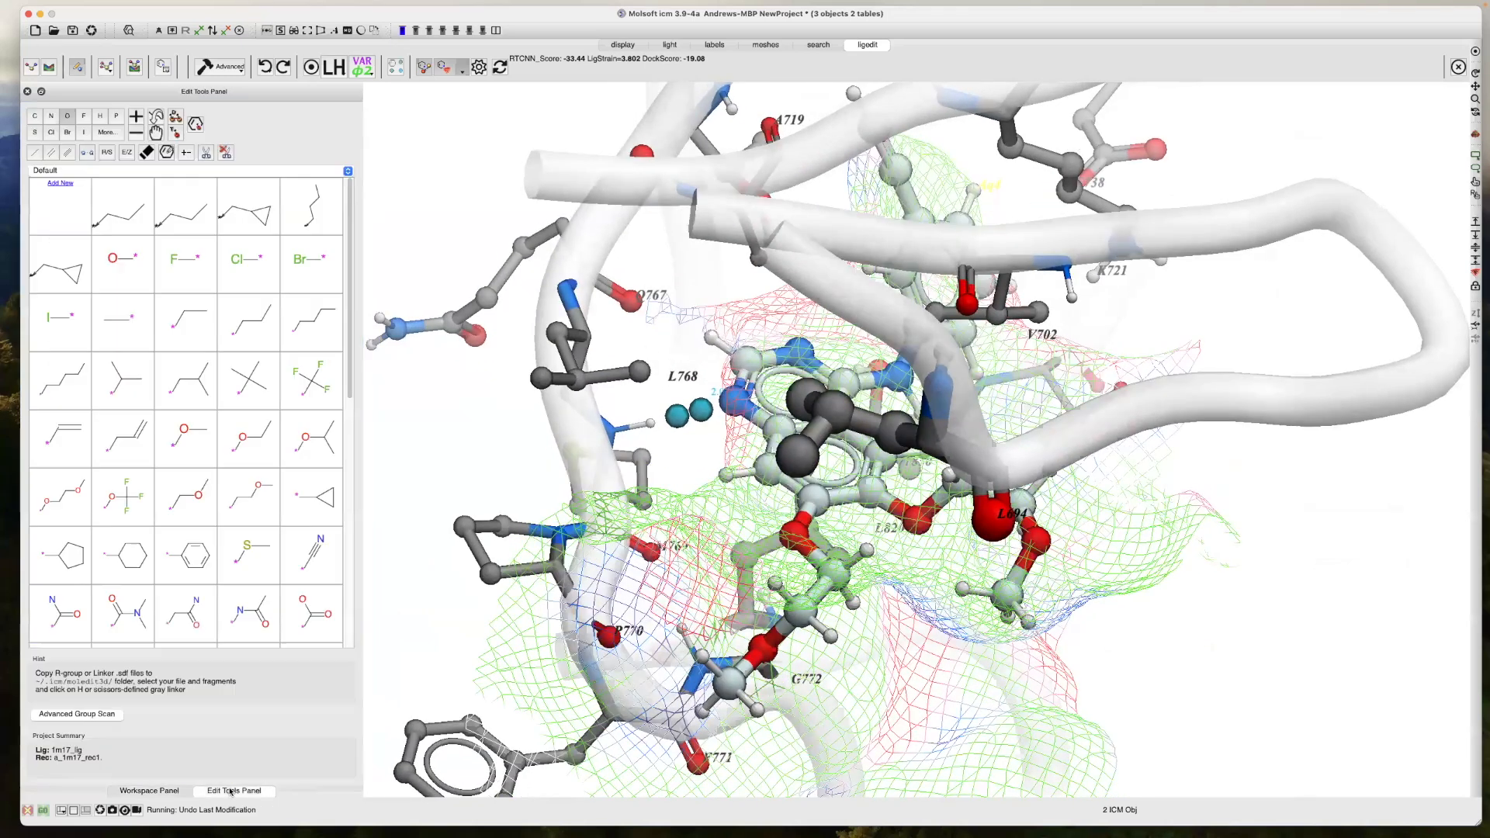
click(317, 209)
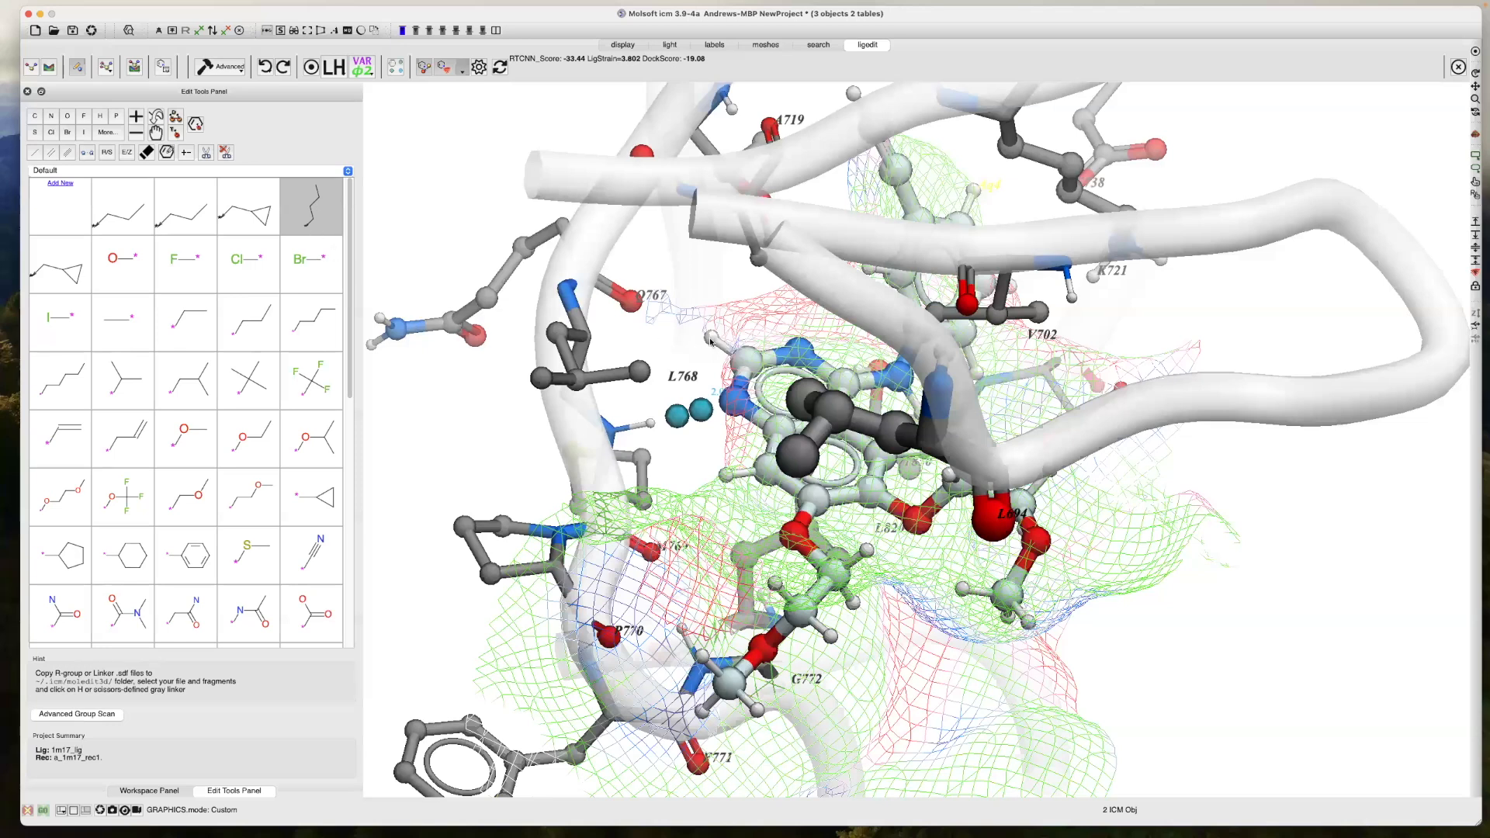
click(711, 340)
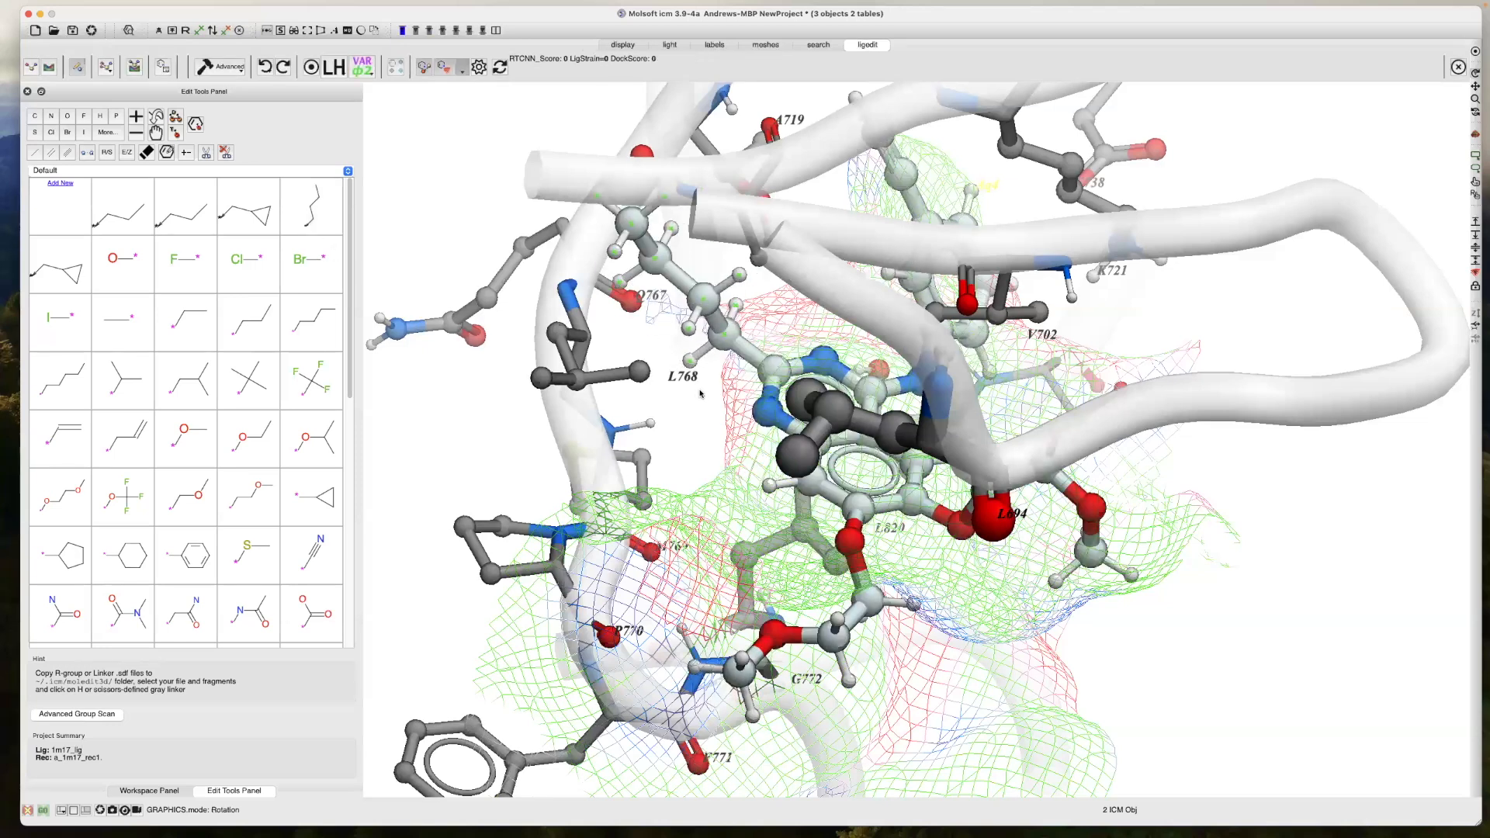
click(480, 67)
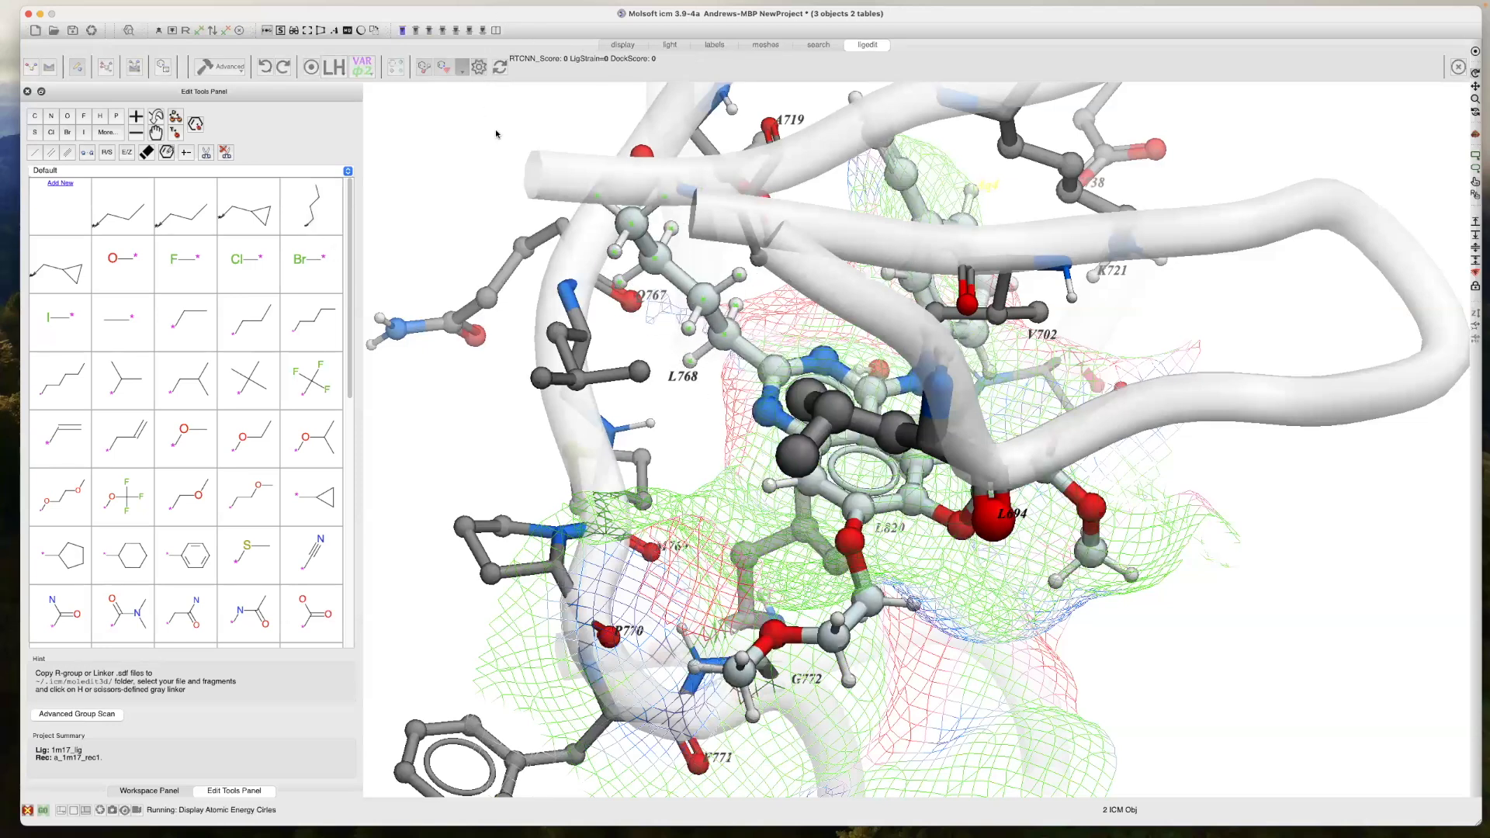
drag(692, 425, 642, 231)
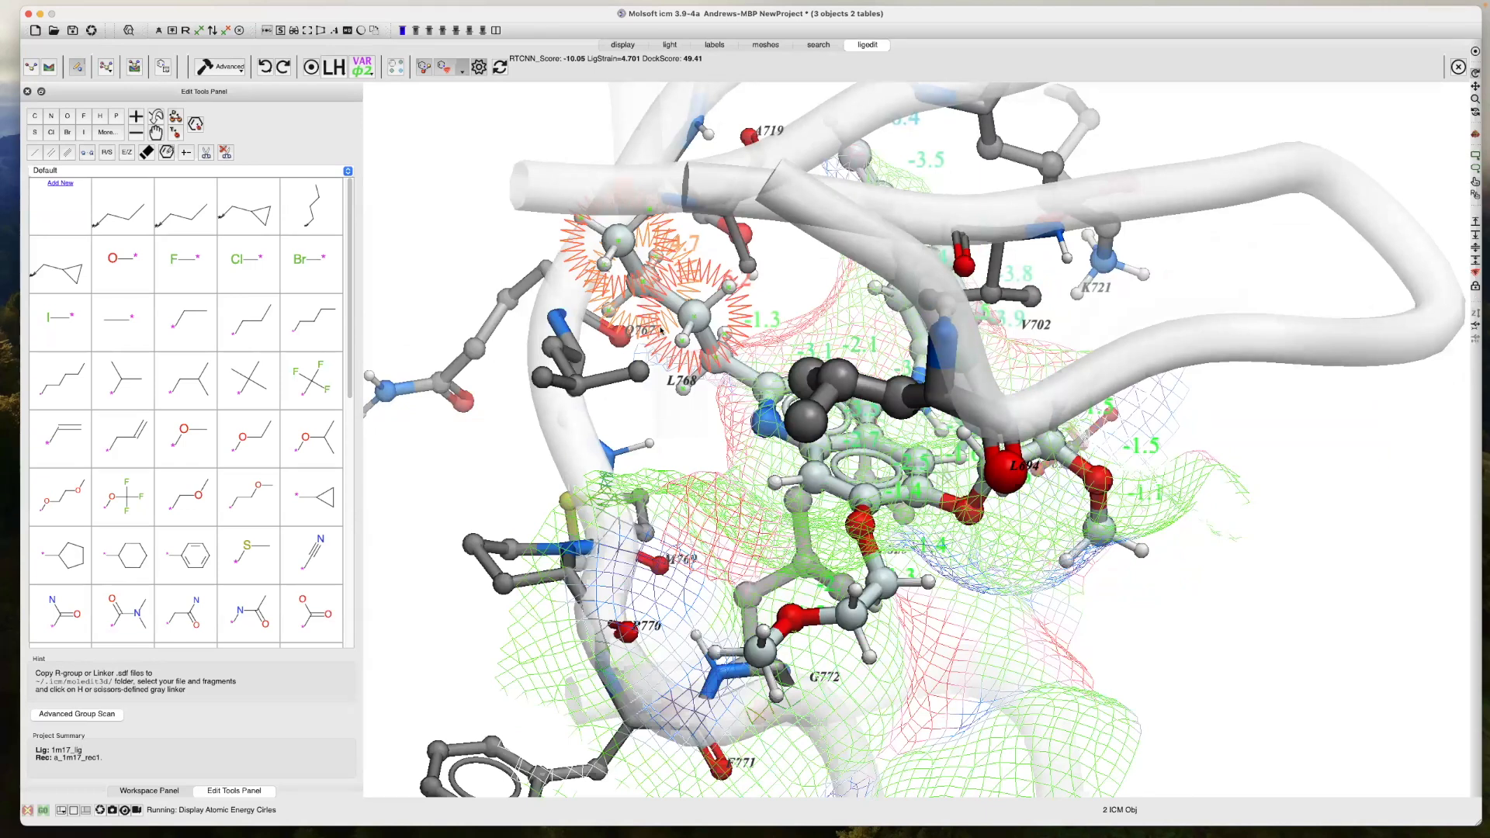
Undo the attachment of the four-carbon chain to the ligand and hide the g_recPocketSurface mesh of 1m17_rec1
click(265, 67)
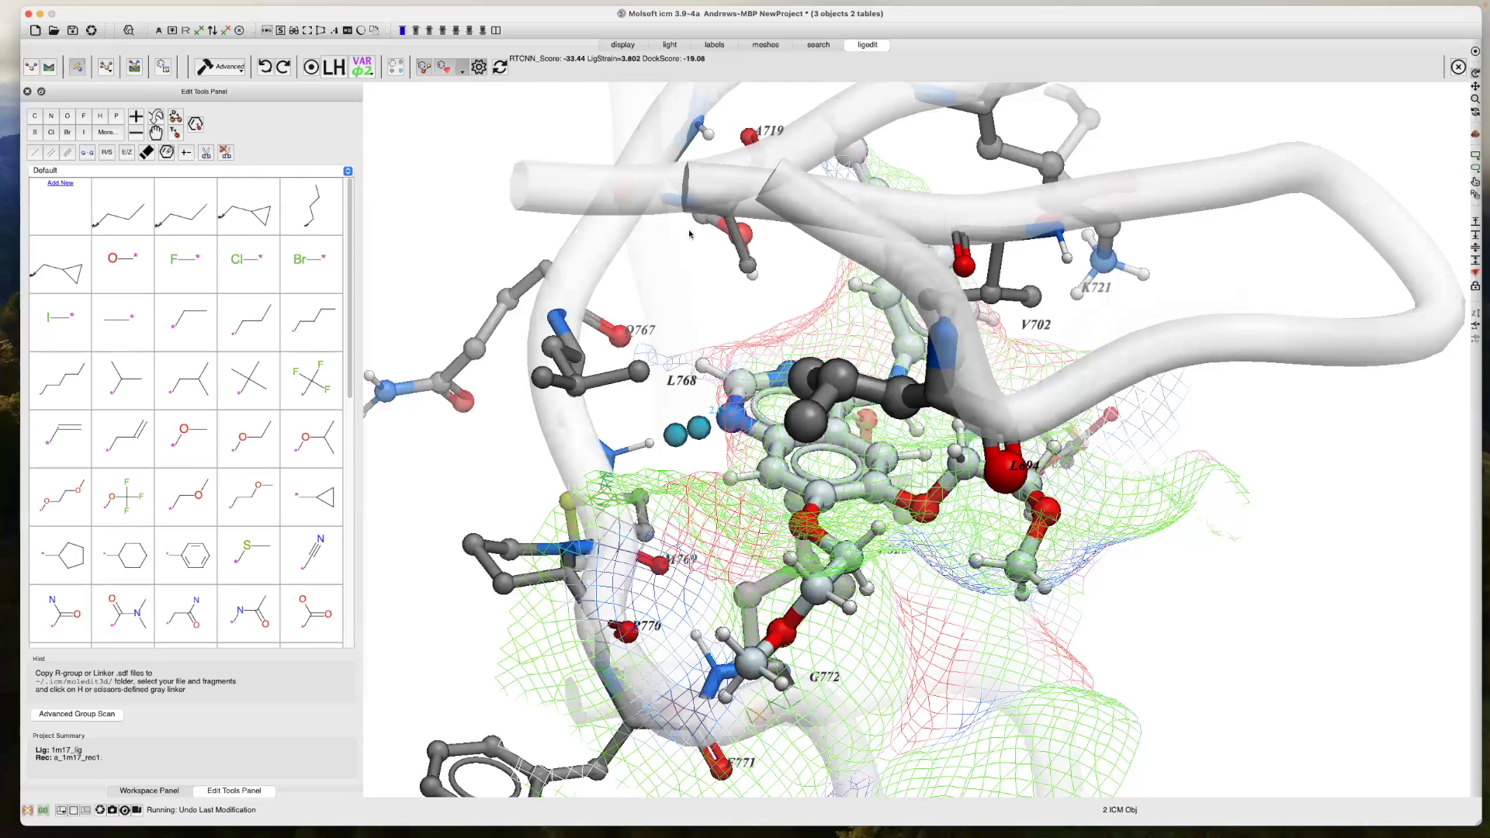
drag(723, 370, 596, 282)
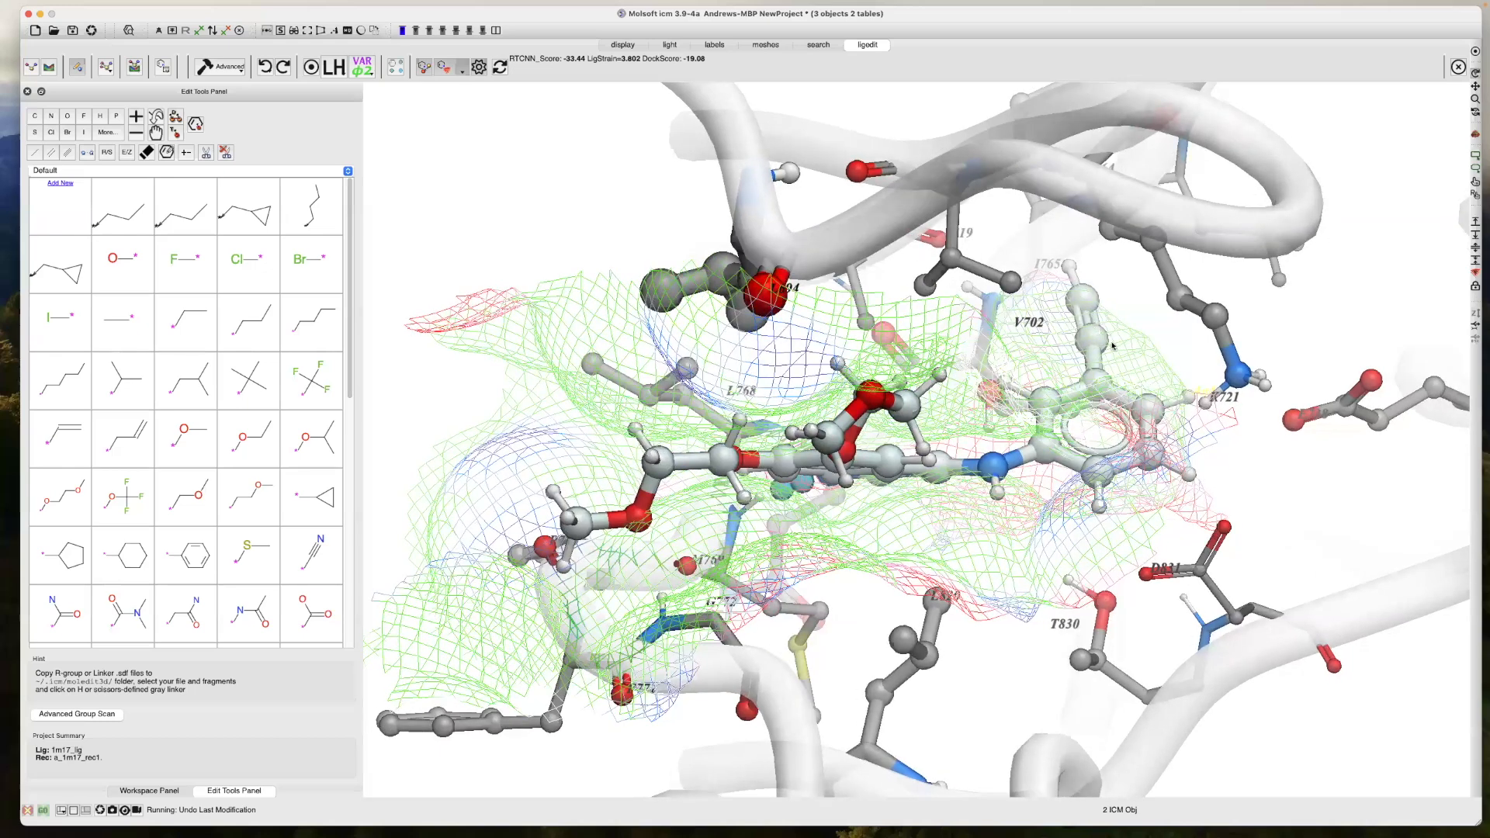
mouse_move(1115, 359)
mouse_down()
mouse_move(1119, 372)
mouse_move(1130, 354)
mouse_up()
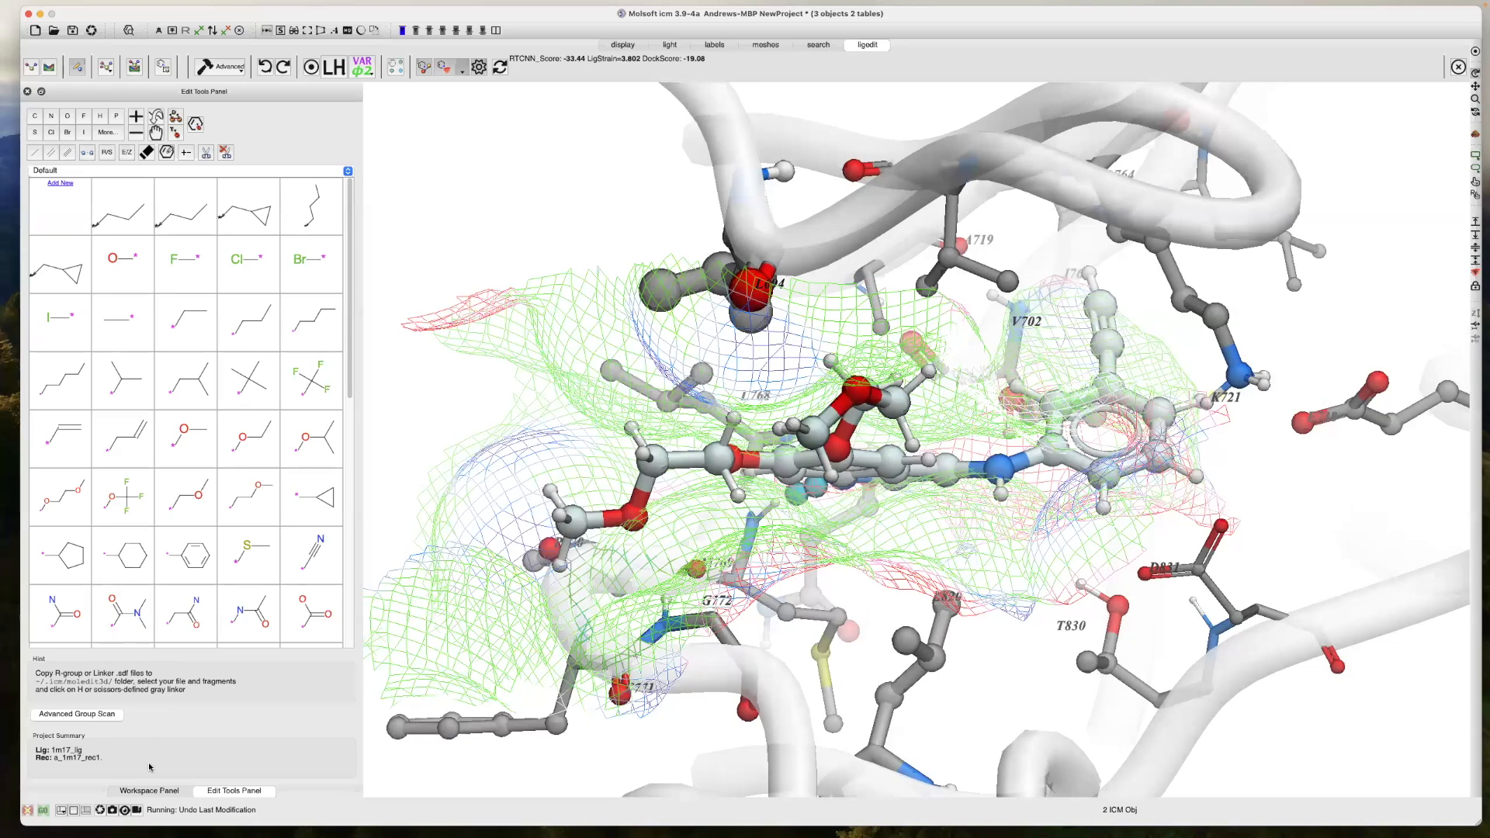
click(147, 791)
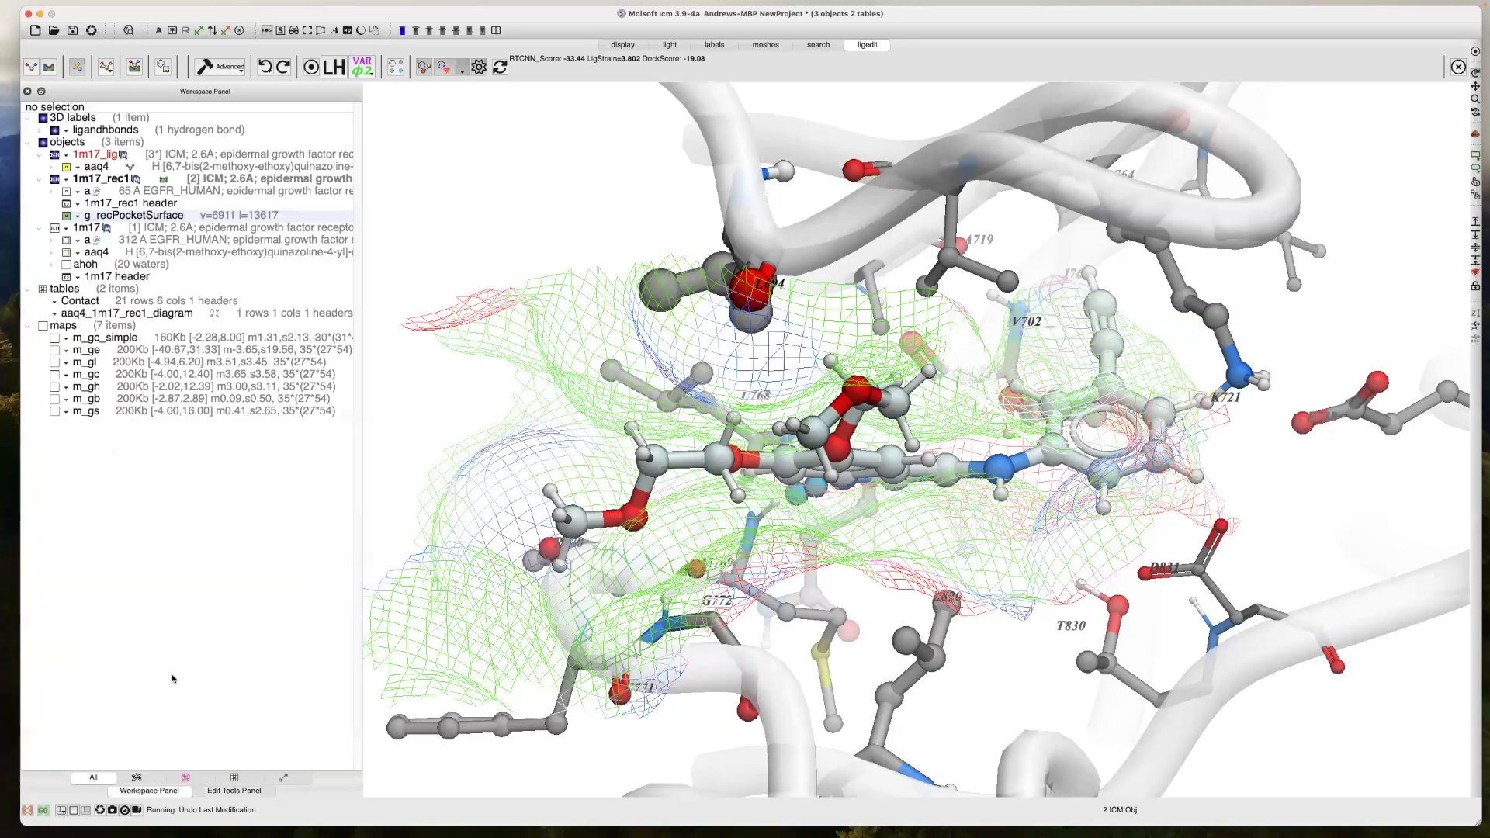
click(66, 215)
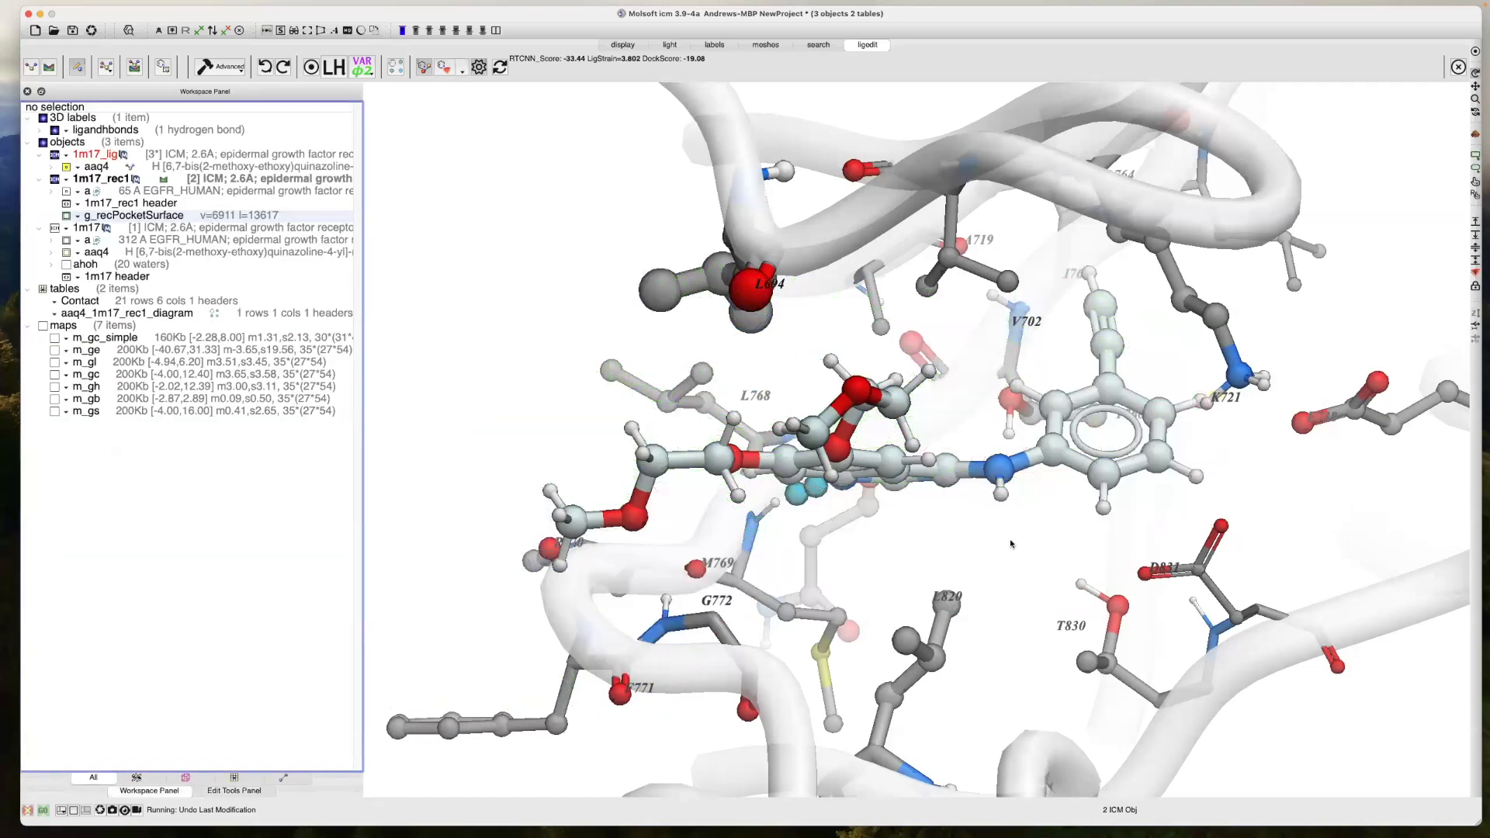
drag(1007, 539, 897, 571)
Delete the ethynyl group from the ligand's phenyl ring
click(249, 793)
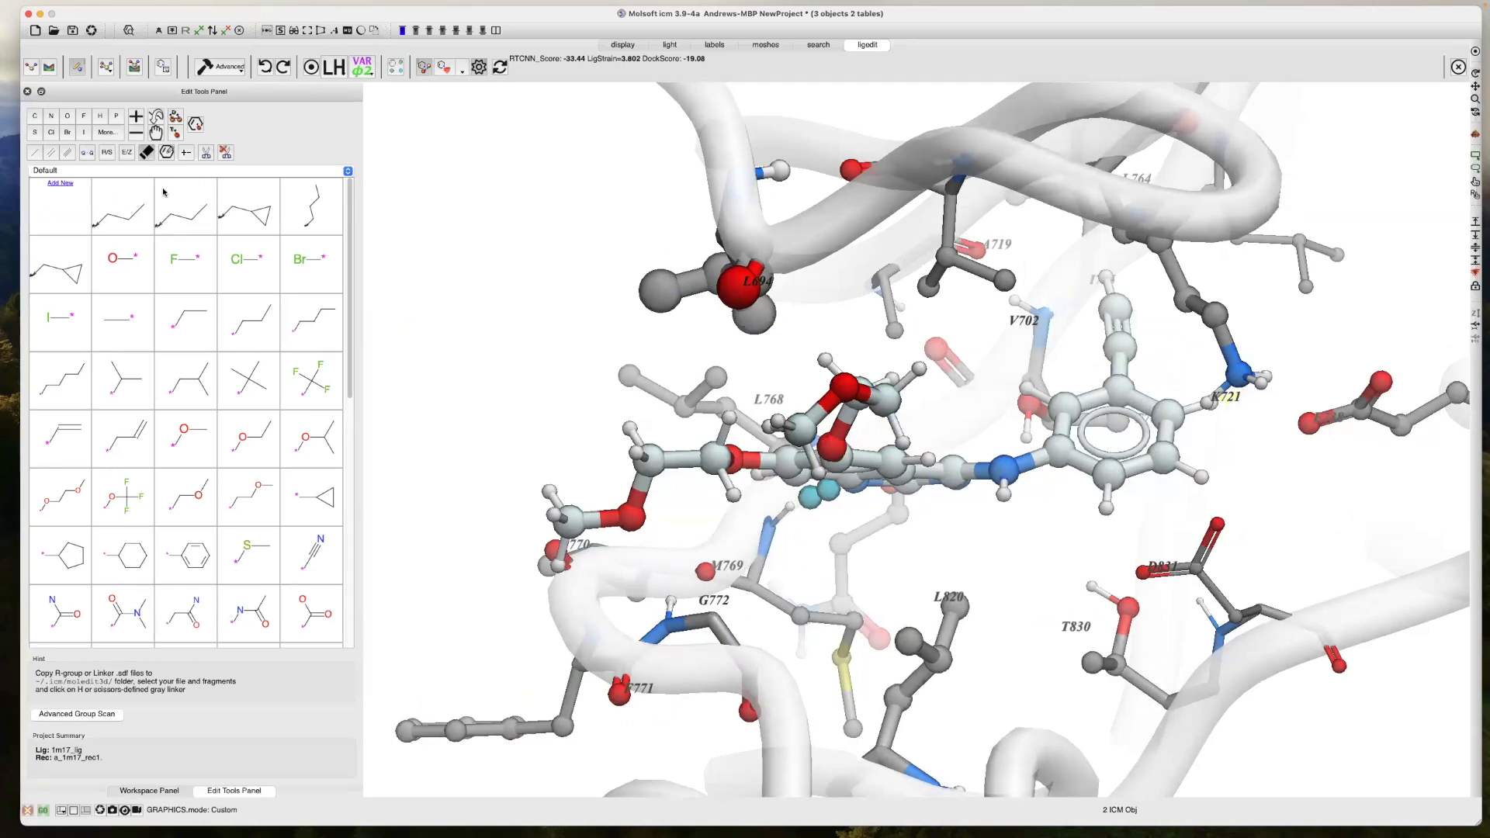
key(ctrl+z)
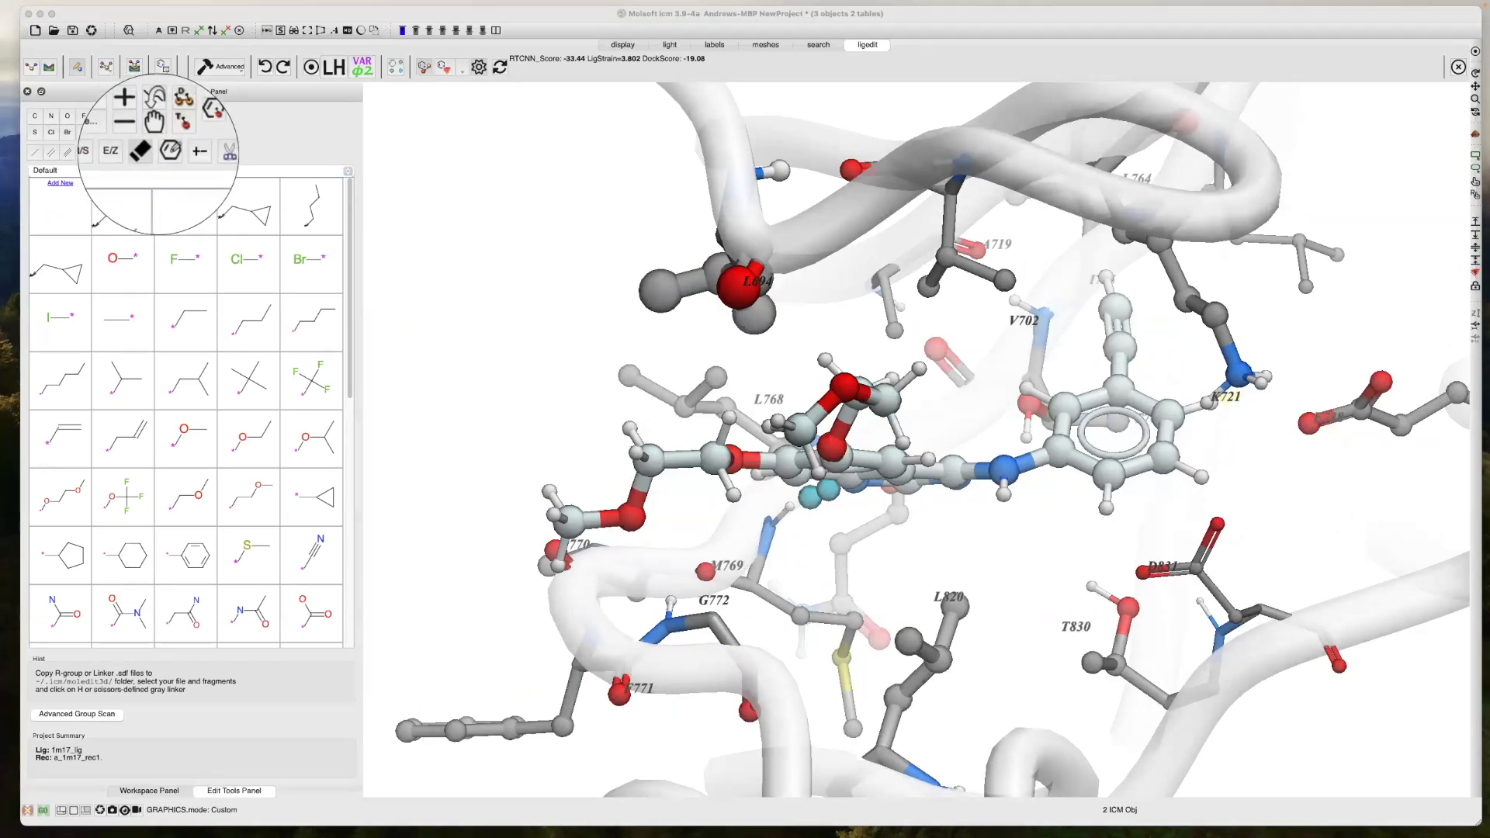
key(Escape)
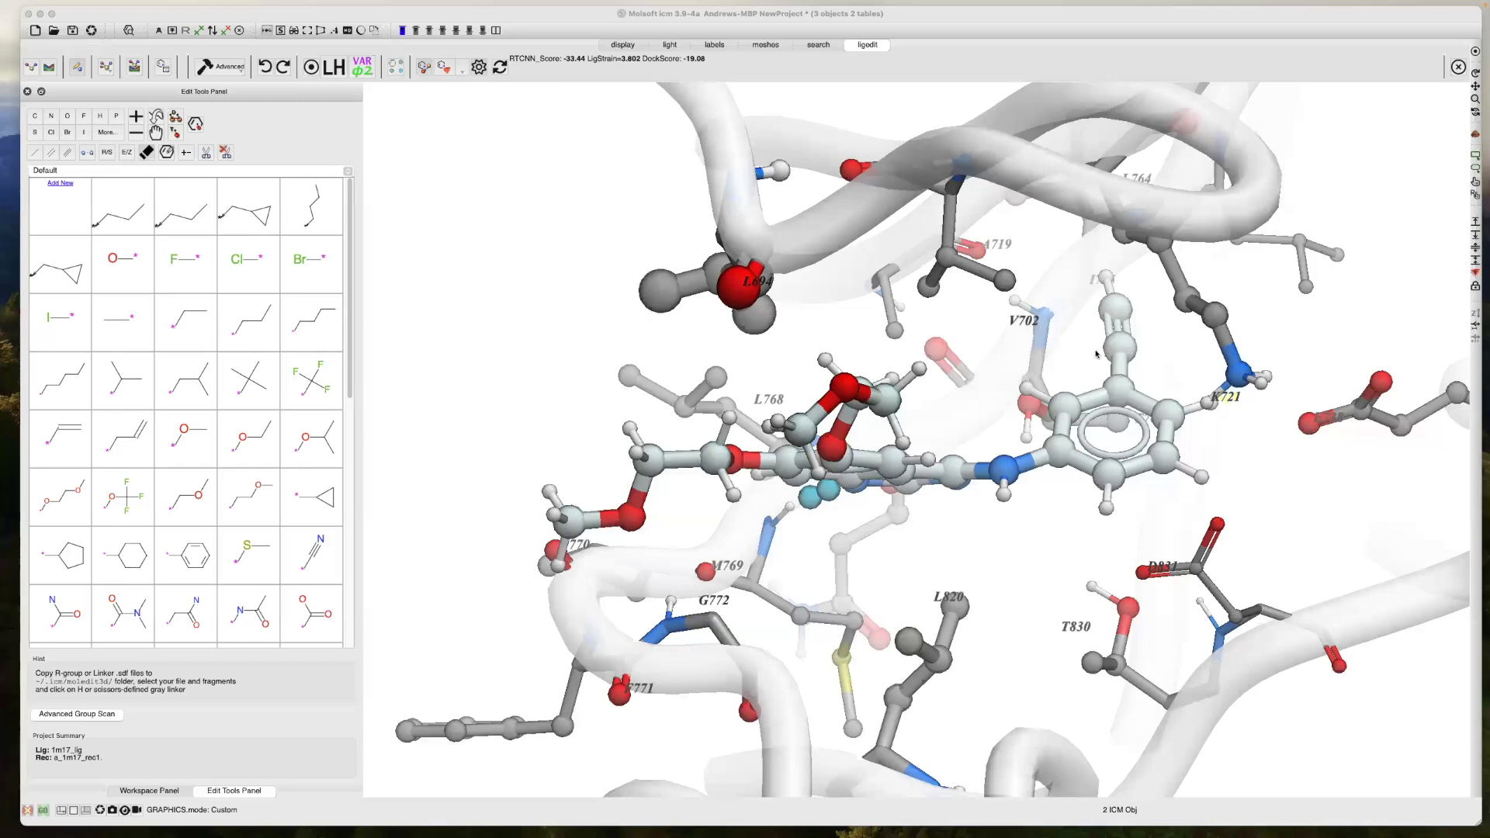
click(1118, 315)
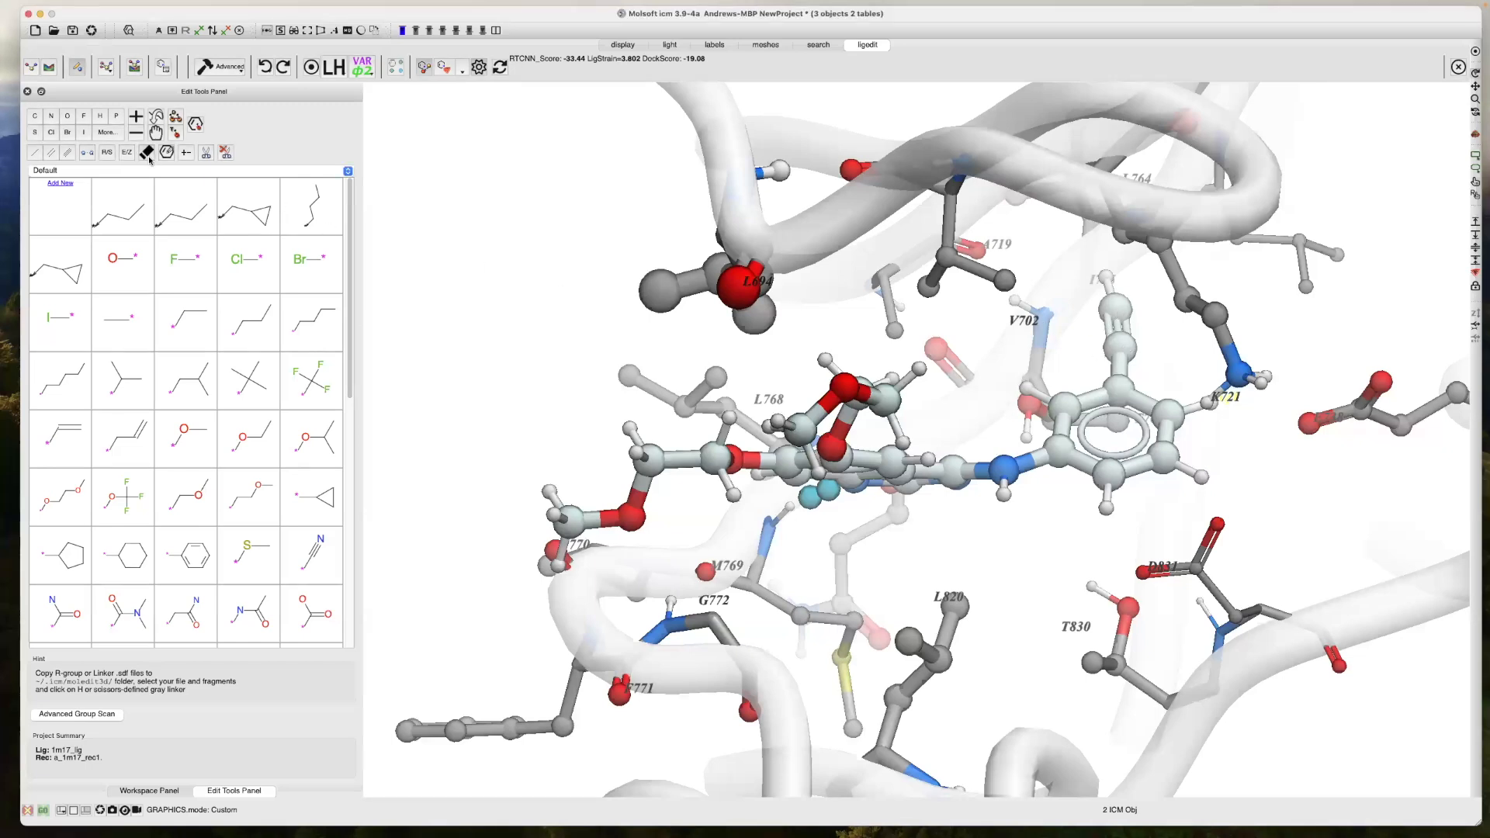
click(1115, 309)
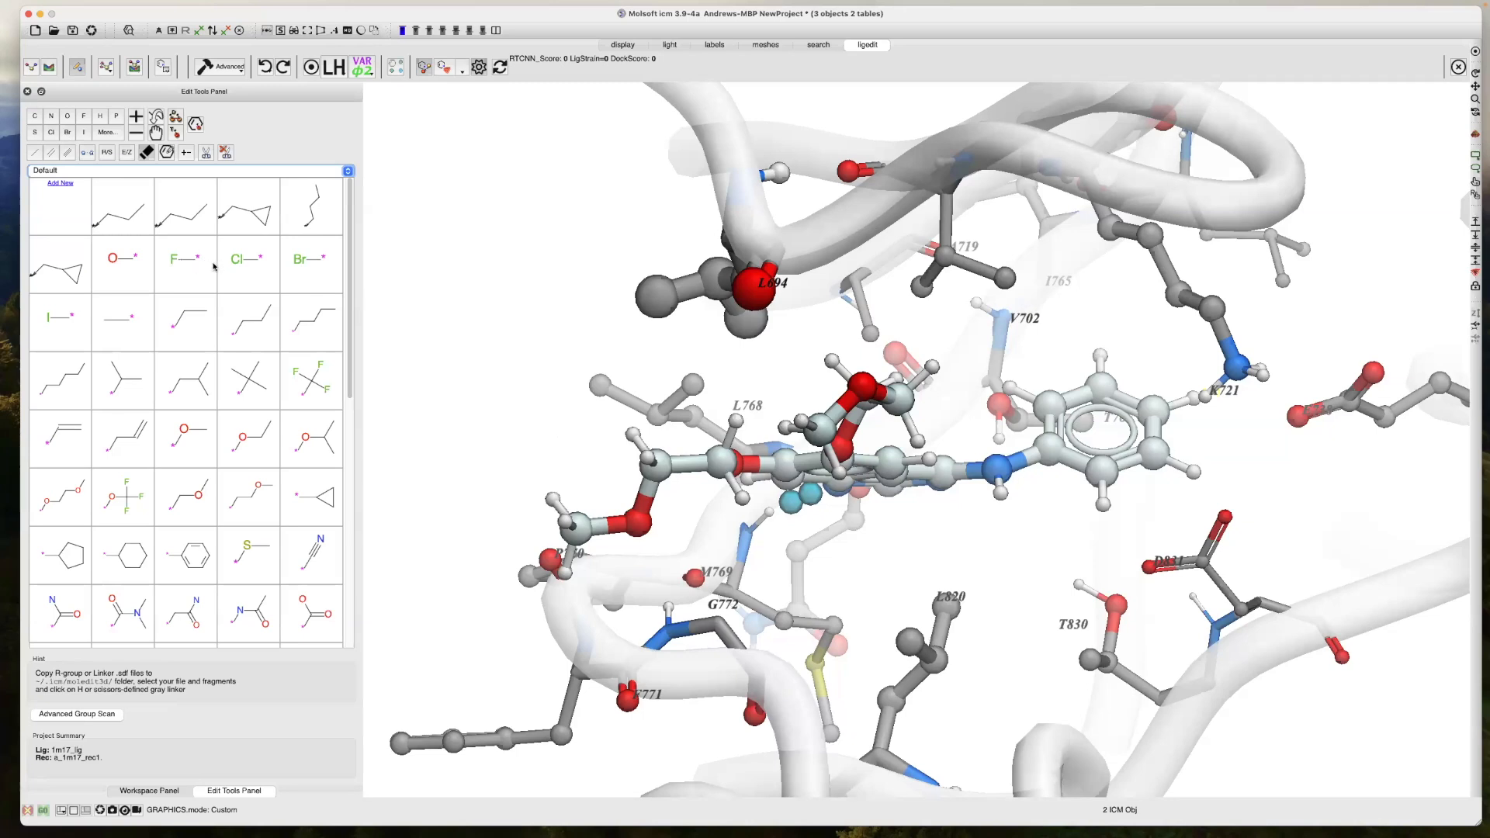
Run a group scan with the F, Cl, Br, I and three sulfonyl-containing fragments at the phenyl hydrogen that replaced the ethynyl group
click(184, 273)
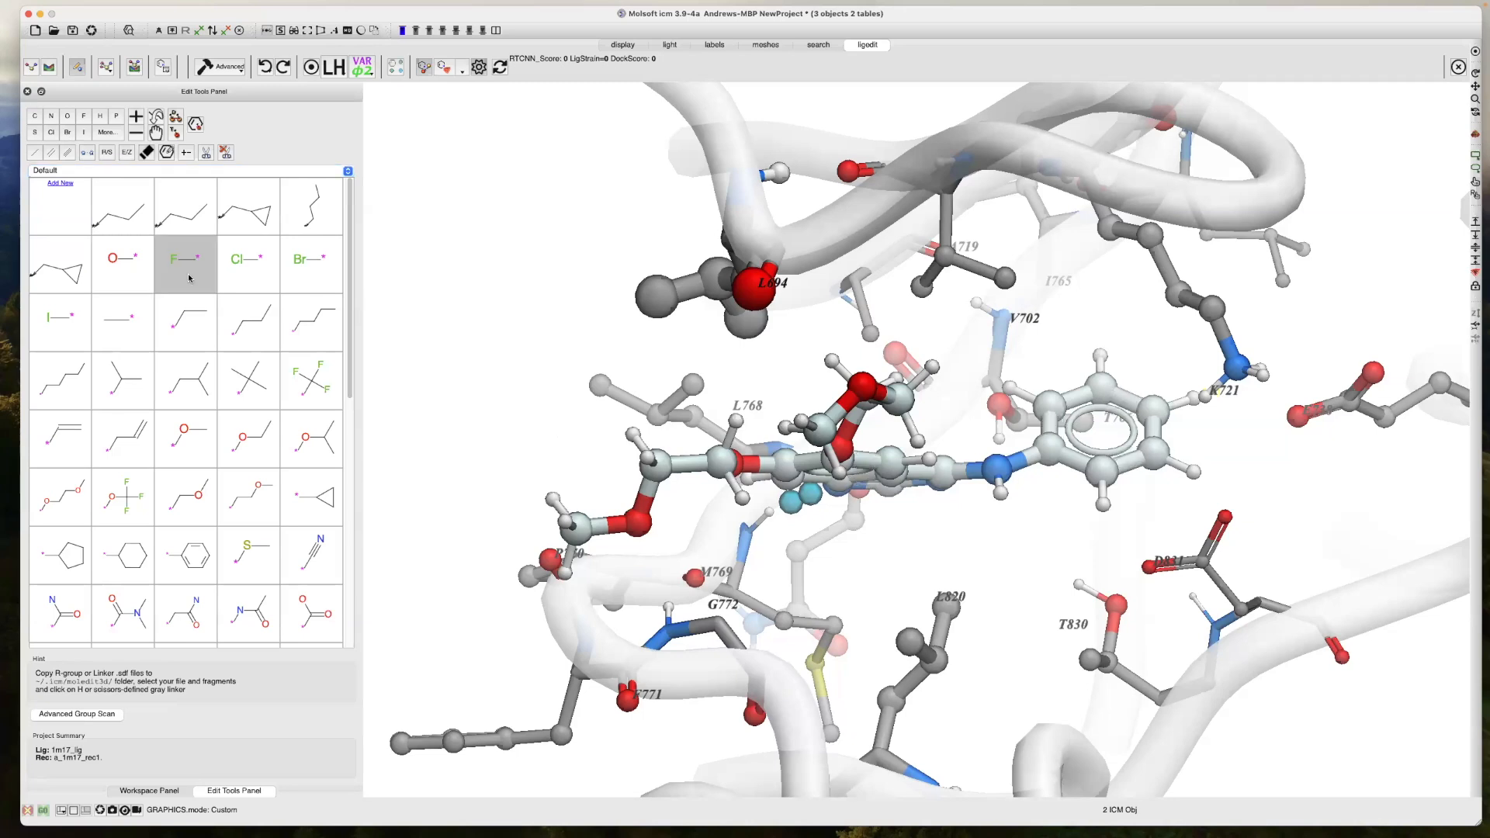
click(236, 281)
click(290, 282)
click(65, 305)
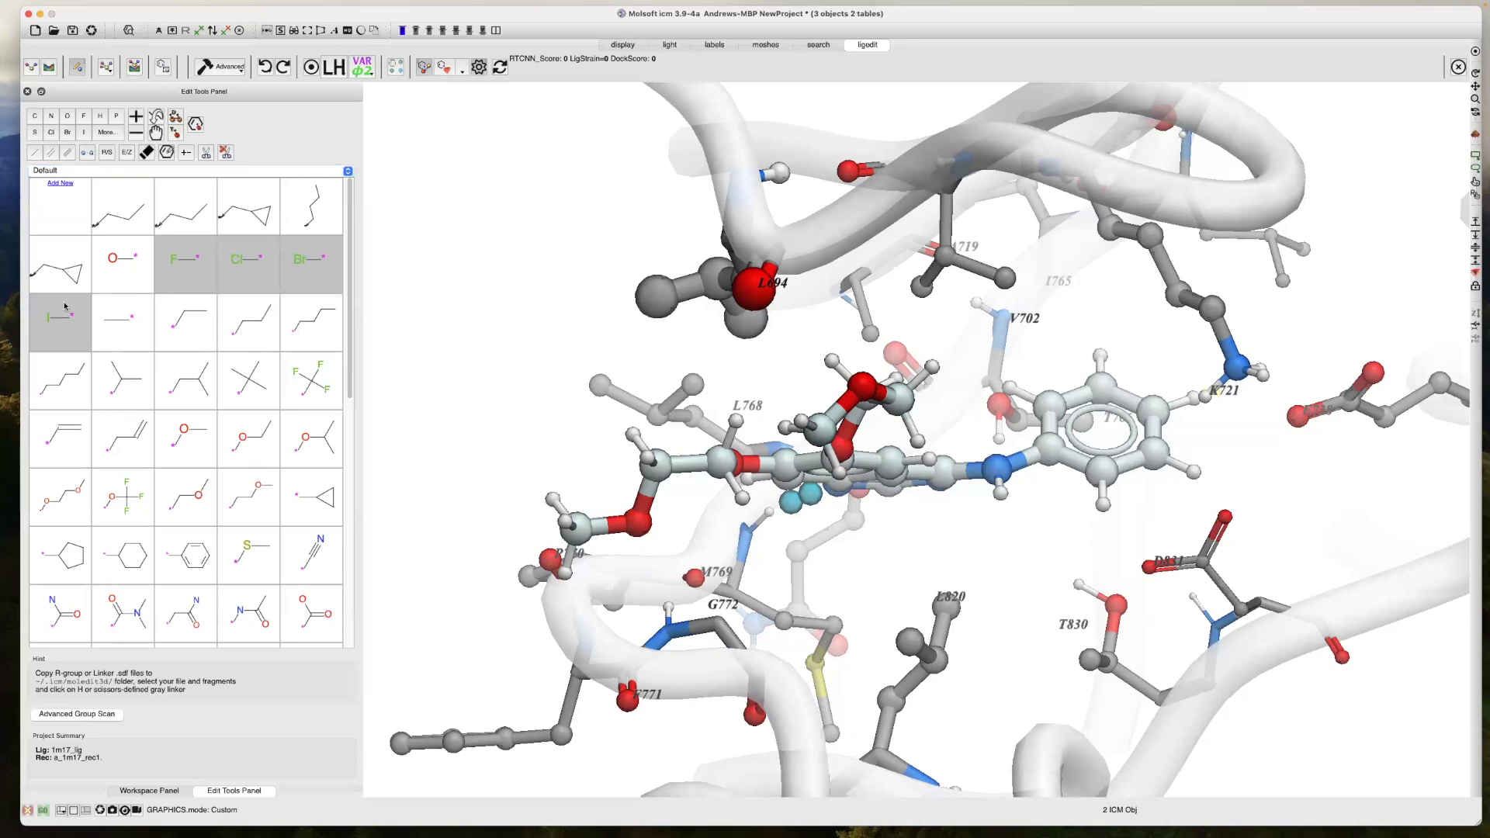
scroll(89, 343, down, 1)
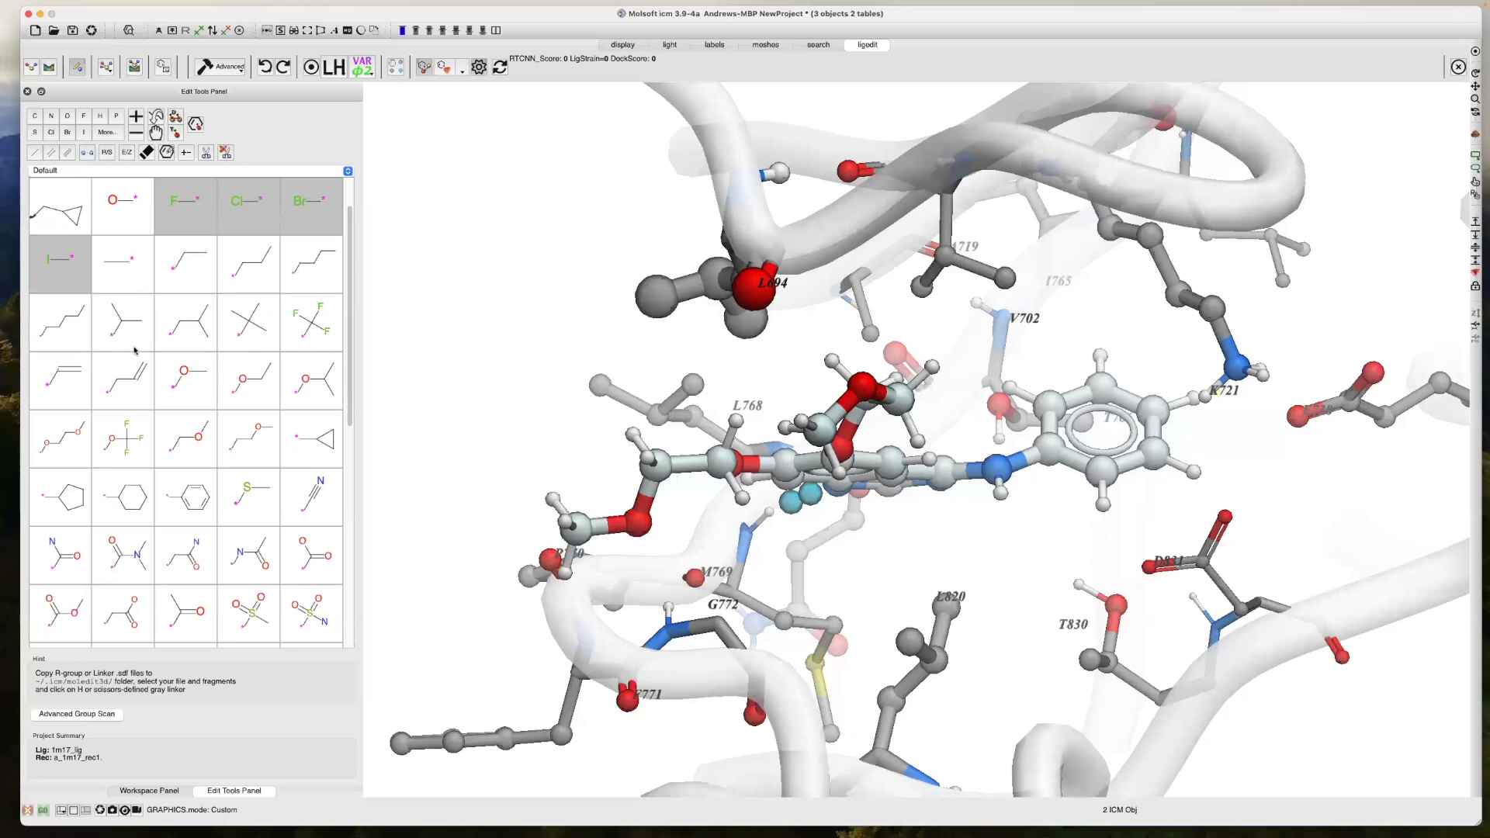
scroll(172, 256, down, 2)
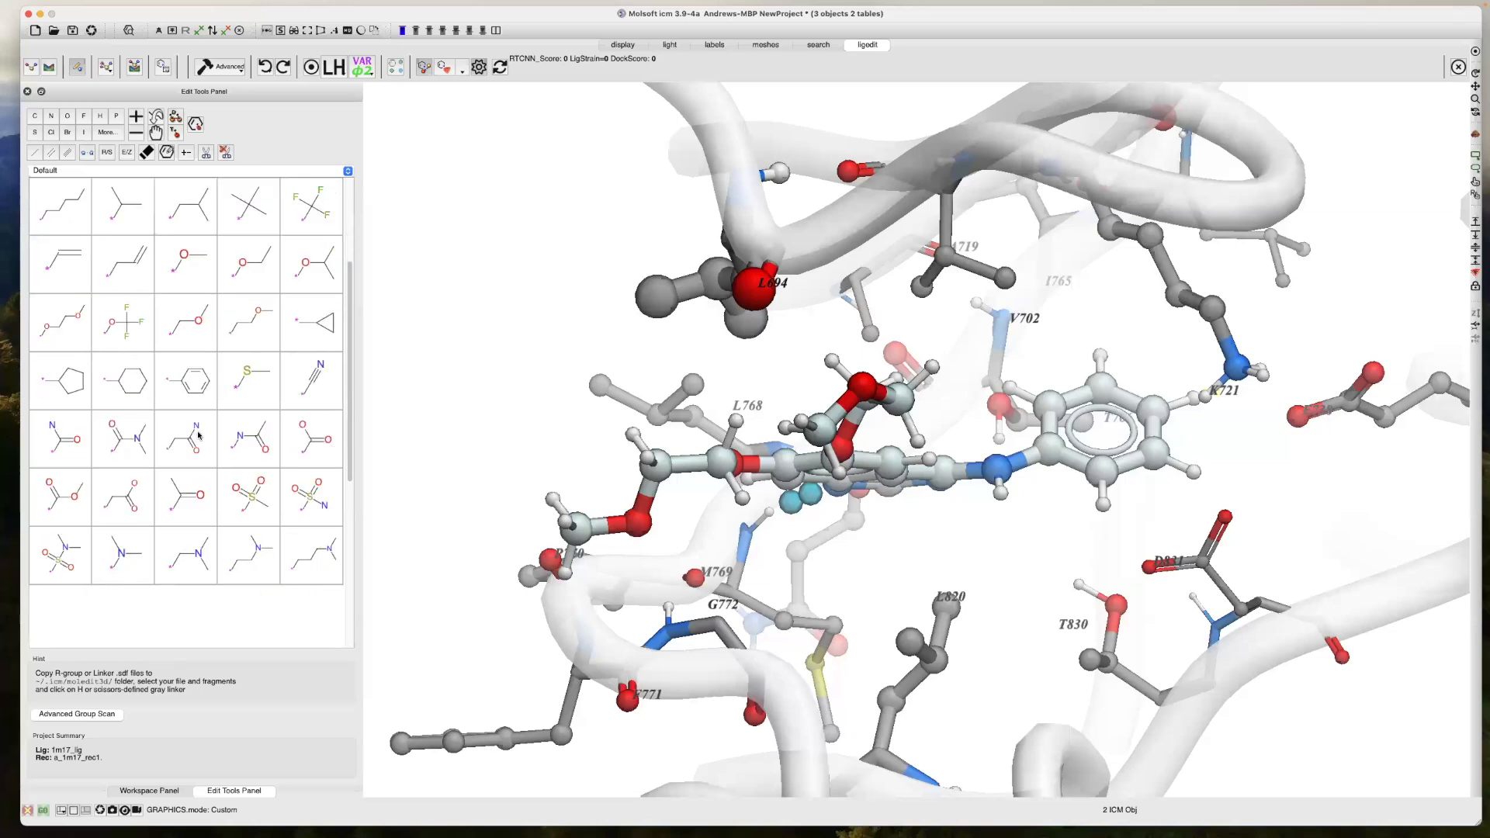
click(310, 501)
click(268, 494)
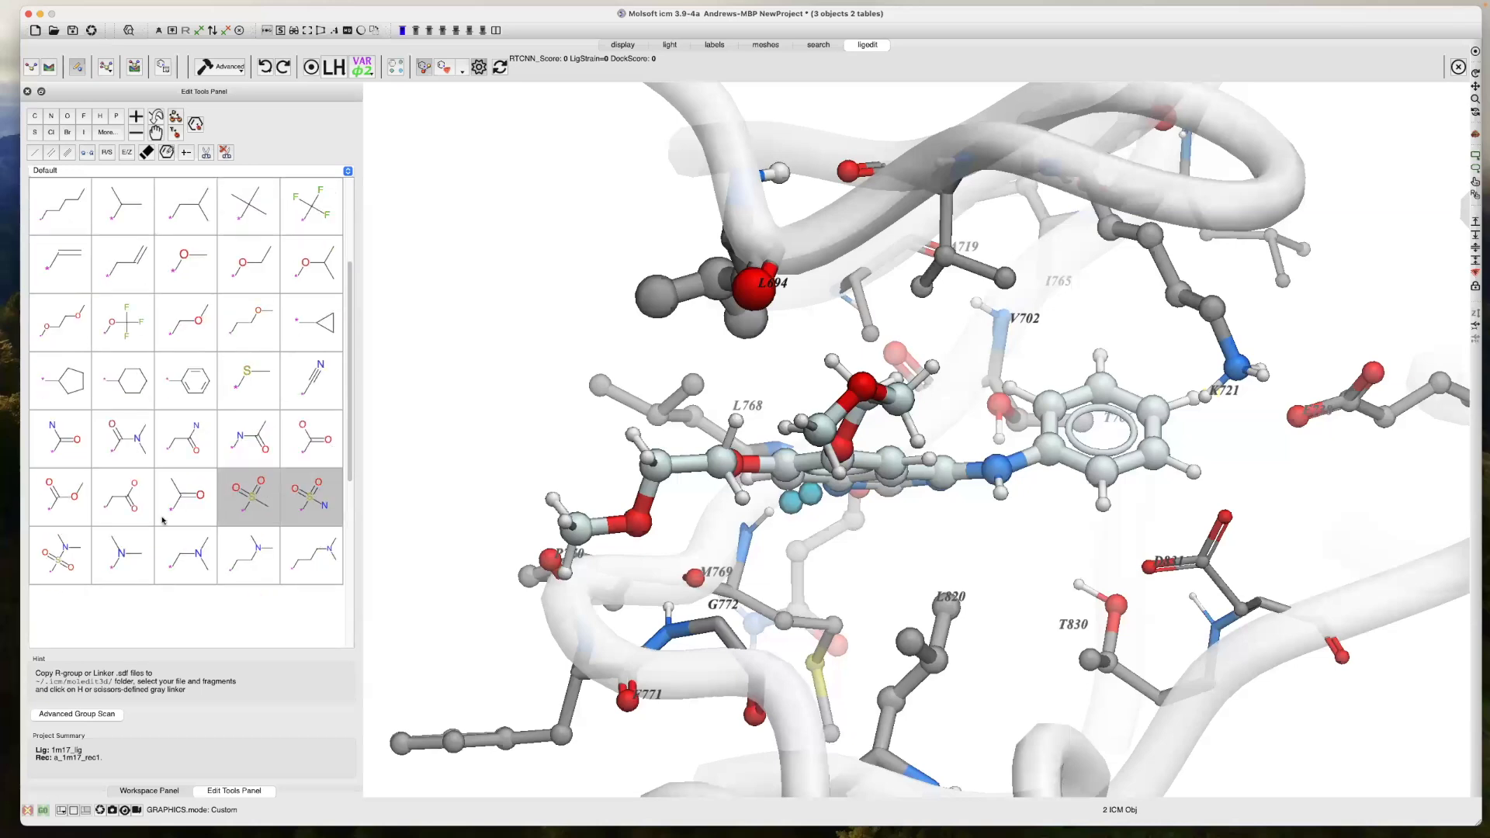
click(67, 546)
scroll(162, 495, up, 3)
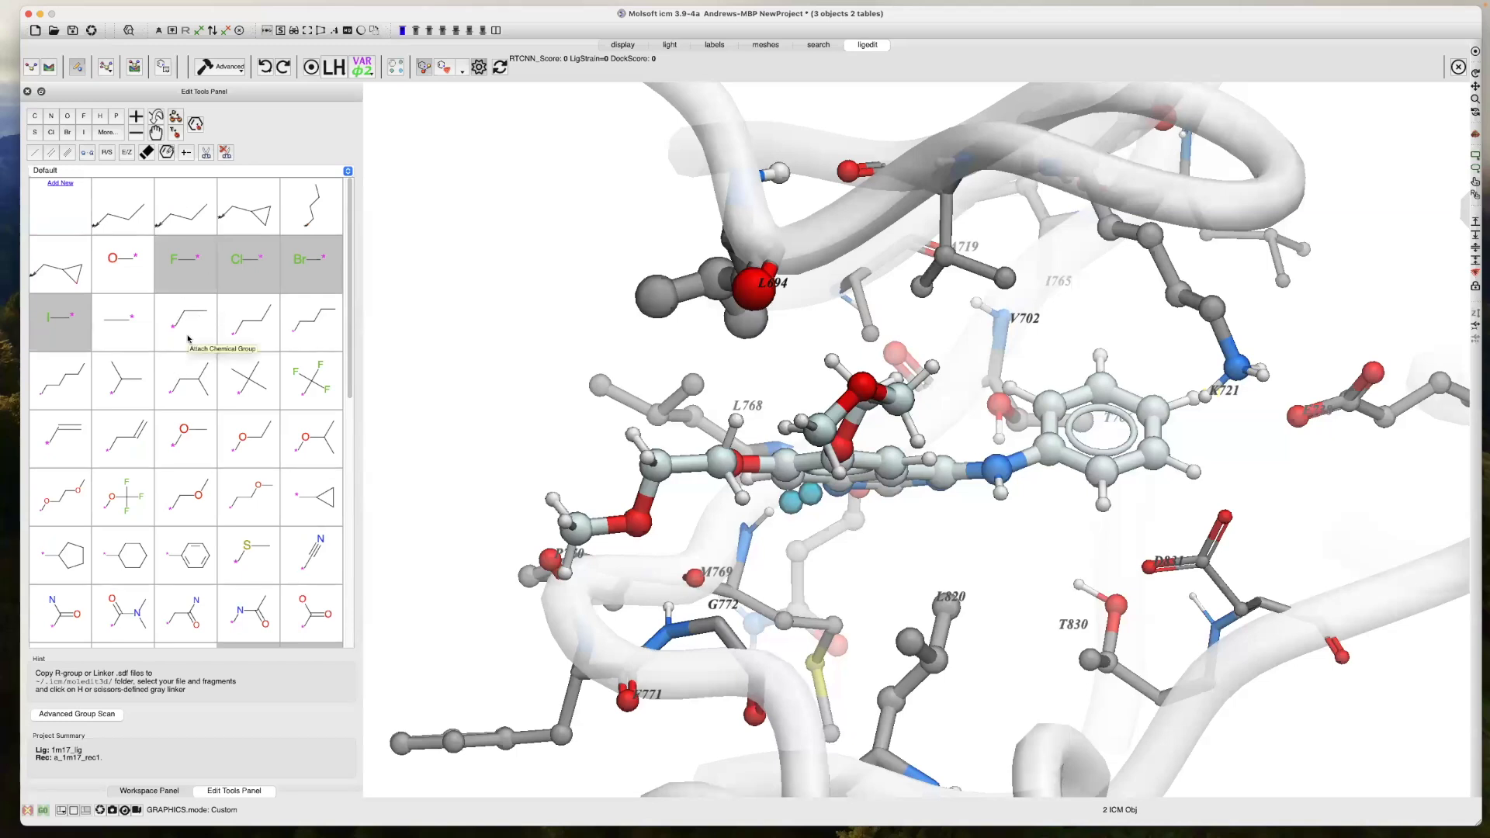
click(1103, 356)
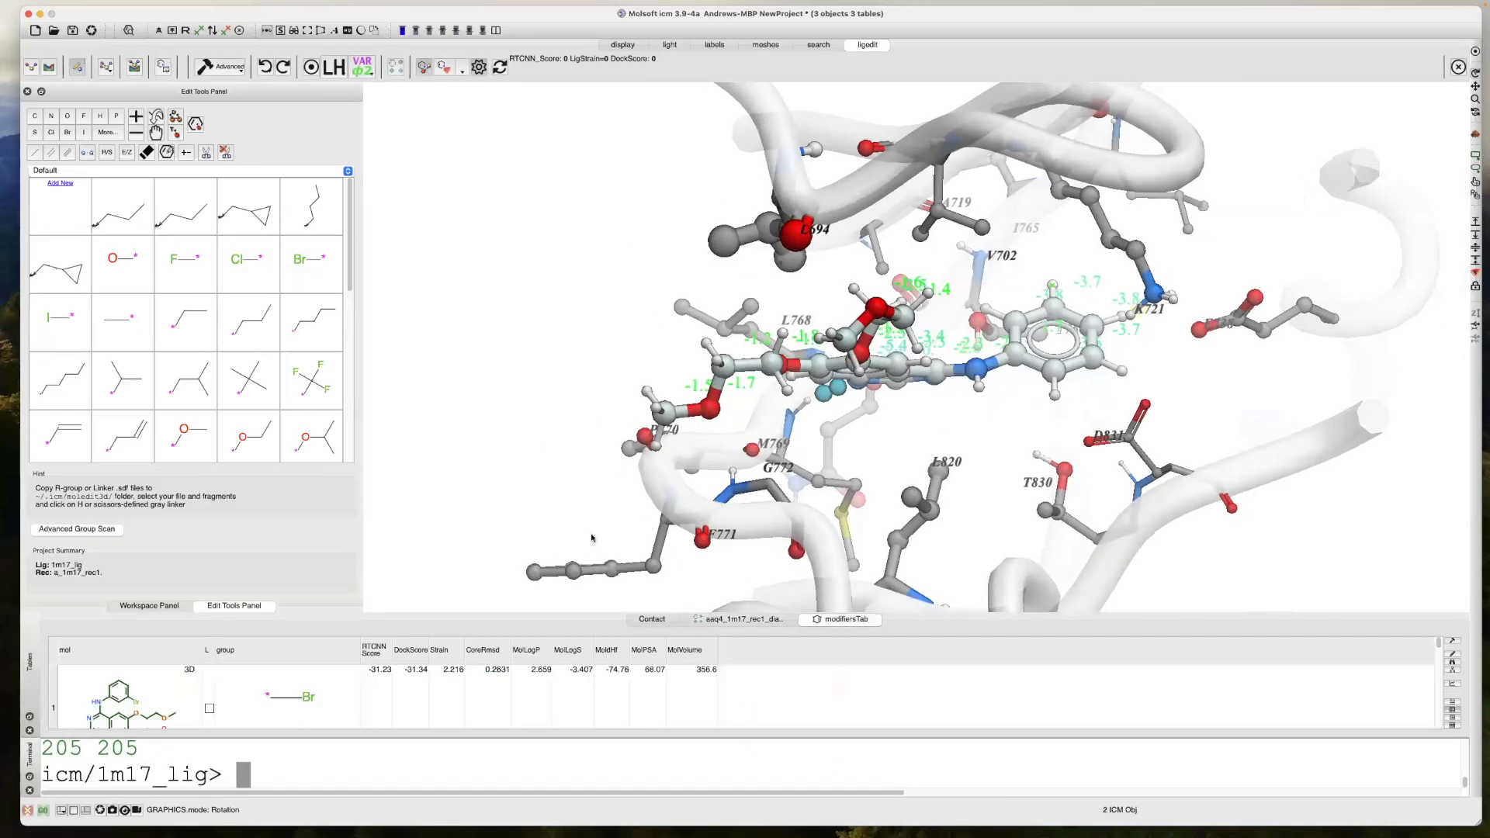
Close the terminal pane, enlarge the modifiersTab table and review the scores of all scanned groups
click(30, 790)
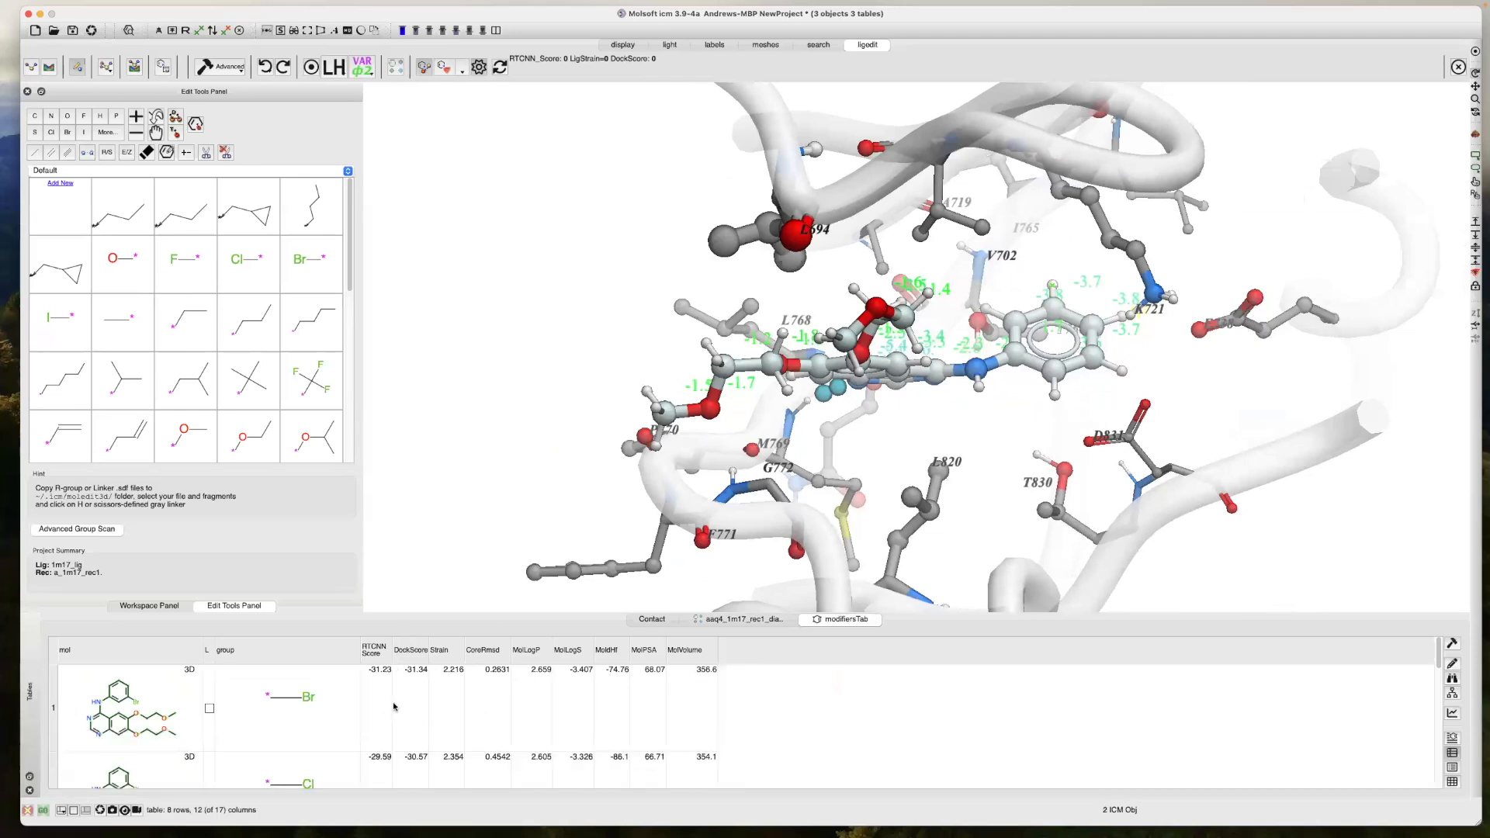
drag(430, 616, 425, 496)
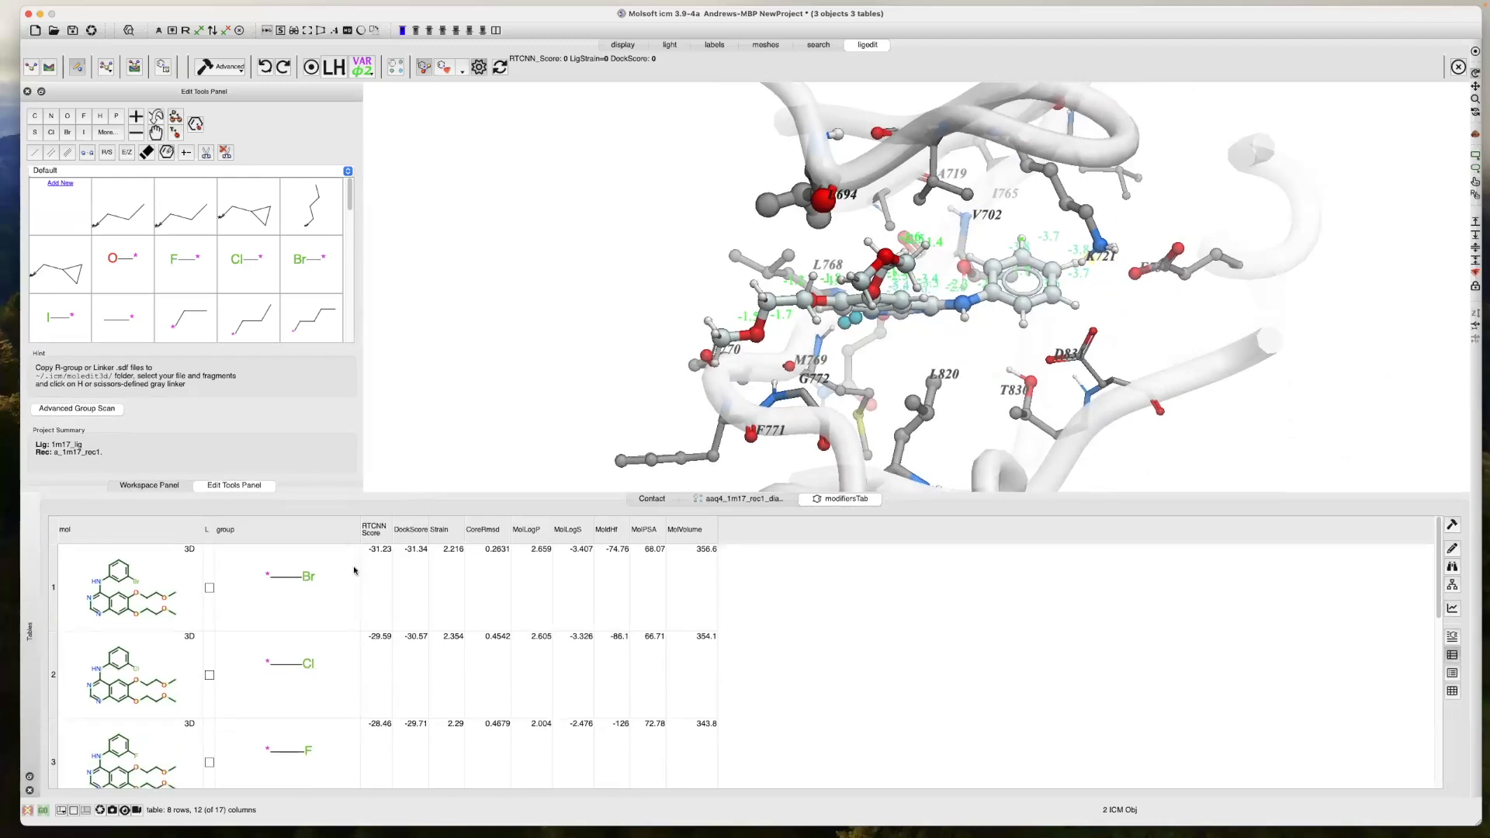
key(super+shift+m)
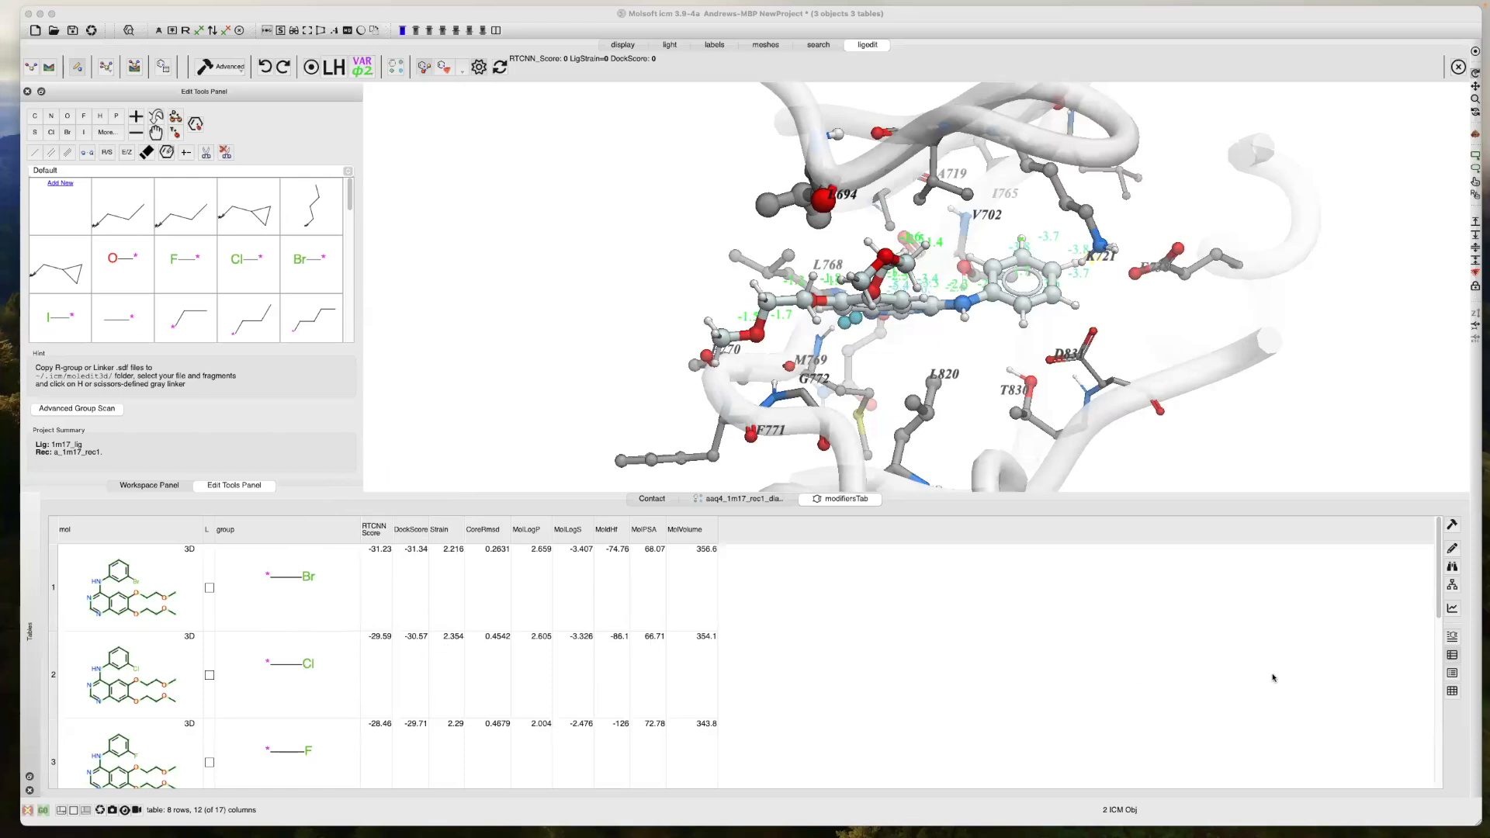
drag(1440, 617, 1433, 687)
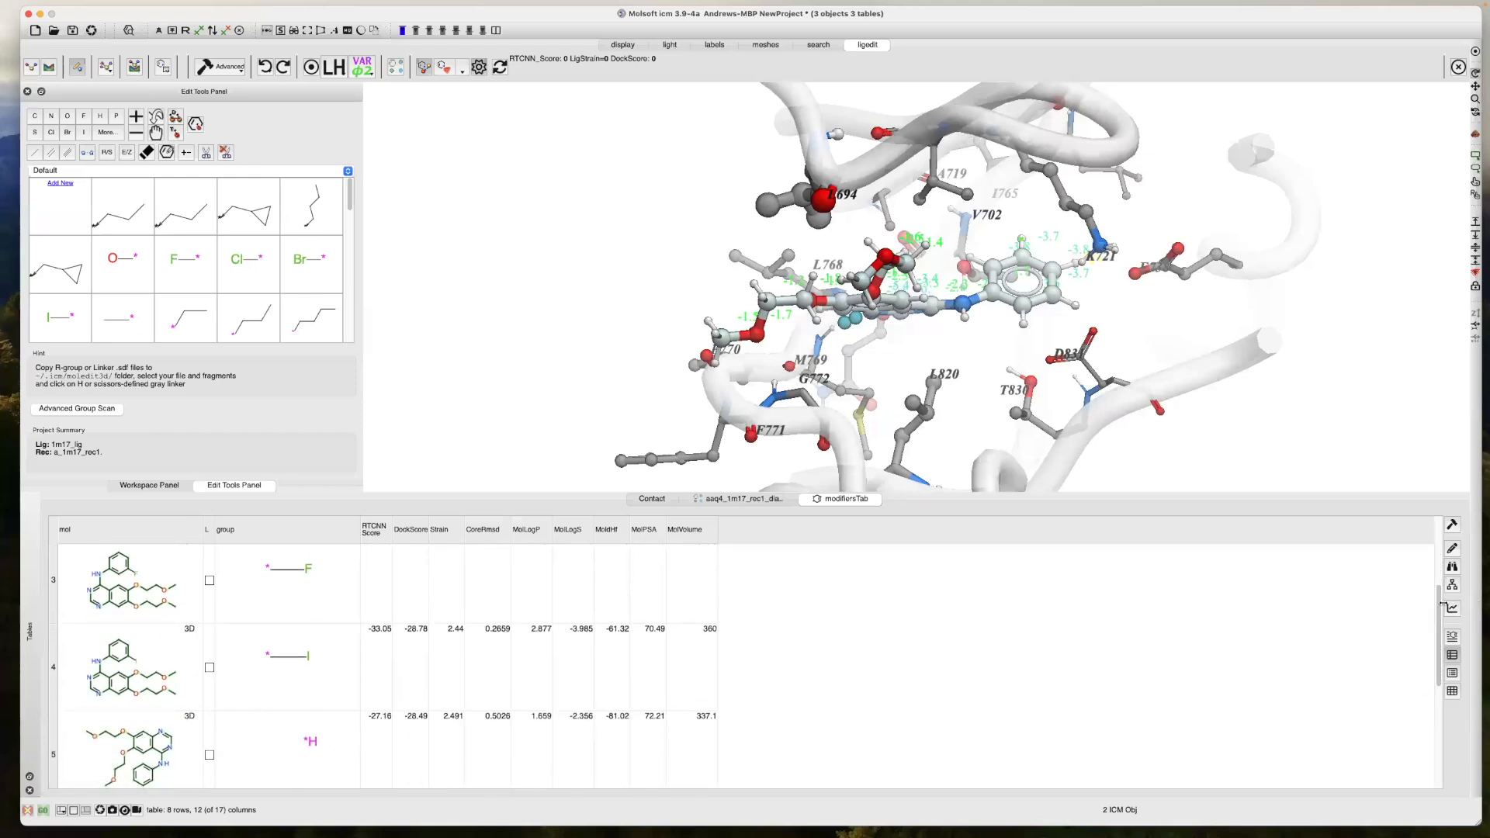
drag(1438, 603, 1426, 658)
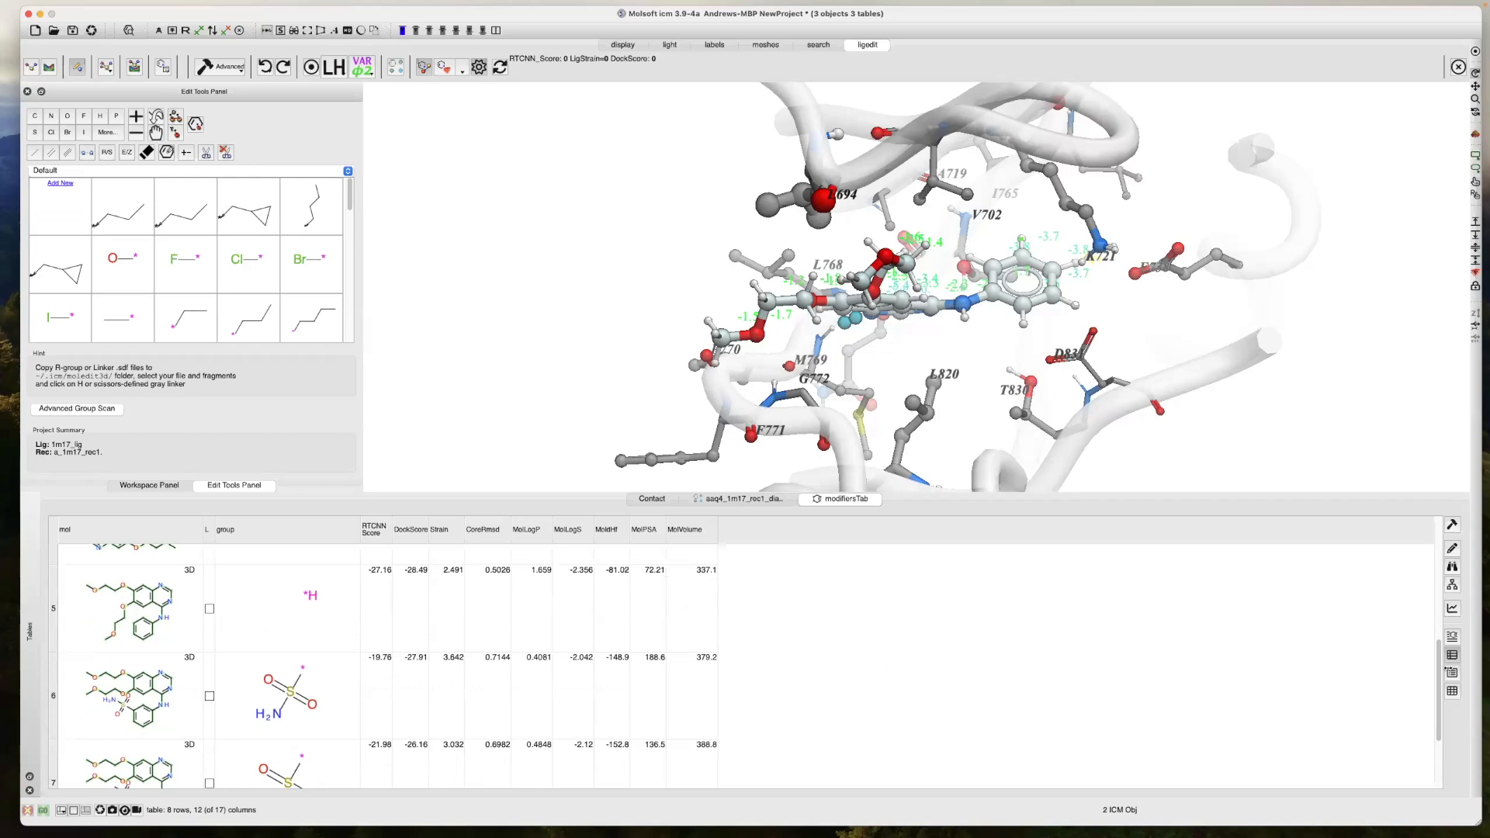
drag(1437, 651, 1381, 528)
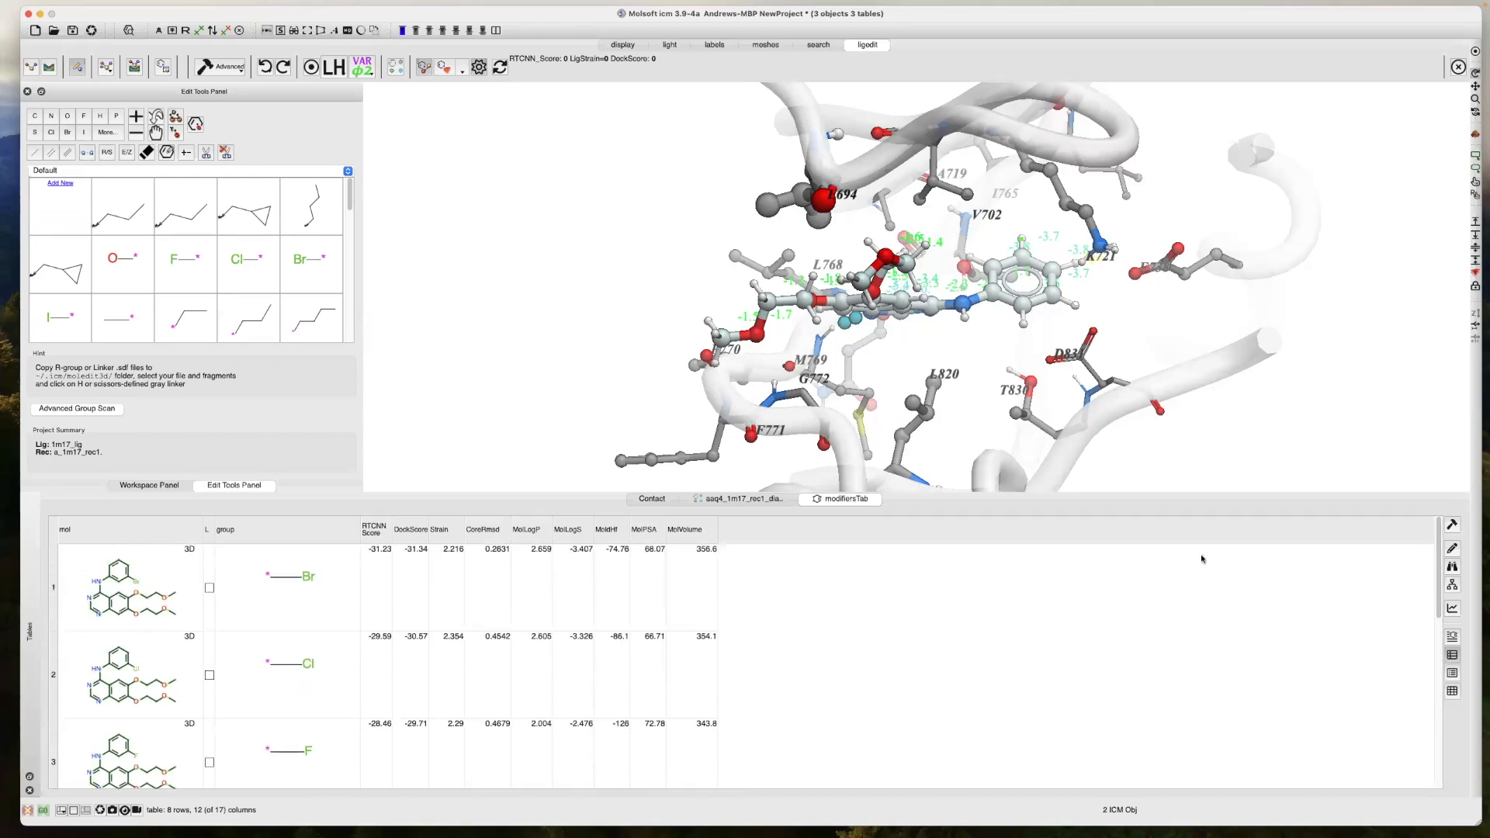
Display the bromo and the primary sulfonamide variants from the scan table in the pocket and examine the sulfonamide's clashes and contacts
click(279, 604)
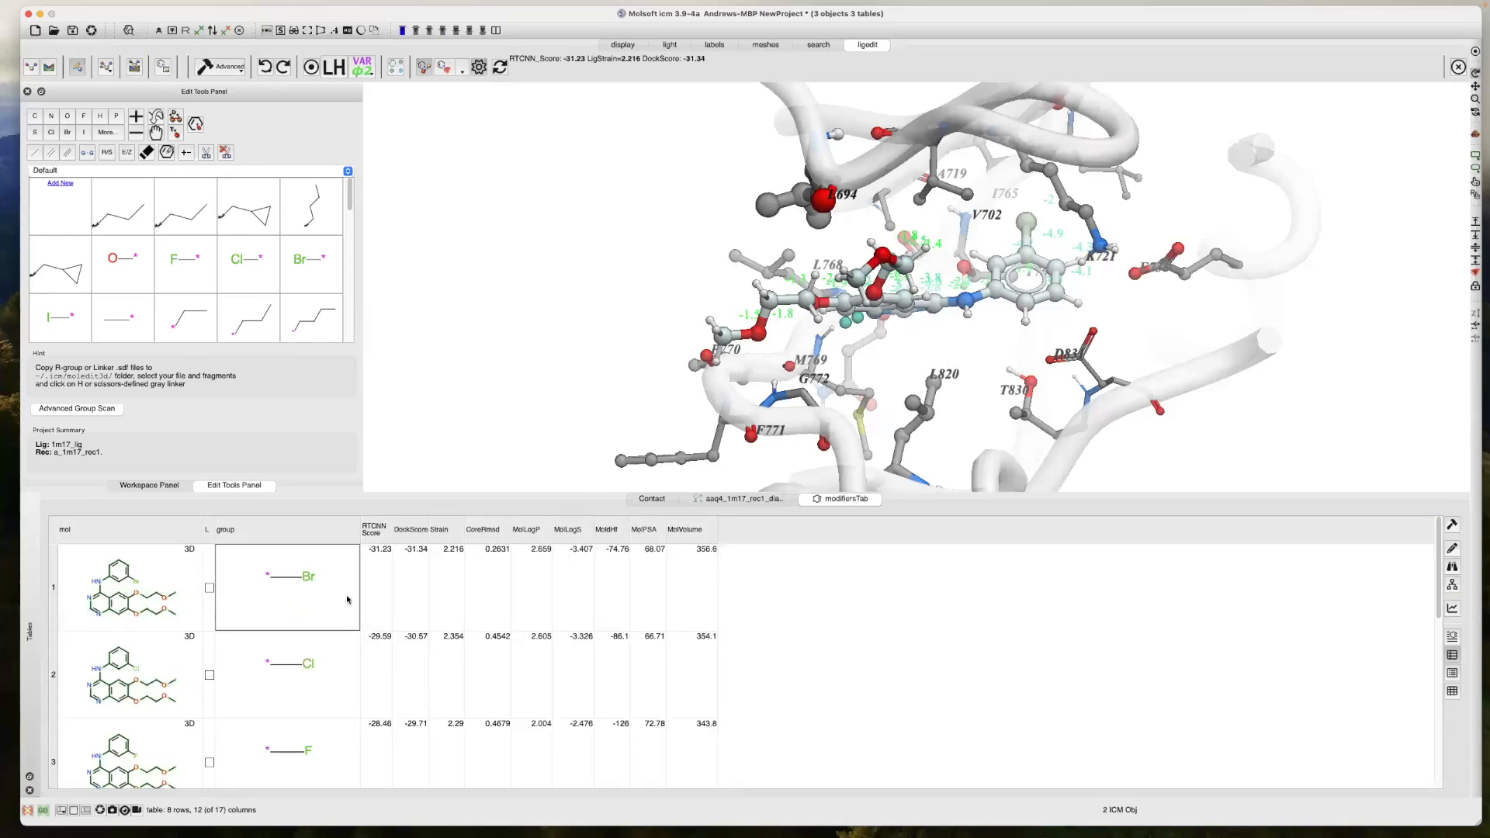
scroll(368, 632, down, 5)
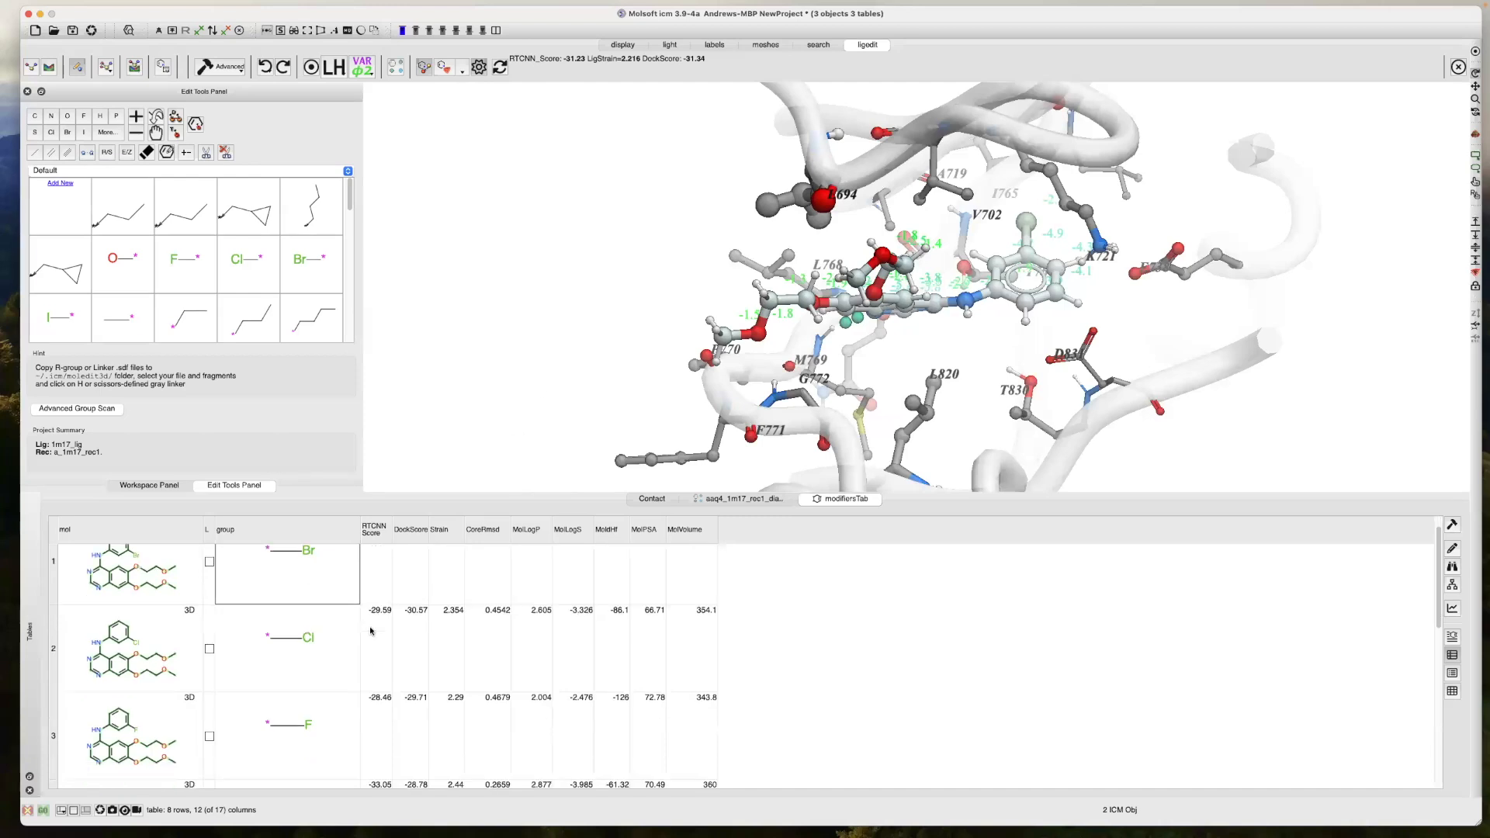
scroll(358, 635, down, 6)
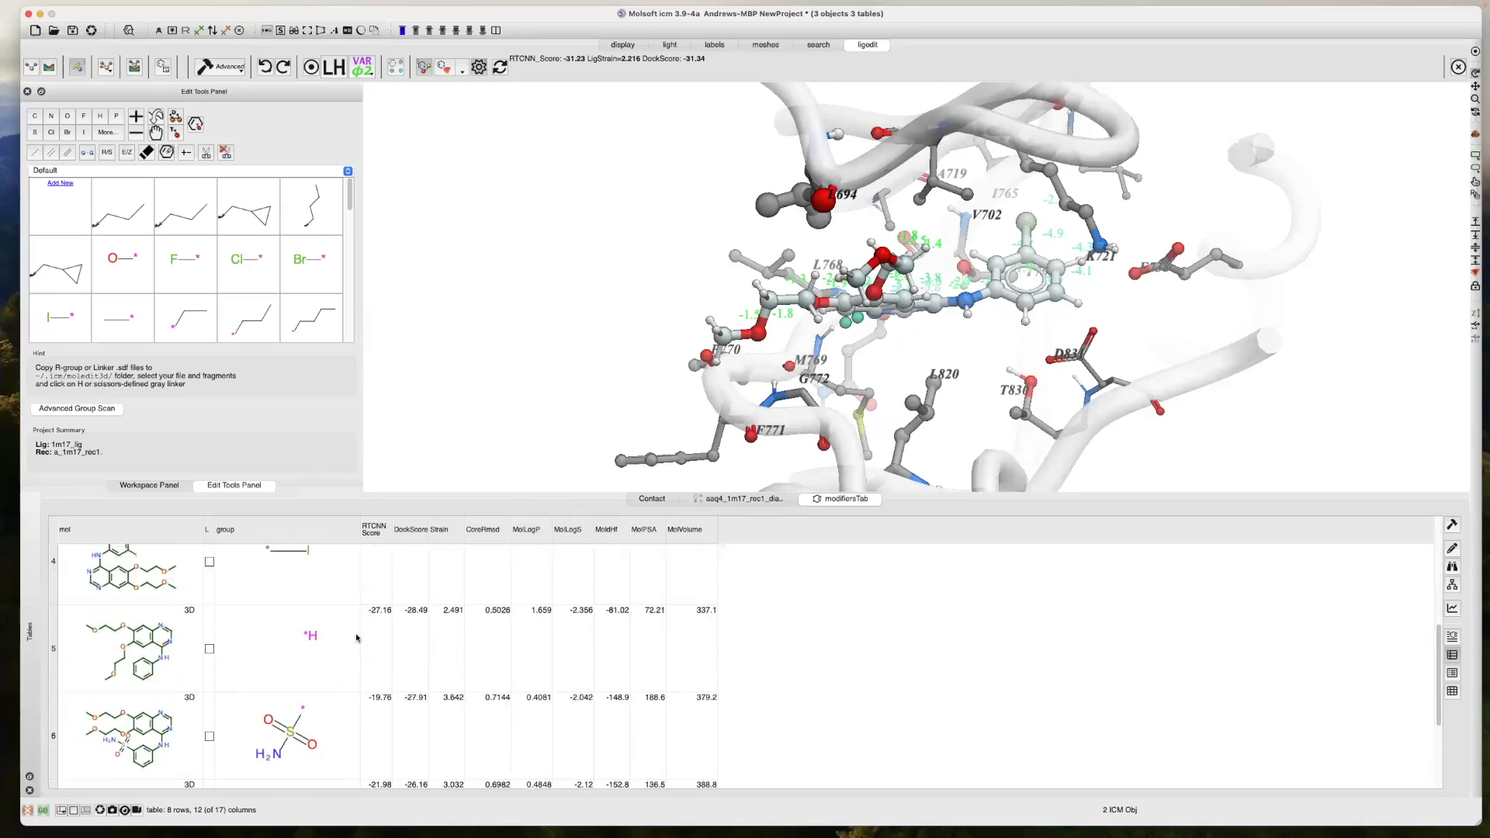
click(290, 667)
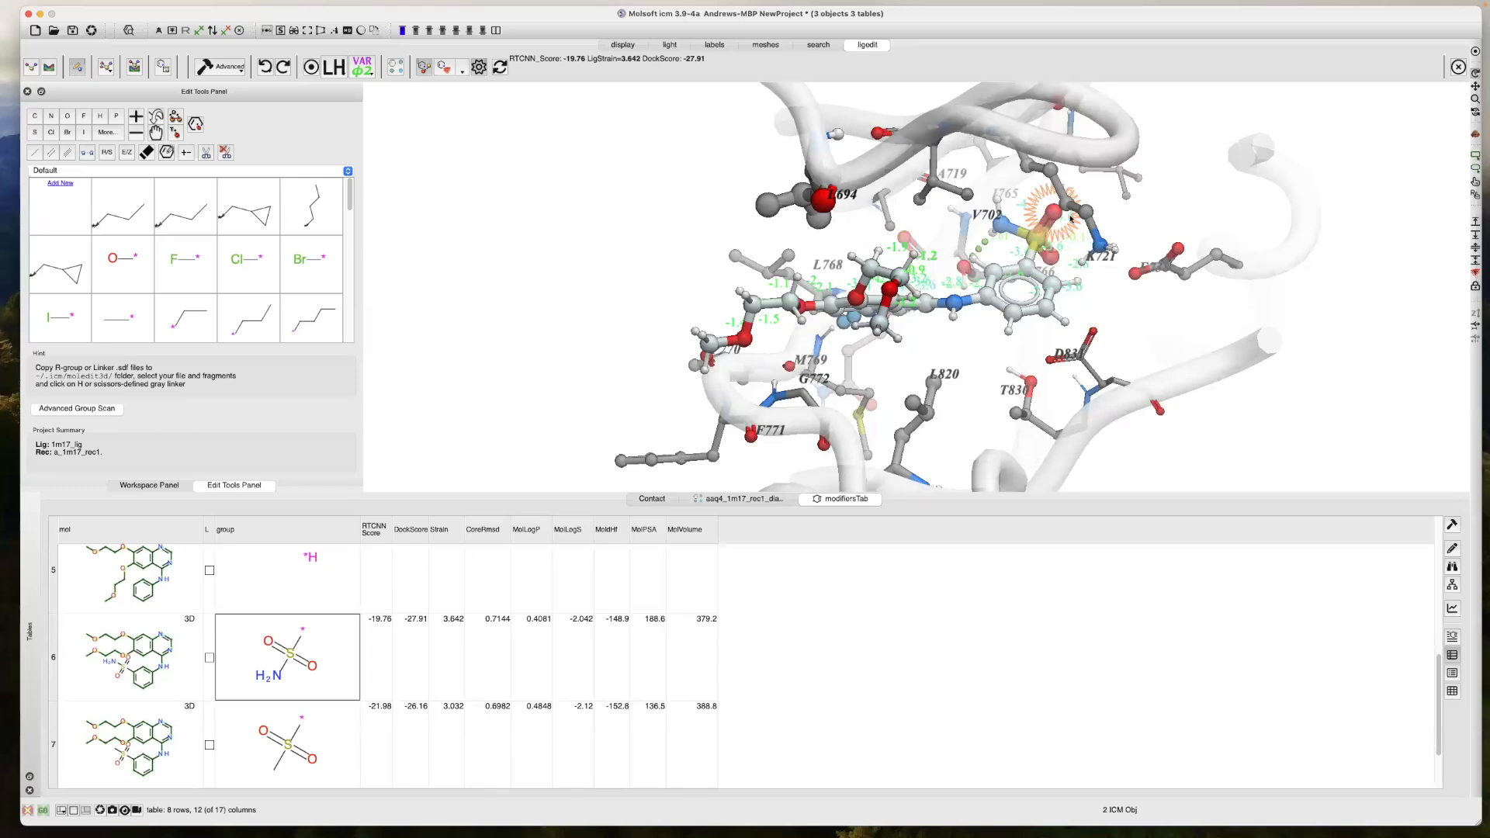
mouse_move(1132, 215)
mouse_down()
mouse_move(1153, 203)
mouse_move(1142, 219)
mouse_move(1131, 198)
mouse_move(1148, 205)
mouse_move(1135, 225)
mouse_up()
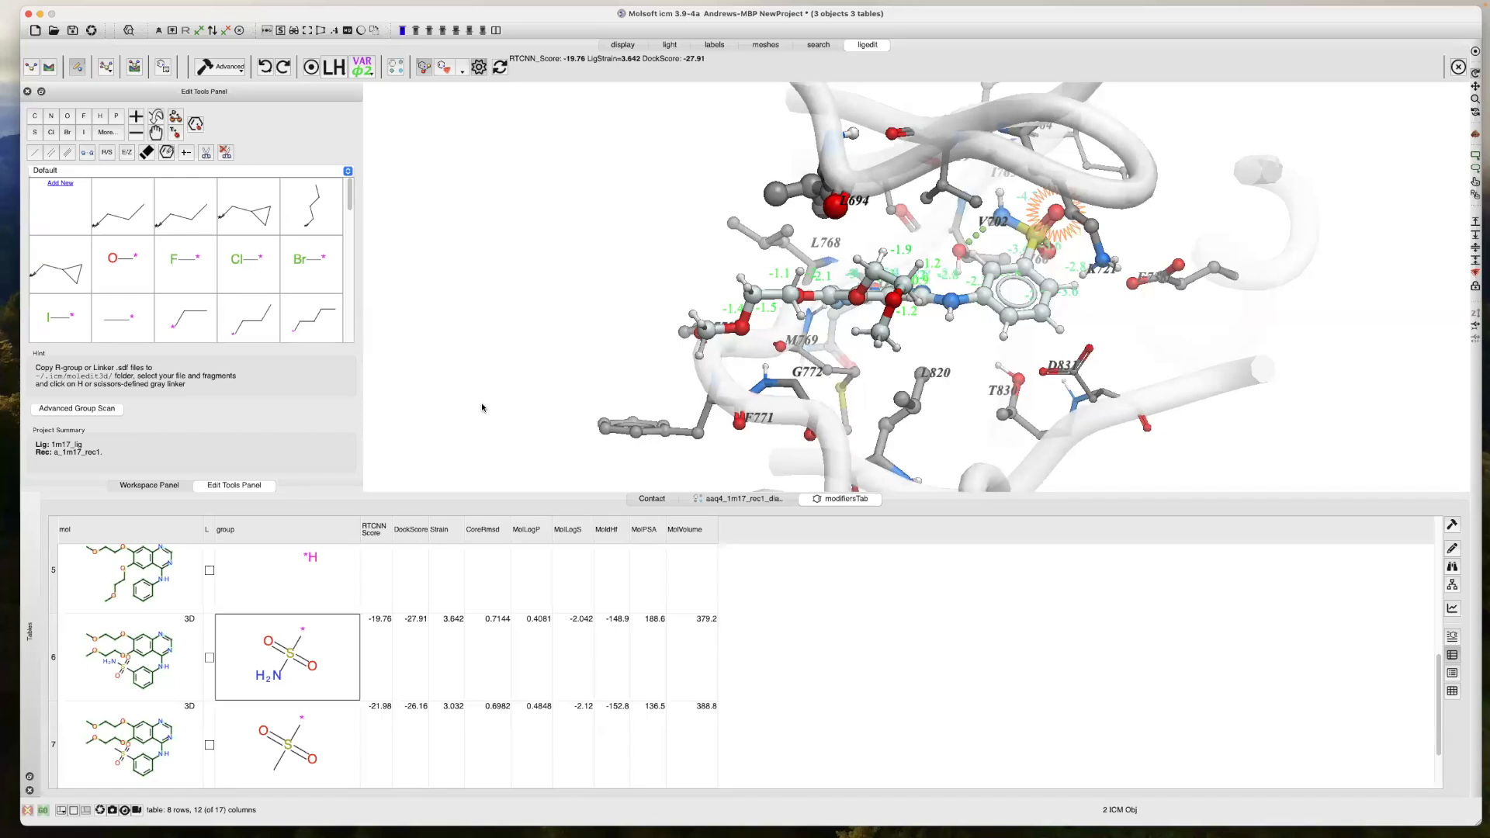
mouse_move(598, 323)
mouse_down()
mouse_move(582, 332)
mouse_move(597, 309)
mouse_move(575, 309)
mouse_move(608, 310)
mouse_move(559, 311)
mouse_move(540, 335)
mouse_move(509, 323)
mouse_move(563, 327)
mouse_move(557, 309)
mouse_move(580, 329)
mouse_move(542, 316)
mouse_move(582, 324)
mouse_up()
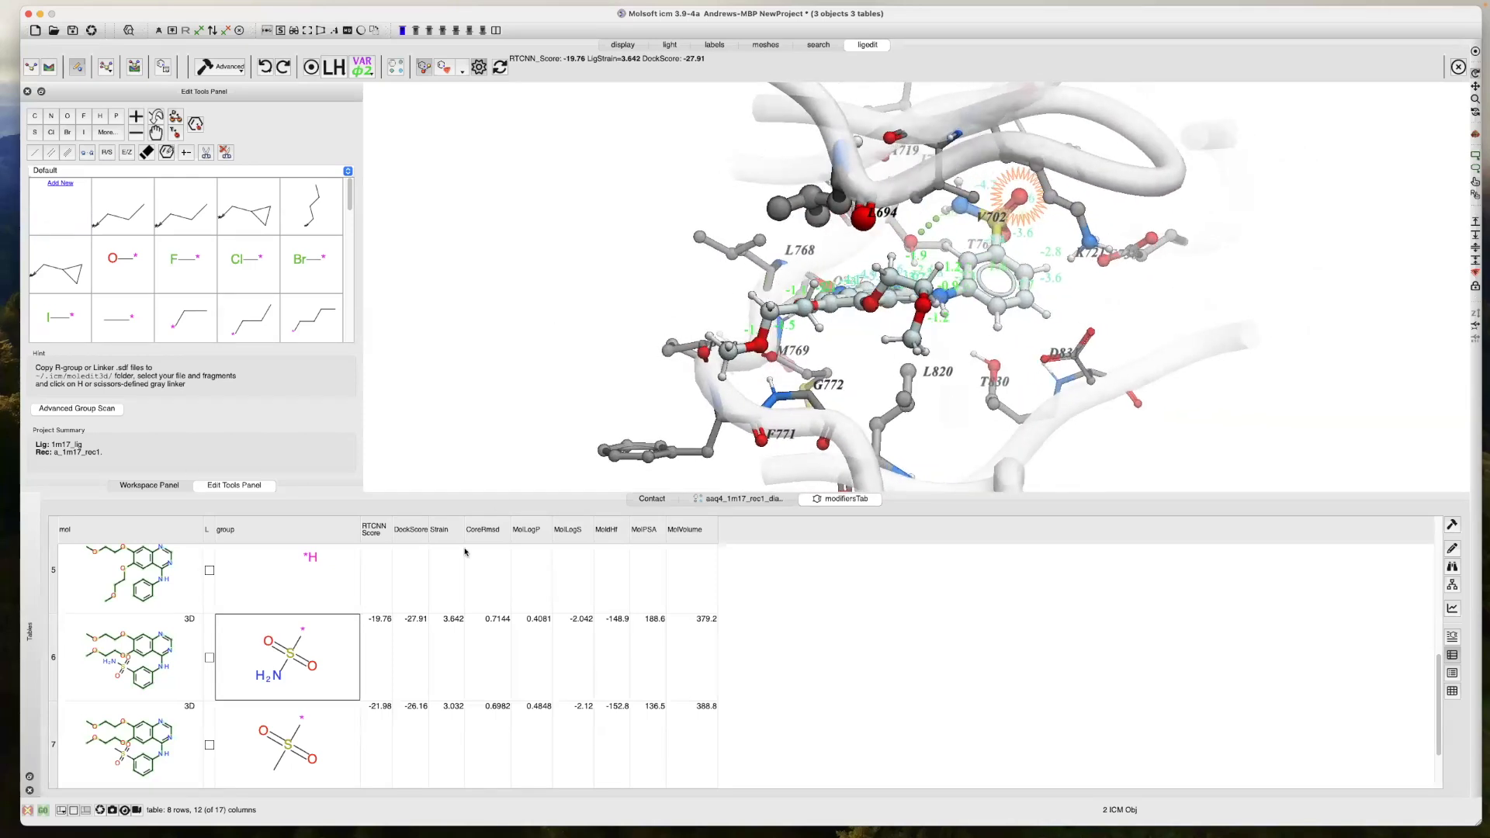
Load the bromo-substituted ligand from the scan table into the pocket again and inspect its fit from several angles
scroll(369, 615, up, 5)
click(295, 598)
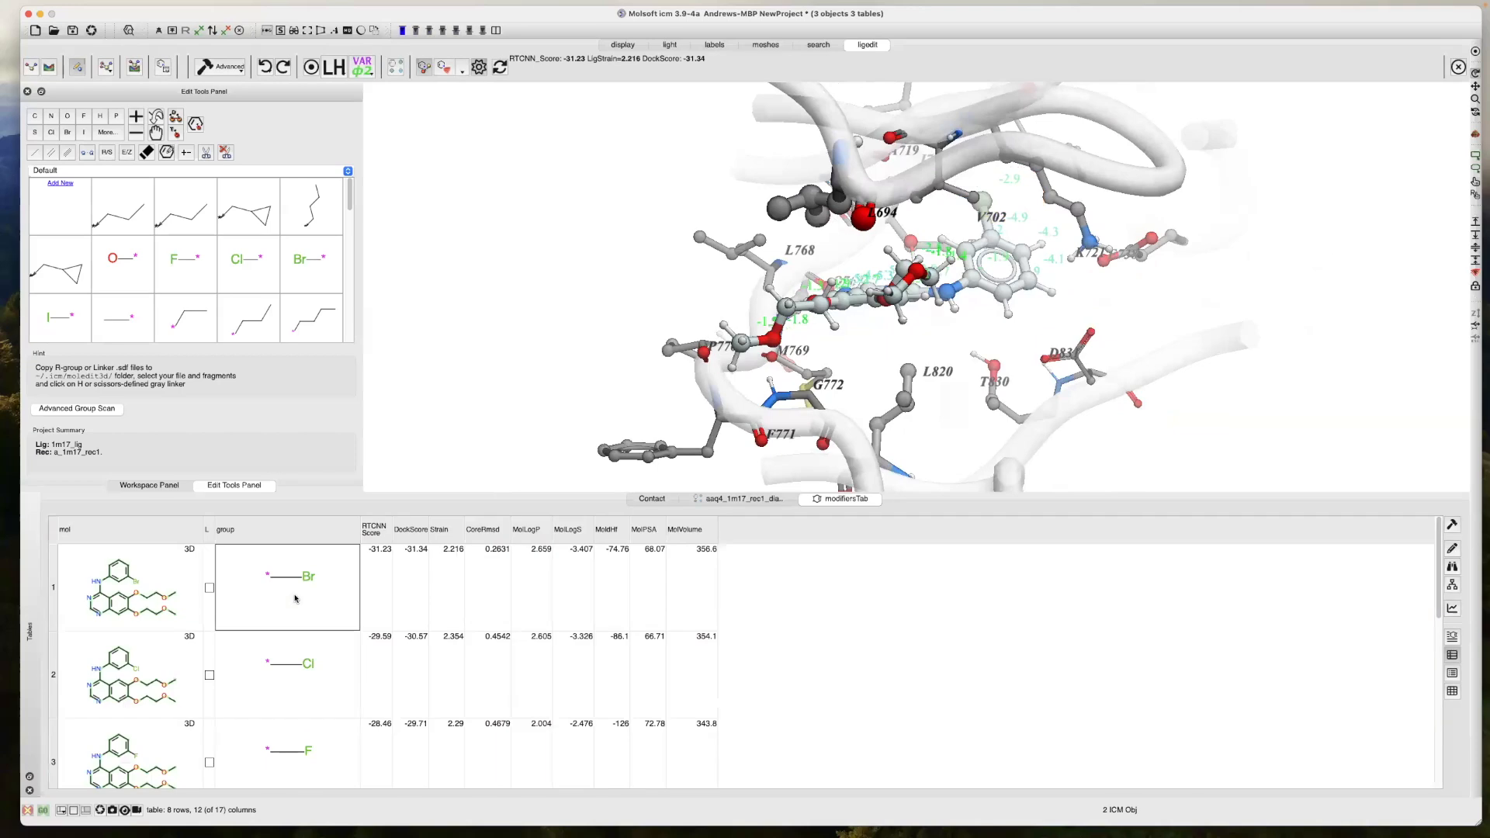
mouse_move(560, 332)
mouse_down()
mouse_move(525, 329)
mouse_move(561, 359)
mouse_move(556, 342)
mouse_up()
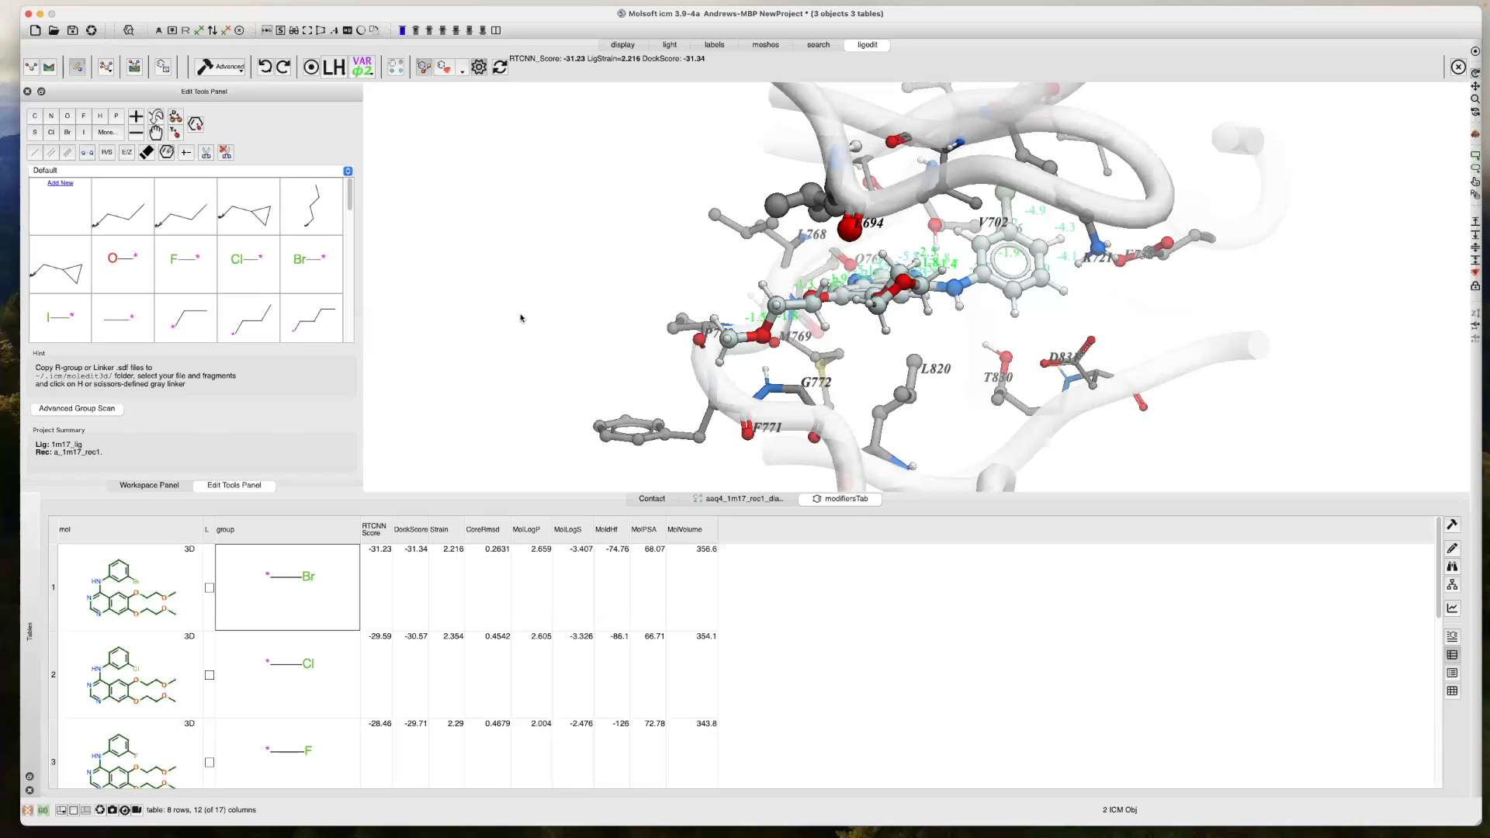
mouse_move(558, 313)
mouse_down()
mouse_move(532, 317)
mouse_move(549, 286)
mouse_up()
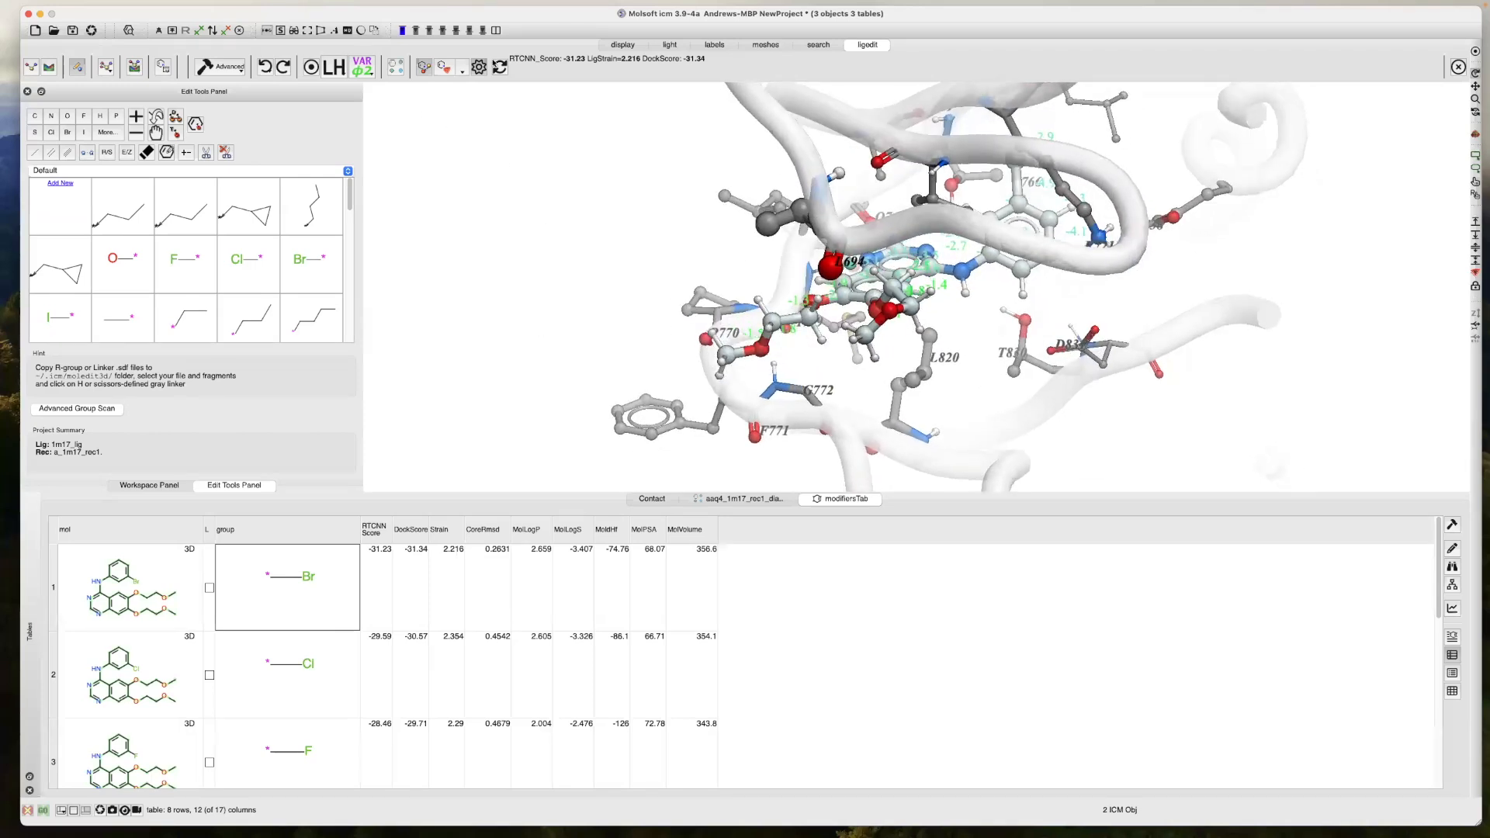
drag(541, 236, 559, 175)
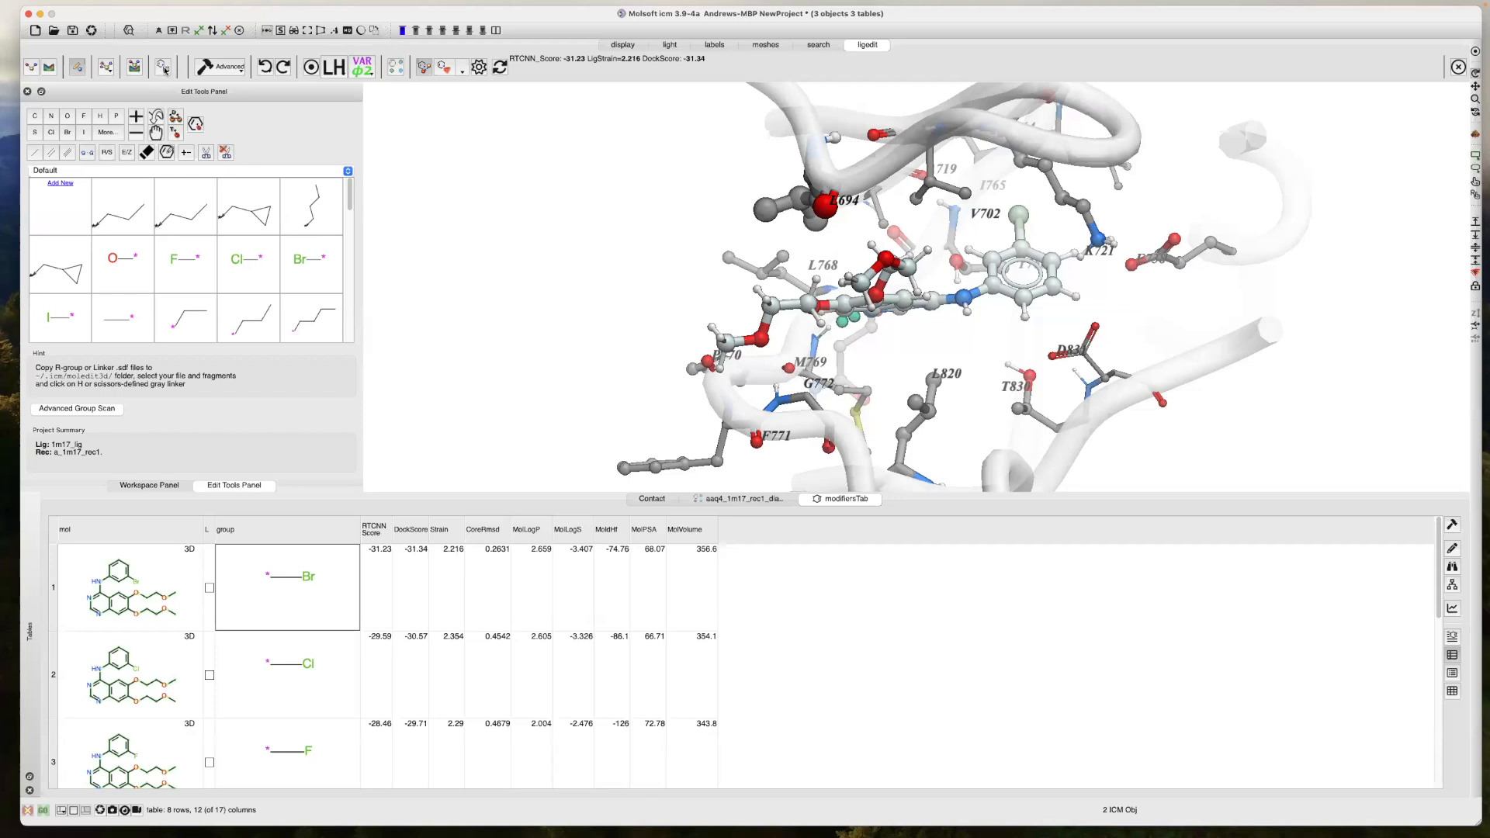
key(ctrl+shift+z)
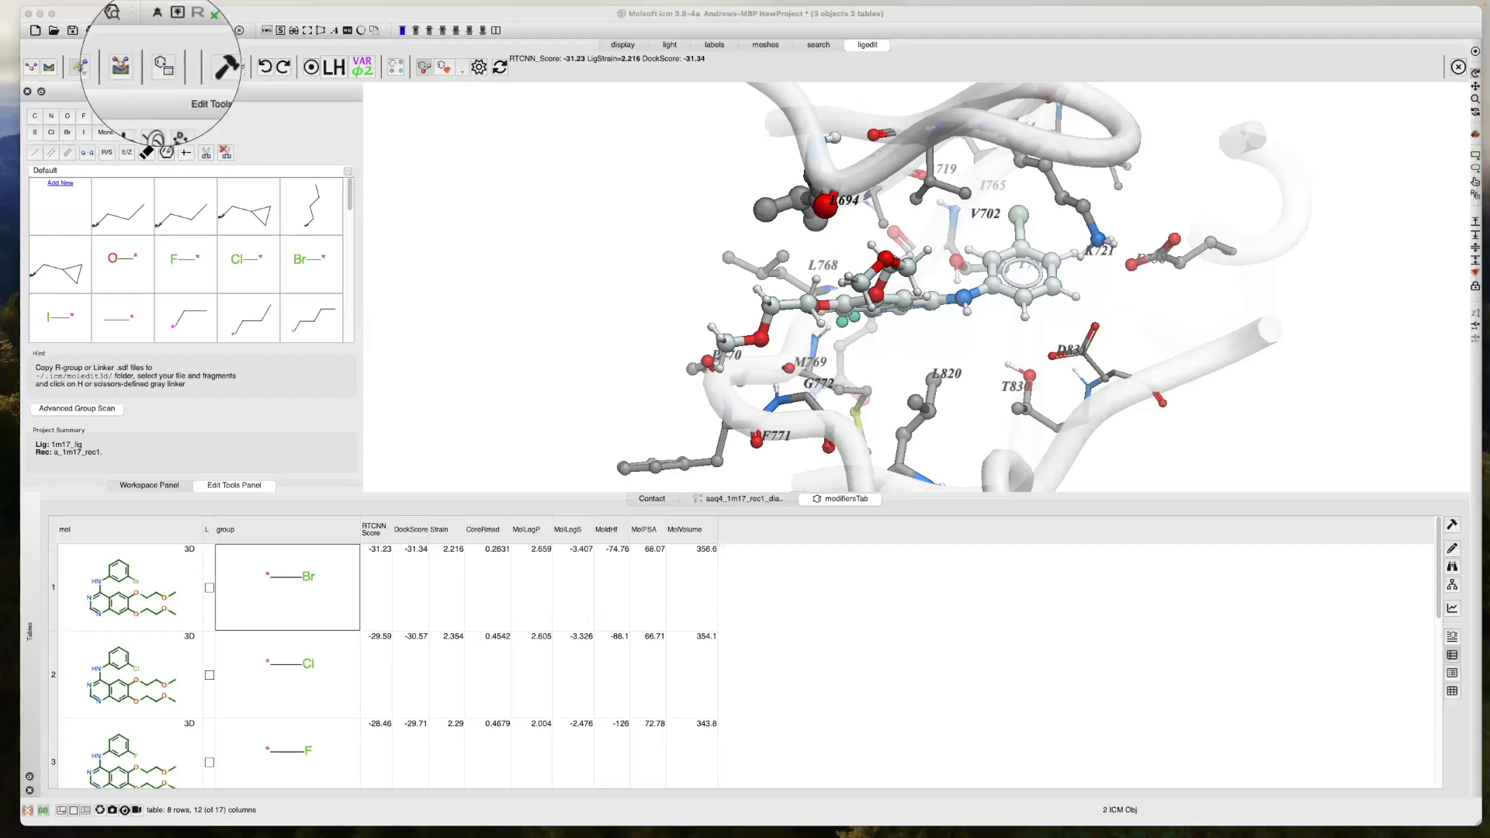
key(Escape)
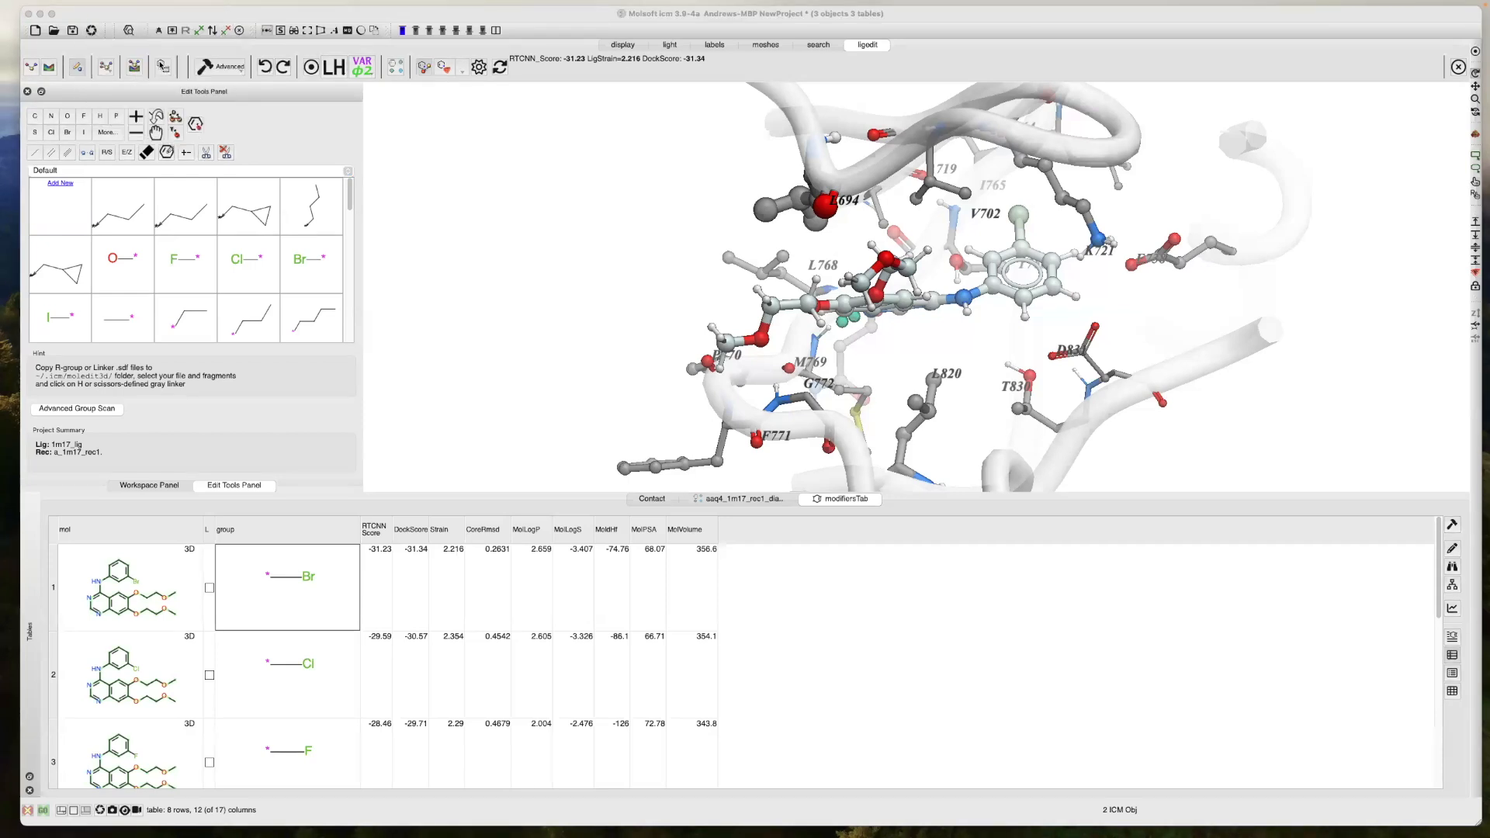
Save the bromo-substituted ligand to the LIGANDS table, then save it again with the molecule tag meta
click(163, 67)
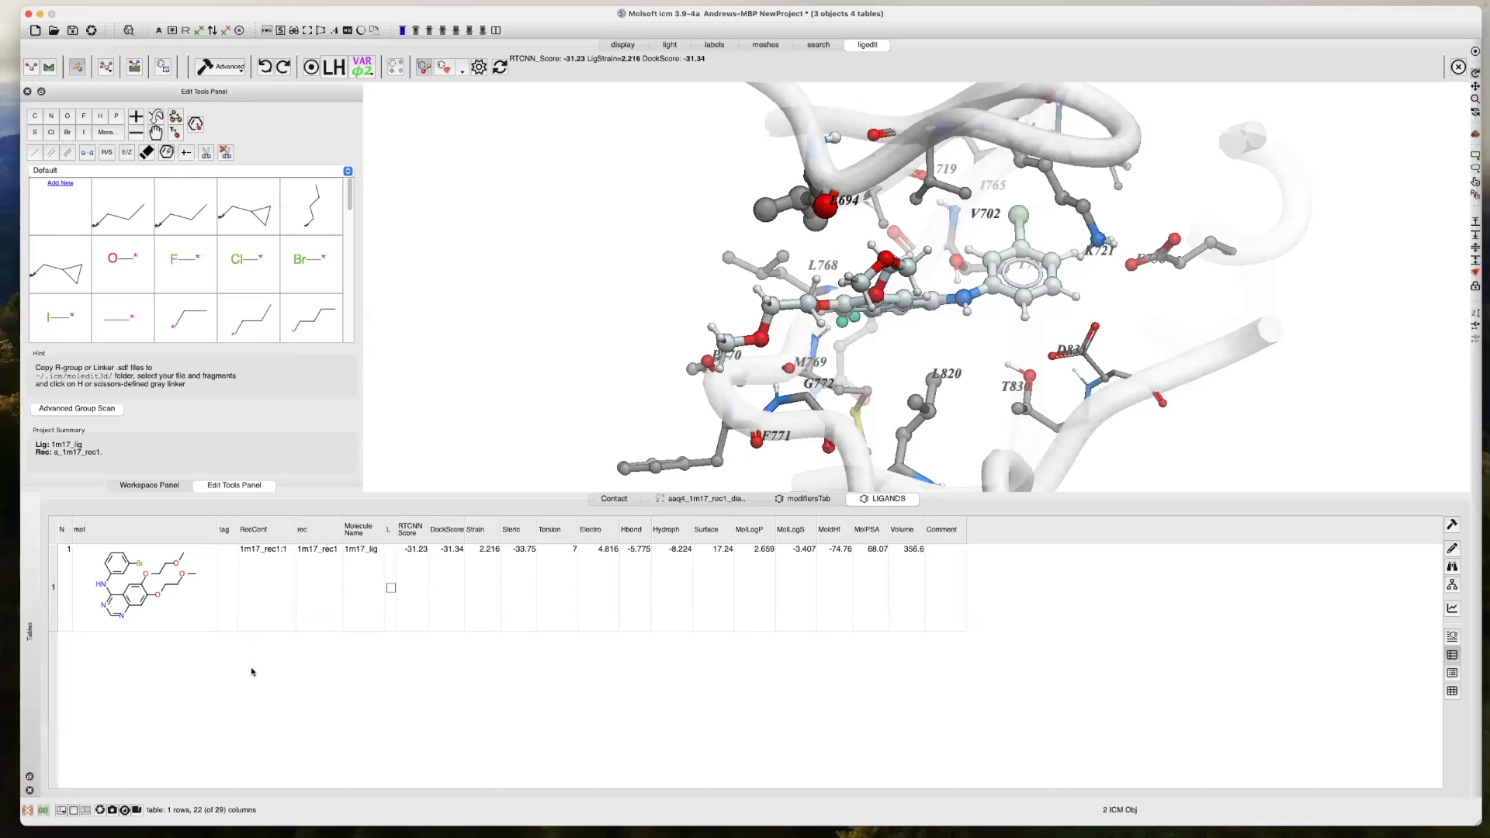
click(163, 70)
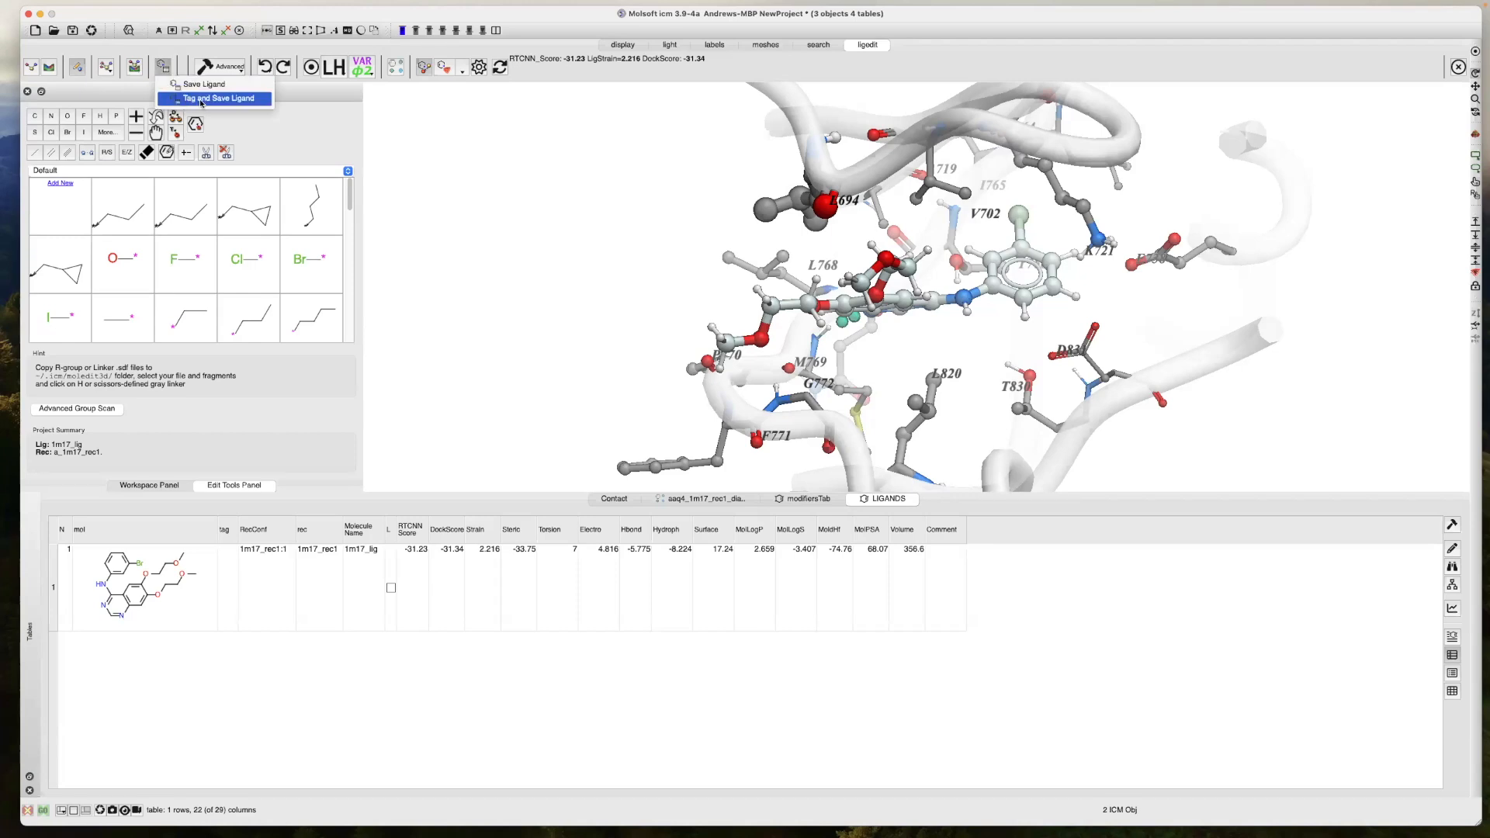
click(201, 99)
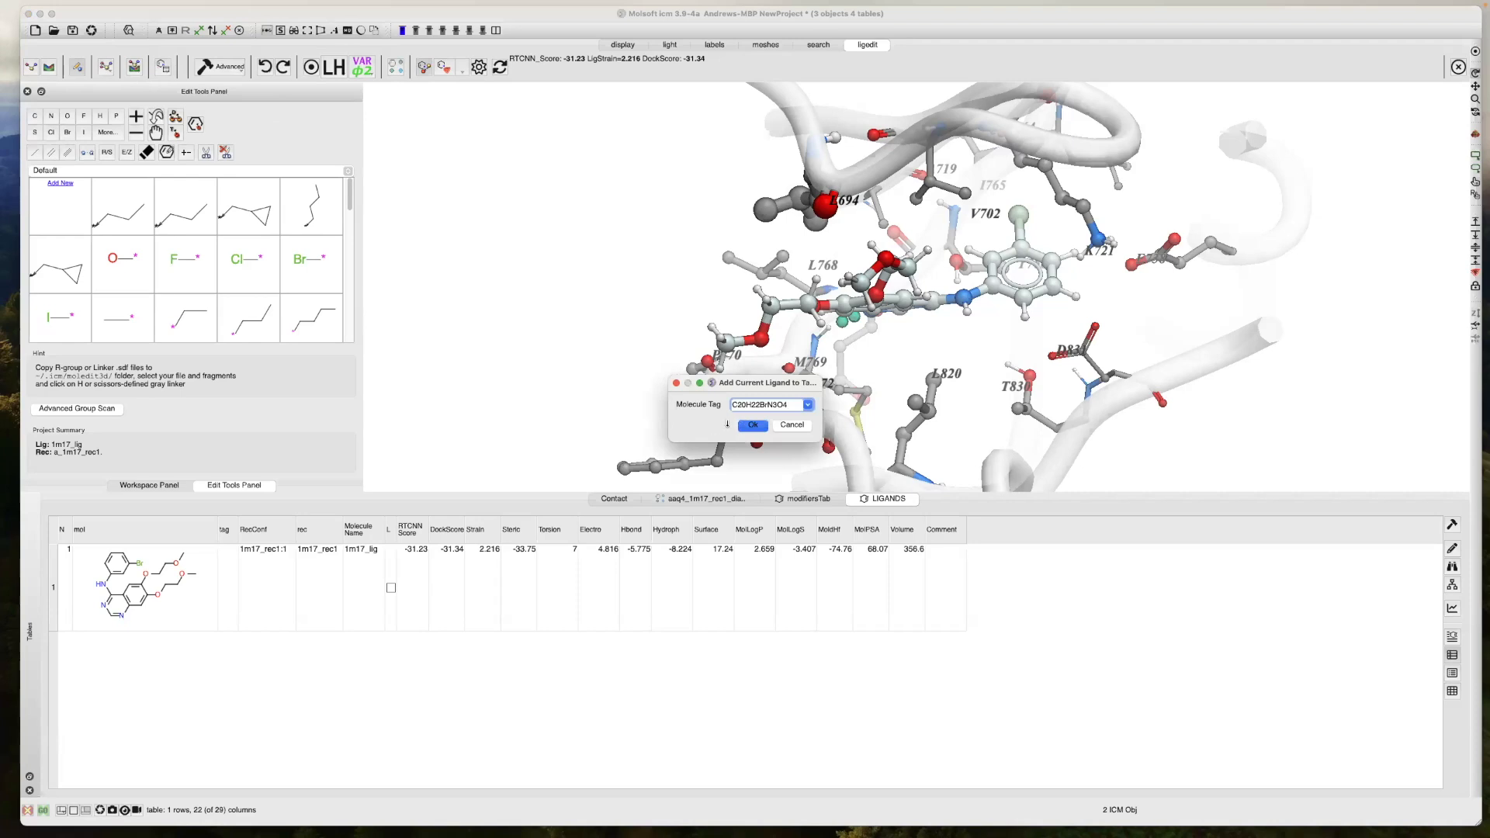
double_click(773, 404)
text(meta)
click(752, 425)
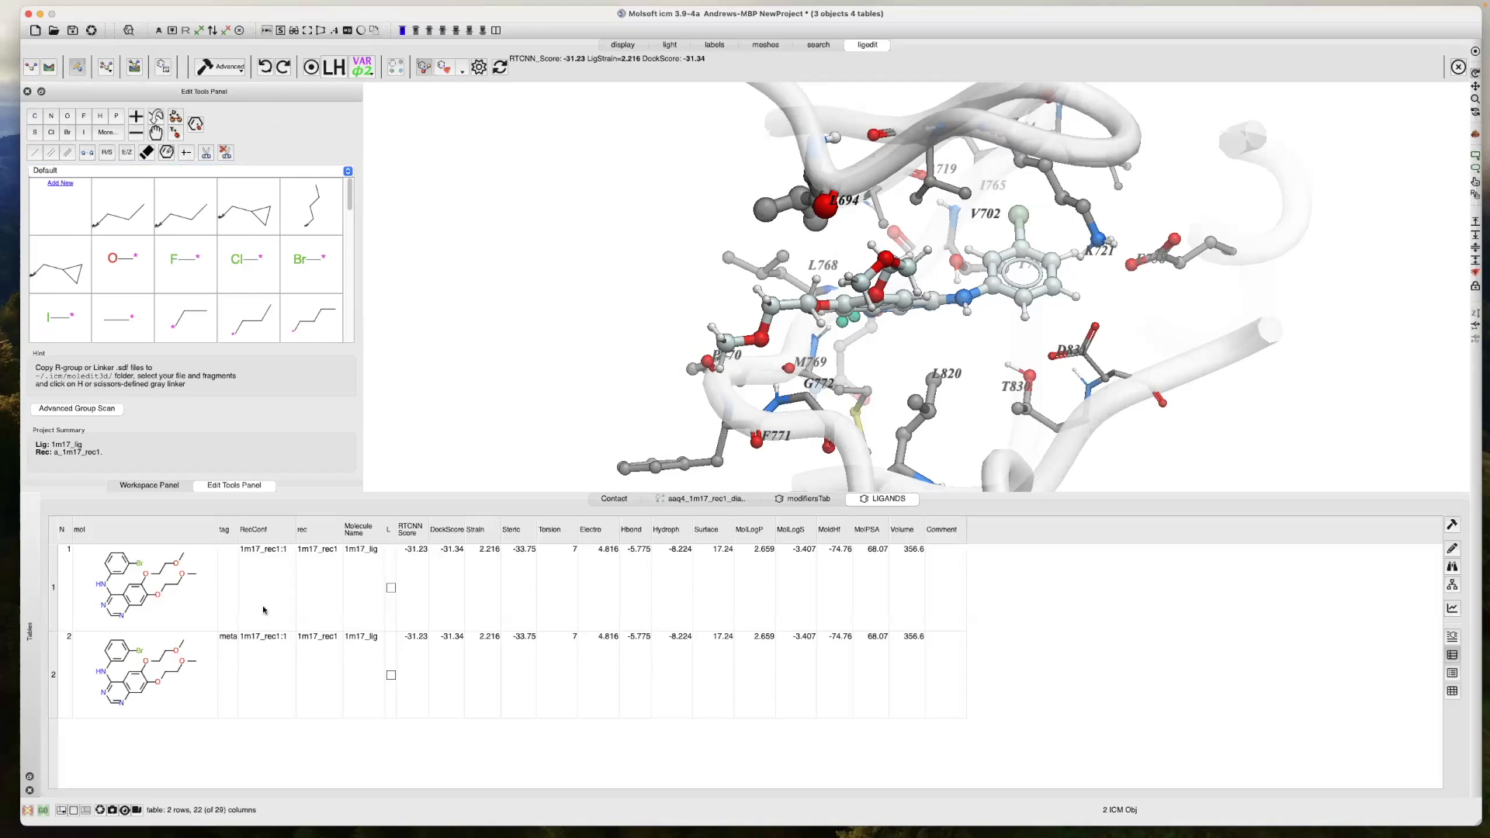
Undo the recent substituent changes back to the ligand with the unsubstituted phenyl ring
drag(618, 291, 845, 285)
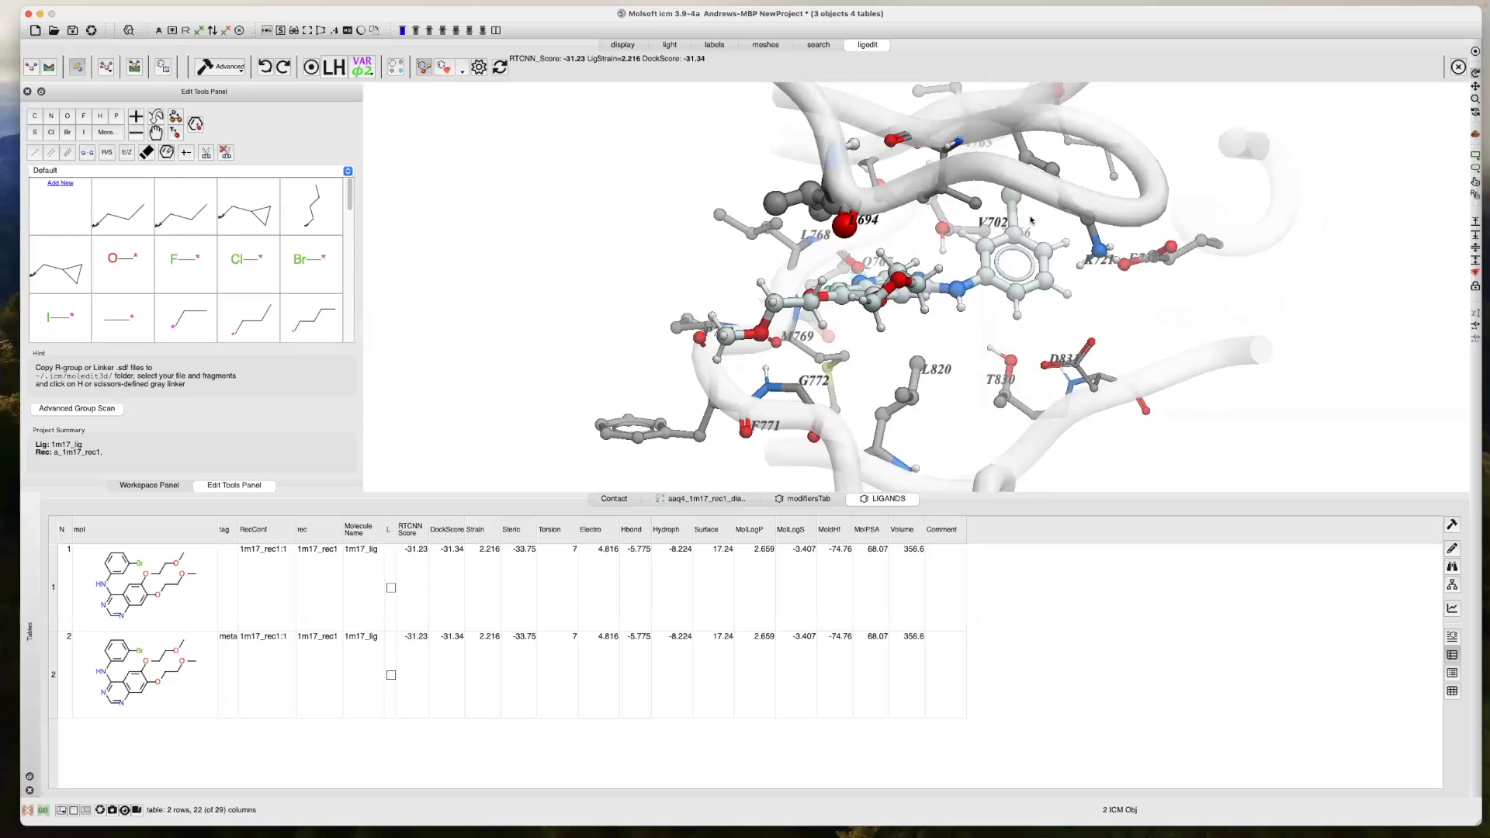
click(265, 68)
click(264, 68)
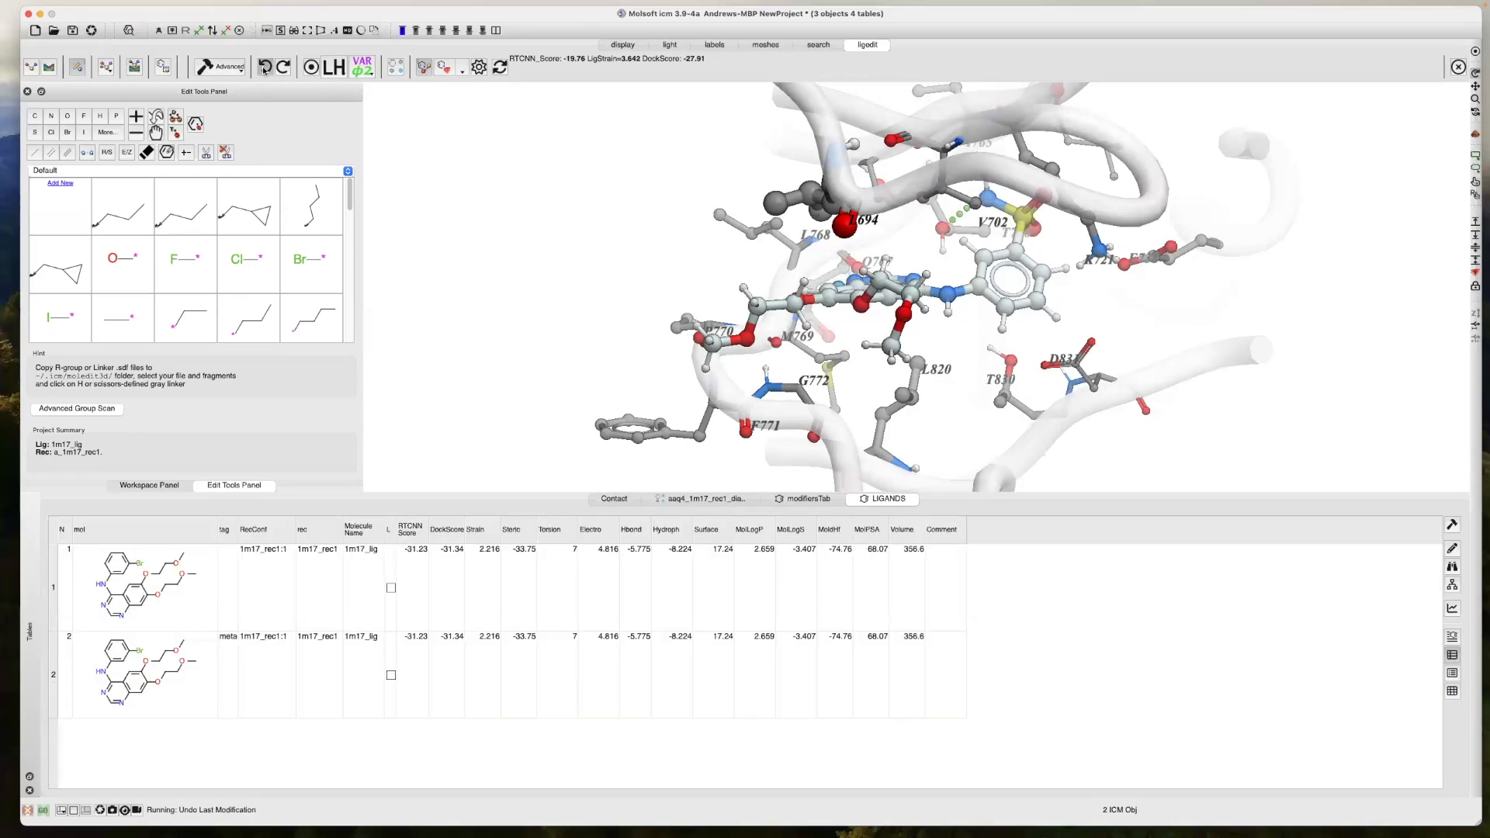
click(264, 68)
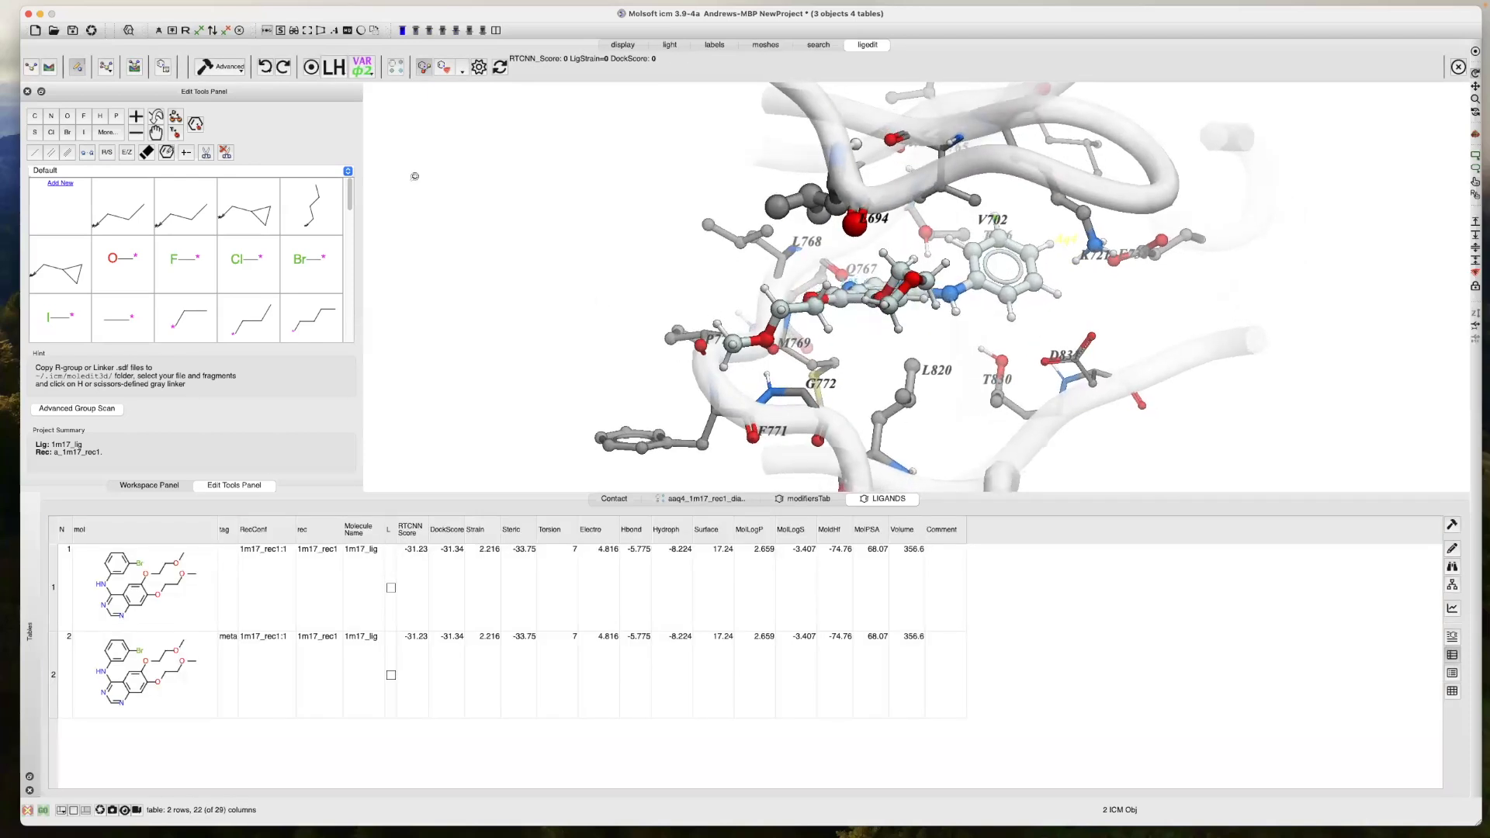
Open the modification history table and review the recorded operations and structures from the first to the last row
click(269, 74)
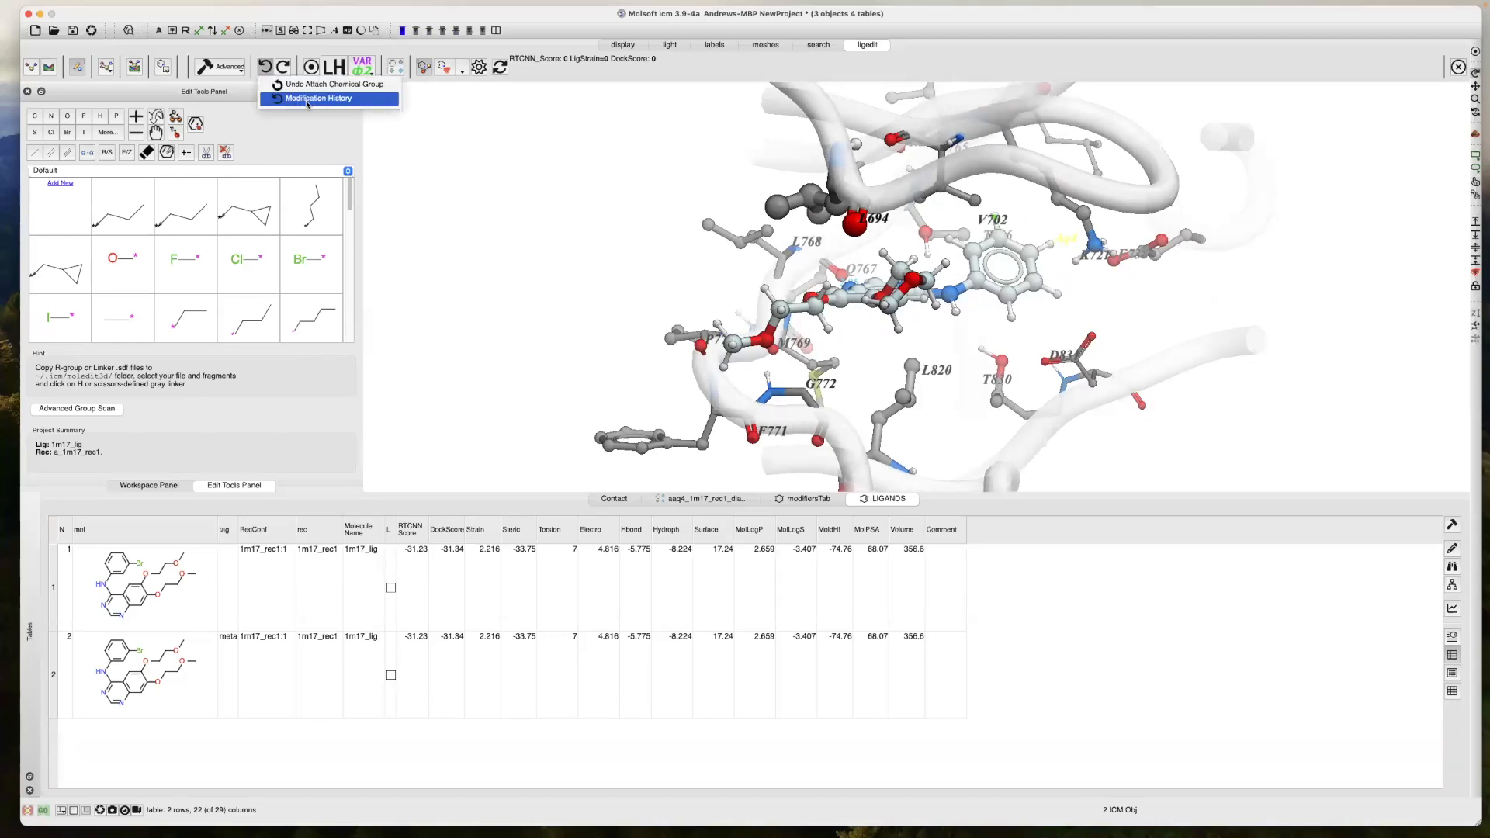
click(308, 102)
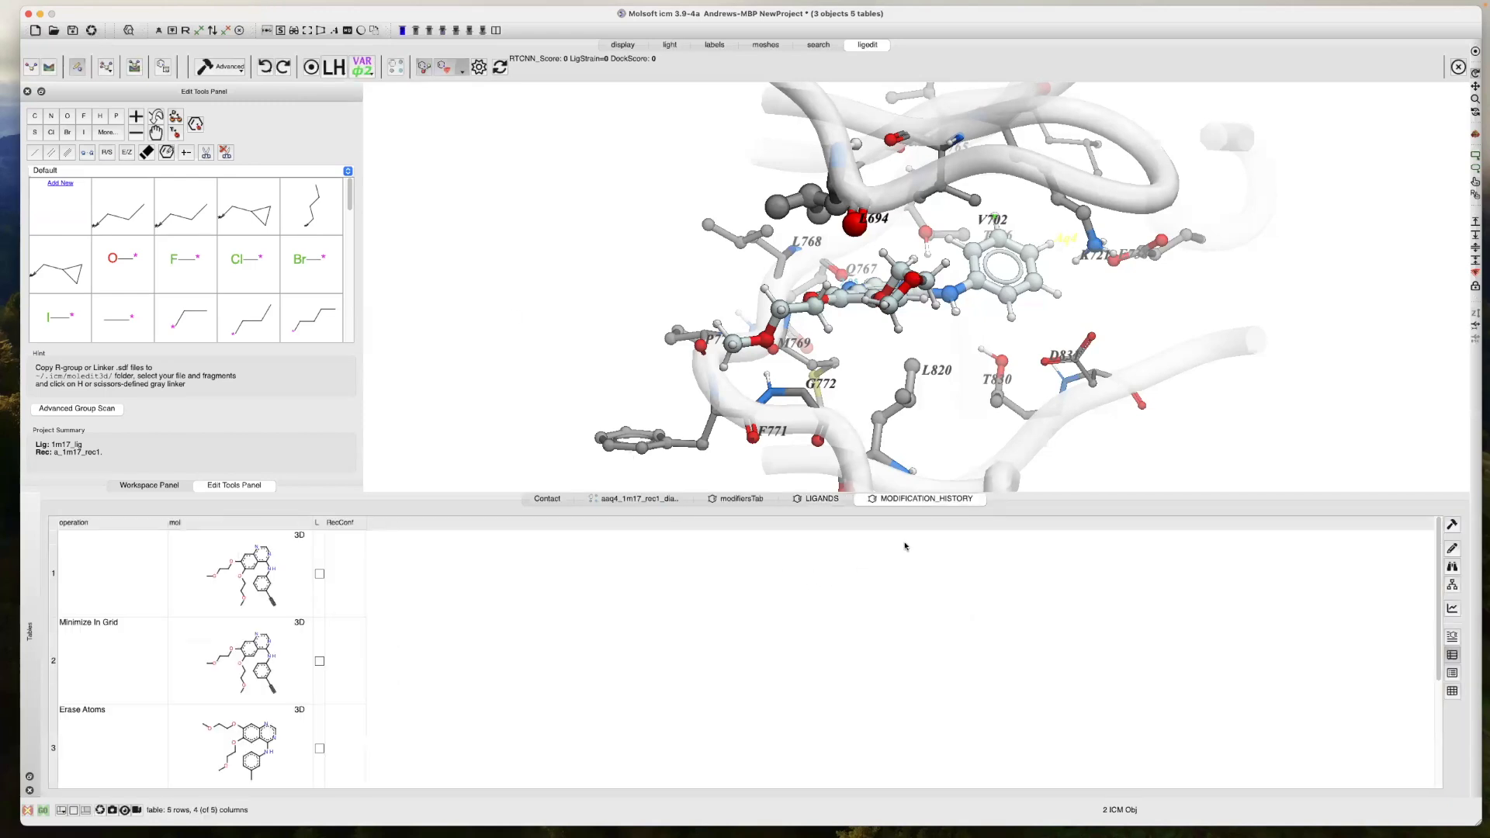
scroll(271, 597, down, 1)
scroll(271, 597, down, 3)
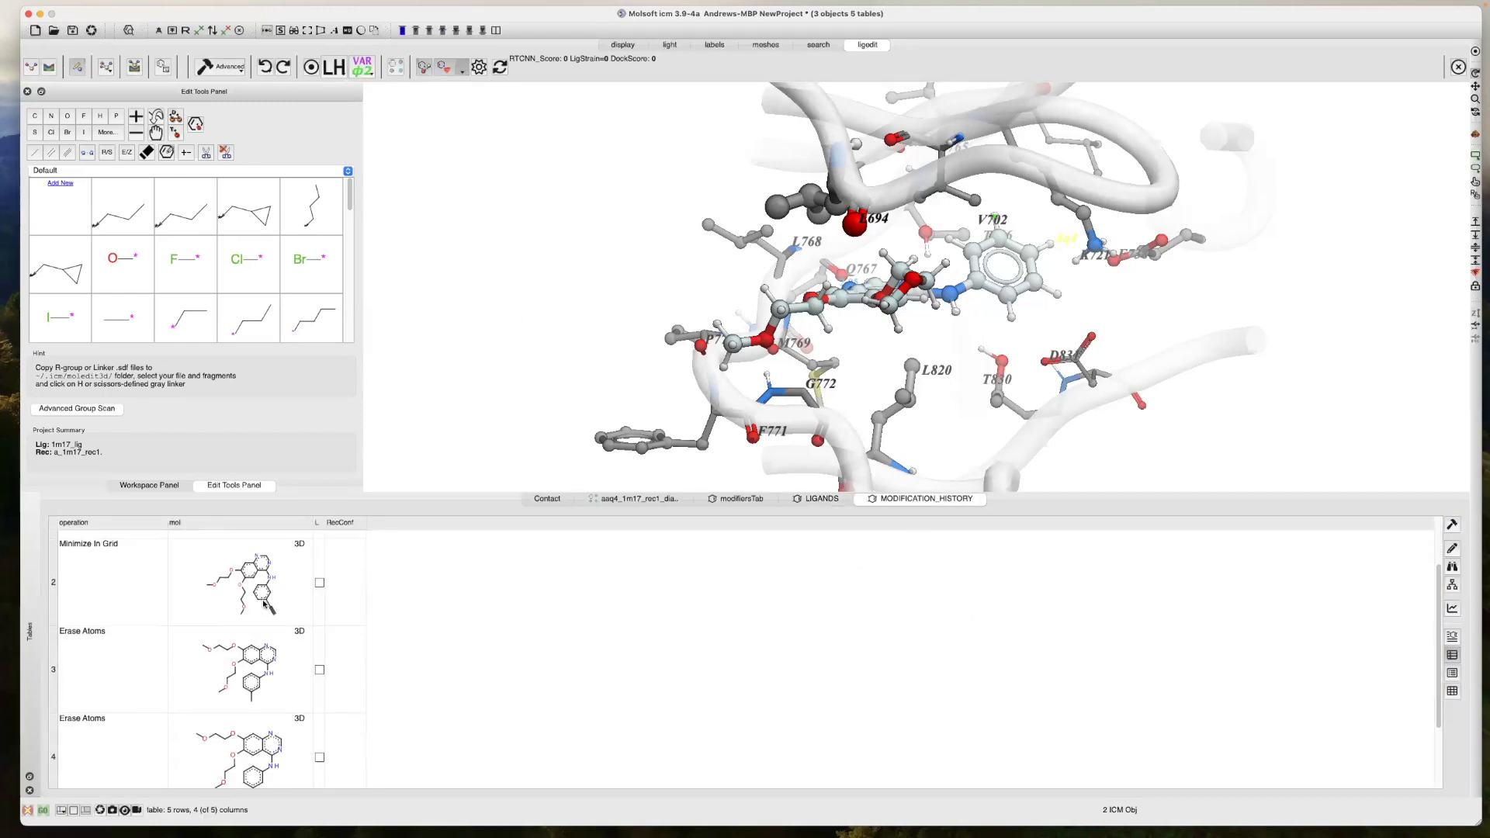
scroll(264, 608, up, 4)
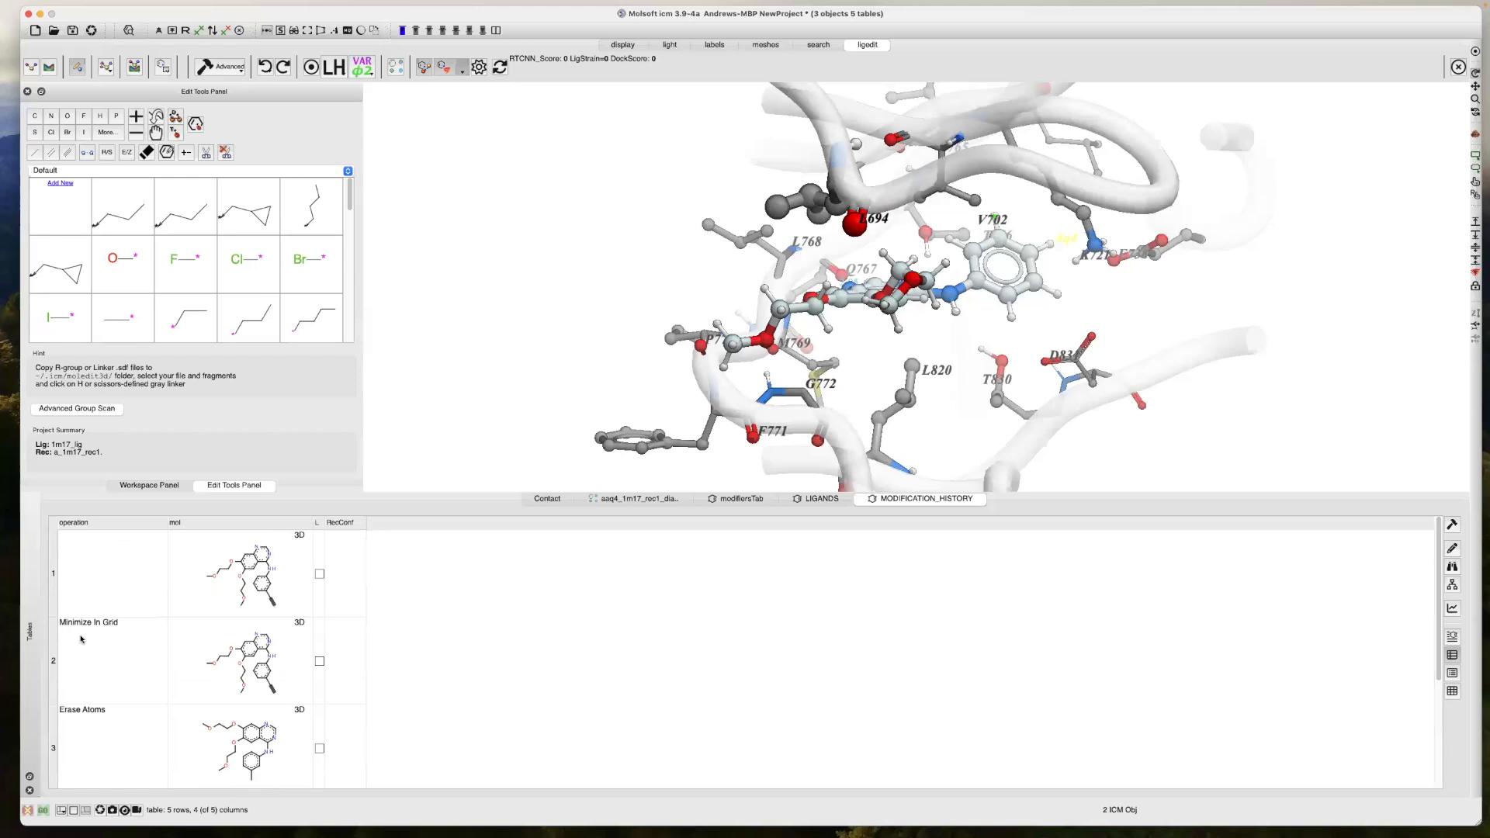
scroll(90, 652, down, 3)
scroll(91, 656, down, 4)
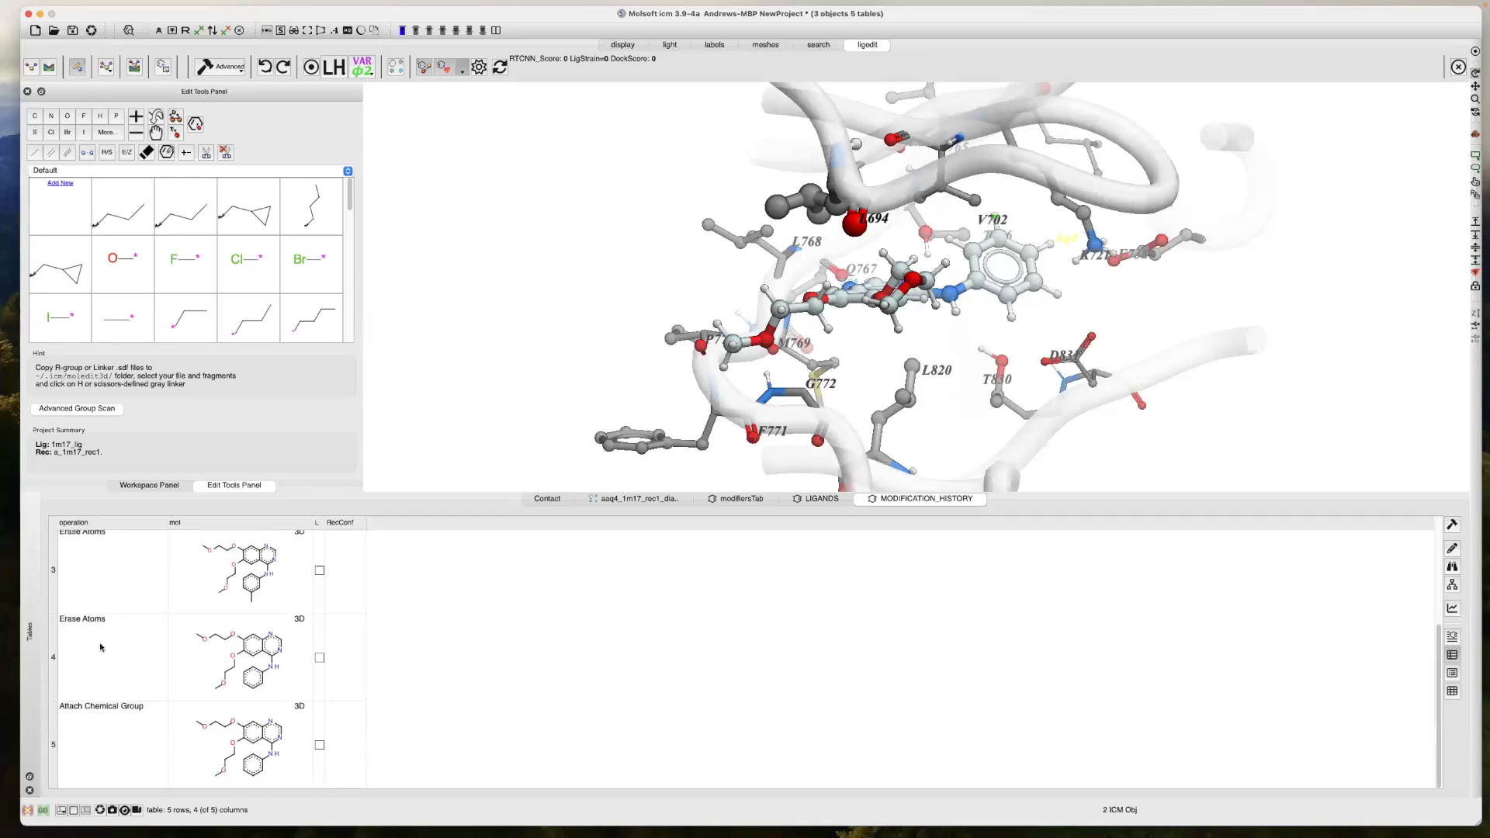
key(alt+super+8)
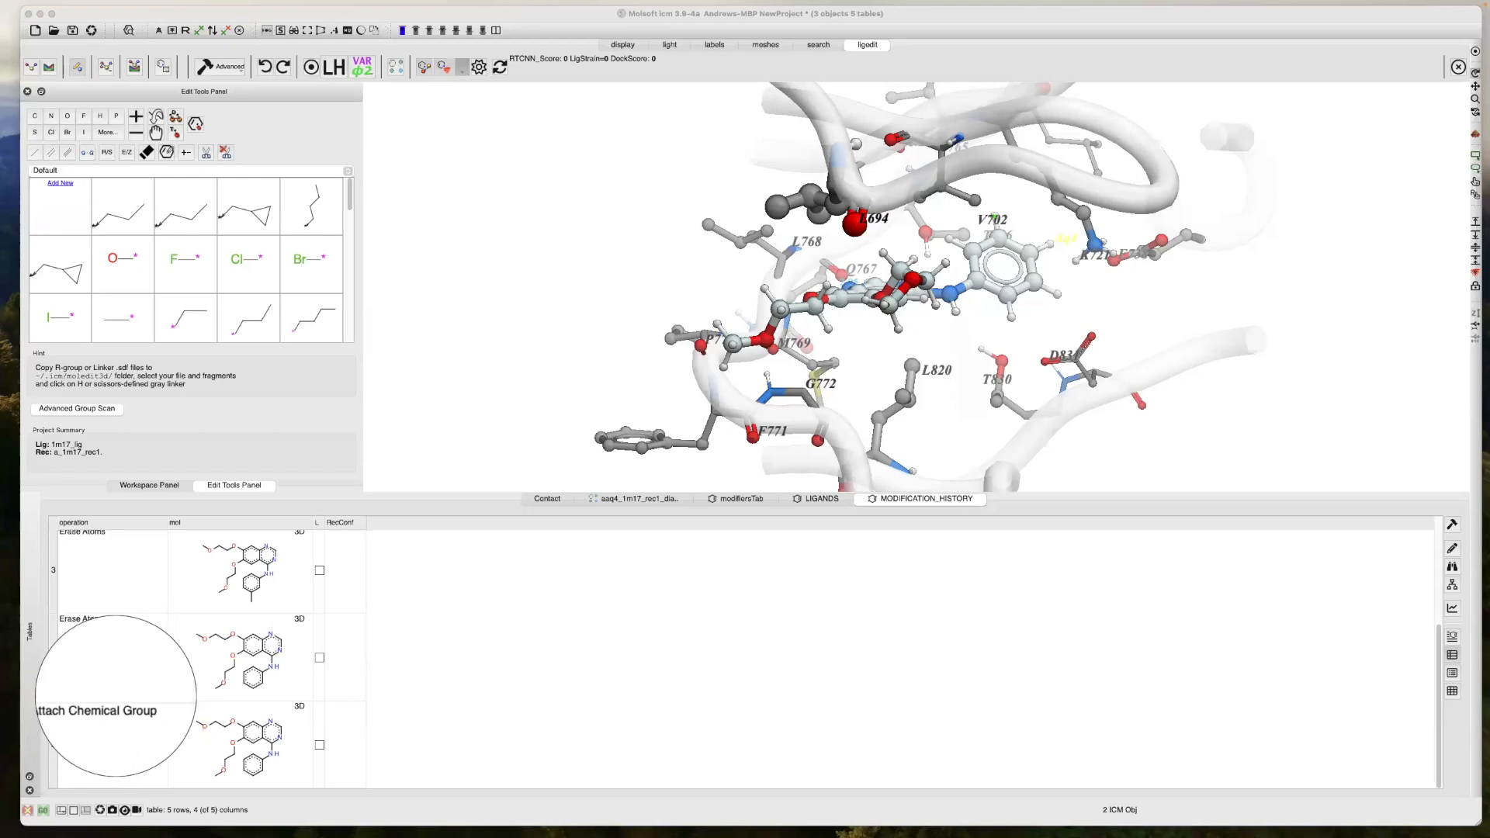
key(alt+super+8)
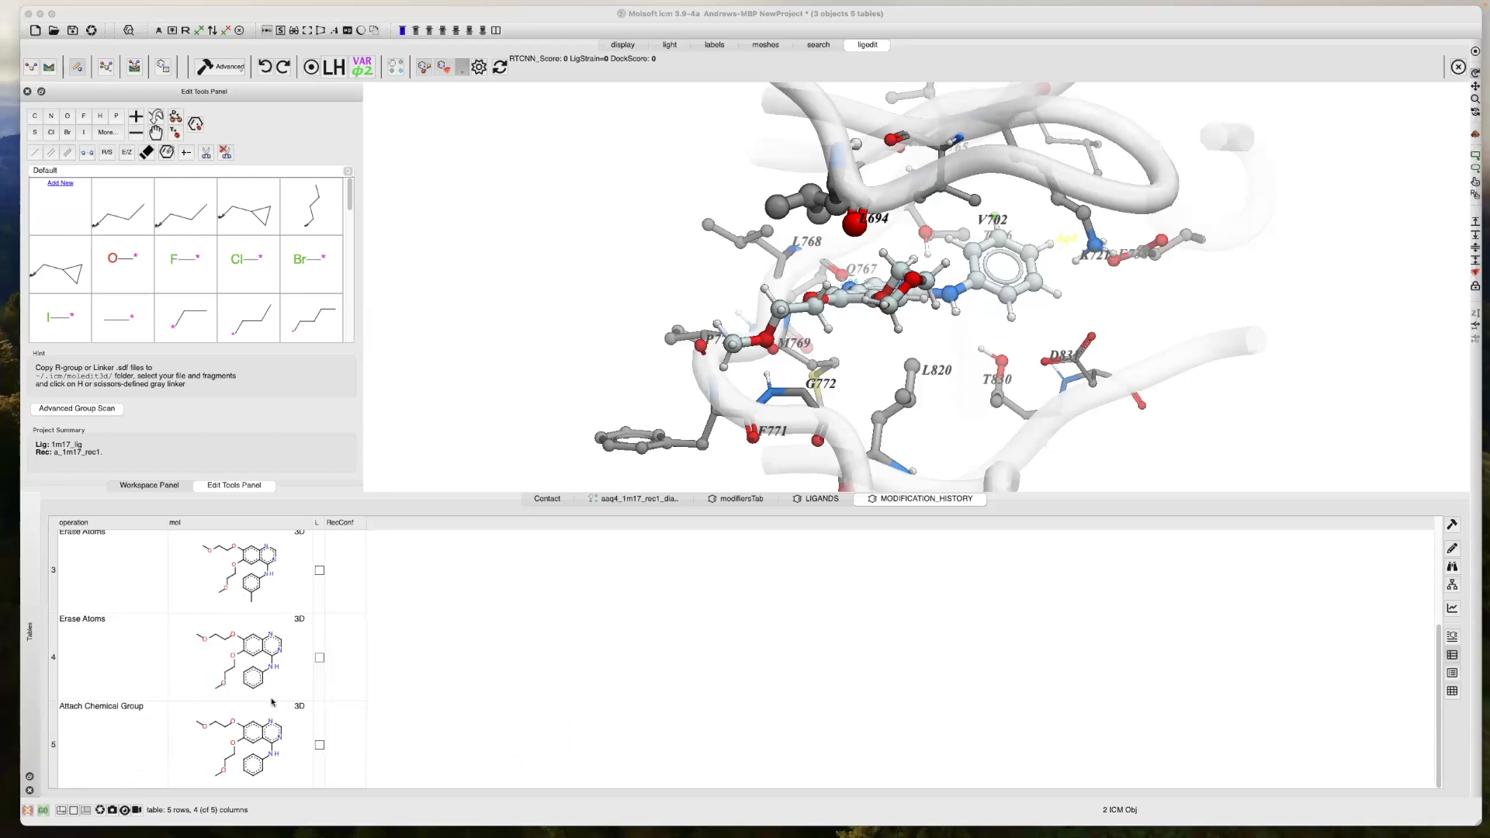
scroll(264, 700, up, 5)
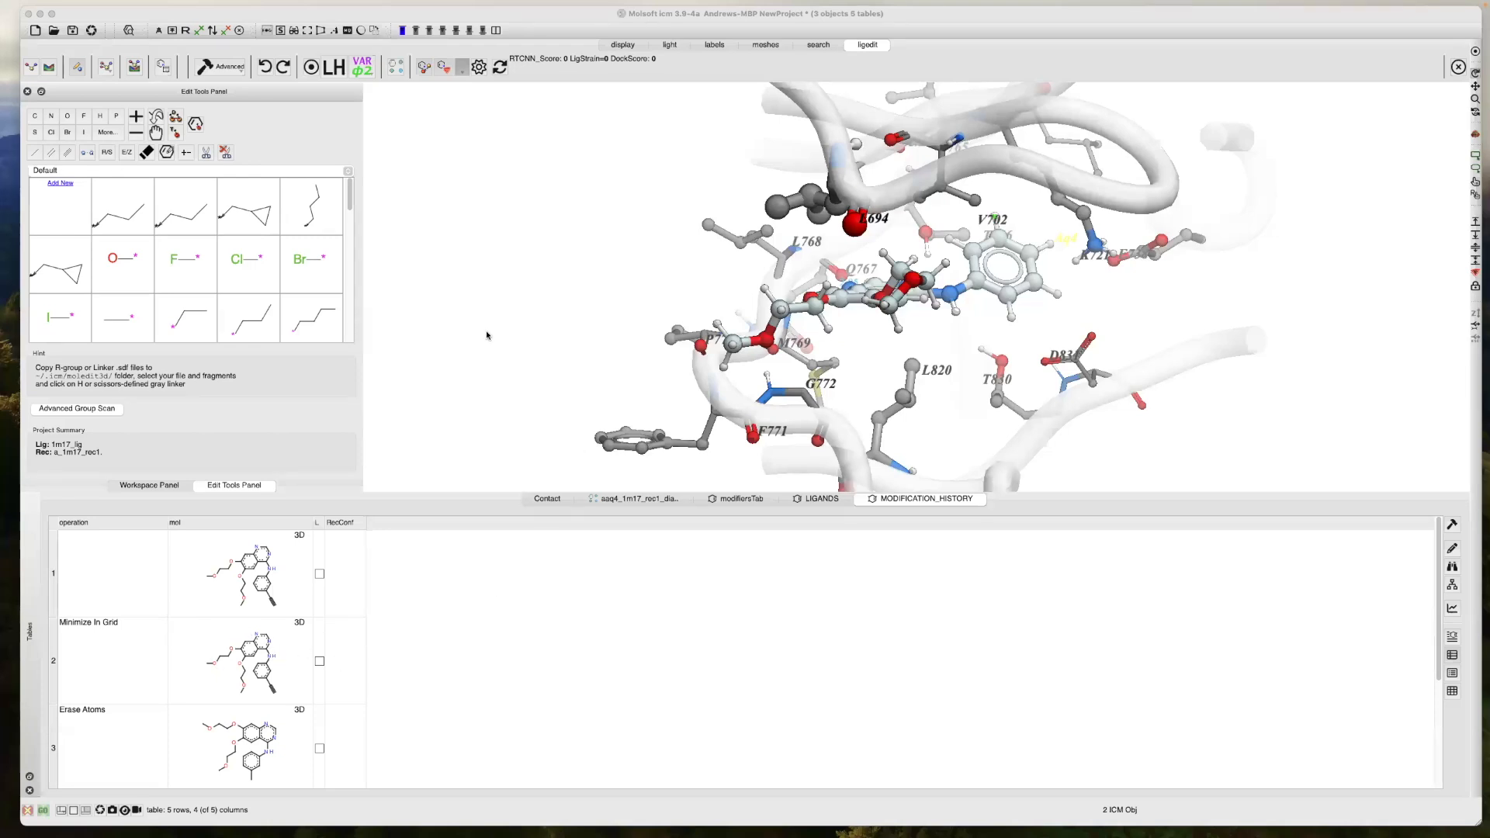
Inspect the unsubstituted ligand in the pocket and close the tables pane to enlarge the 3D view
click(535, 312)
drag(542, 313, 589, 284)
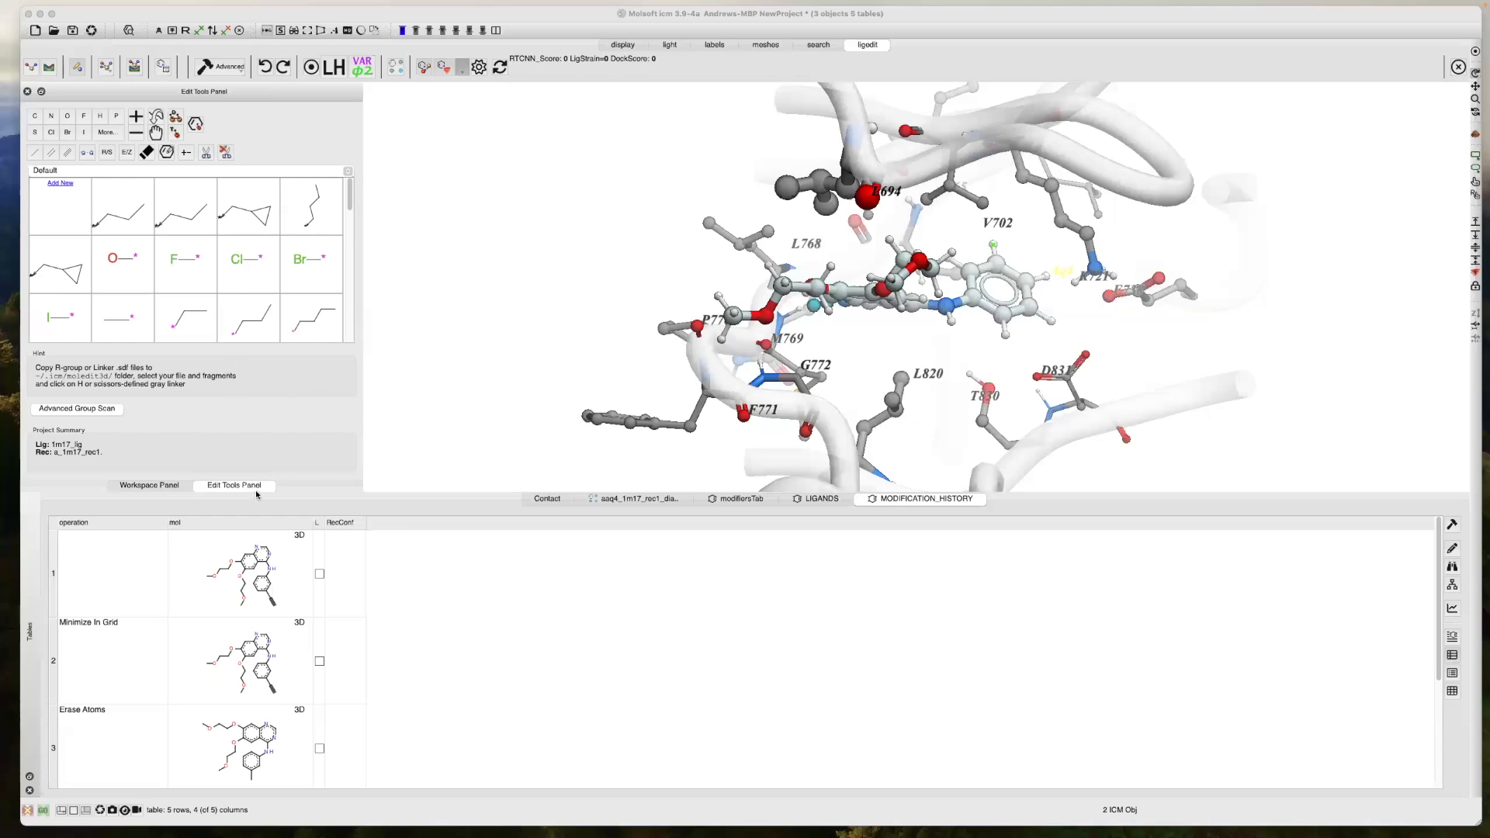
click(379, 465)
drag(378, 465, 386, 506)
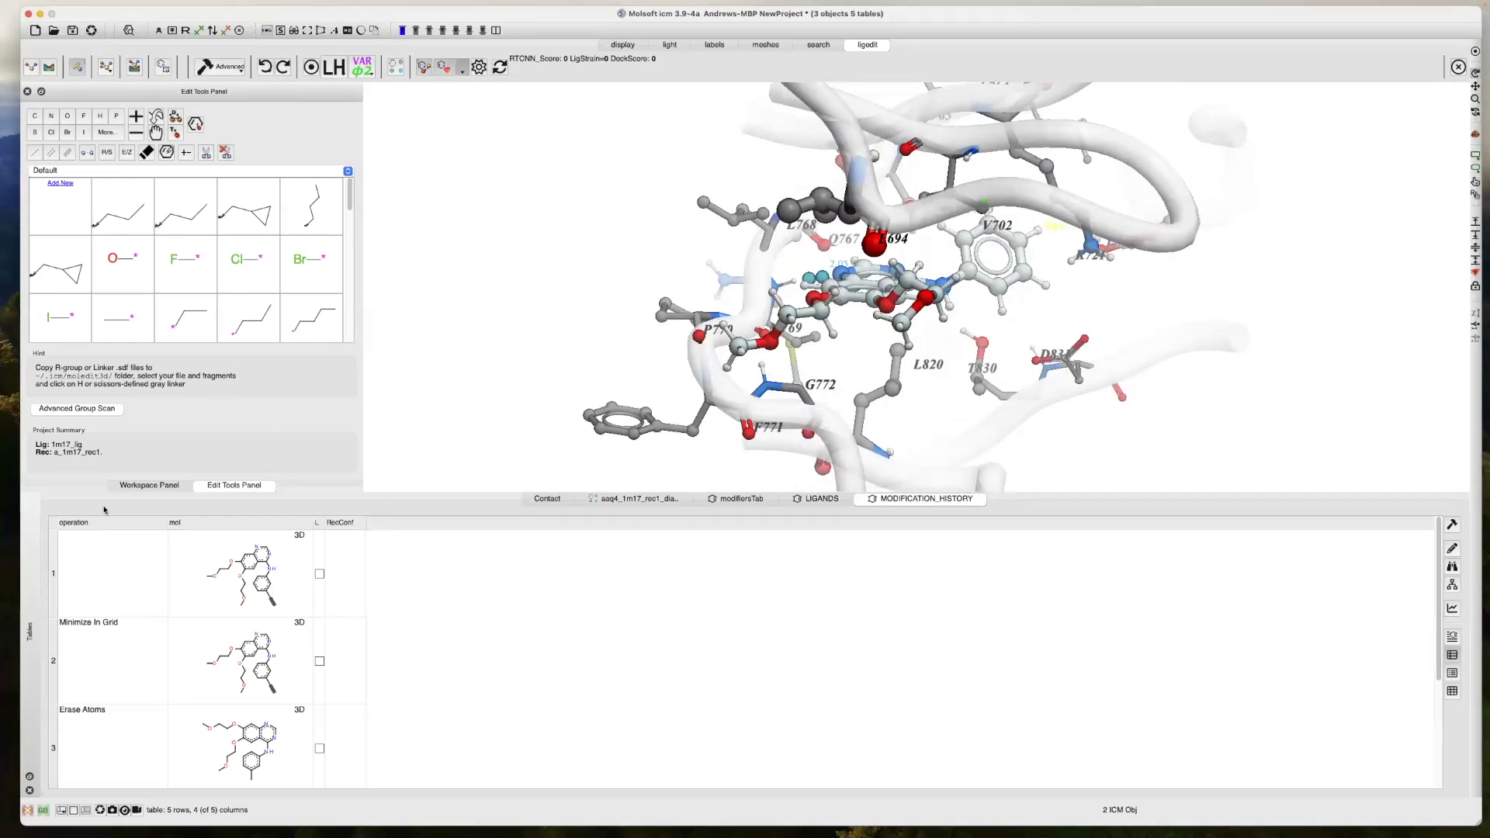
click(31, 791)
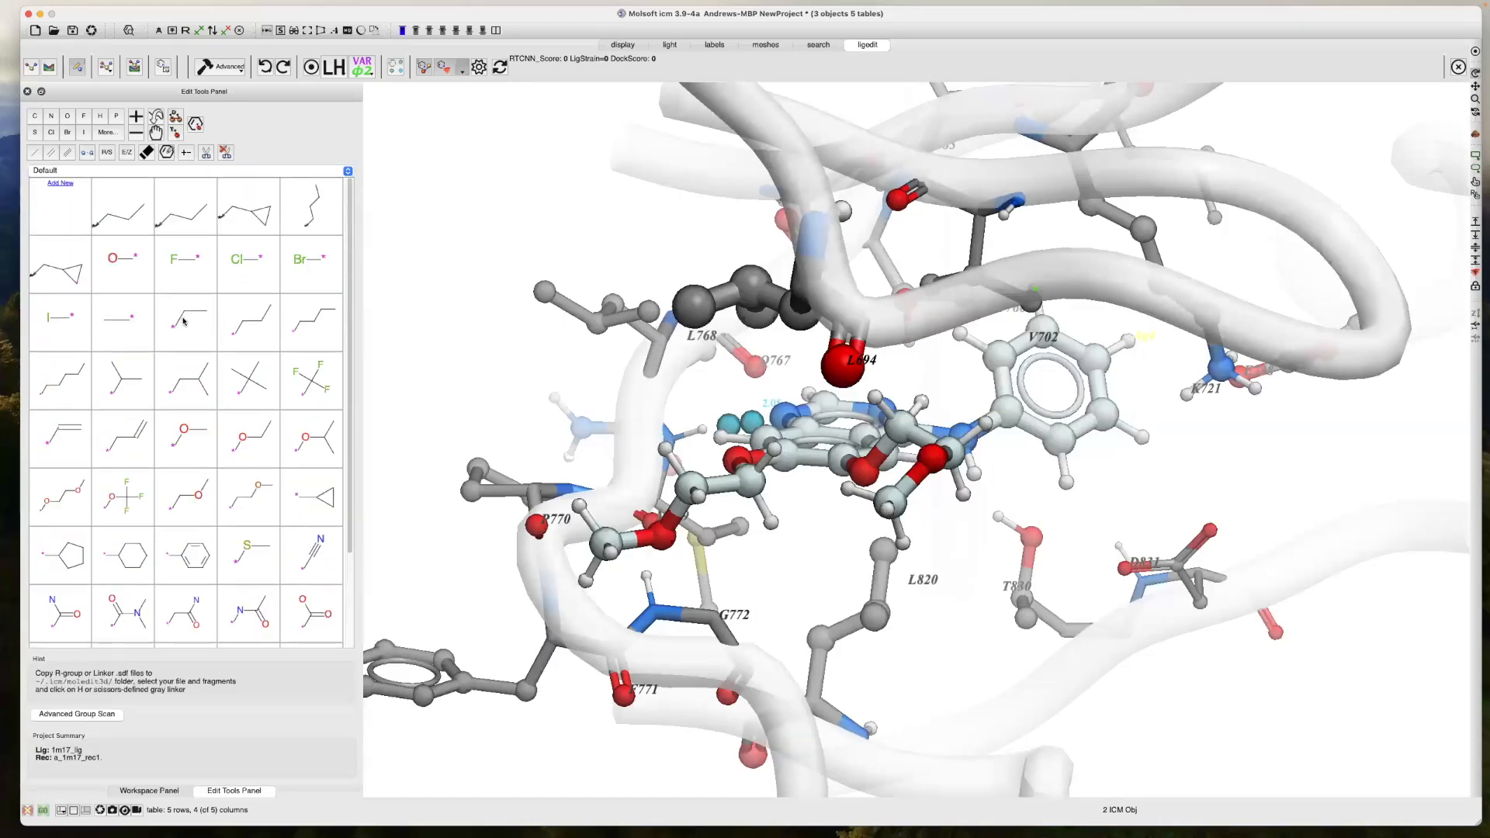
Add a custom fragment to the Default group library: a two-carbon chain ending in cyclopropyl, with an attachment point on the free end carbon
click(59, 183)
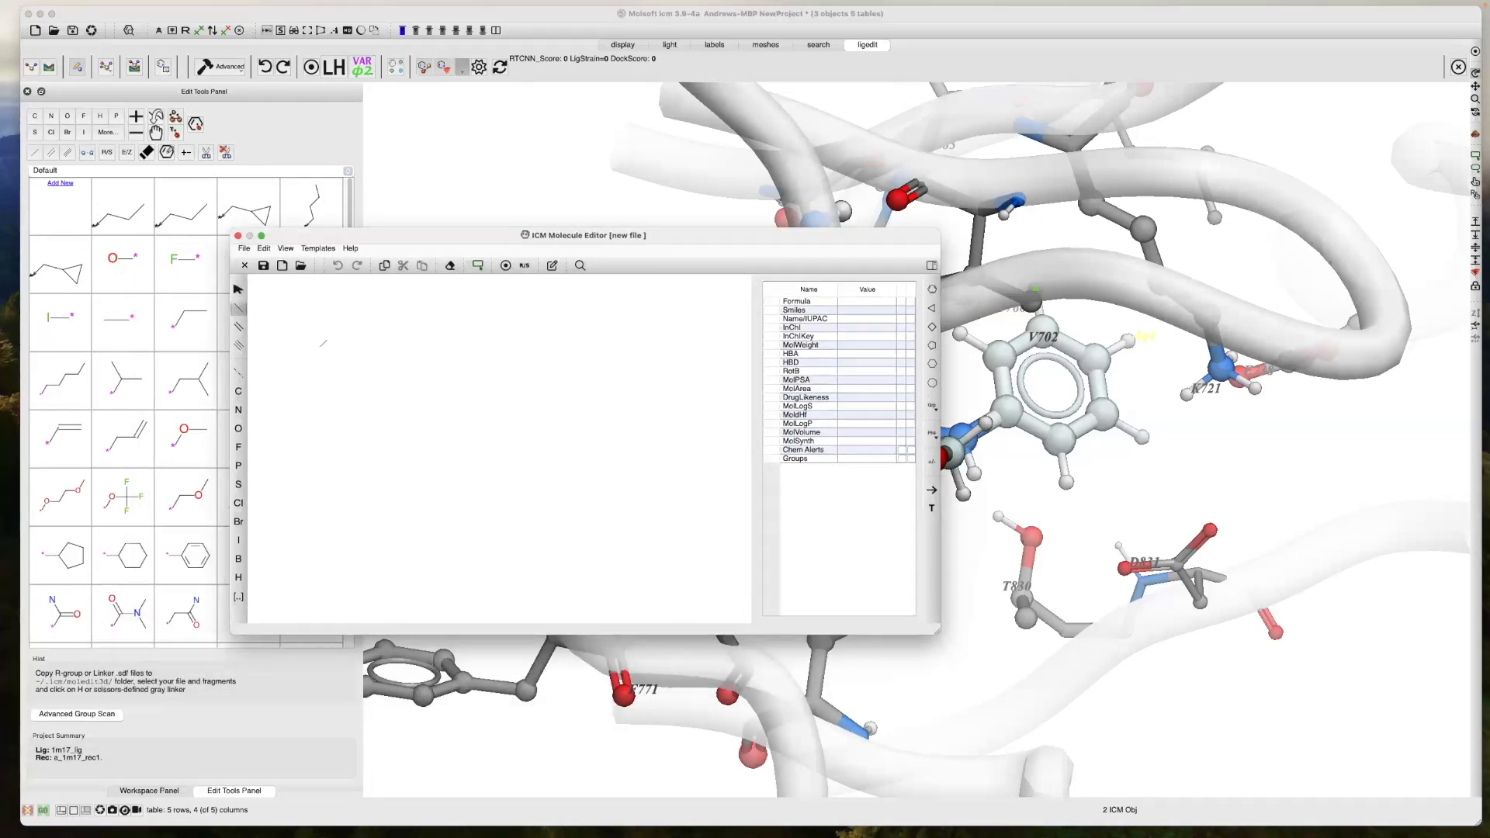
click(323, 343)
click(348, 354)
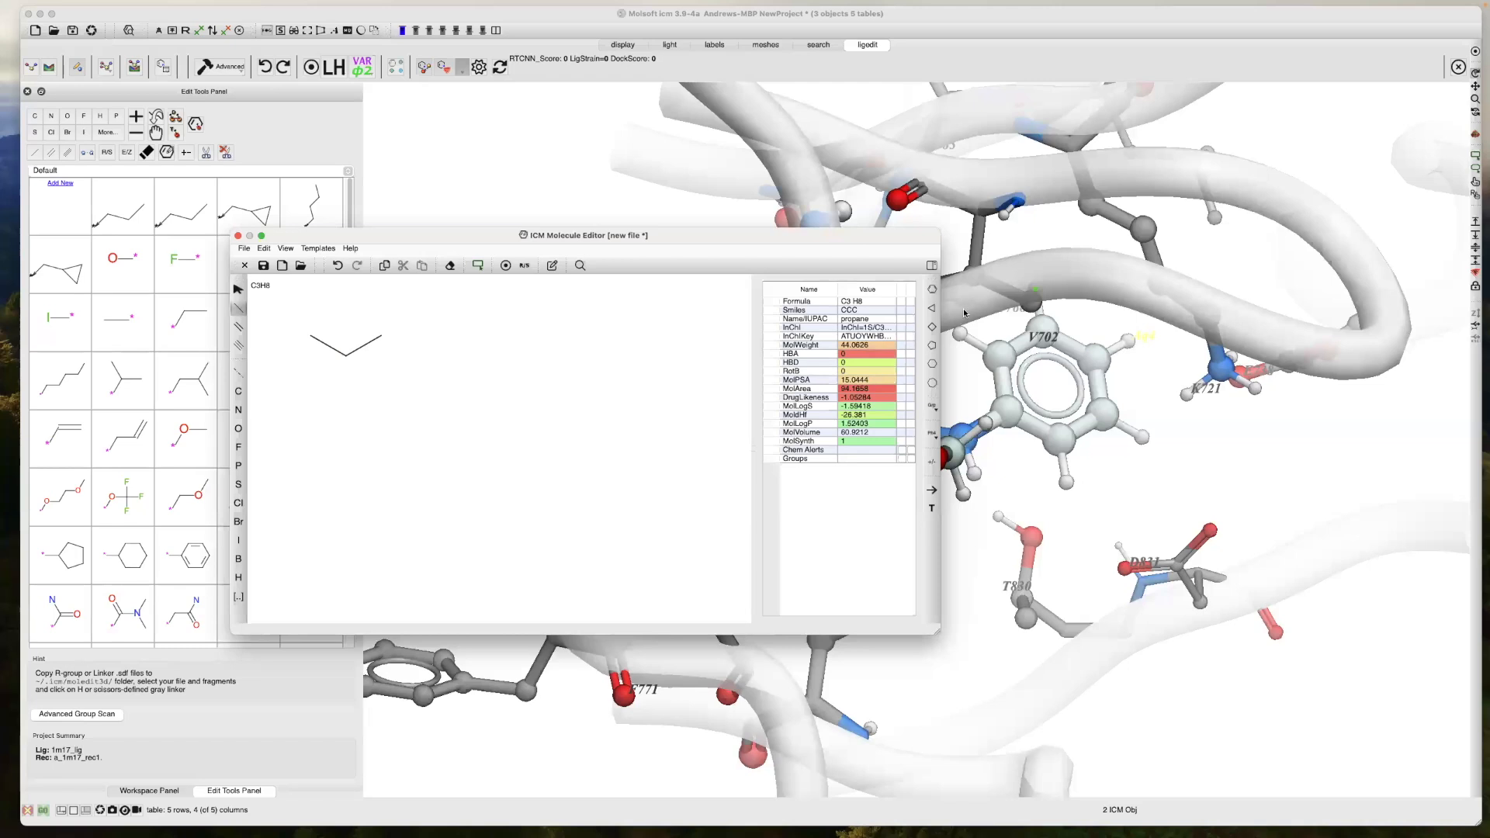
click(932, 308)
click(382, 338)
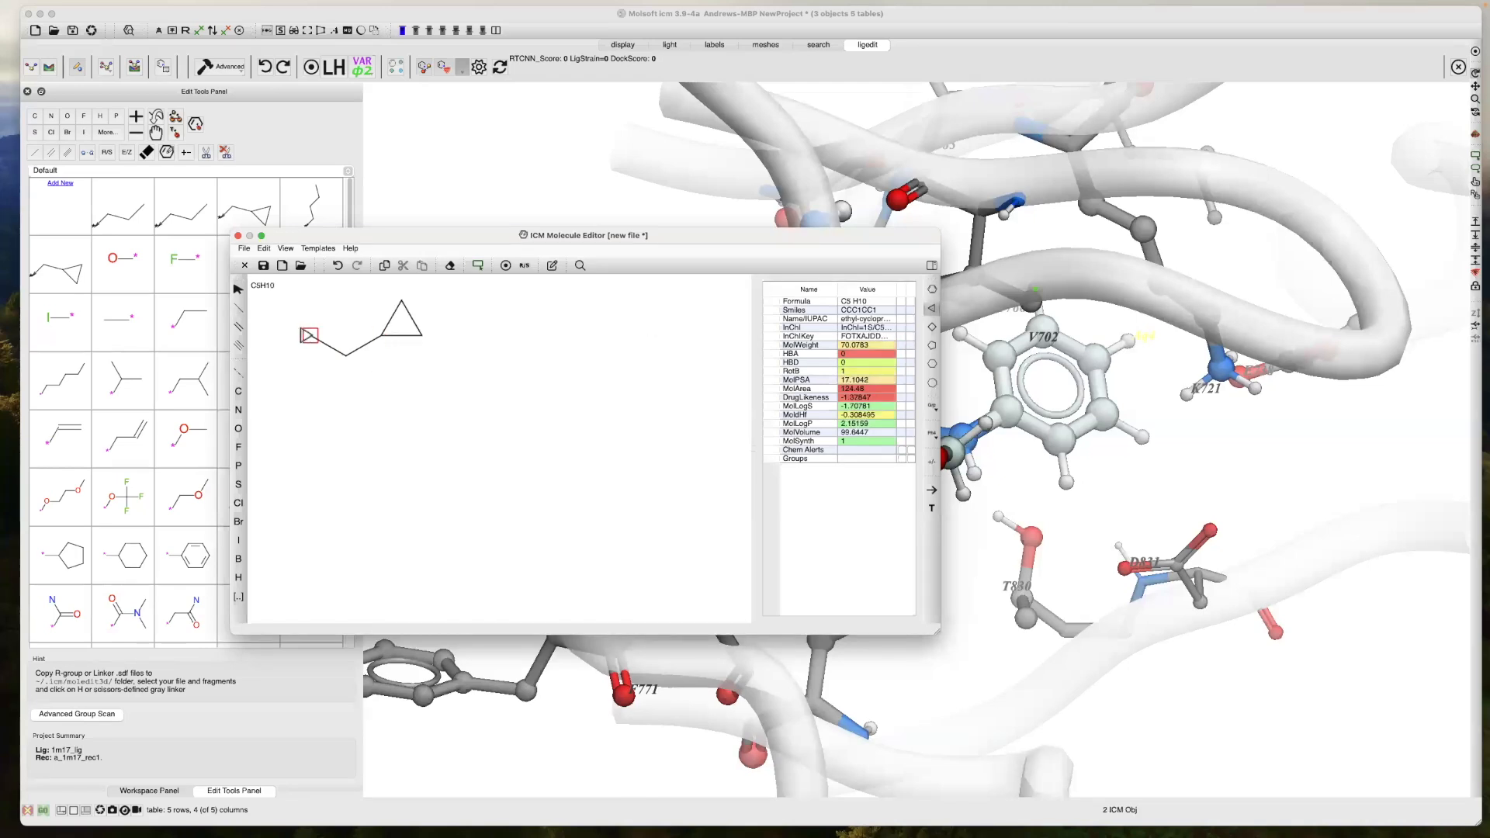
right_click(309, 335)
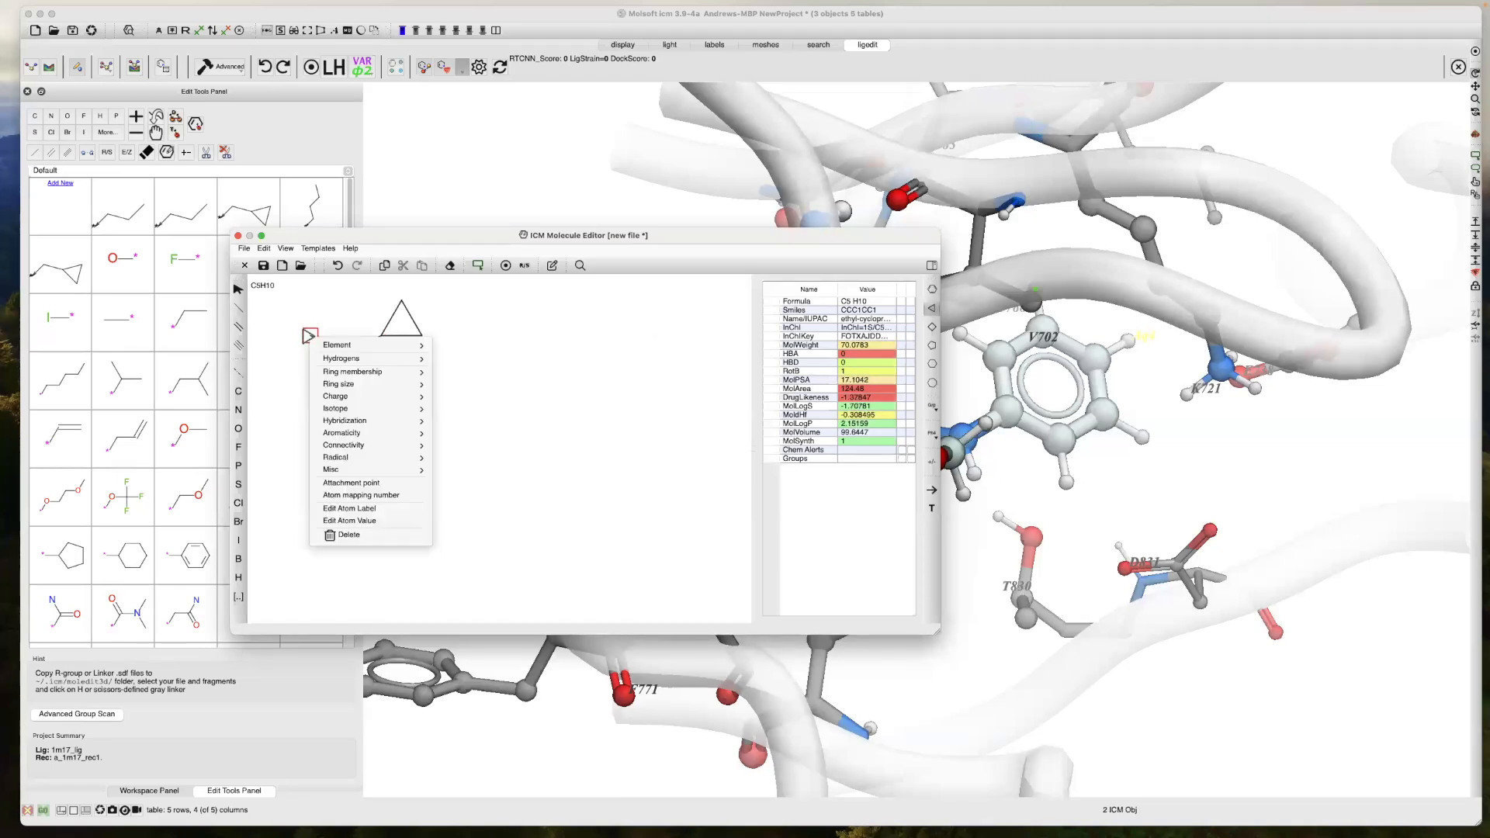
click(357, 484)
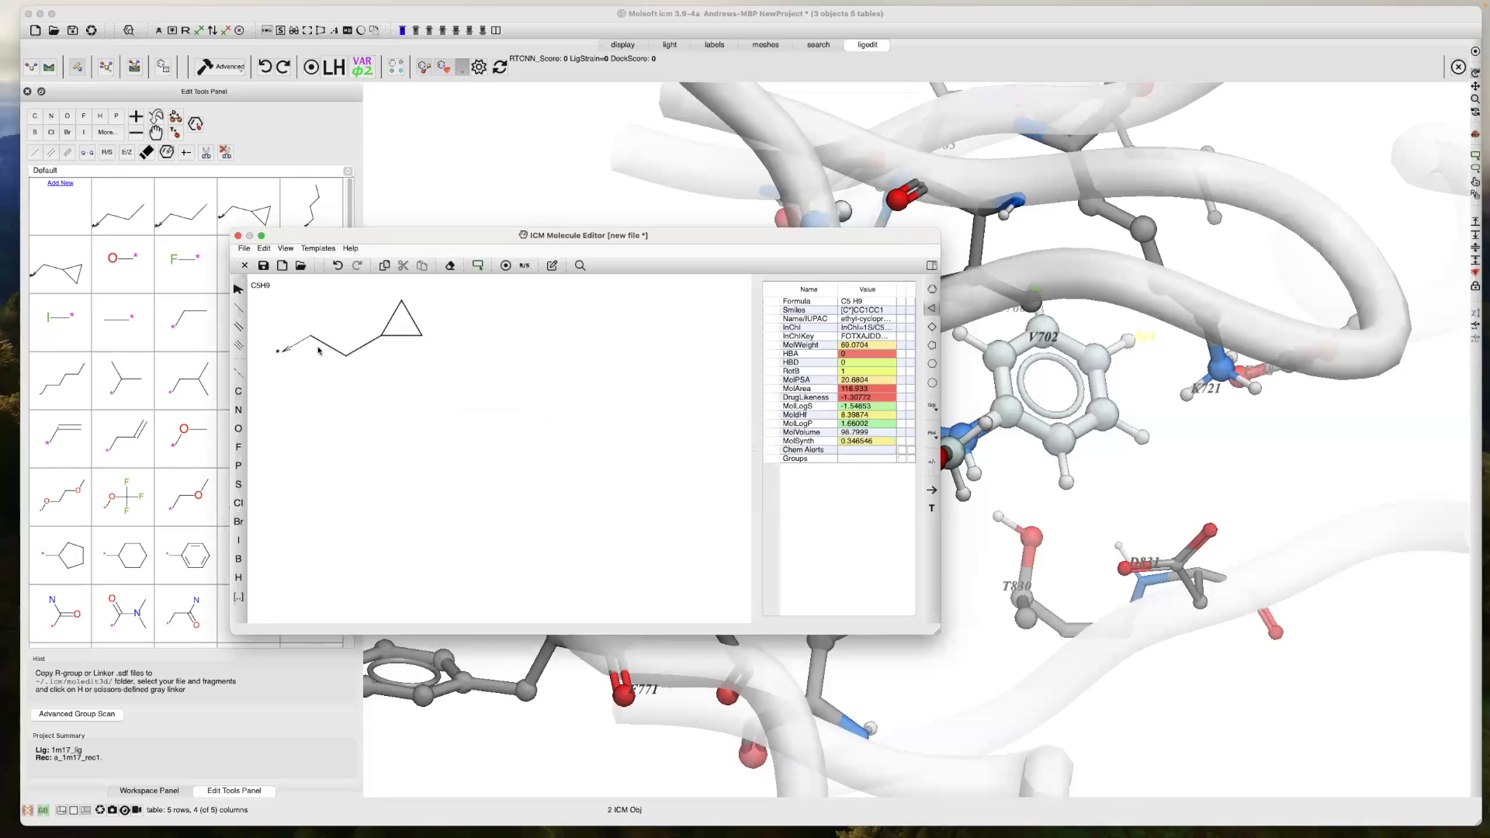
click(238, 236)
click(613, 452)
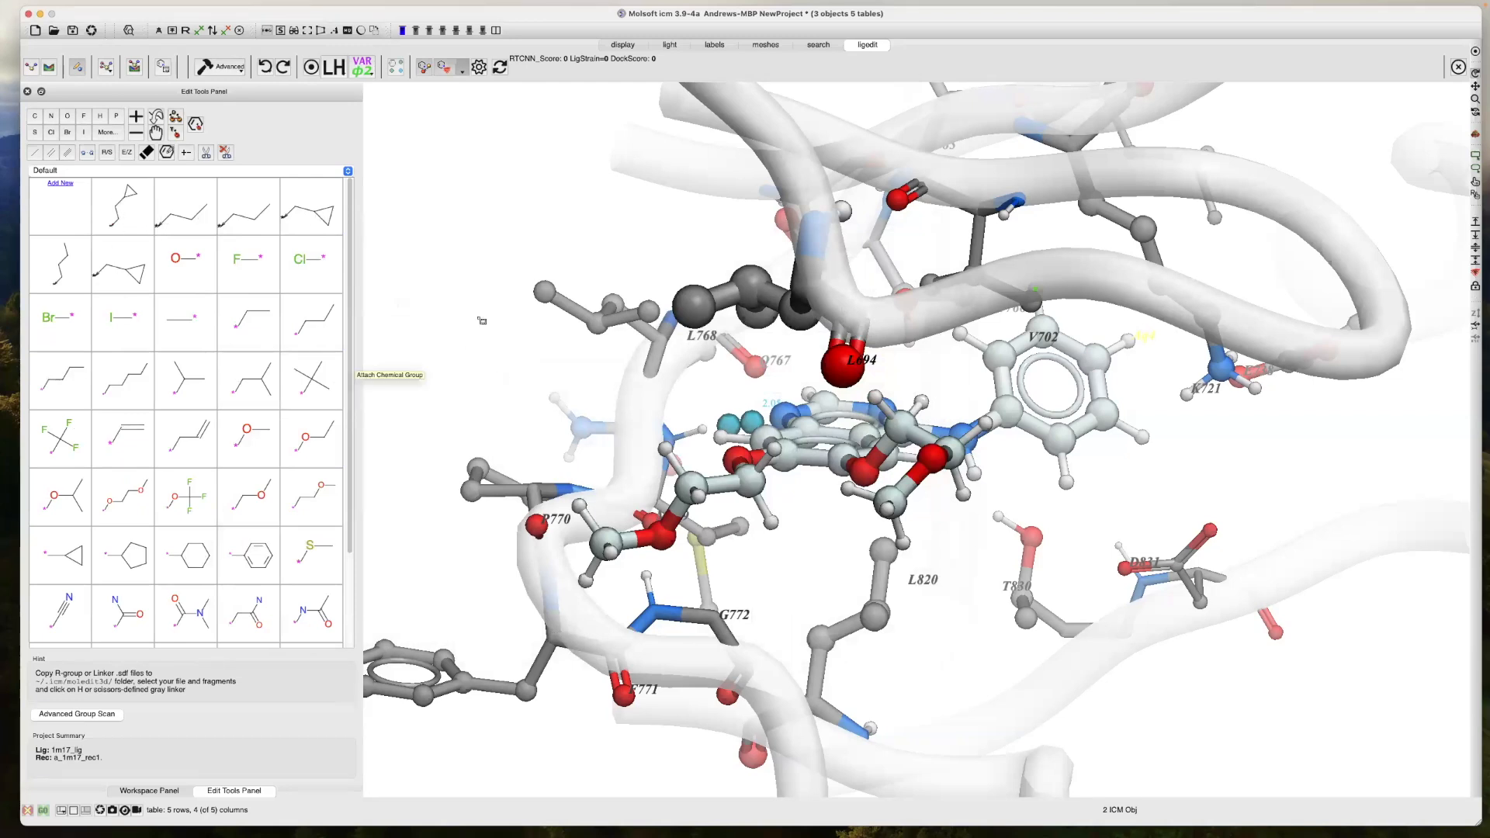
Open the Find Group database scan, widen its dialog and filter the replacement groups with the Small Lipophile preset
mouse_move(510, 358)
mouse_down()
mouse_move(480, 328)
mouse_move(495, 333)
mouse_up()
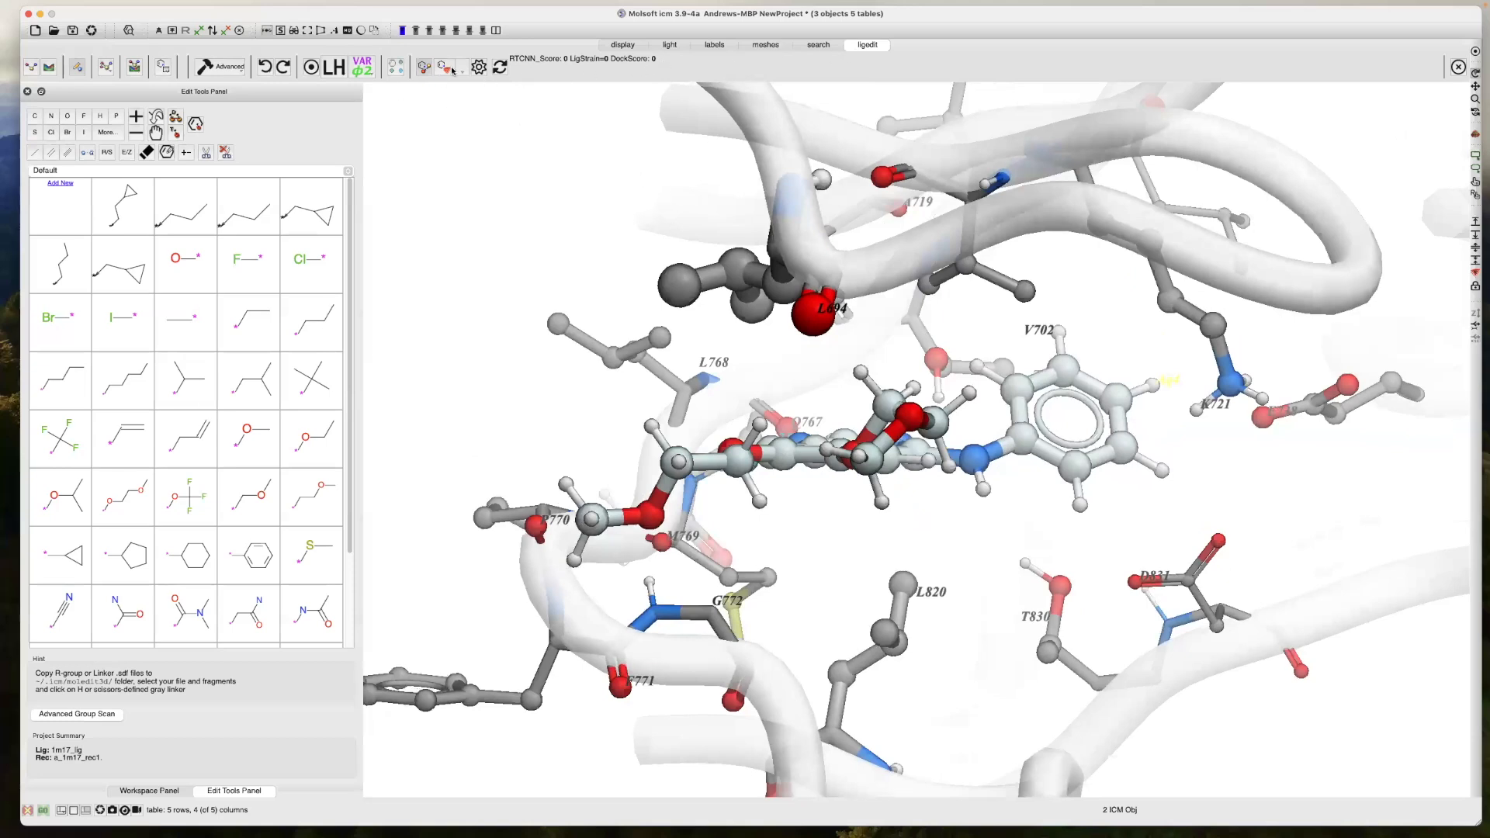
click(232, 70)
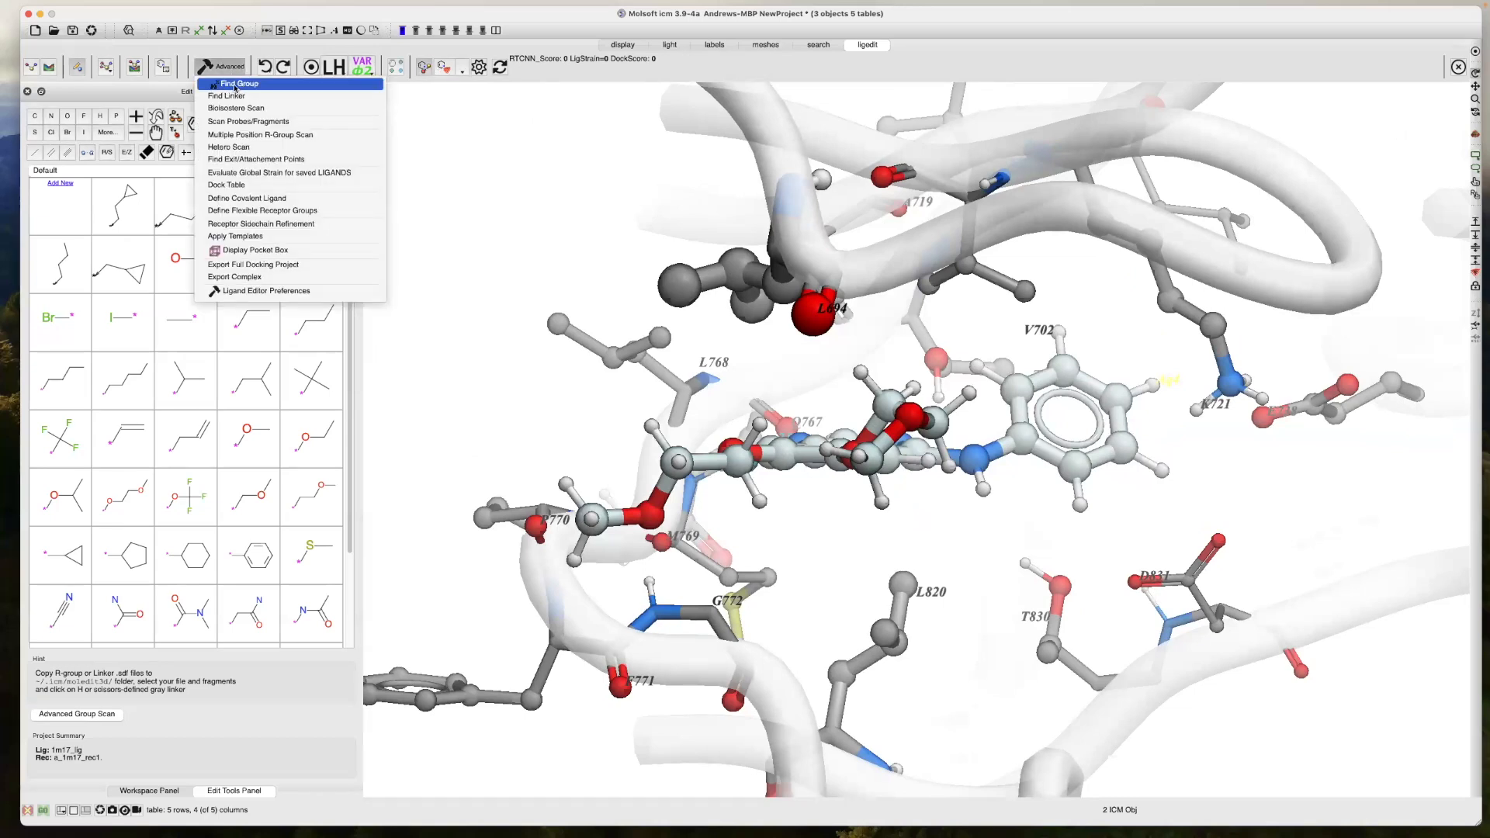
click(235, 84)
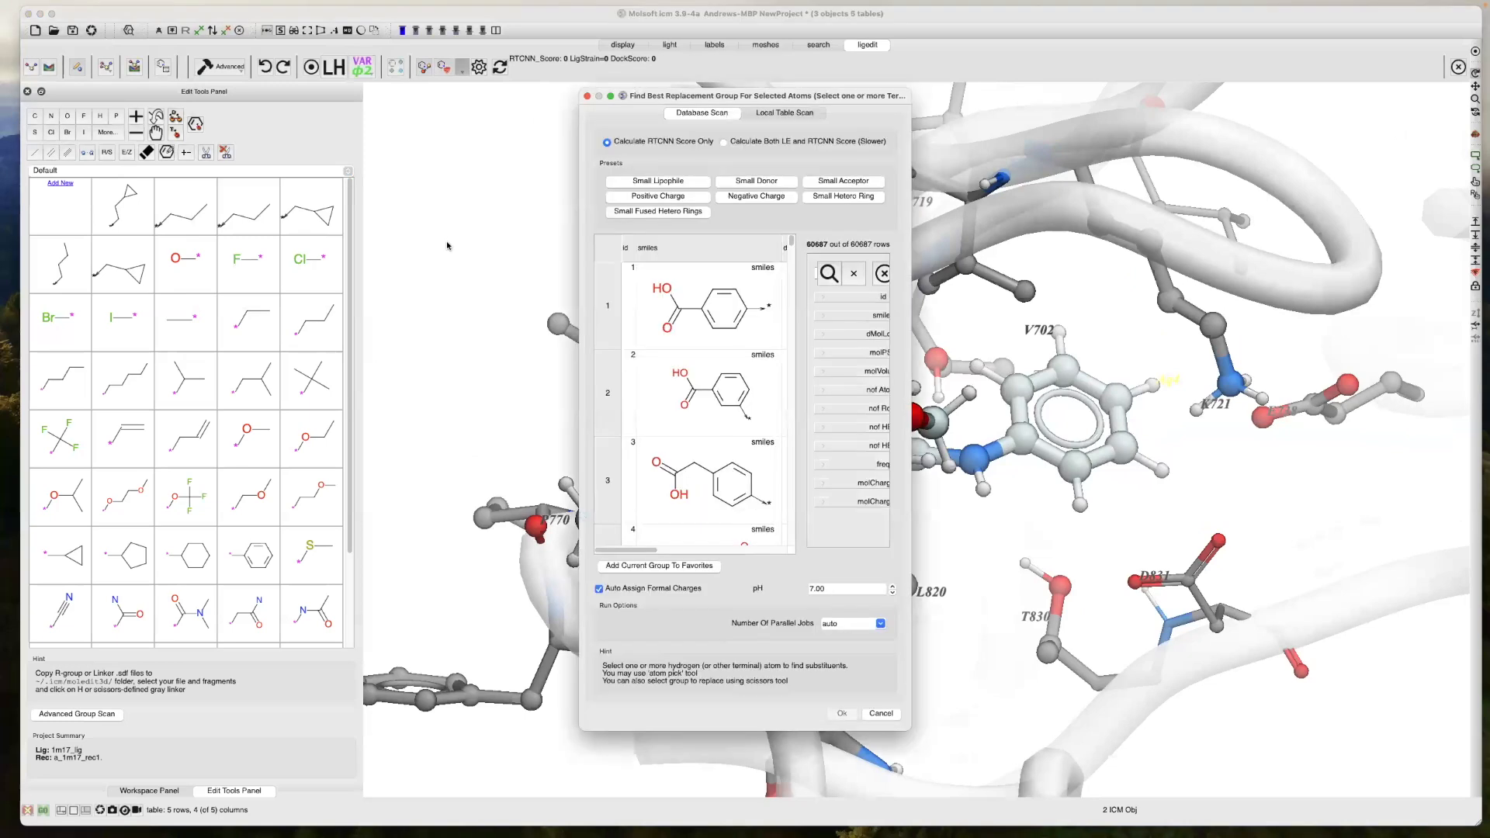
drag(579, 250, 155, 220)
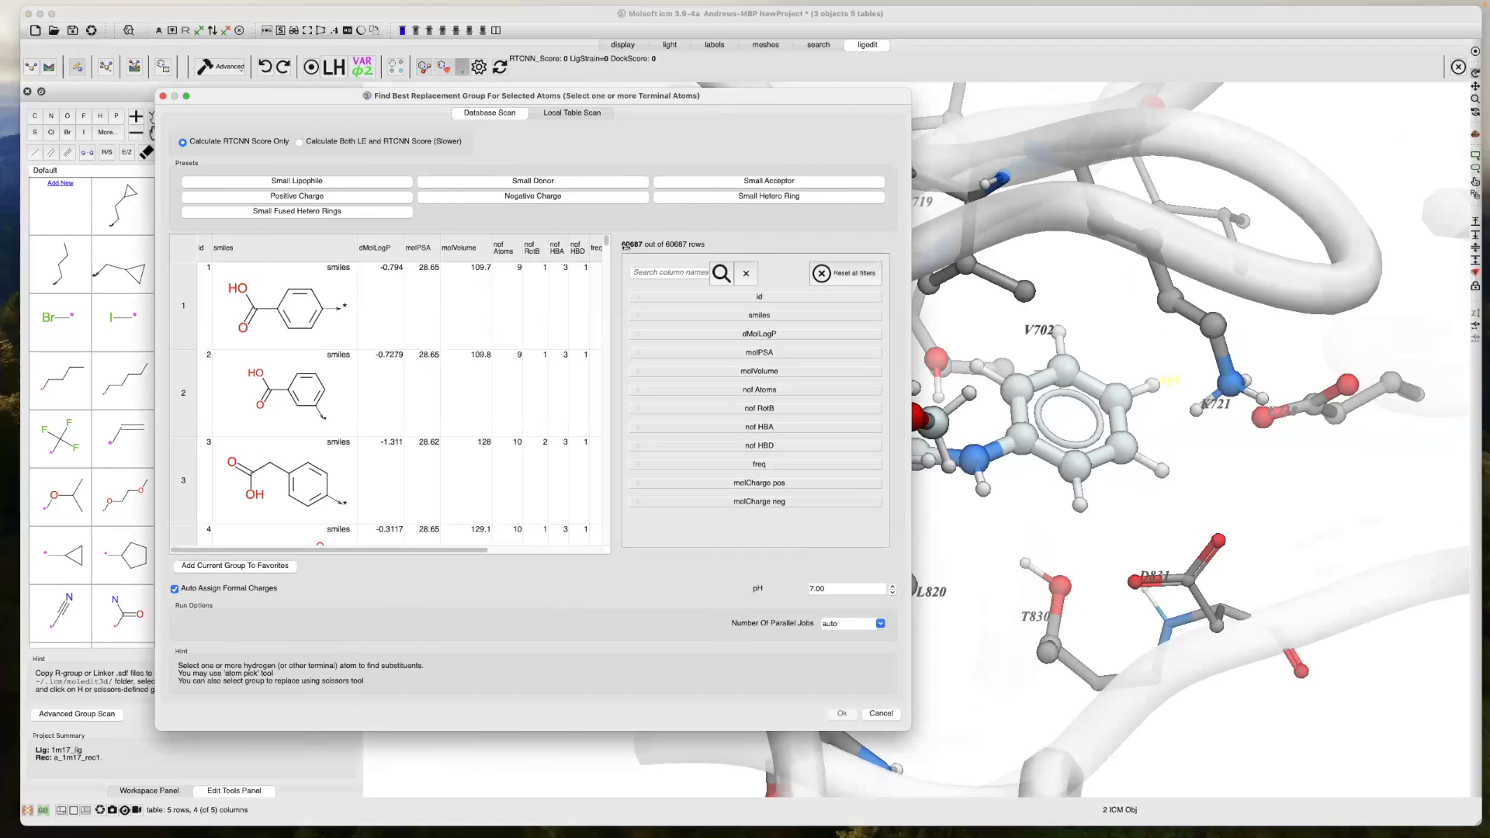
click(285, 181)
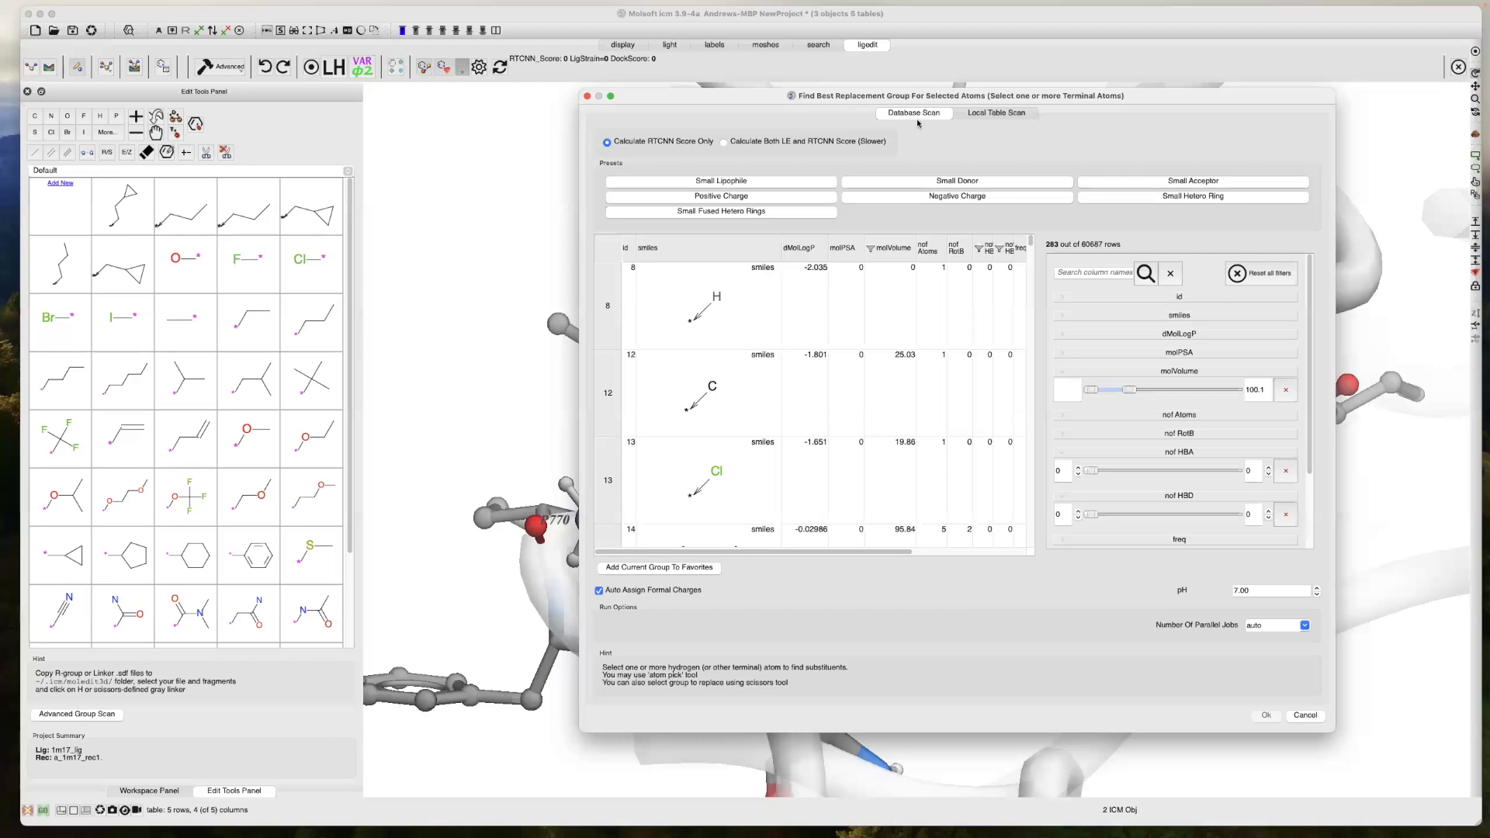
Enable atom picking and run the Small Lipophile database scan at the phenyl hydrogen near V702, calculating only the RTCNN score
drag(934, 101, 369, 120)
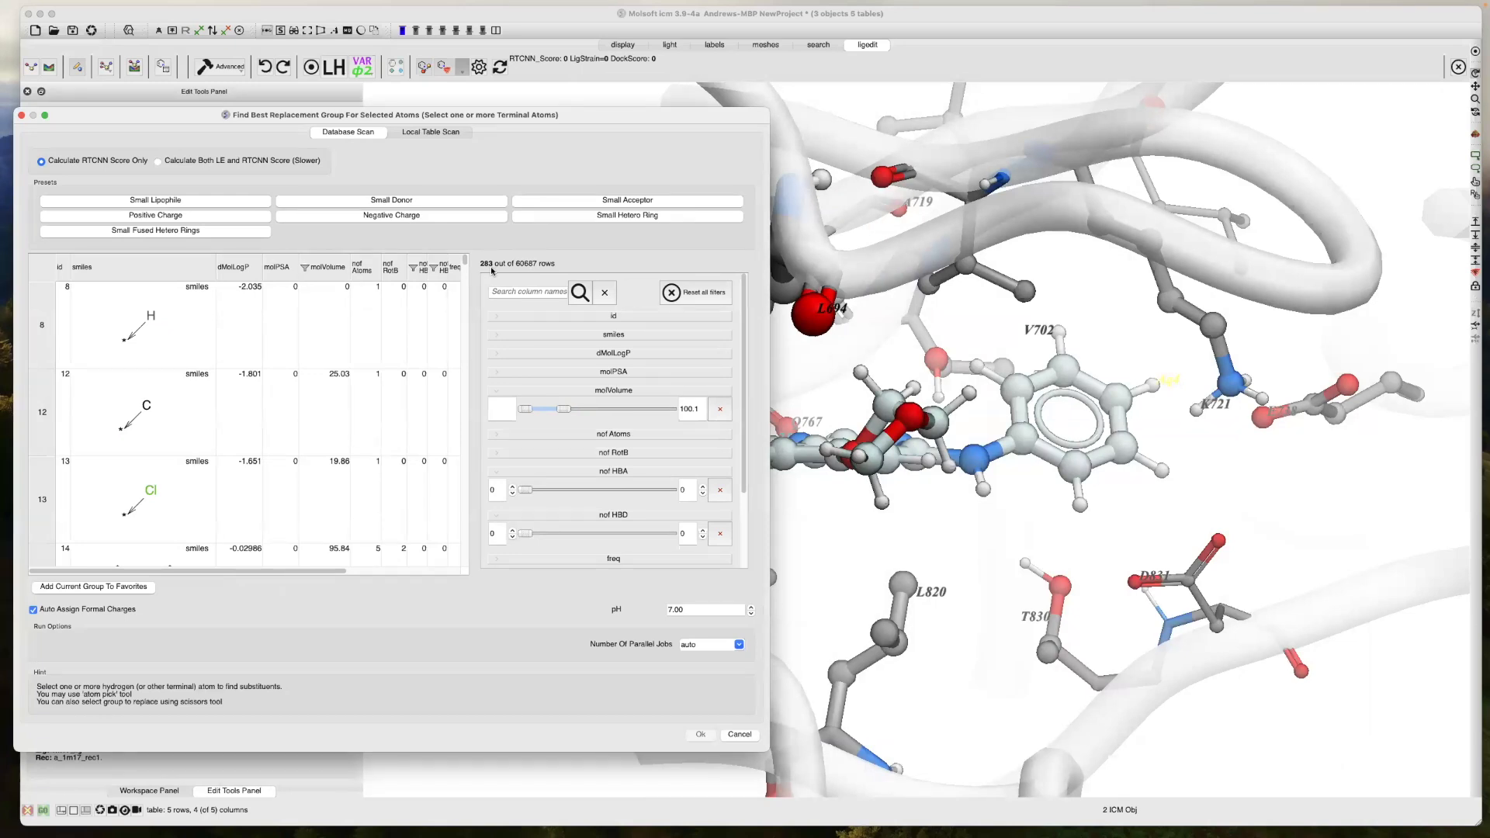
mouse_move(466, 266)
mouse_down()
mouse_move(460, 418)
mouse_move(466, 254)
mouse_up()
click(1475, 181)
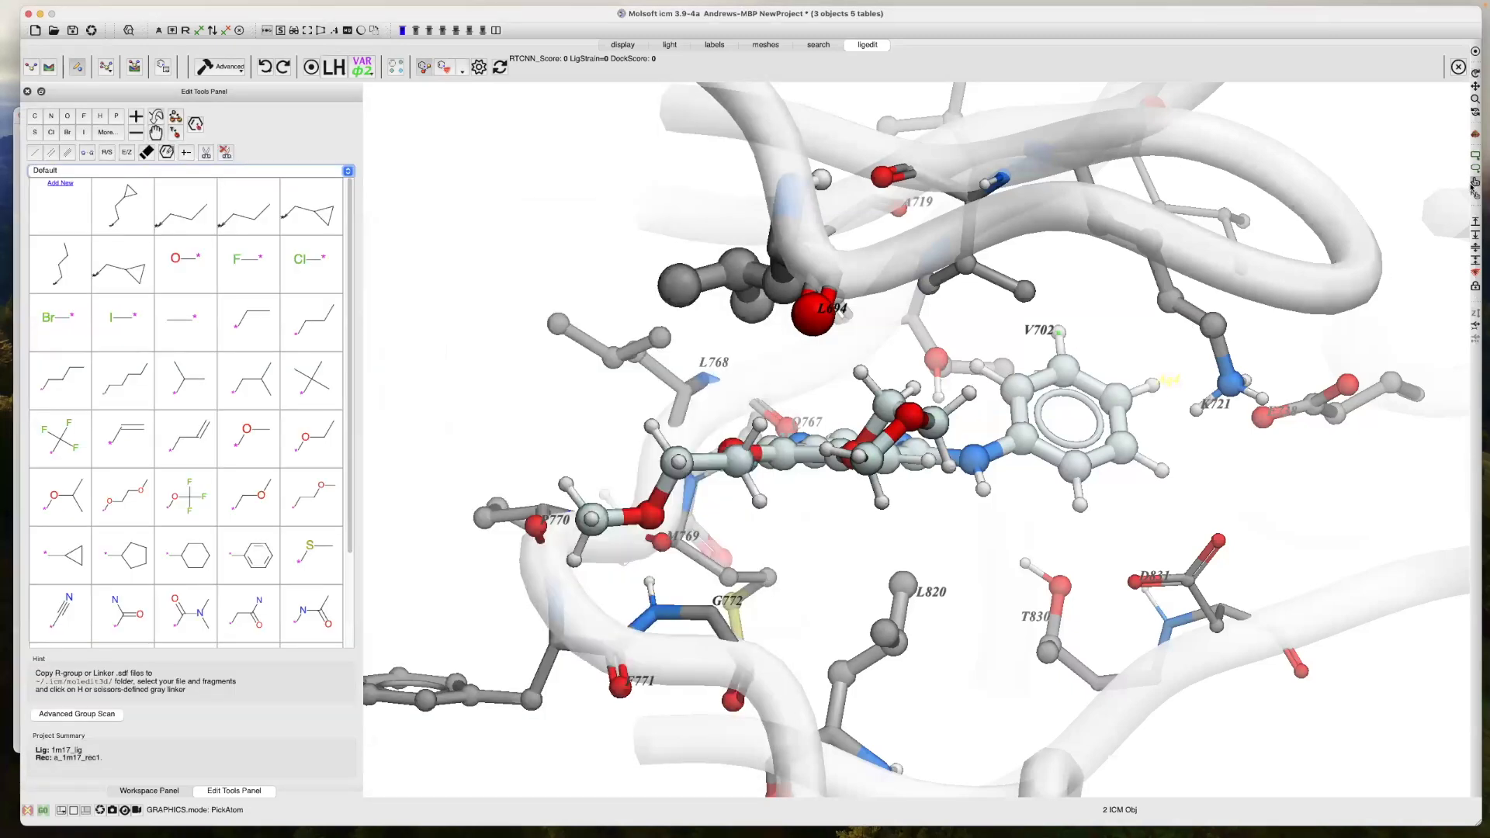
key(ctrl+alt+z)
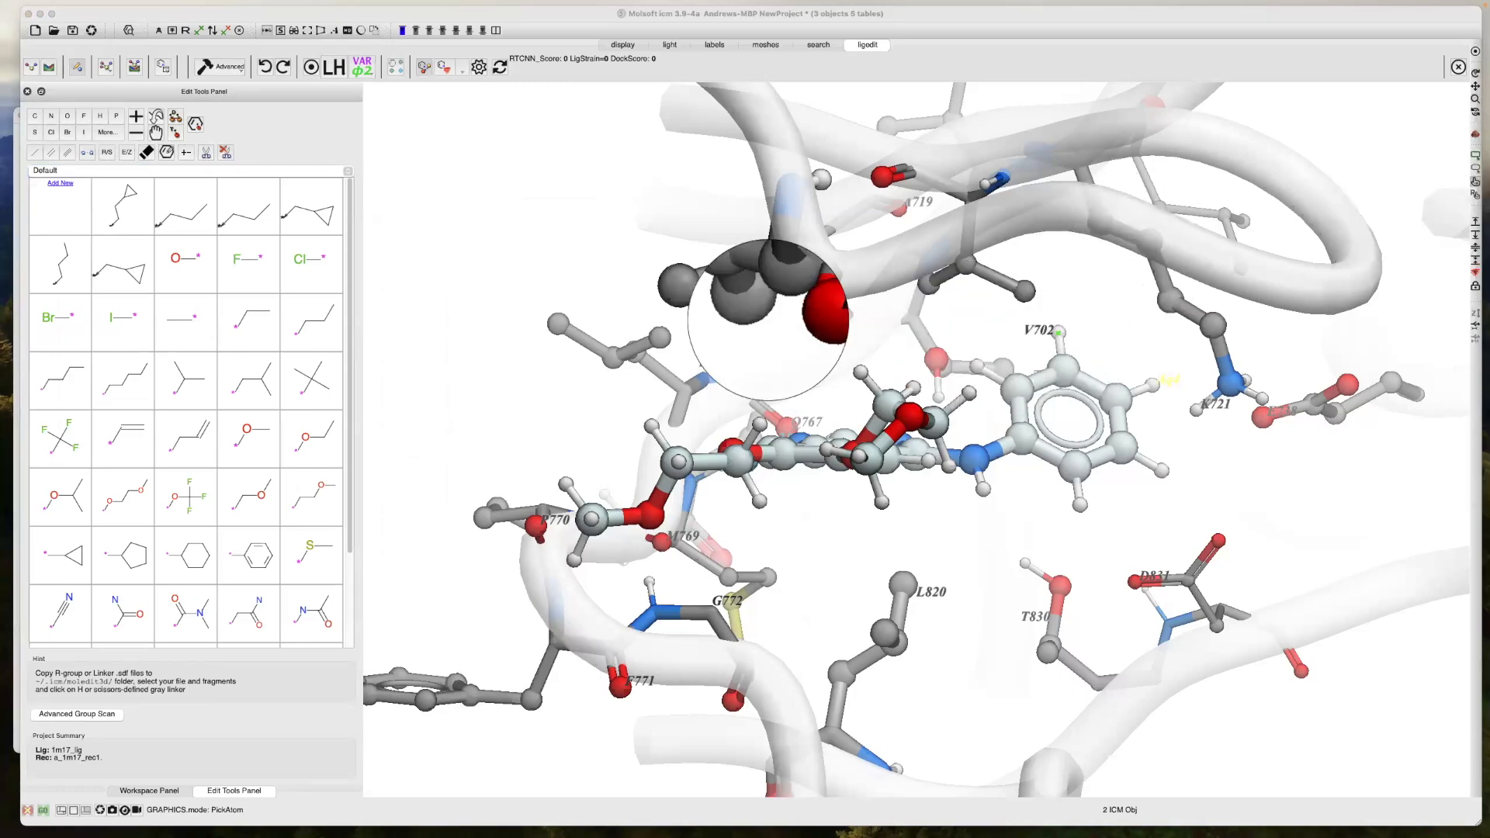
click(222, 72)
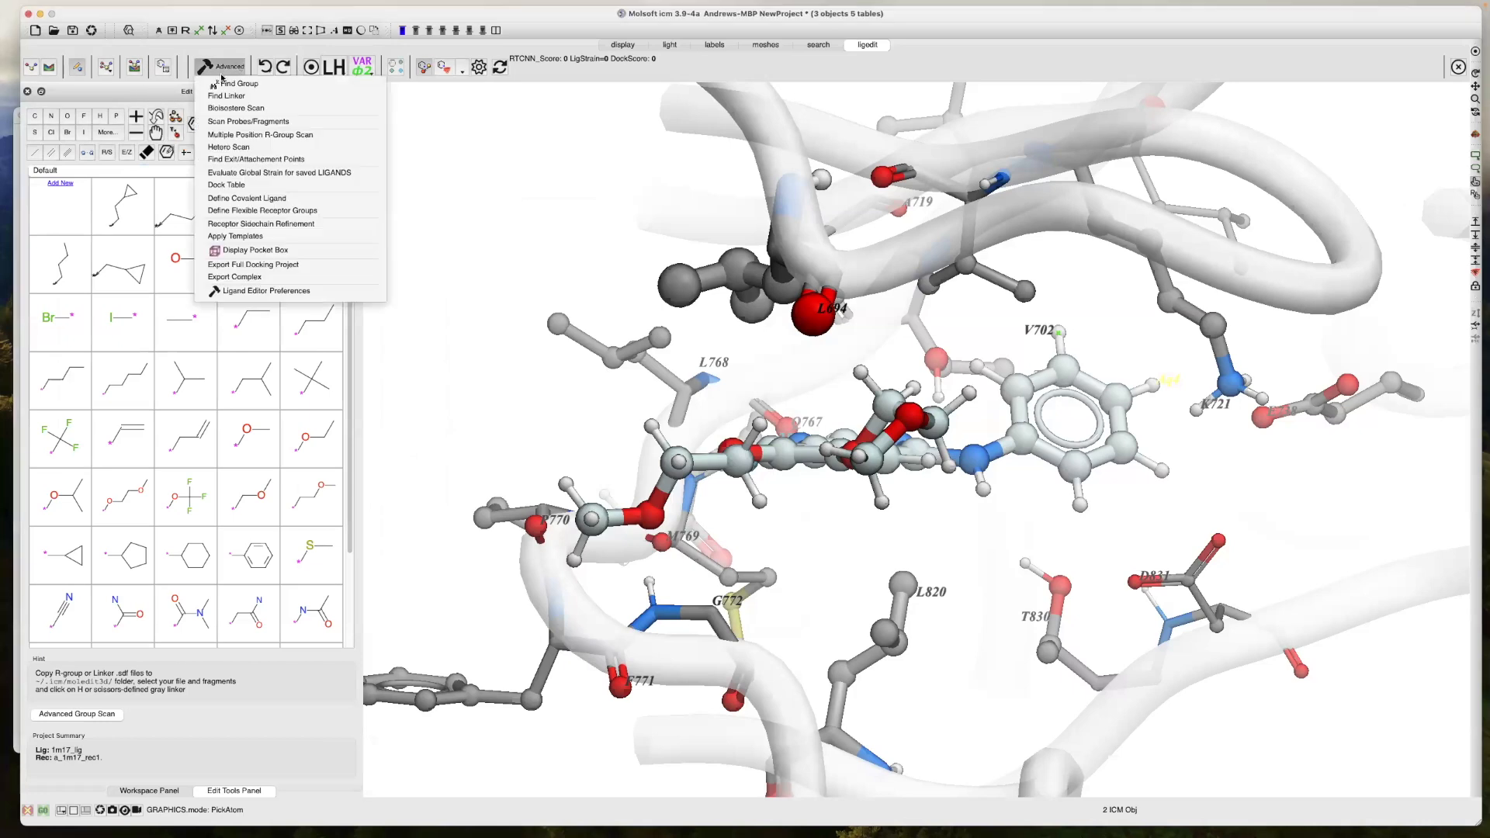
click(233, 83)
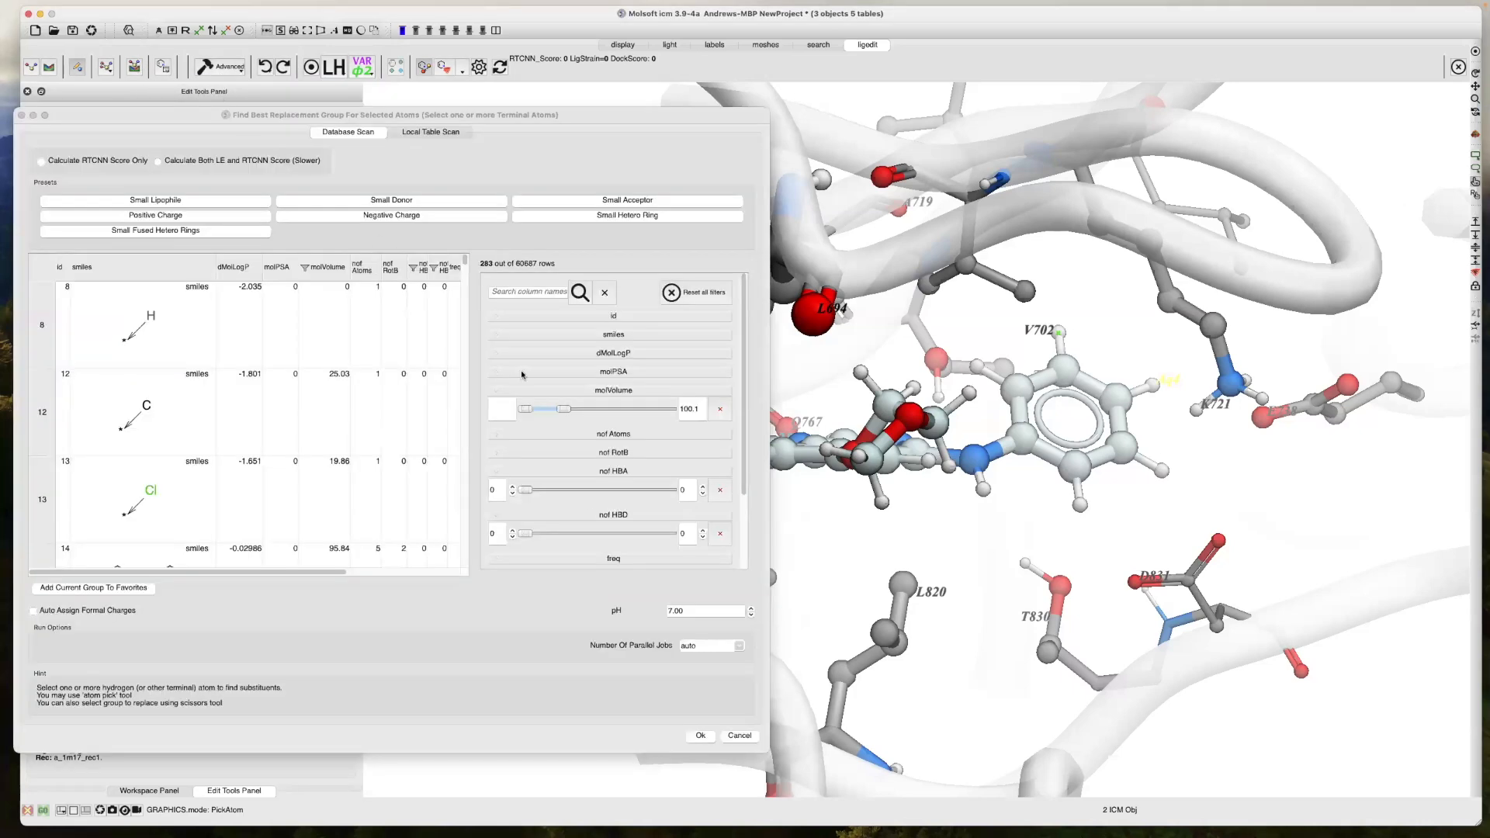
click(701, 735)
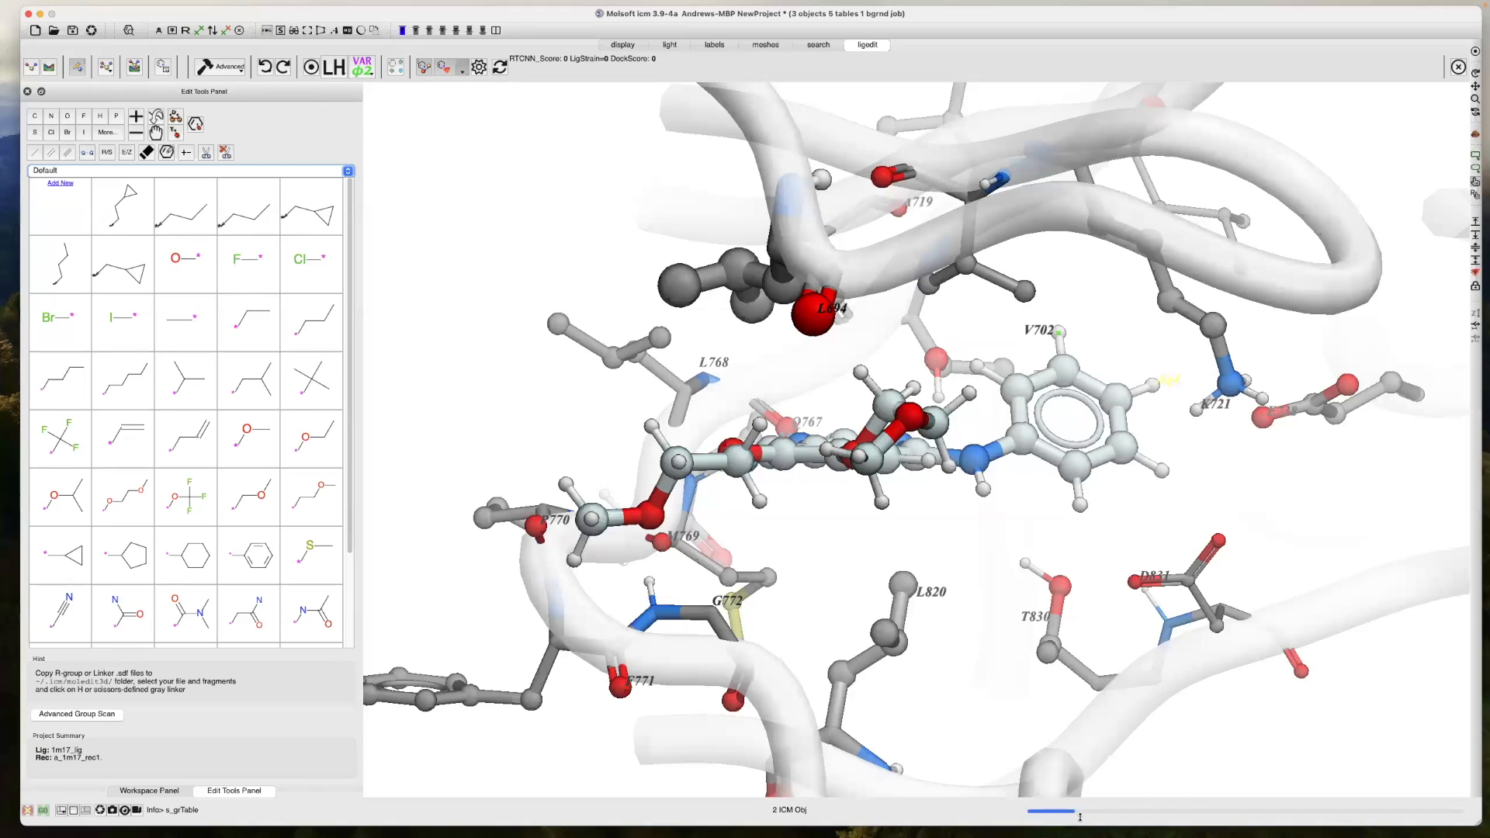
Load the finished R-group scan results, dismiss the Find Group dialog without another scan, and show the modifiersTab table
click(217, 69)
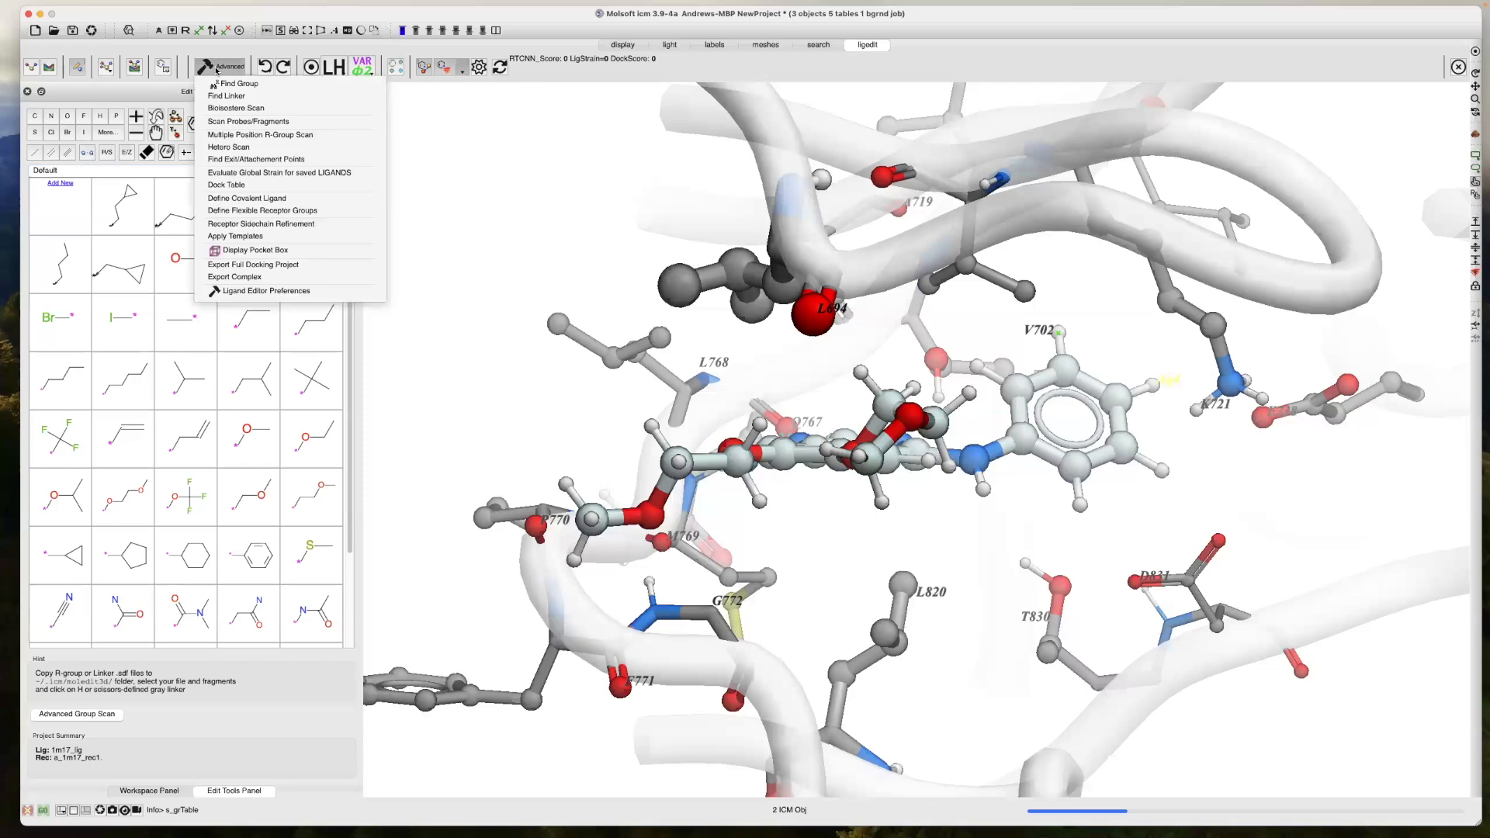
click(222, 84)
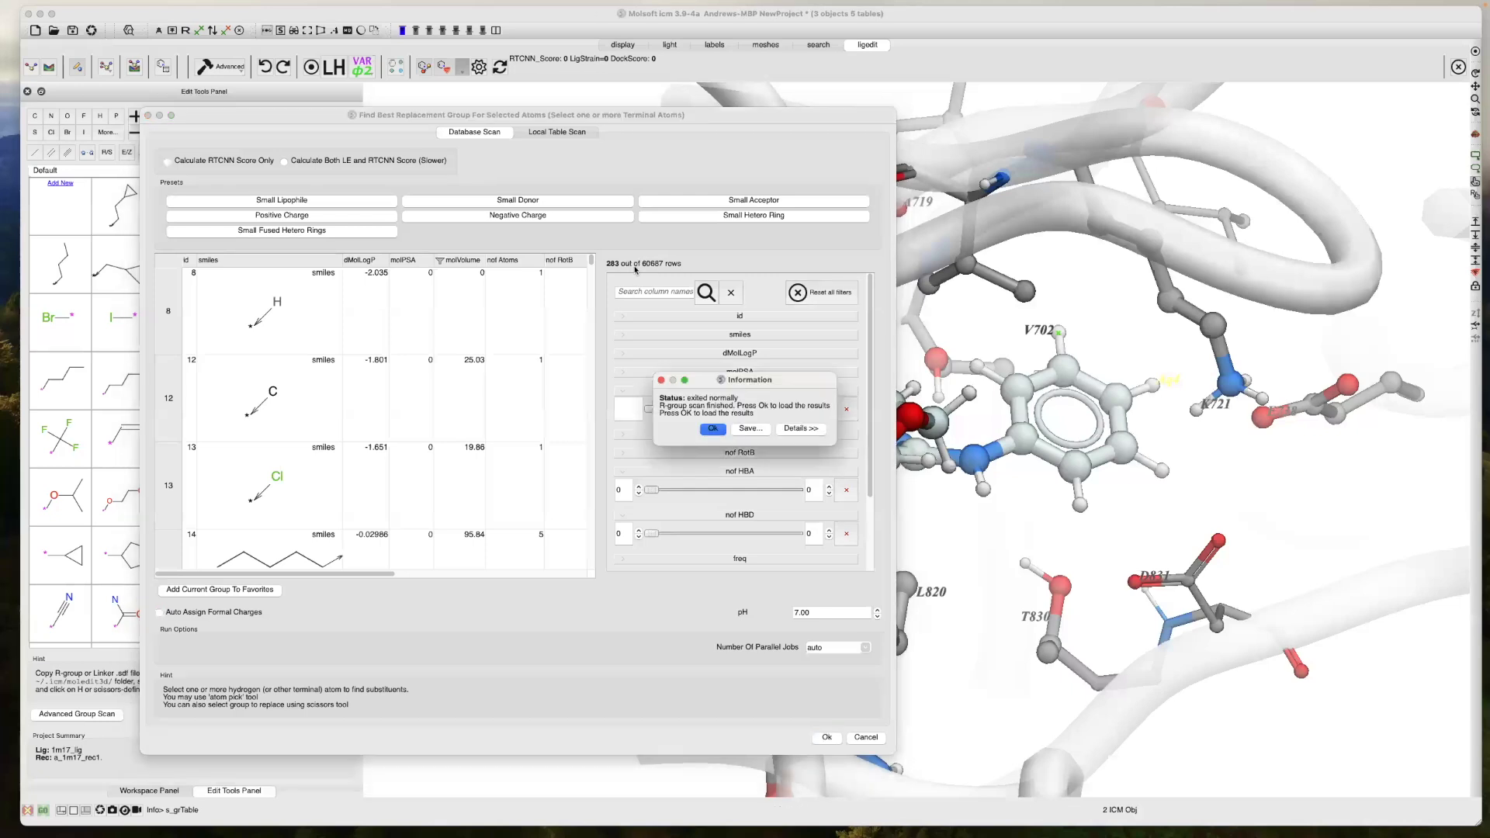
click(712, 431)
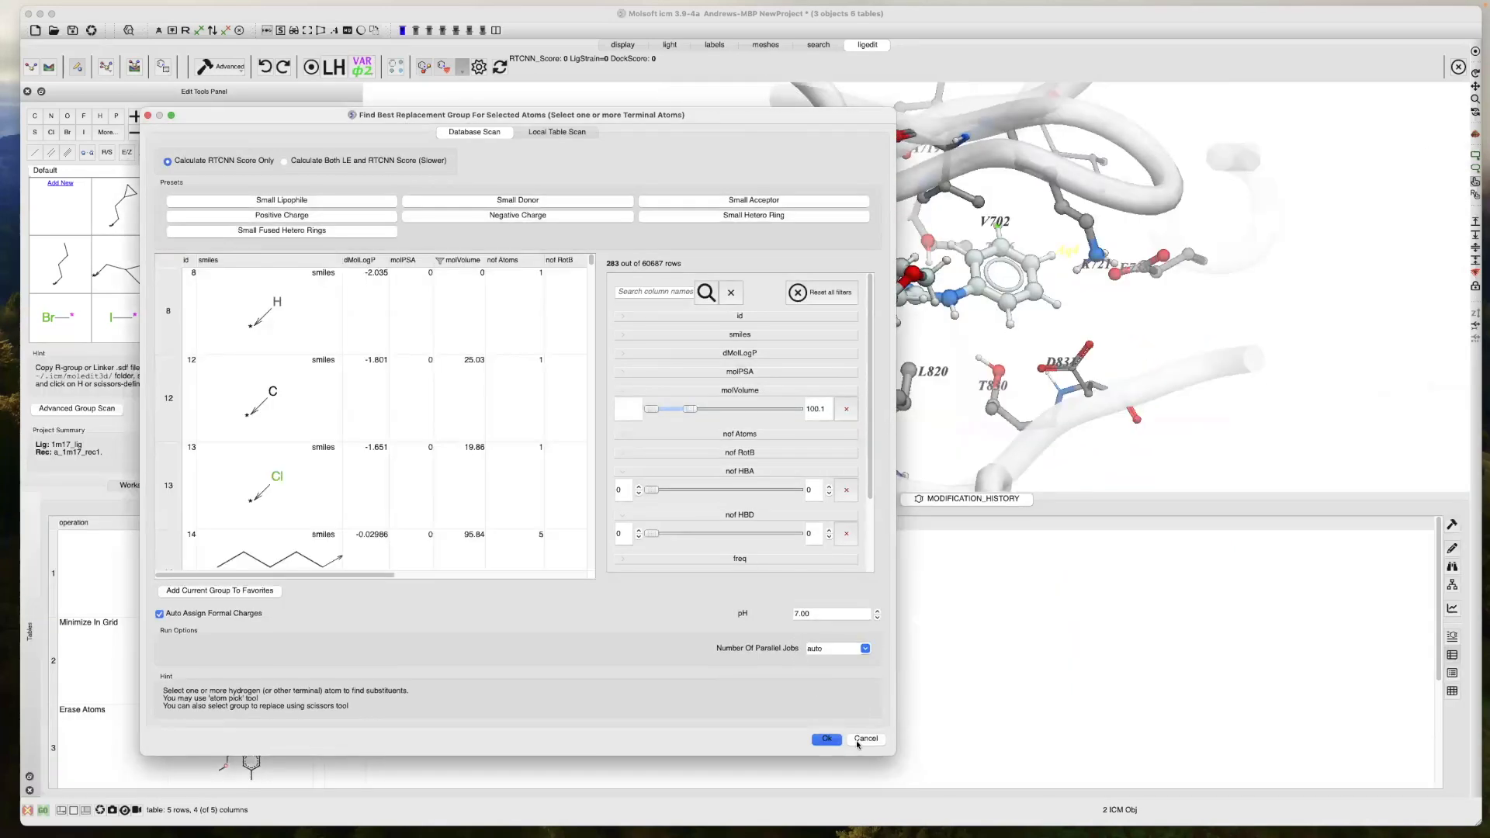
click(860, 739)
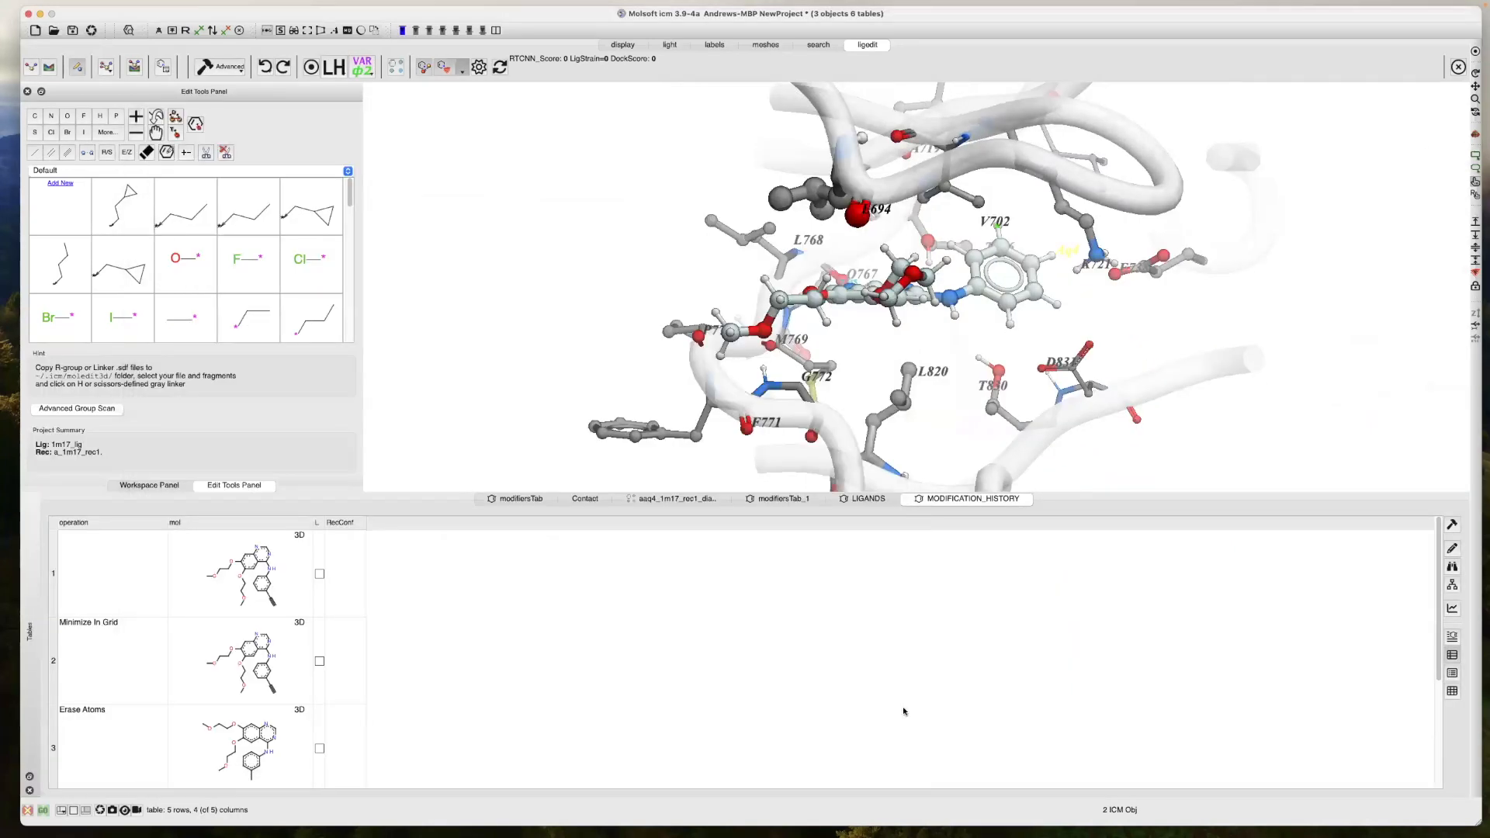
click(520, 500)
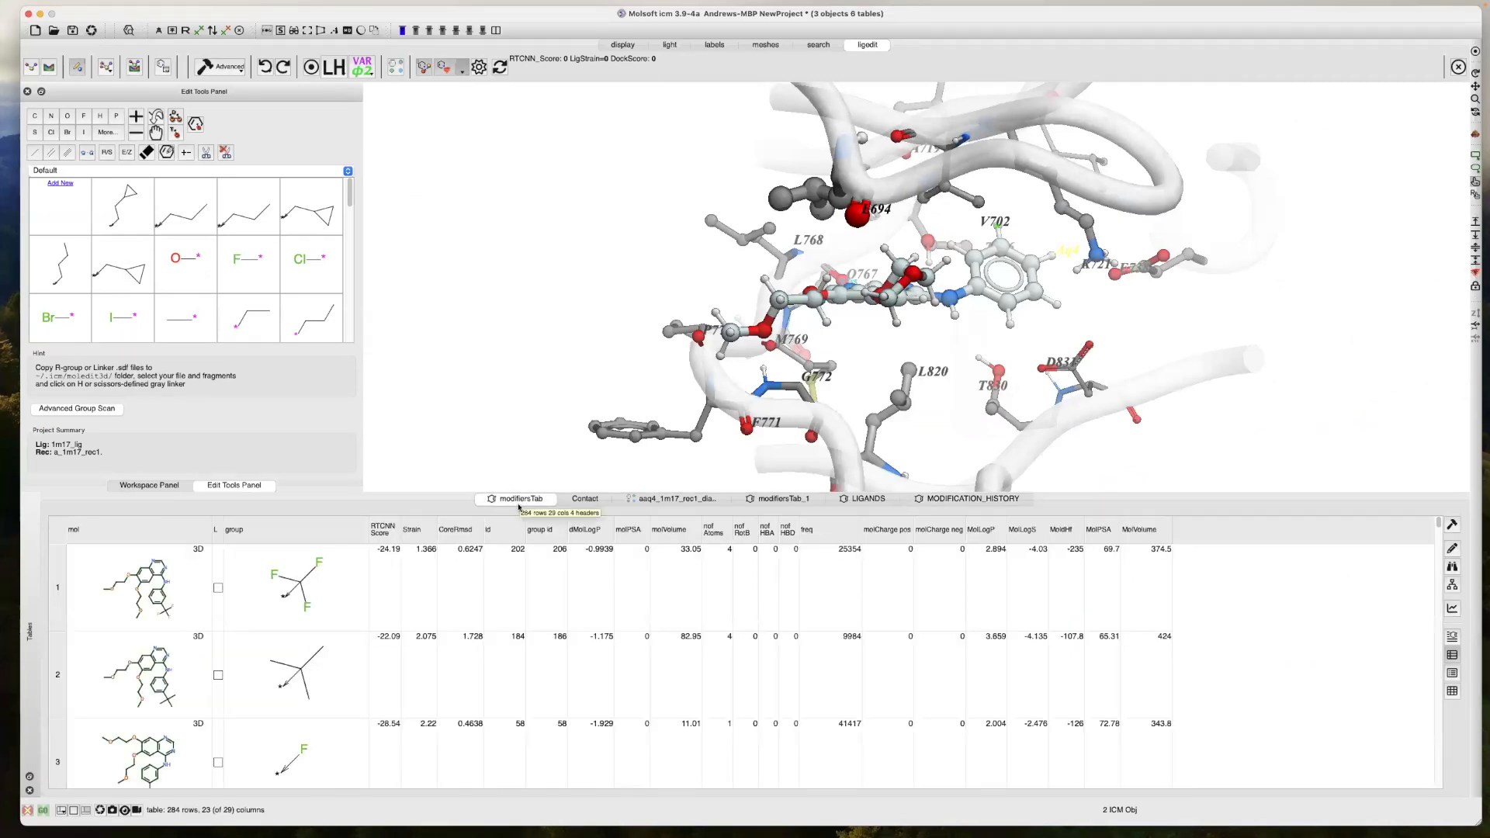
Delete the 1m17_rec1 ligand interaction diagram table from the project and confirm its removal
right_click(670, 500)
click(705, 621)
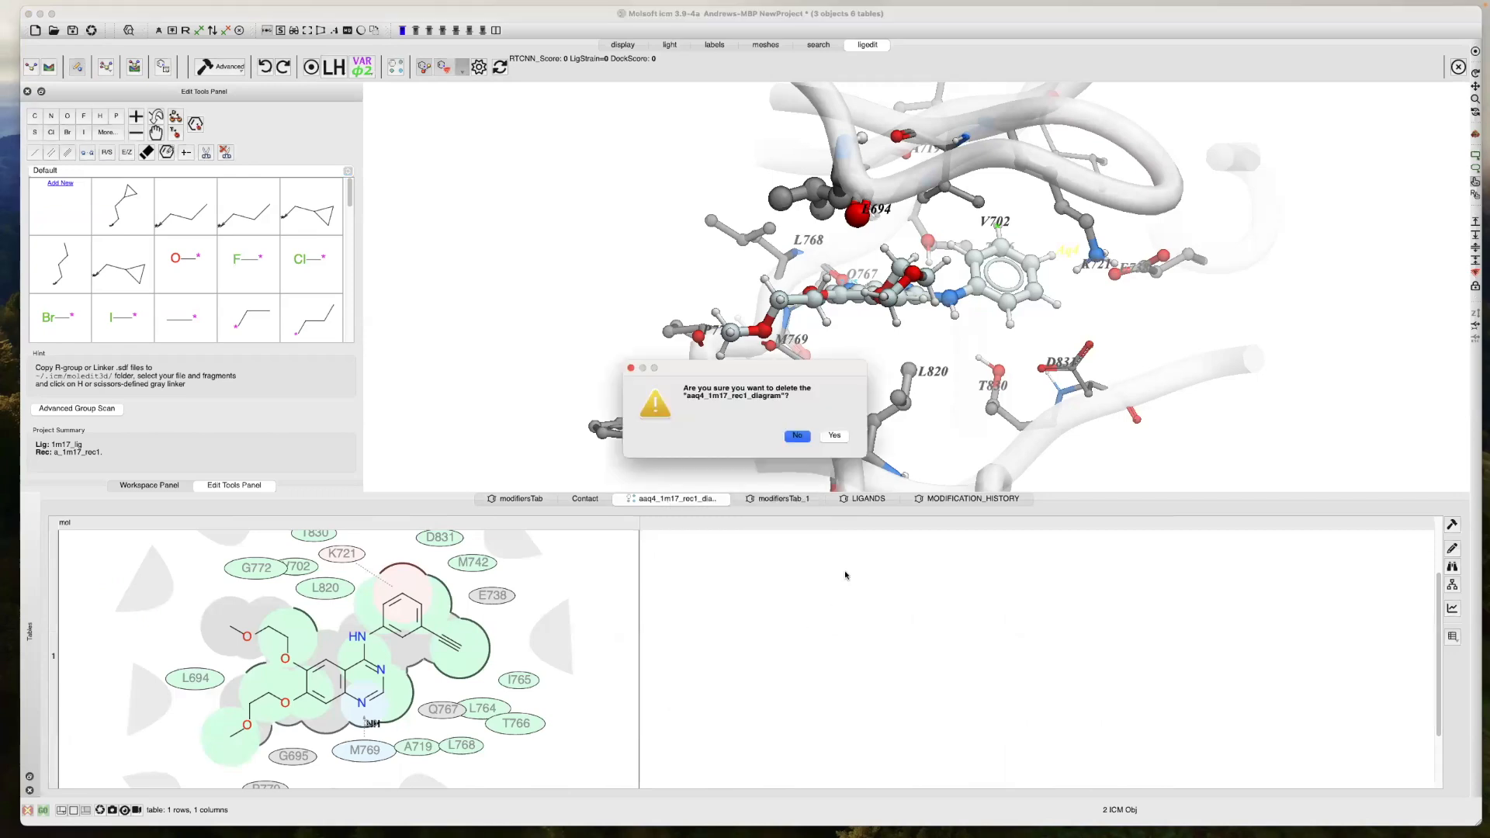
click(834, 436)
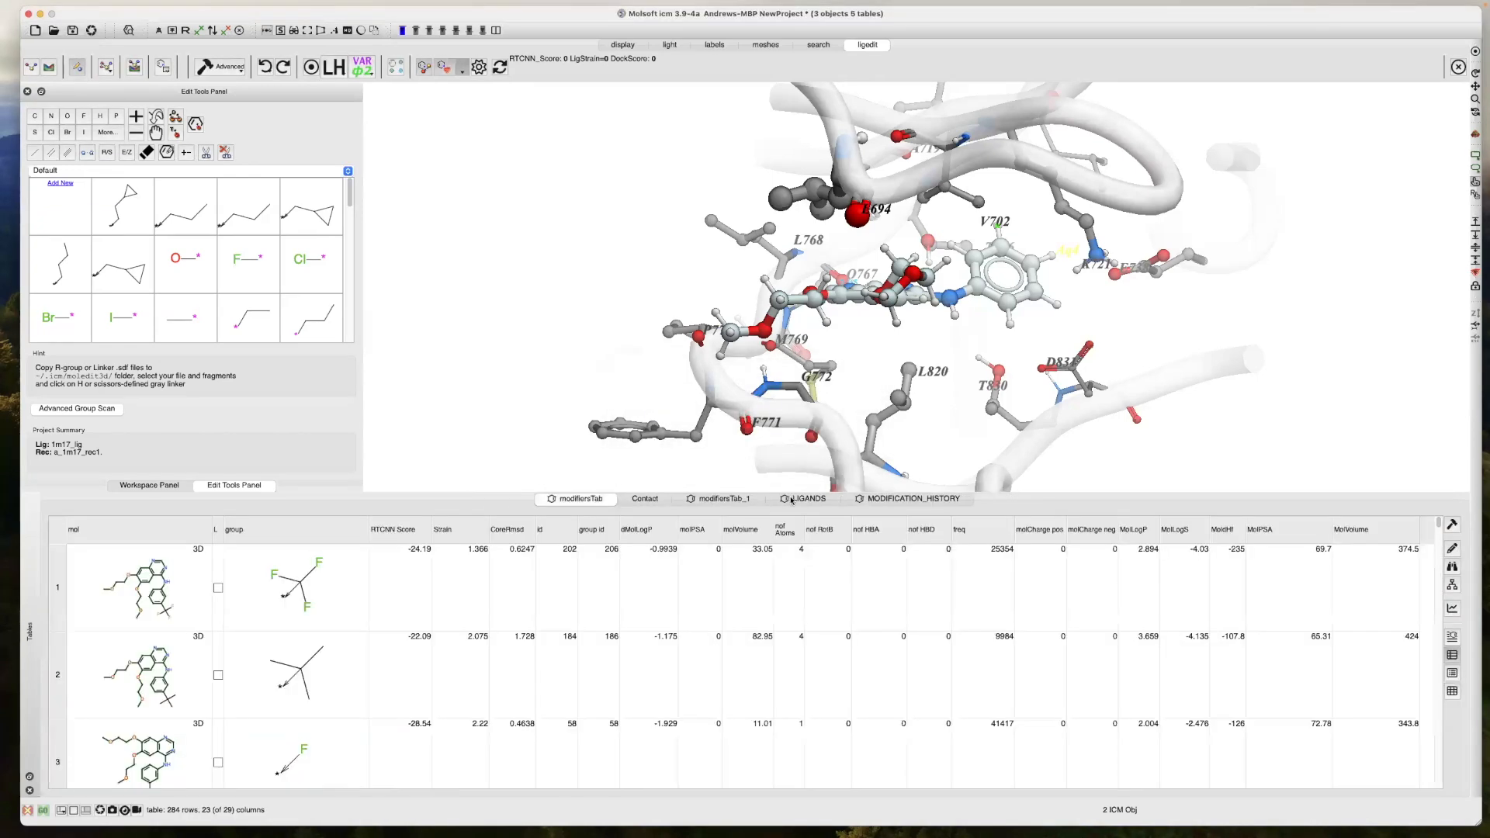
Look at the earlier substituent scan in modifiersTab_1 and return to the database scan results in modifiersTab
click(791, 500)
click(722, 499)
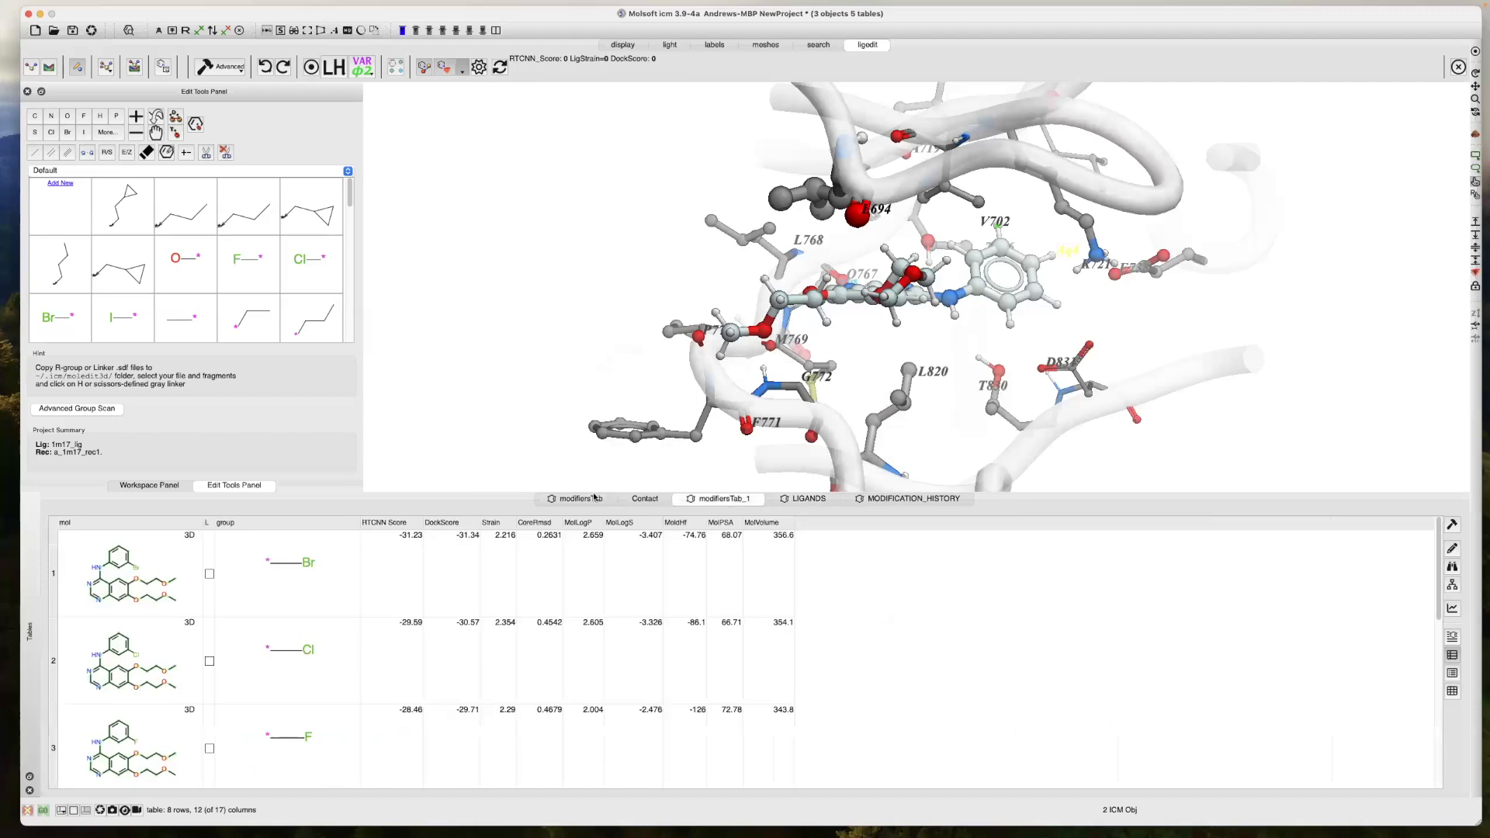
click(564, 500)
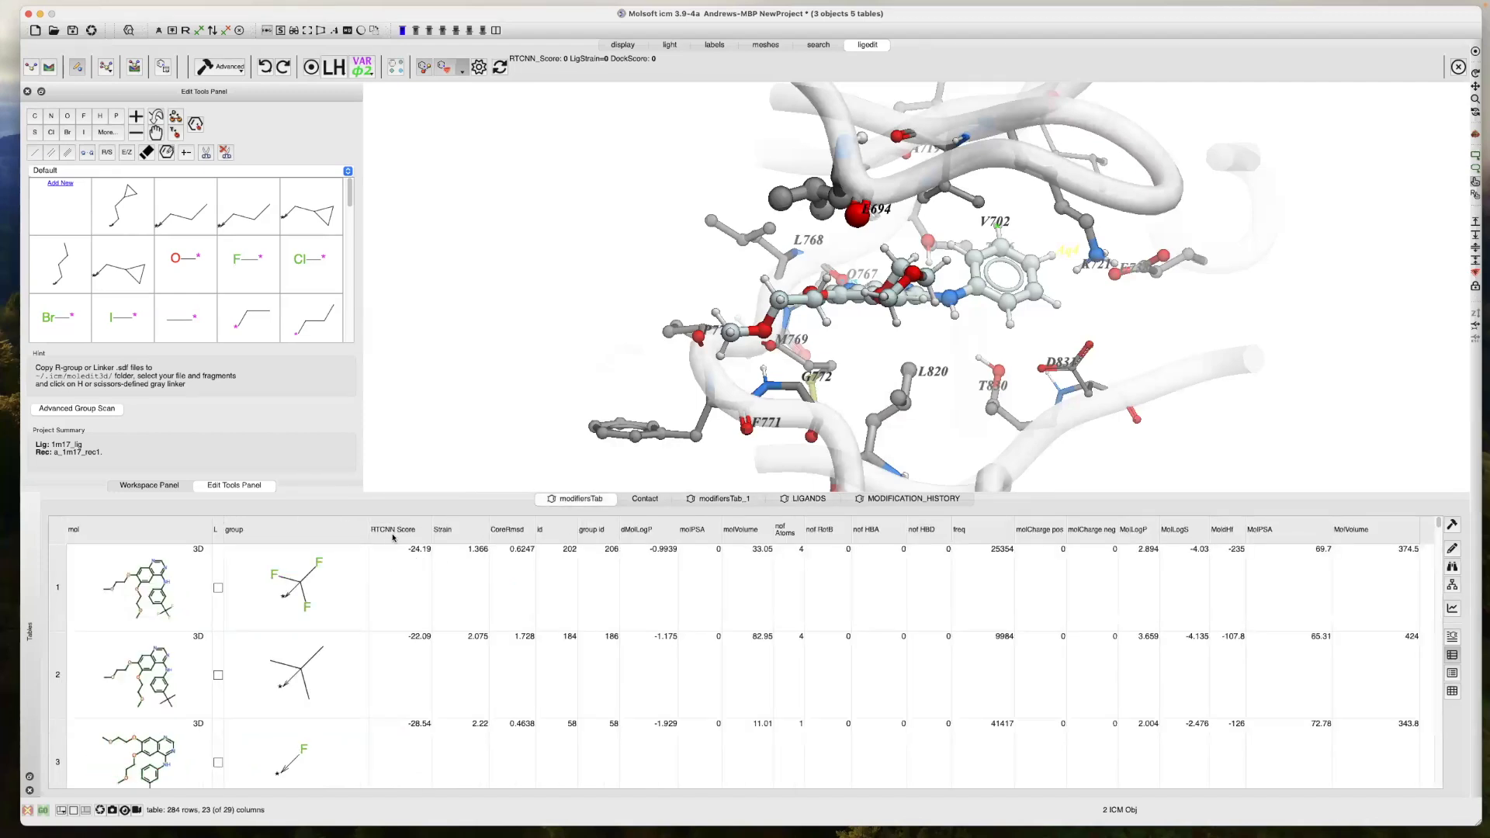
Sort the modifiers table by RTCNN Score in ascending order
key(ctrl+m)
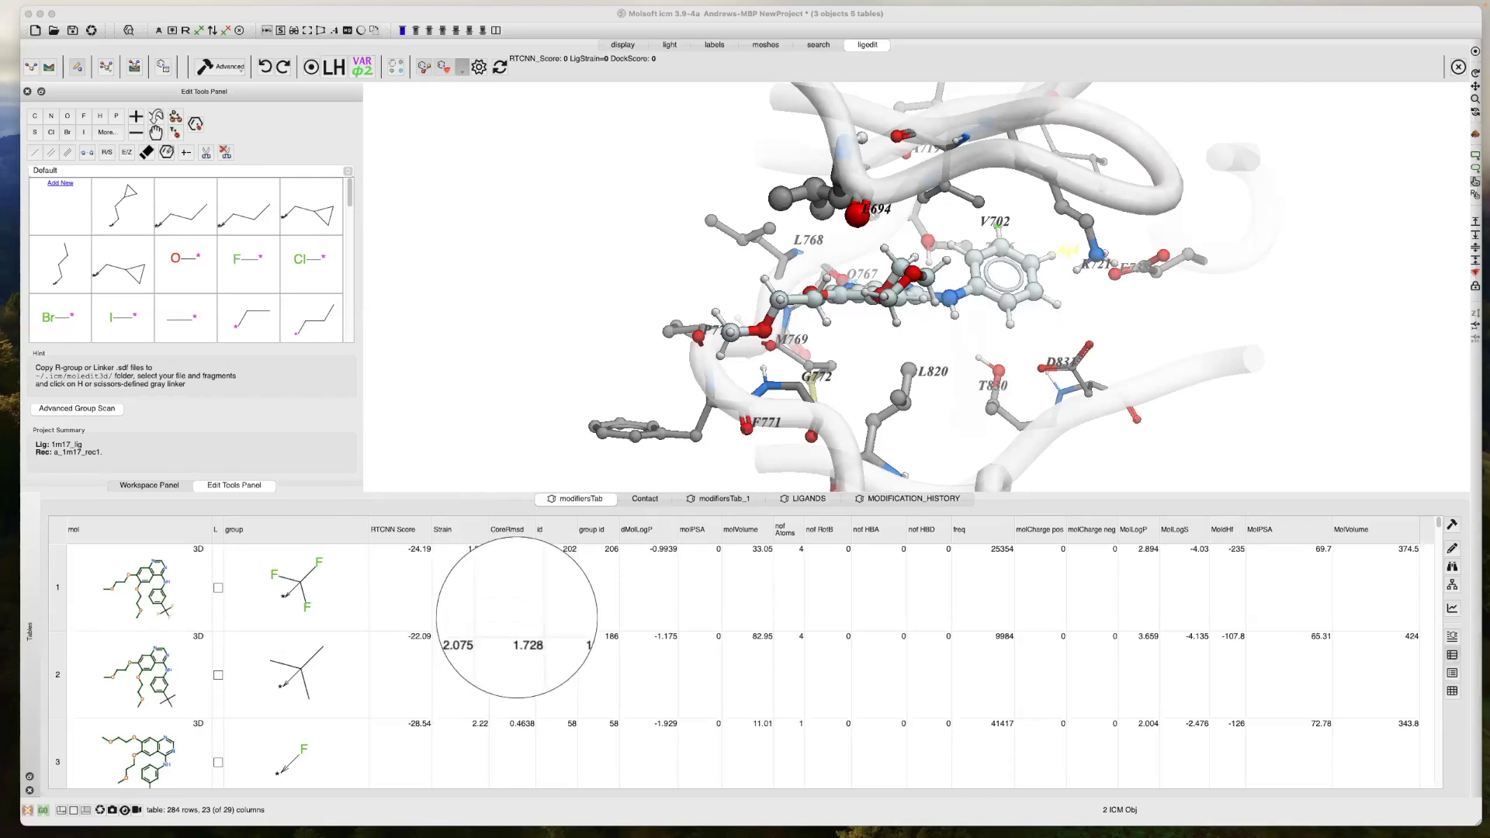
click(376, 533)
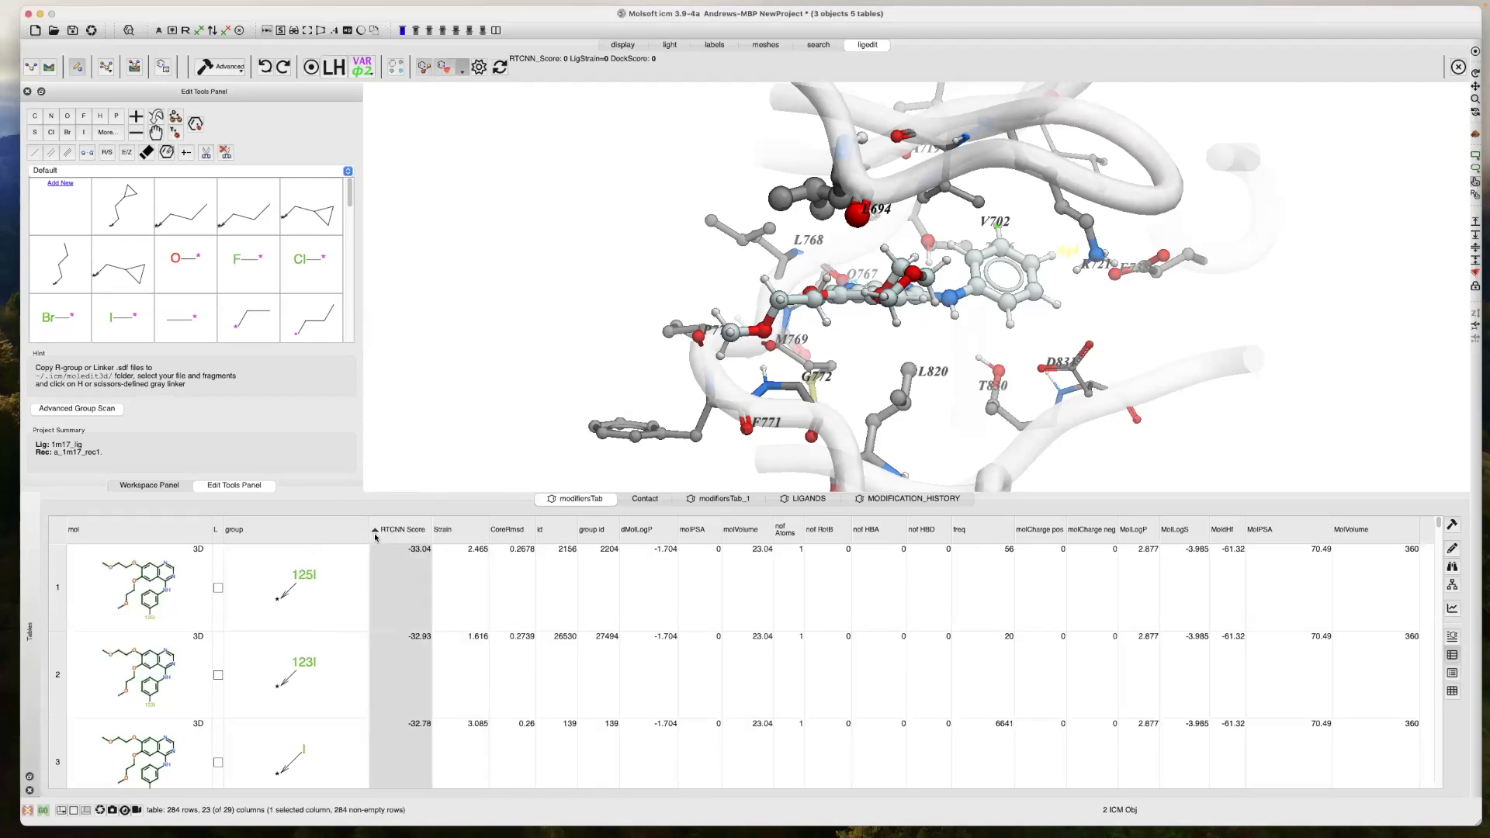
scroll(391, 594, down, 3)
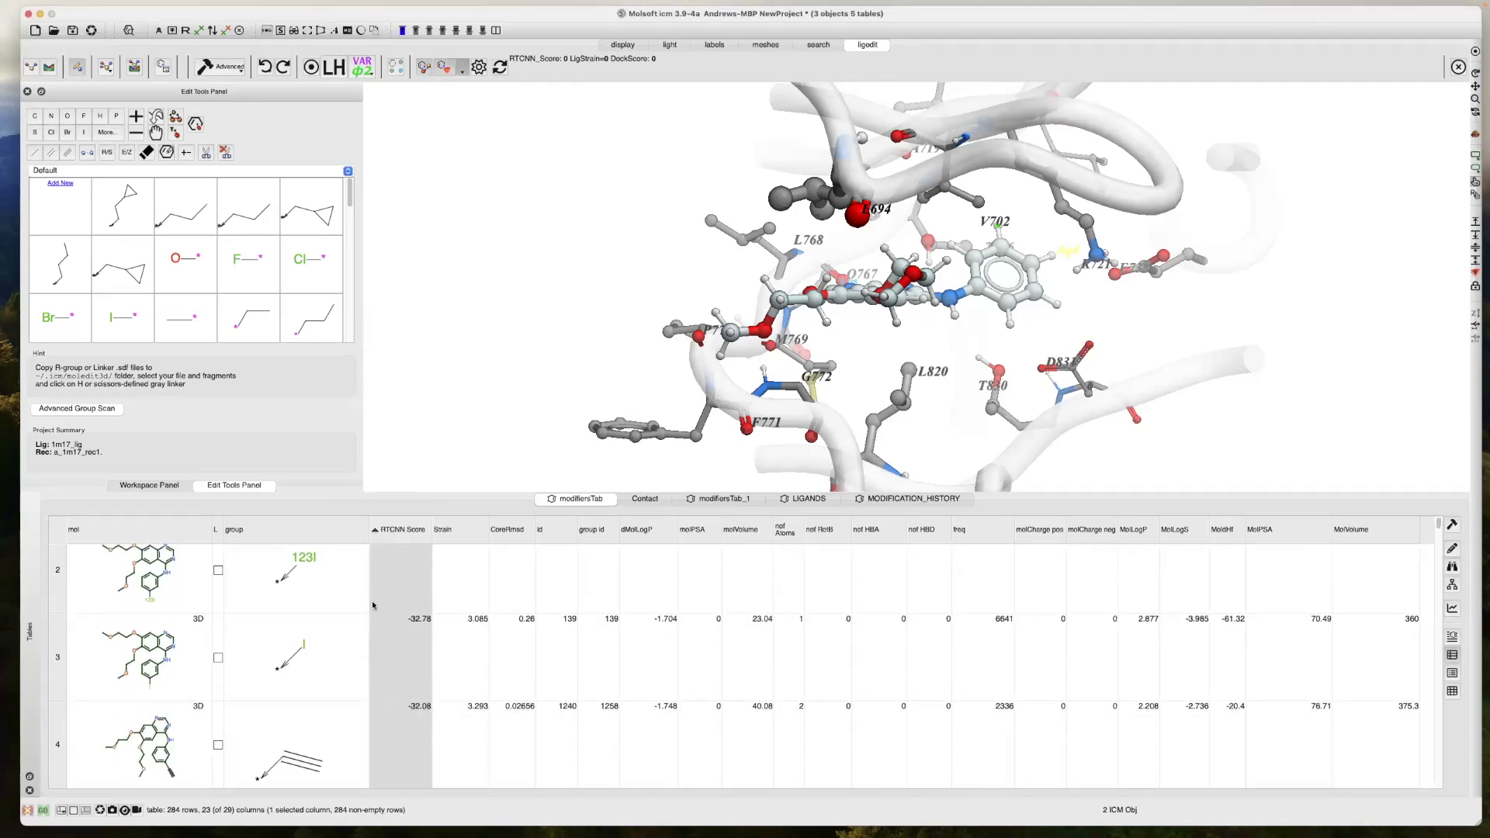
Load the iodine-substituted ligand in row 3, followed by the alkyne-substituted ligand in row 4, into the 3D pocket view
double_click(298, 640)
scroll(364, 631, down, 2)
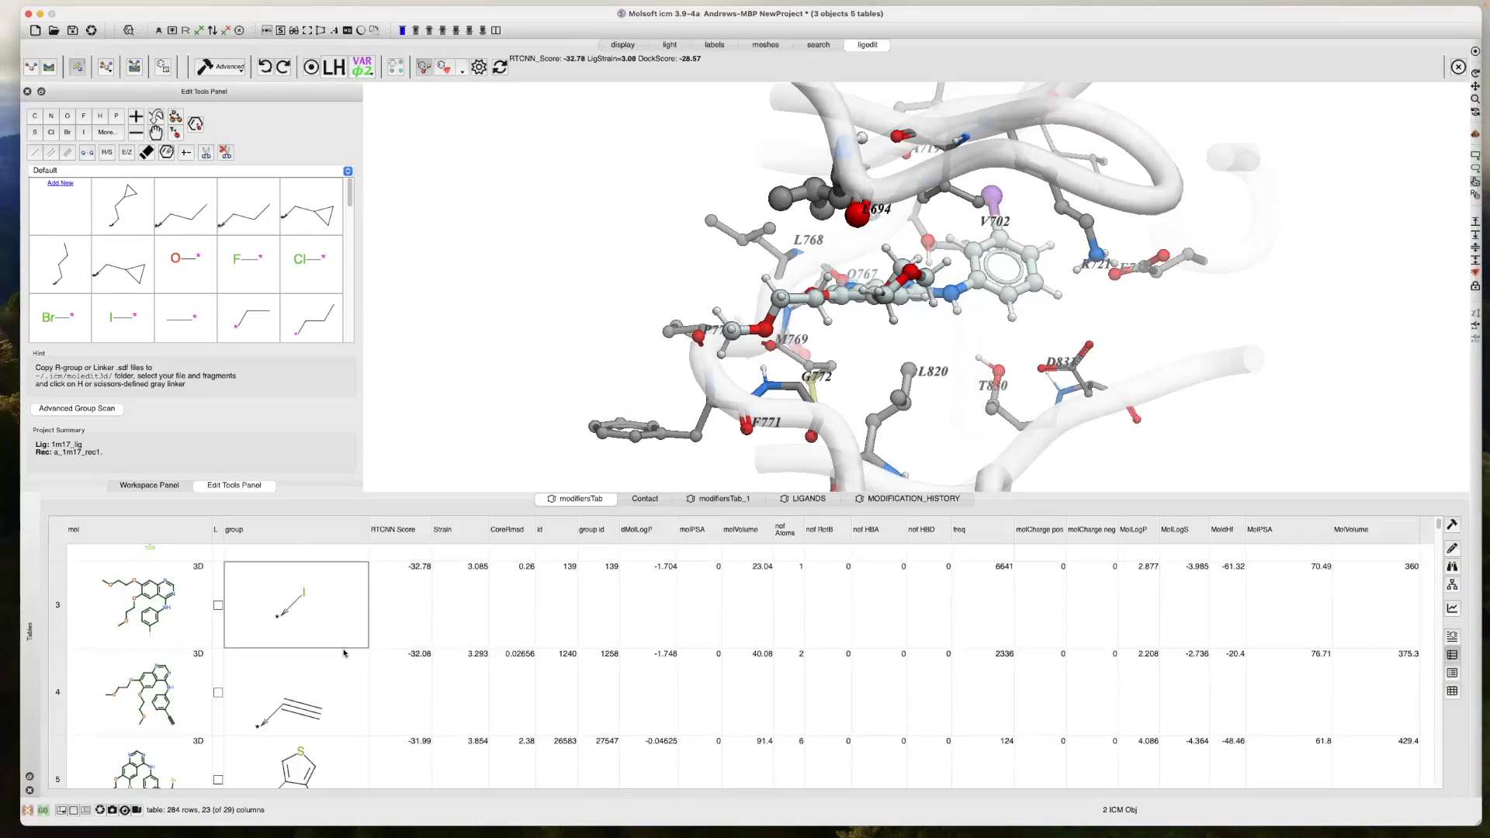
click(315, 658)
double_click(315, 659)
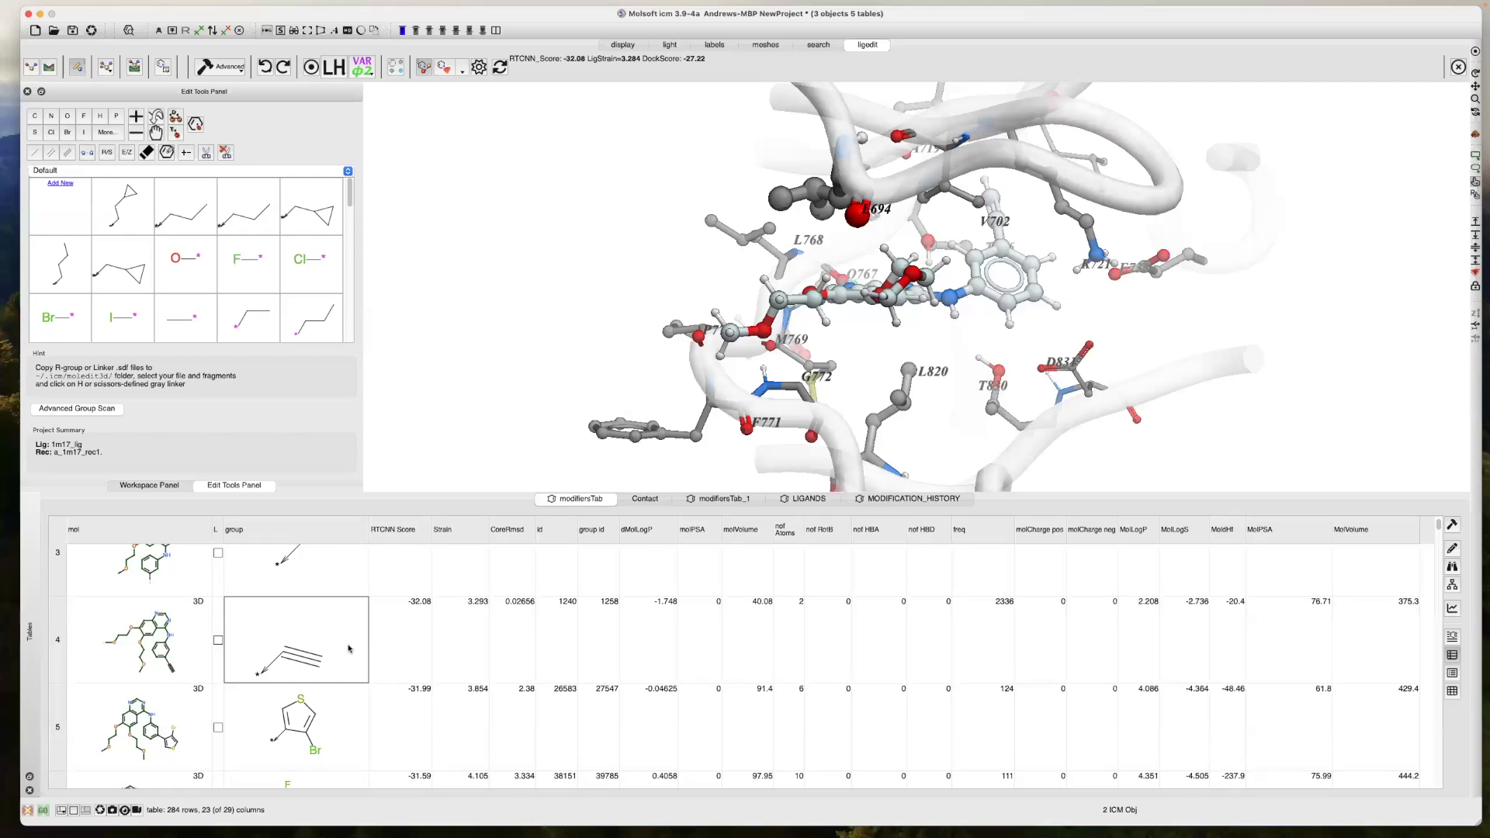
Load the bromothiophene ligand in row 5, followed by the fluorinated phenyl ligand in row 6, and look through the other ranked groups
scroll(342, 650, down, 1)
scroll(325, 685, down, 1)
click(325, 685)
double_click(321, 683)
scroll(329, 683, down, 5)
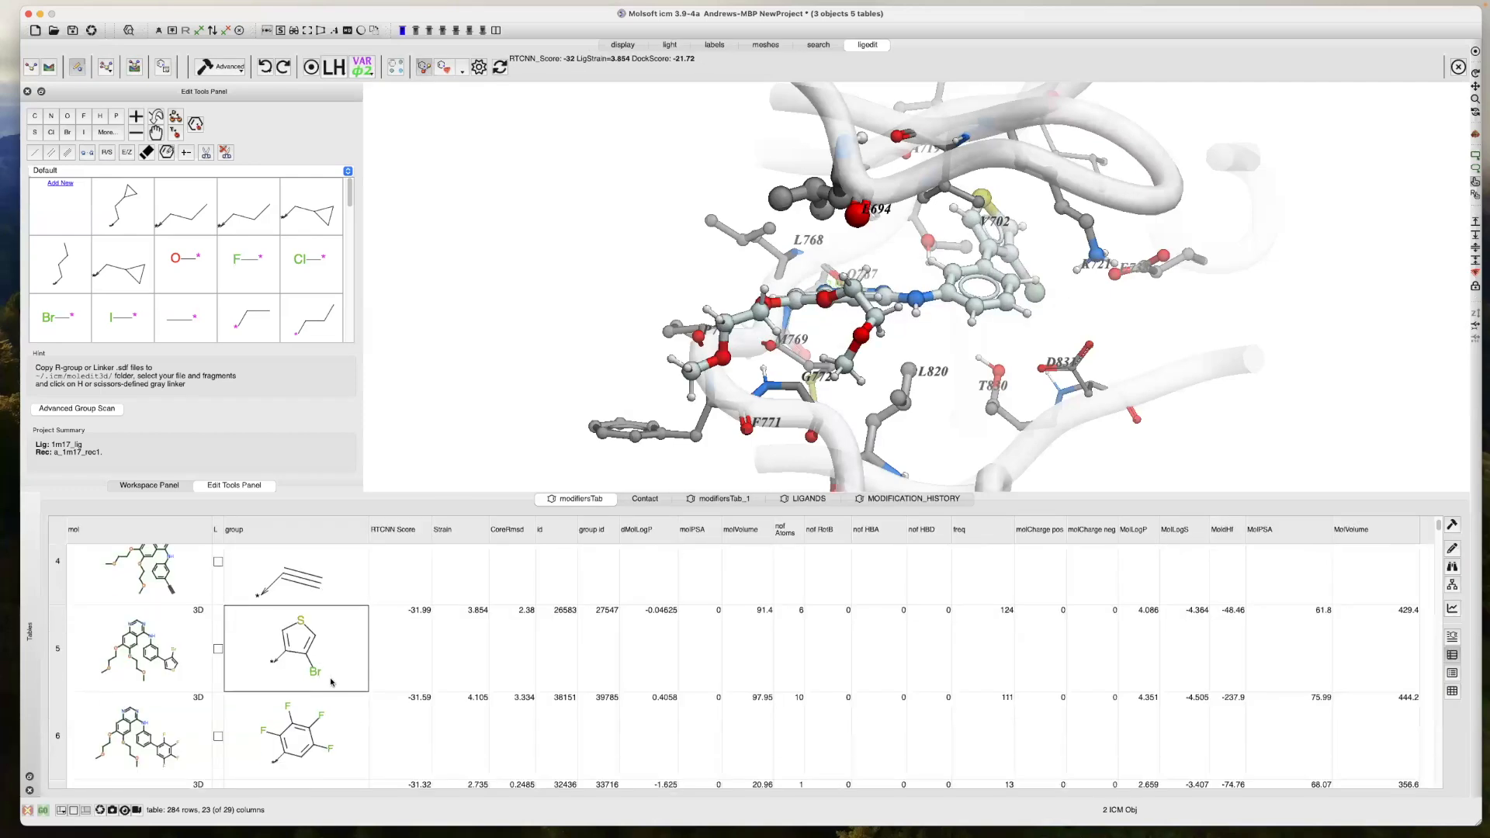
scroll(325, 685, down, 1)
click(323, 626)
double_click(322, 626)
scroll(324, 626, up, 16)
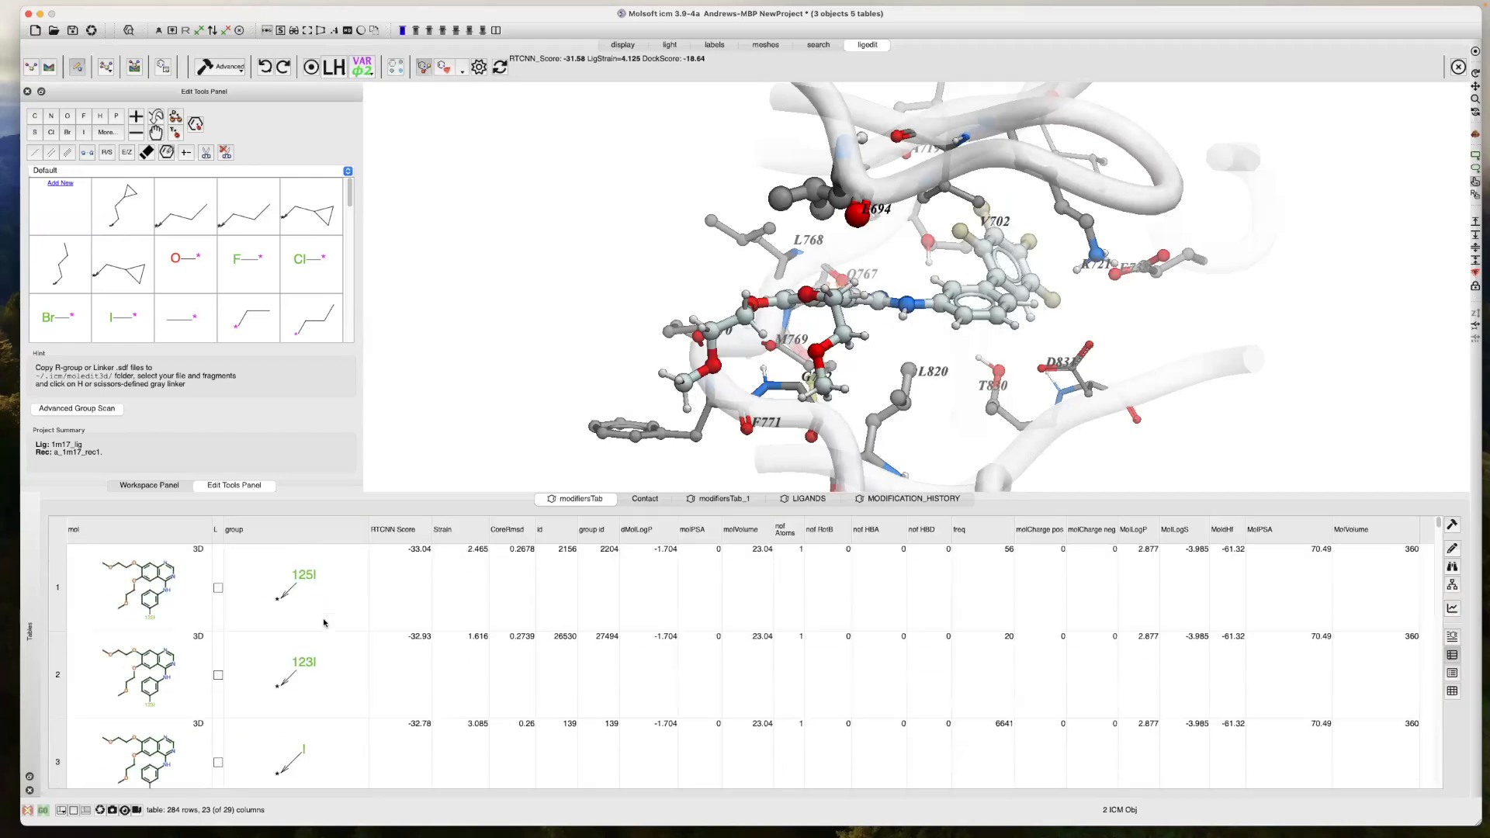
scroll(326, 650, down, 20)
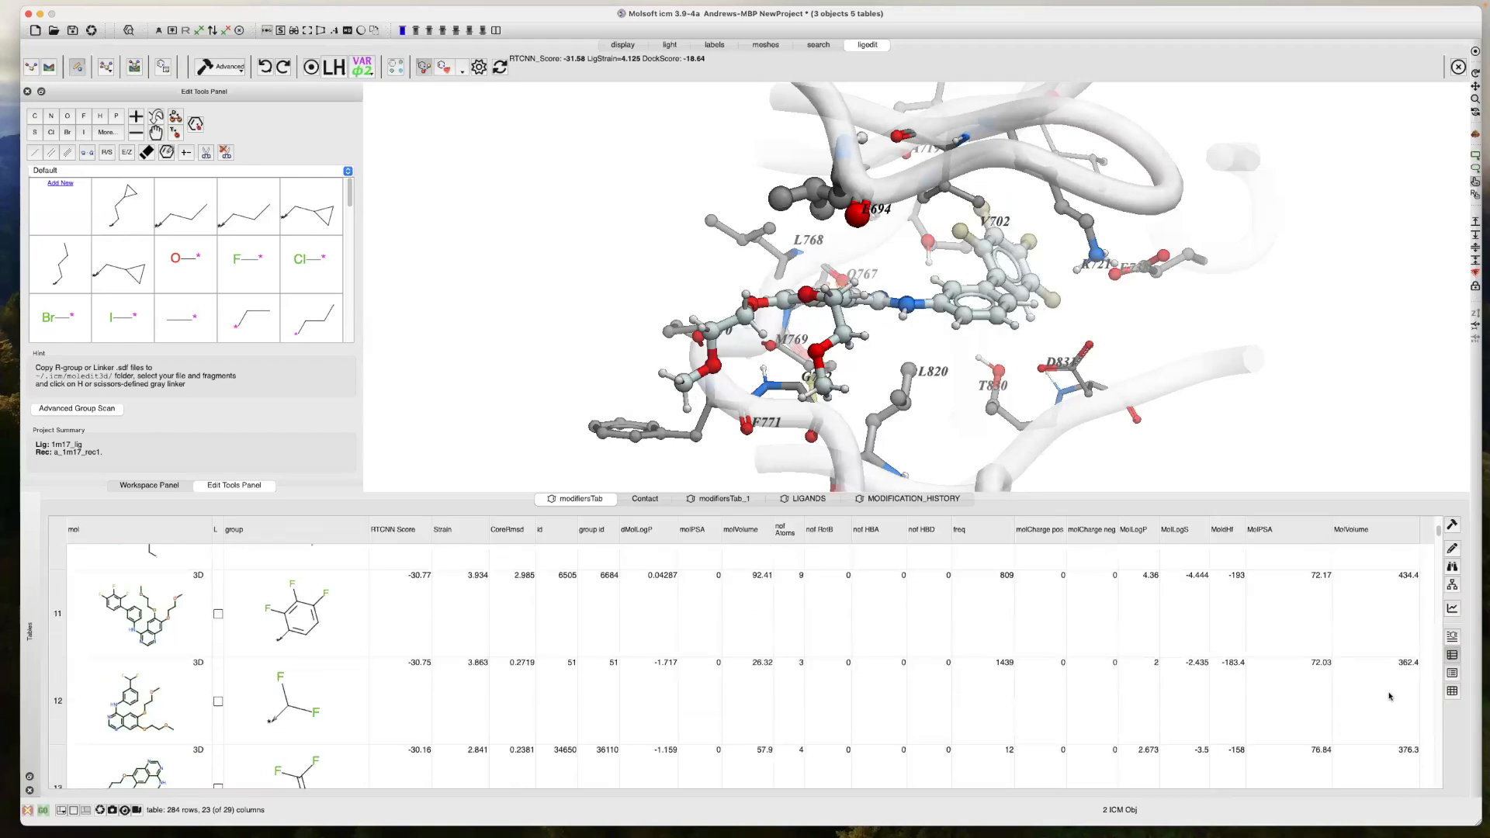
click(1452, 610)
click(611, 243)
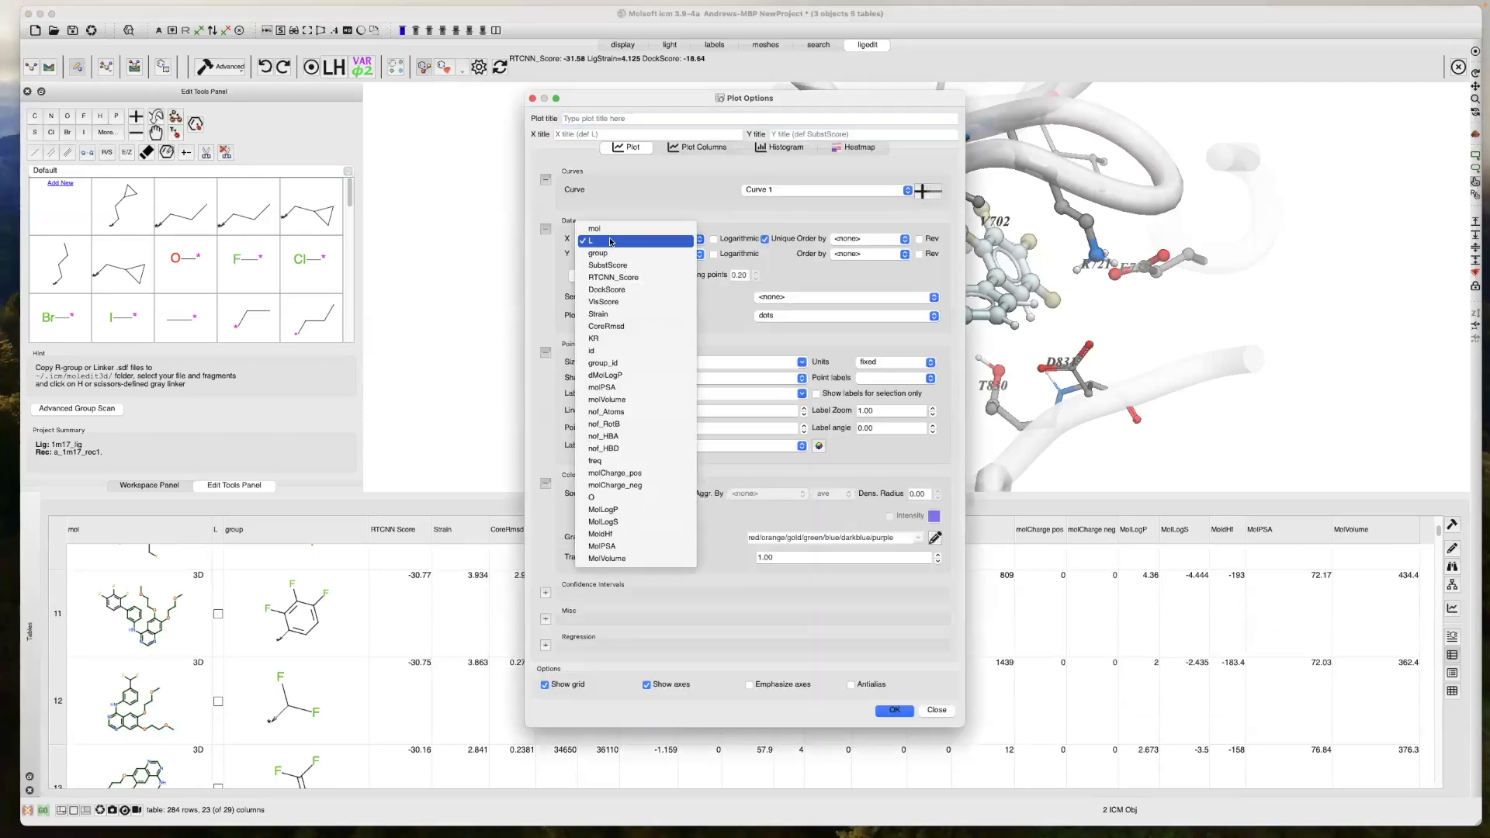
click(583, 104)
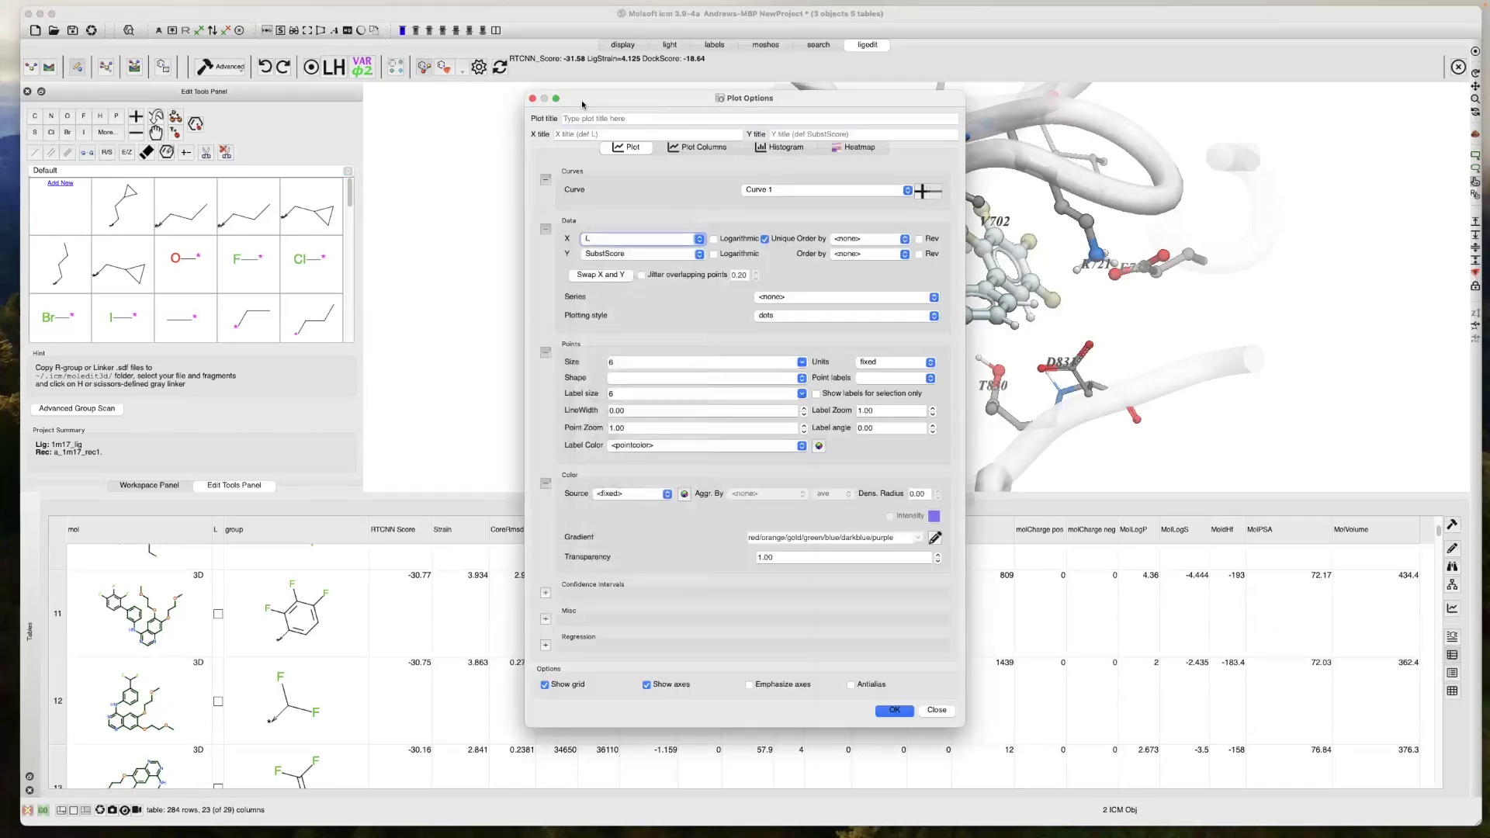
click(532, 99)
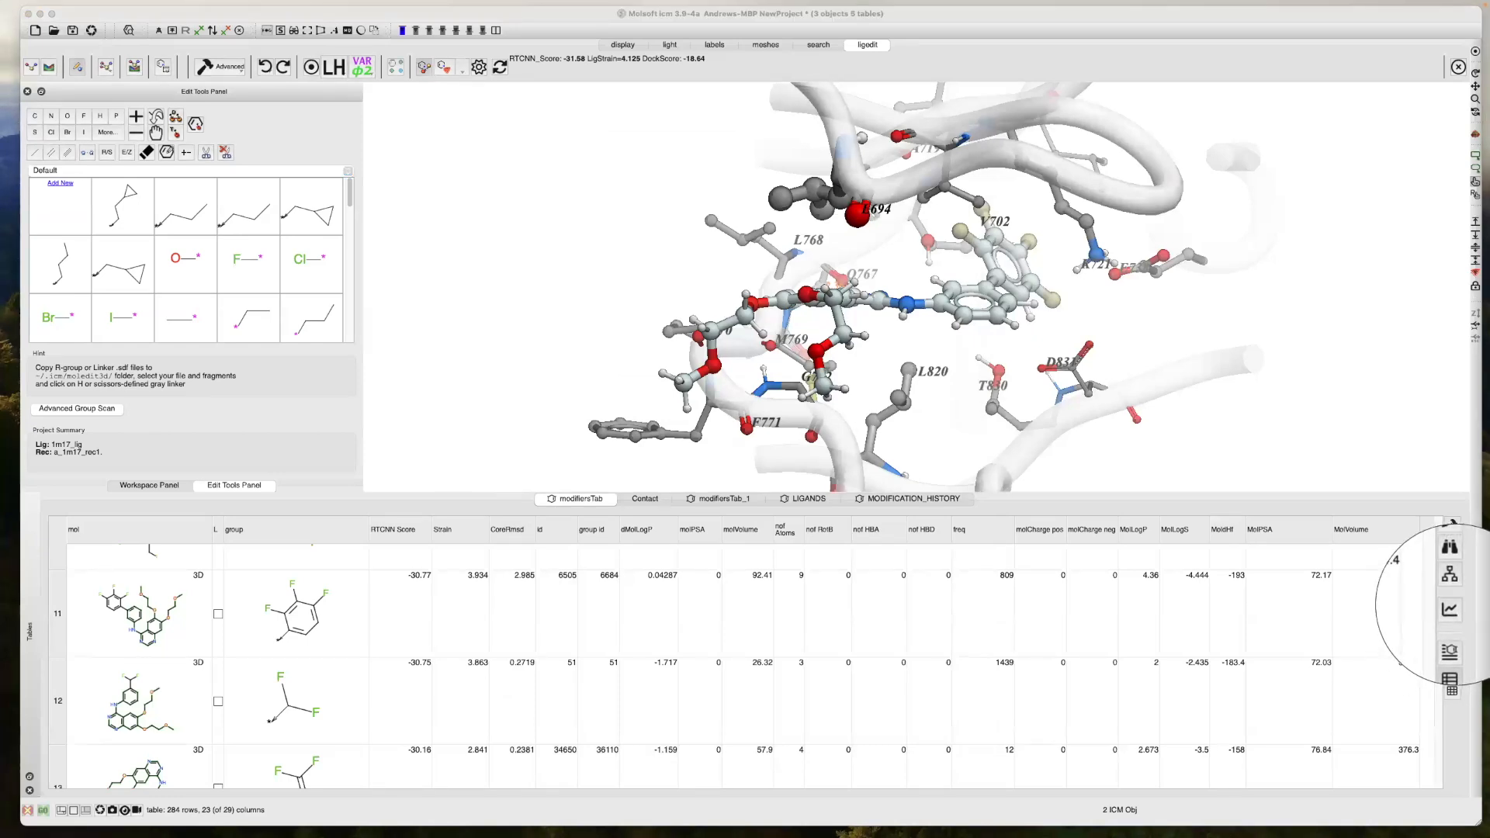
Create a dot plot of the modifiers table with RTCNN_Score on X, Strain on Y and points coloured by CoreRmsd
click(1451, 610)
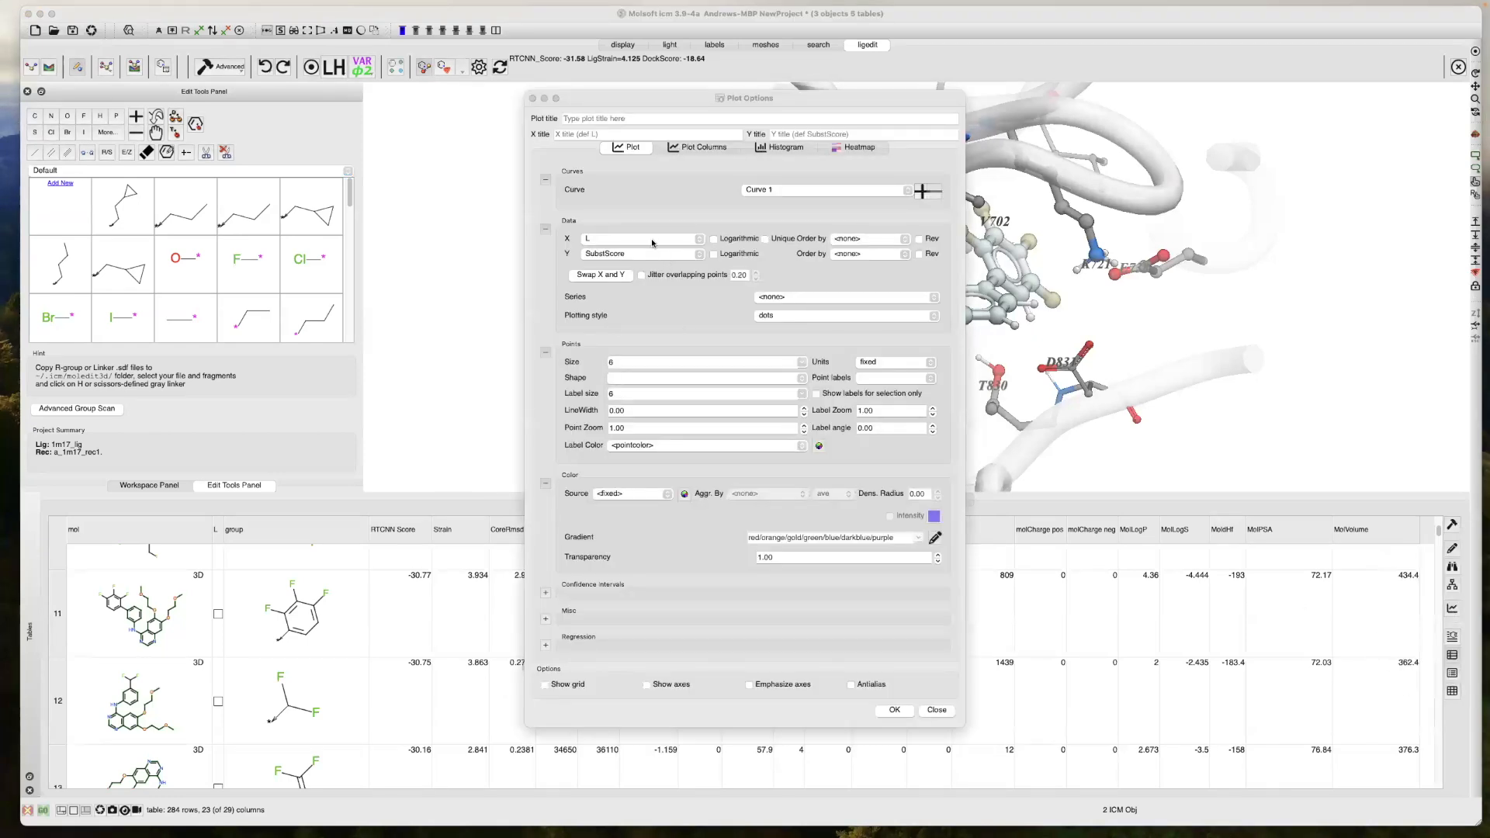
click(656, 241)
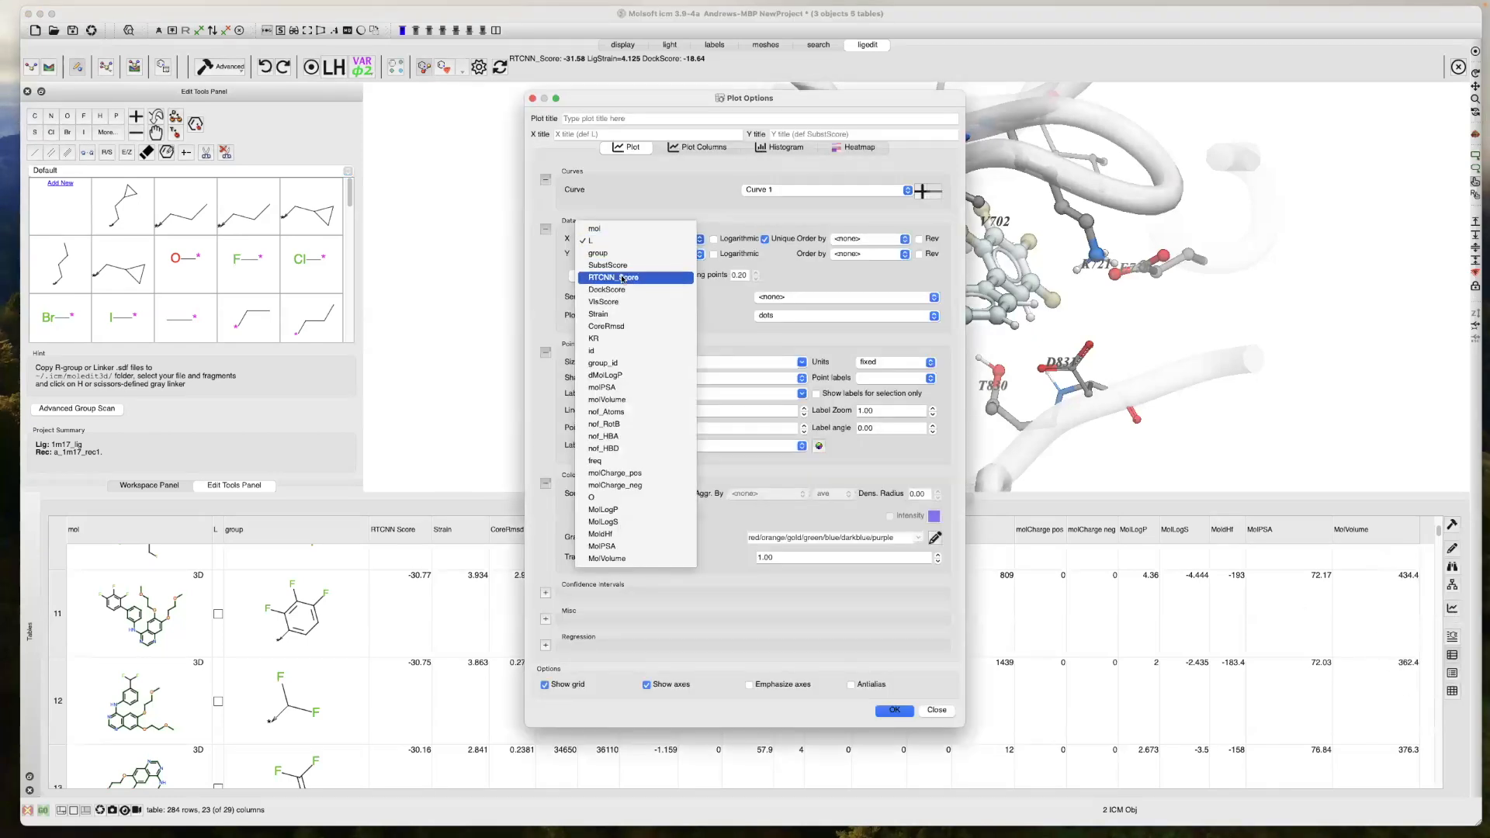
click(625, 277)
click(633, 255)
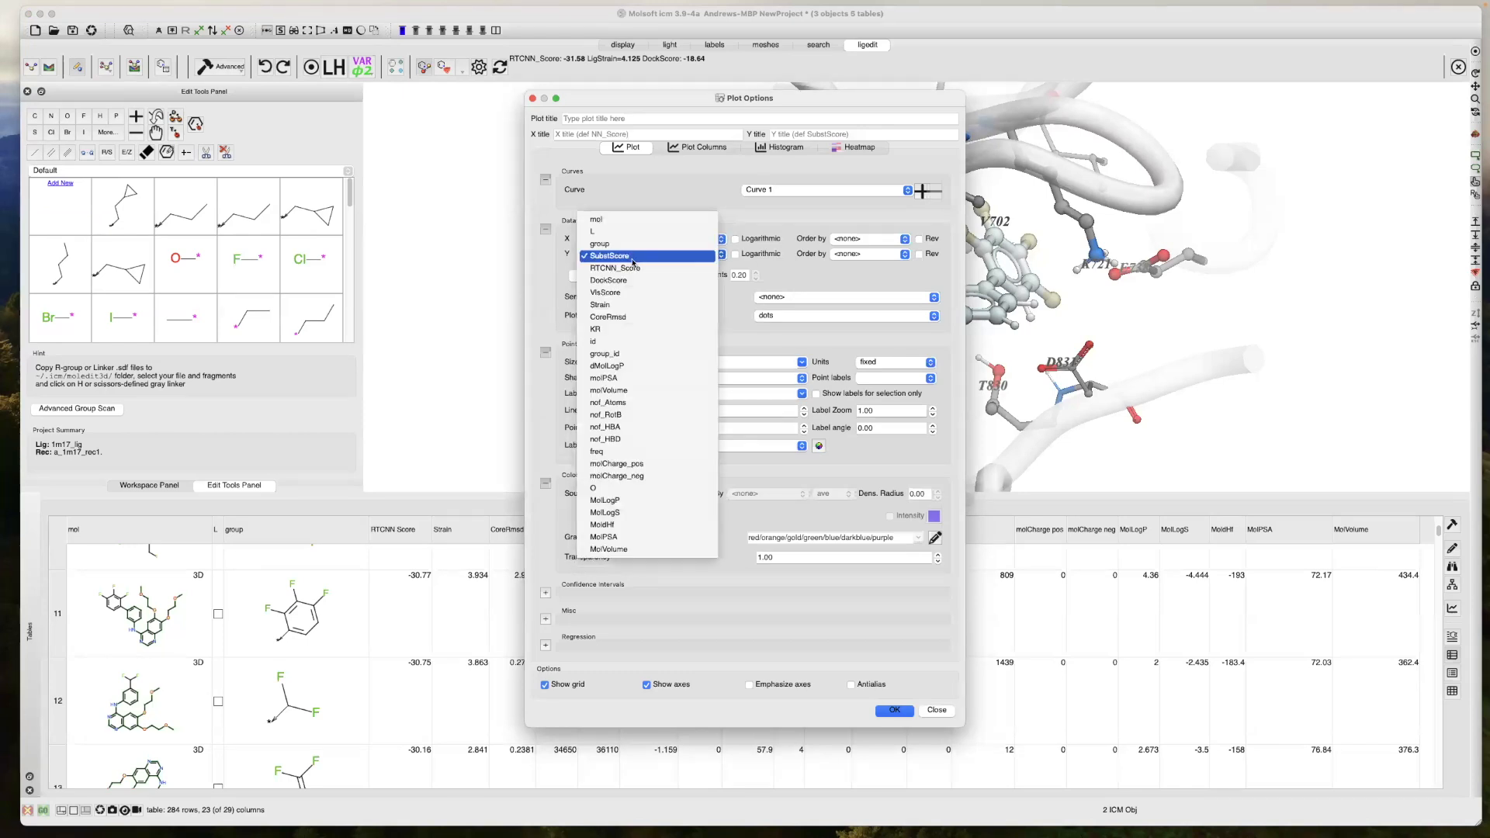
click(619, 306)
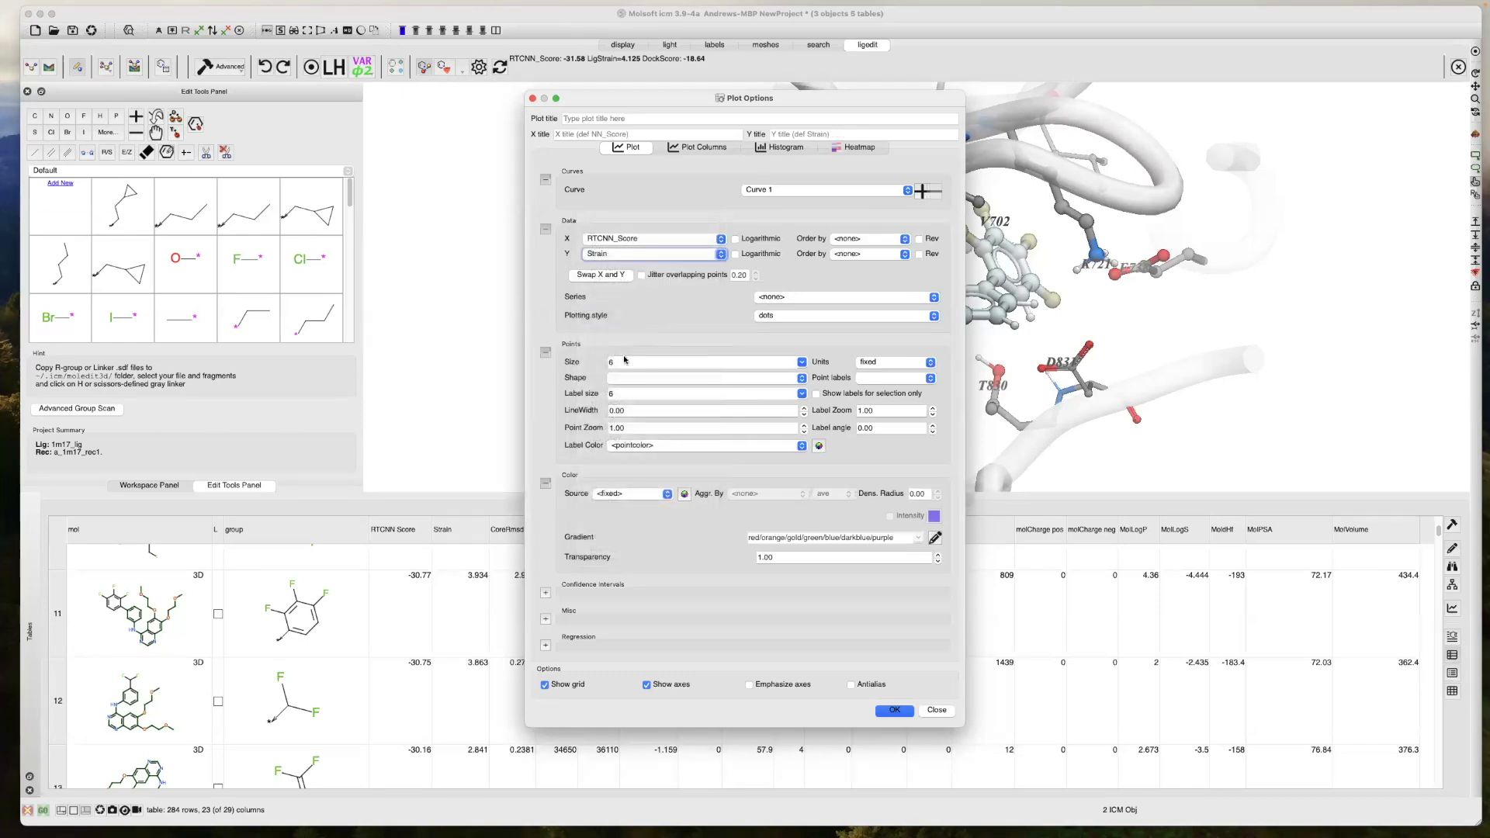
click(623, 493)
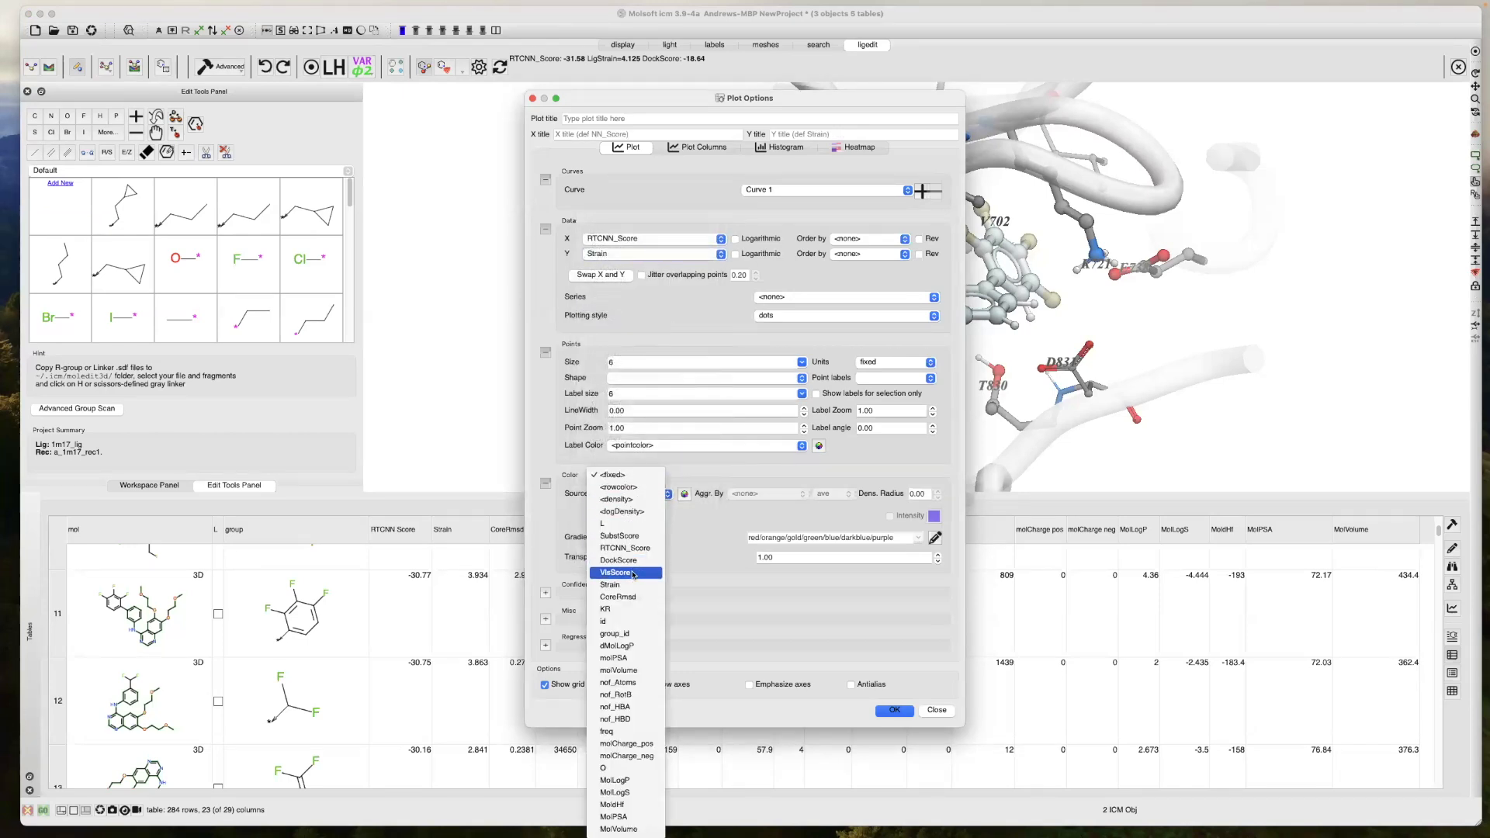
click(626, 597)
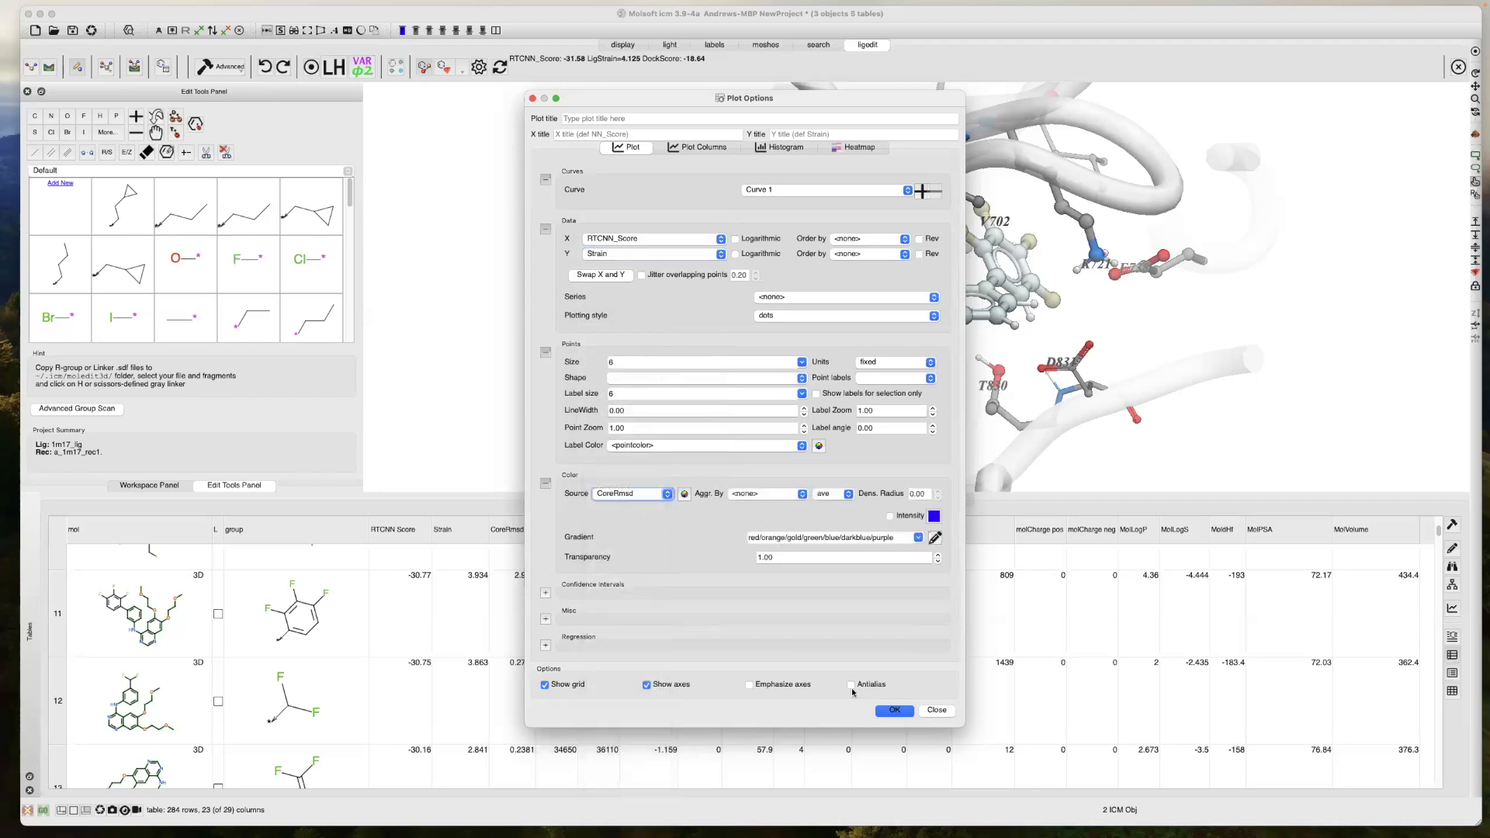
click(895, 710)
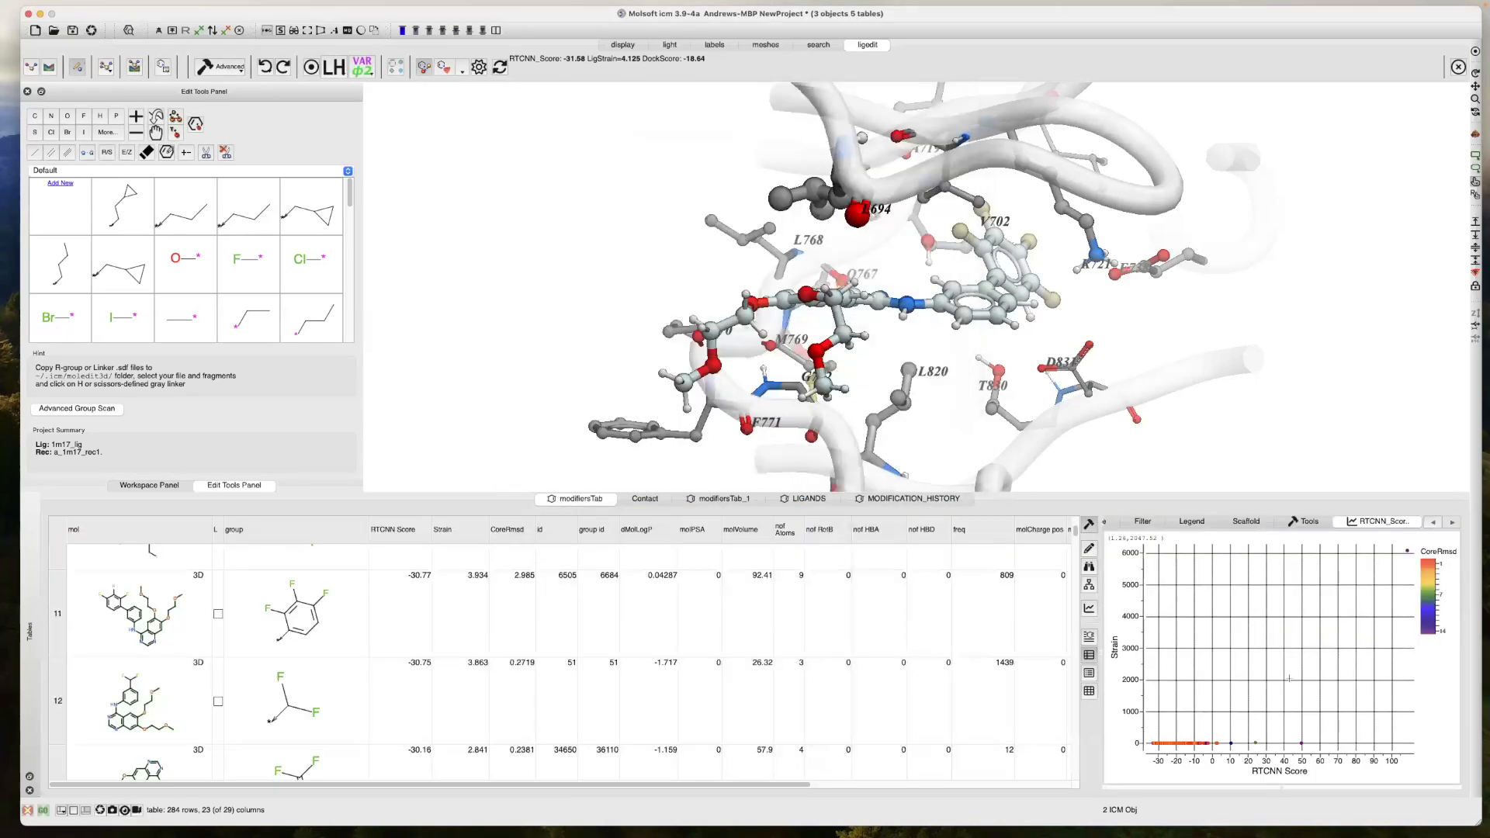
Select the extreme-strain outlier in the plot and delete its table row, the 18F group
click(1407, 550)
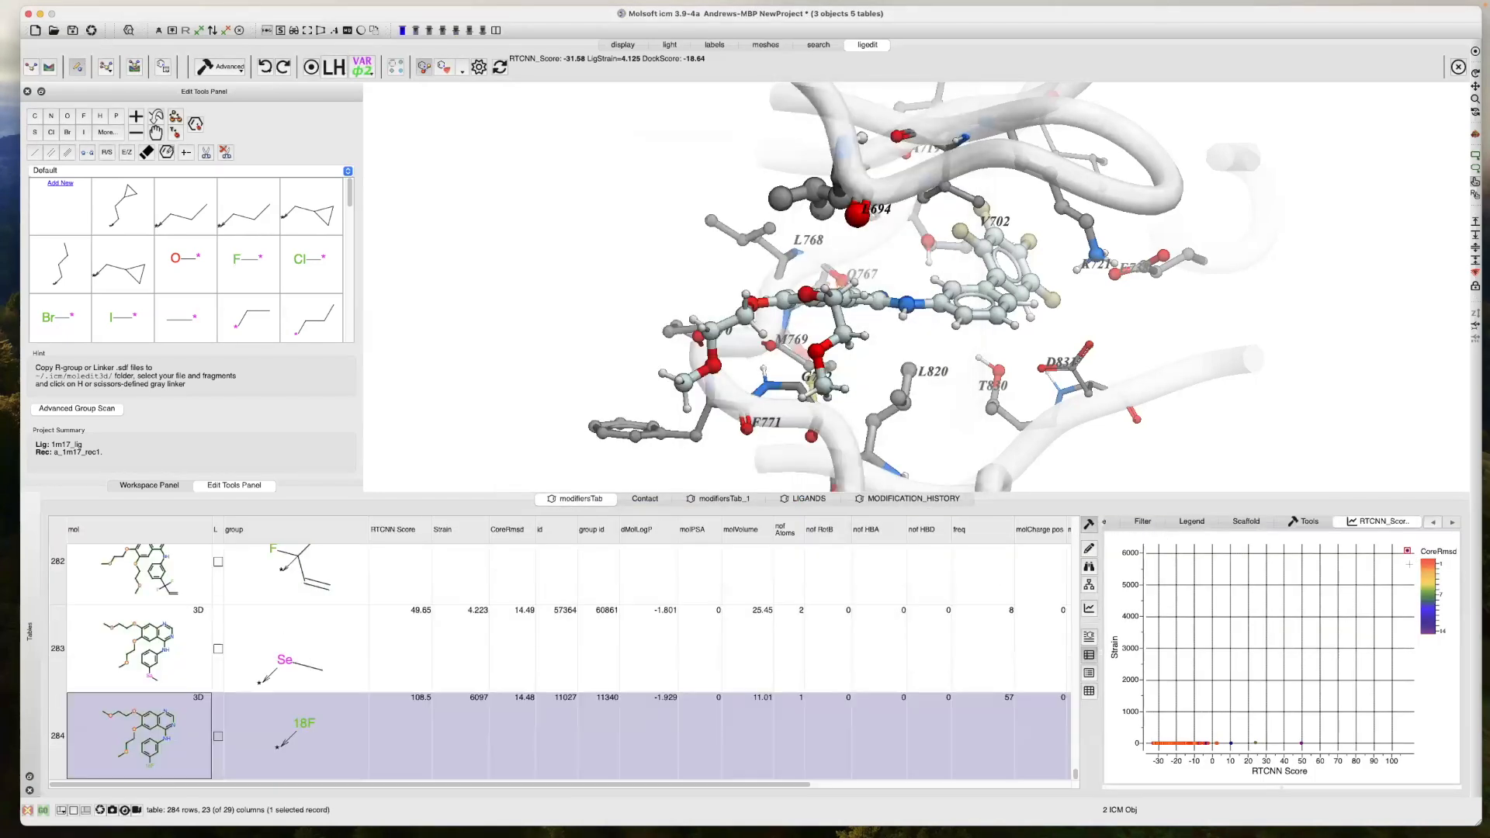
right_click(67, 720)
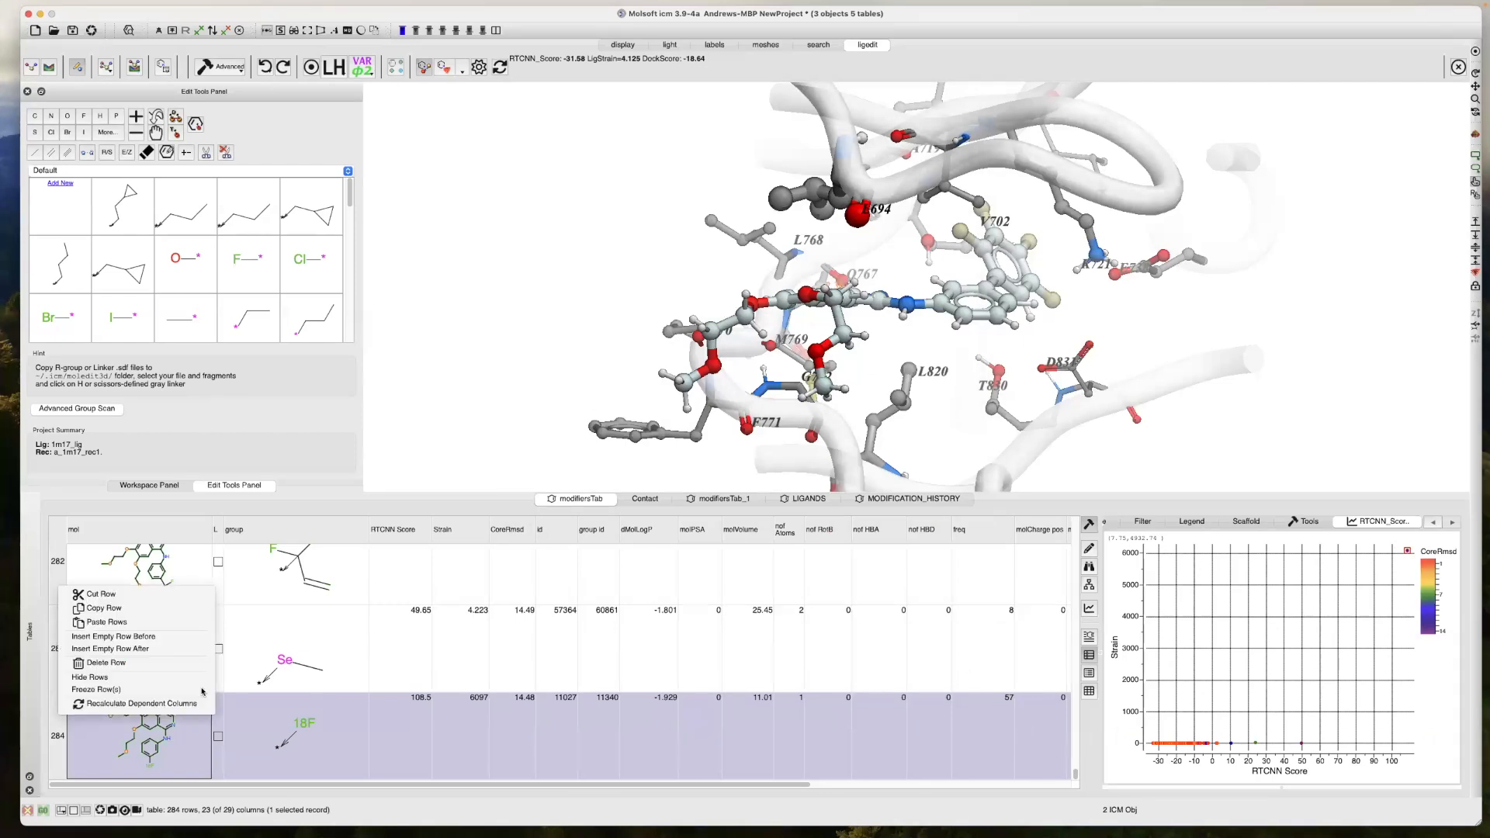
click(106, 662)
click(832, 435)
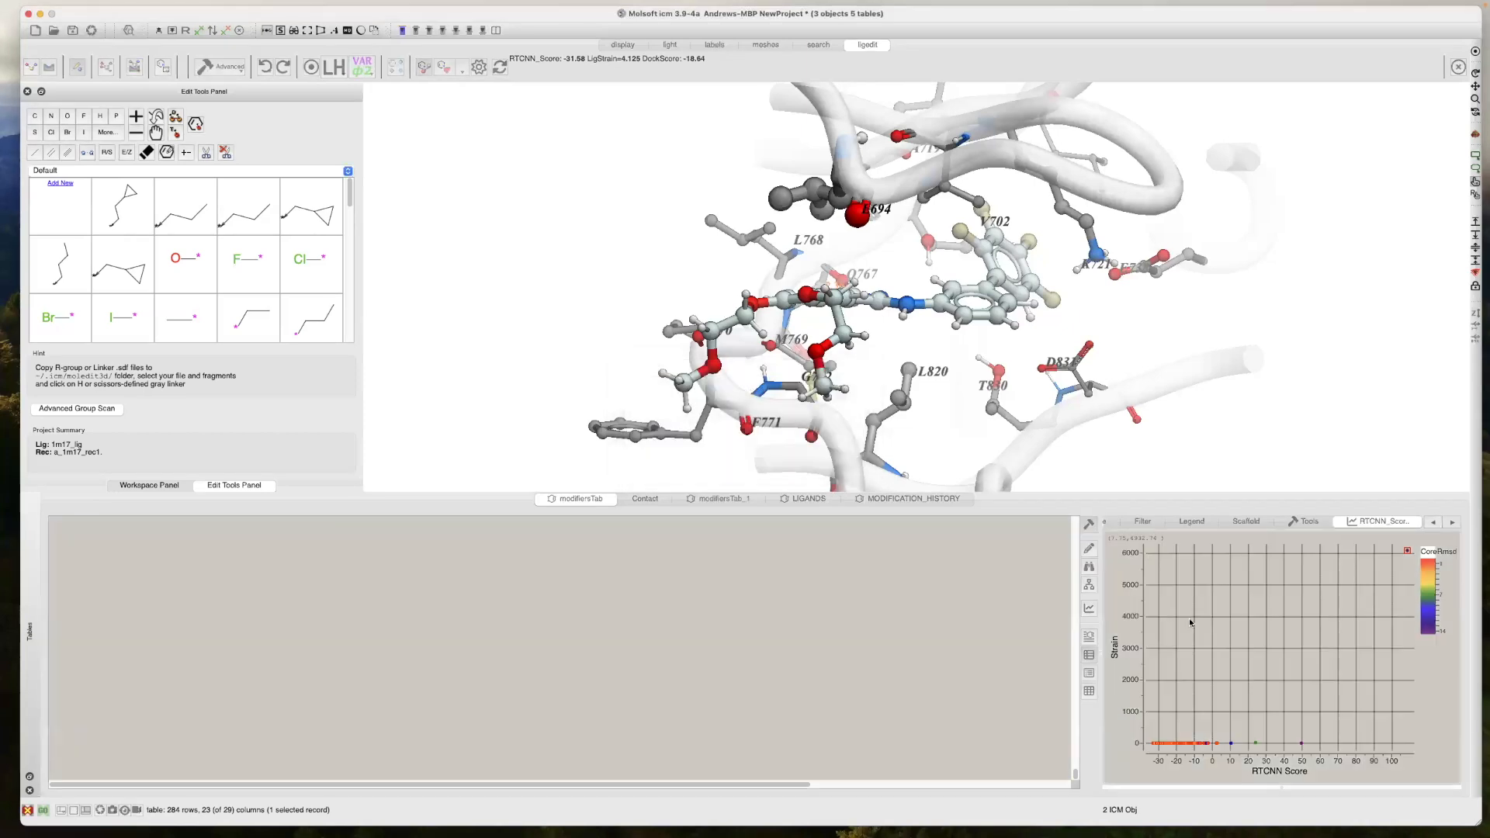
Select the outlier with the highest RTCNN Score in the plot and delete its table row, the selenium group
click(1406, 714)
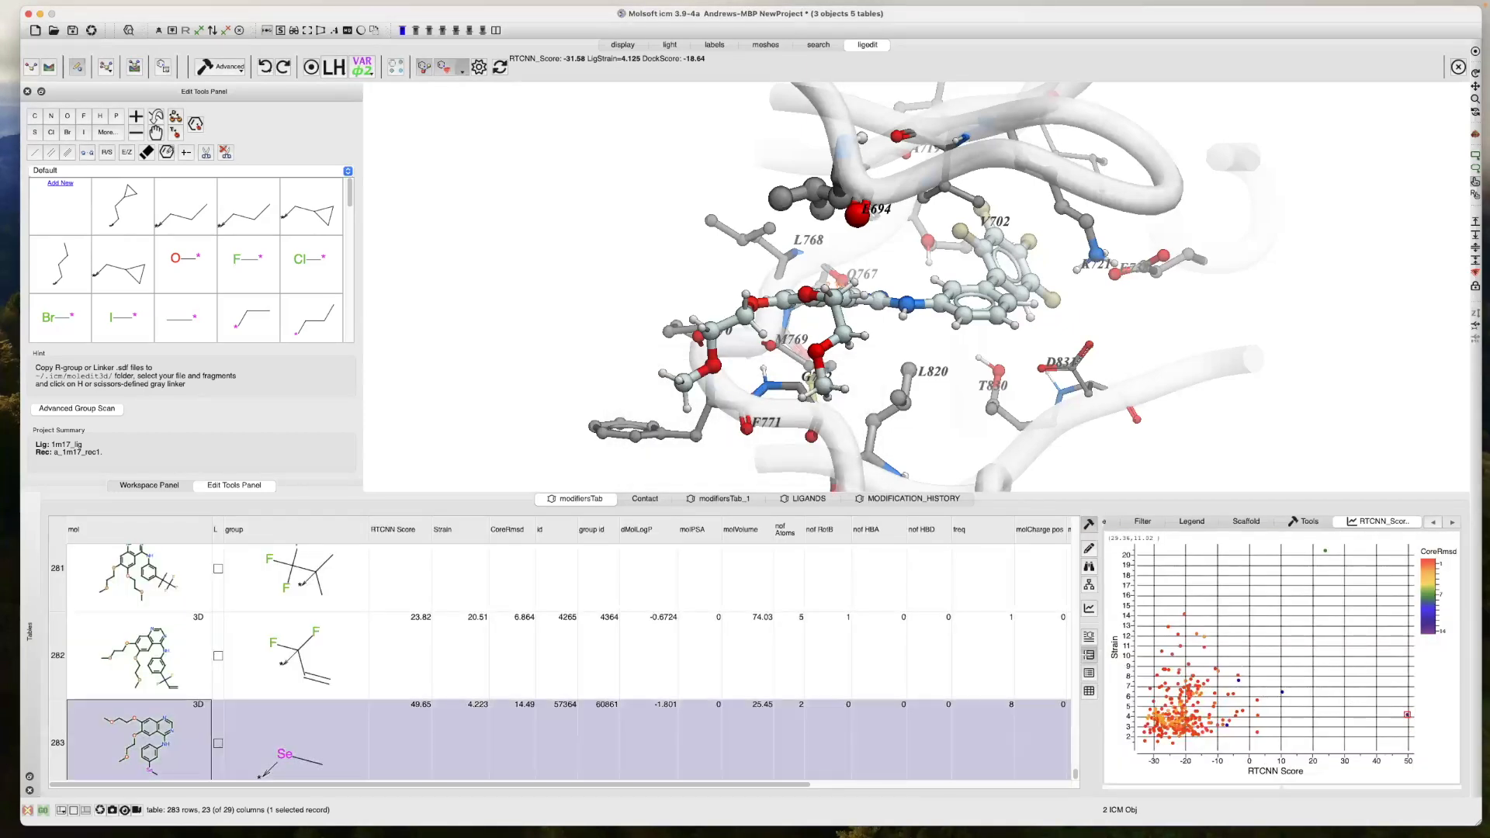
right_click(57, 740)
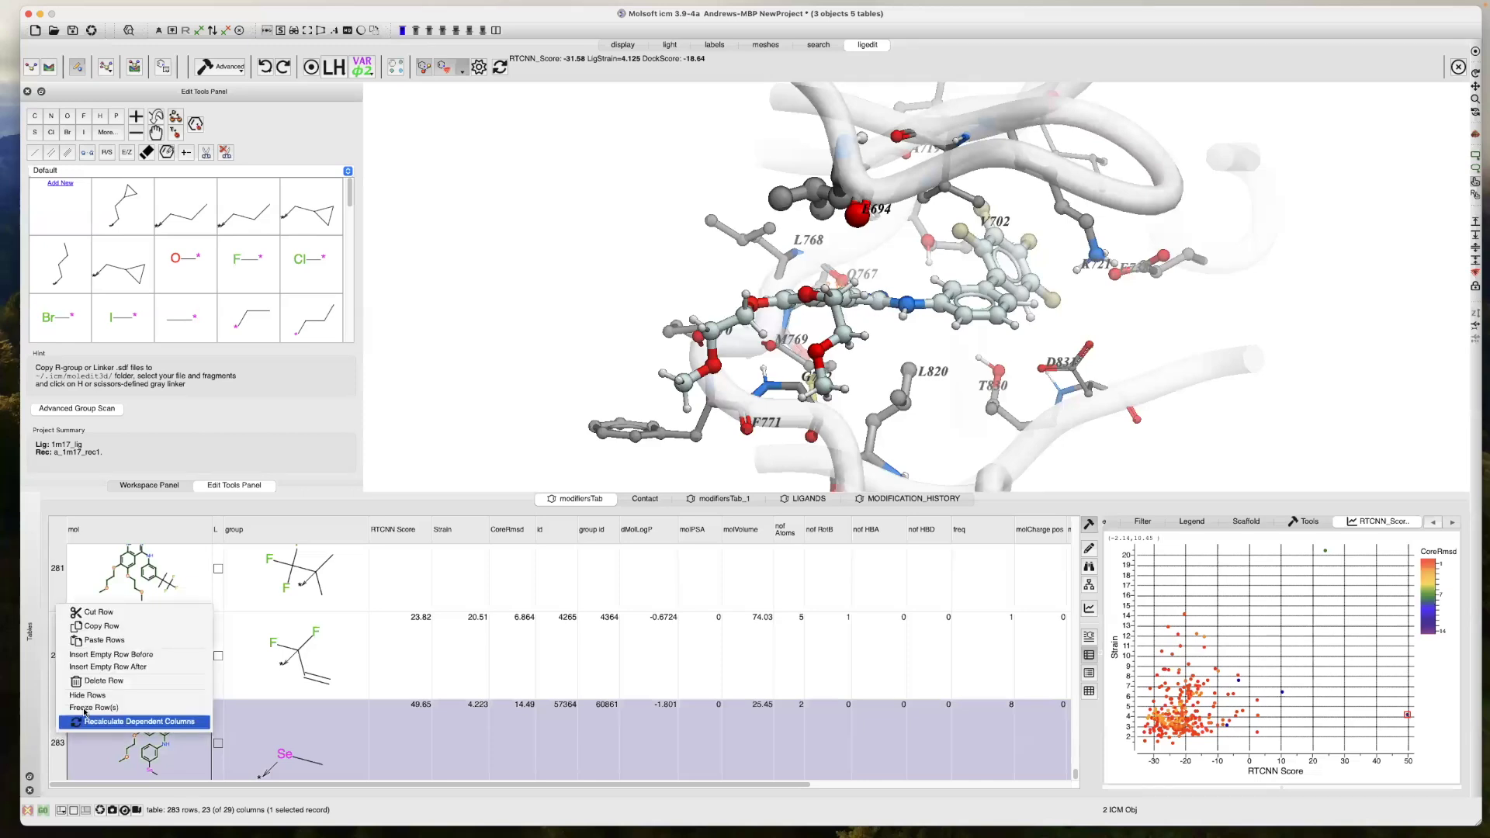
click(123, 683)
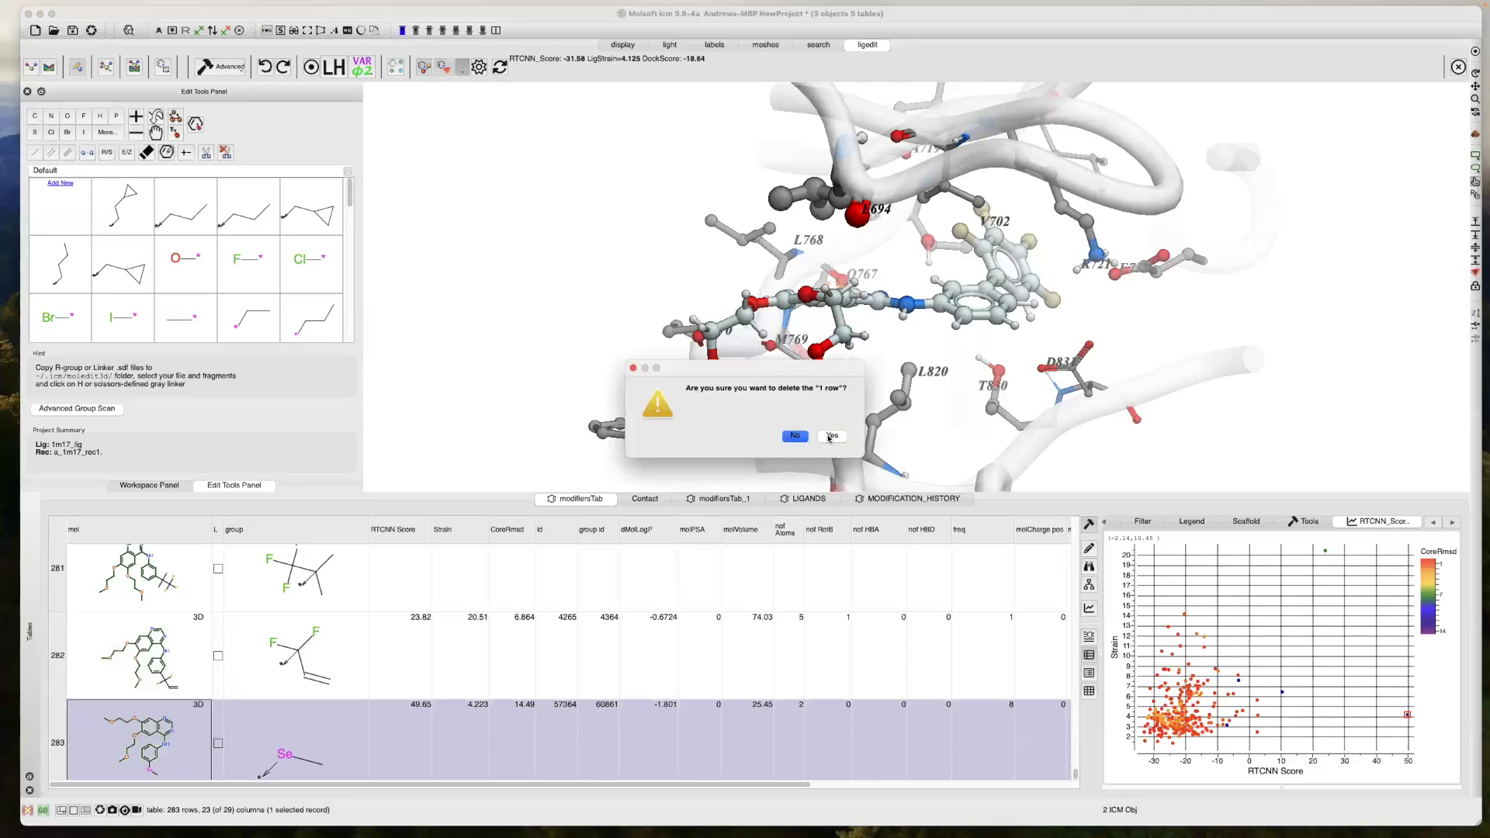
click(832, 435)
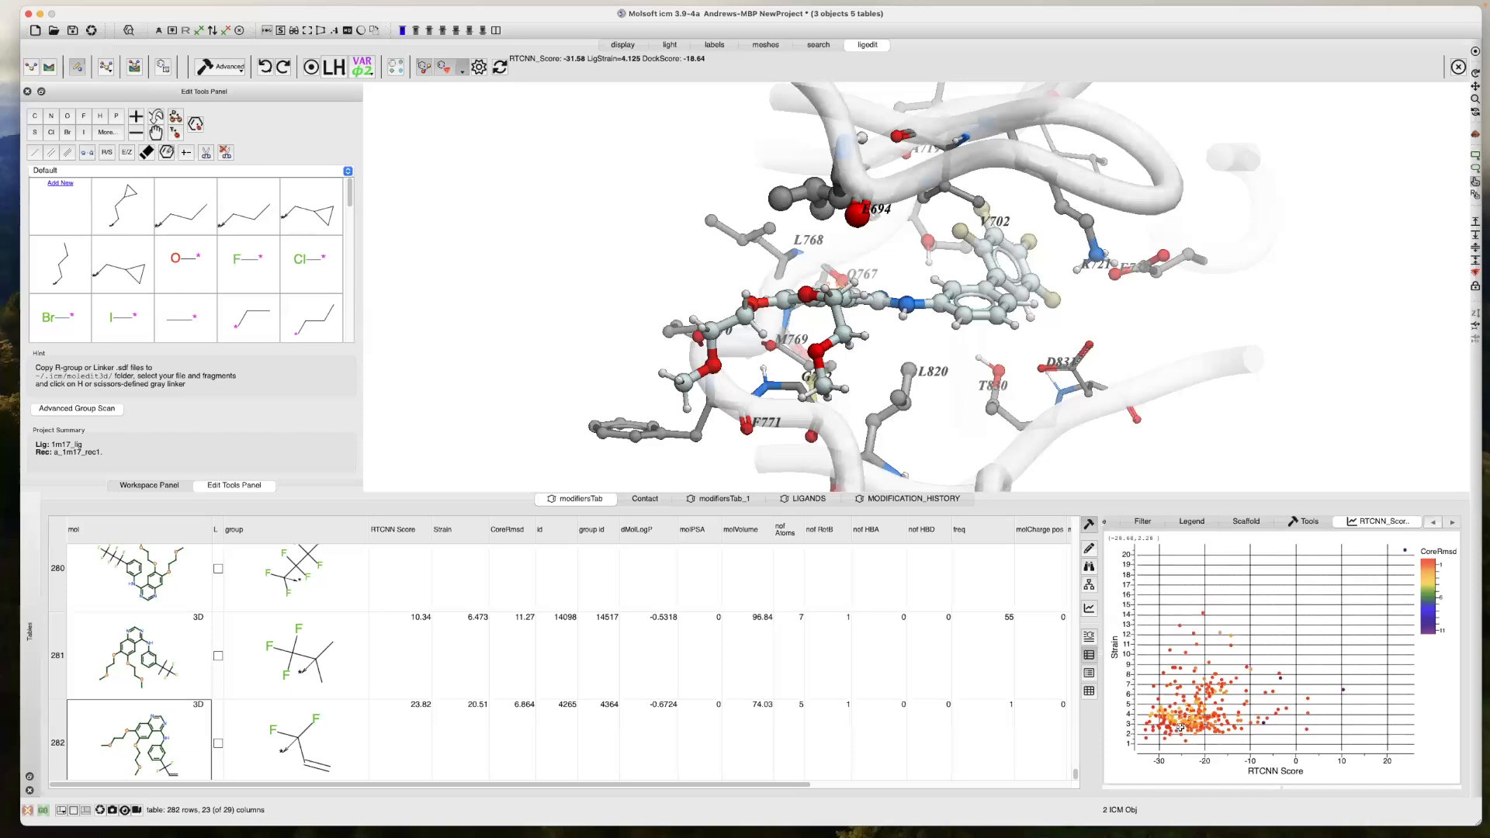
Select low-score, low-strain points in the plot to inspect their matching table rows, and clear the selection
click(1184, 720)
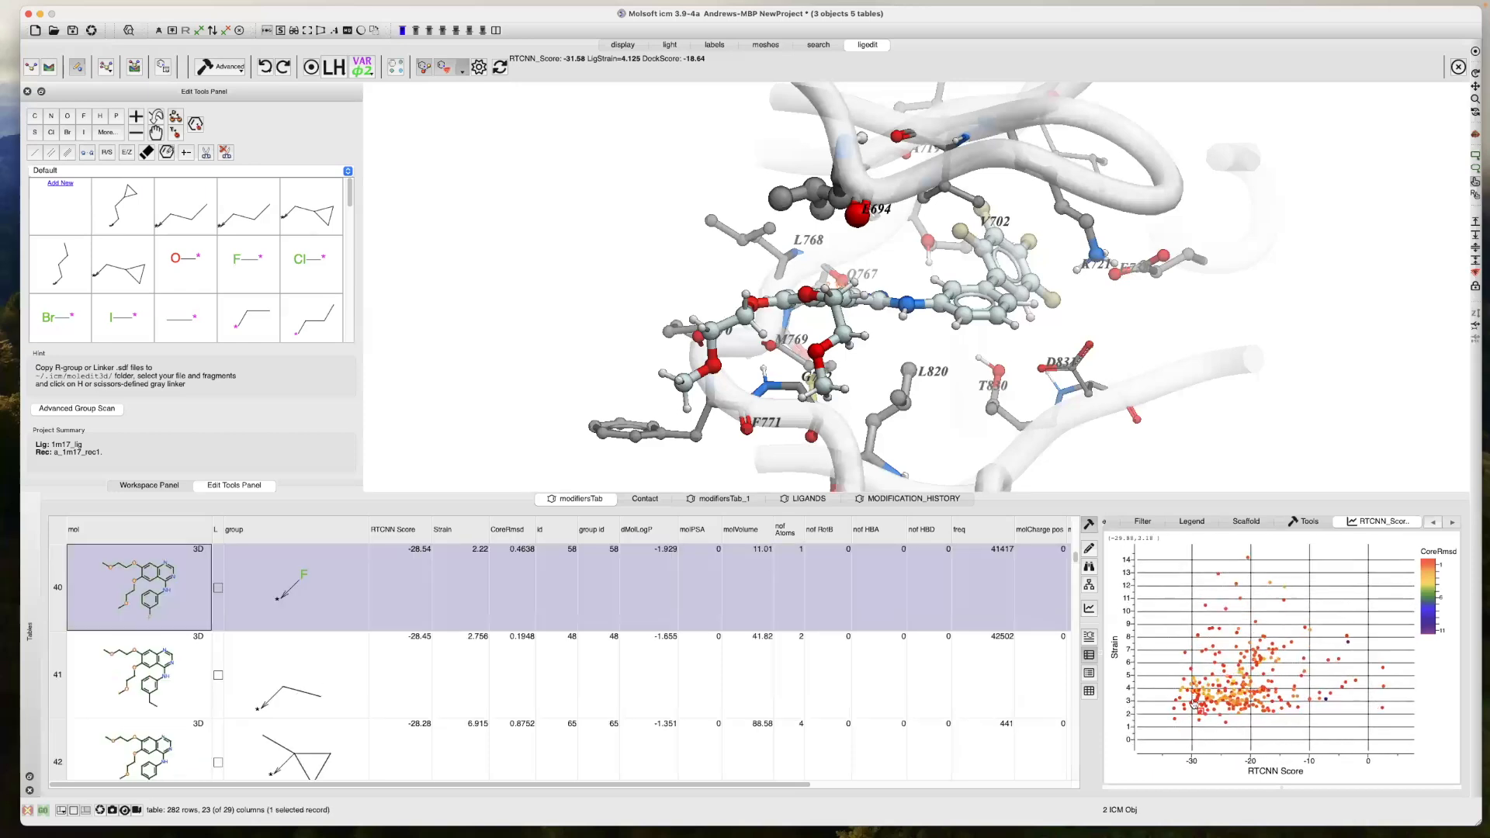
drag(1160, 686, 1210, 730)
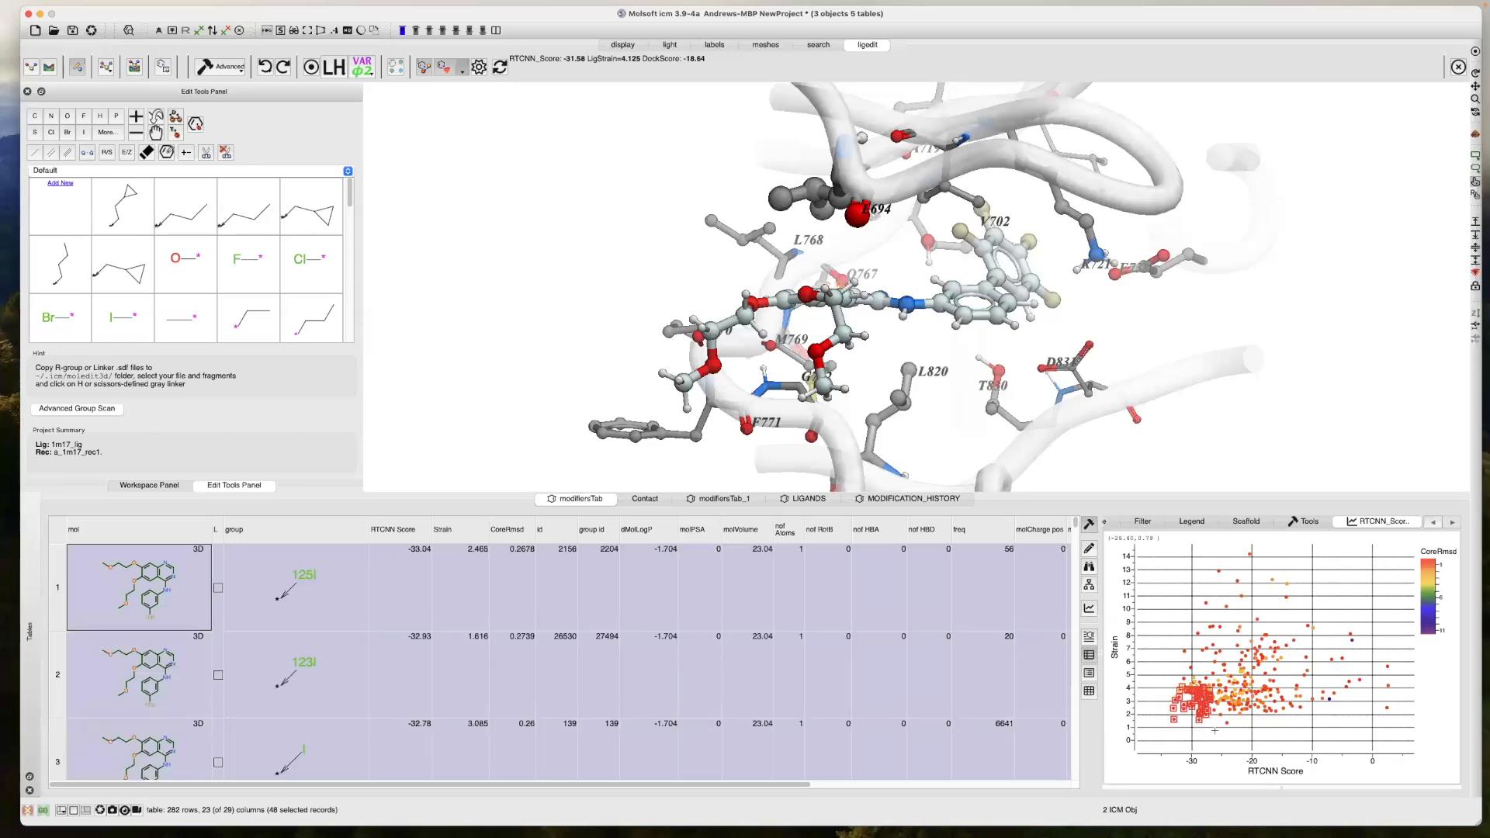
click(1200, 735)
drag(1164, 701, 1189, 731)
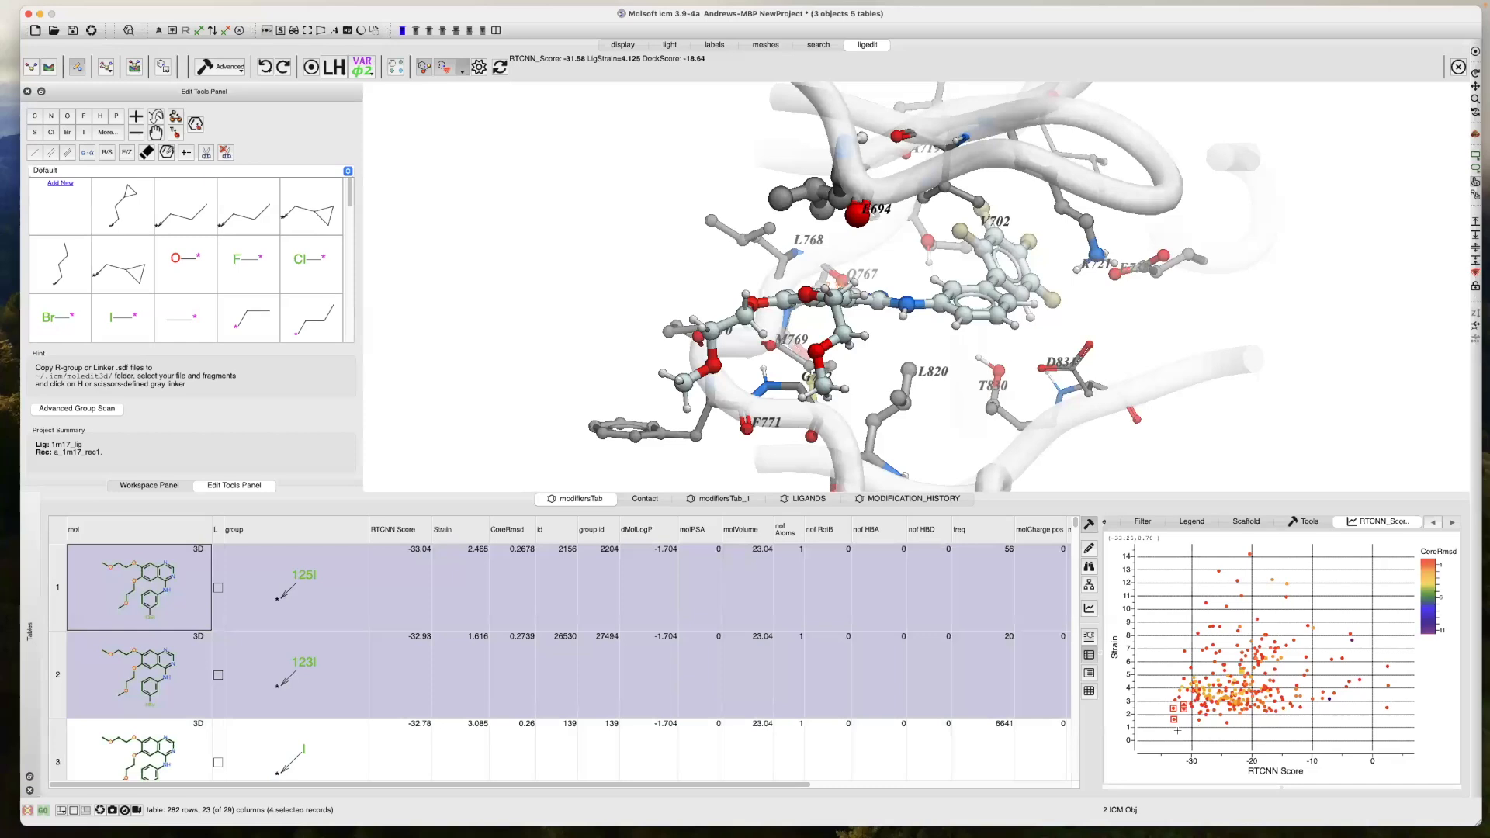
click(1164, 711)
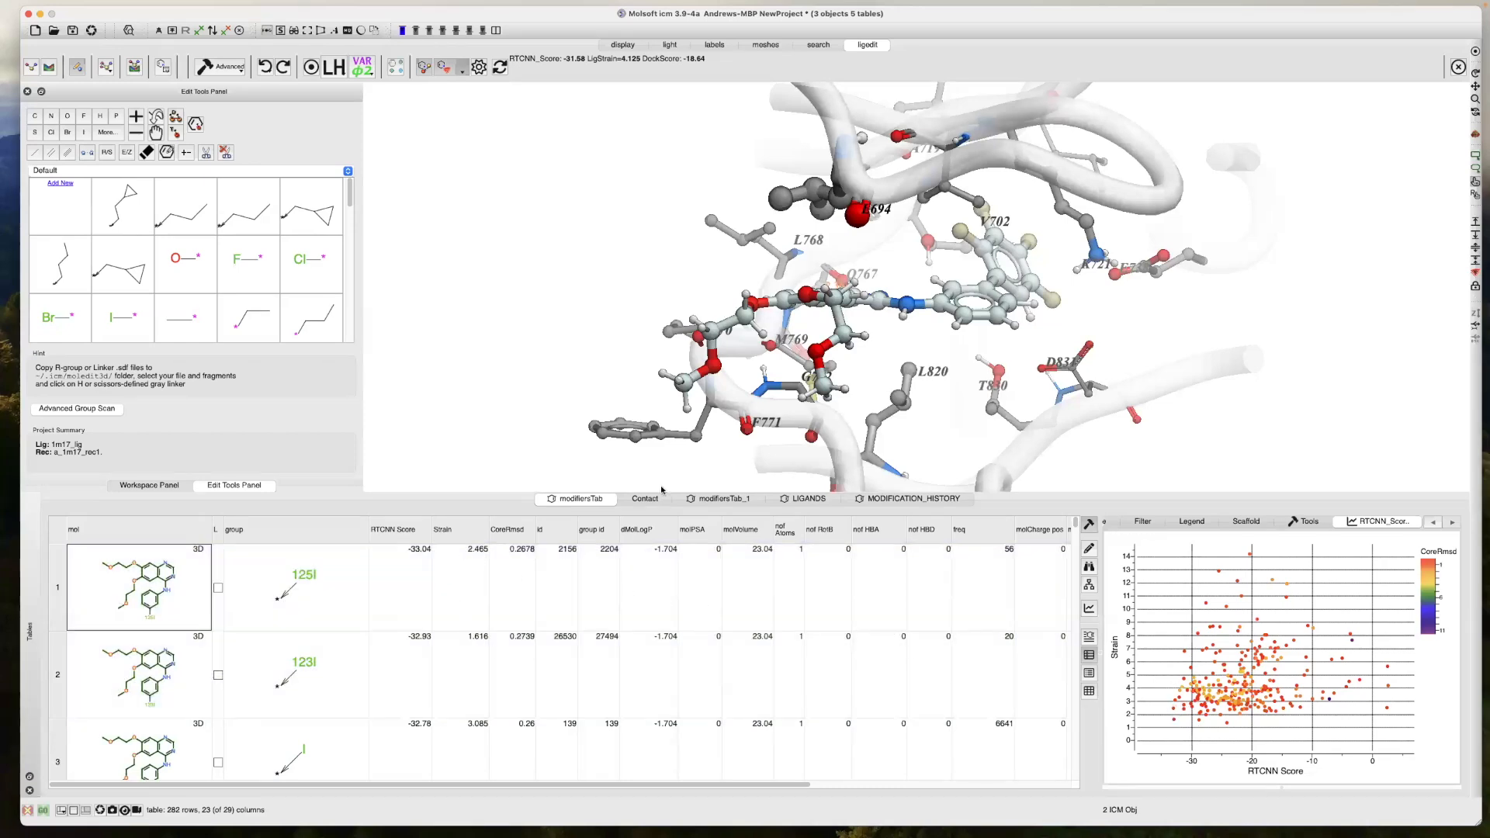
click(235, 68)
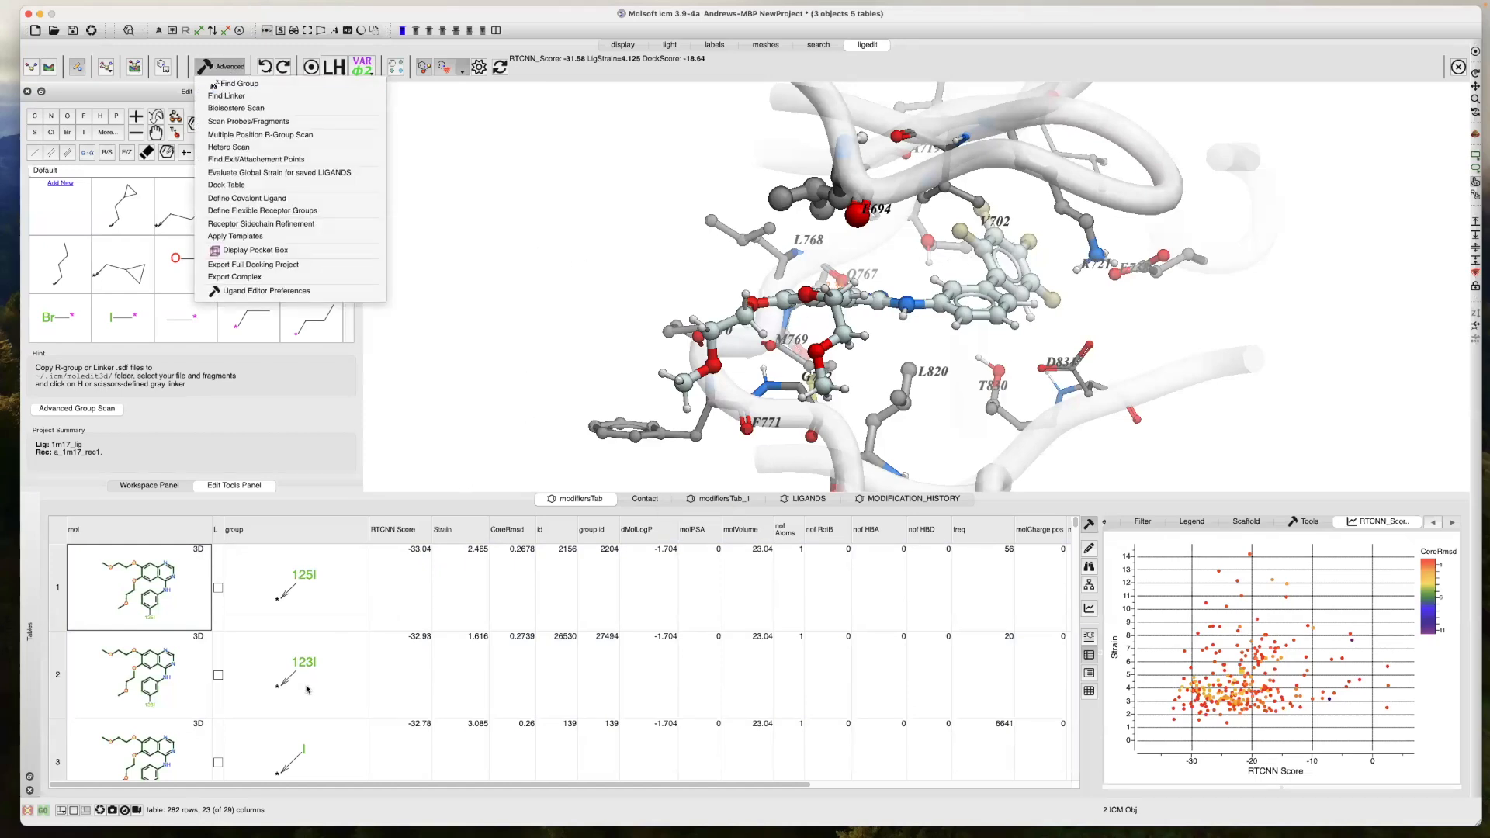
click(281, 749)
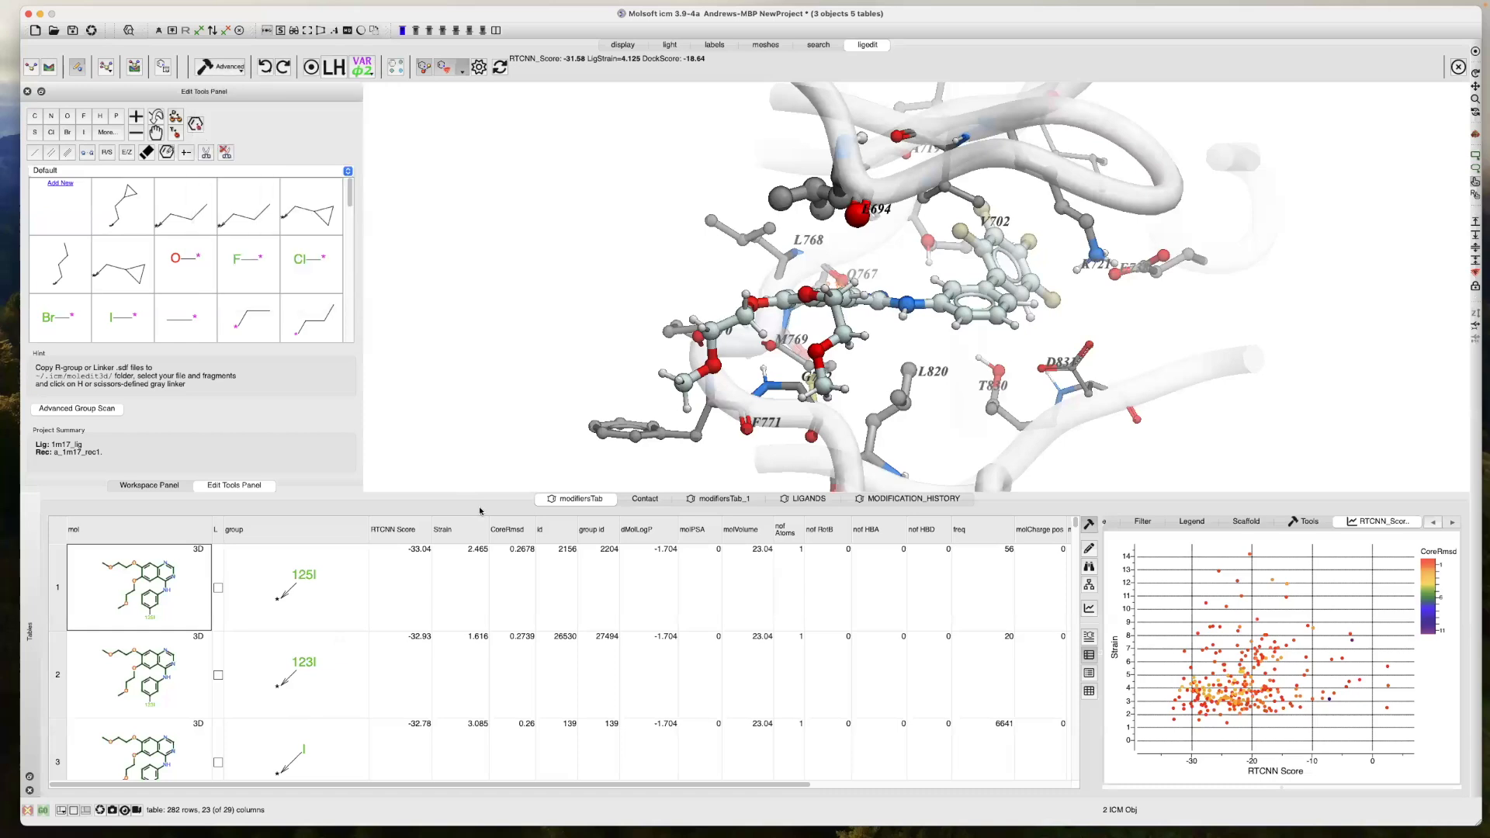
Undo the last two ligand loads to return to the alkyne-substituted ligand
click(266, 70)
click(265, 69)
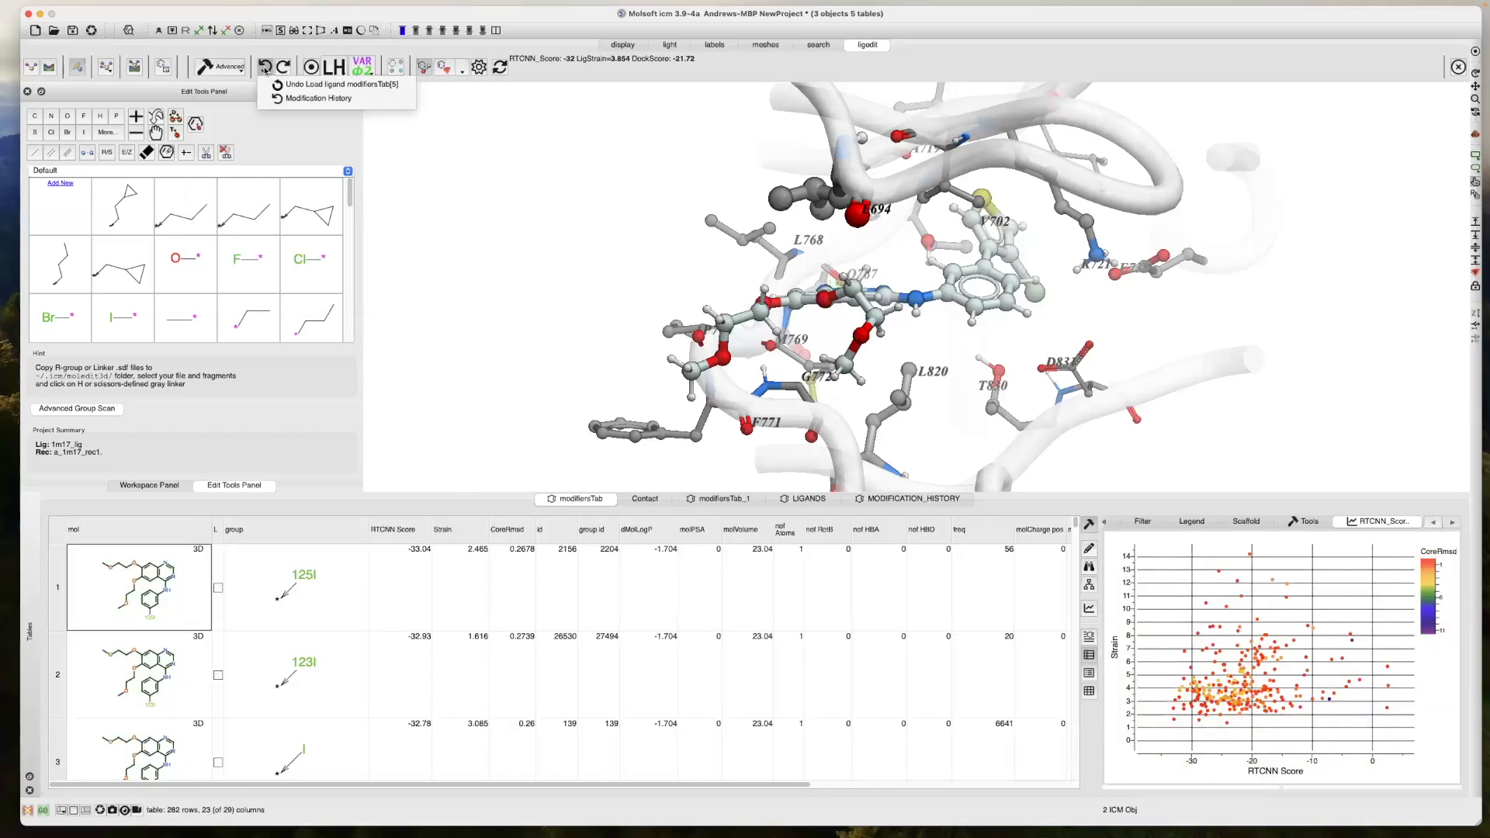
click(265, 70)
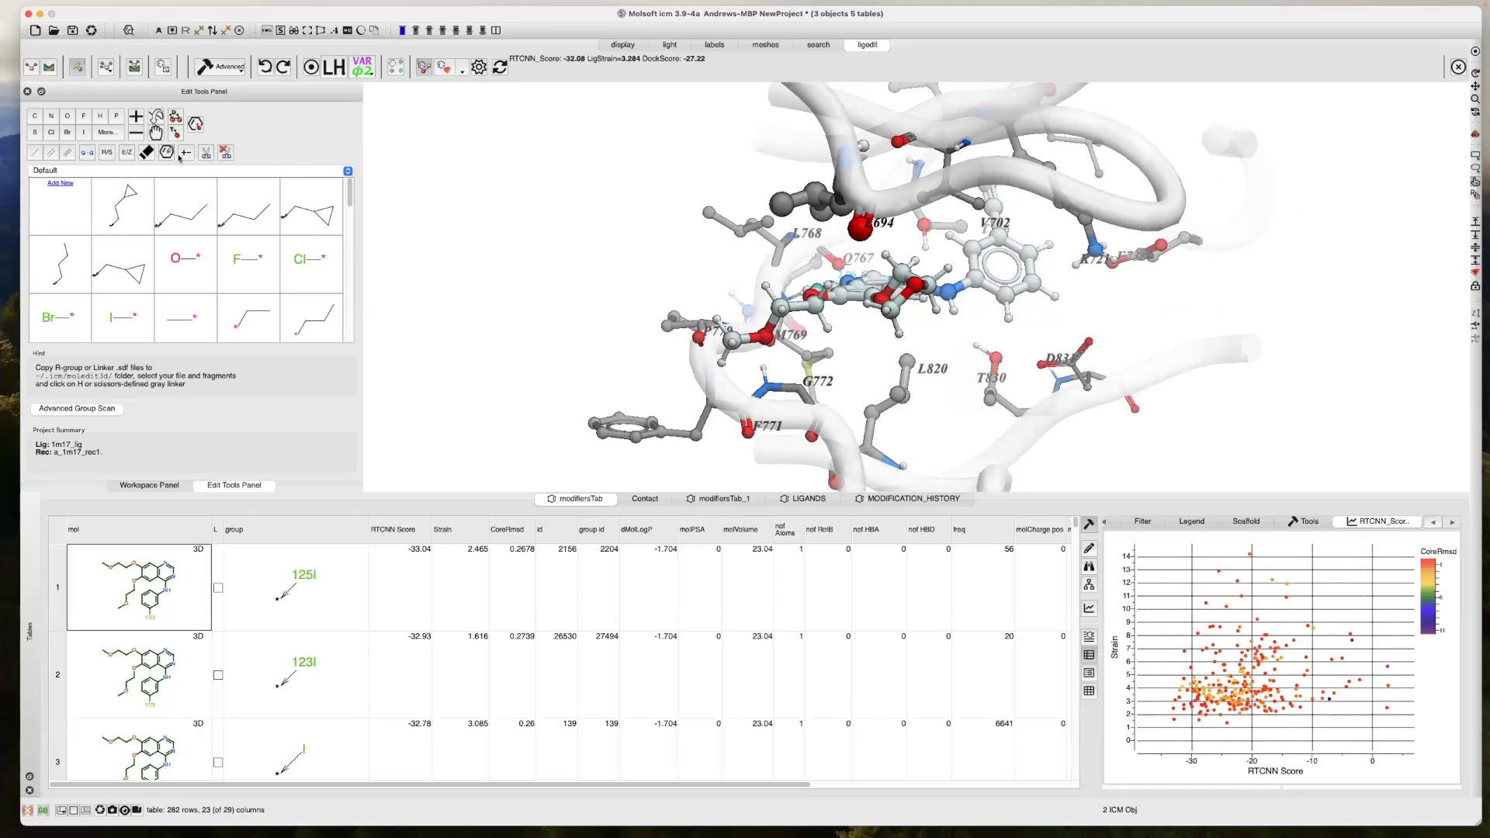
drag(663, 325, 880, 300)
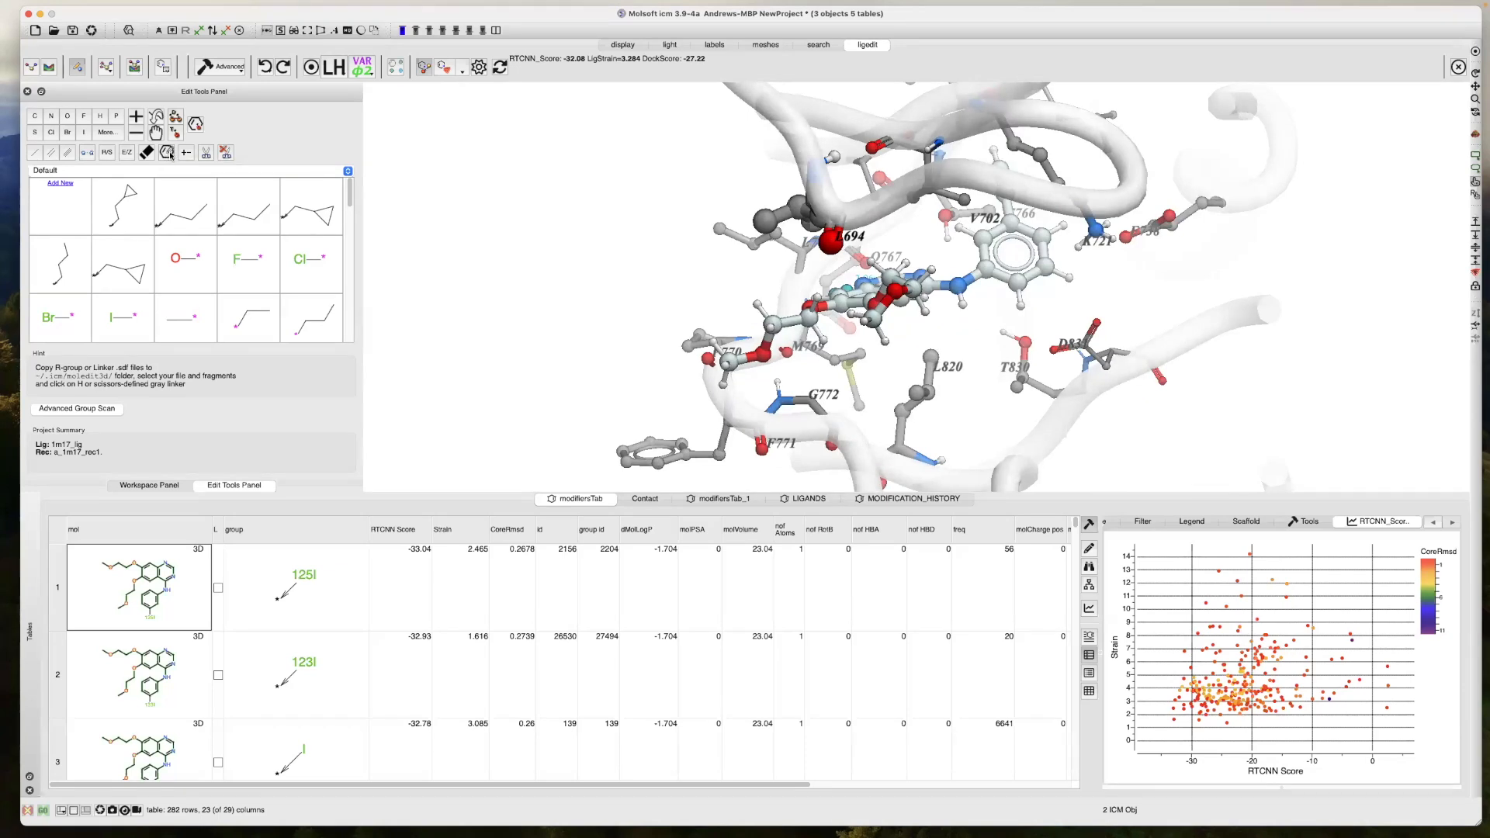
key(alt+super+8)
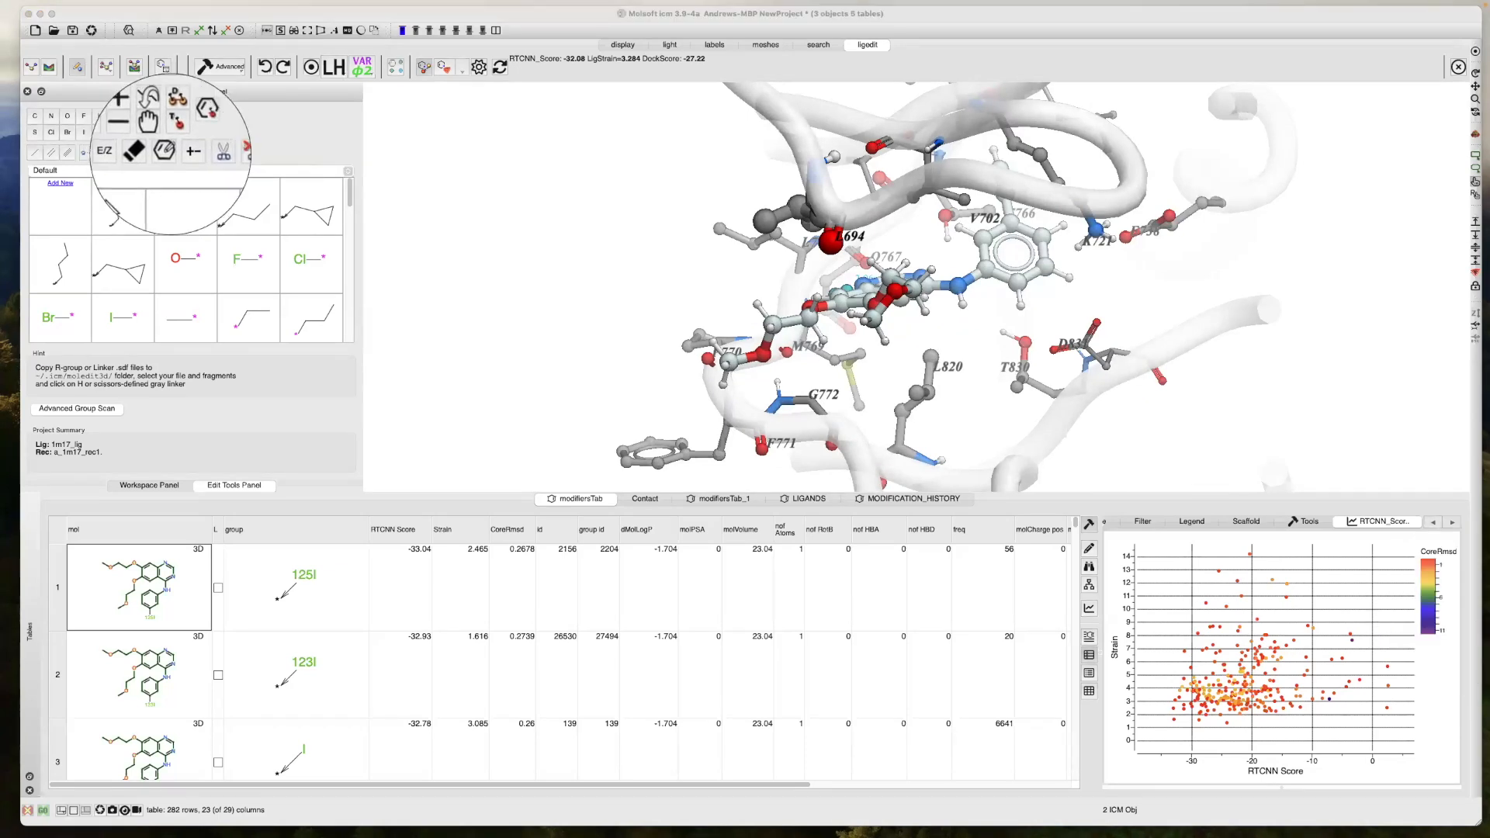
Open the ligand in the 2D molecule editor, strip one methoxyethoxy chain to a hydroxyl and shorten the other to ethoxy
click(168, 155)
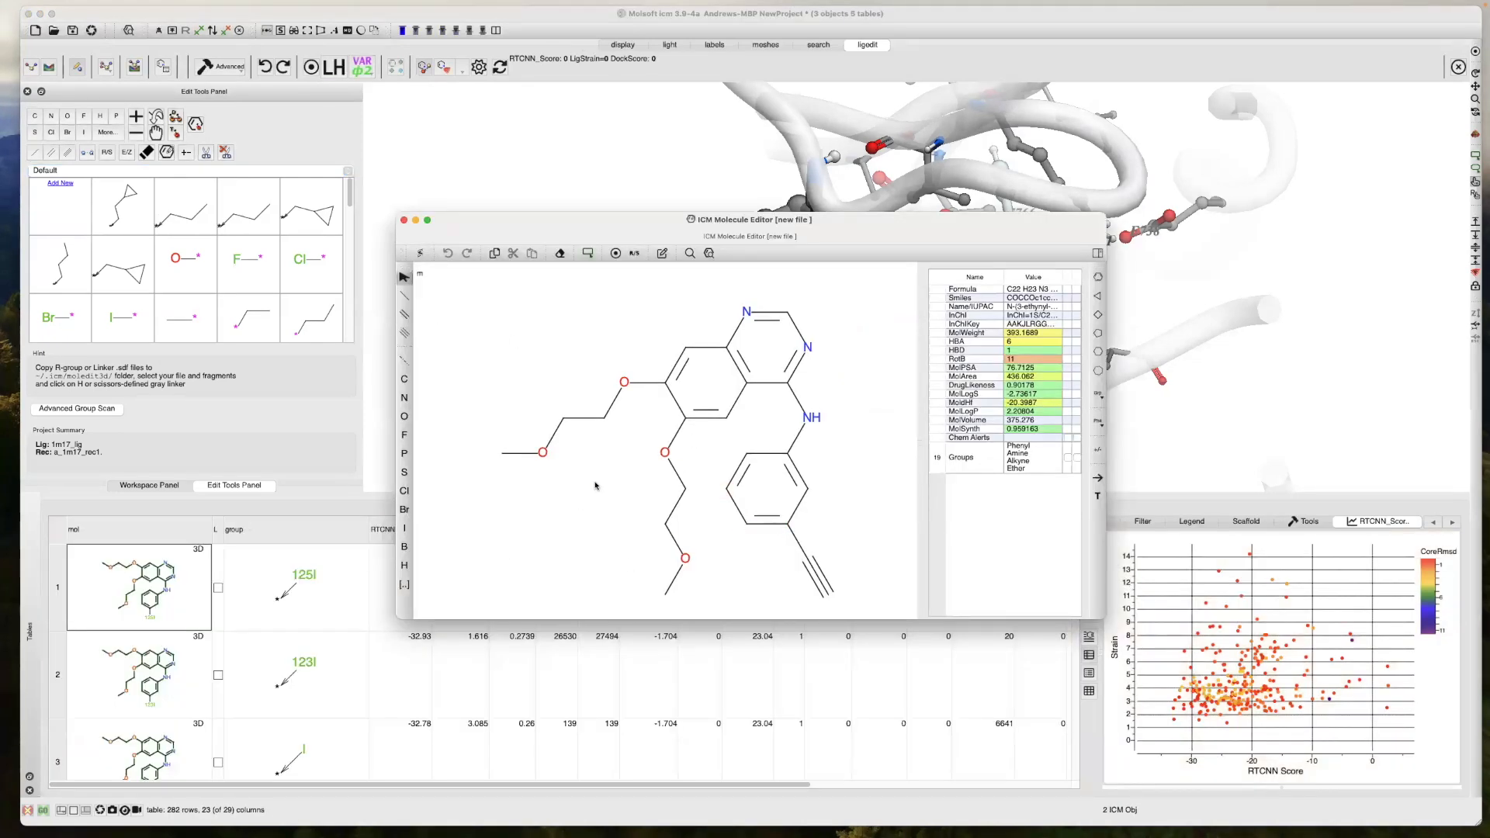
drag(475, 370, 600, 483)
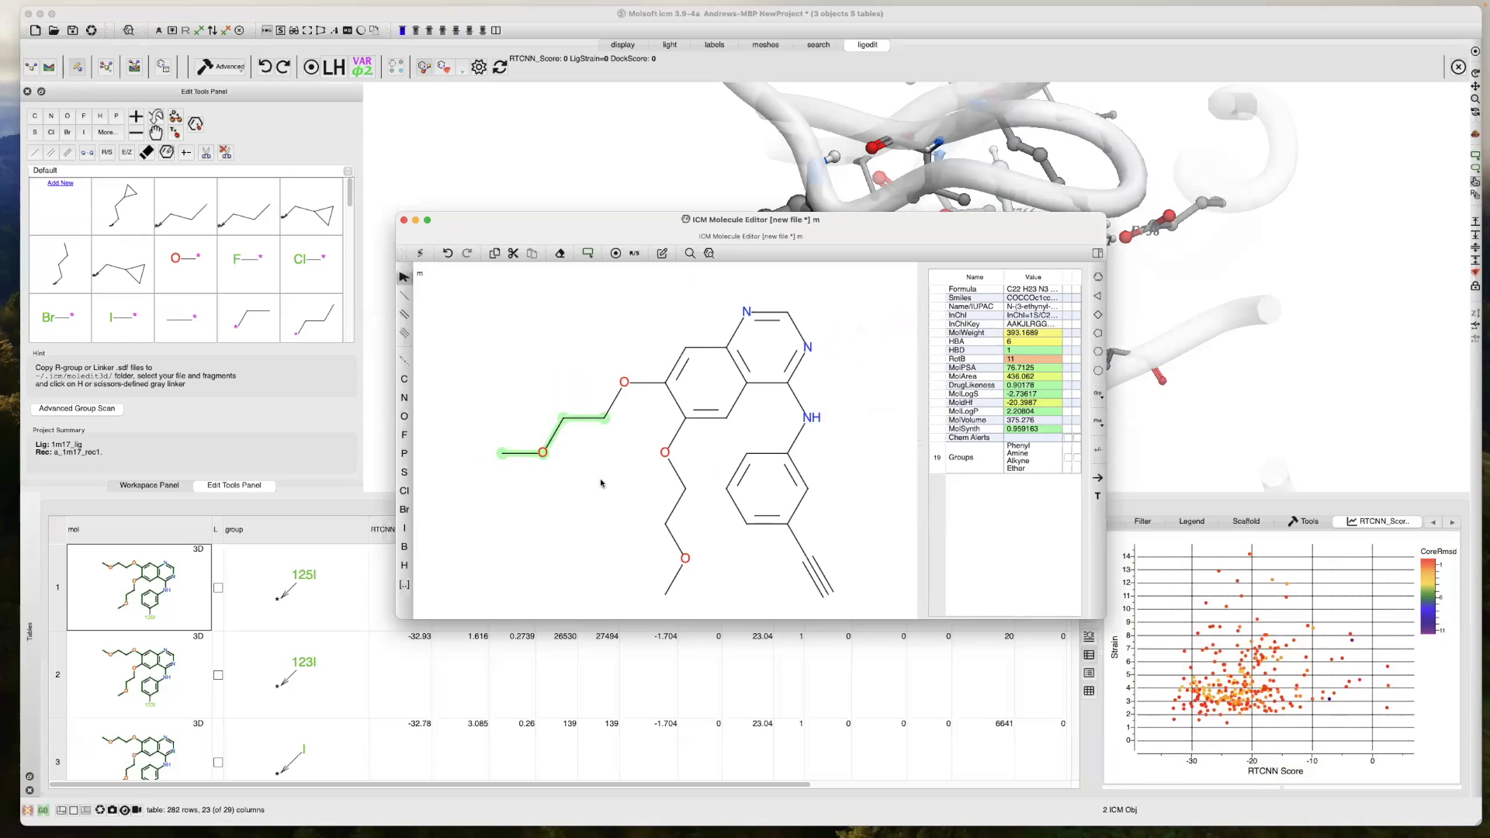
key(Delete)
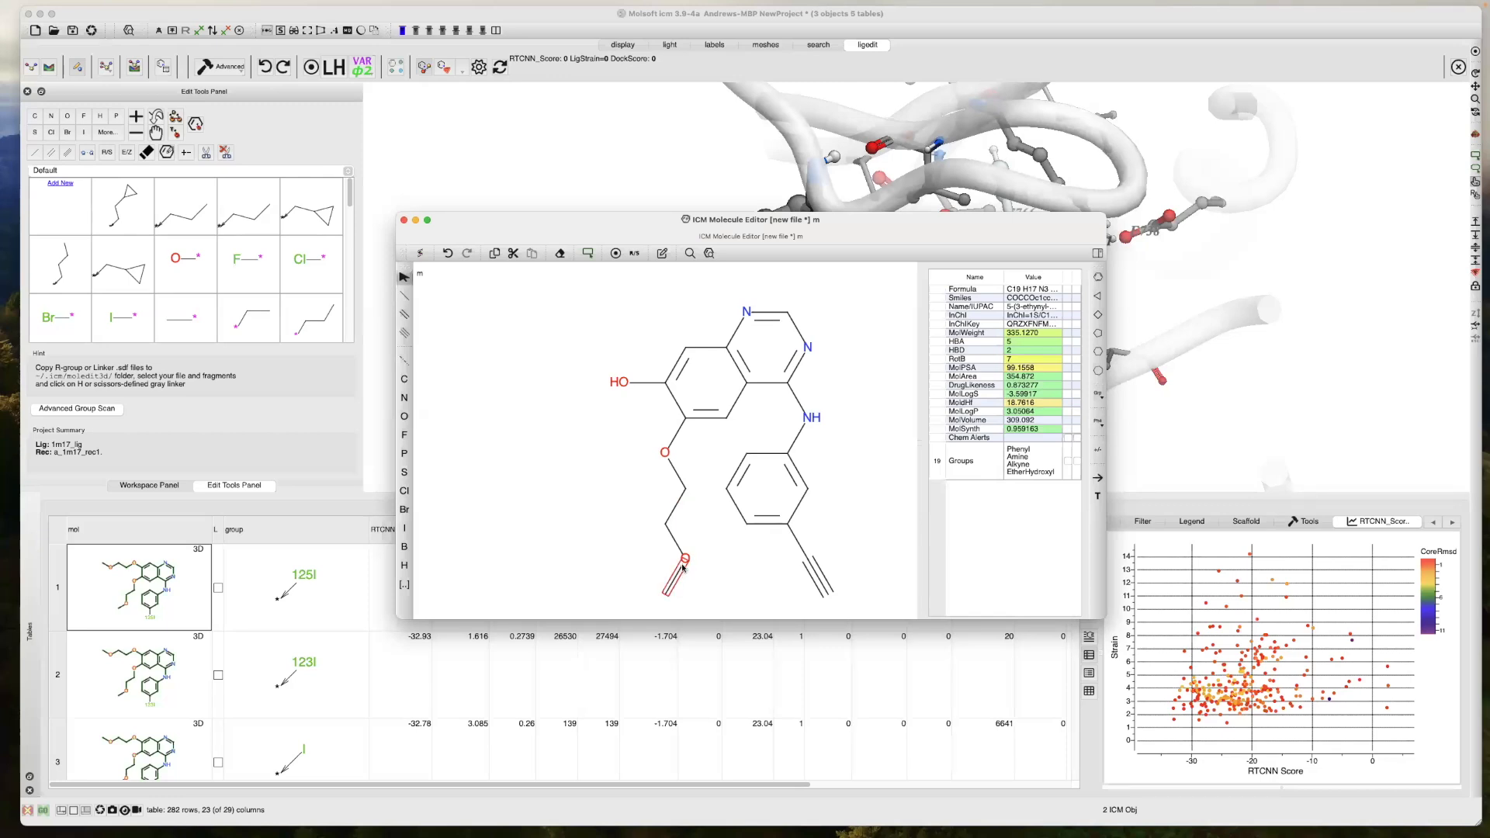
click(687, 588)
key(Delete)
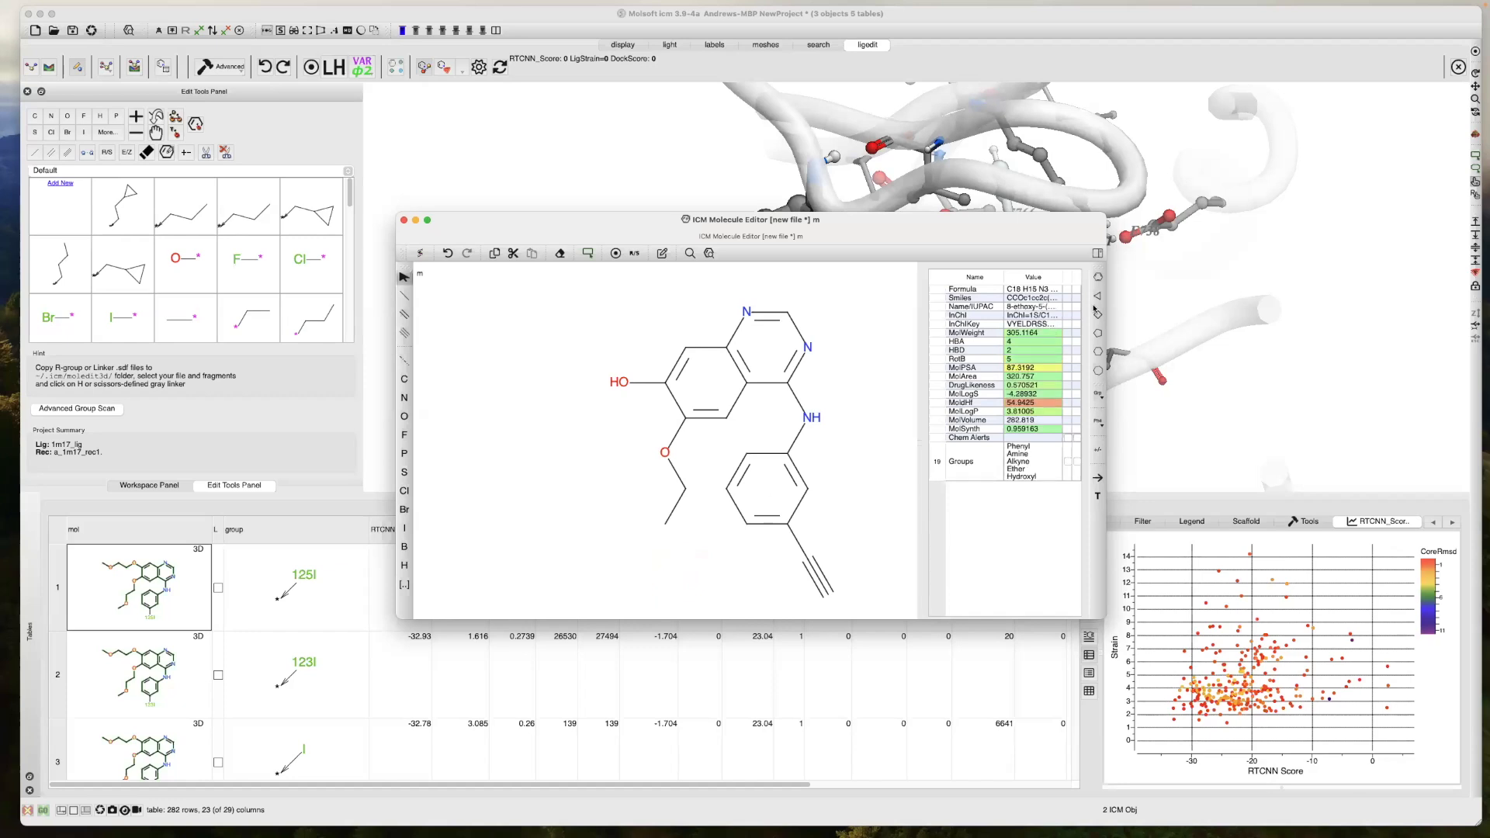
Attach a morpholine ring at the end of the shortened ether chain, apply the changes to 3D, and close the molecule editor
click(1098, 352)
click(664, 524)
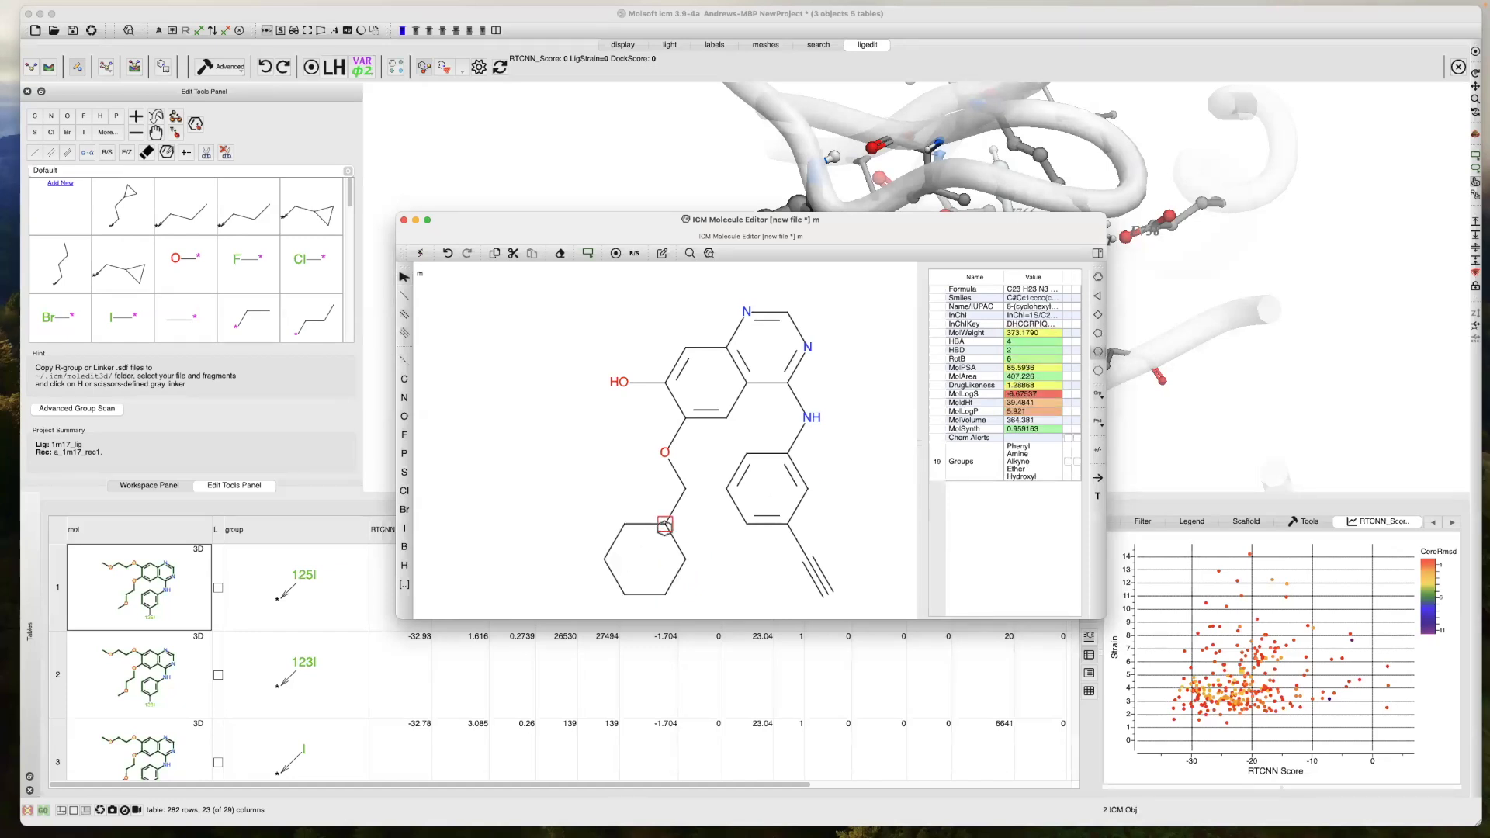
key(n)
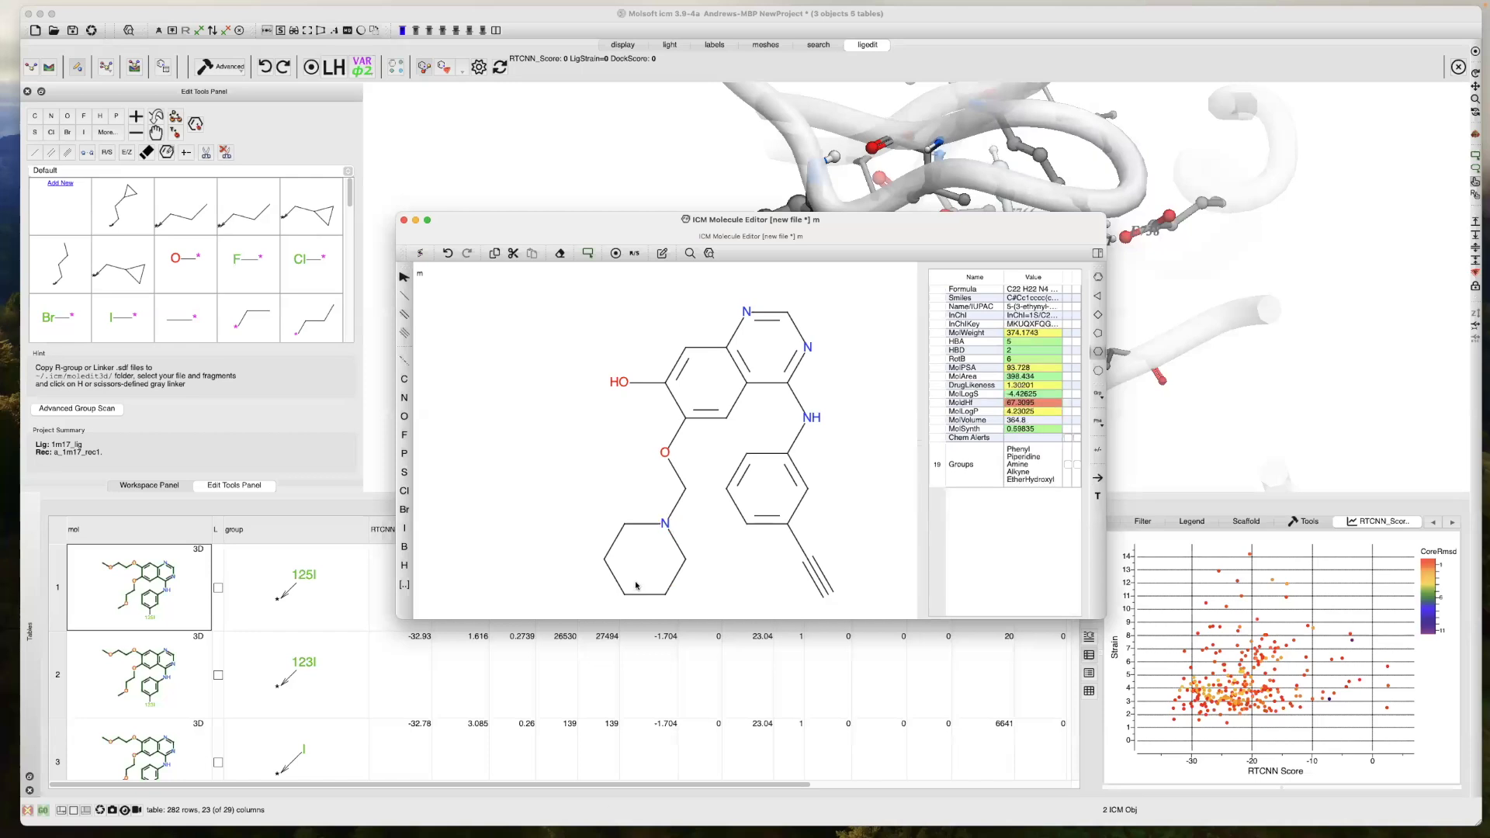
key(o)
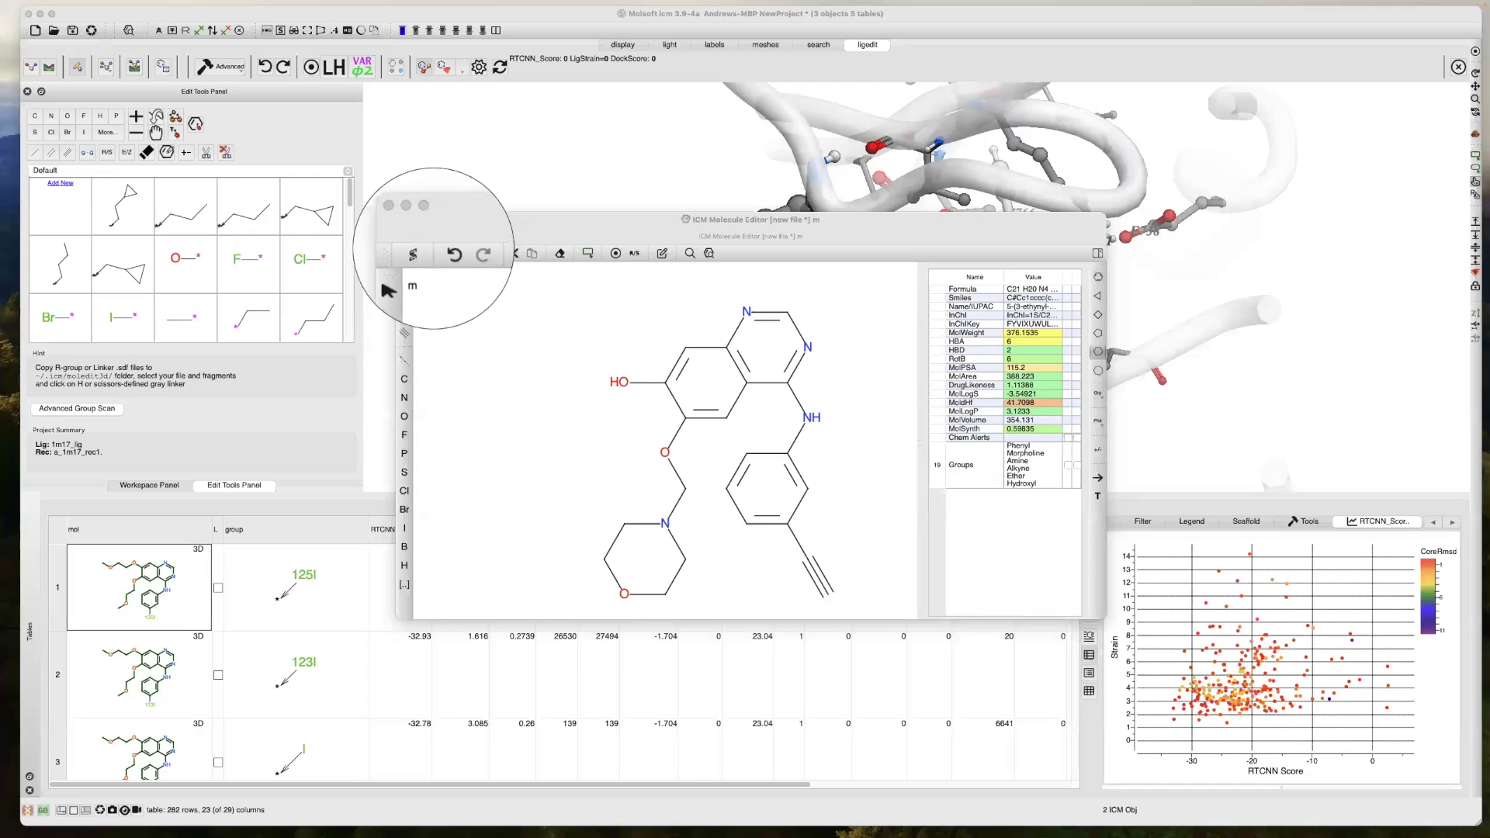
click(419, 254)
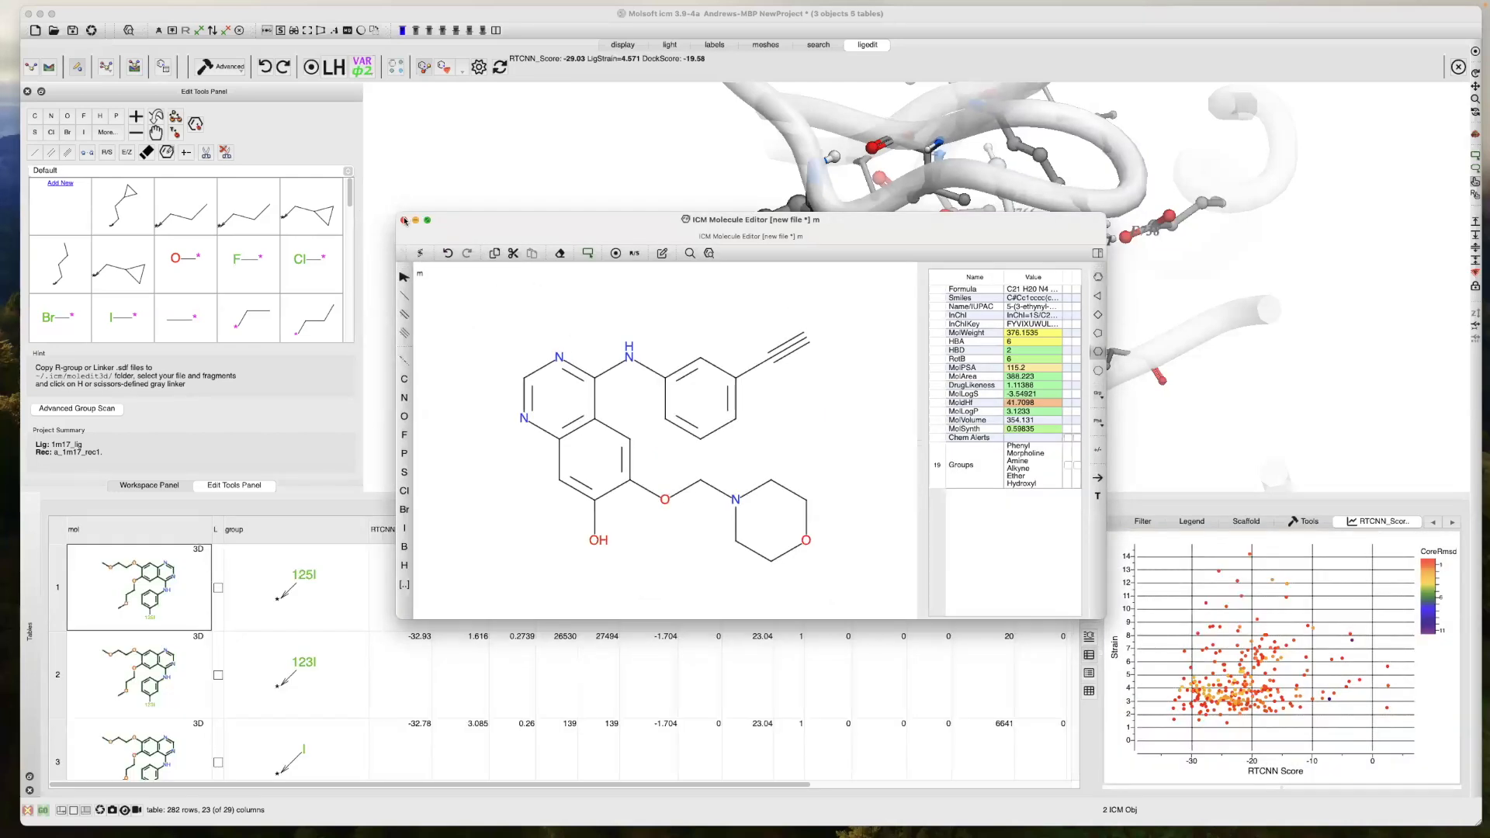
click(403, 220)
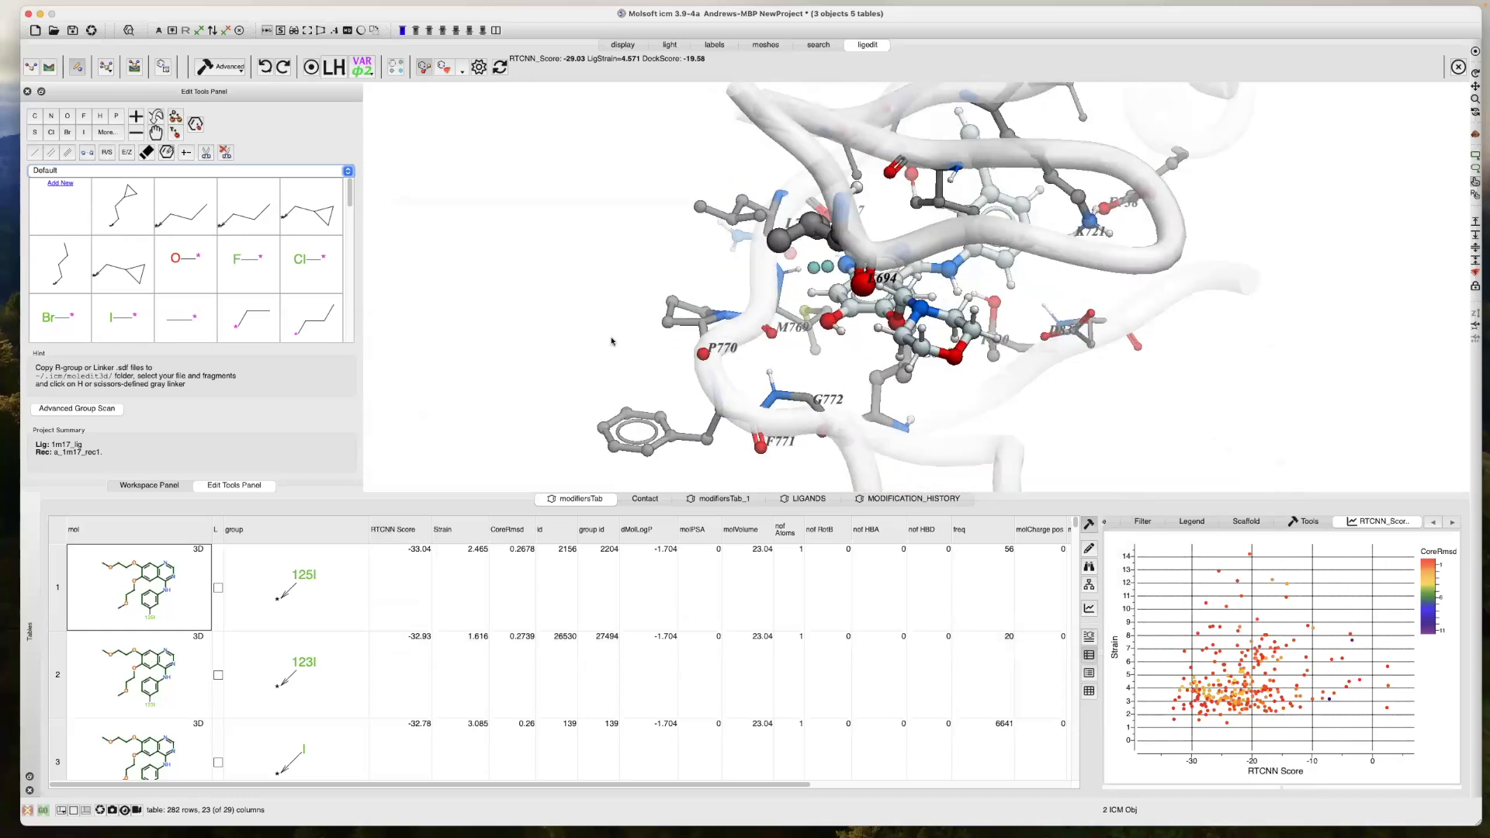
Save the morpholine ligand to the LIGANDS table and show its entry alongside the earlier ligands
drag(1052, 388, 851, 427)
drag(672, 352, 726, 116)
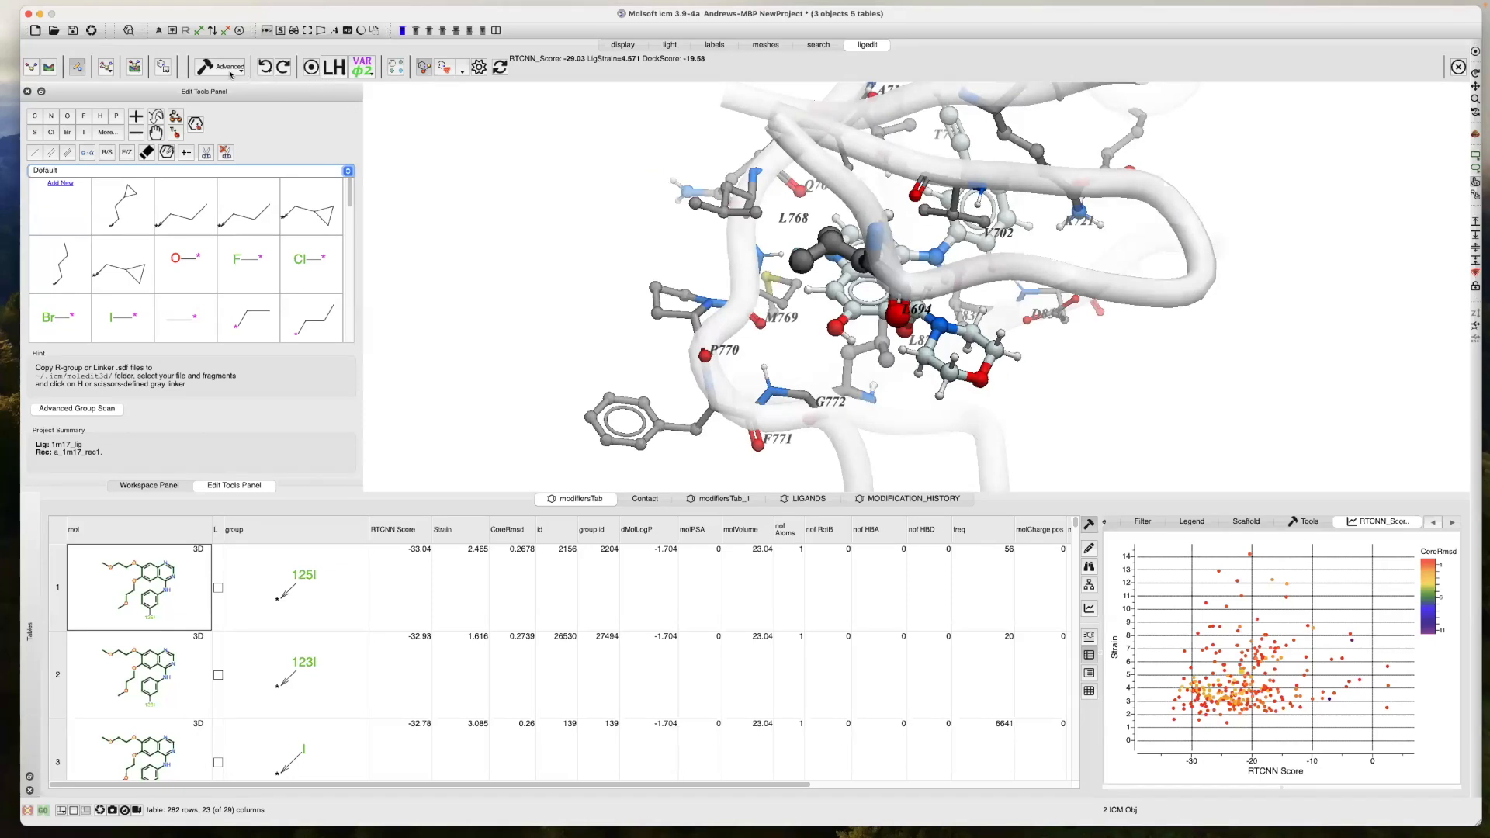
click(161, 66)
click(809, 499)
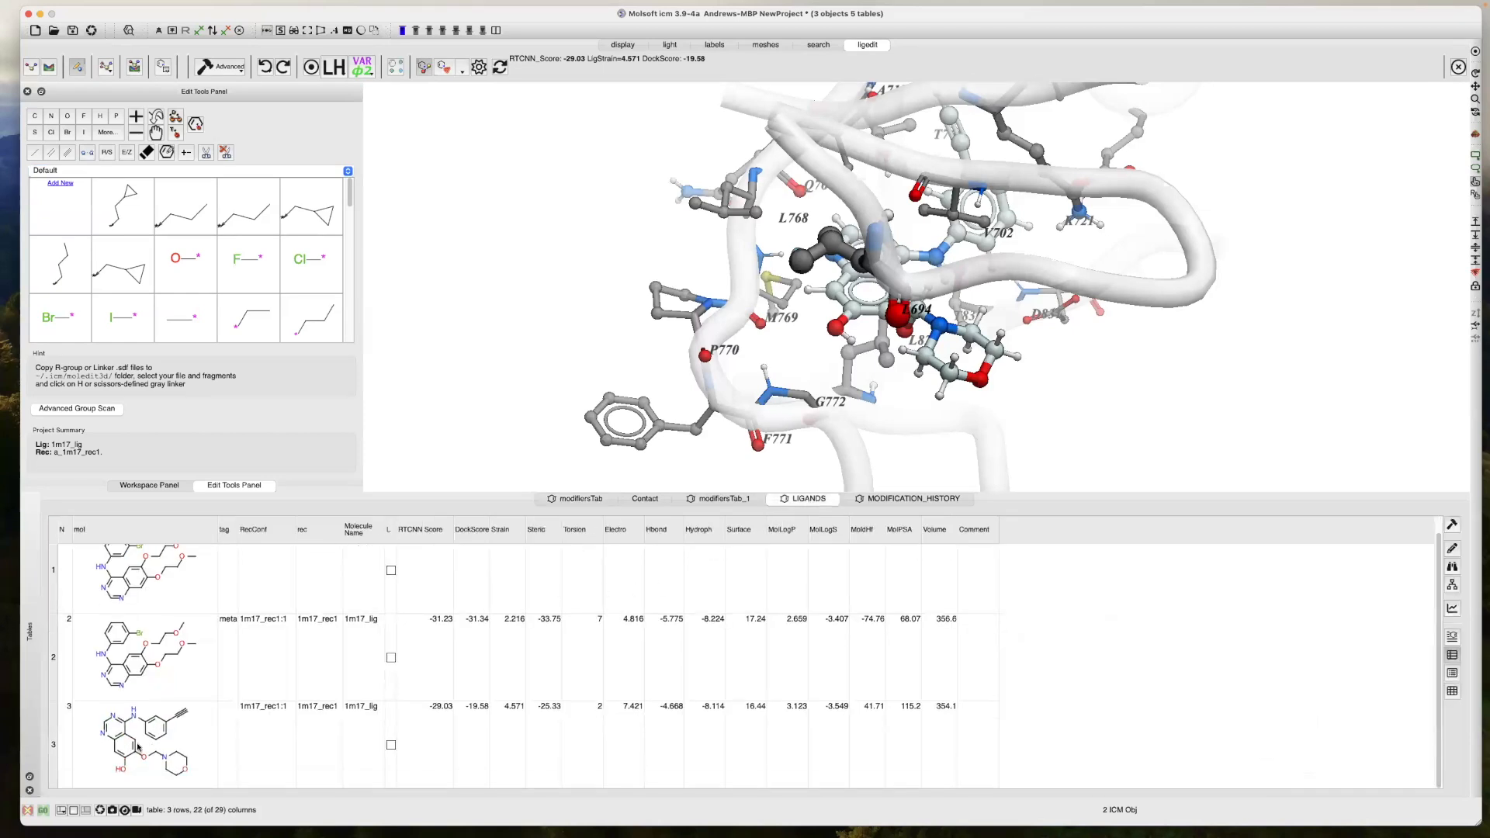
scroll(255, 650, up, 1)
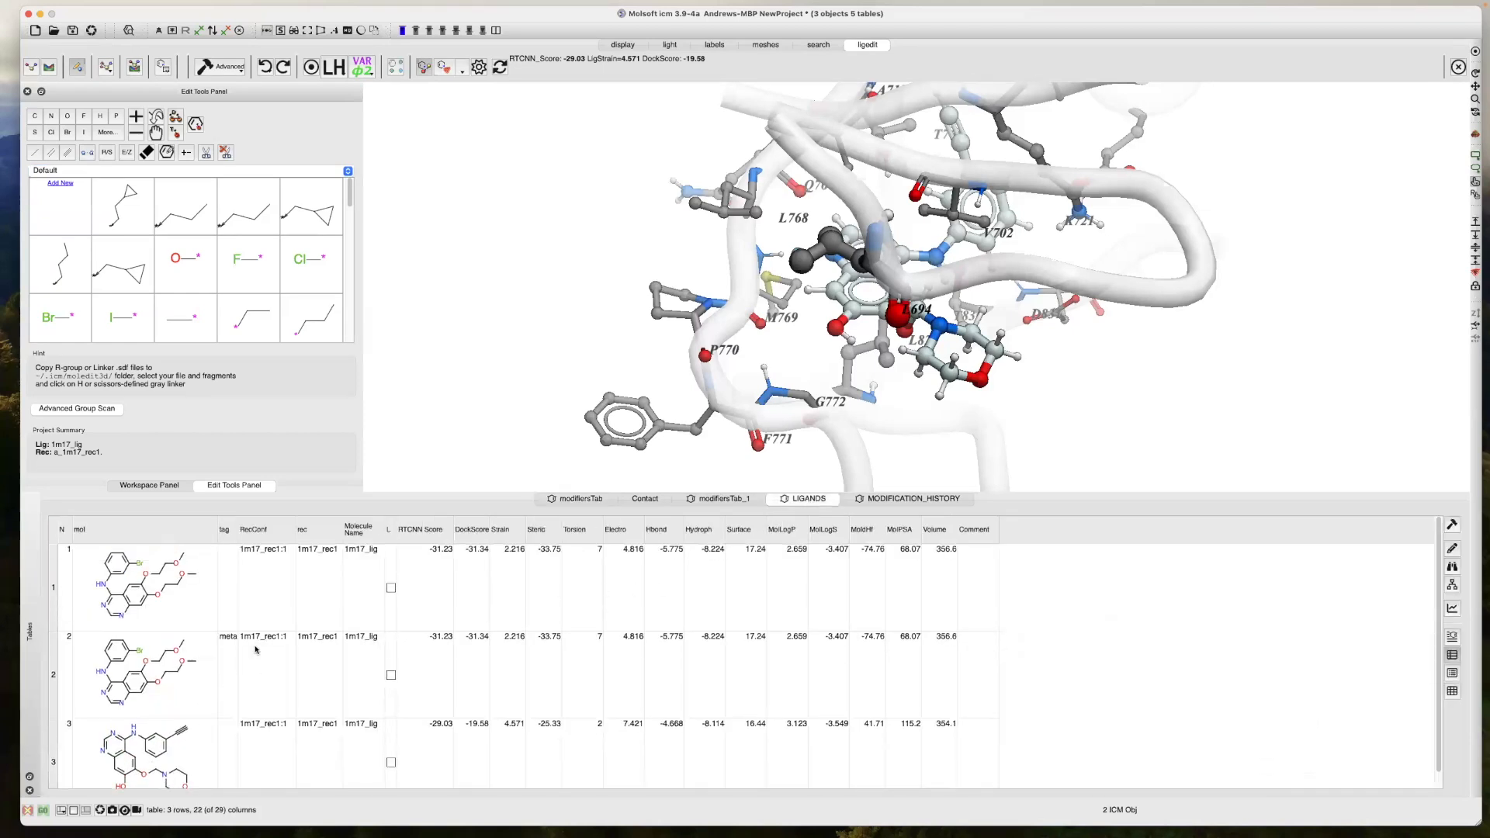
Switch on torsion-angle changing and examine the morpholine side chain in the binding pocket from several angles
drag(549, 311, 500, 282)
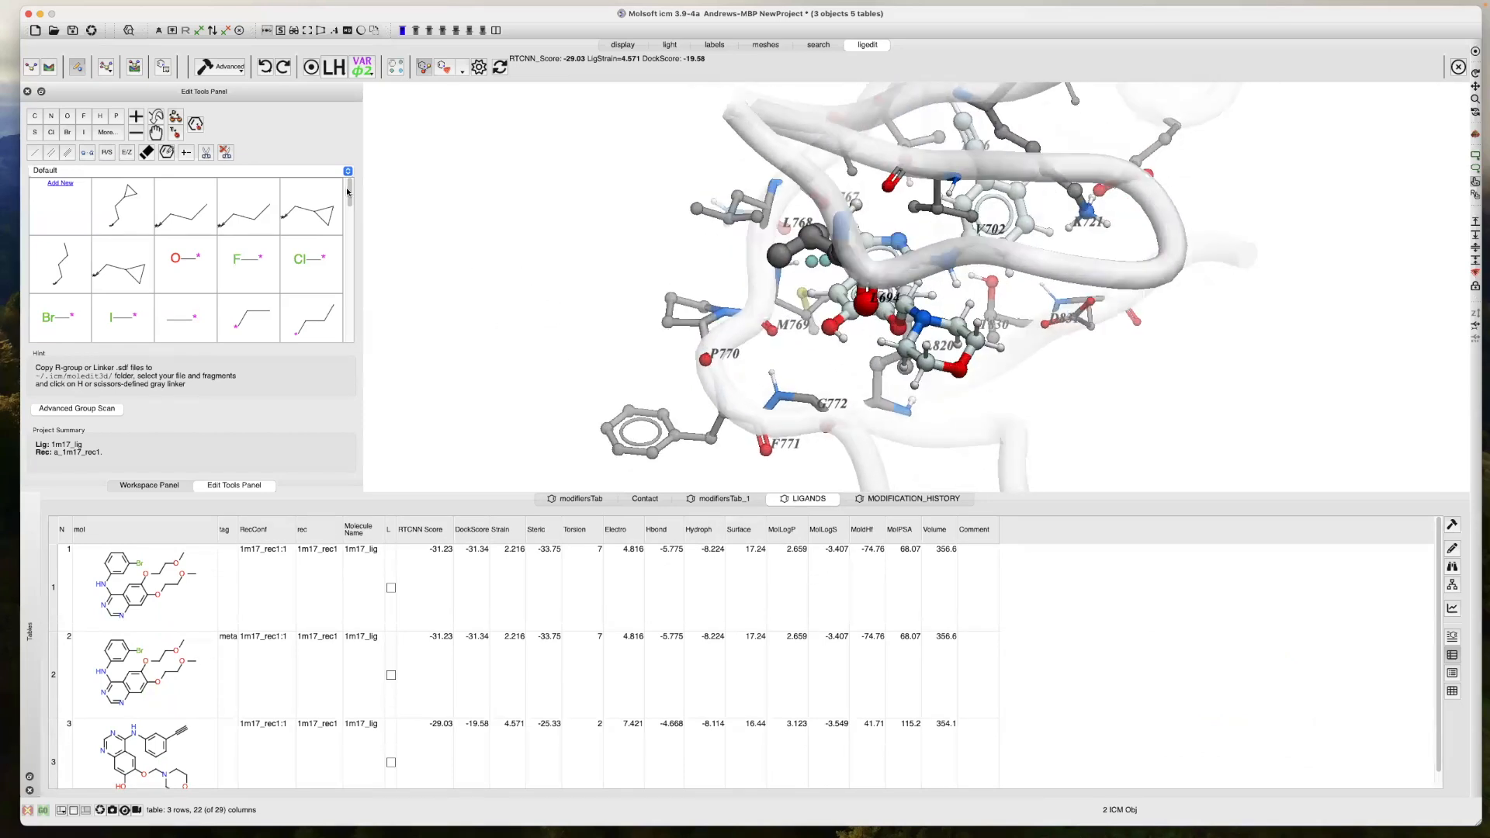
click(155, 117)
drag(582, 281, 775, 349)
mouse_move(864, 312)
mouse_down()
mouse_move(821, 385)
mouse_move(811, 376)
mouse_move(857, 318)
mouse_move(738, 396)
mouse_move(803, 349)
mouse_move(765, 369)
mouse_move(922, 215)
mouse_up()
drag(870, 260, 785, 335)
drag(689, 312, 819, 369)
drag(726, 372, 683, 319)
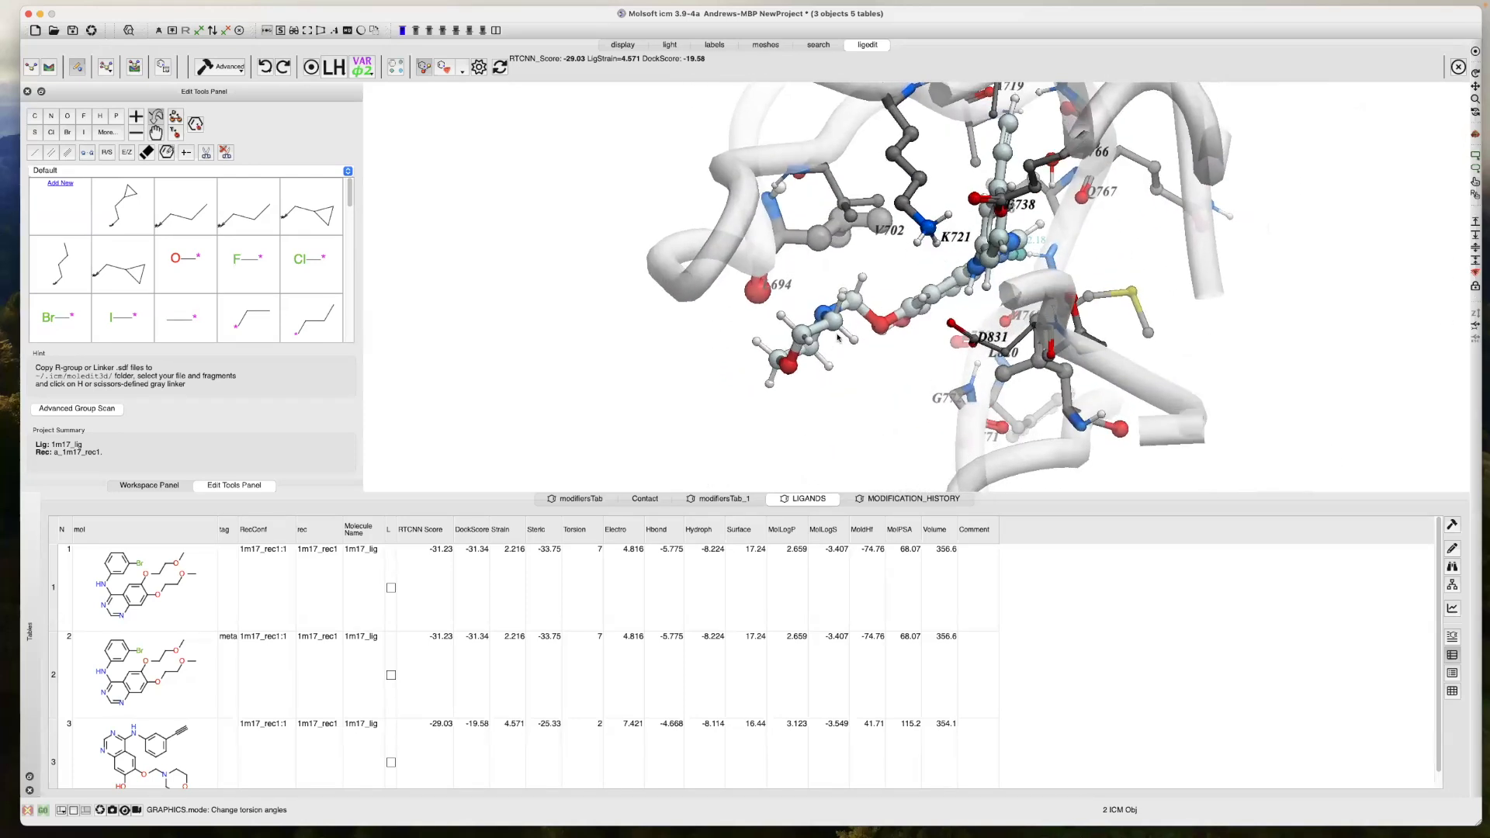
drag(873, 367, 1039, 356)
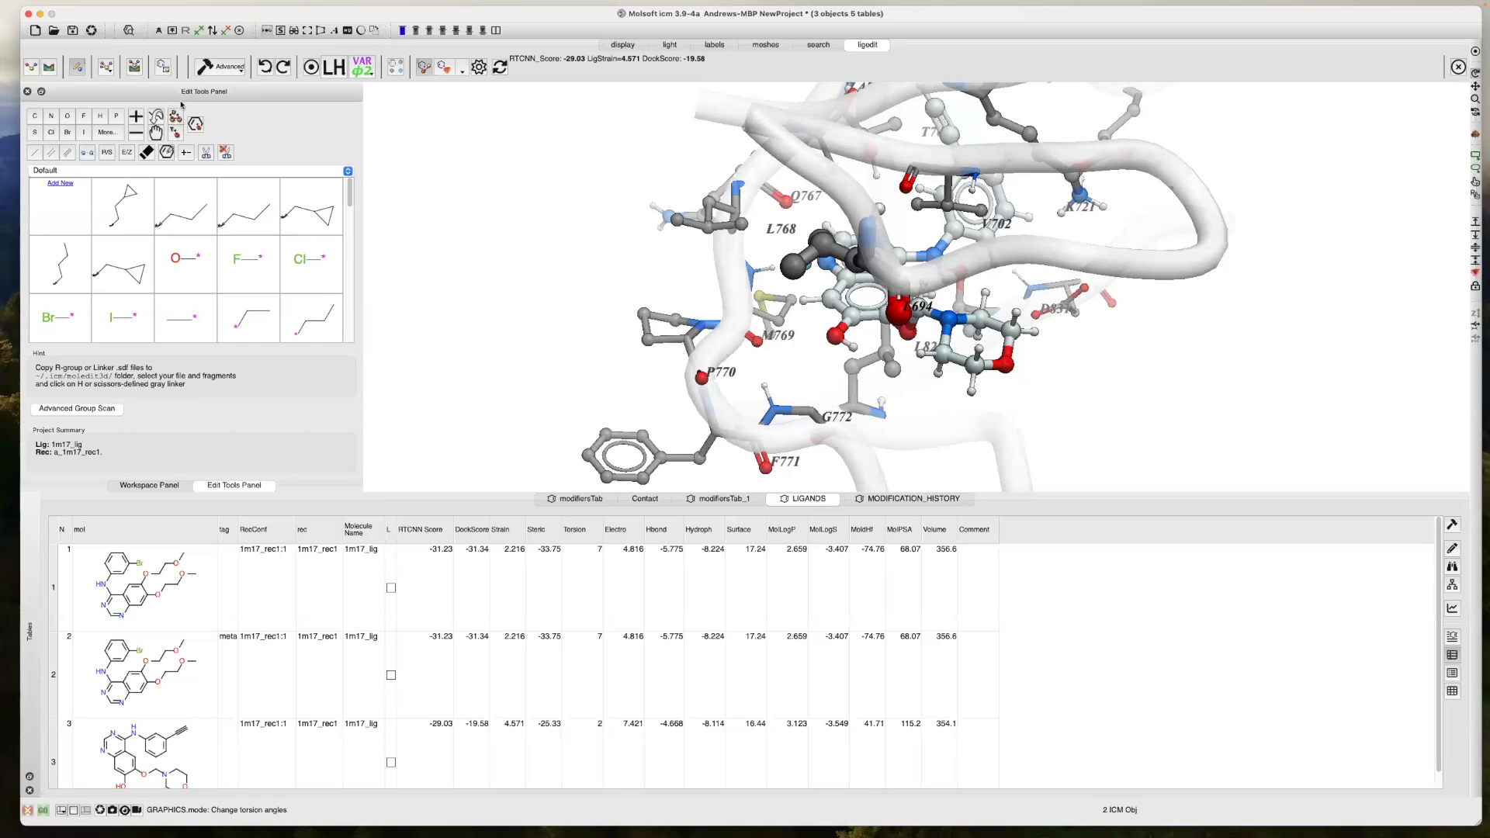
mouse_move(552, 277)
mouse_down()
mouse_move(508, 258)
mouse_move(547, 258)
mouse_up()
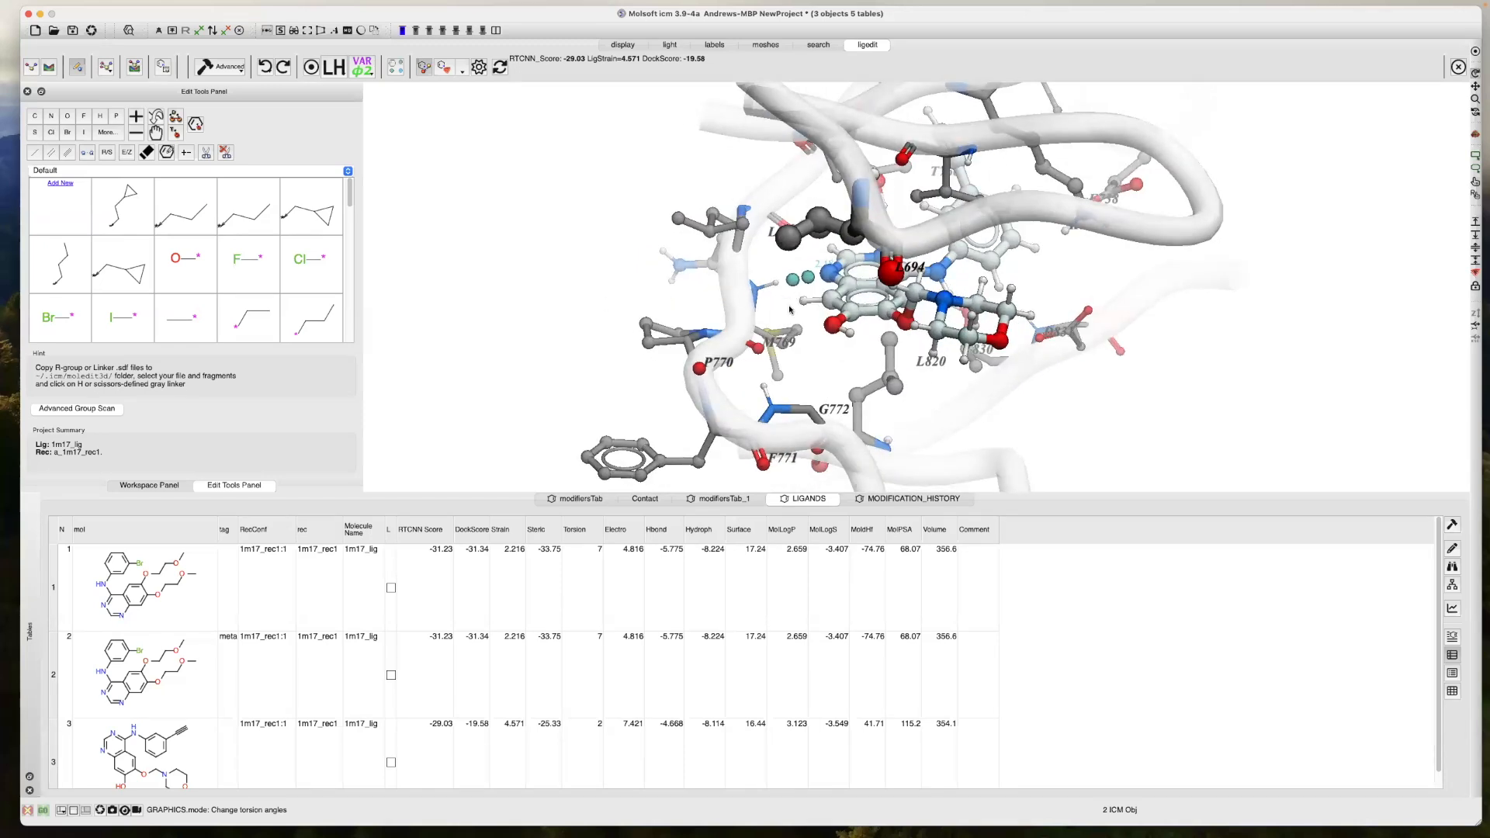
drag(837, 365, 609, 326)
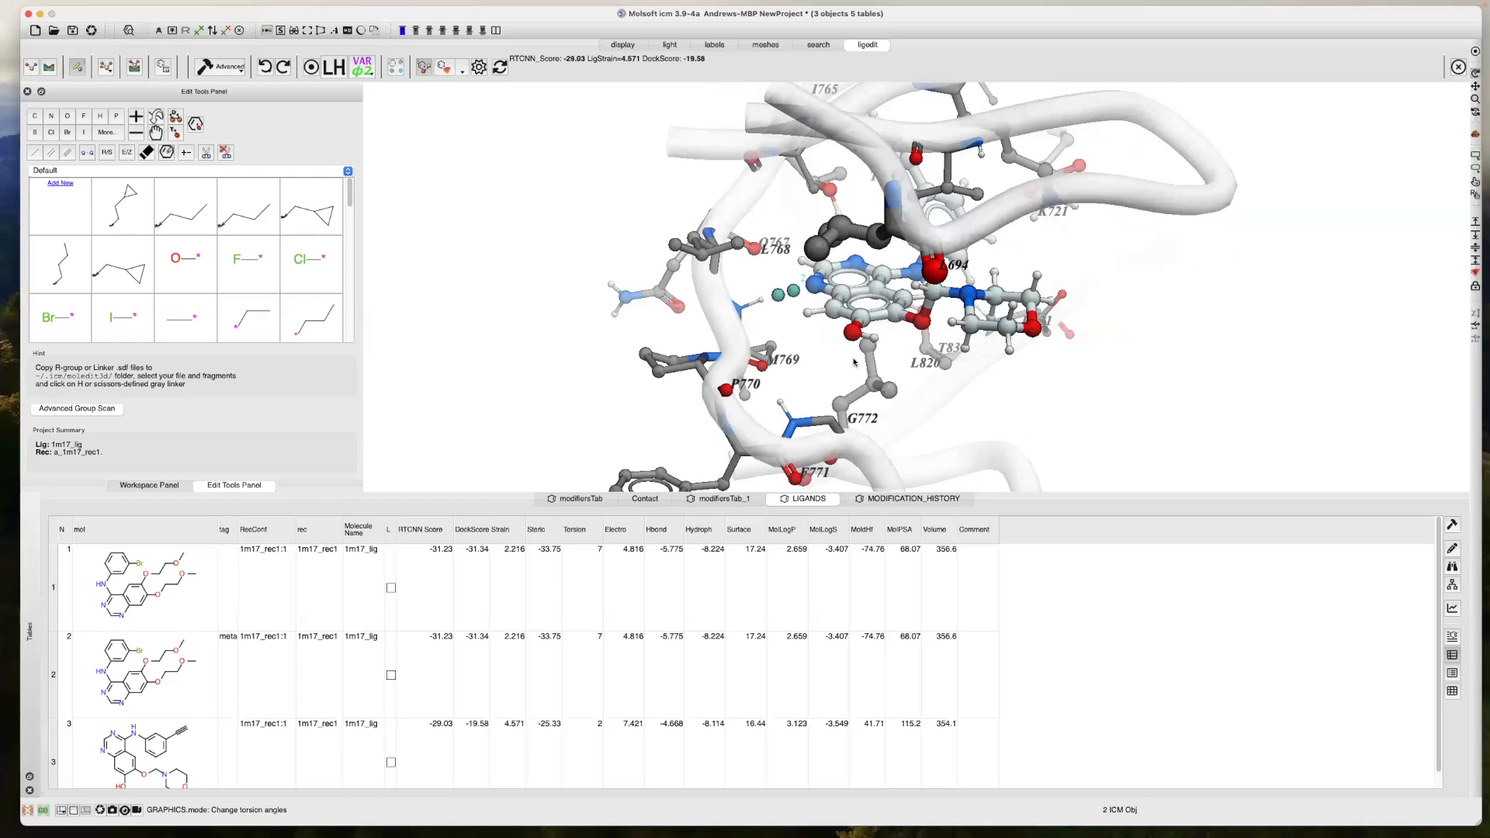
click(236, 71)
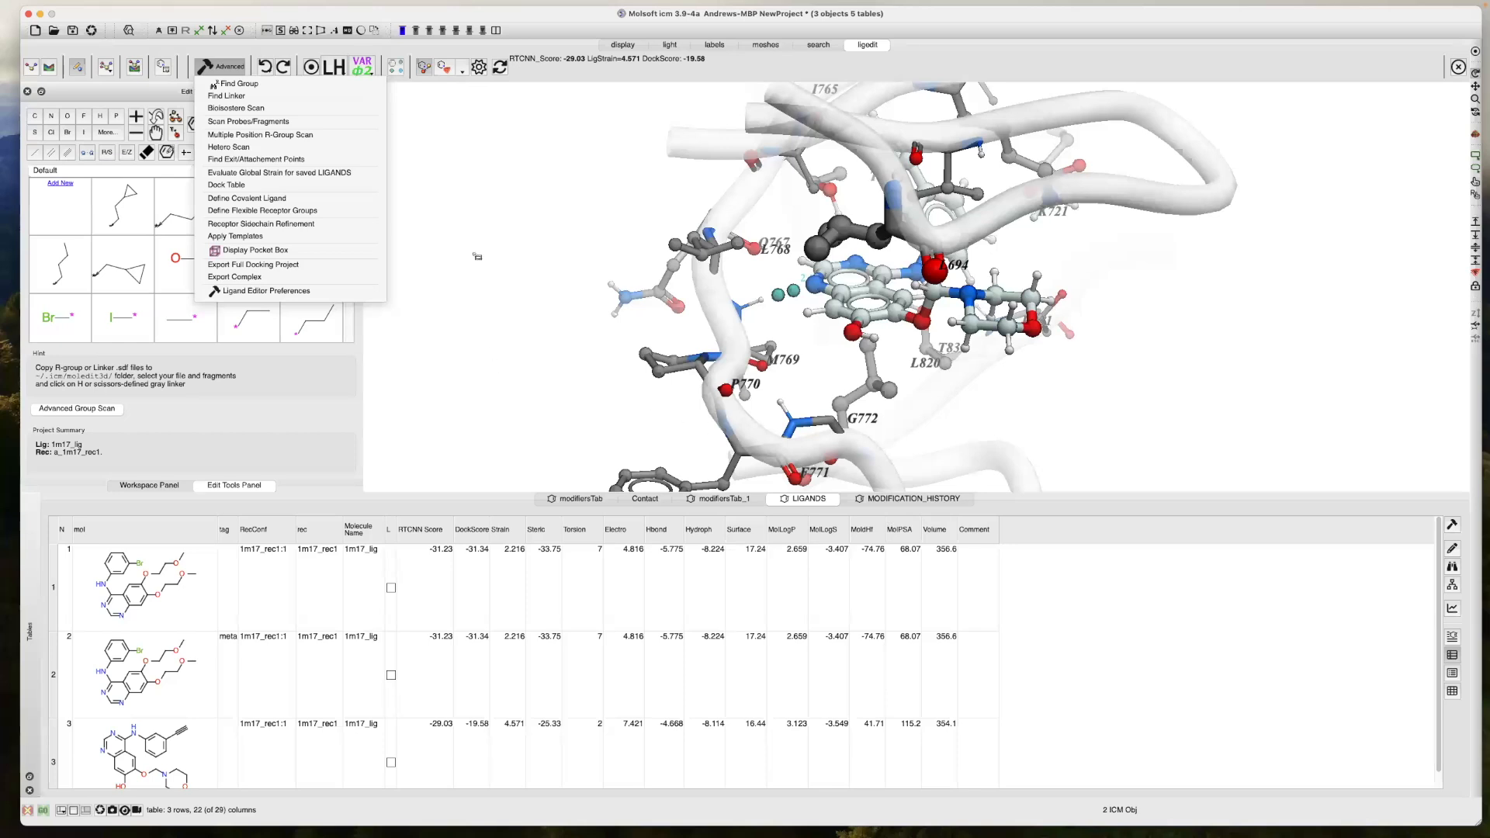
click(298, 86)
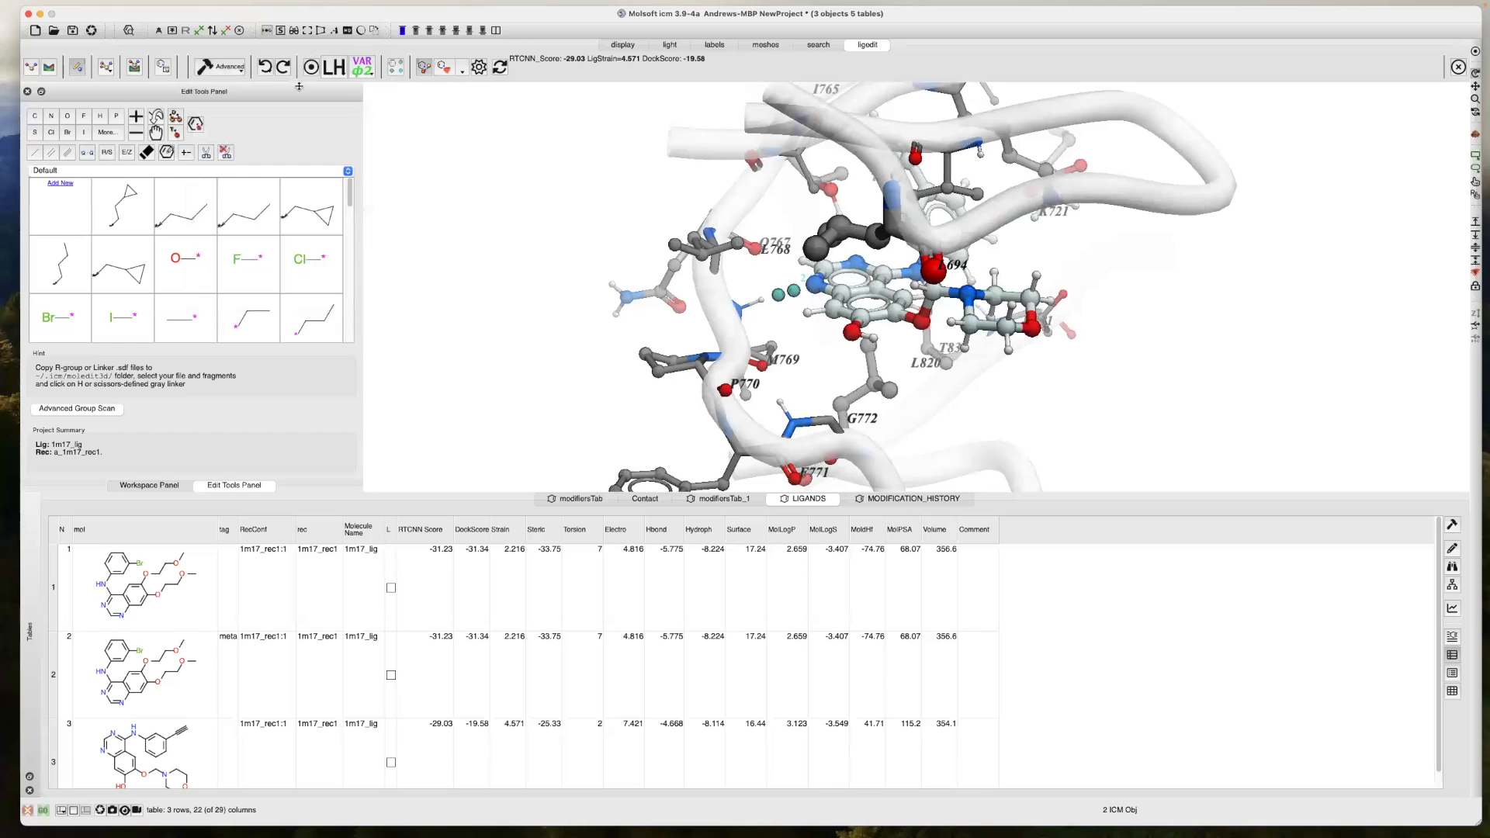
Find Gefitinib by name in the 2D molecule editor, apply it to 3D in place of the current ligand, and close the editor
click(166, 153)
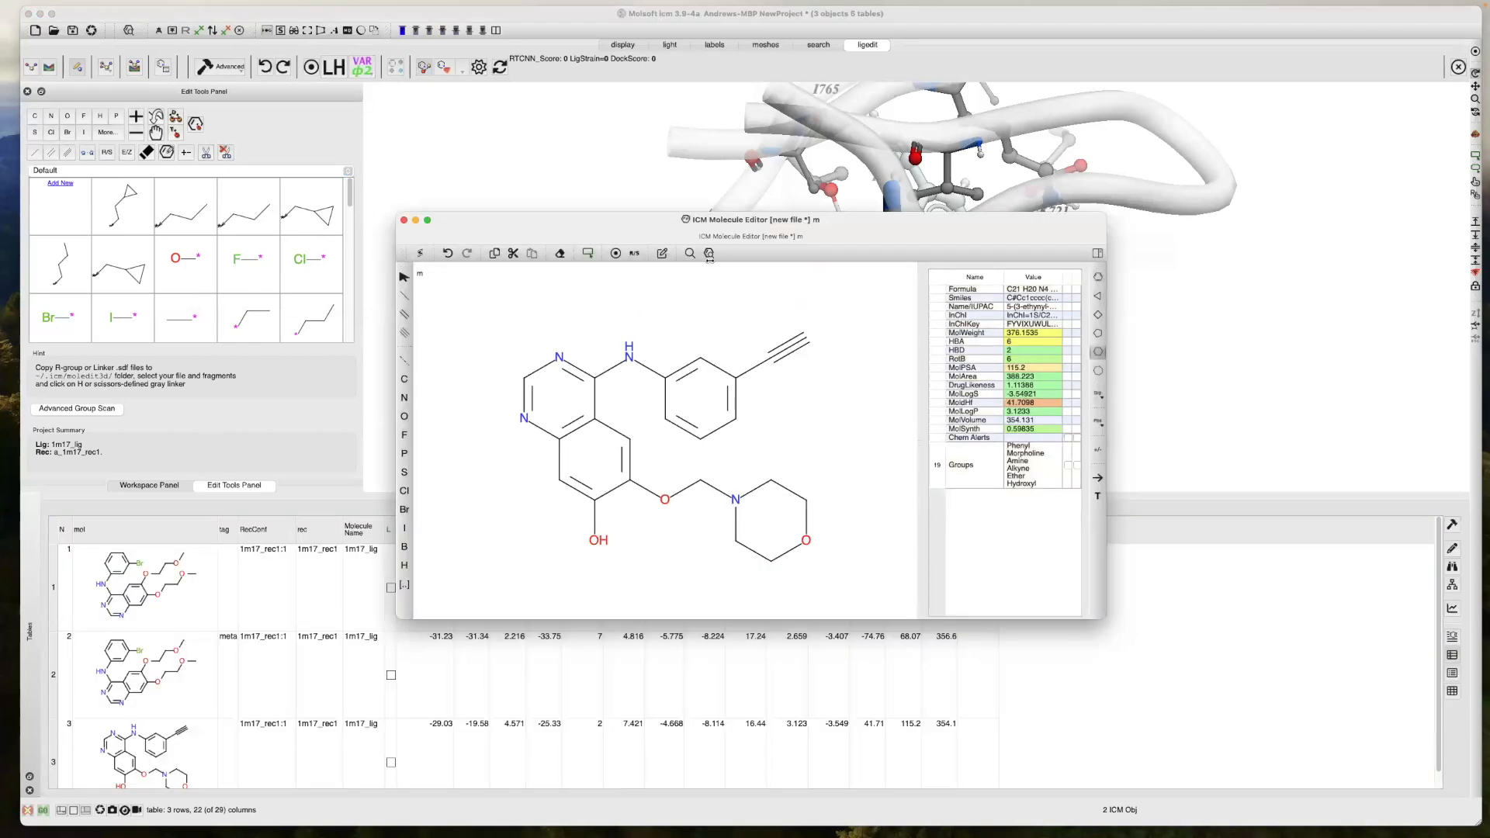
click(689, 253)
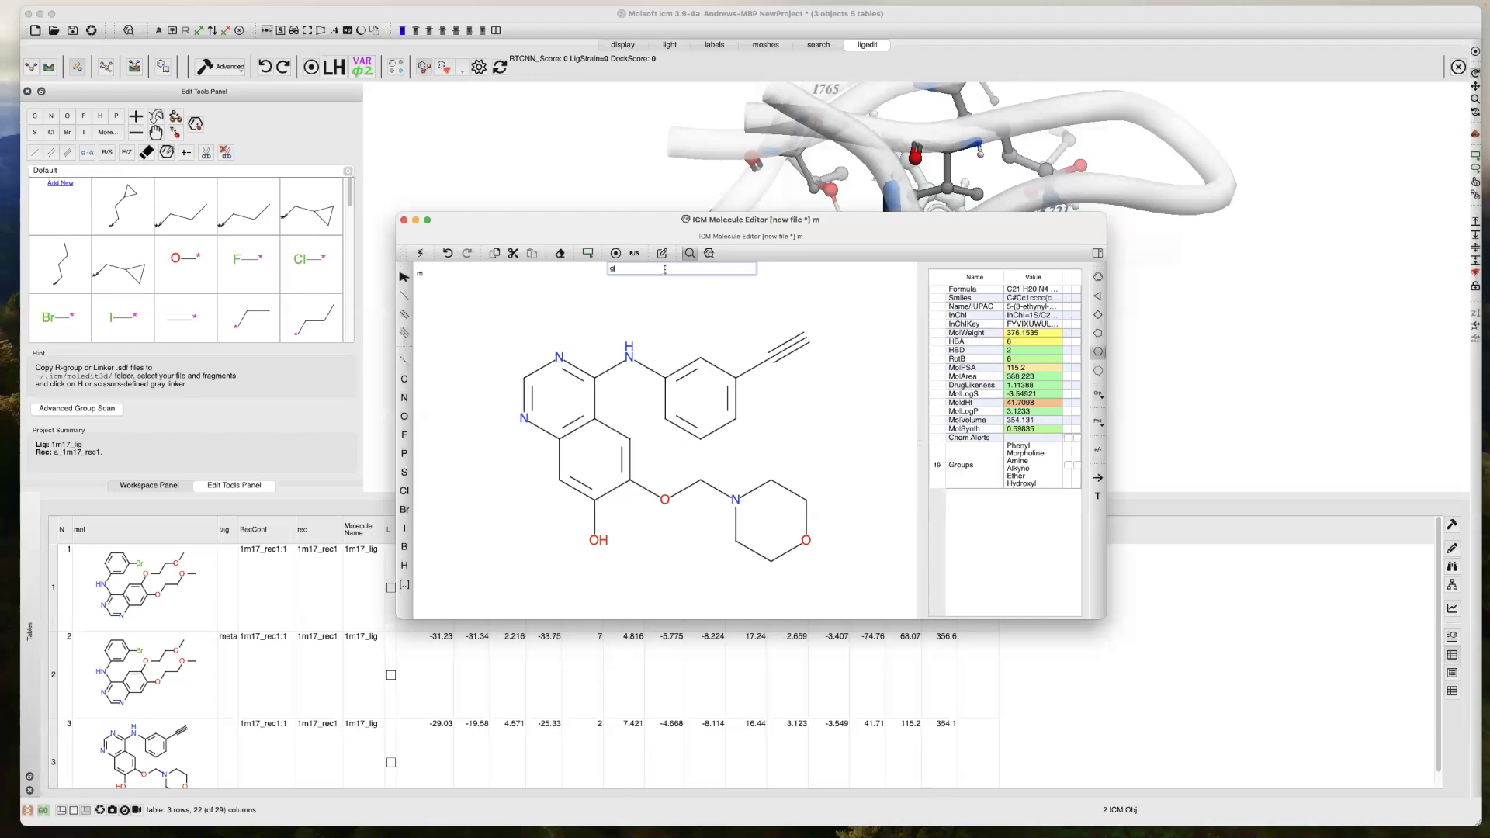
text(gefit)
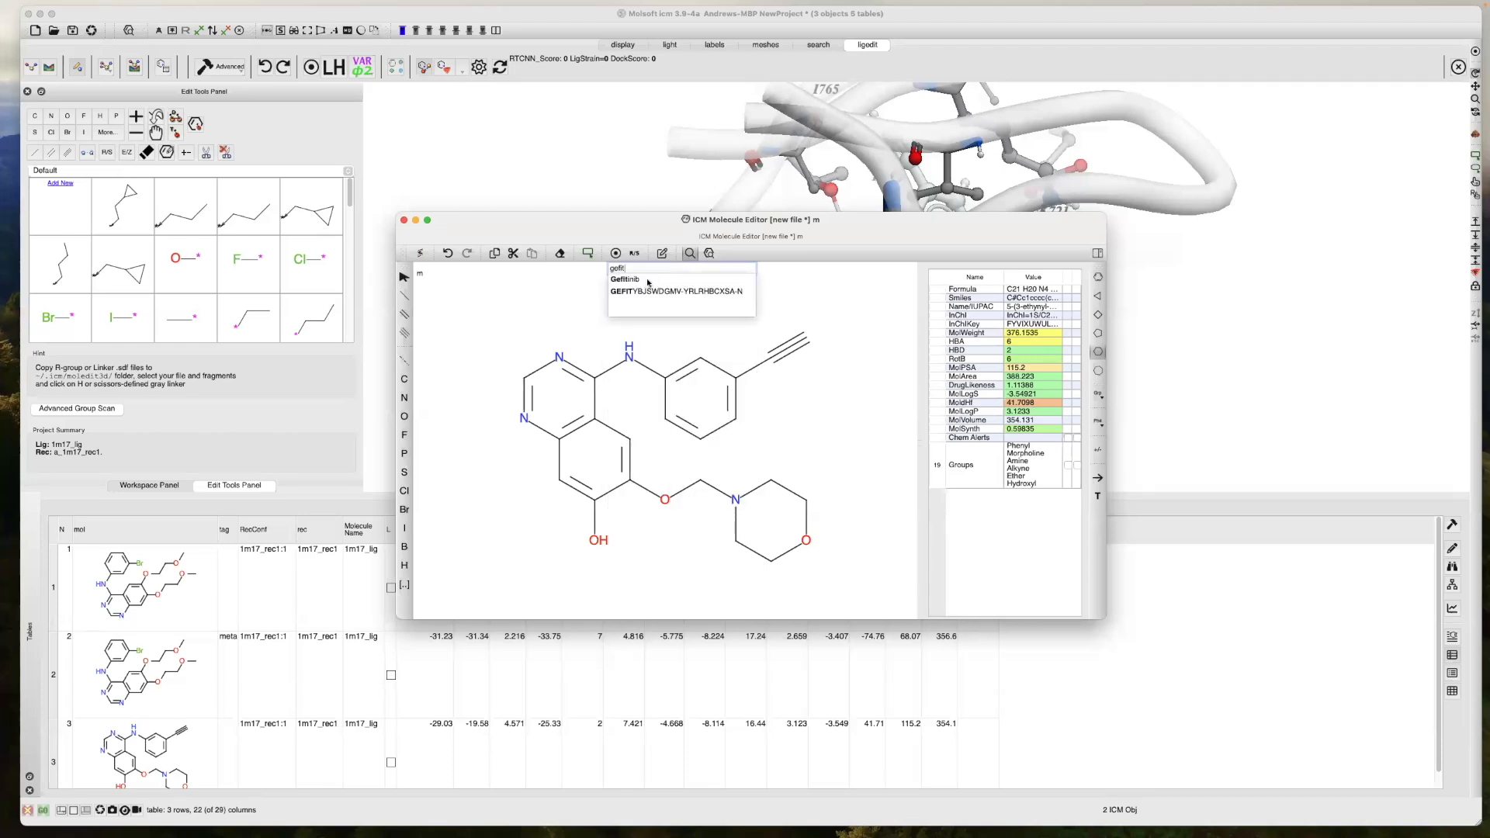
click(635, 280)
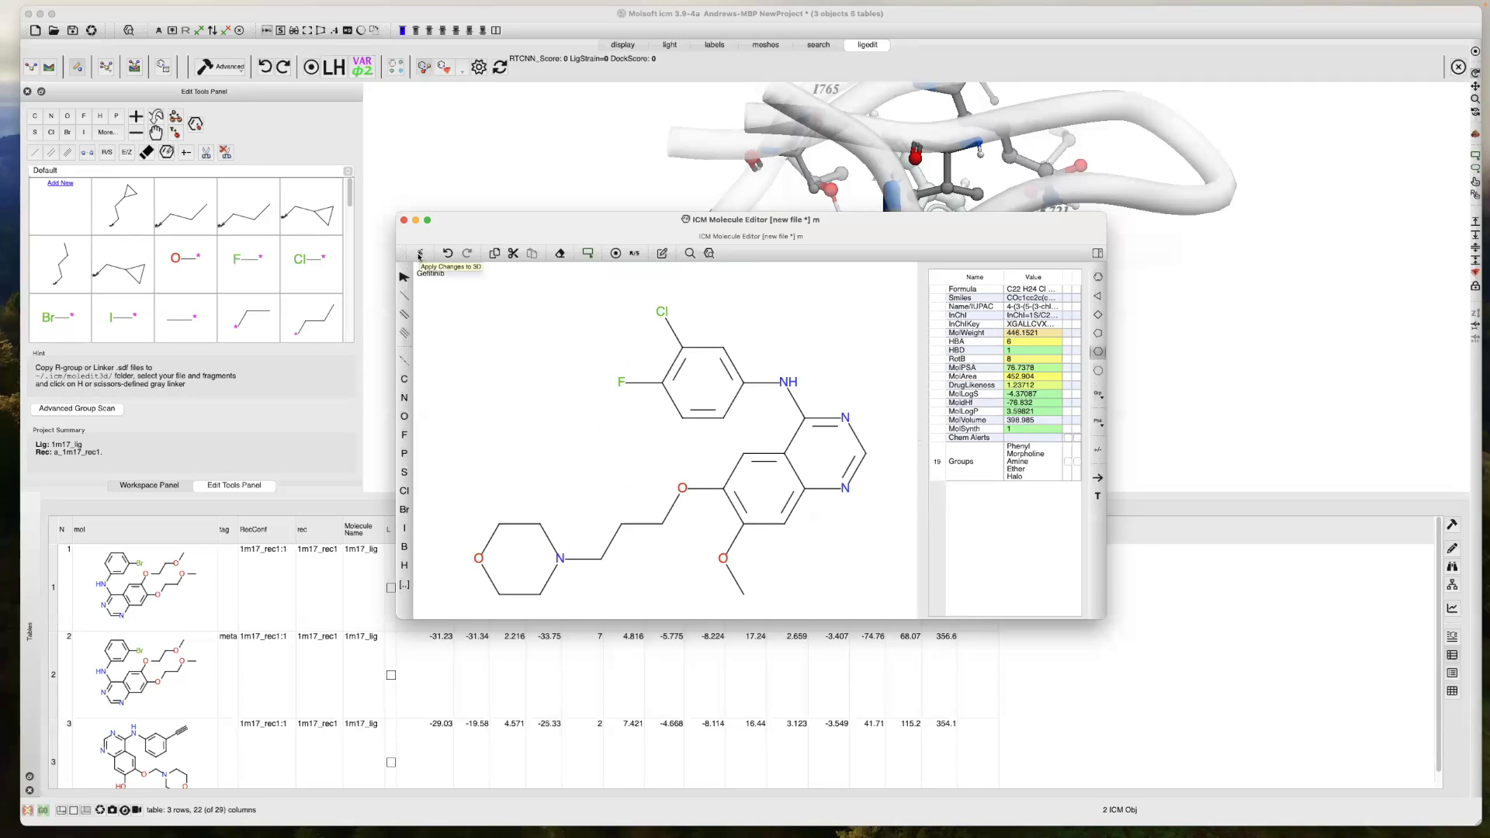
click(421, 255)
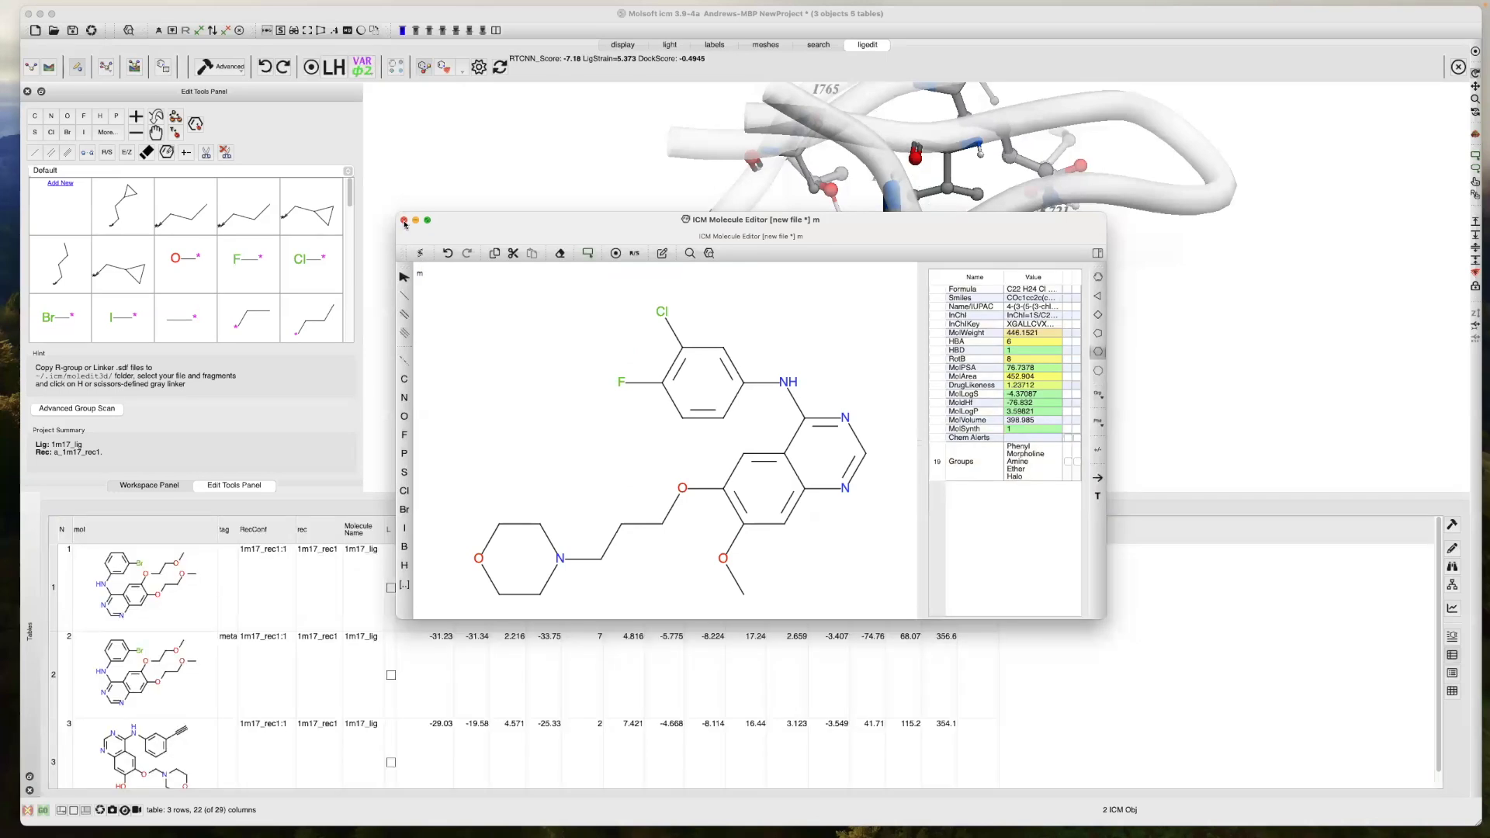
click(404, 221)
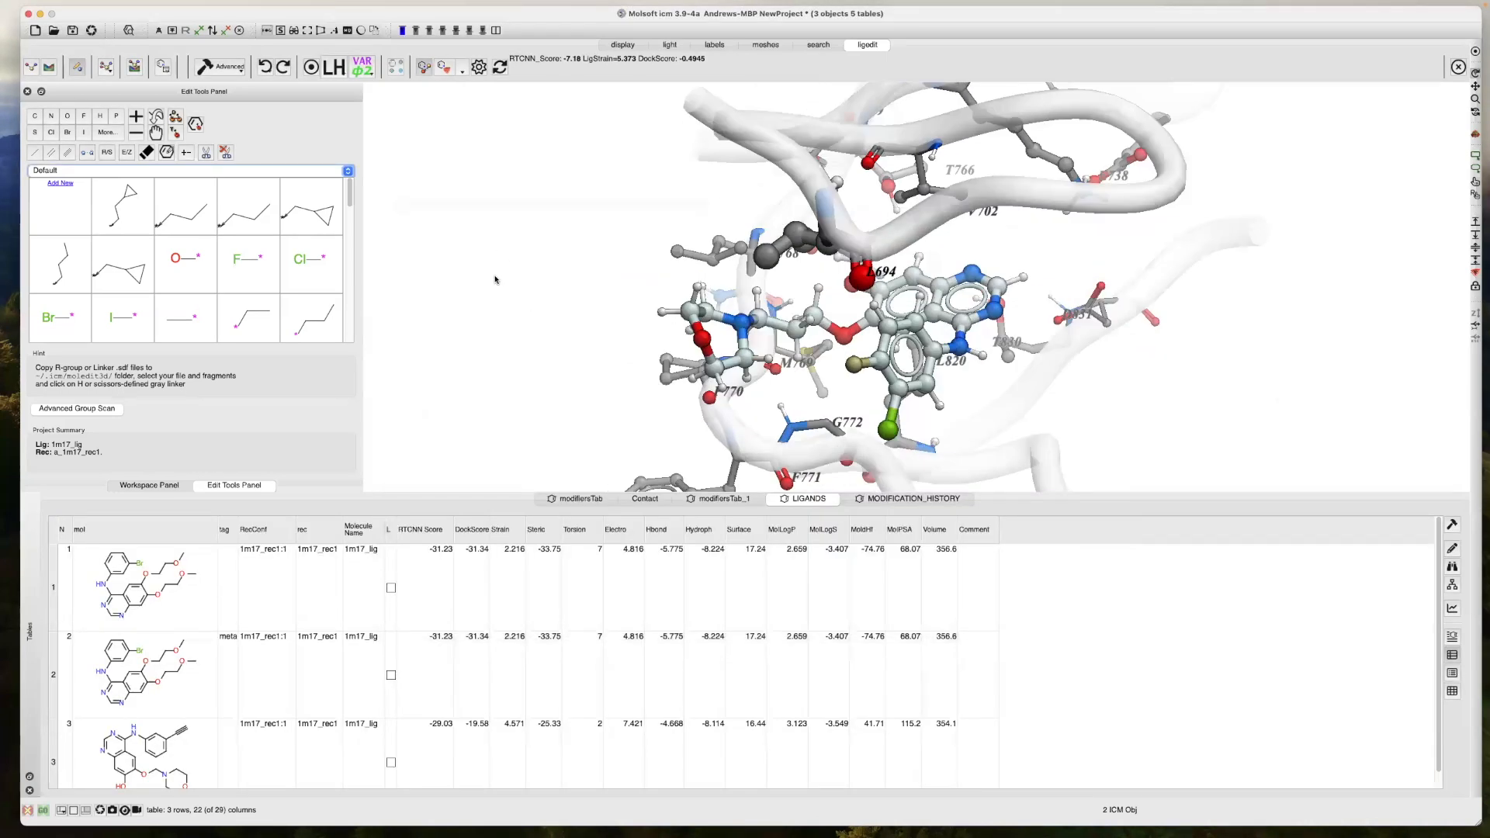
Redock the gefitinib ligand in the current receptor
drag(521, 292, 506, 236)
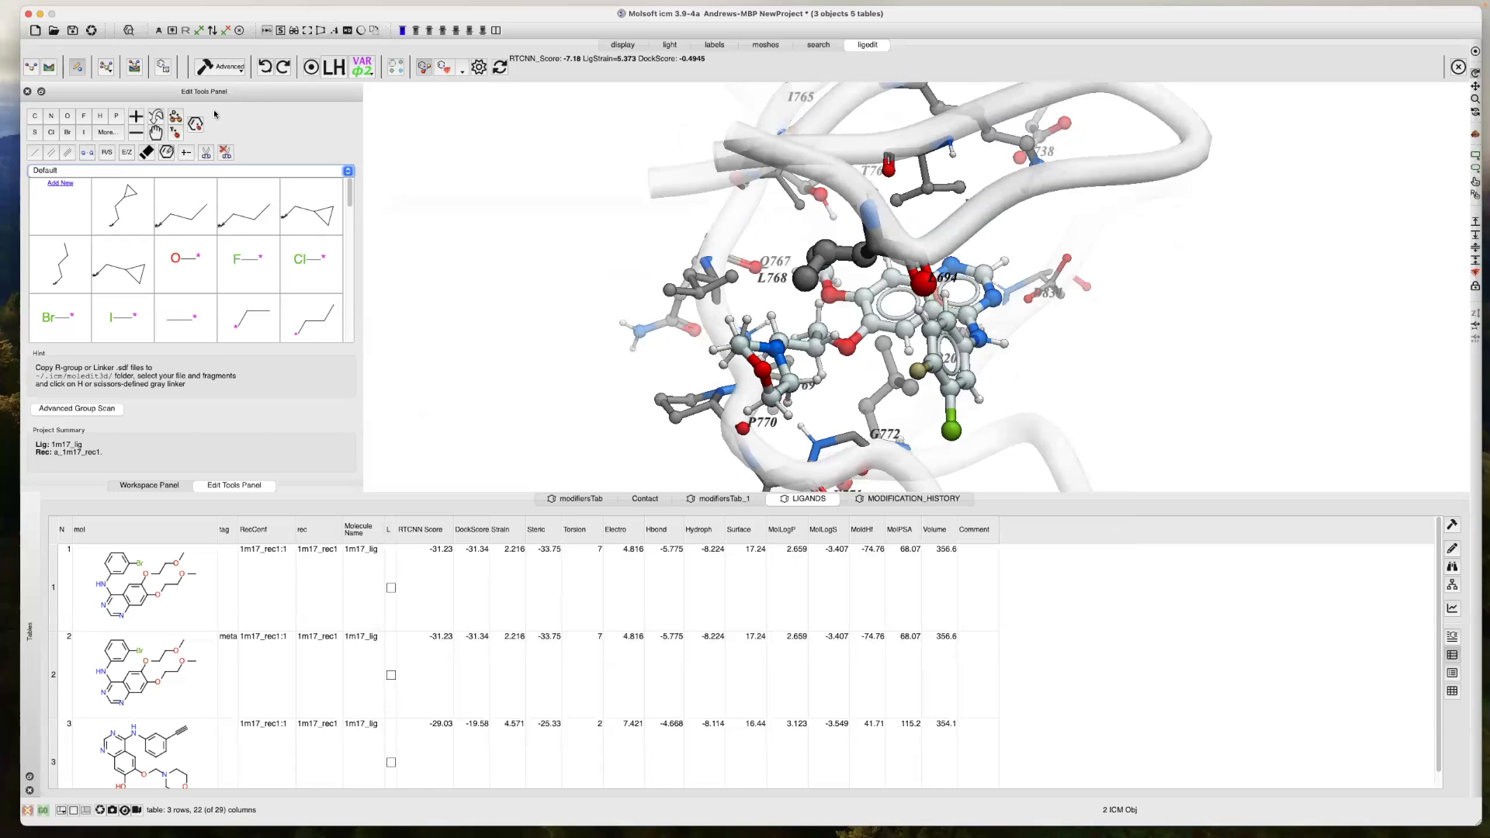
mouse_move(539, 297)
mouse_down()
mouse_move(555, 306)
mouse_move(541, 292)
mouse_up()
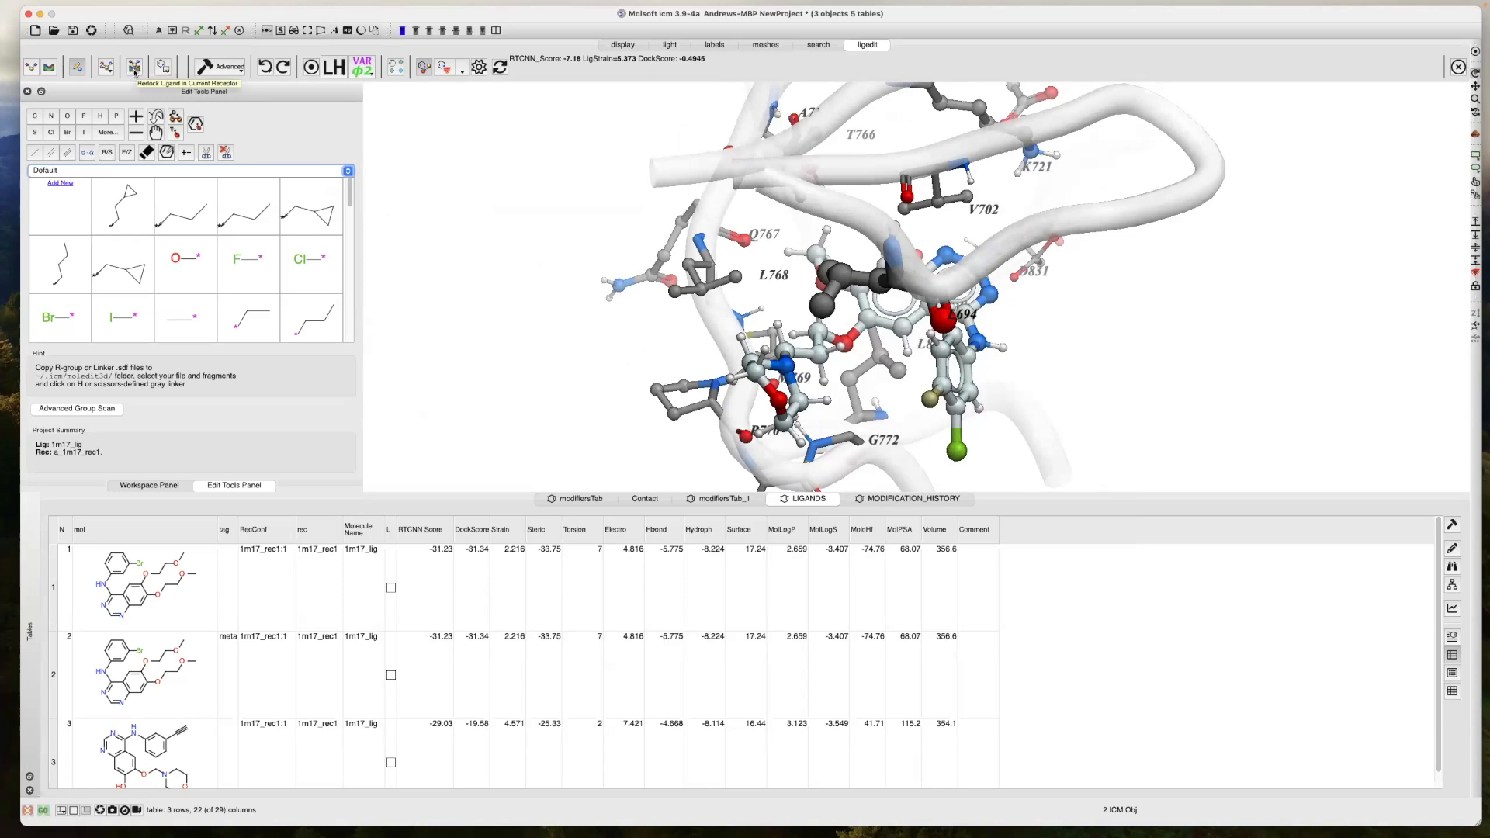
click(135, 70)
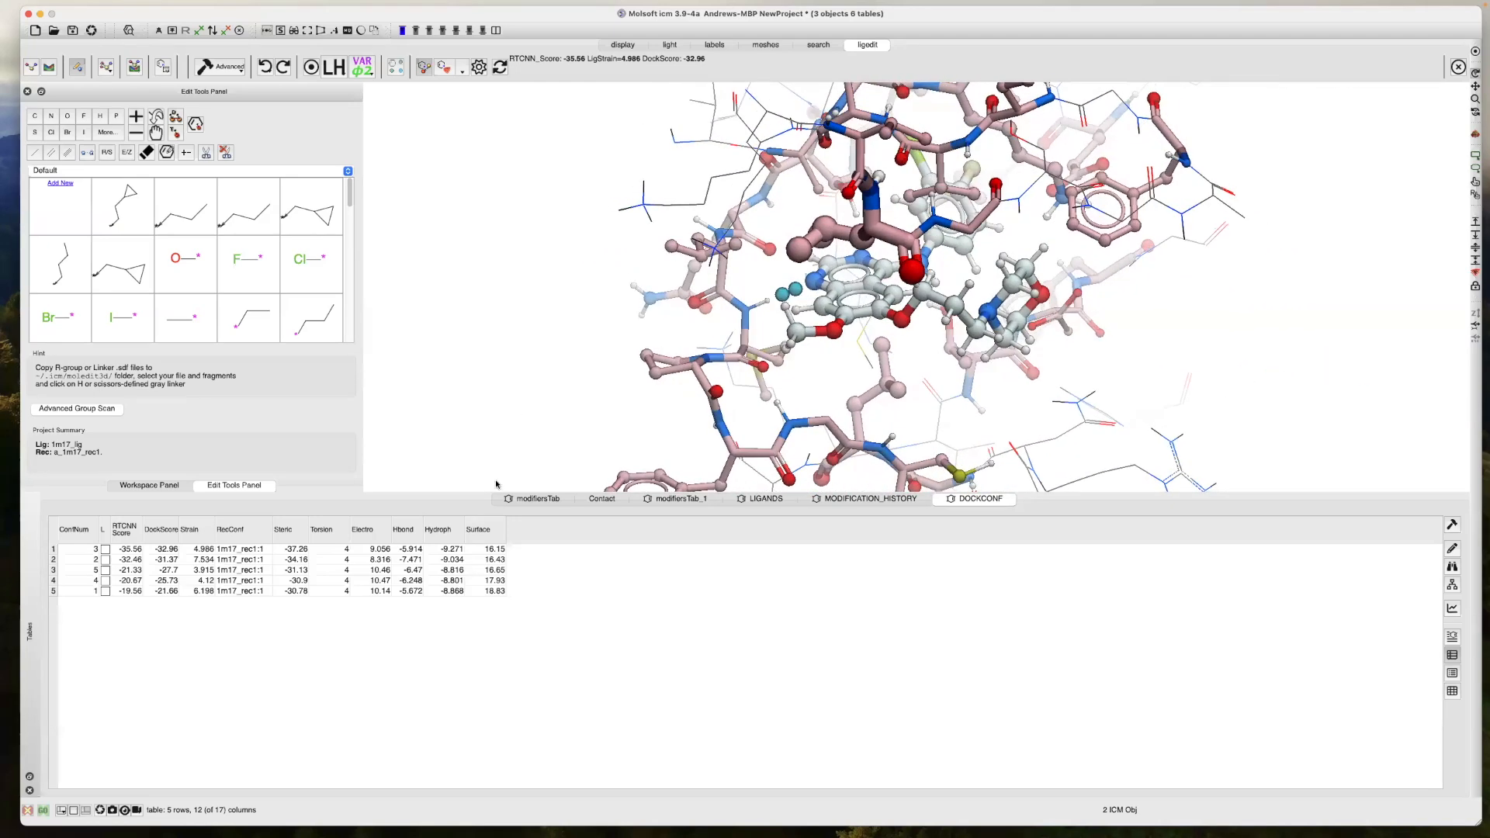
Enlarge the 3D view, overlay docked conformations 2, 5, 4 and 1 on the best pose for comparison, and hide them again
drag(461, 492, 446, 598)
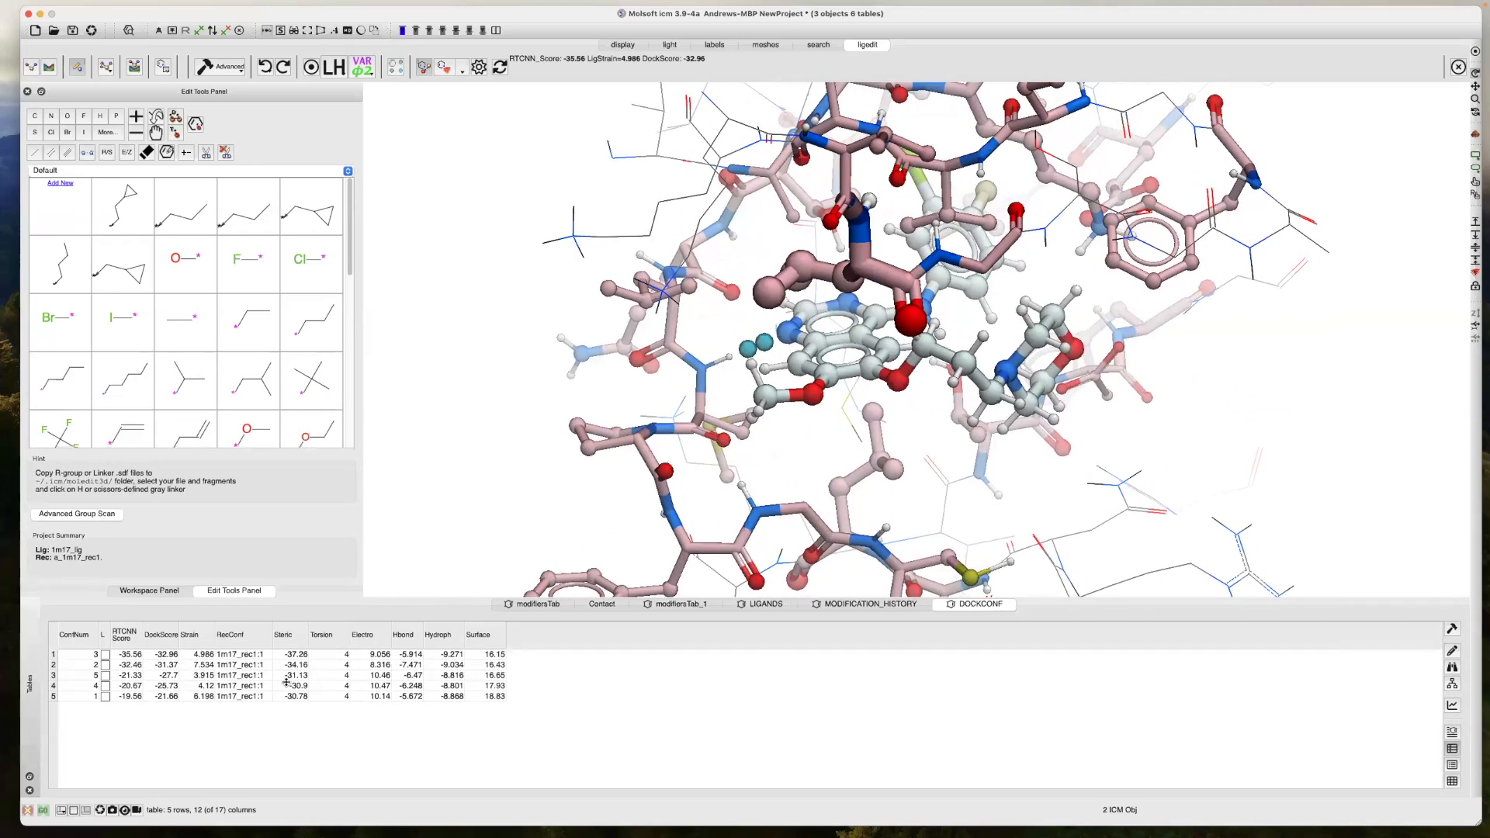
click(105, 666)
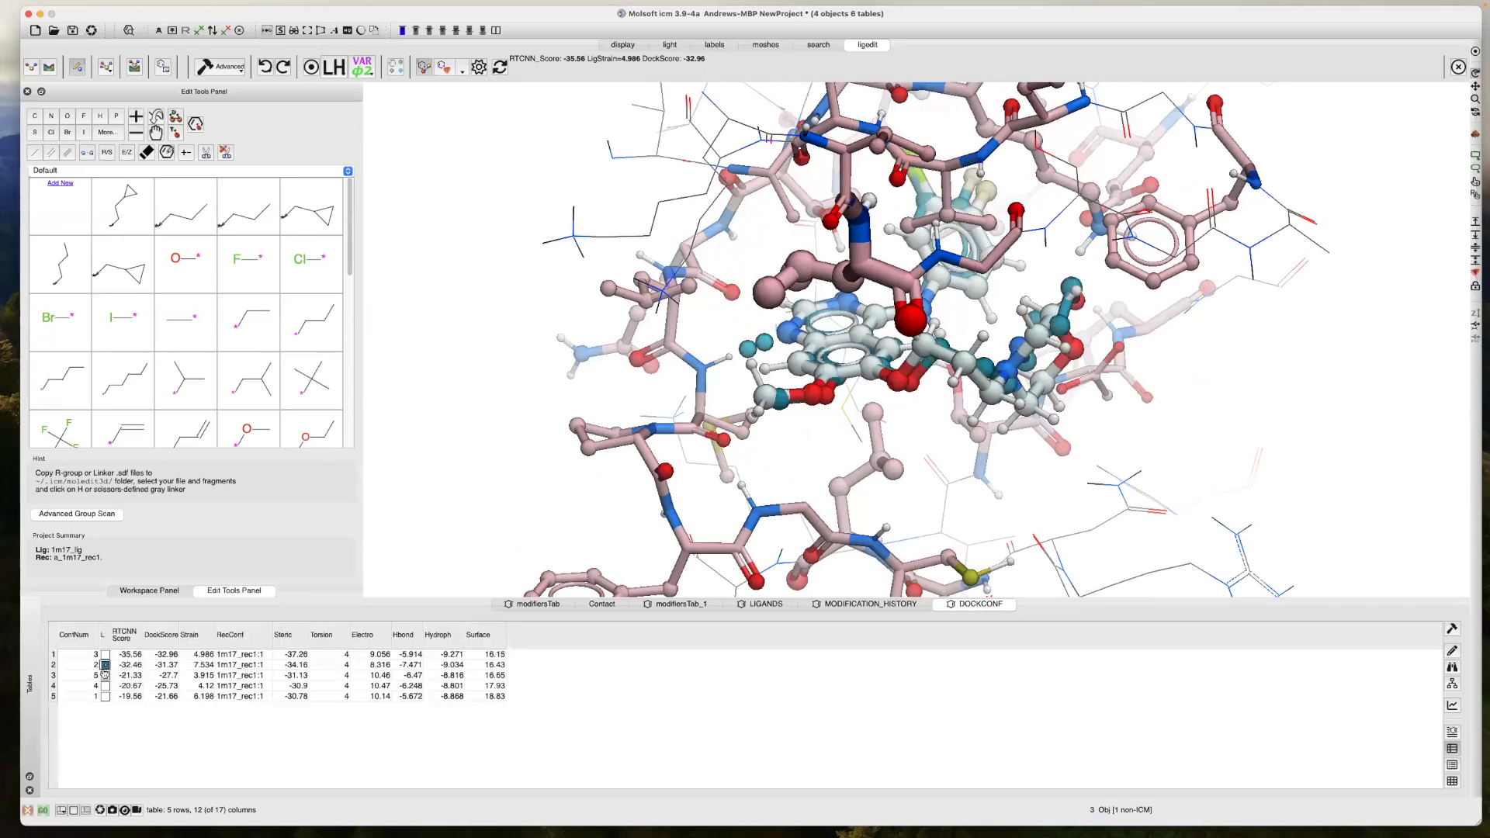
click(105, 676)
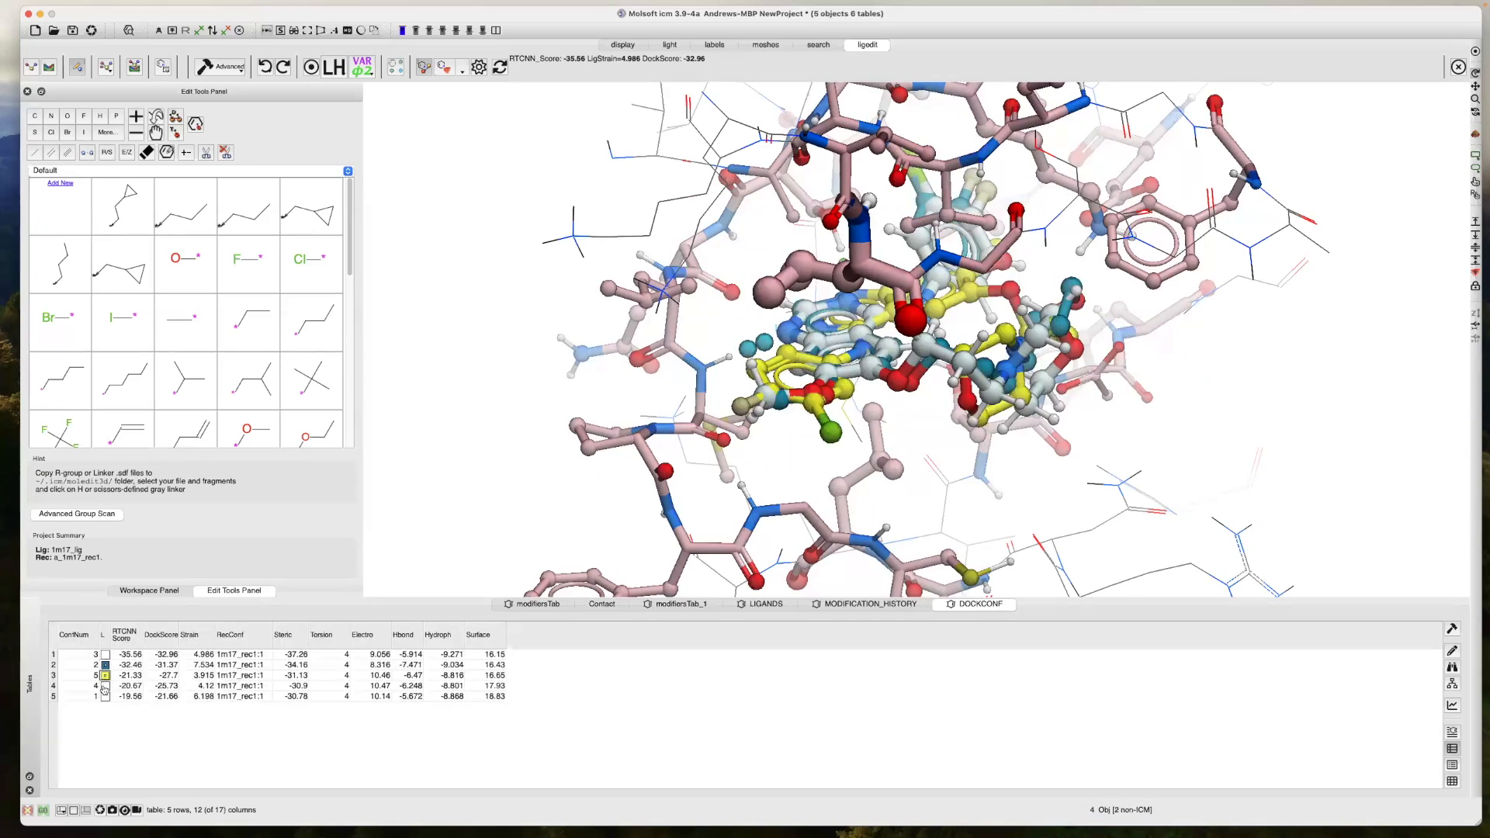
click(105, 686)
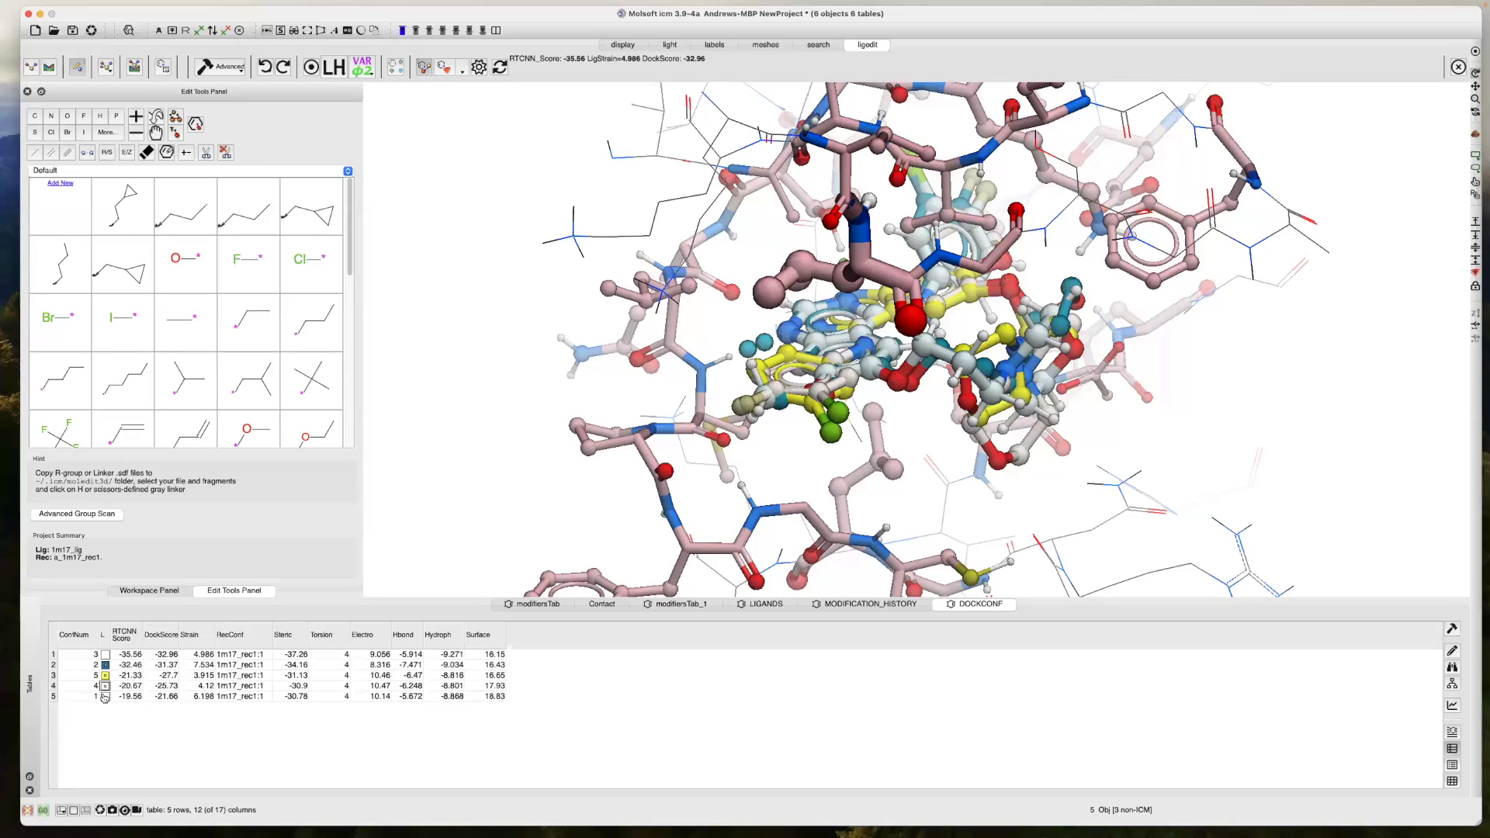
click(105, 697)
click(104, 696)
click(106, 686)
click(105, 676)
click(105, 665)
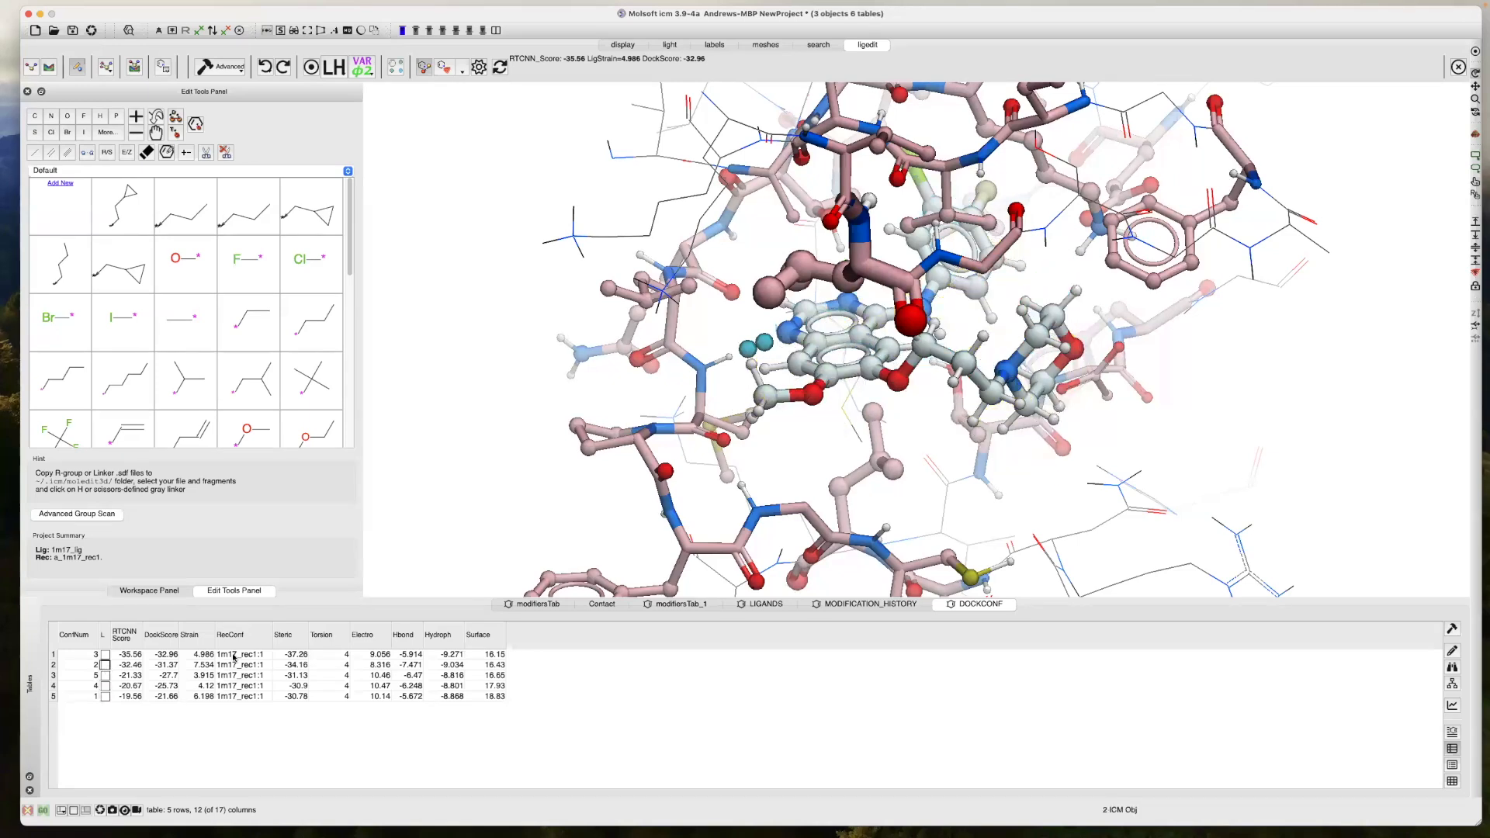
Search the PDB for entry 2itz, load the structure, and rotate it to view its bound ligand
mouse_move(488, 377)
mouse_down()
mouse_move(512, 397)
mouse_move(498, 384)
mouse_up()
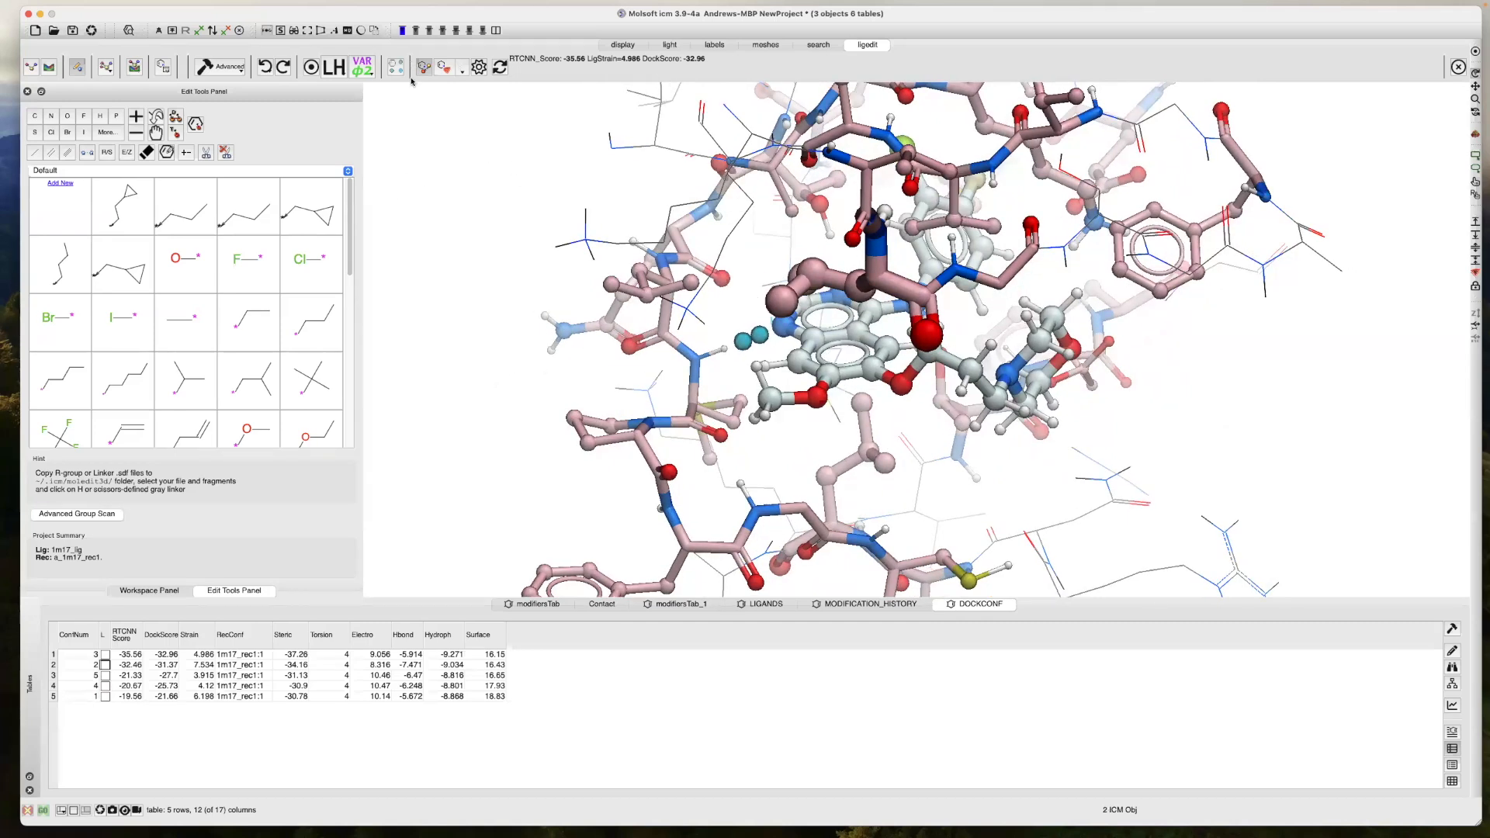
drag(534, 177, 536, 85)
click(815, 45)
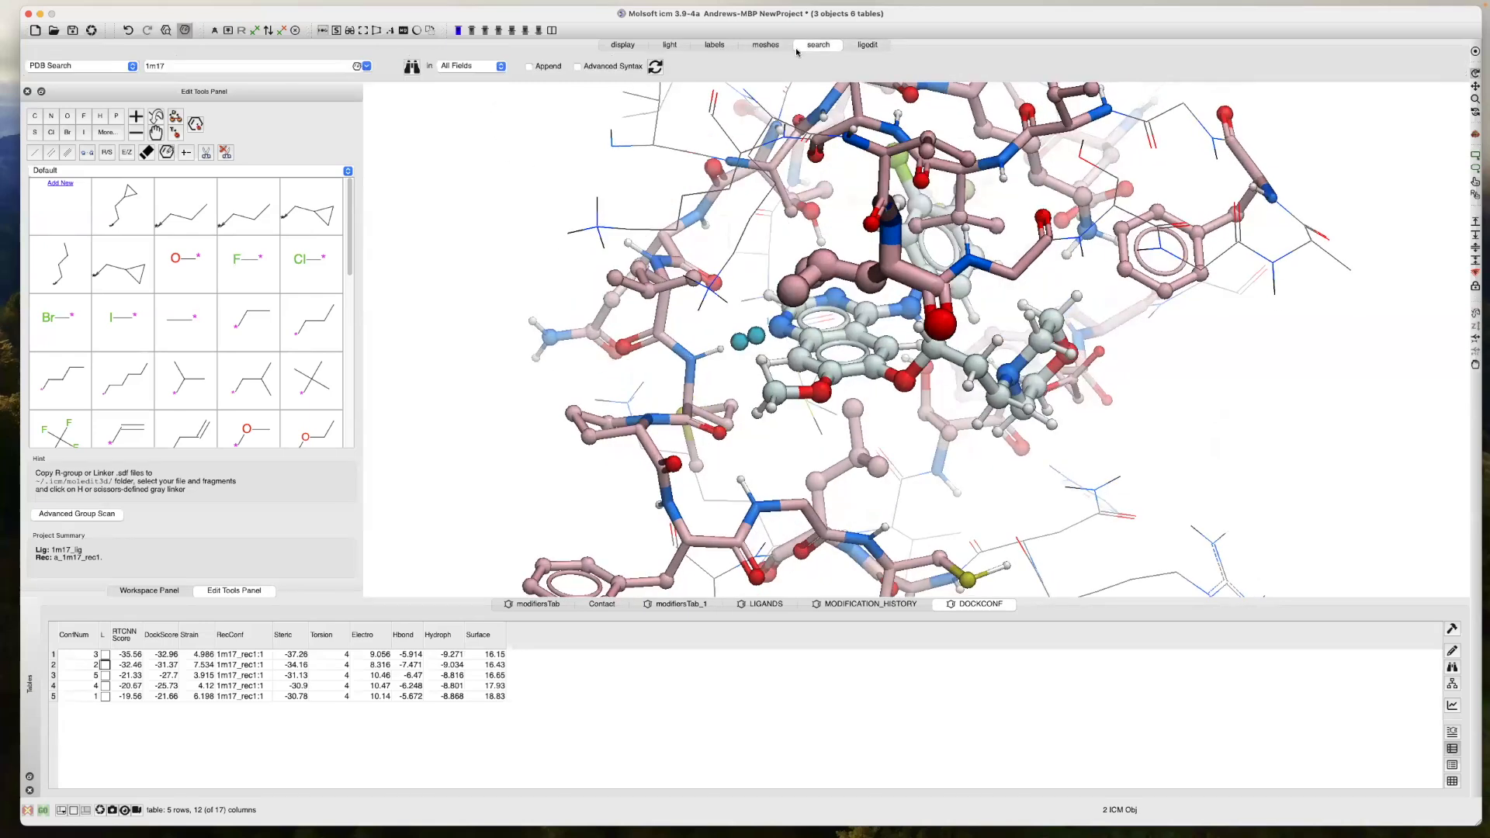
double_click(166, 65)
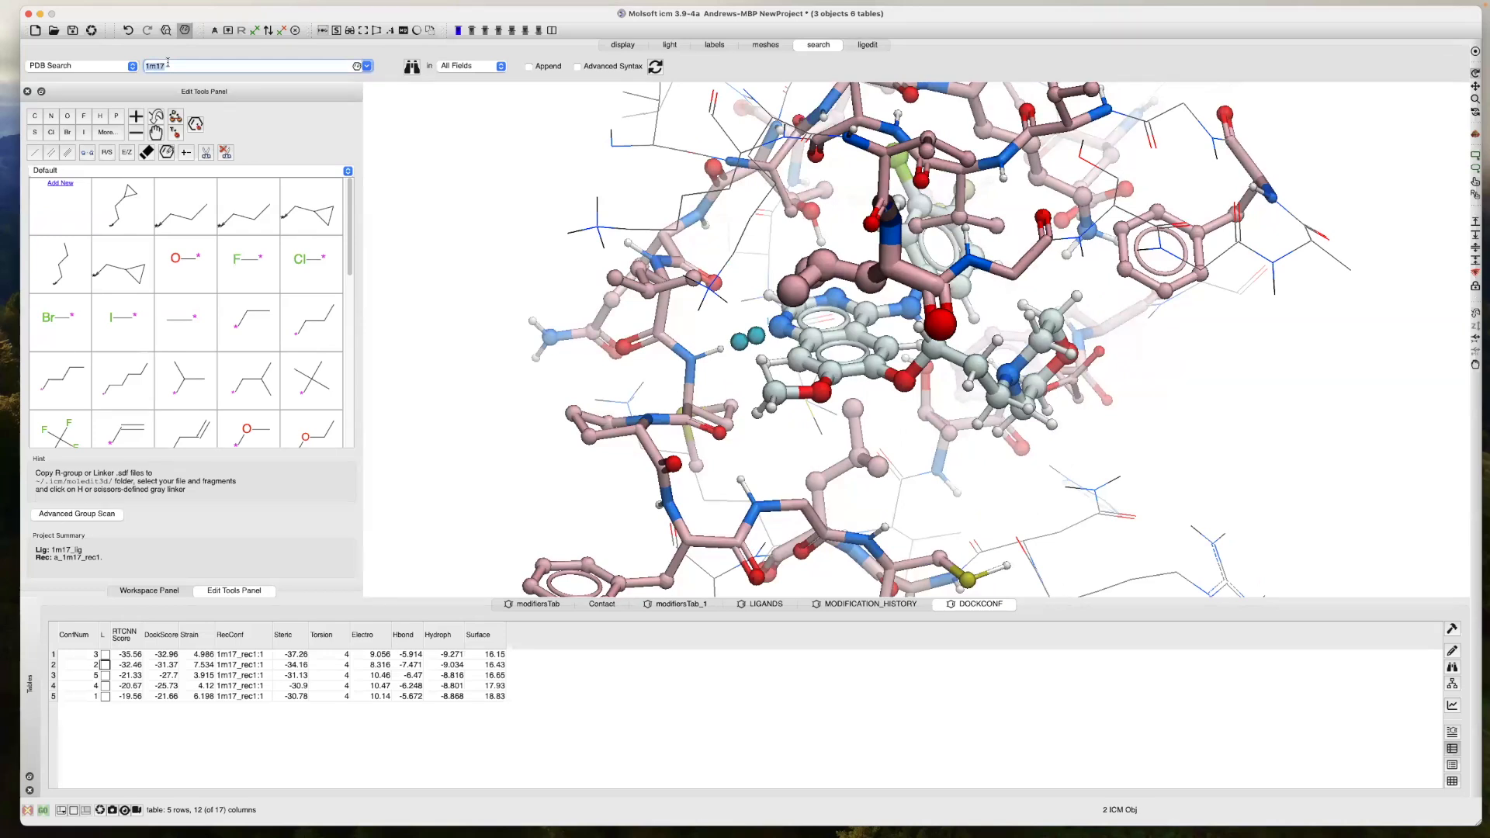
text(2)
key(ctrl+1)
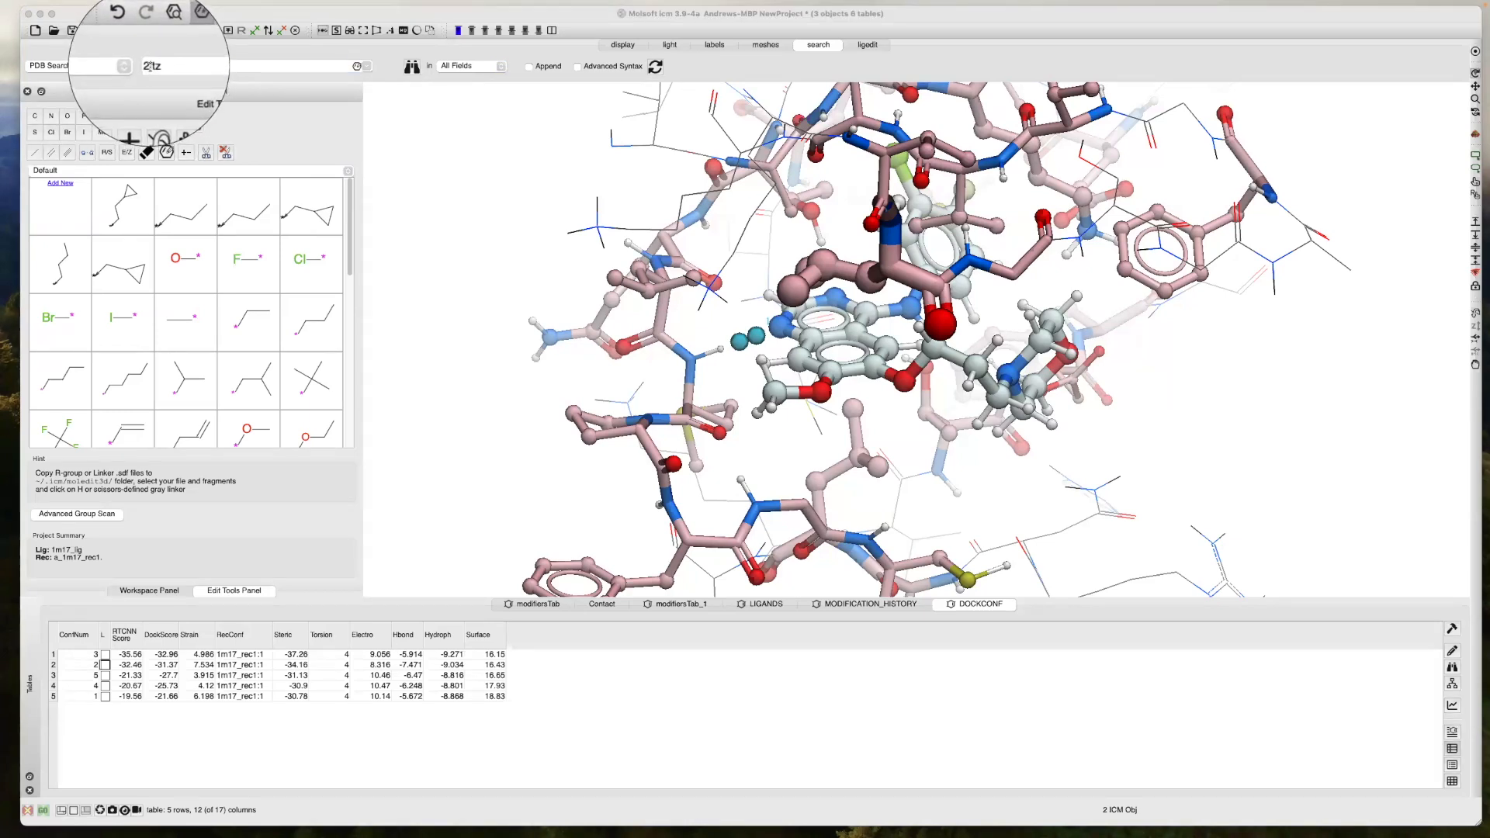
key(Escape)
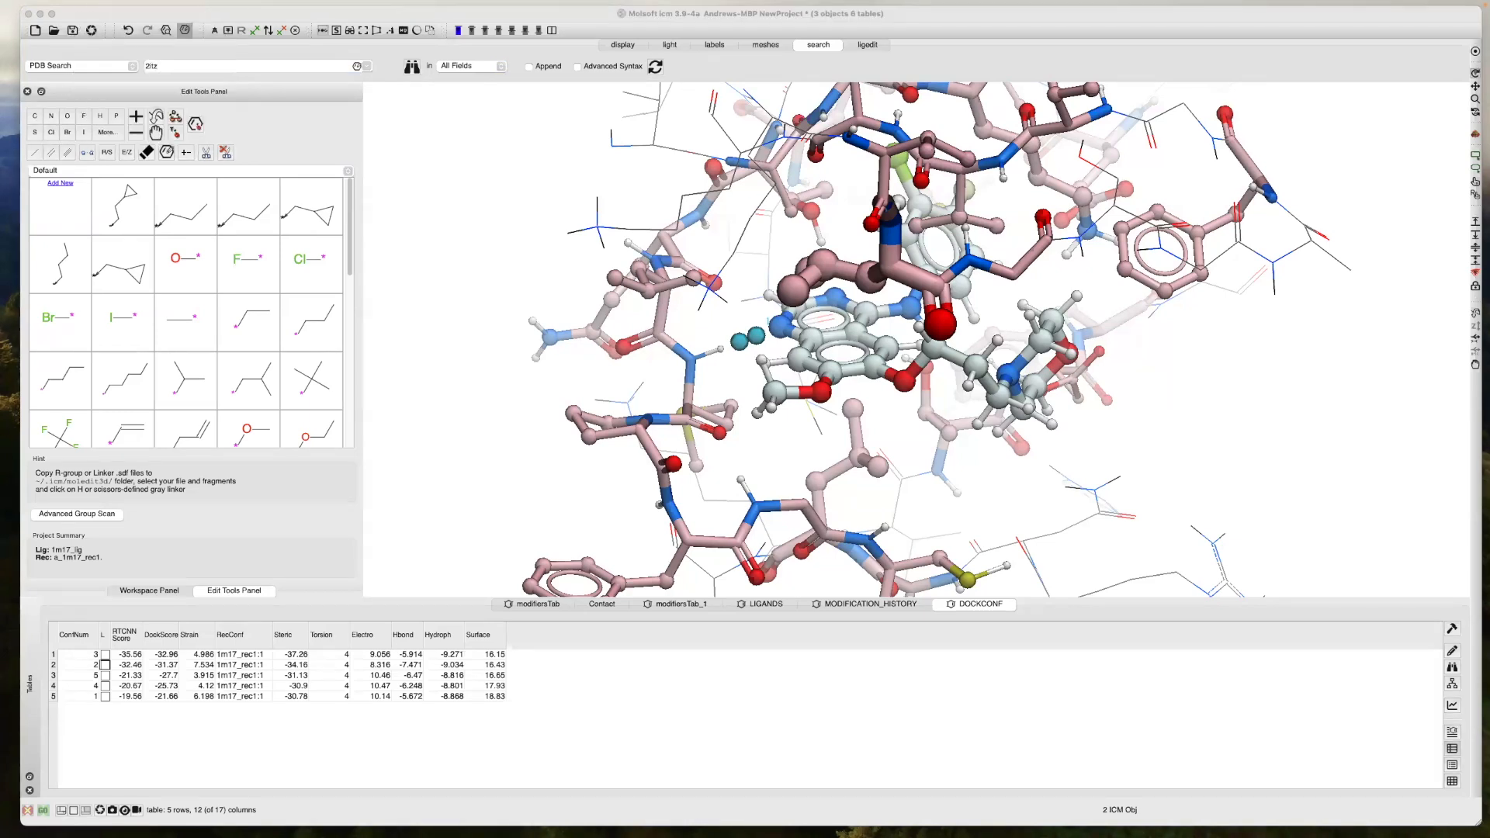
click(411, 68)
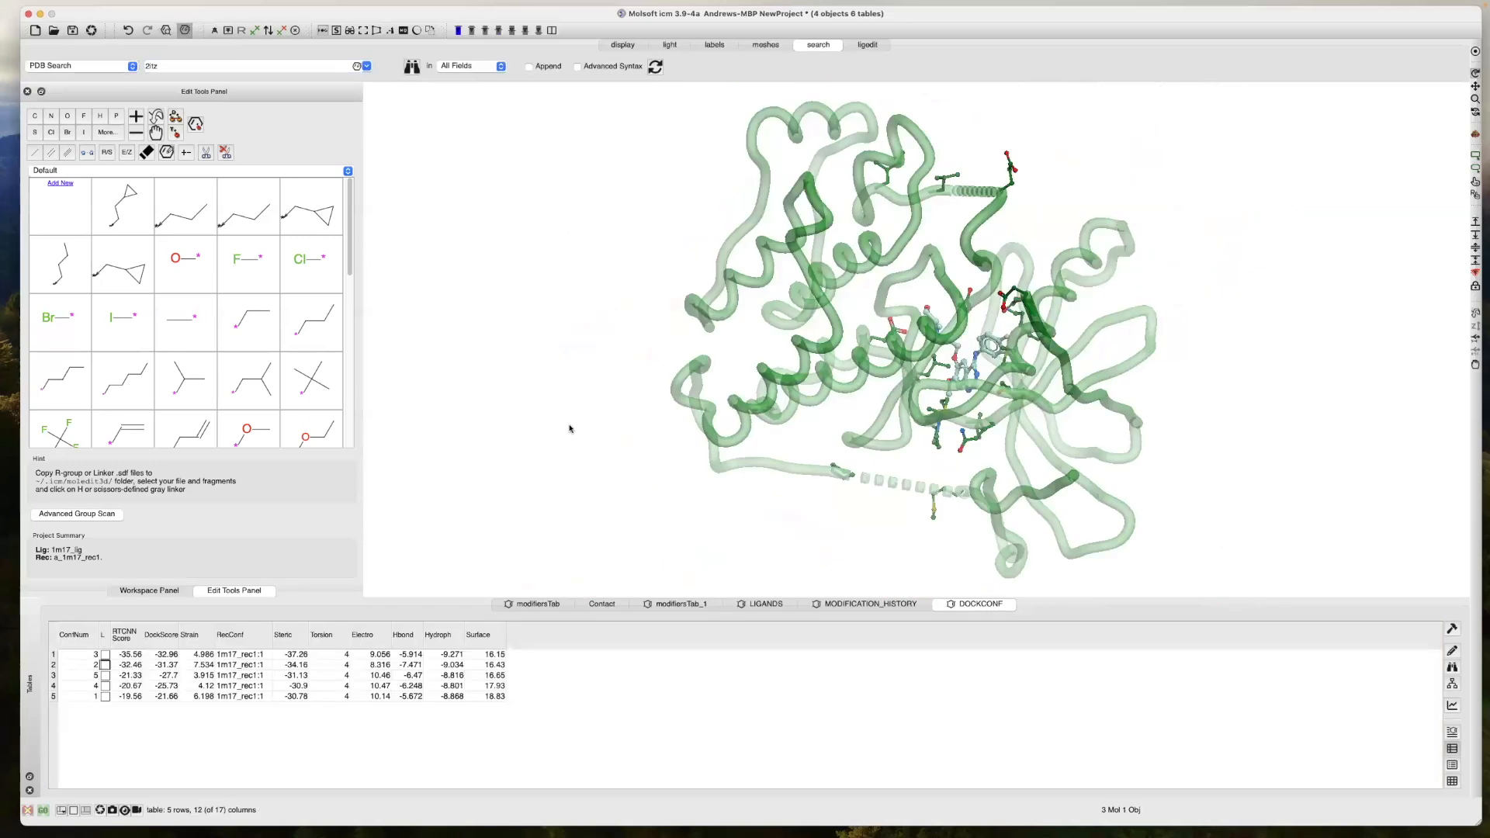
drag(664, 282, 555, 183)
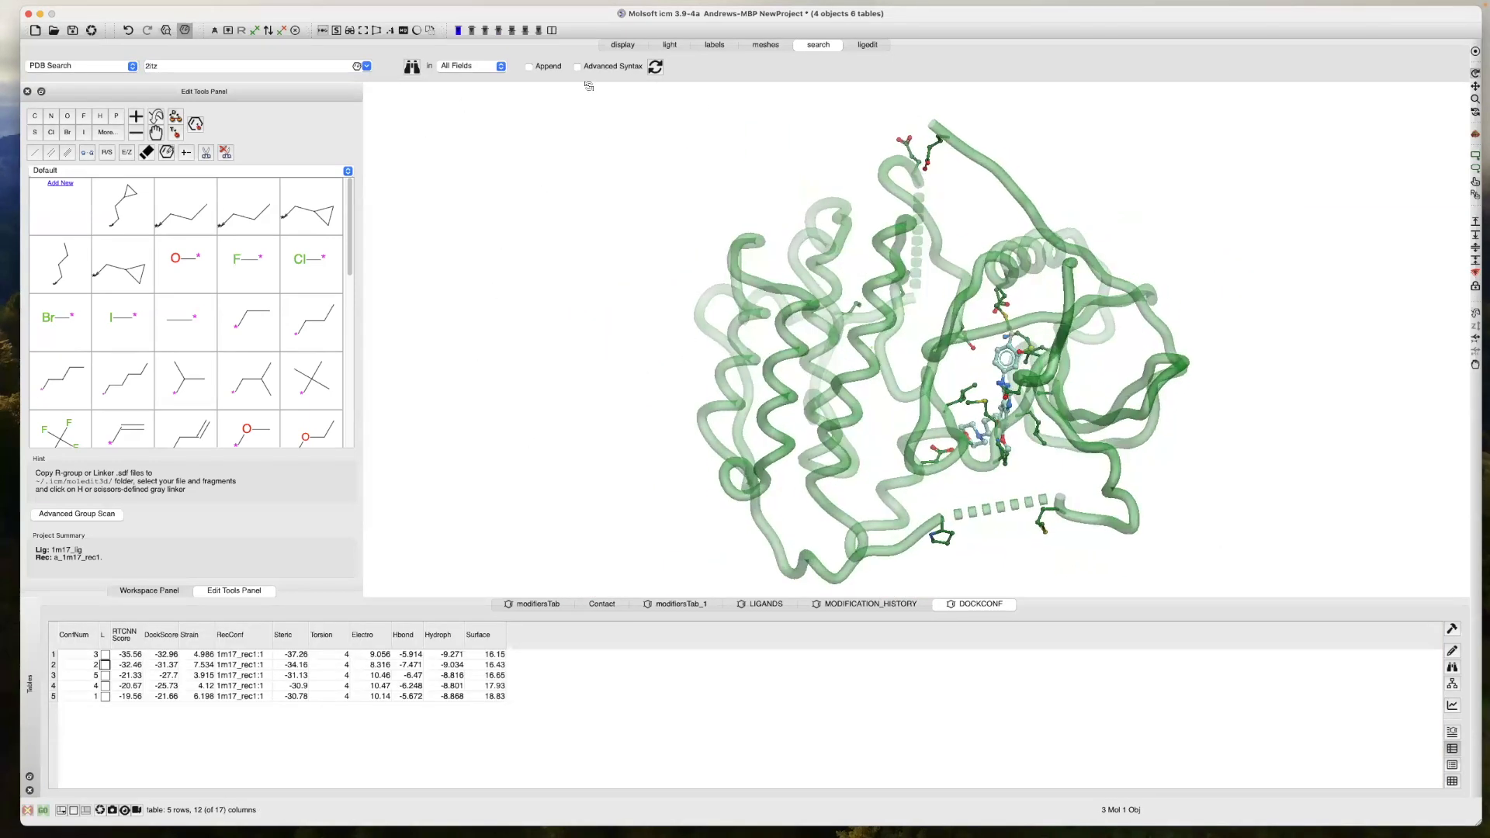
List the workspace objects and display the original 1m17 structure together with 2itz
click(618, 45)
click(142, 591)
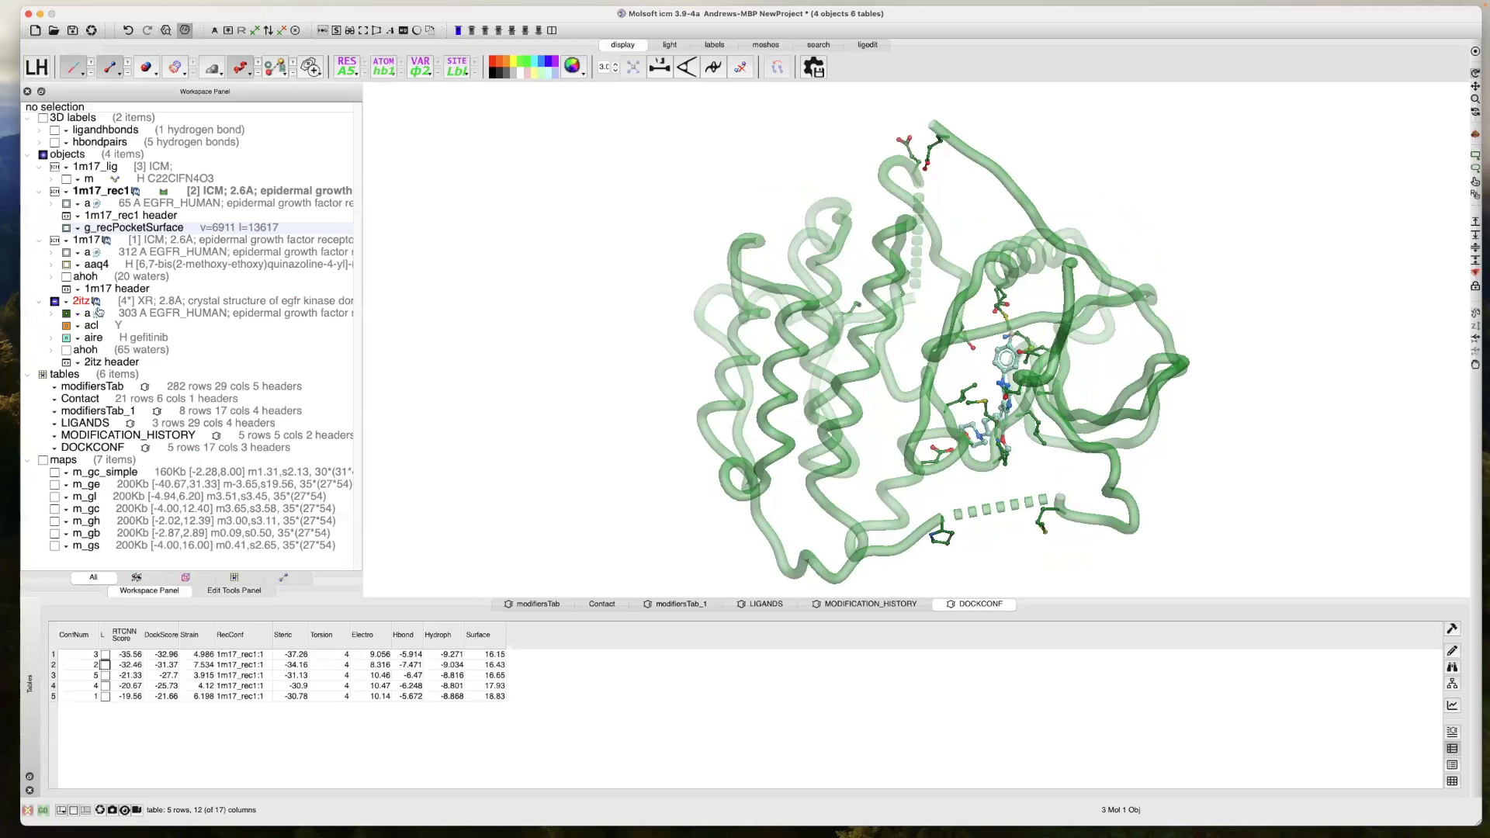
key(alt+super+8)
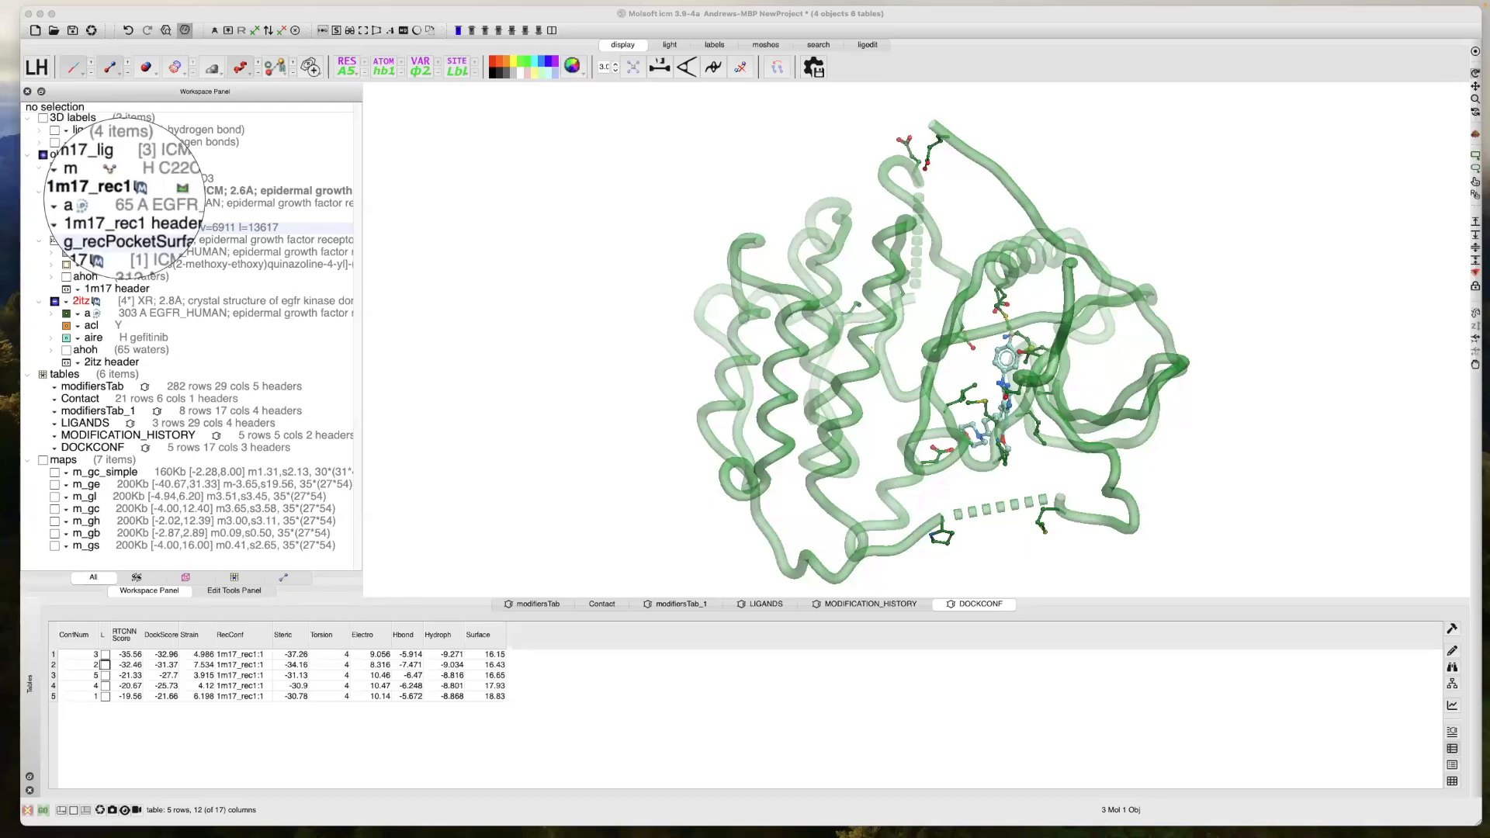
click(55, 241)
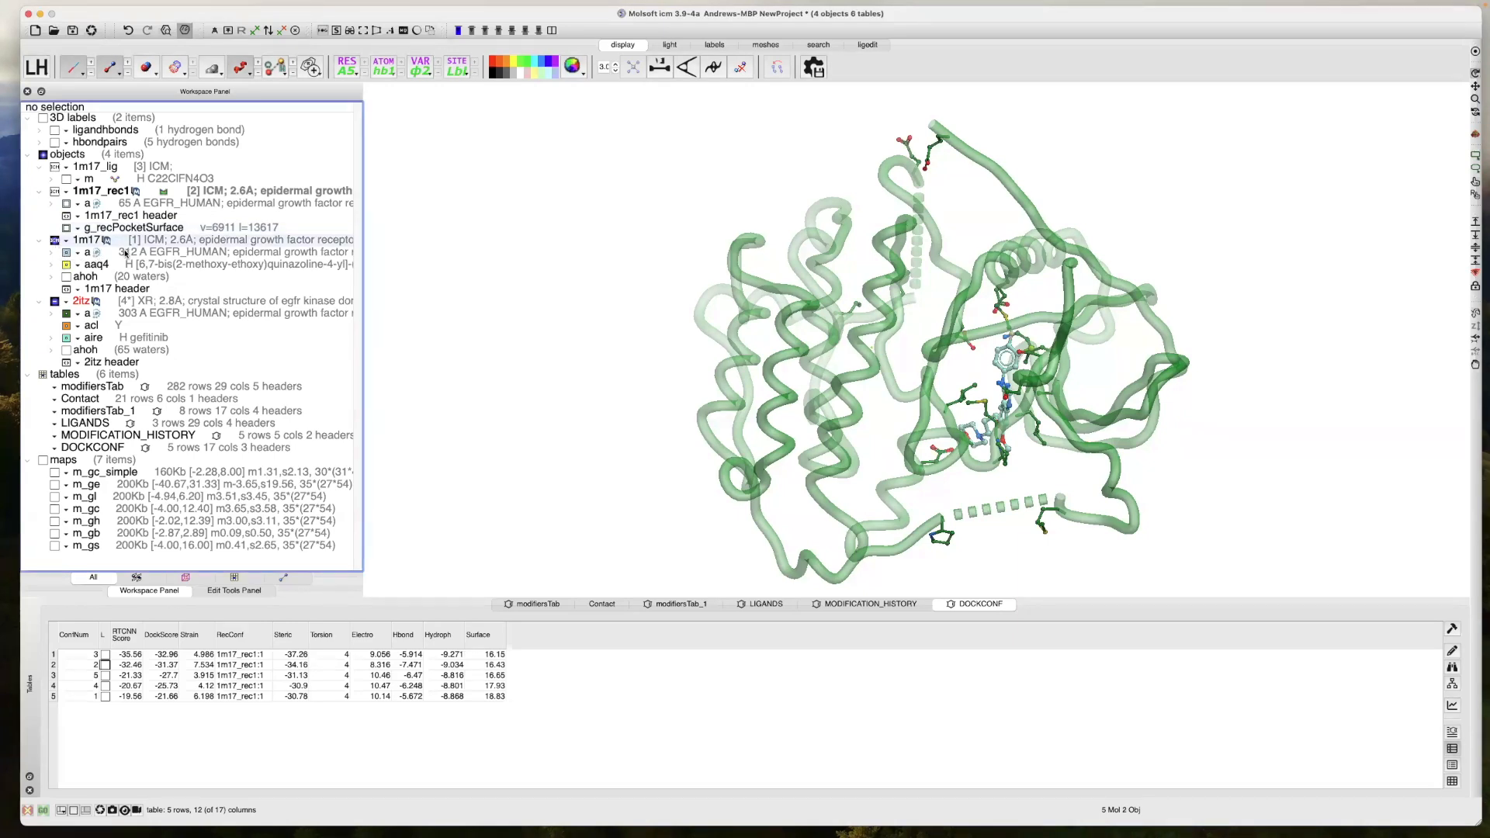
Superimpose the 1m17 and 2itz protein chains using 1m17 as the static object, and clear the selection
click(163, 250)
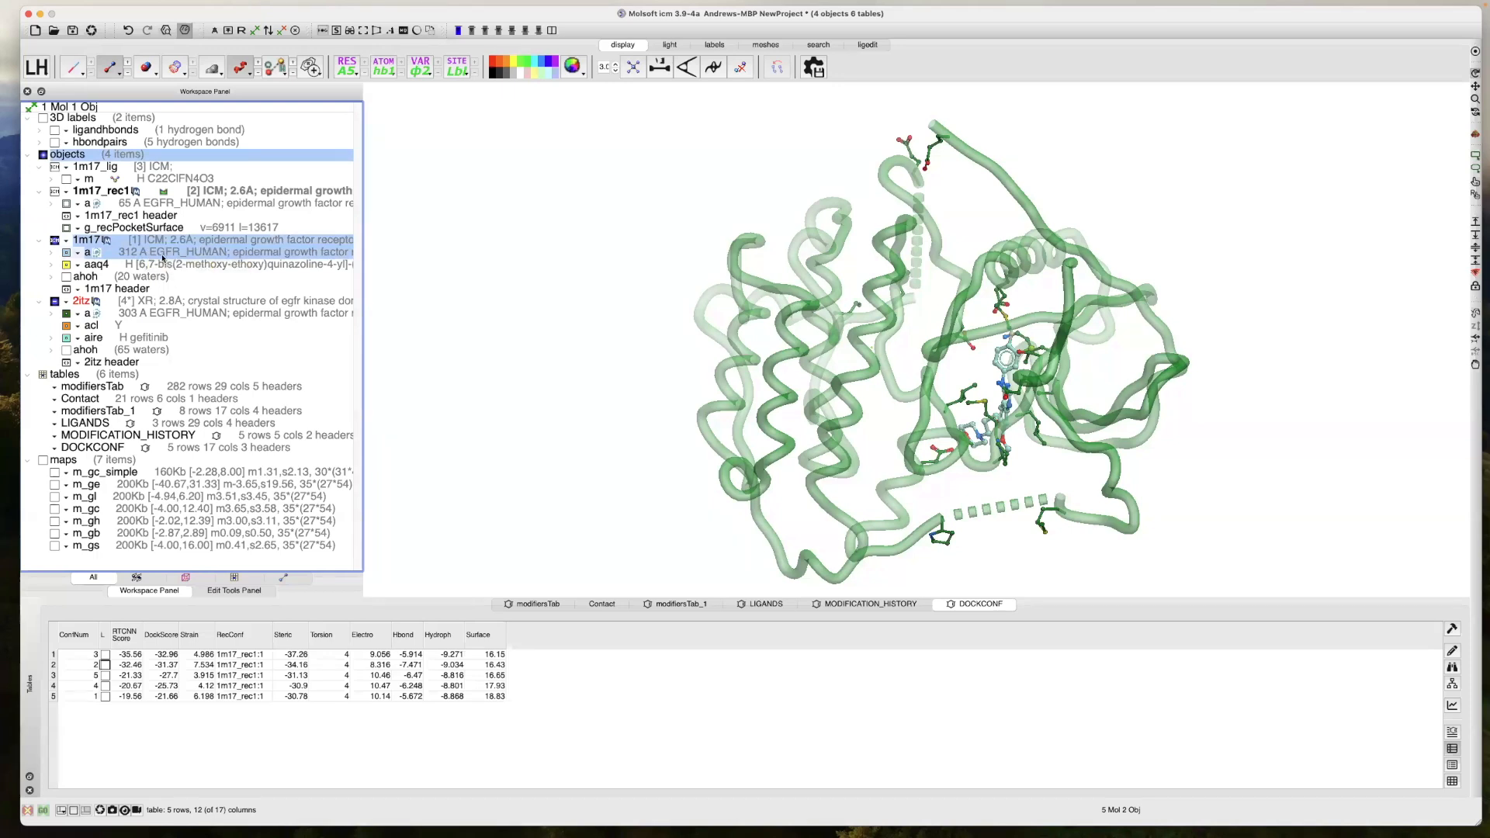
super+click(159, 313)
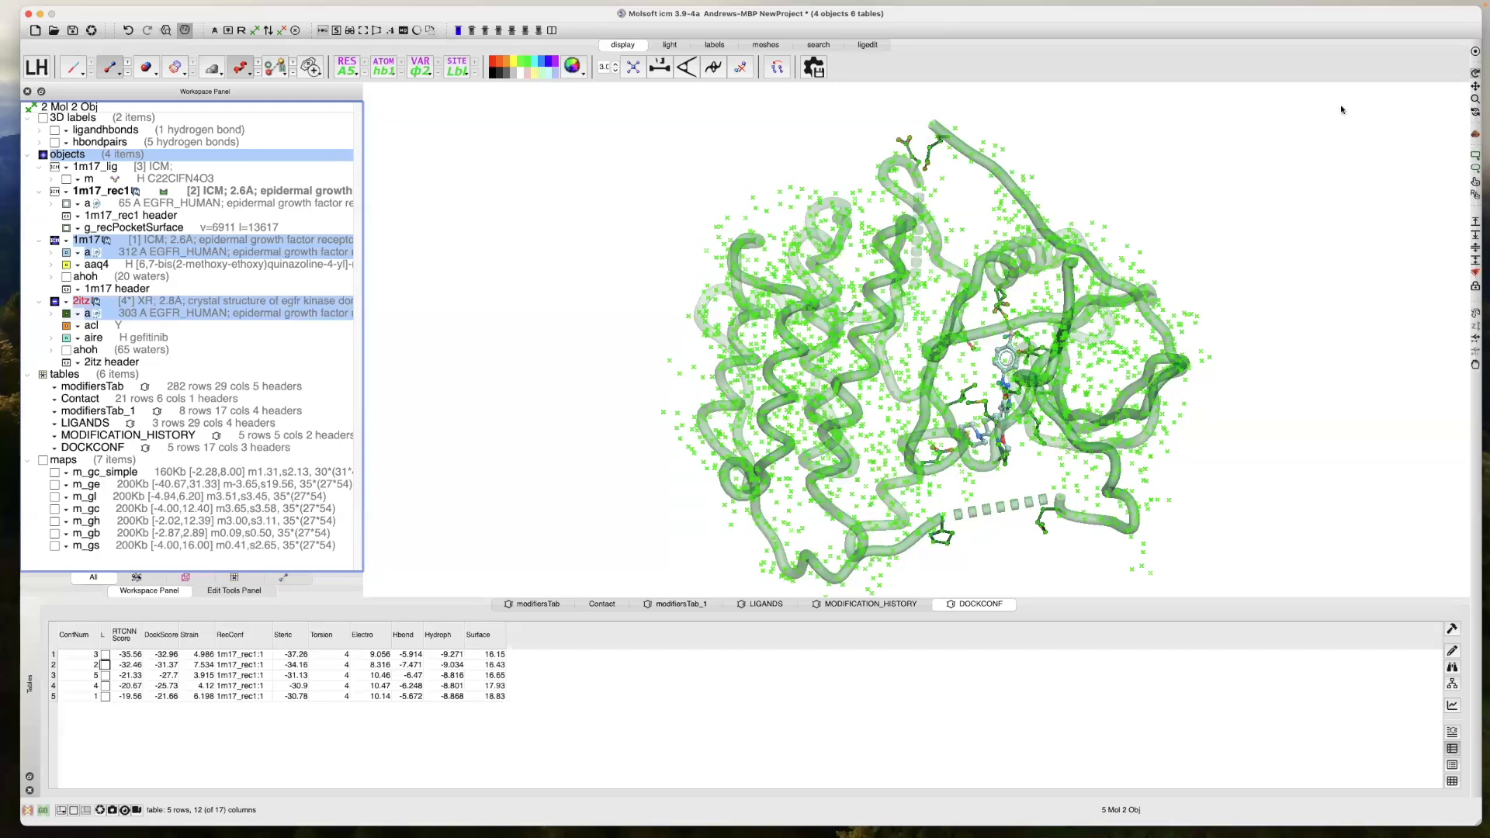
click(1475, 52)
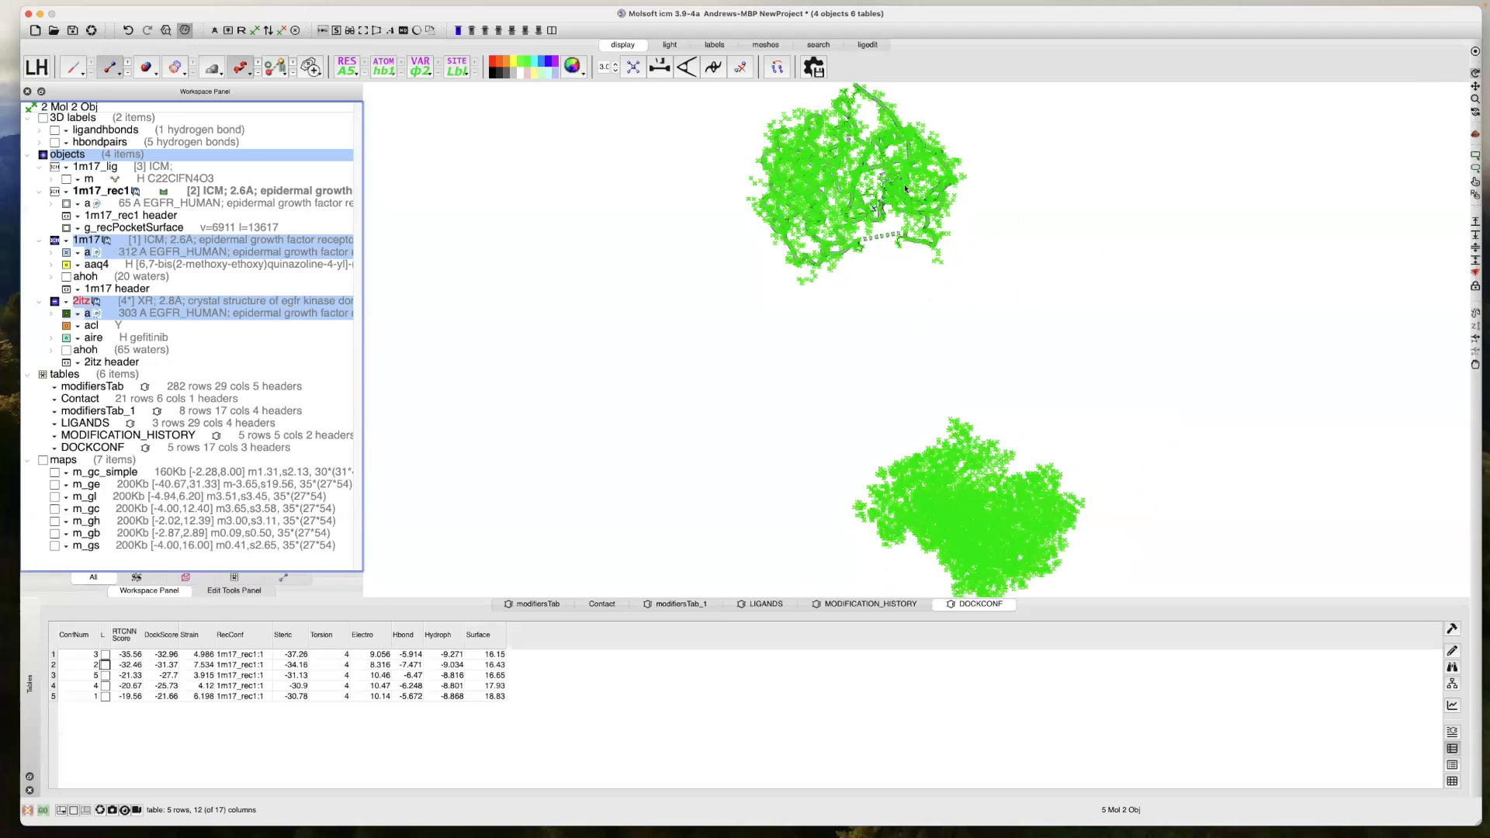
click(777, 70)
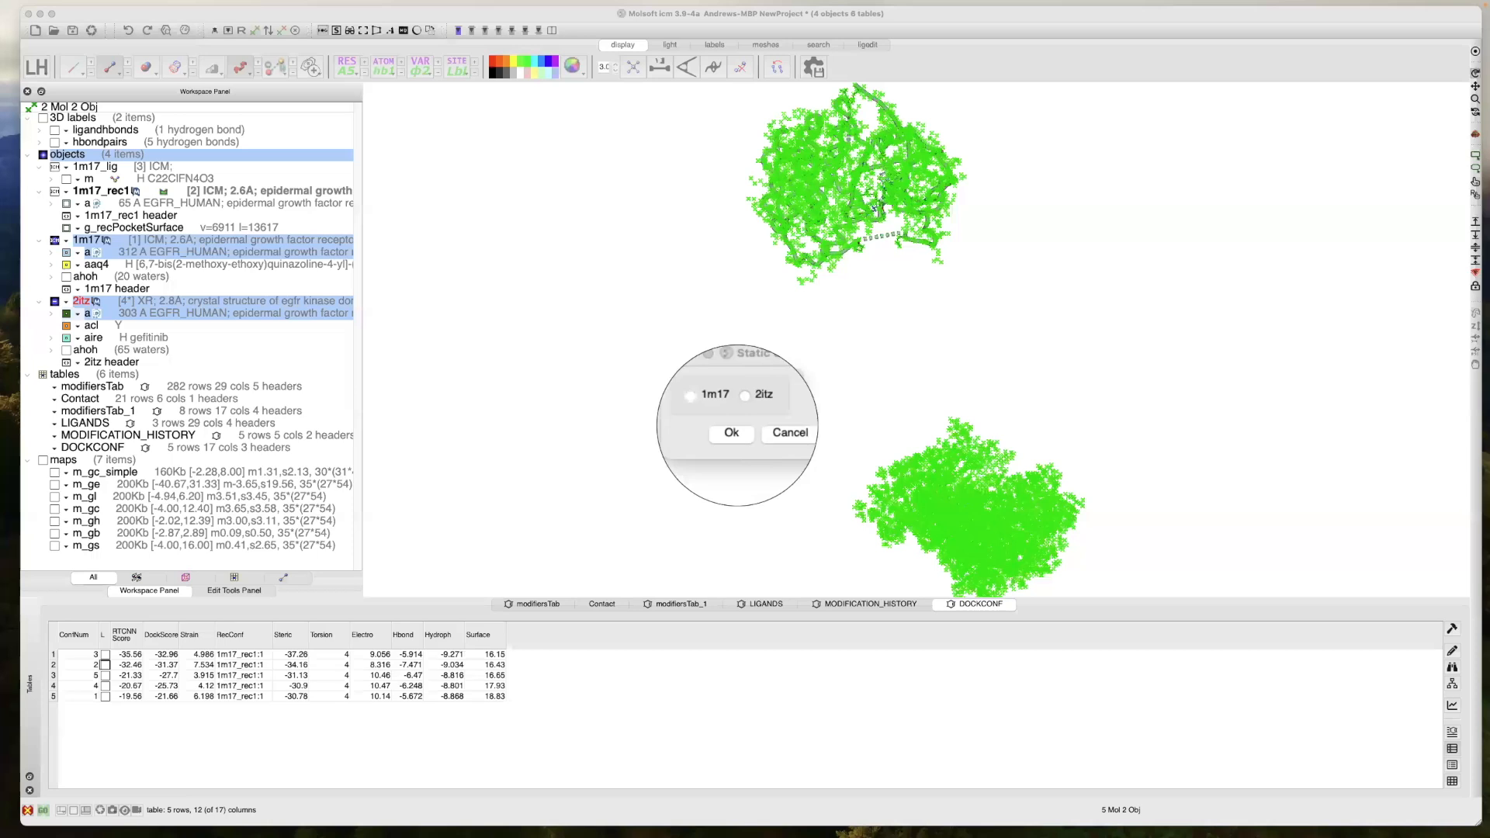
click(726, 411)
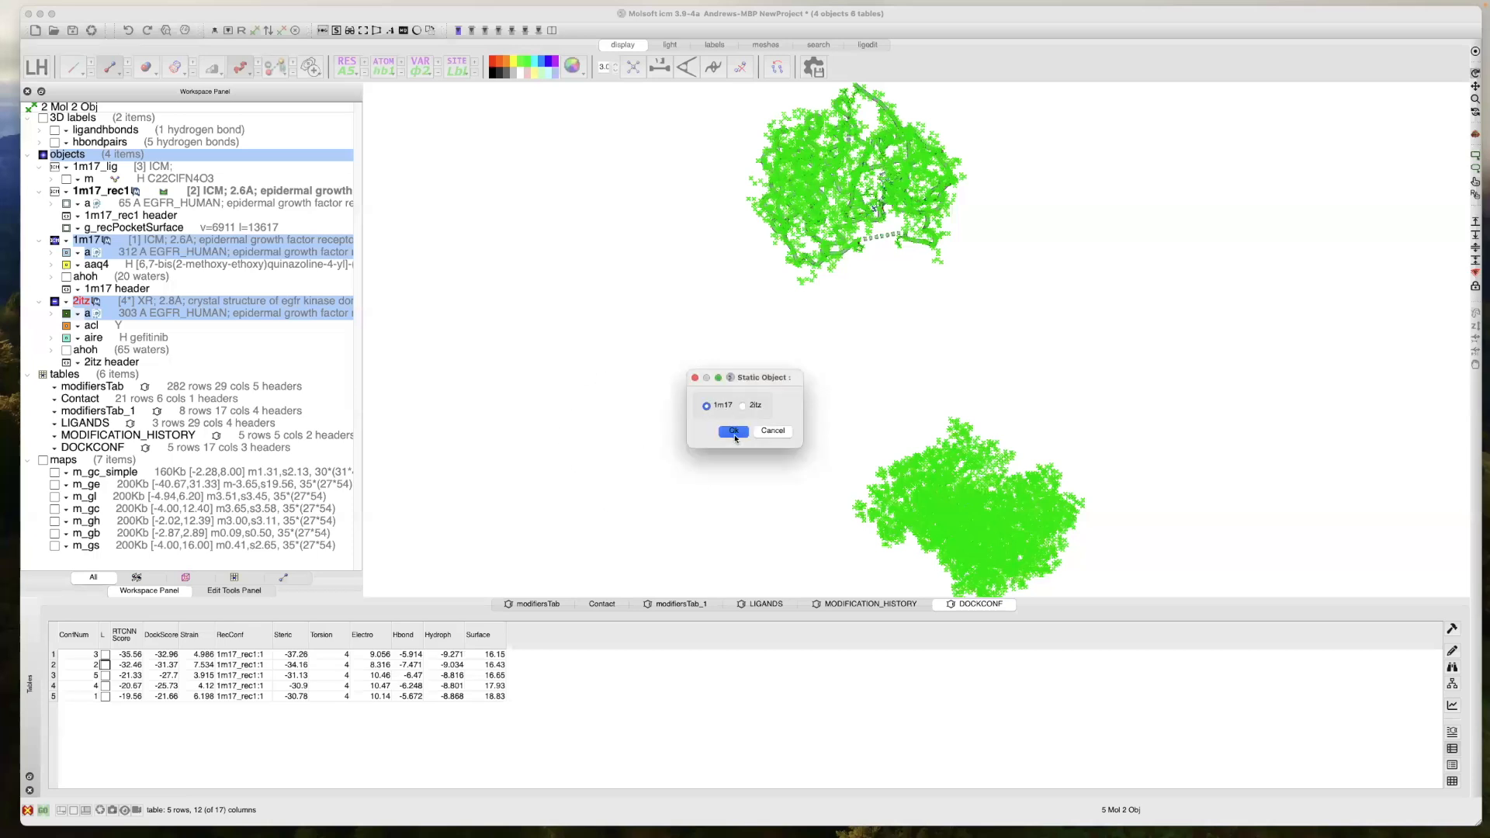
click(735, 432)
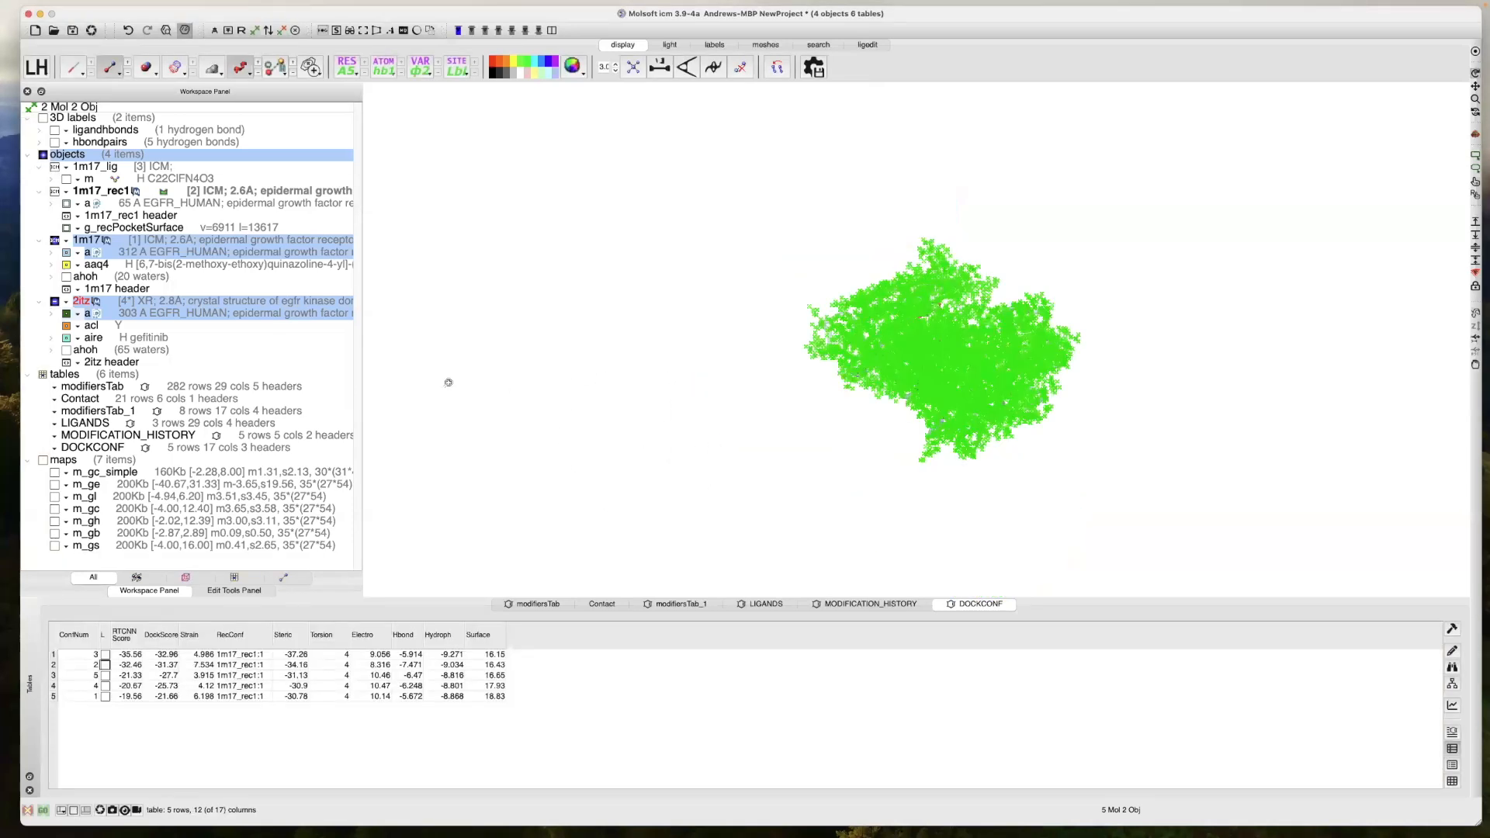
drag(389, 379, 396, 209)
drag(549, 405, 609, 455)
click(617, 431)
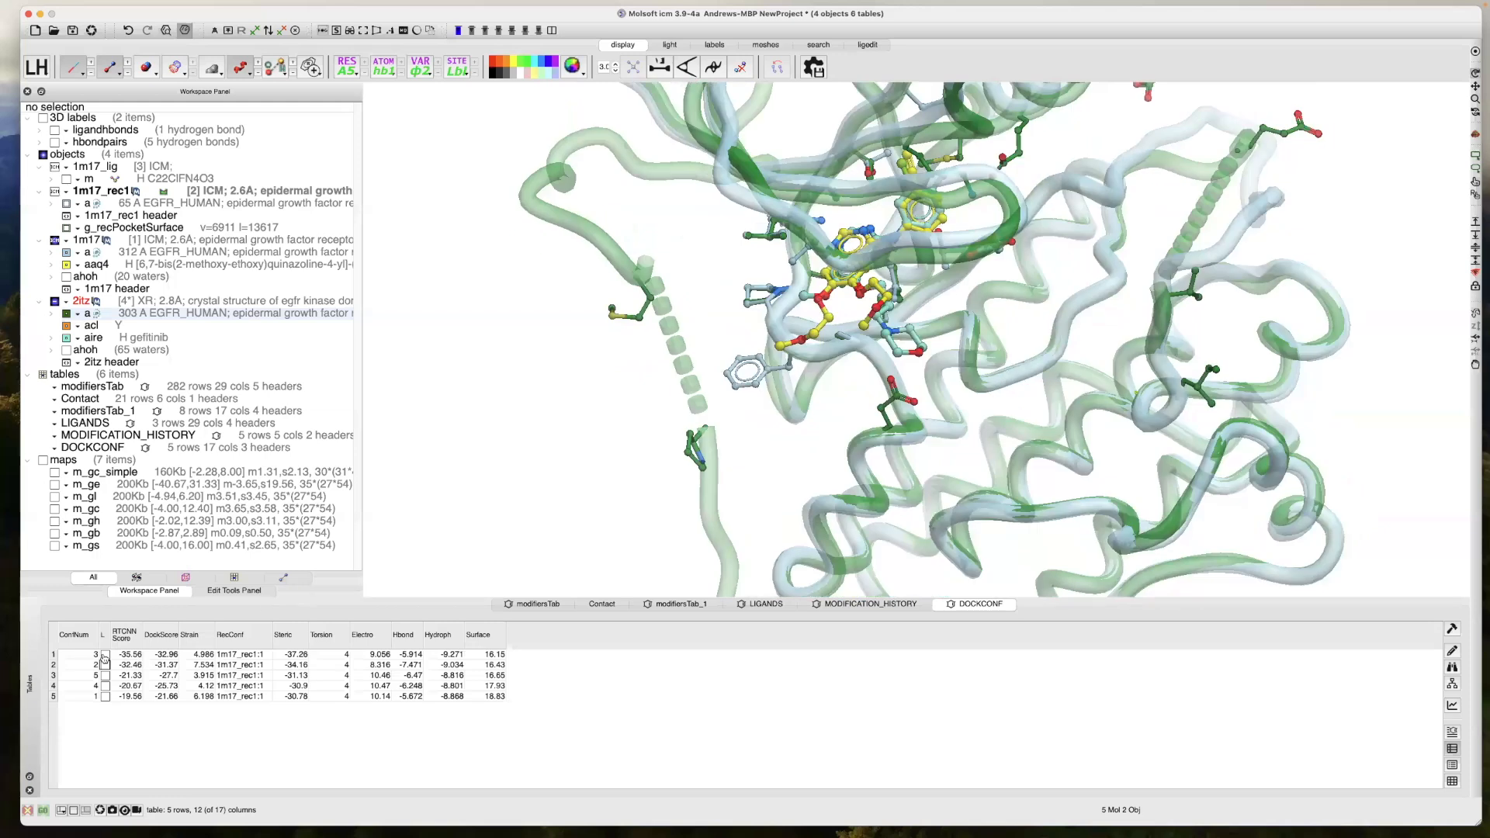
Overlay docked conformation 3 on the superimposed structures and hide 1m17 to compare the pose with the crystal gefitinib
click(66, 179)
click(67, 181)
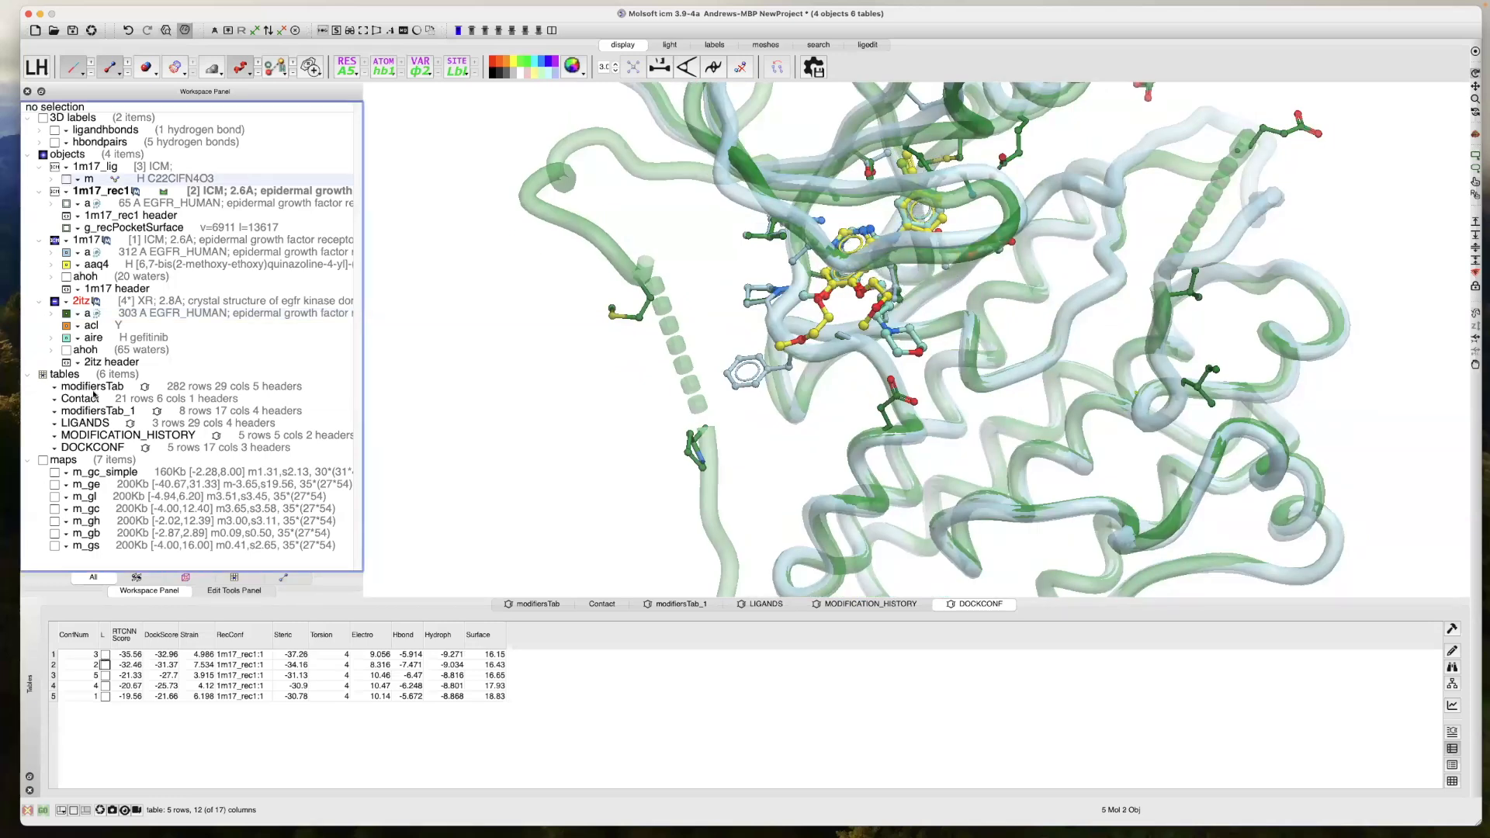
click(107, 655)
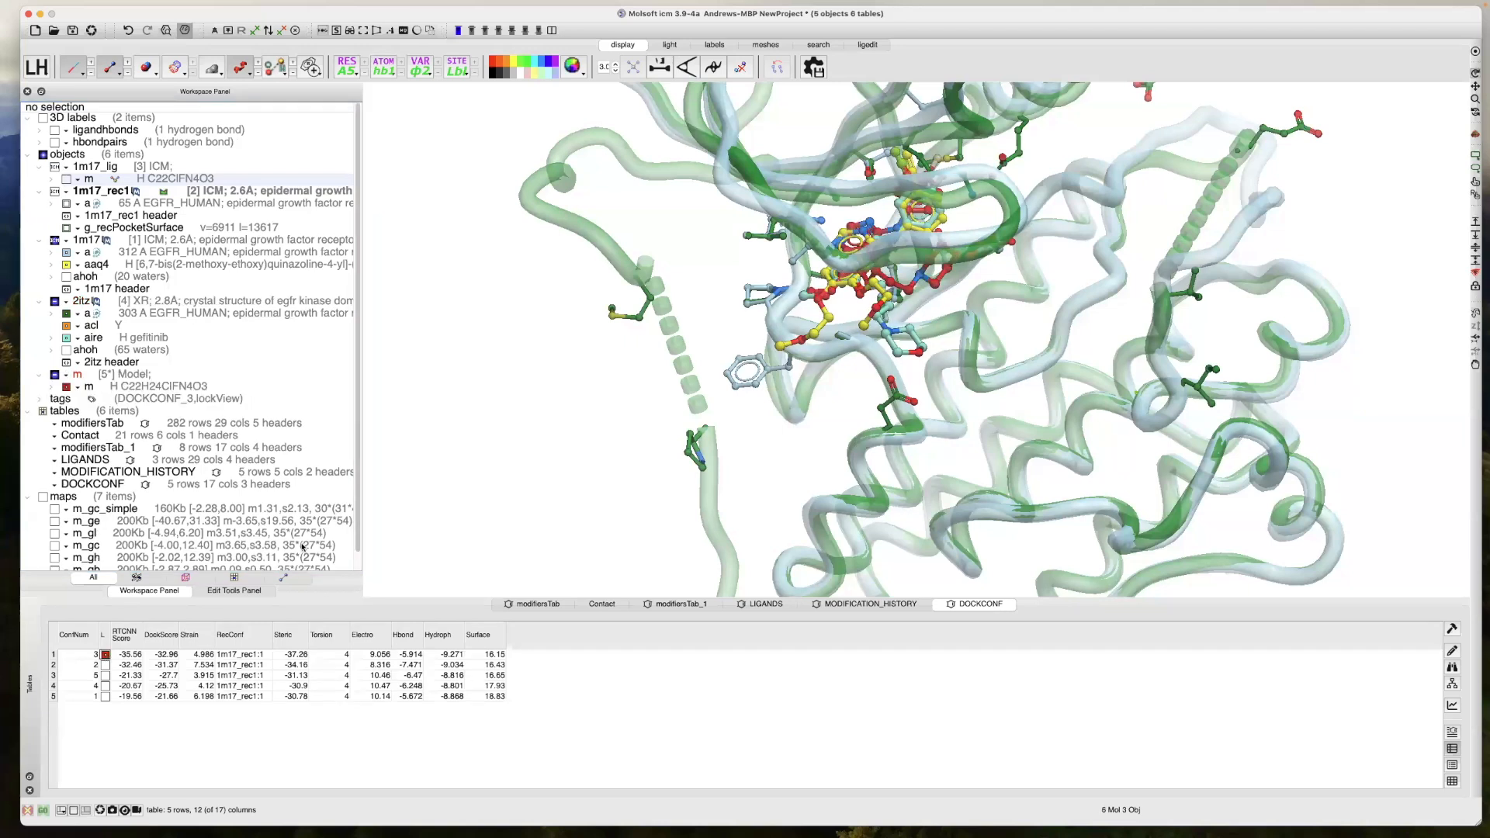
click(54, 241)
drag(483, 454, 414, 398)
drag(385, 346, 221, 298)
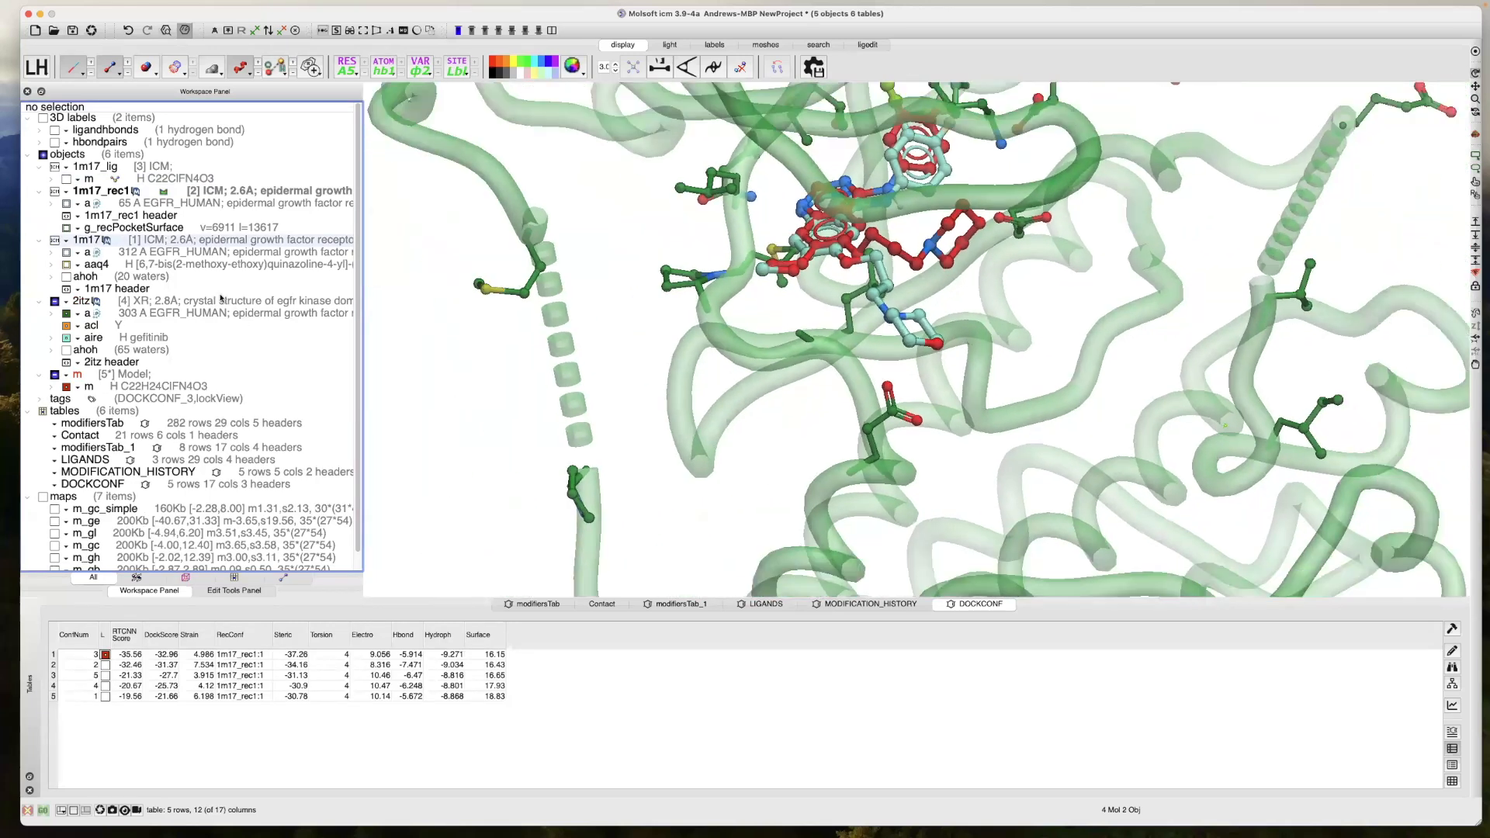
Change the 2itz protein chain to a smooth ribbon, clear the selection, and inspect the two gefitinib poses
click(208, 312)
click(244, 67)
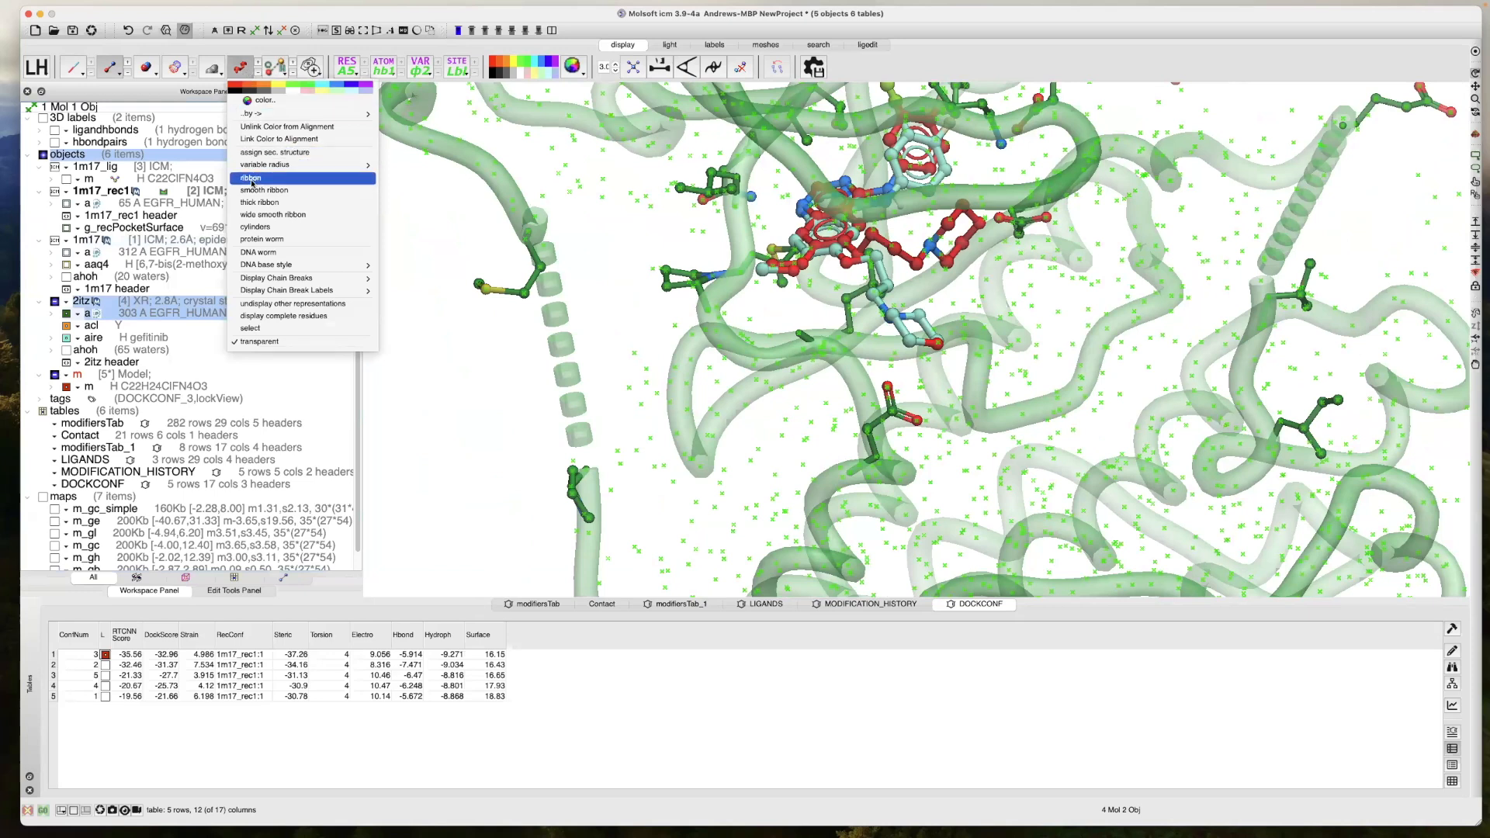
click(272, 191)
drag(495, 358, 830, 204)
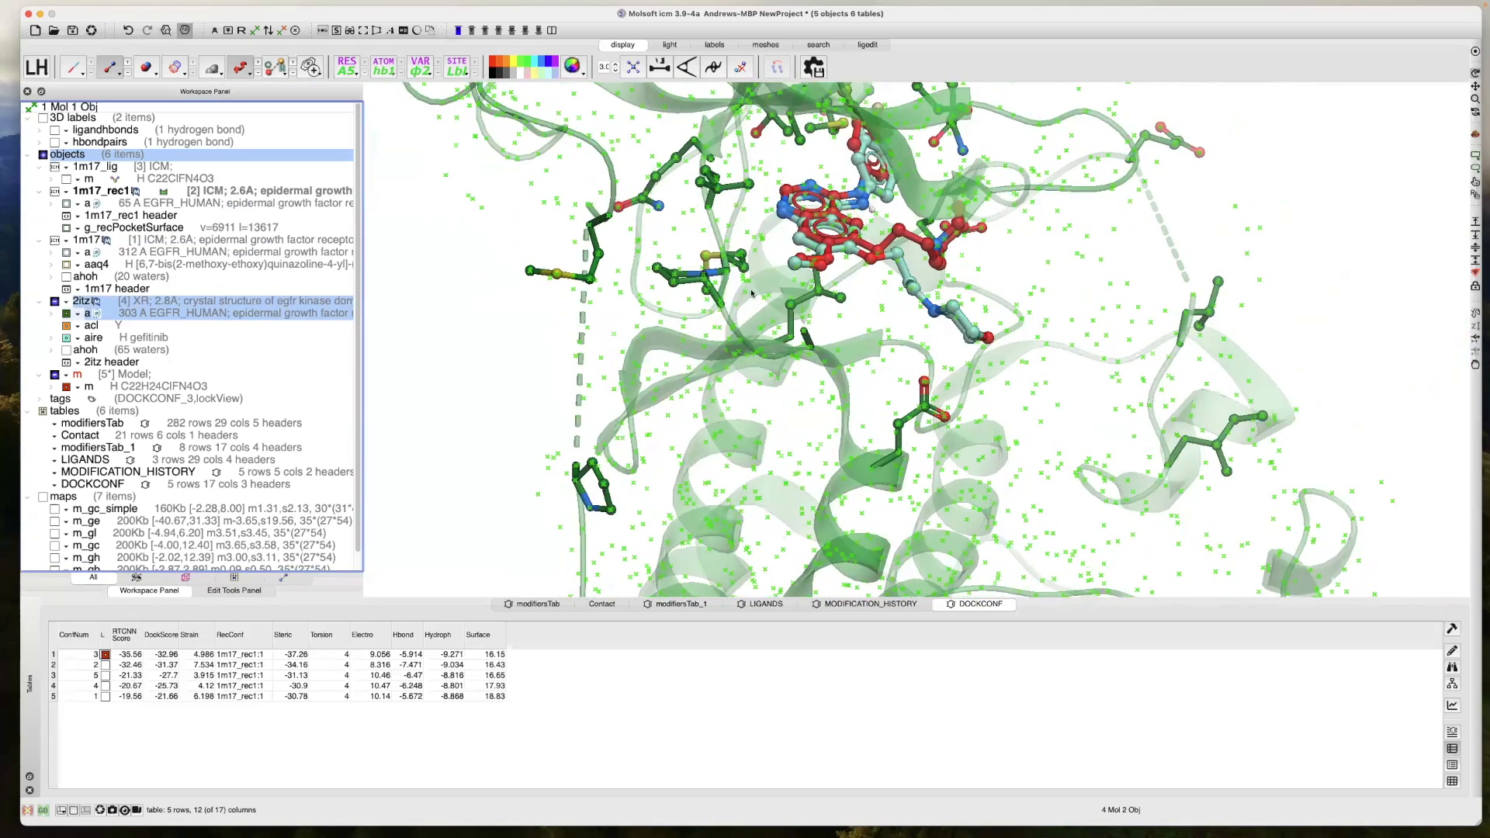
drag(882, 223, 844, 243)
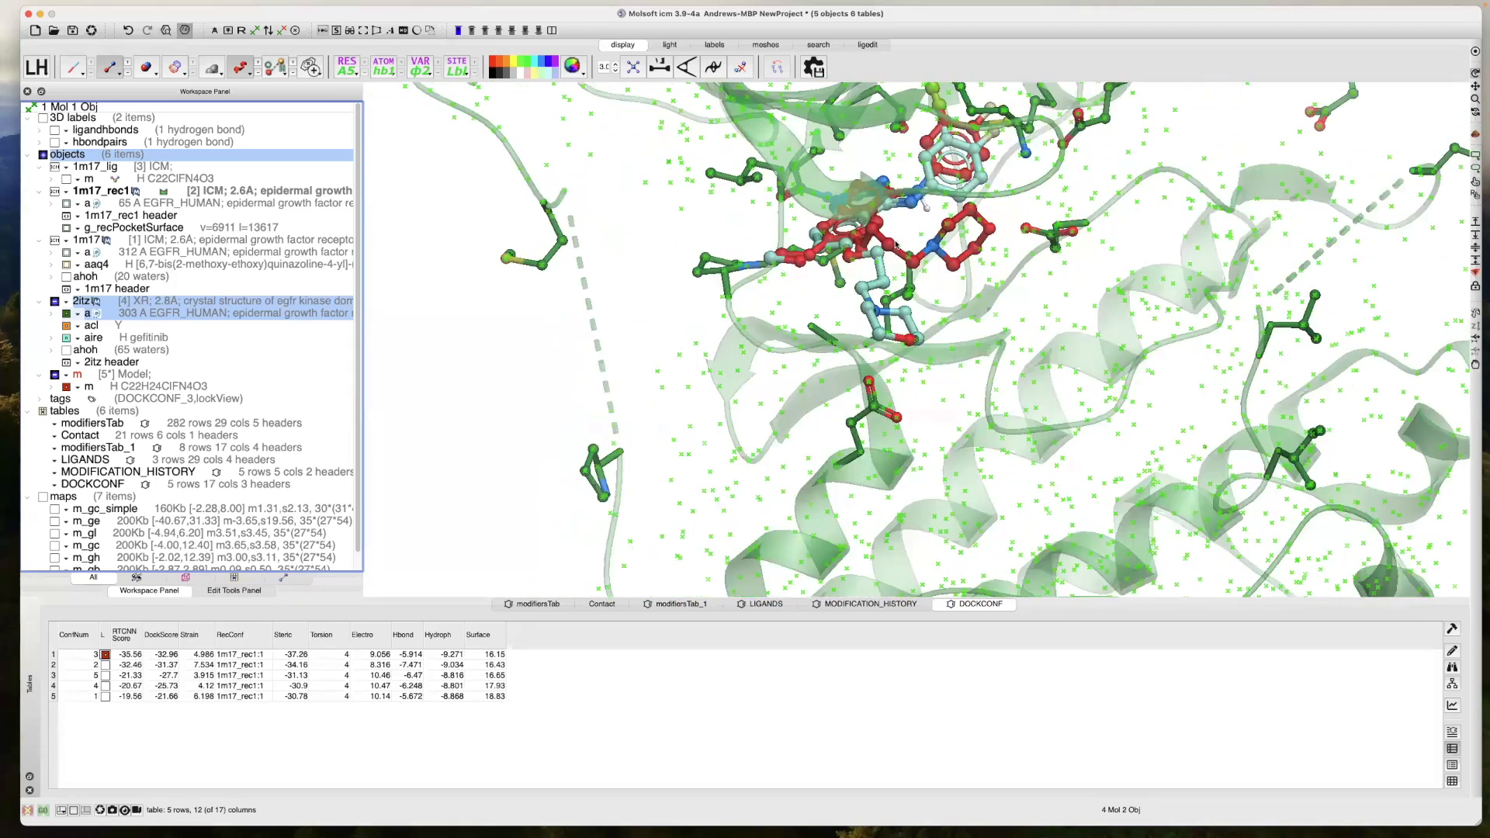
click(996, 257)
drag(996, 262, 880, 227)
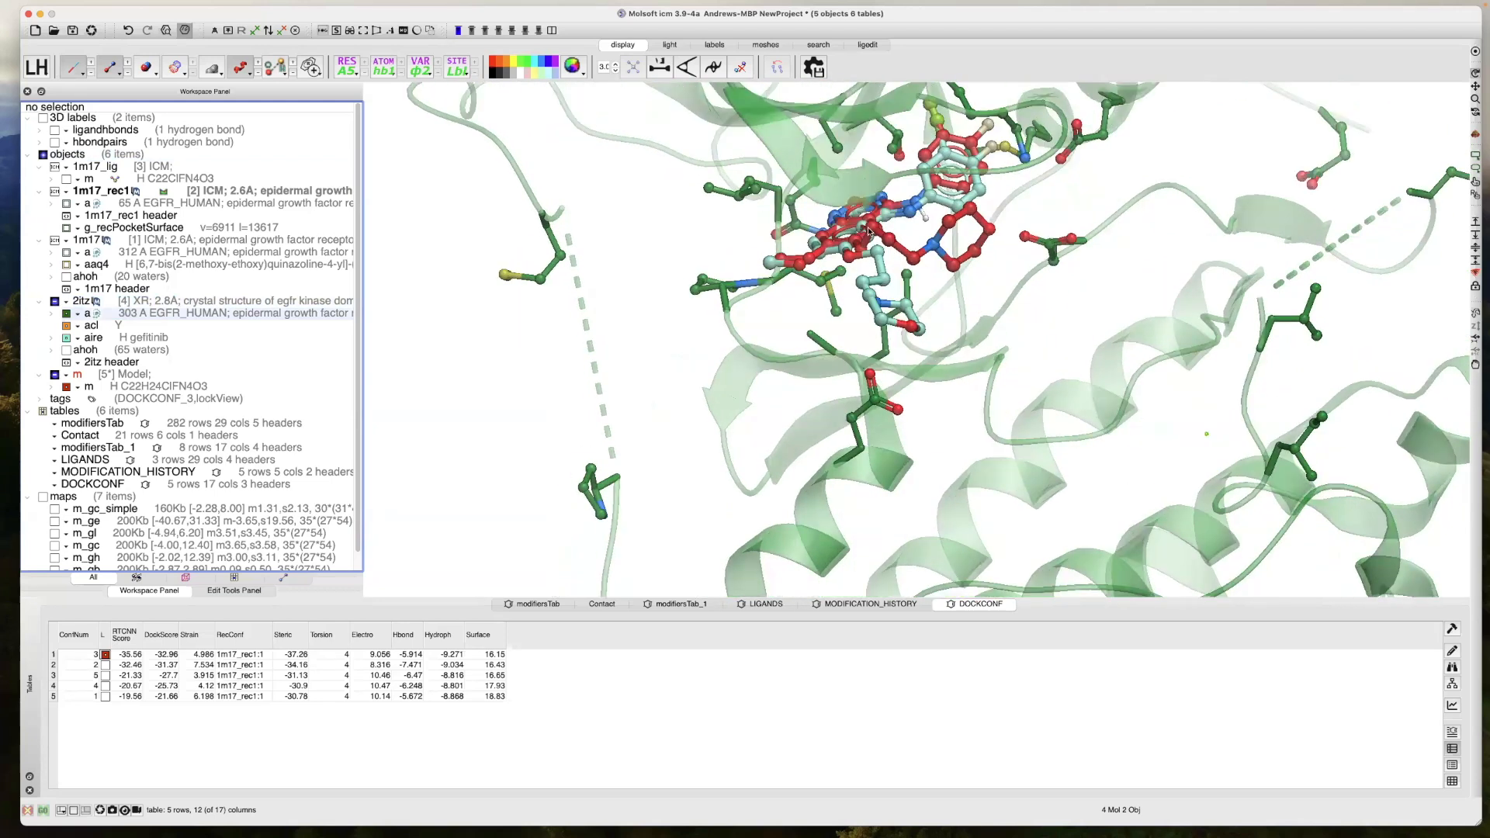
drag(707, 334, 752, 335)
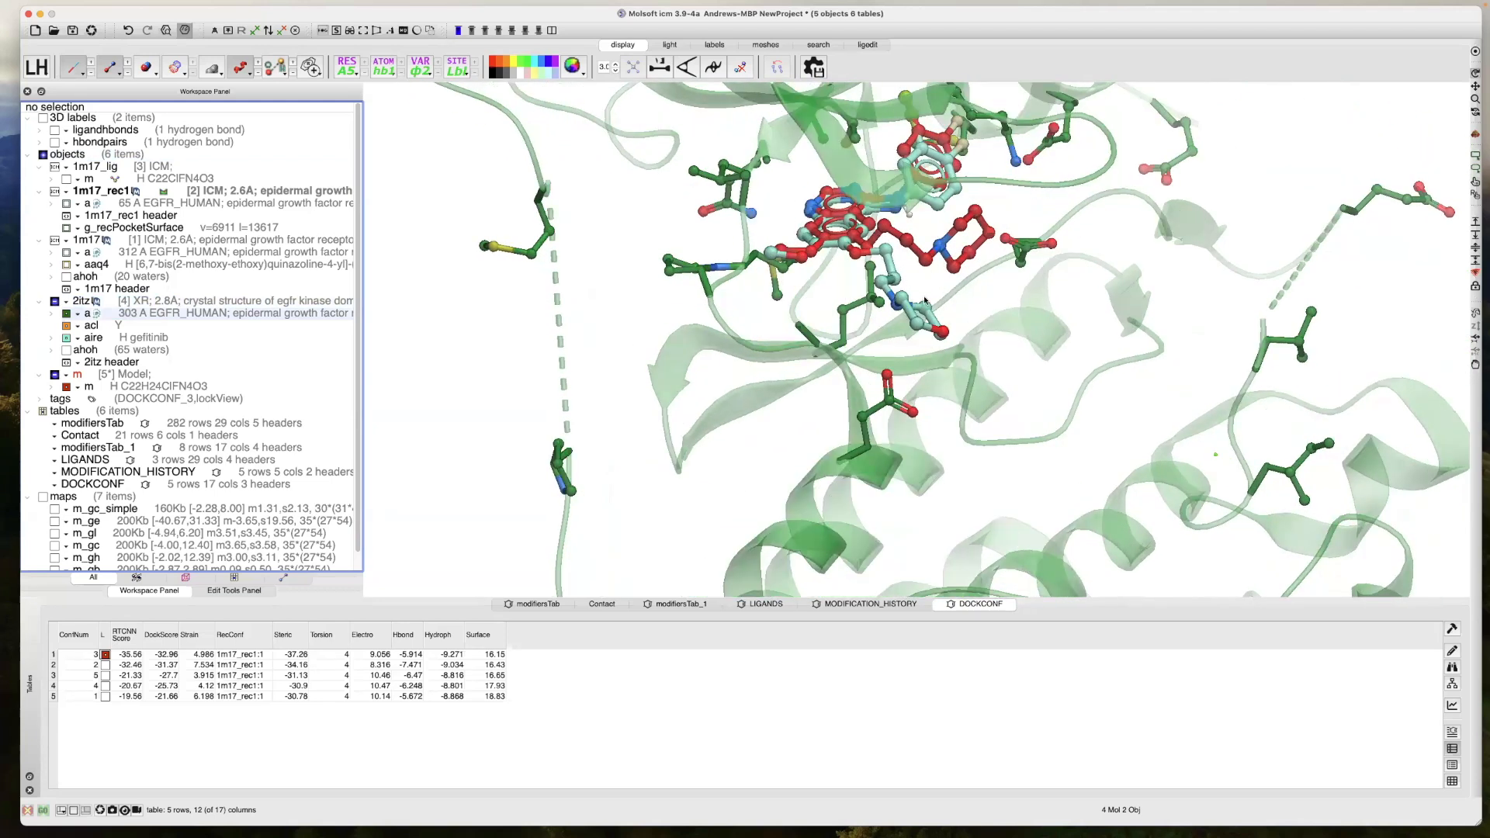
Display the 1m17 protein chain again and overlay docked conformations 2, 5, 4 and 1 for comparison
click(68, 253)
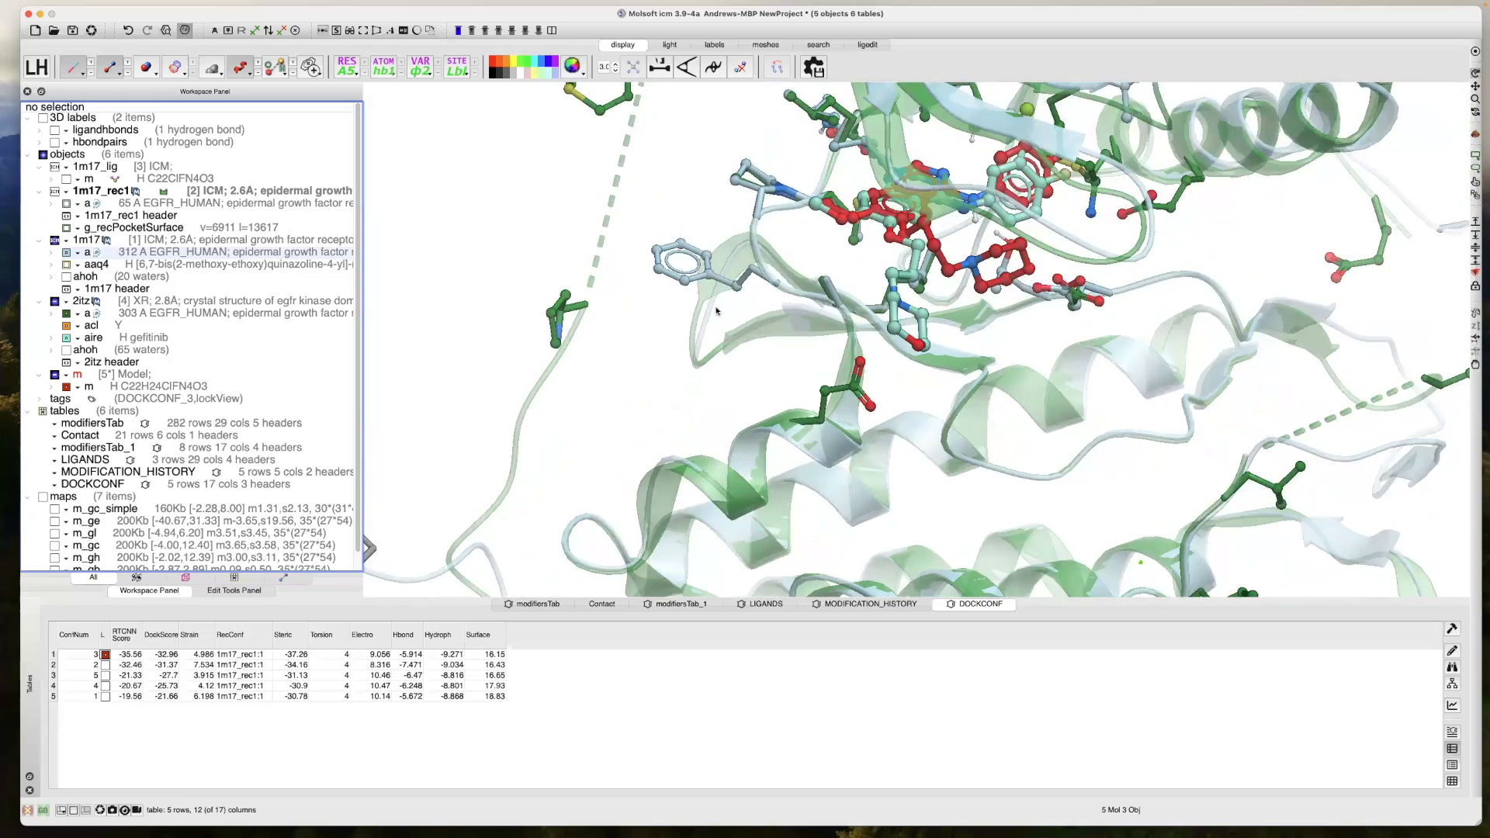
click(105, 666)
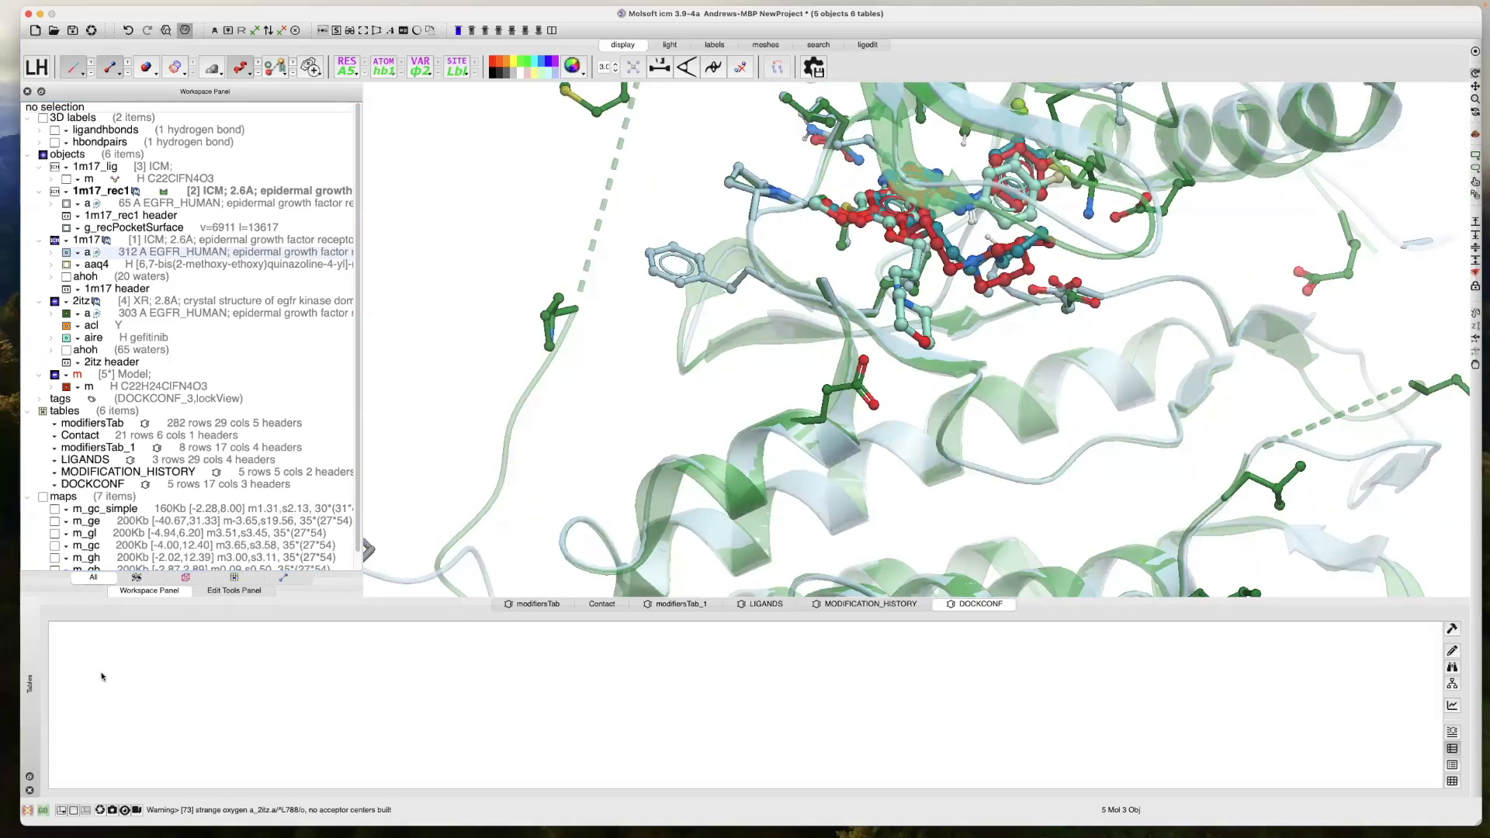
click(105, 676)
click(105, 686)
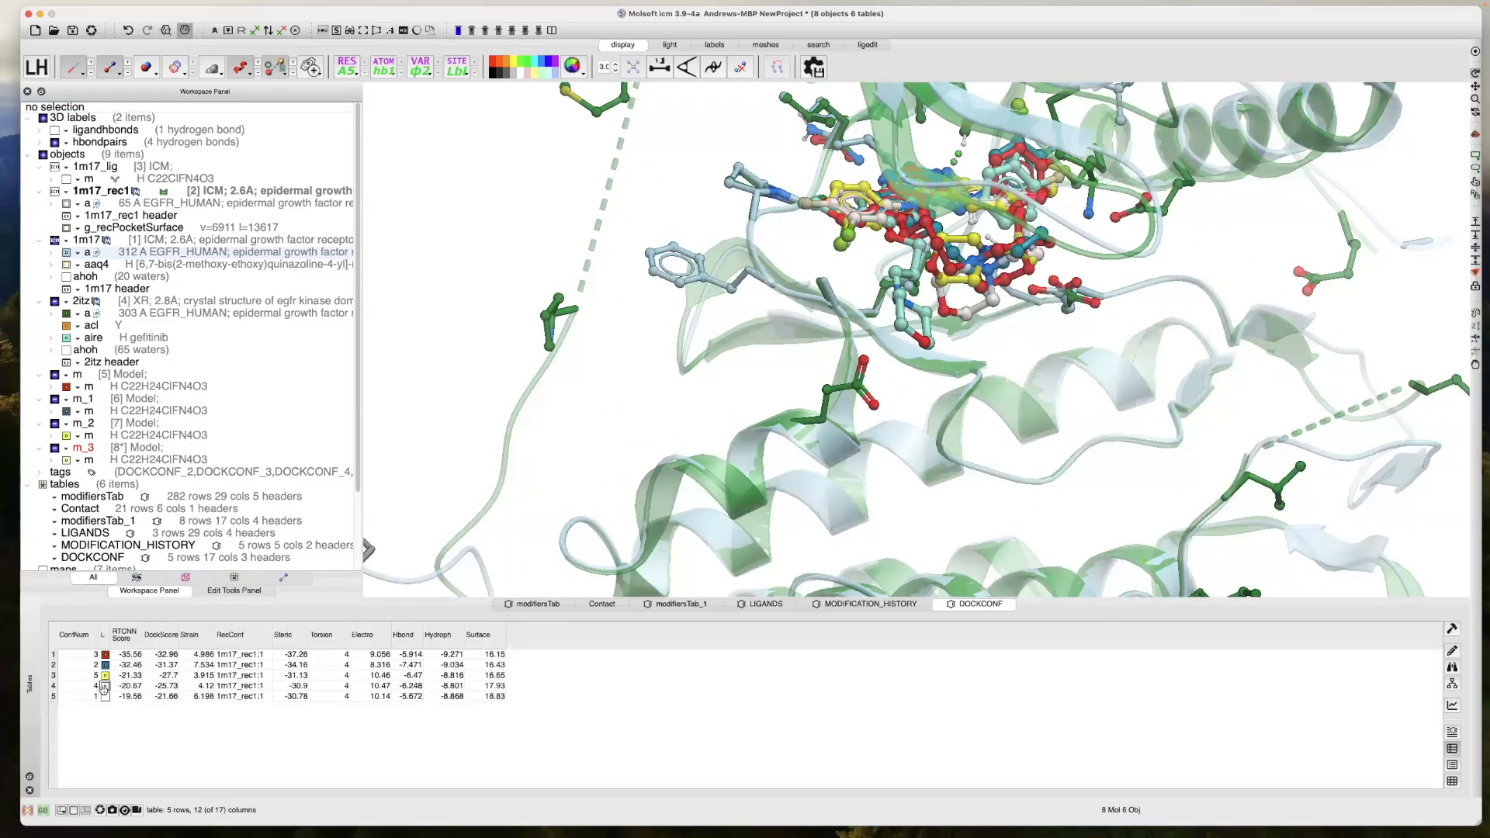
click(104, 696)
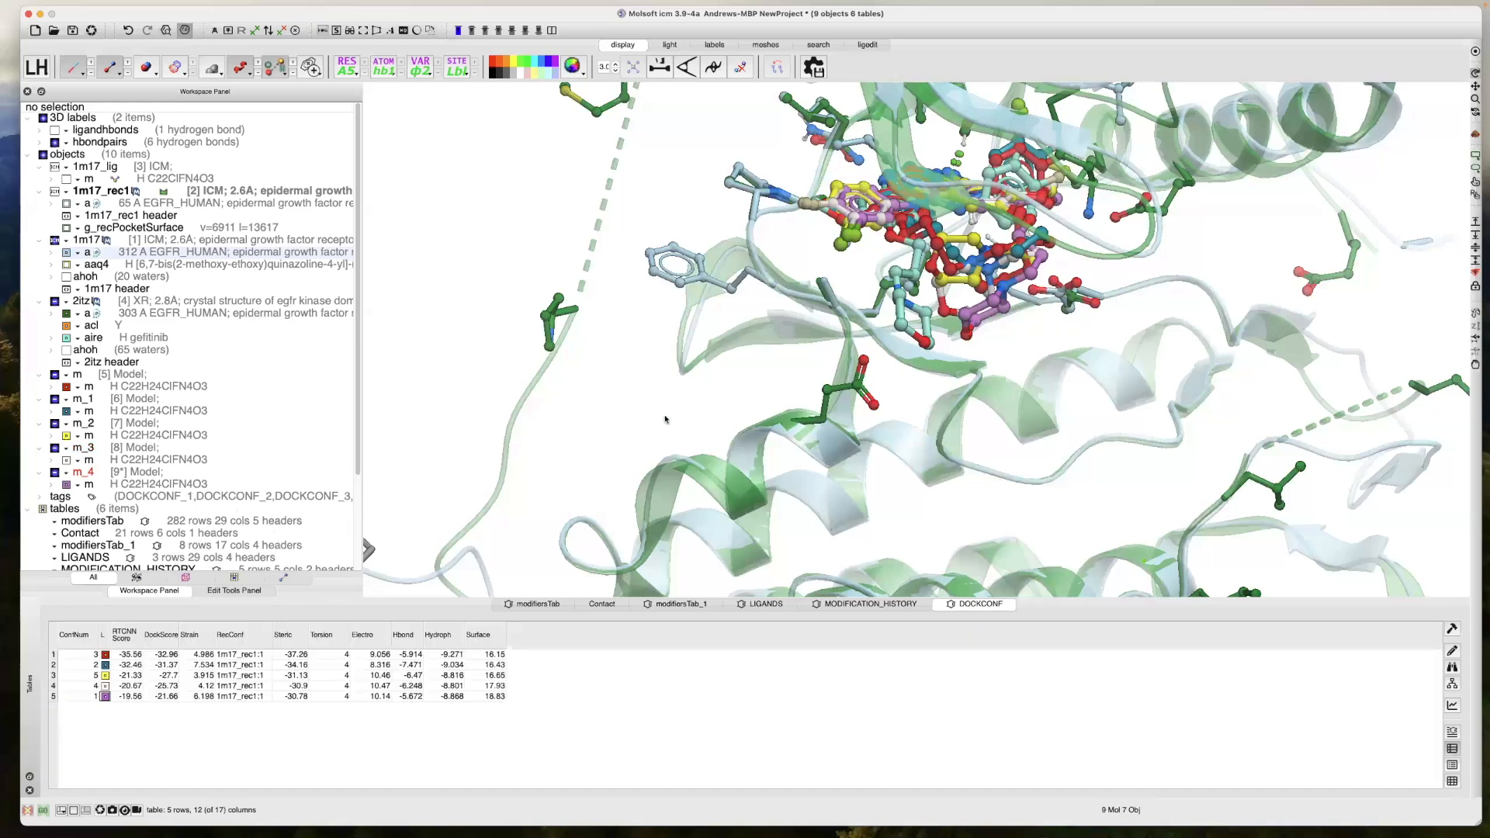
Hide all five docked conformations, leaving the superimposed 1m17 and 2itz structures on display
click(106, 655)
click(105, 665)
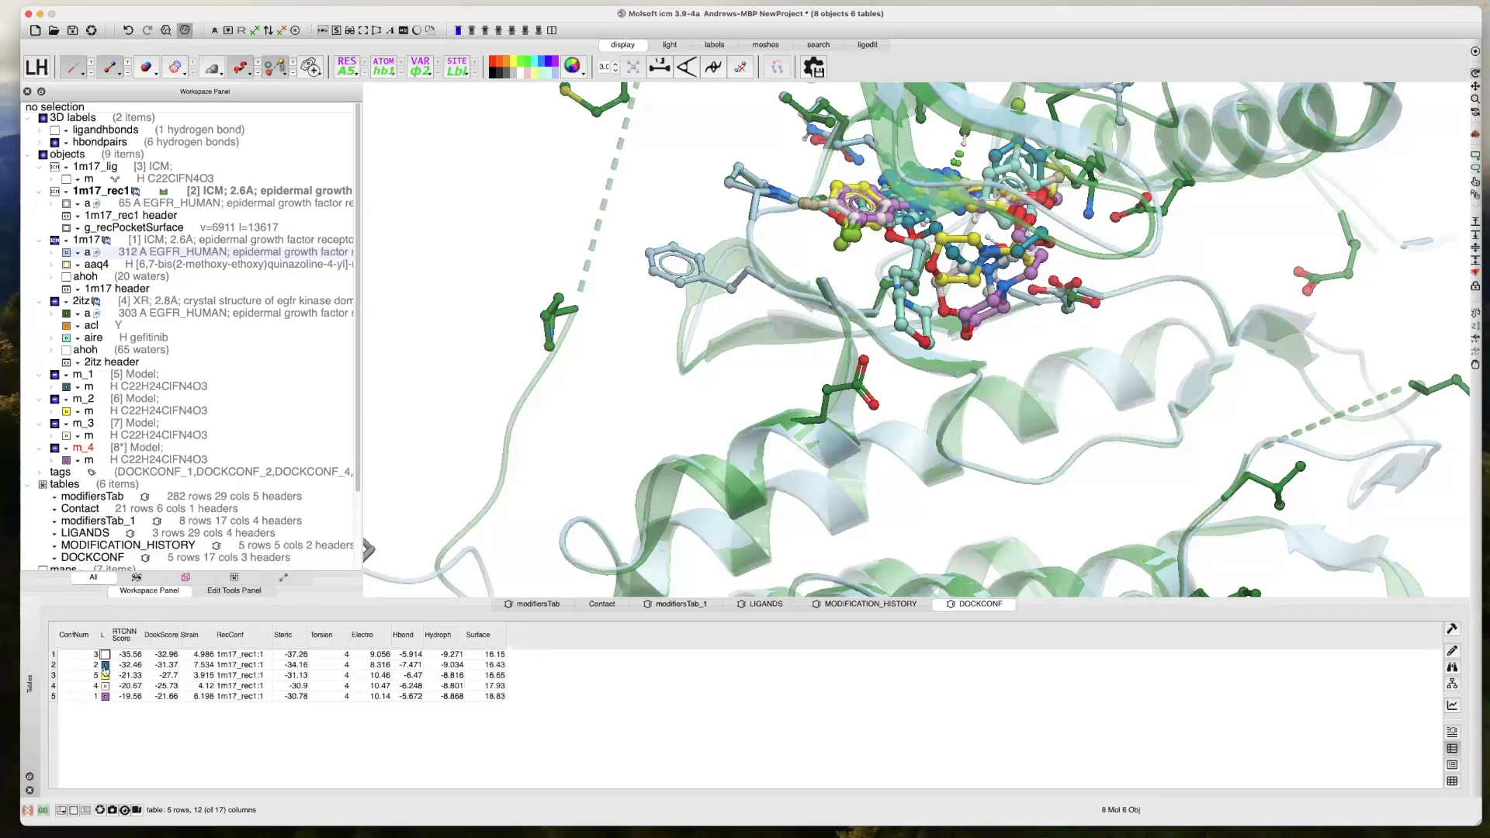
click(105, 676)
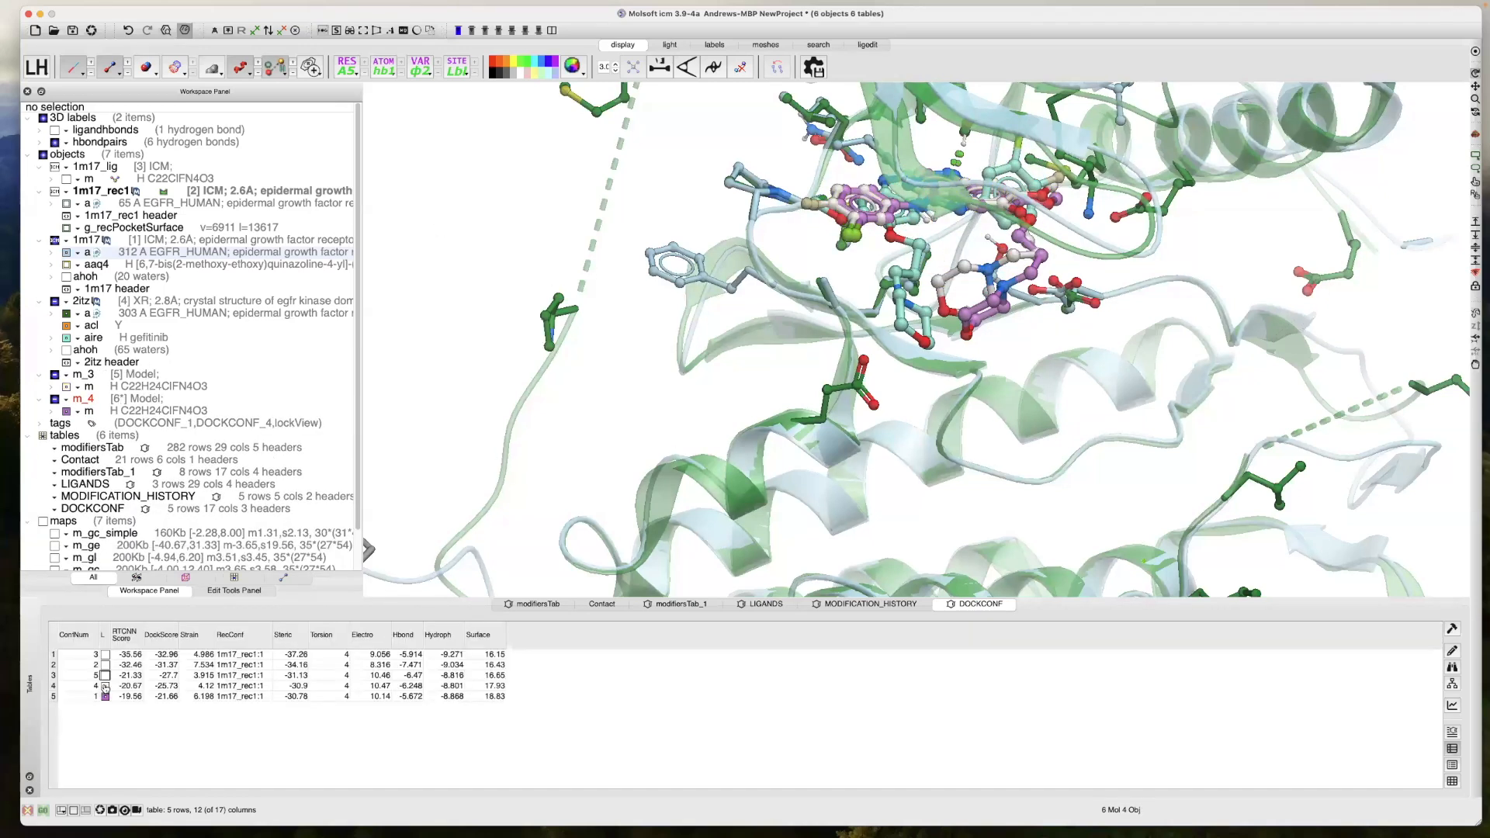
click(104, 687)
click(105, 697)
drag(654, 375, 477, 281)
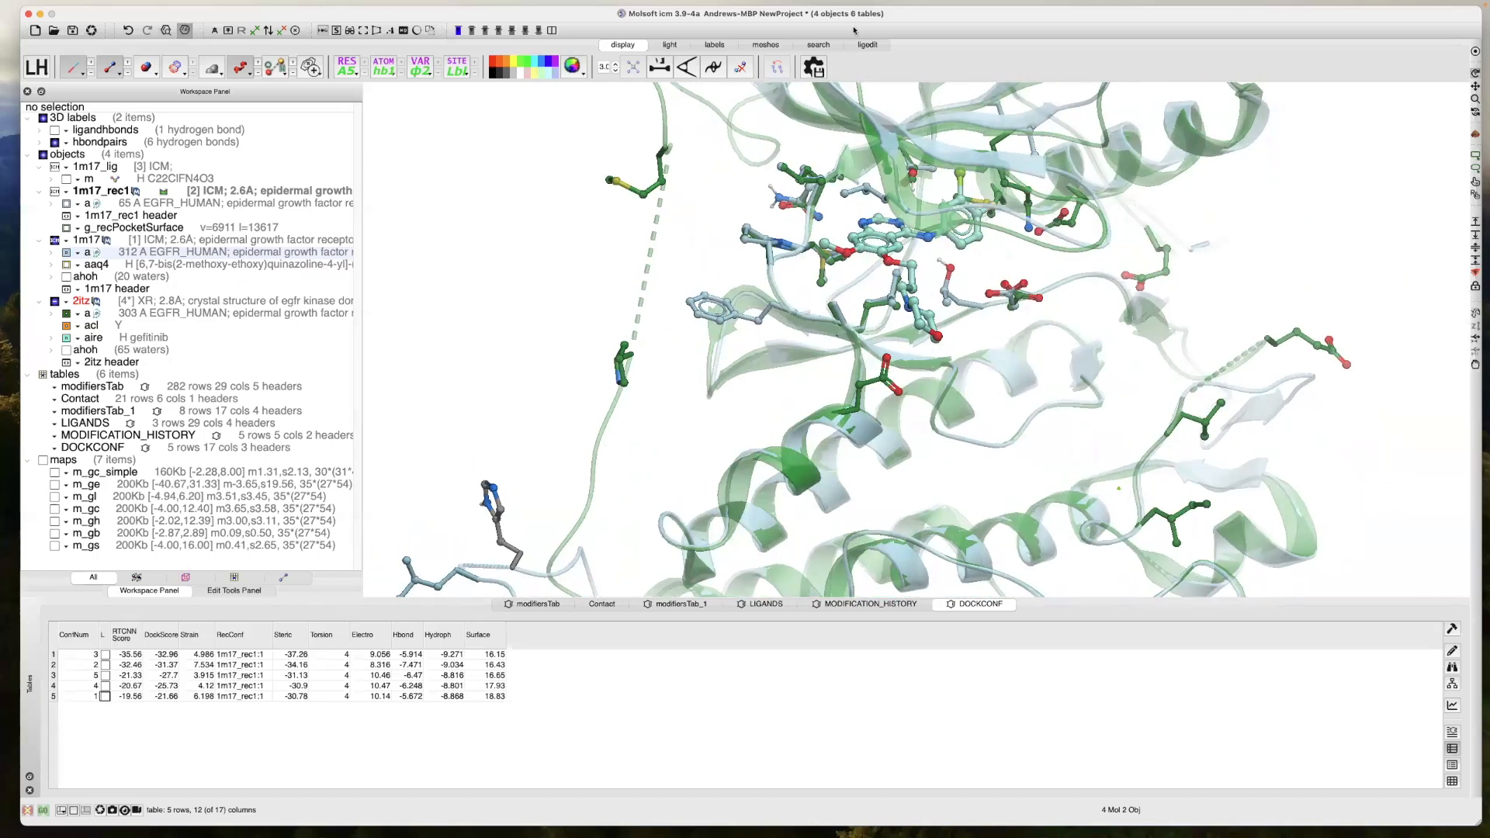
Turn the ligand editor's Pretty View off and on again to redisplay the docked ligand with its labelled pocket residues
click(871, 46)
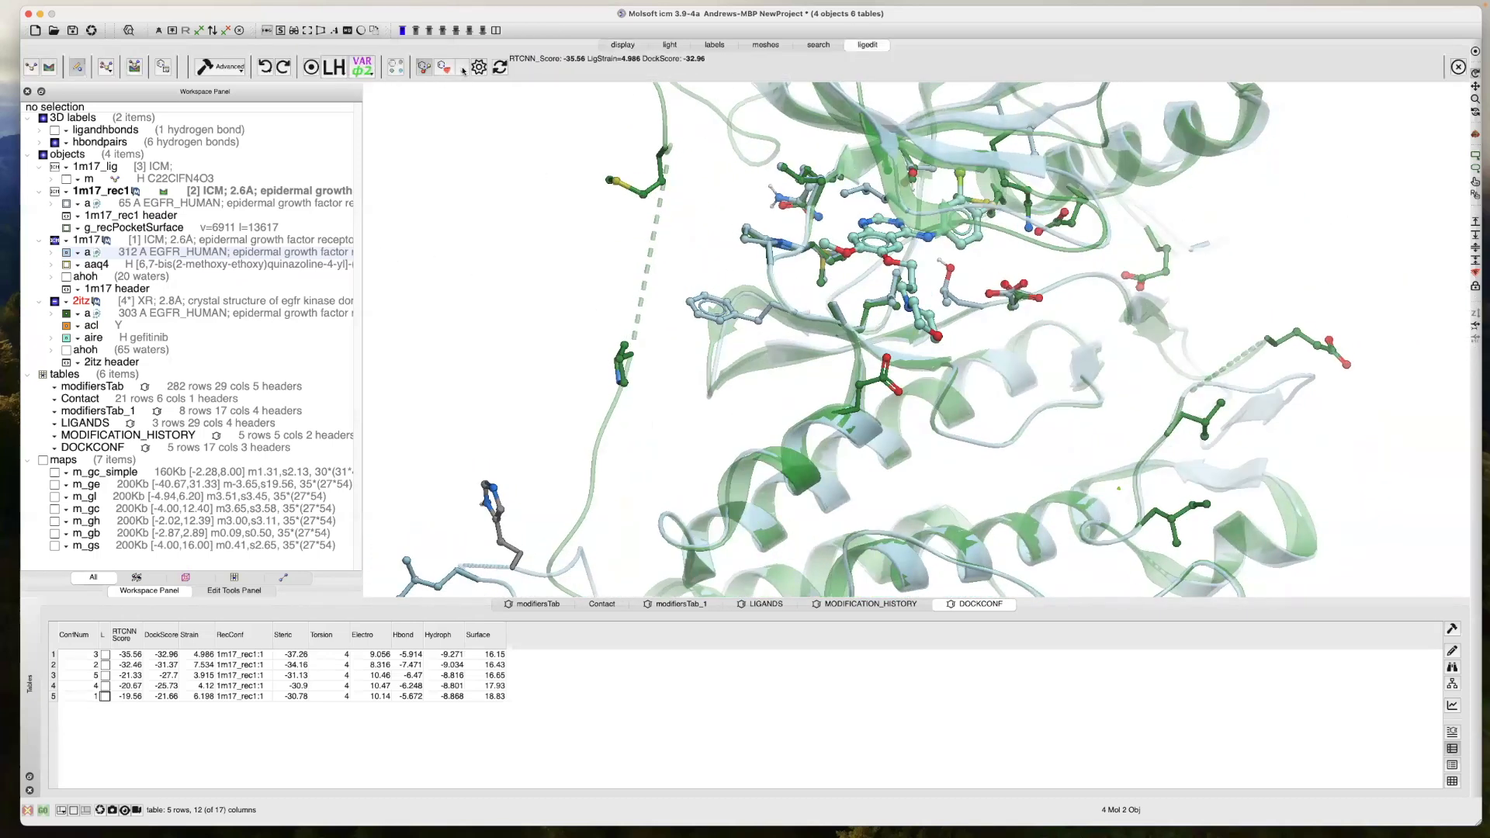
click(463, 71)
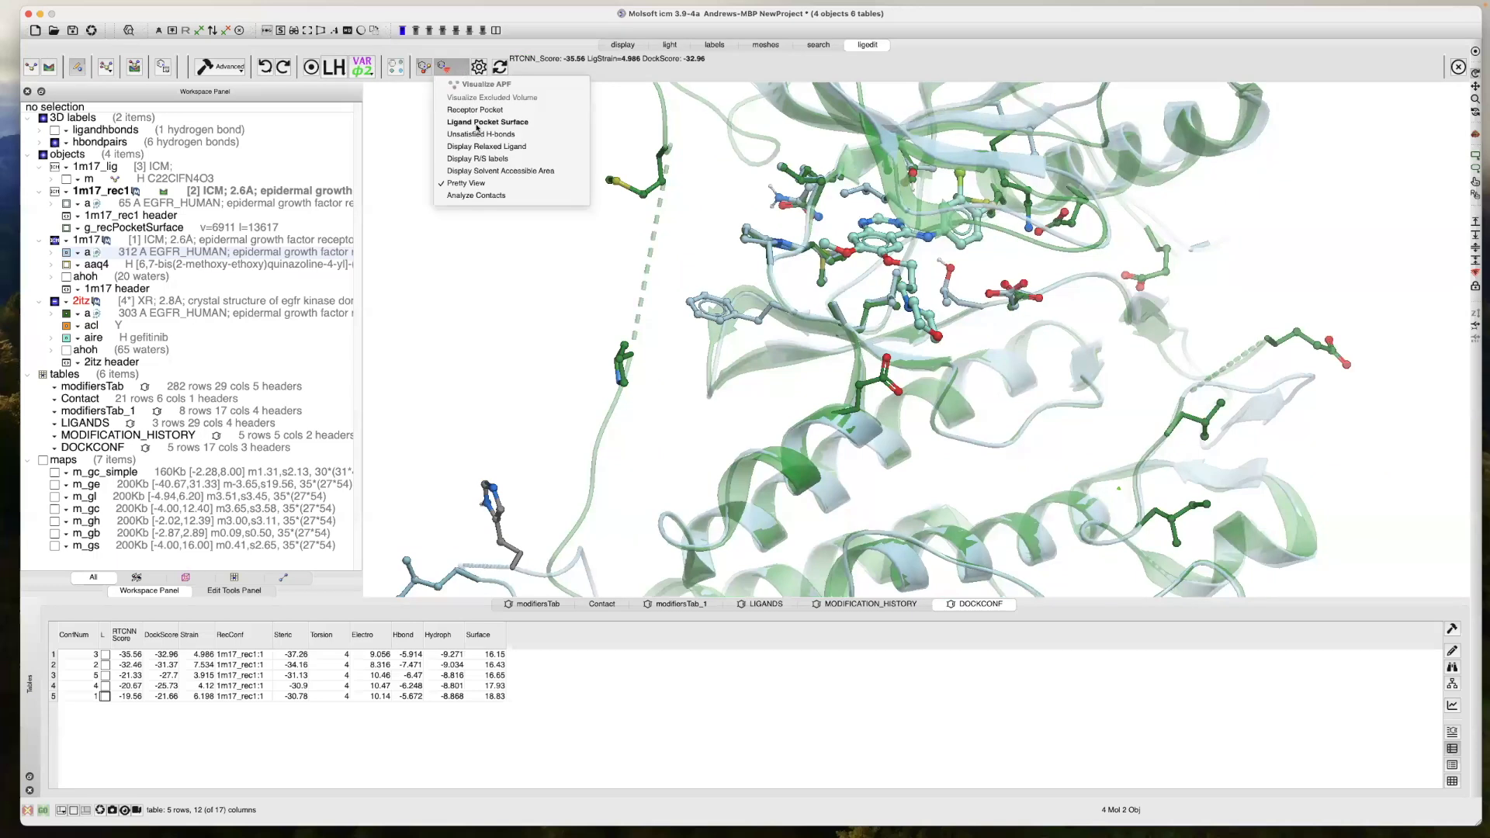
click(475, 186)
click(464, 68)
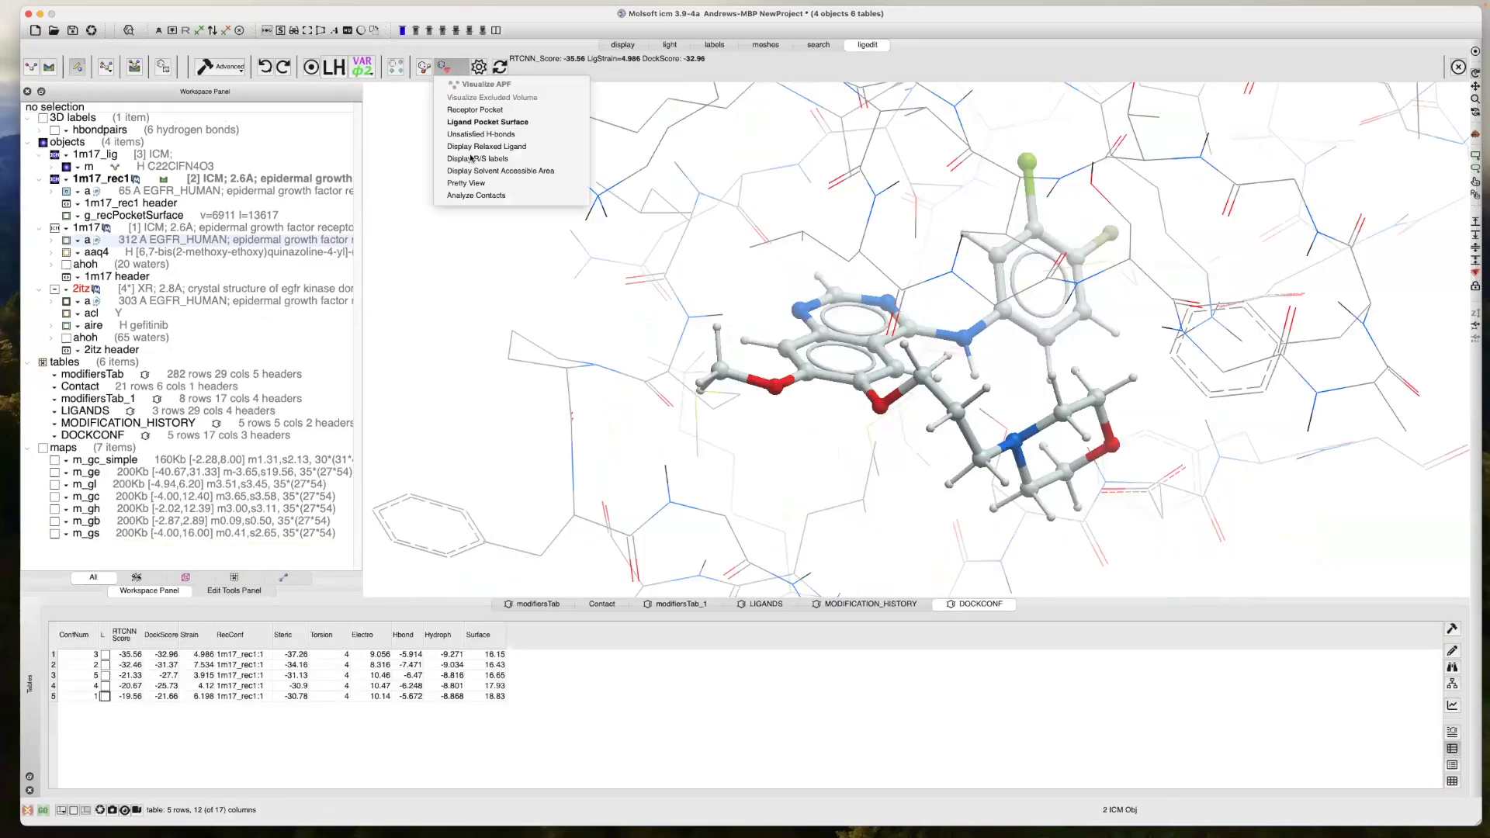
click(472, 184)
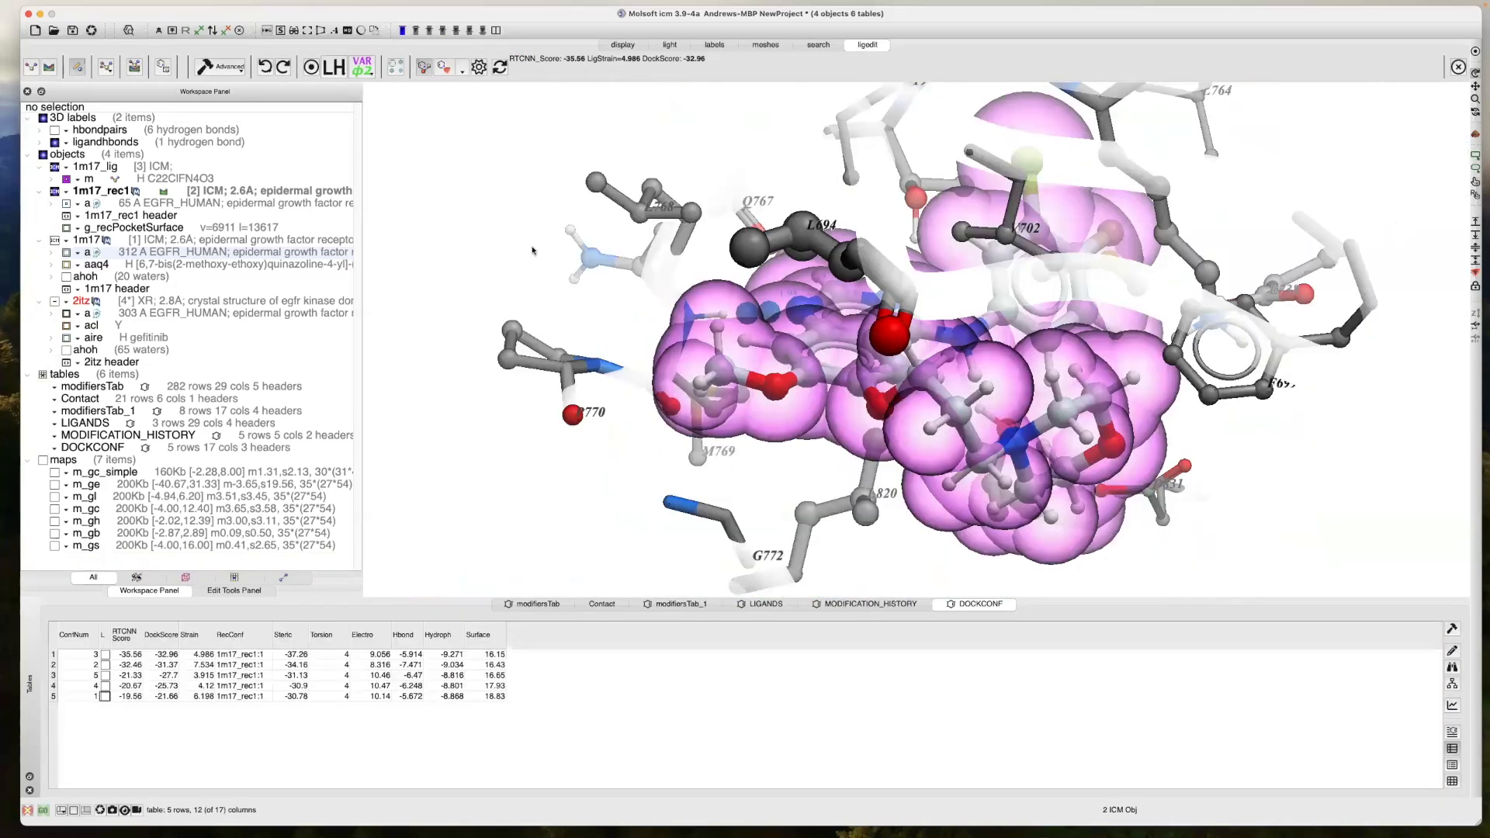
Adjust the ribbon transparency in the light settings and inspect the ligand within the pocket
click(621, 45)
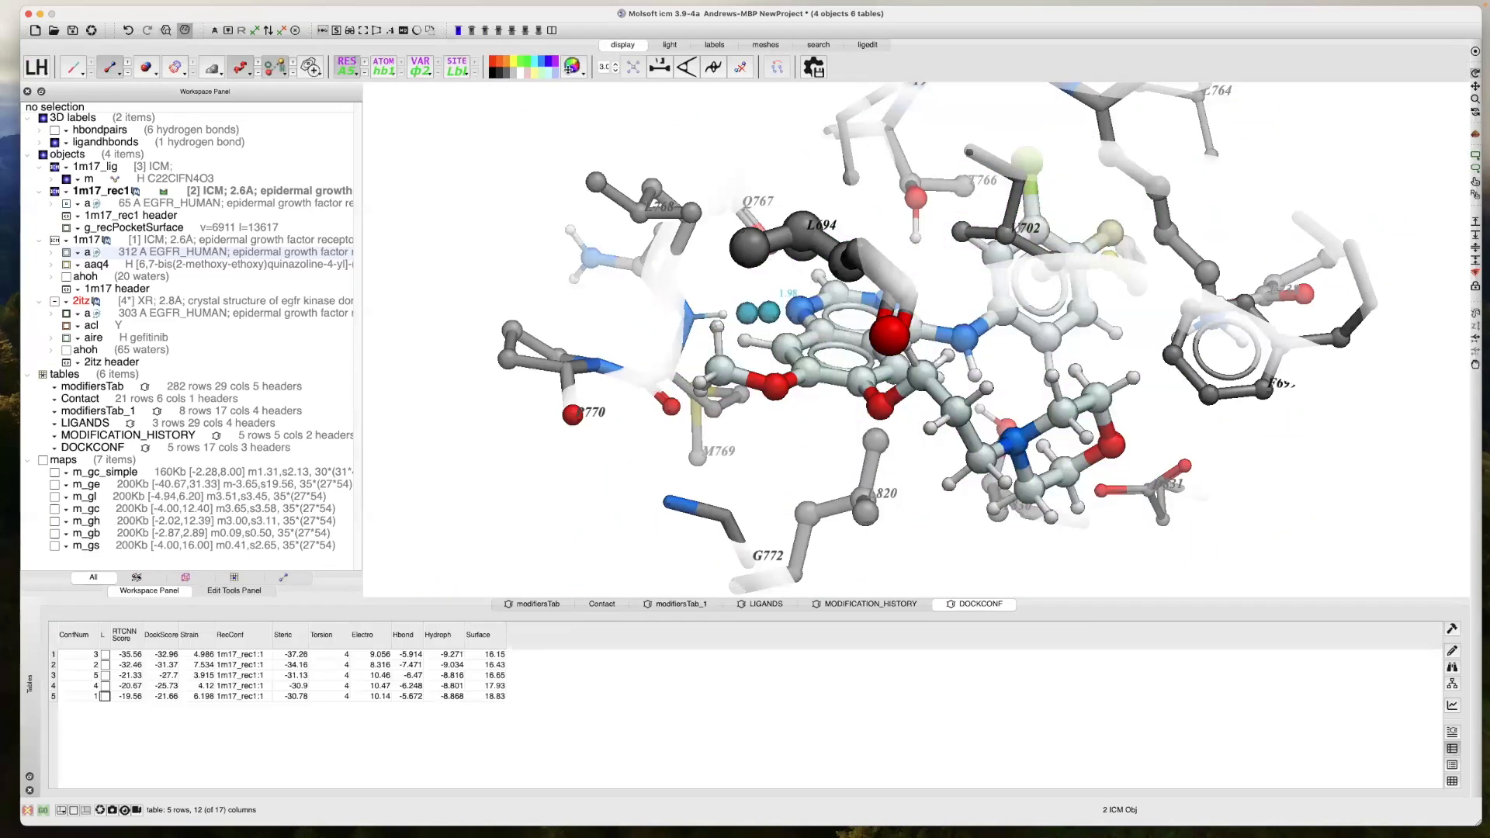
click(670, 45)
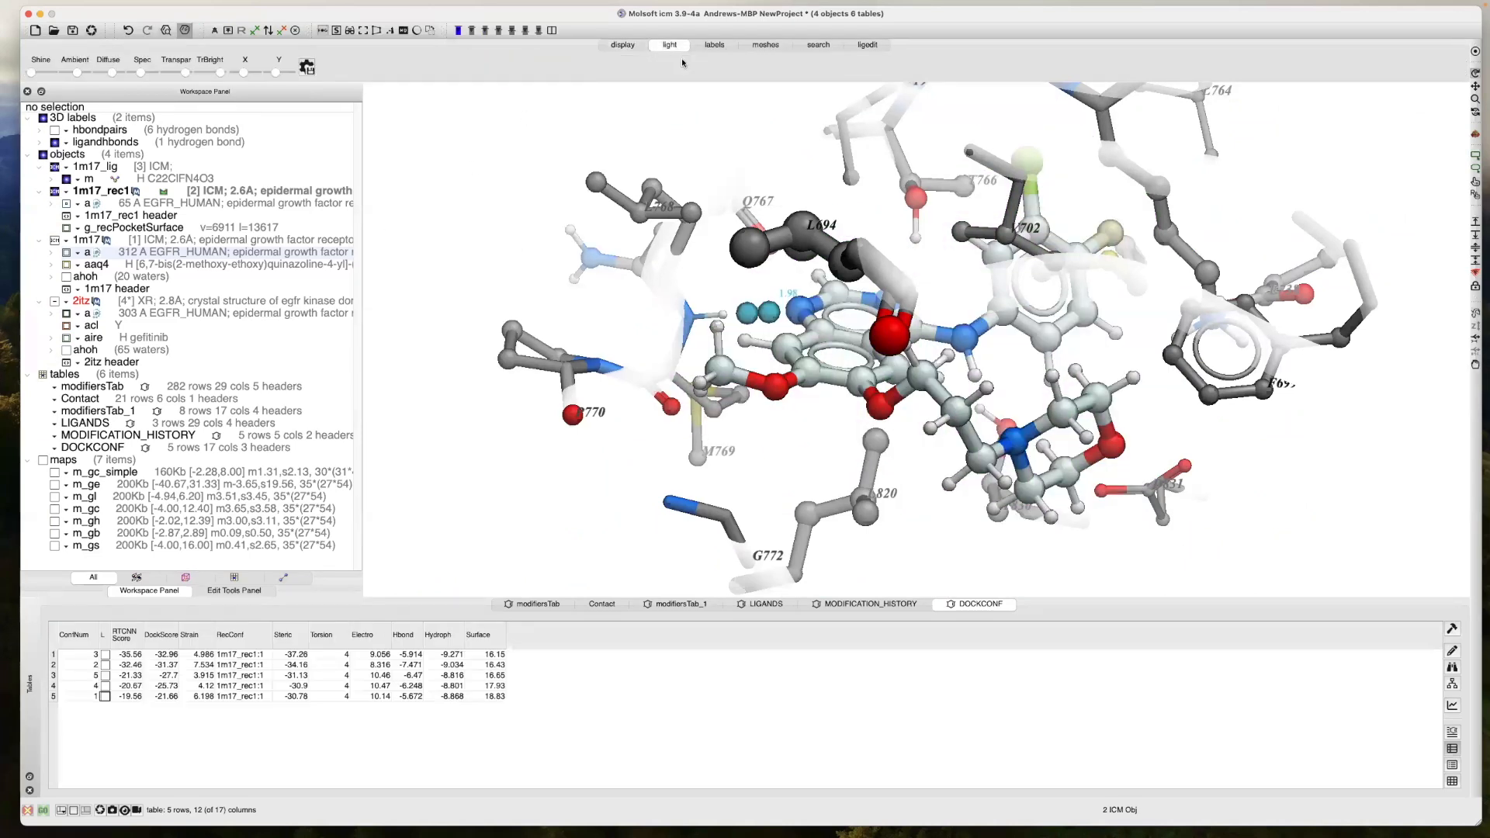
drag(185, 74, 177, 73)
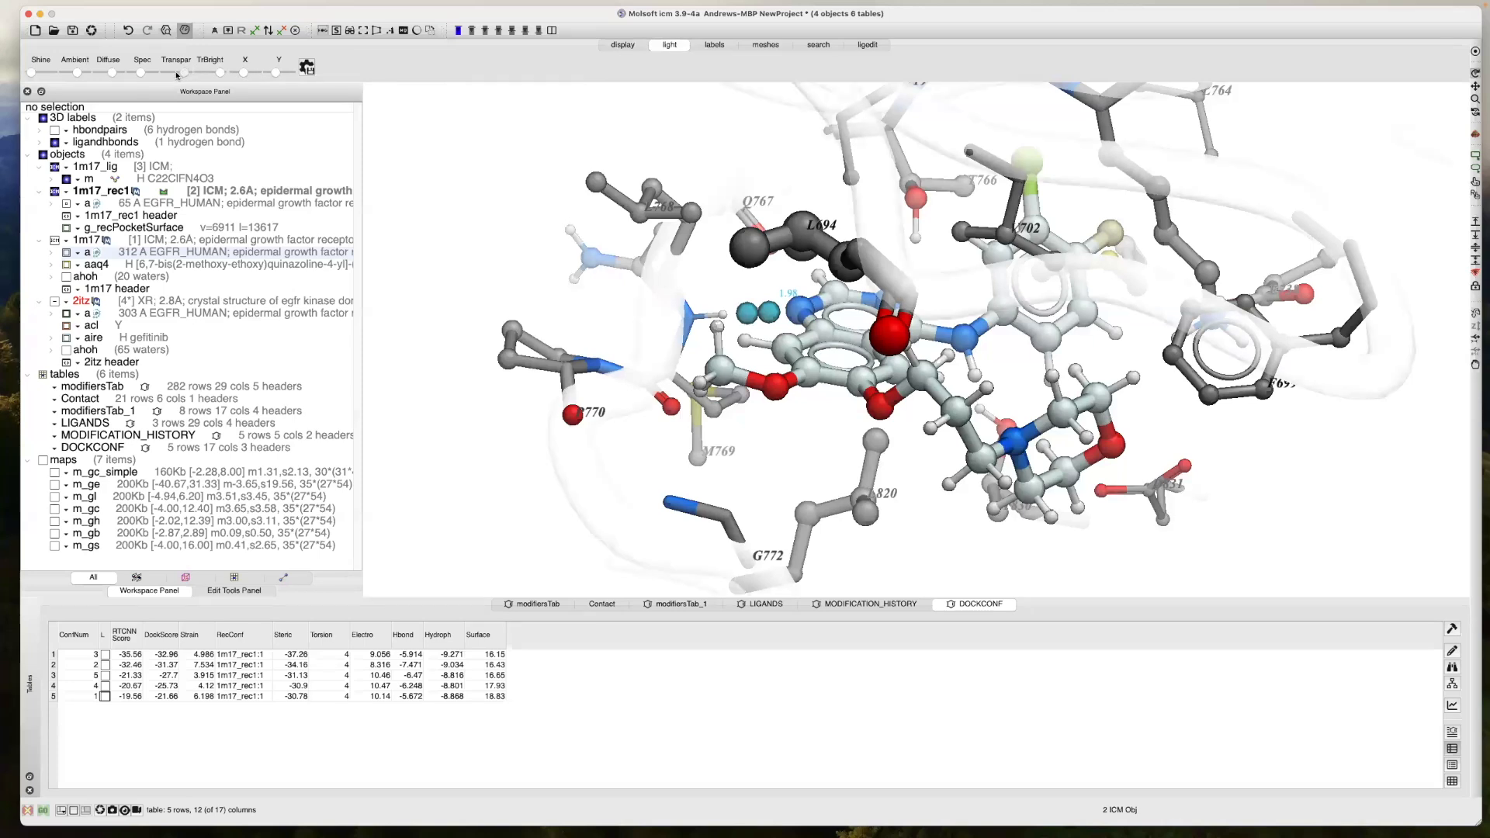
scroll(439, 229, up, 2)
scroll(439, 230, up, 3)
scroll(439, 229, down, 5)
drag(440, 231, 503, 291)
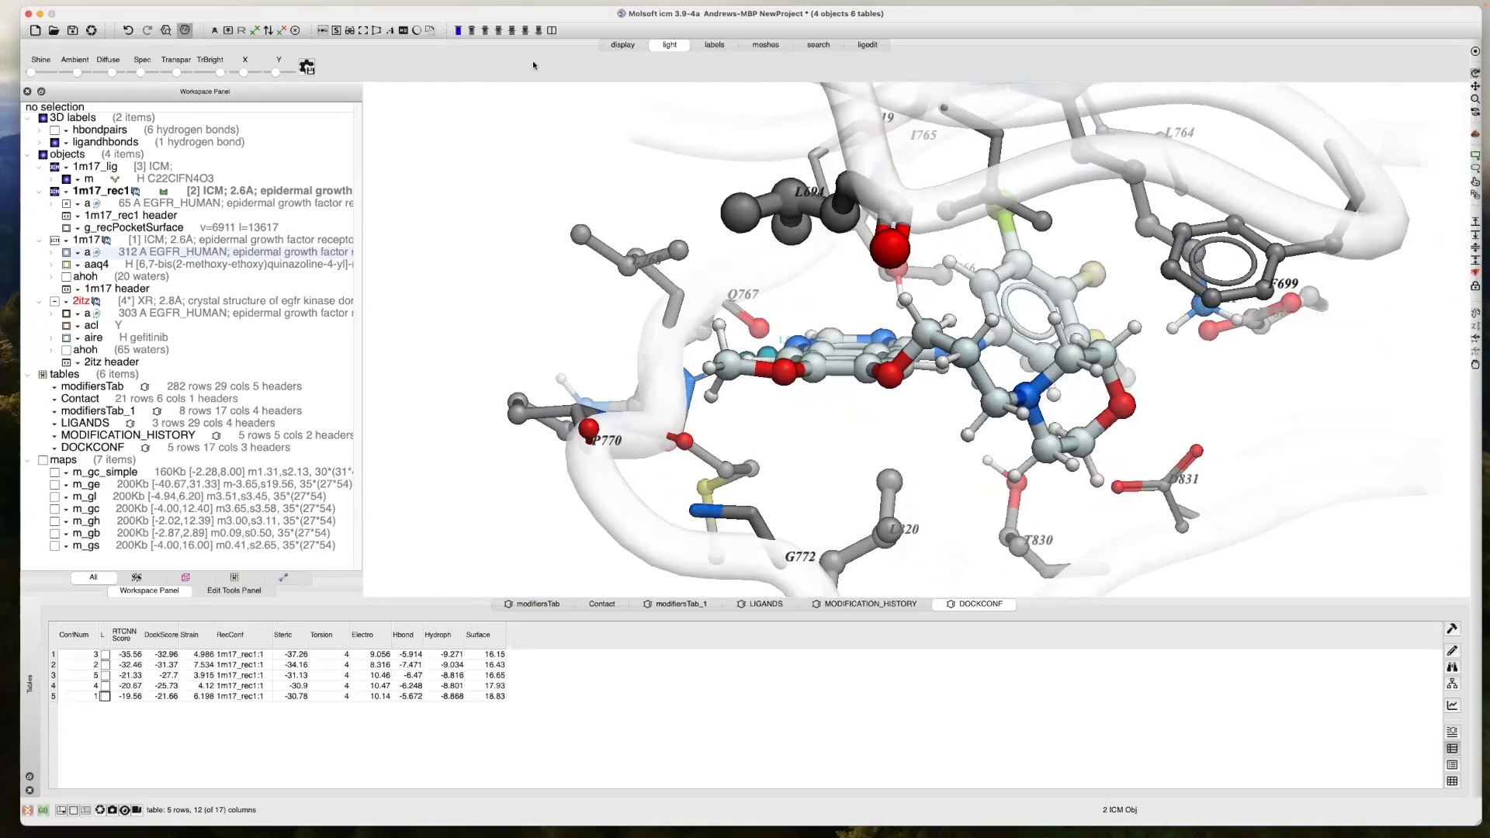
Review the ligand editing history and restore the ligand from the first entry of the MODIFICATION_HISTORY table
click(868, 46)
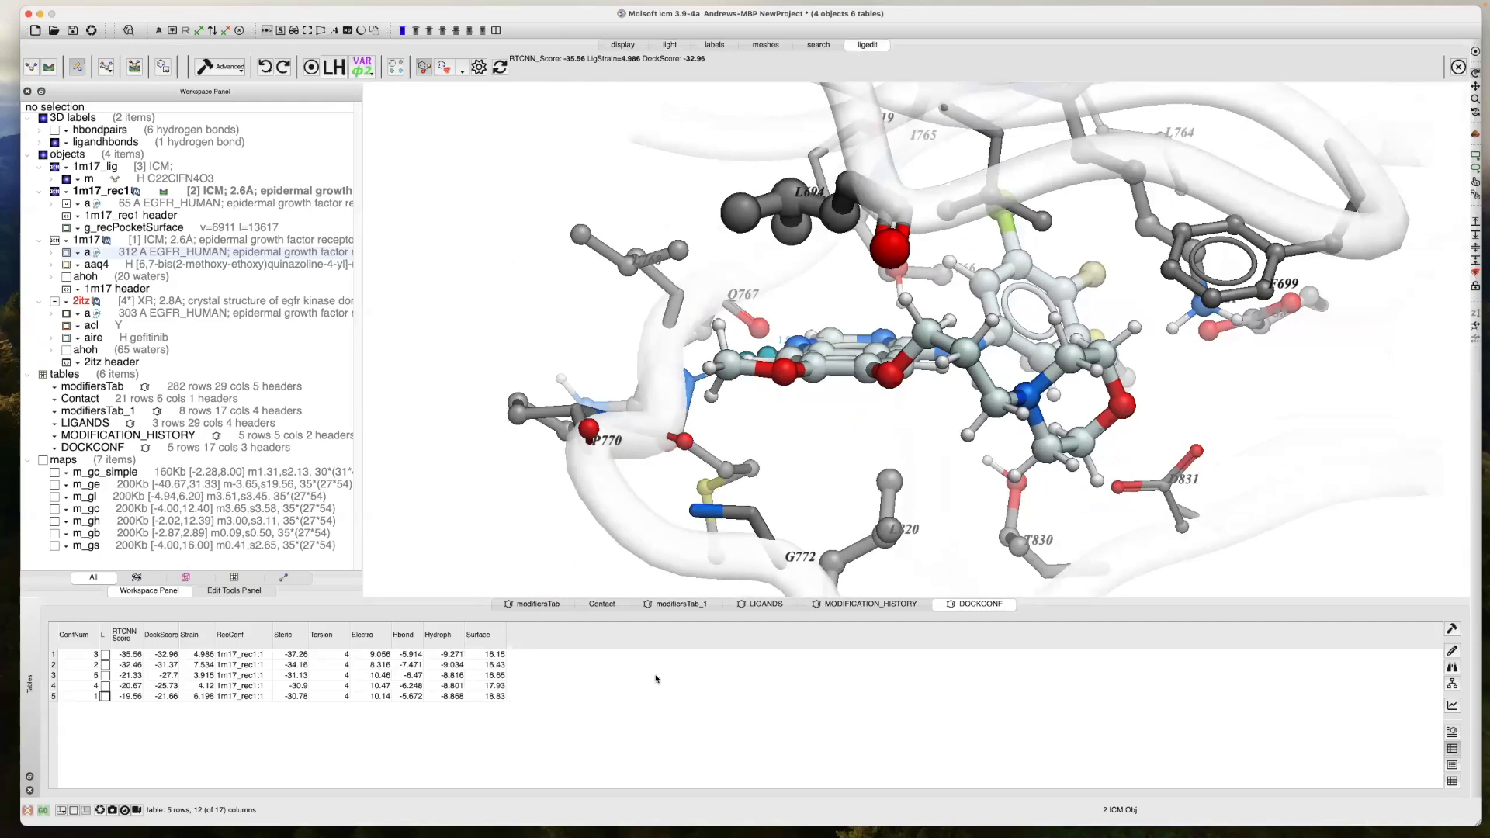
click(265, 70)
click(306, 100)
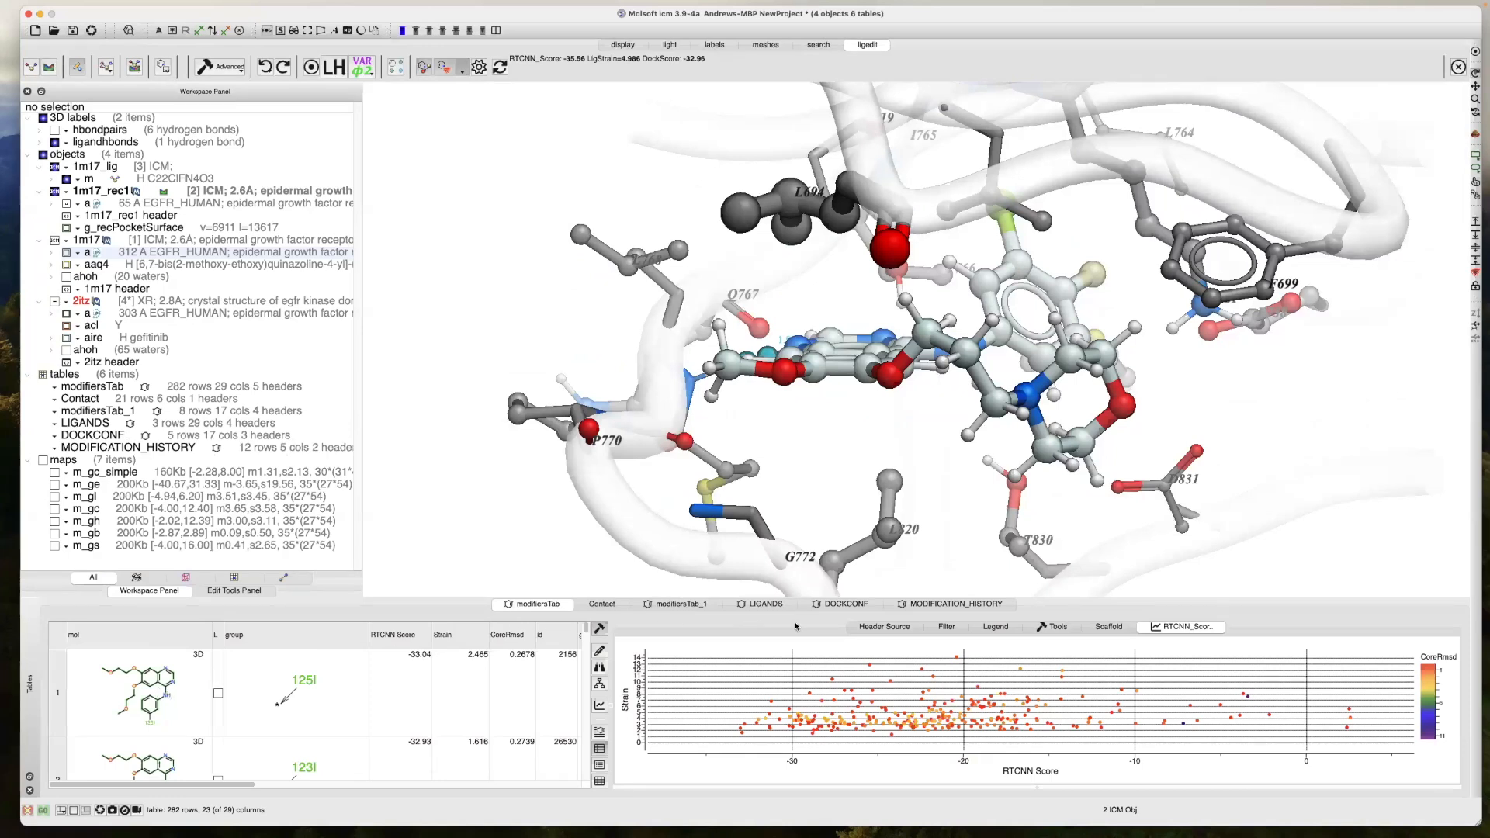
click(764, 604)
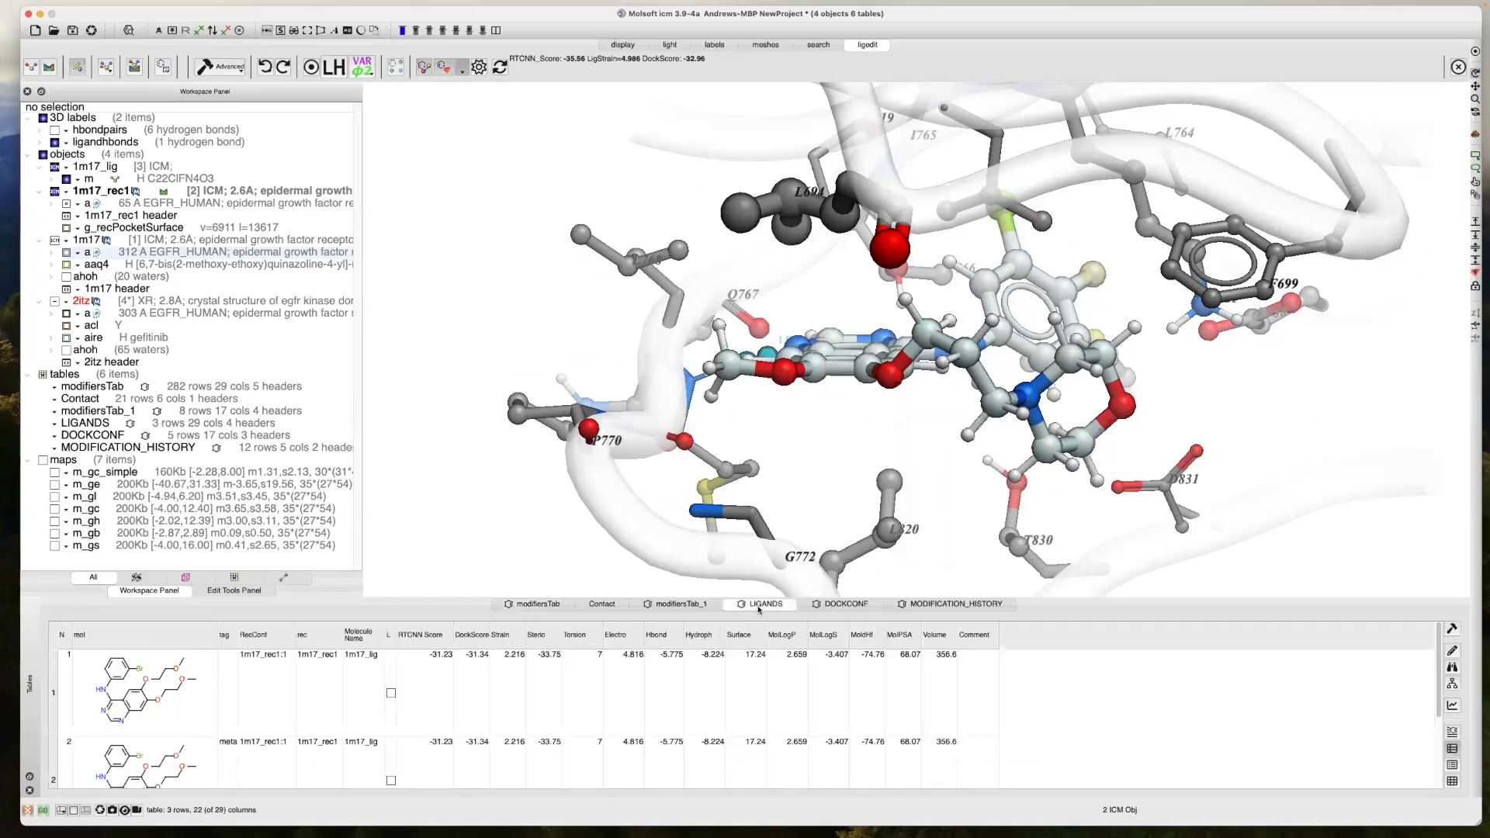
click(982, 606)
click(212, 679)
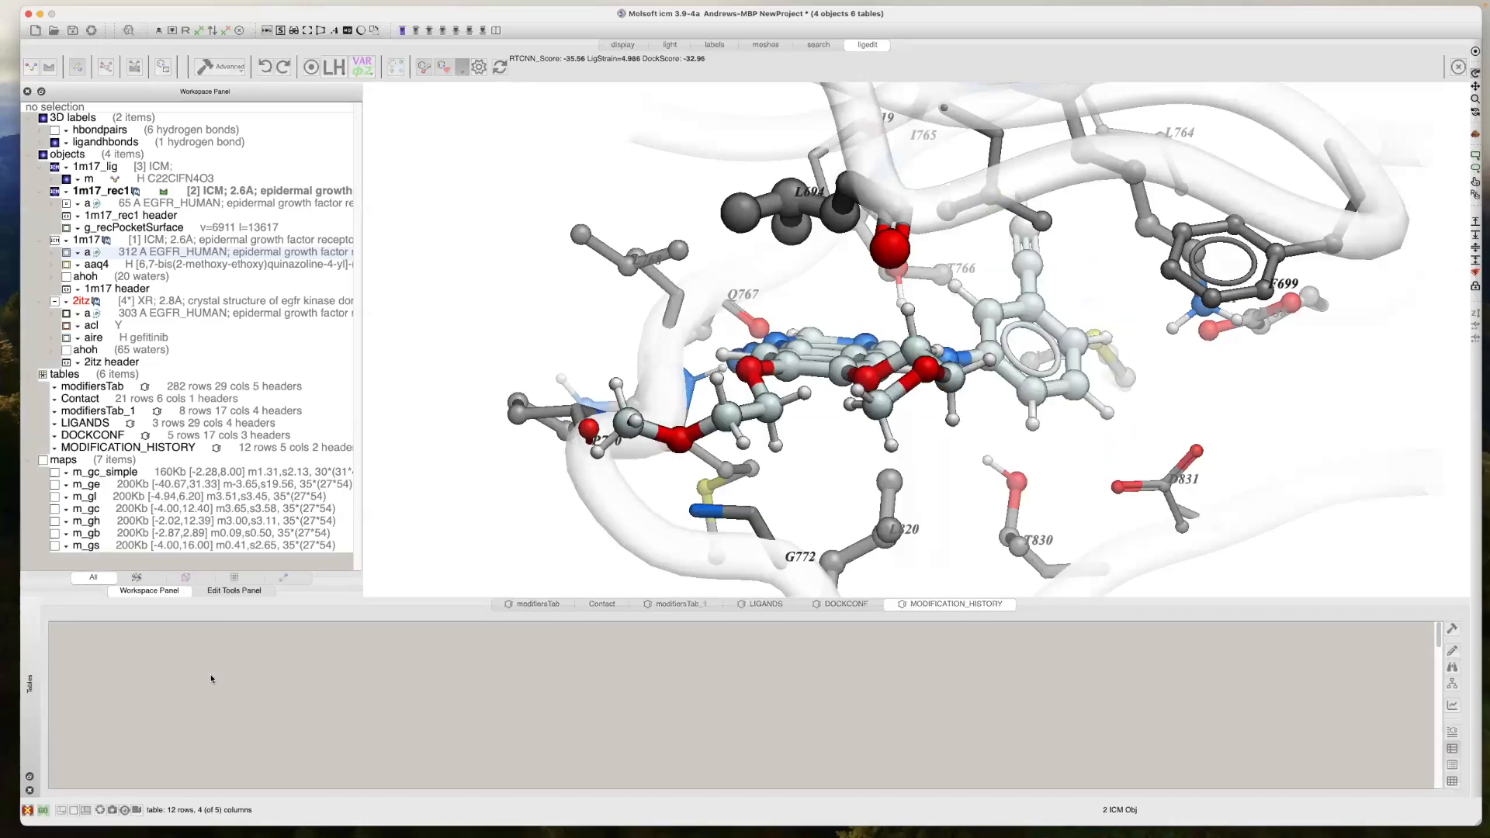
mouse_move(530, 495)
mouse_down()
mouse_move(496, 521)
mouse_move(474, 497)
mouse_move(577, 502)
mouse_move(520, 498)
mouse_move(532, 492)
mouse_up()
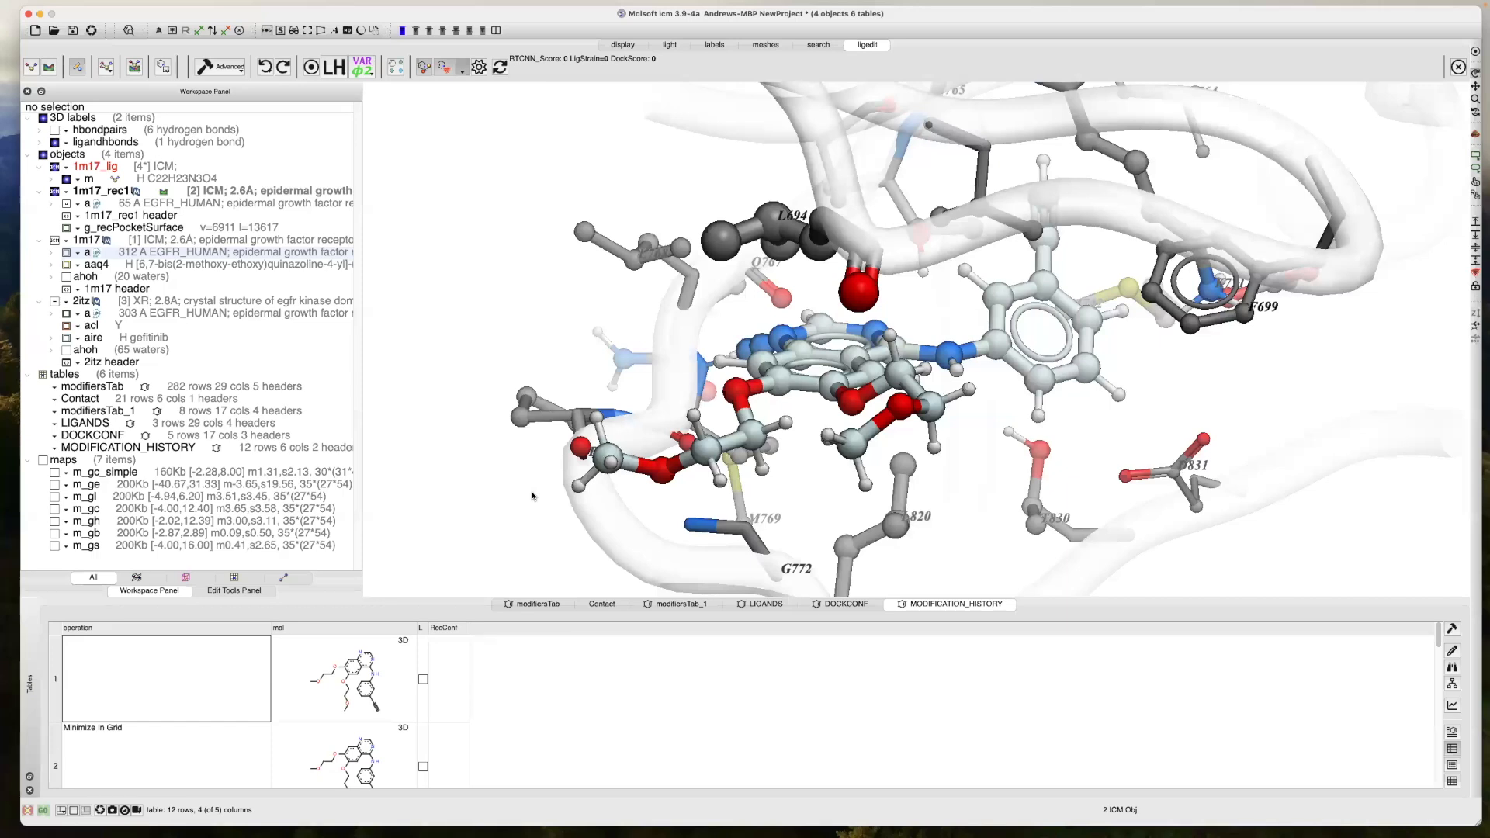
Load the list of mammalian targets with ChEMBL pKd data through MolScreen
mouse_move(373, 5)
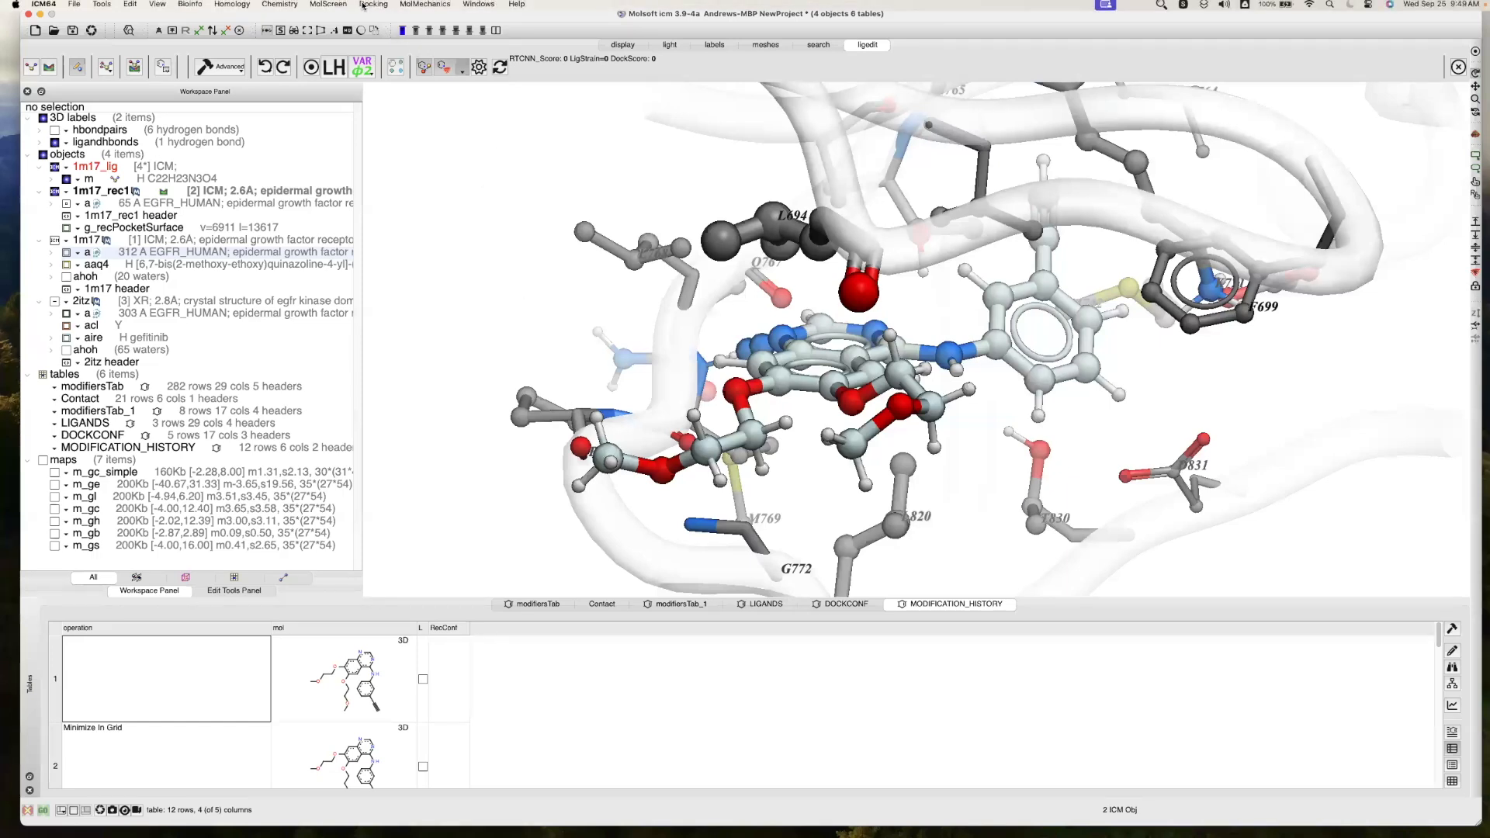
click(327, 8)
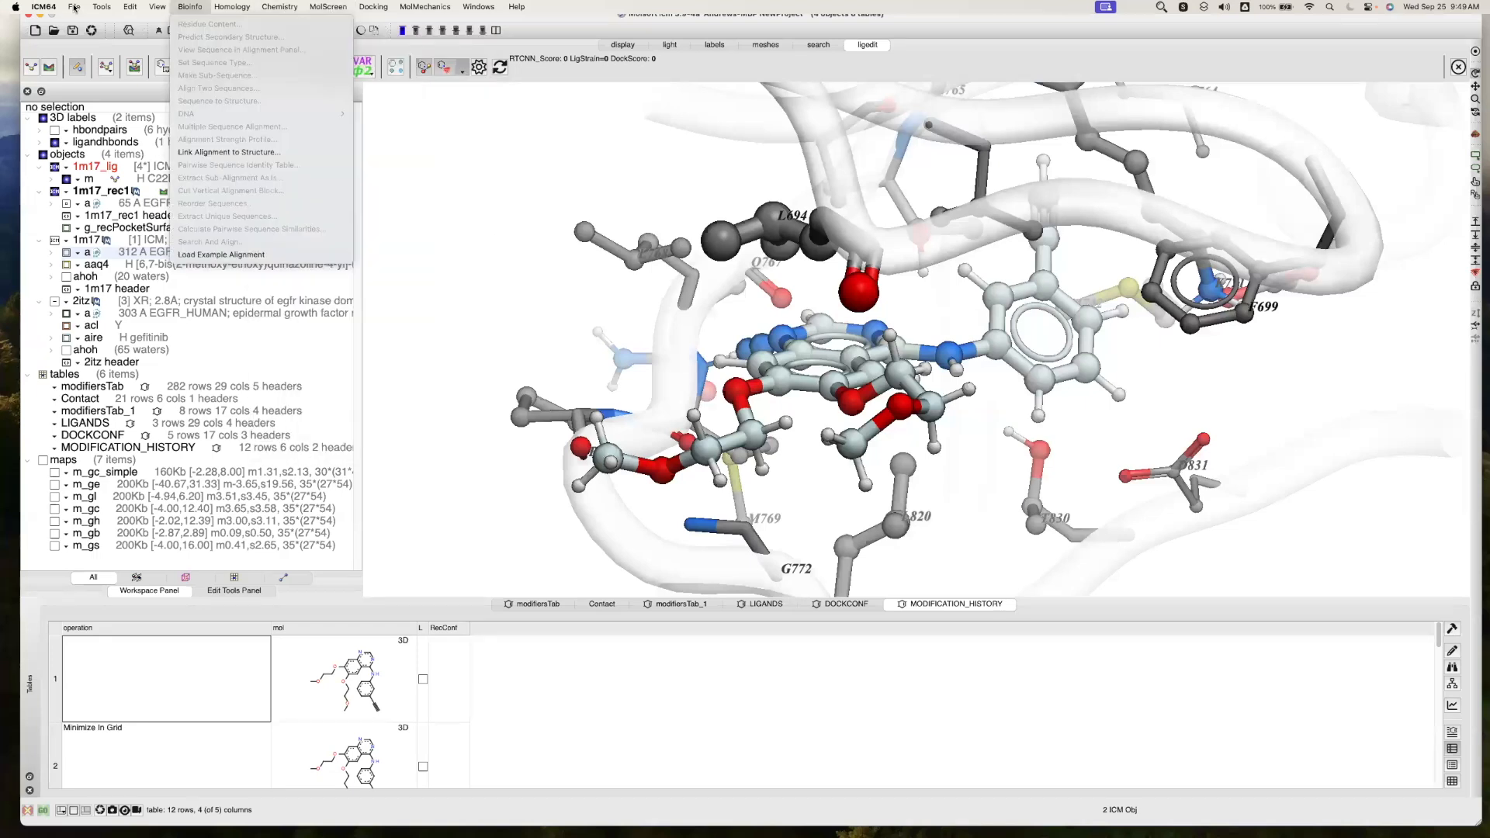
mouse_move(74, 6)
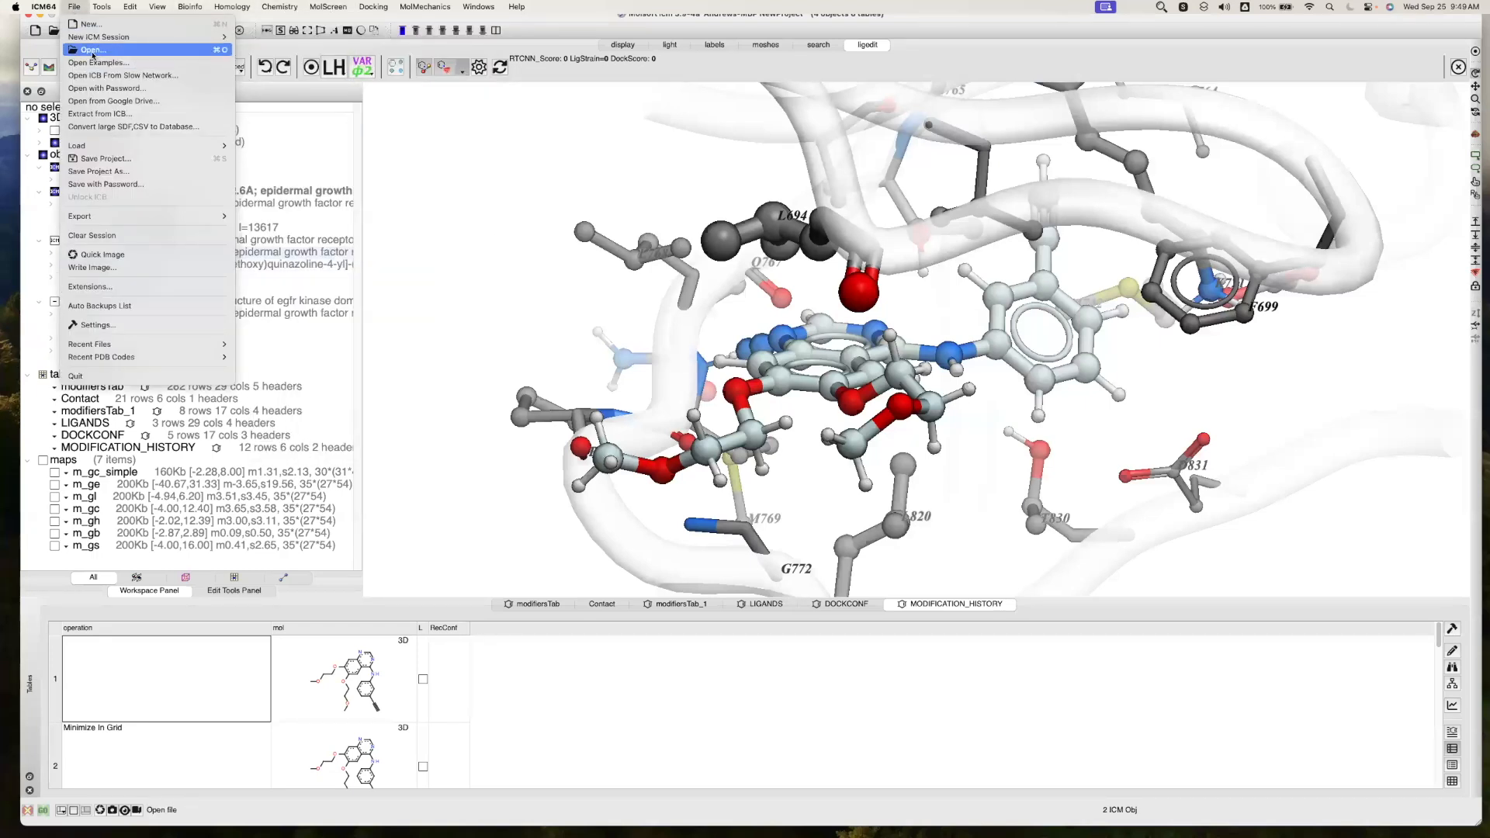
mouse_move(284, 10)
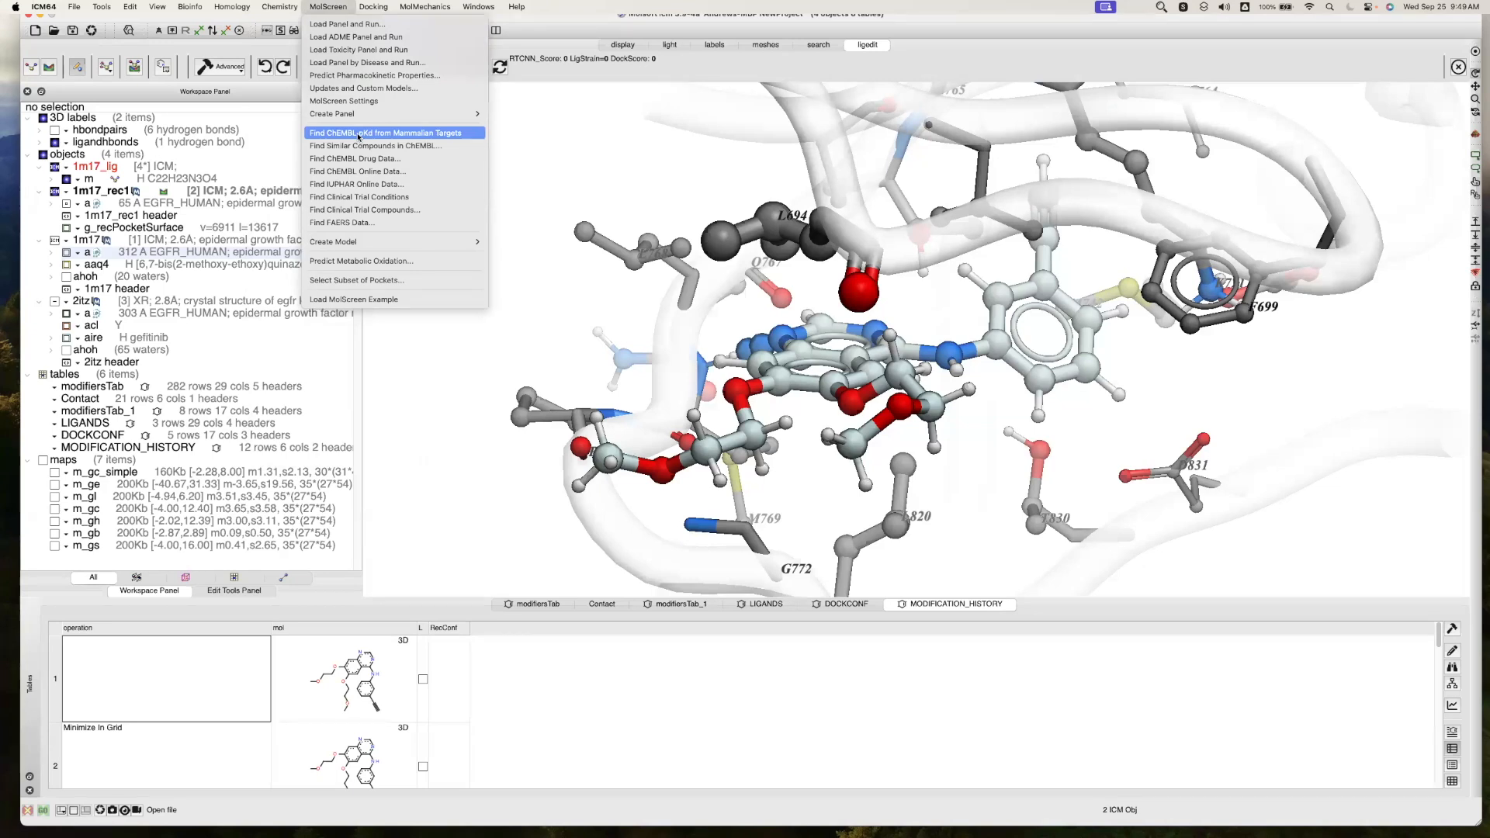
click(359, 134)
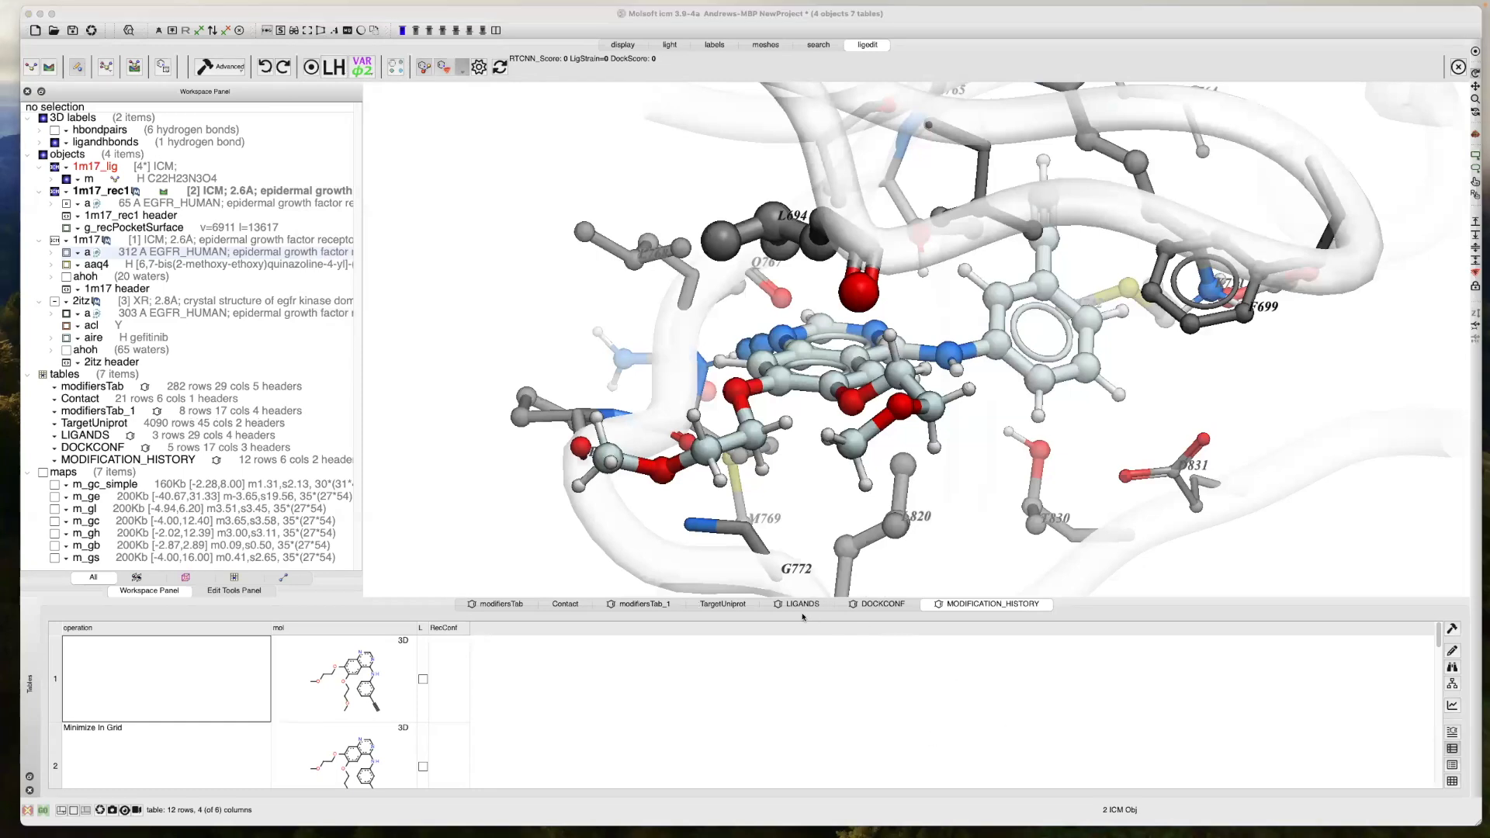
Show the TargetUniprot table, enlarge its area and widen the Uniprot ID column to browse the targets
click(722, 605)
drag(696, 597, 698, 414)
drag(613, 483, 1043, 483)
scroll(399, 590, down, 10)
scroll(399, 590, down, 18)
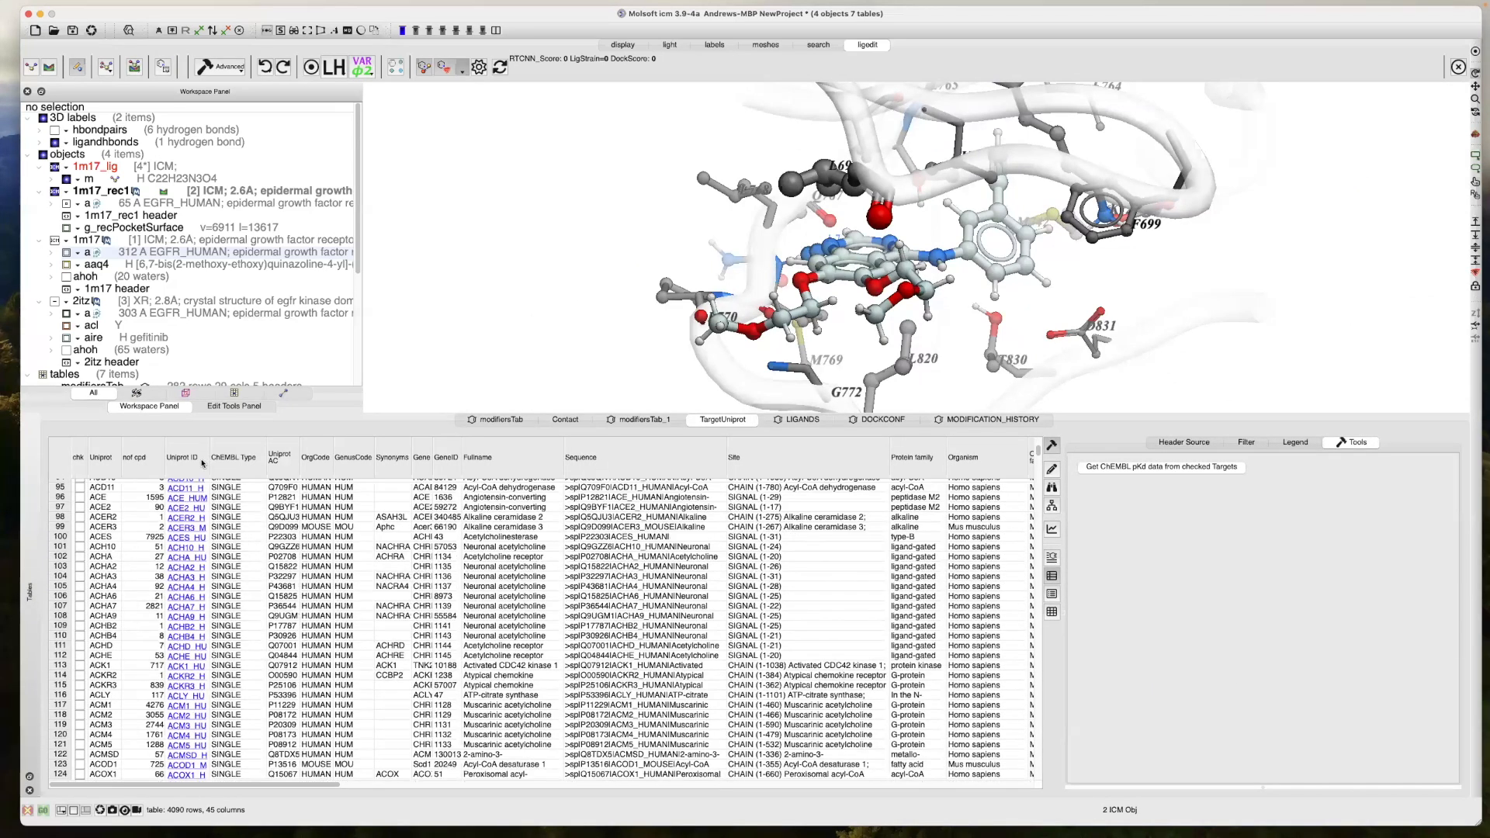
drag(208, 461, 241, 464)
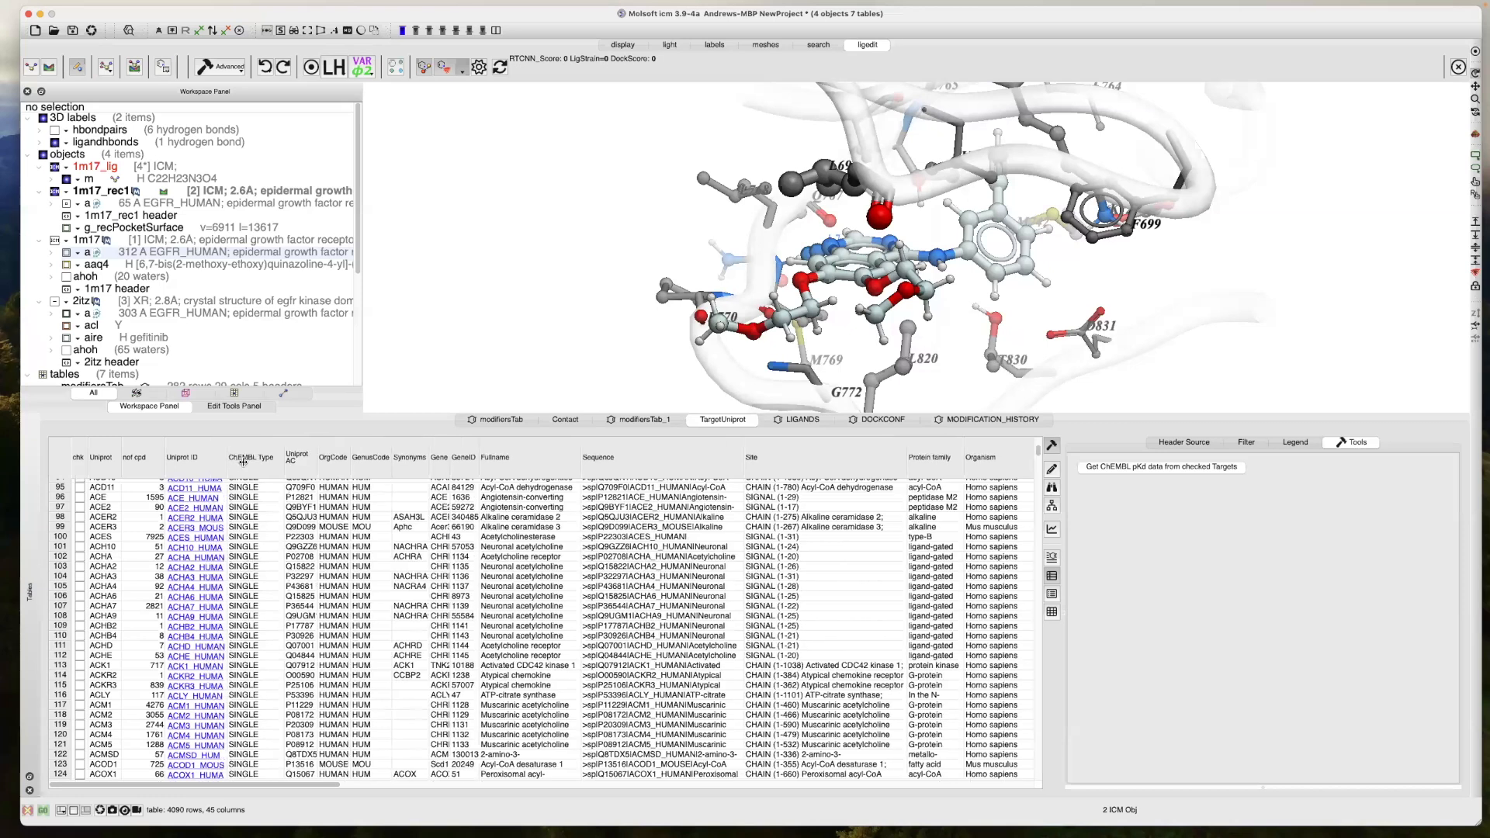
scroll(269, 522, up, 3)
scroll(269, 522, up, 12)
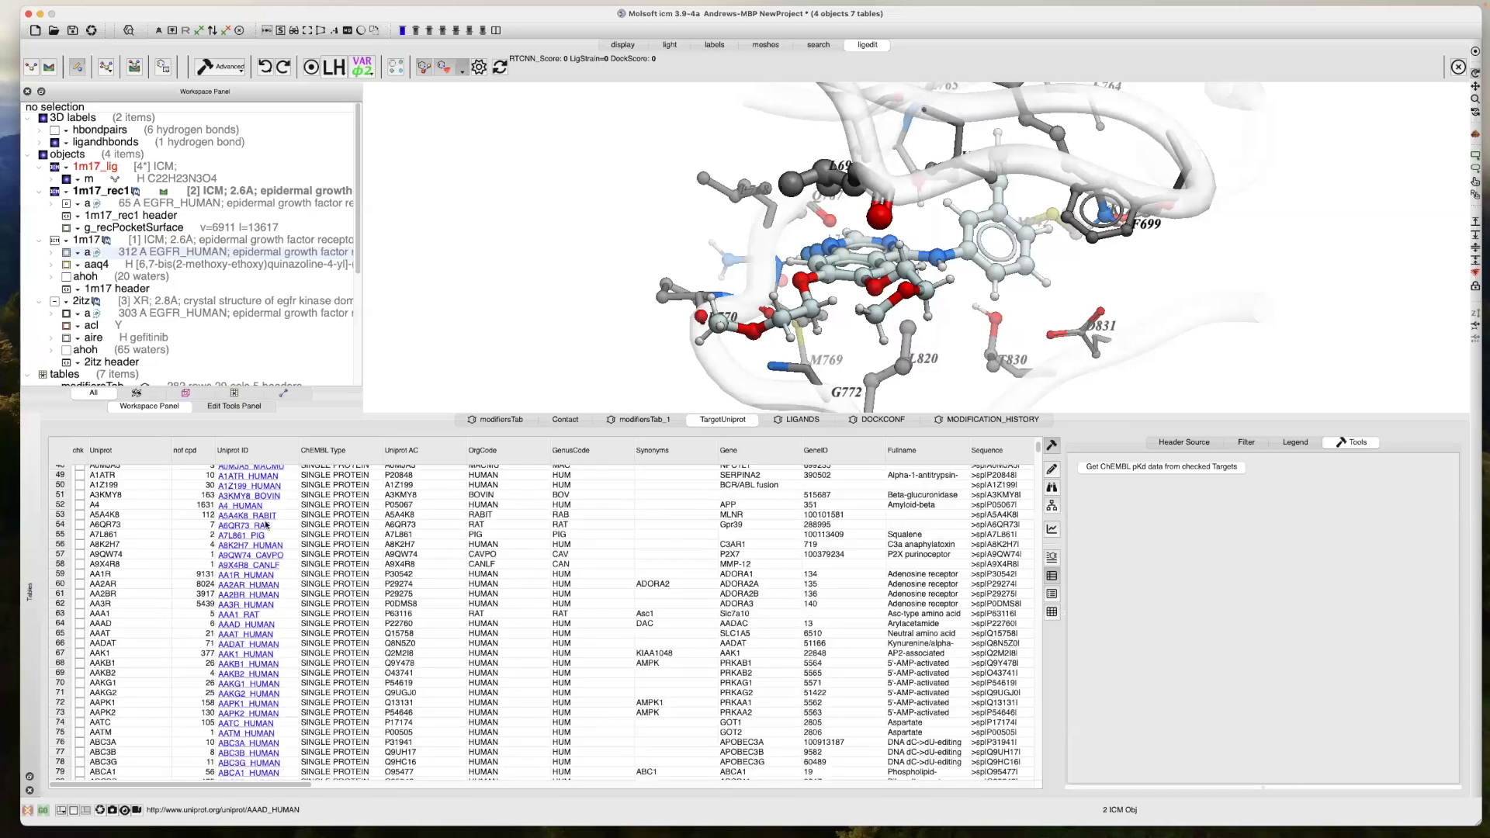
Search the Uniprot ID column of the target table for "egfr"
click(258, 453)
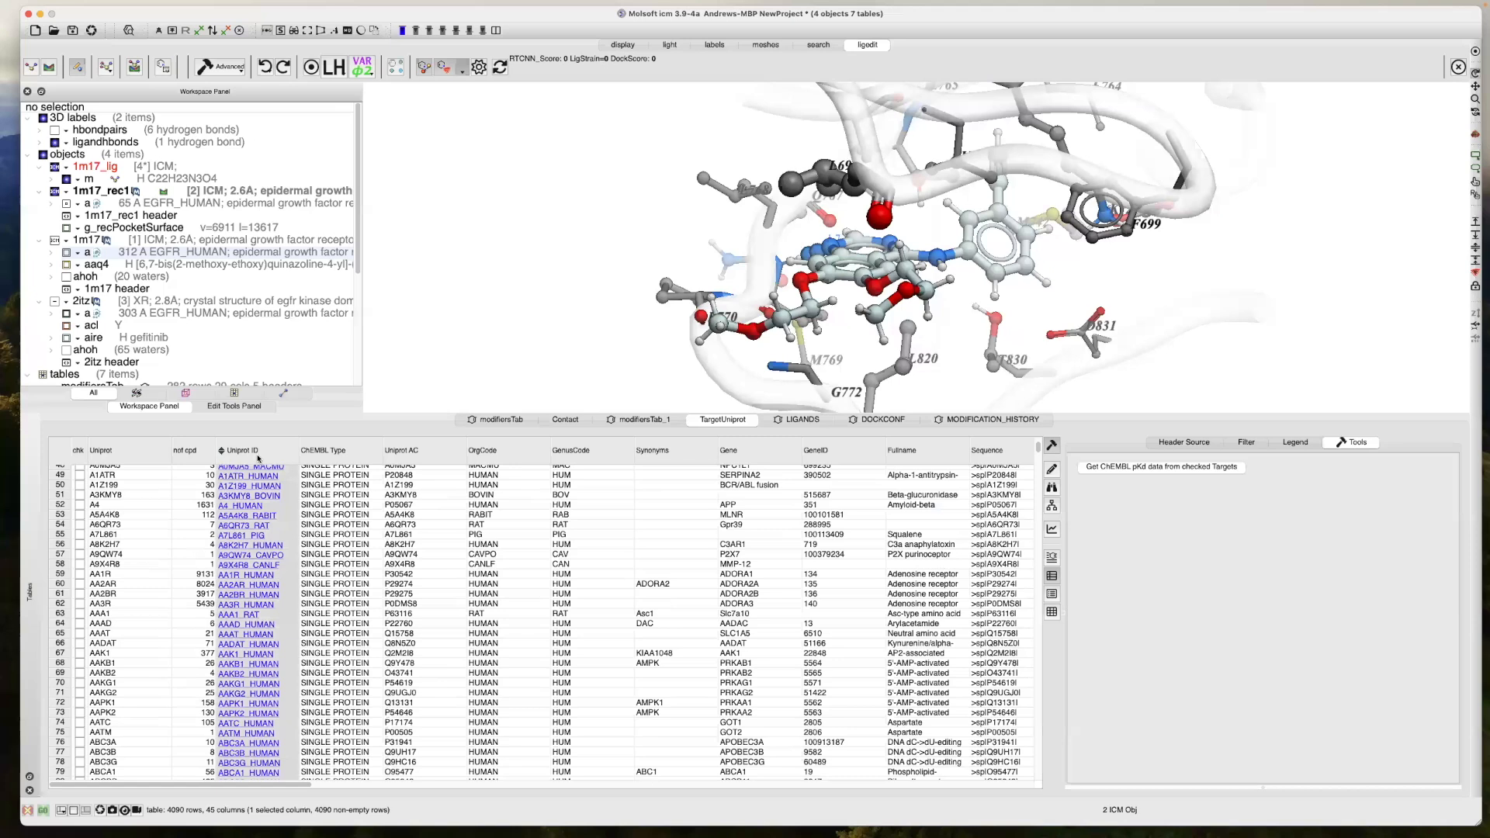
key(super+f)
text(egfr)
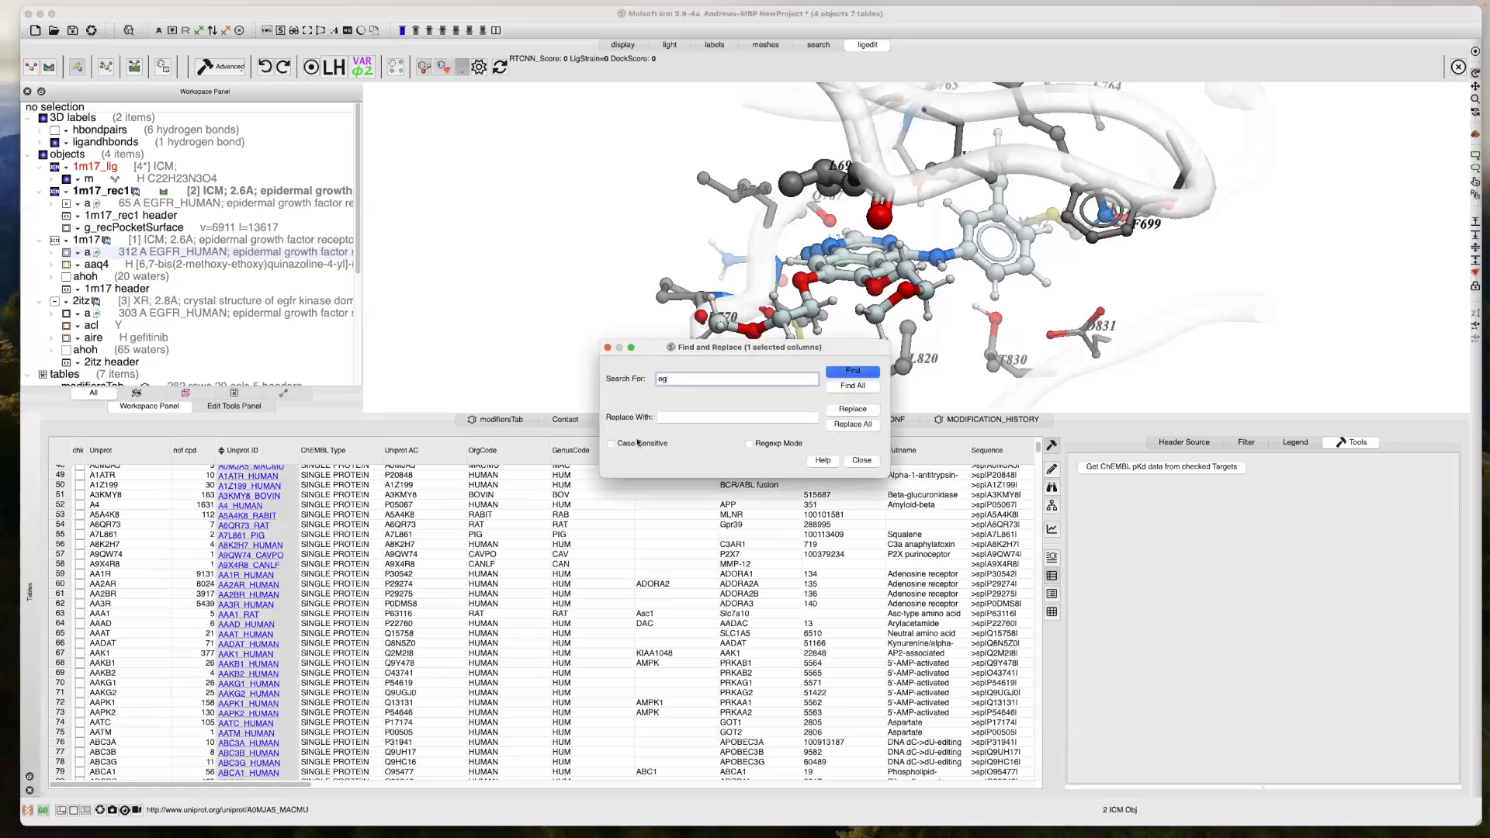
click(863, 377)
scroll(239, 760, down, 3)
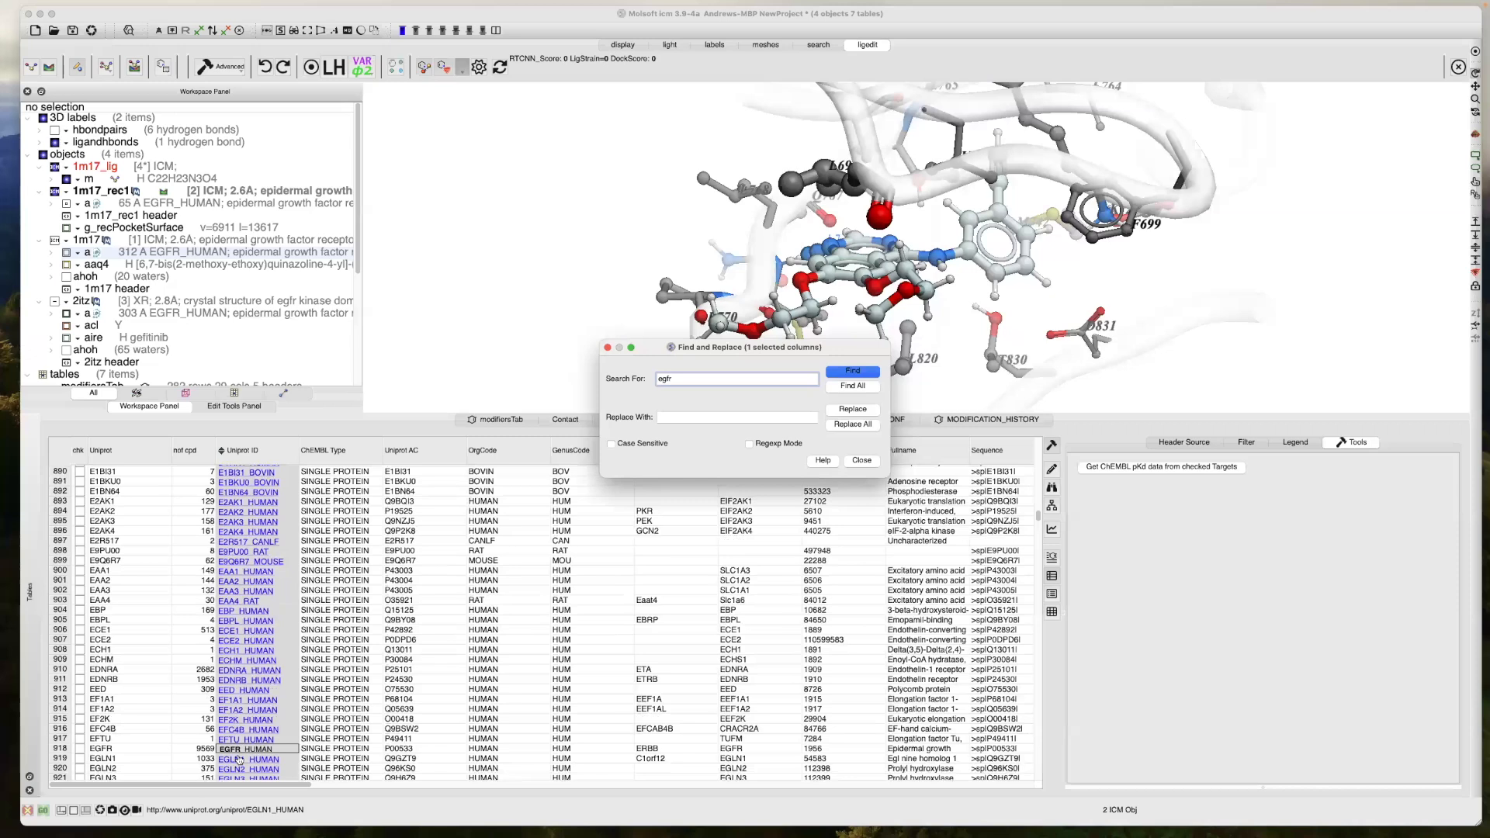
Check the EGFR_HUMAN target and retrieve its ChEMBL pKd data
click(79, 749)
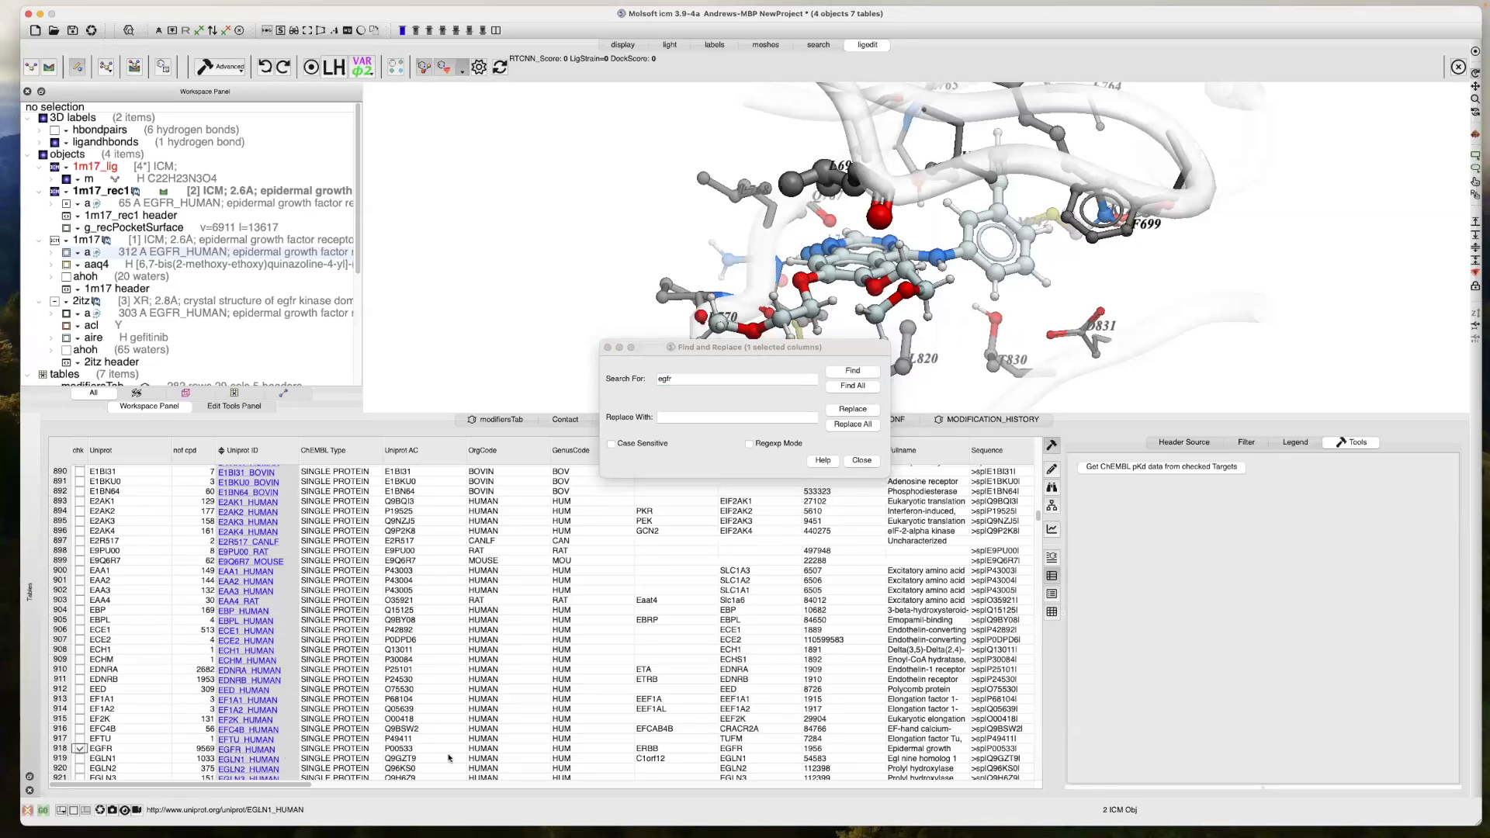
click(861, 461)
click(1115, 468)
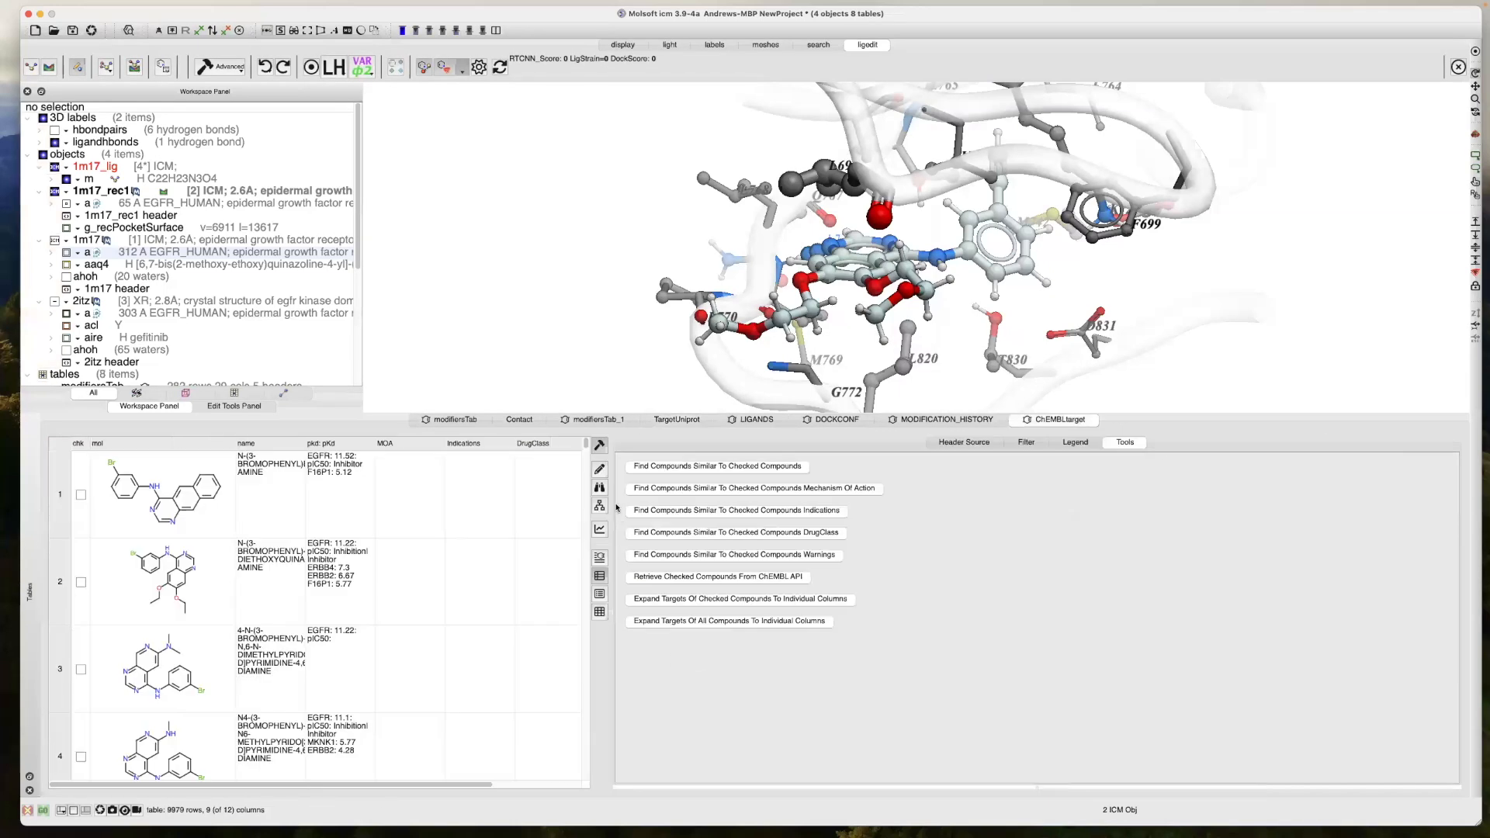
Widen the ChEMBLtarget compound table to expose its EGFR column and look through the compounds' activity values
click(706, 598)
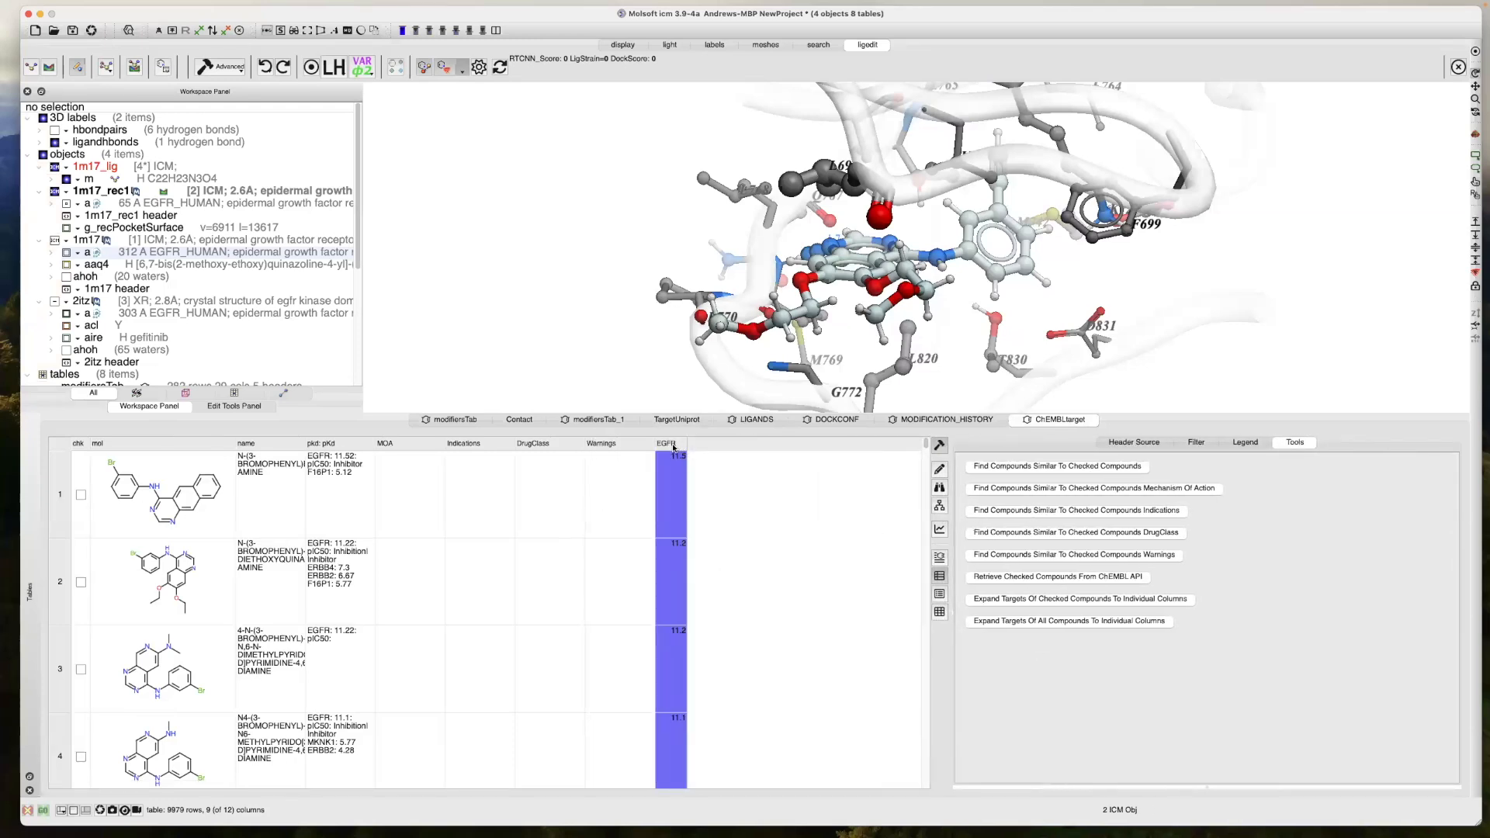
mouse_move(673, 447)
scroll(203, 518, down, 15)
scroll(200, 524, up, 15)
Cluster the ChEMBLtarget compounds and display the resulting cluster tree beside the table
click(939, 505)
click(806, 597)
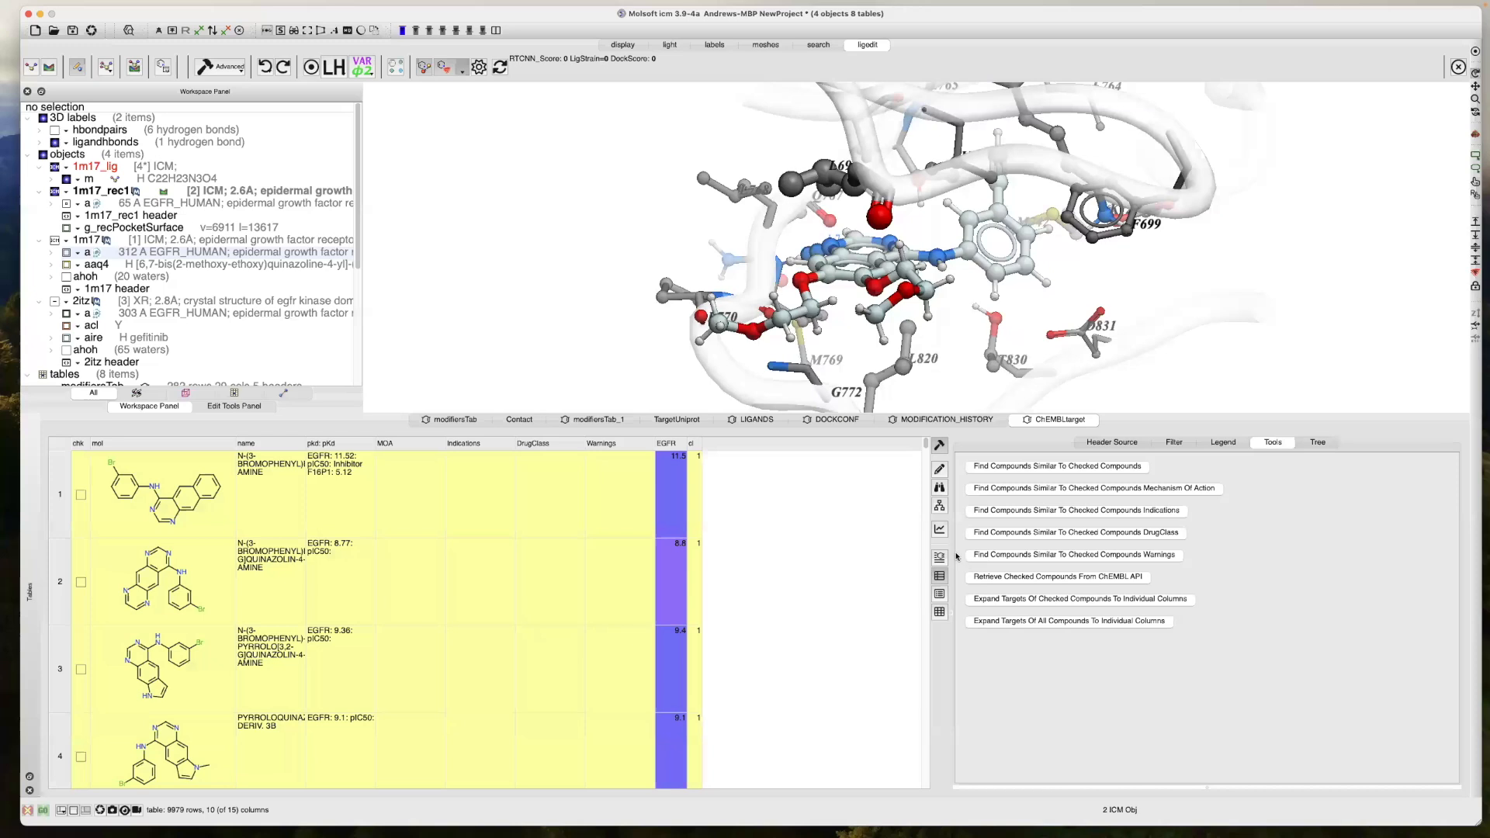
click(1317, 441)
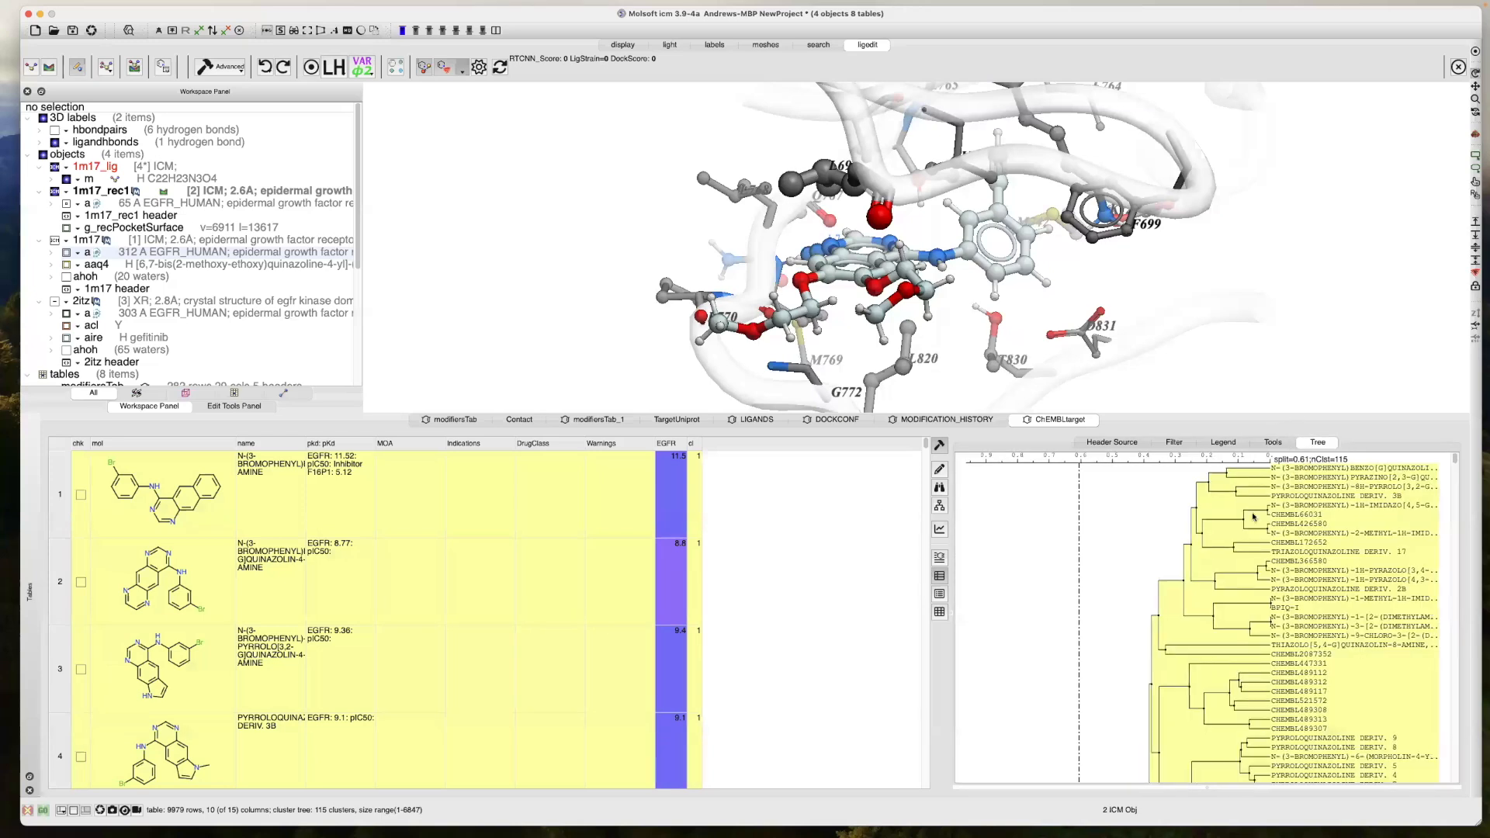
scroll(1164, 558, down, 1)
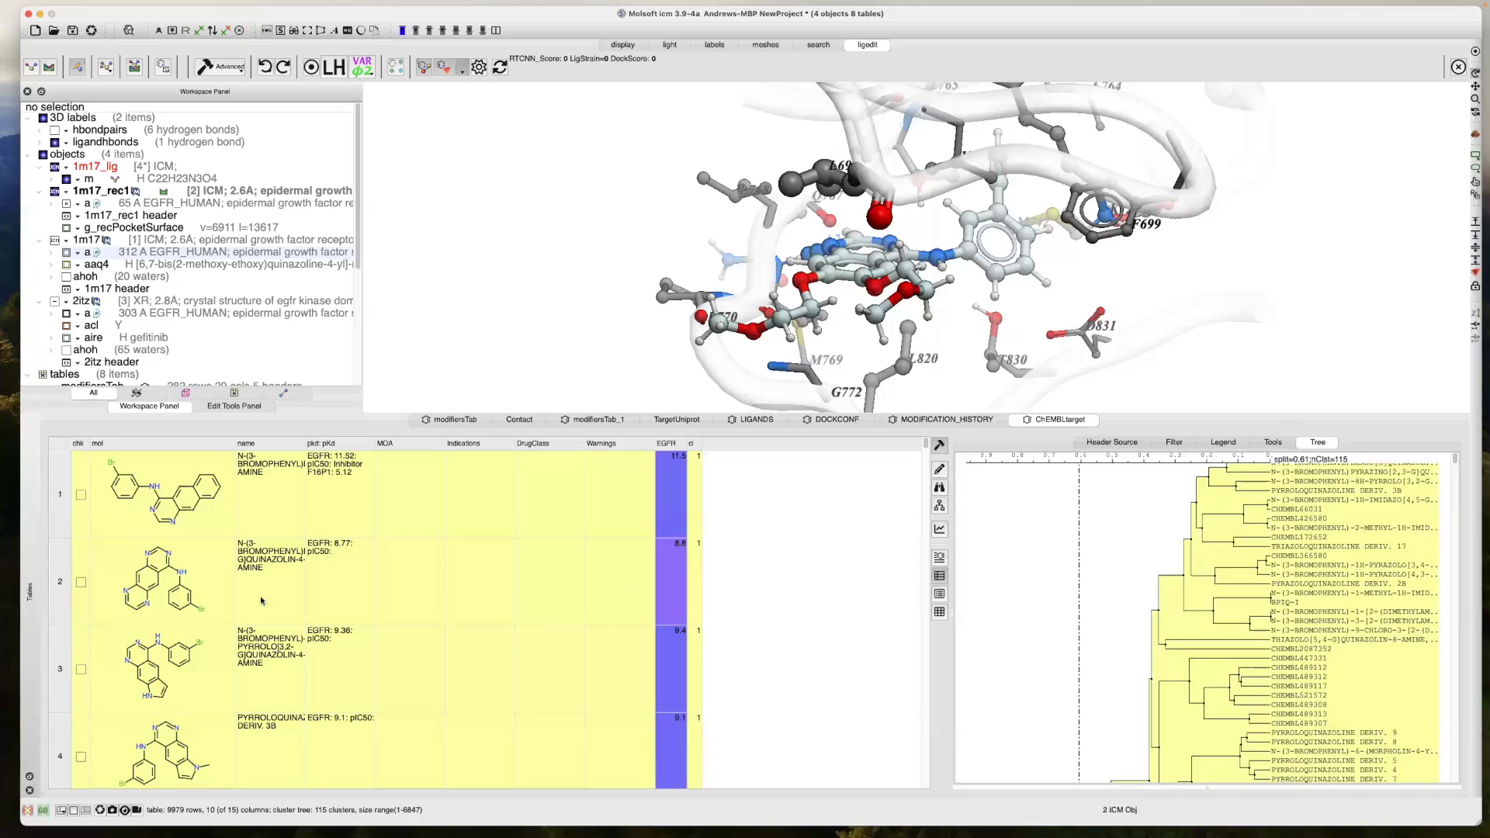
Copy the first four compound rows of ChEMBLtarget into a new ICM table named egfr_inhibitor_db
click(65, 519)
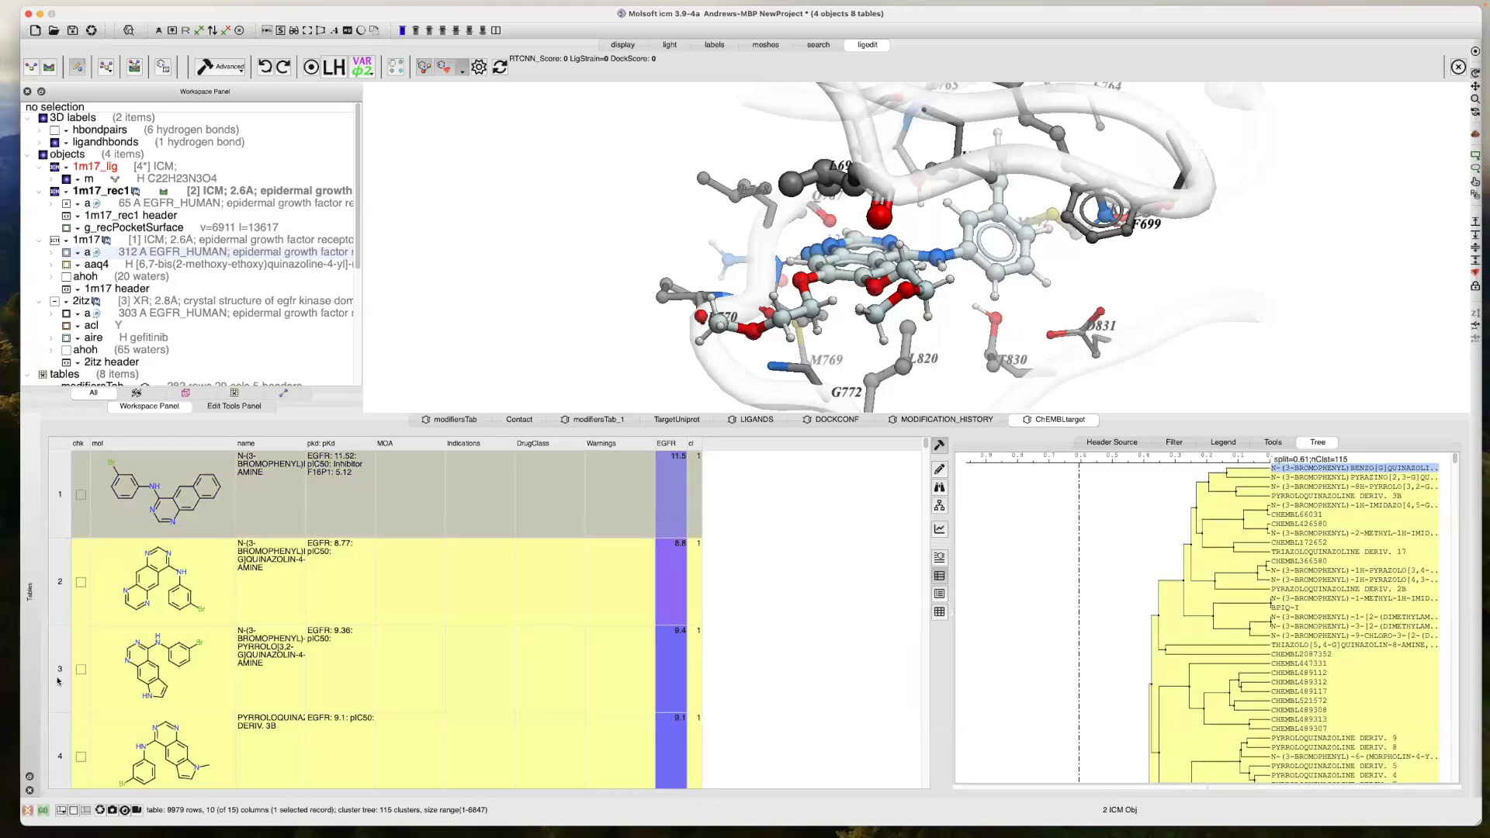
shift+click(56, 735)
right_click(158, 612)
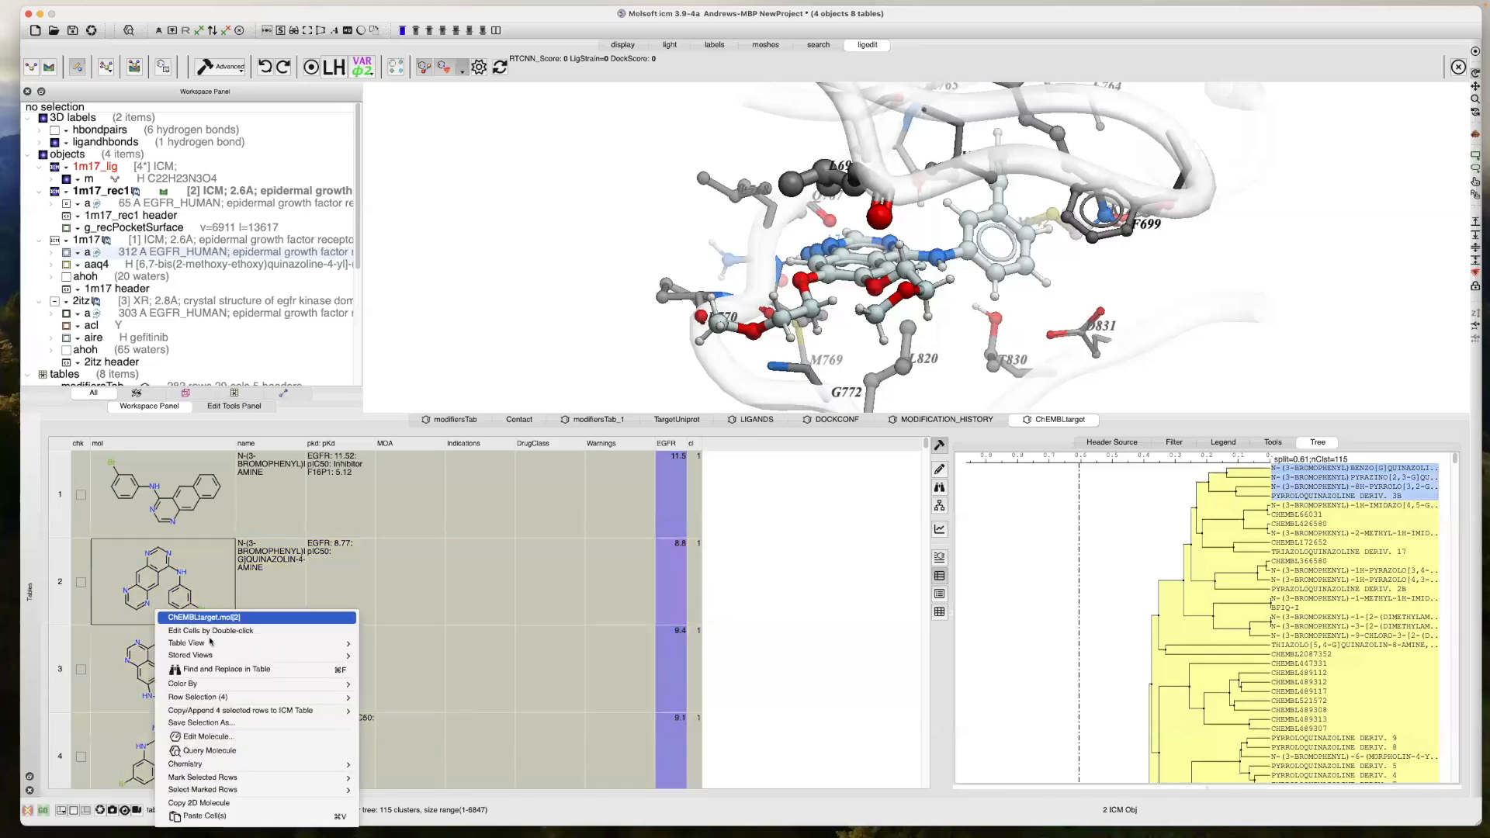
click(1352, 611)
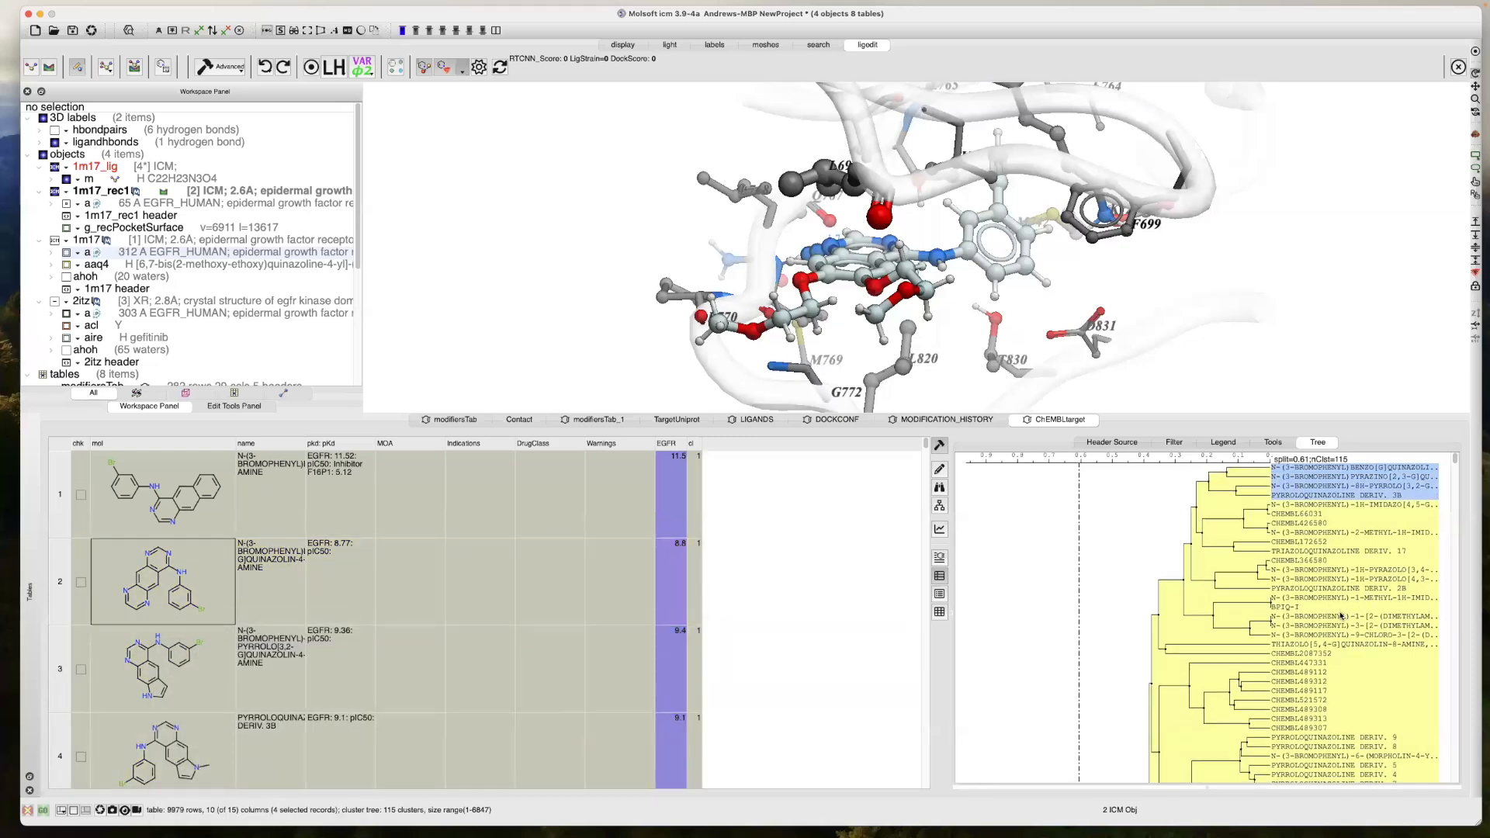
scroll(1341, 615, down, 4)
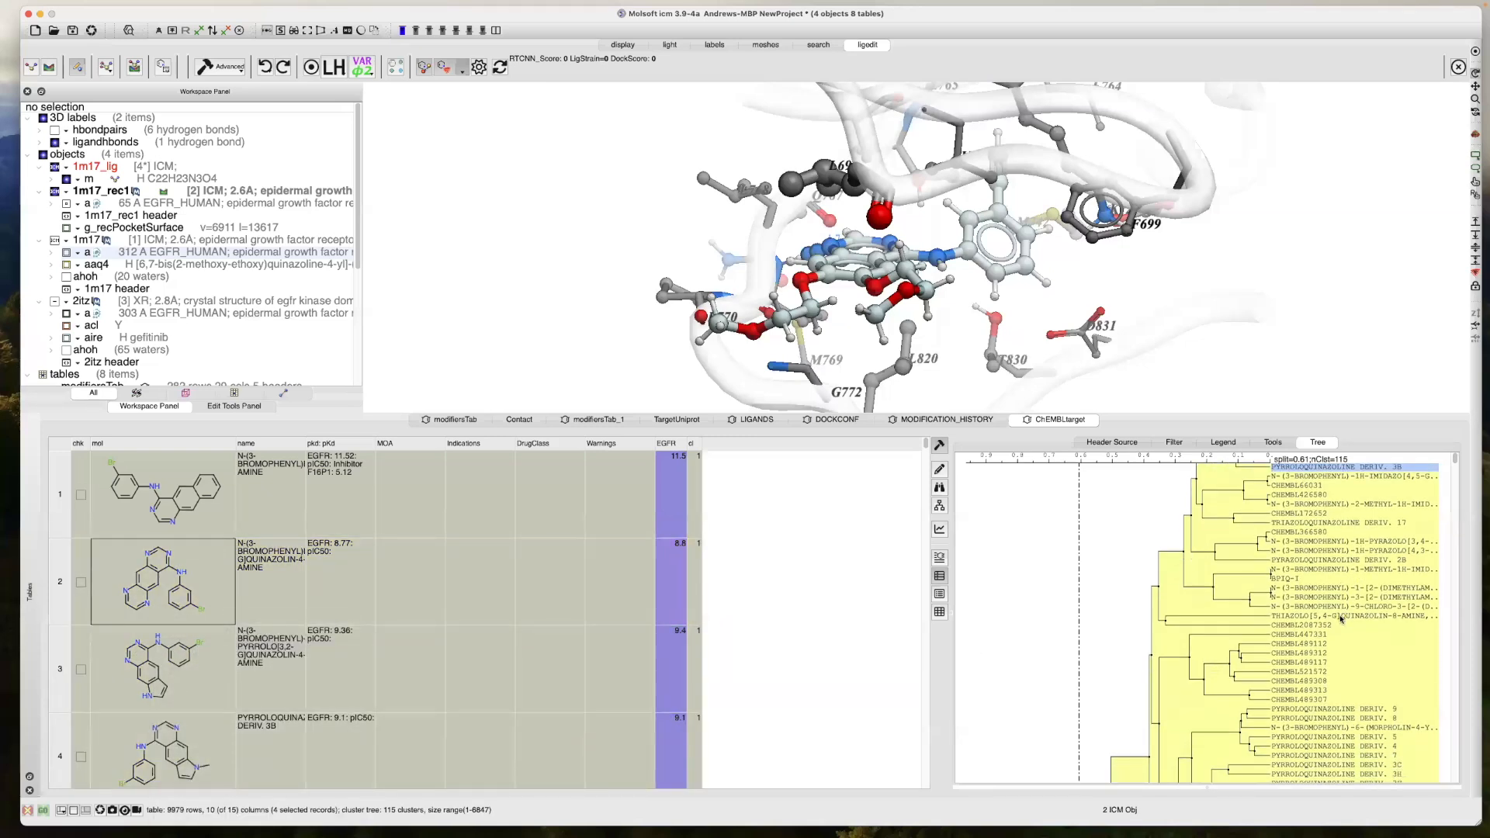
right_click(291, 607)
mouse_move(344, 682)
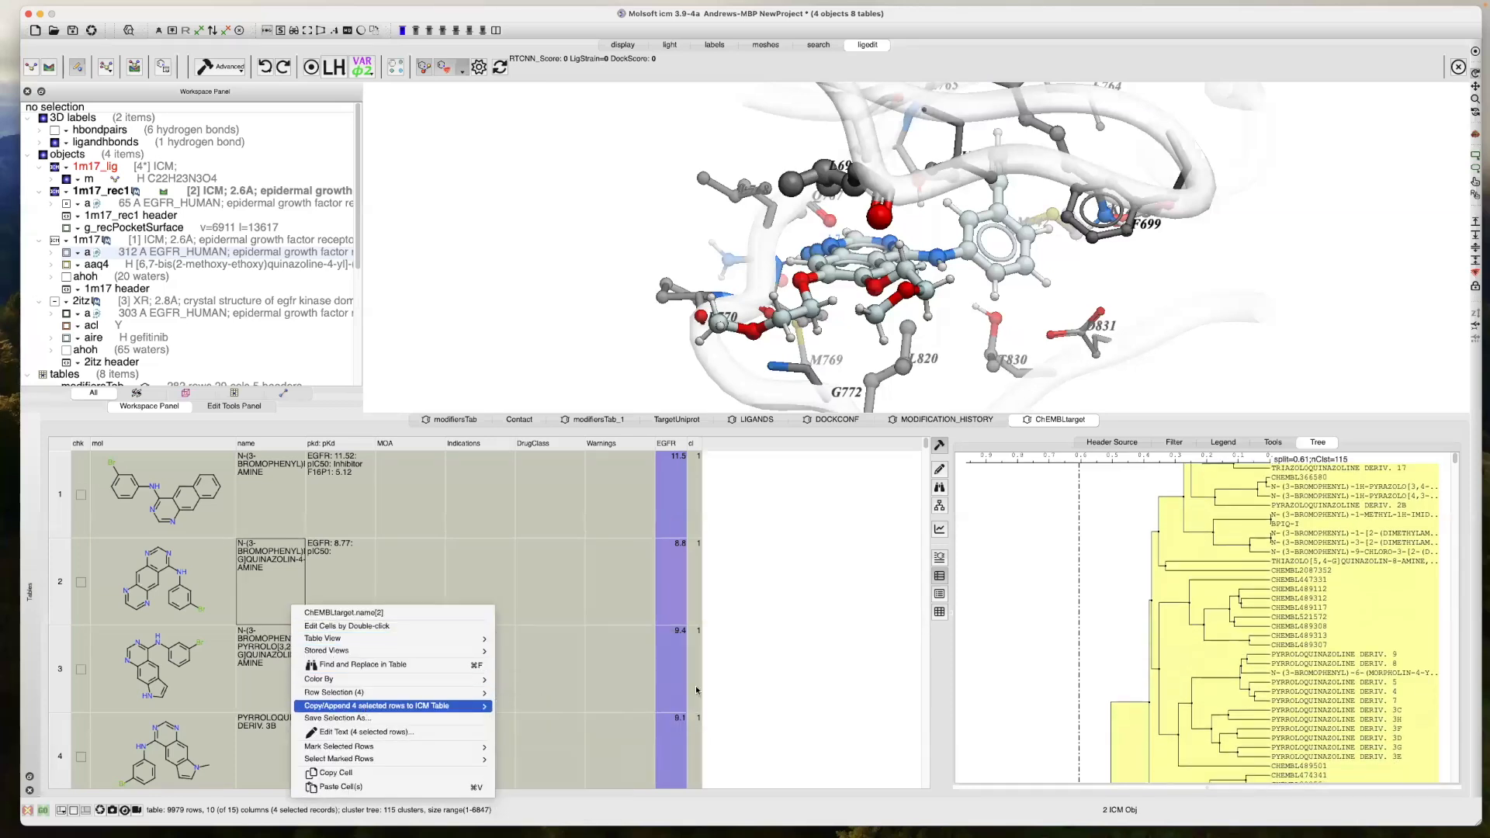
click(549, 708)
text(e)
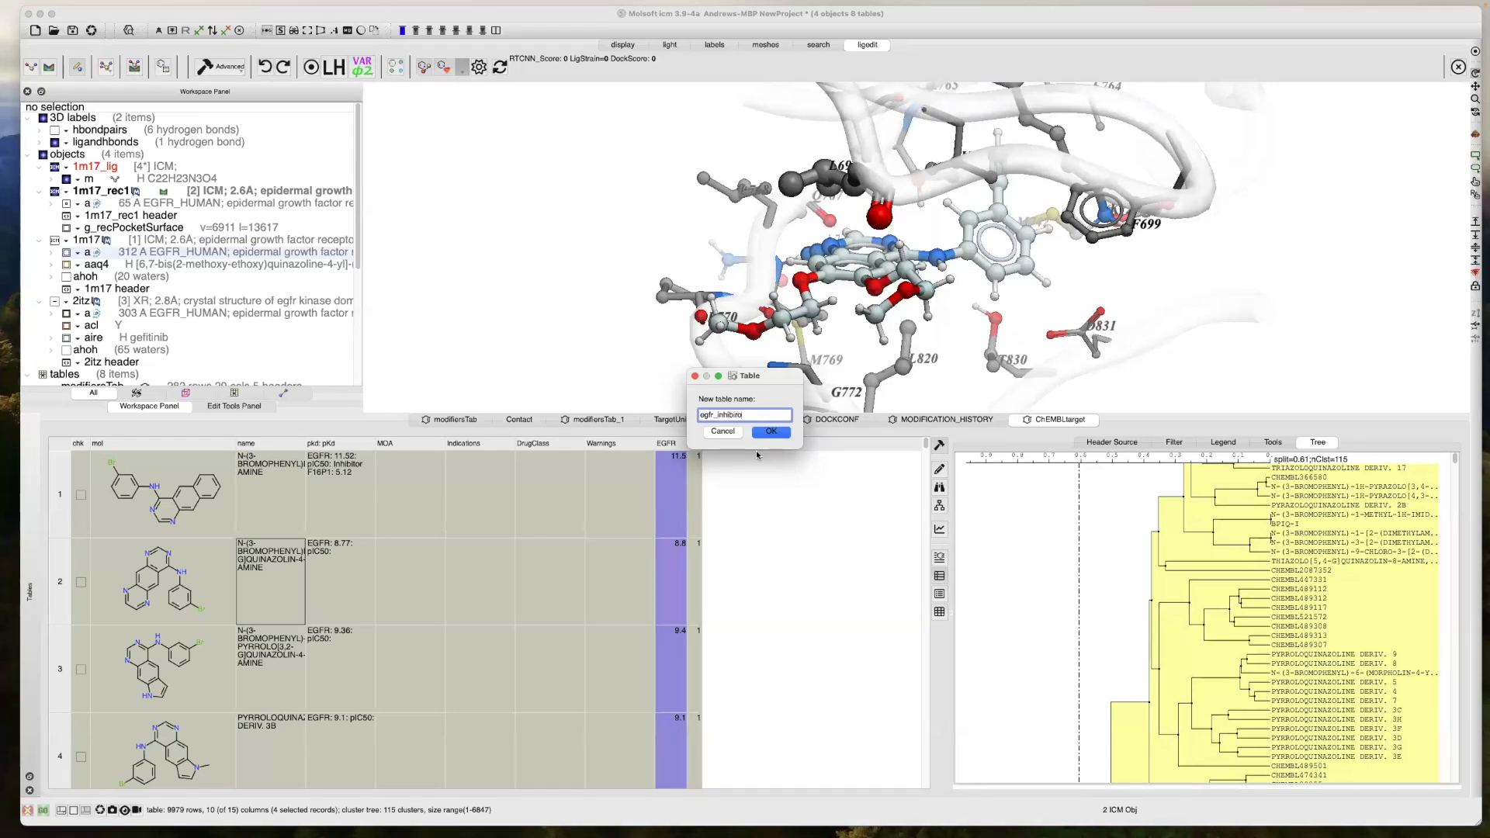
text(gfr_inhibitor_db)
click(770, 432)
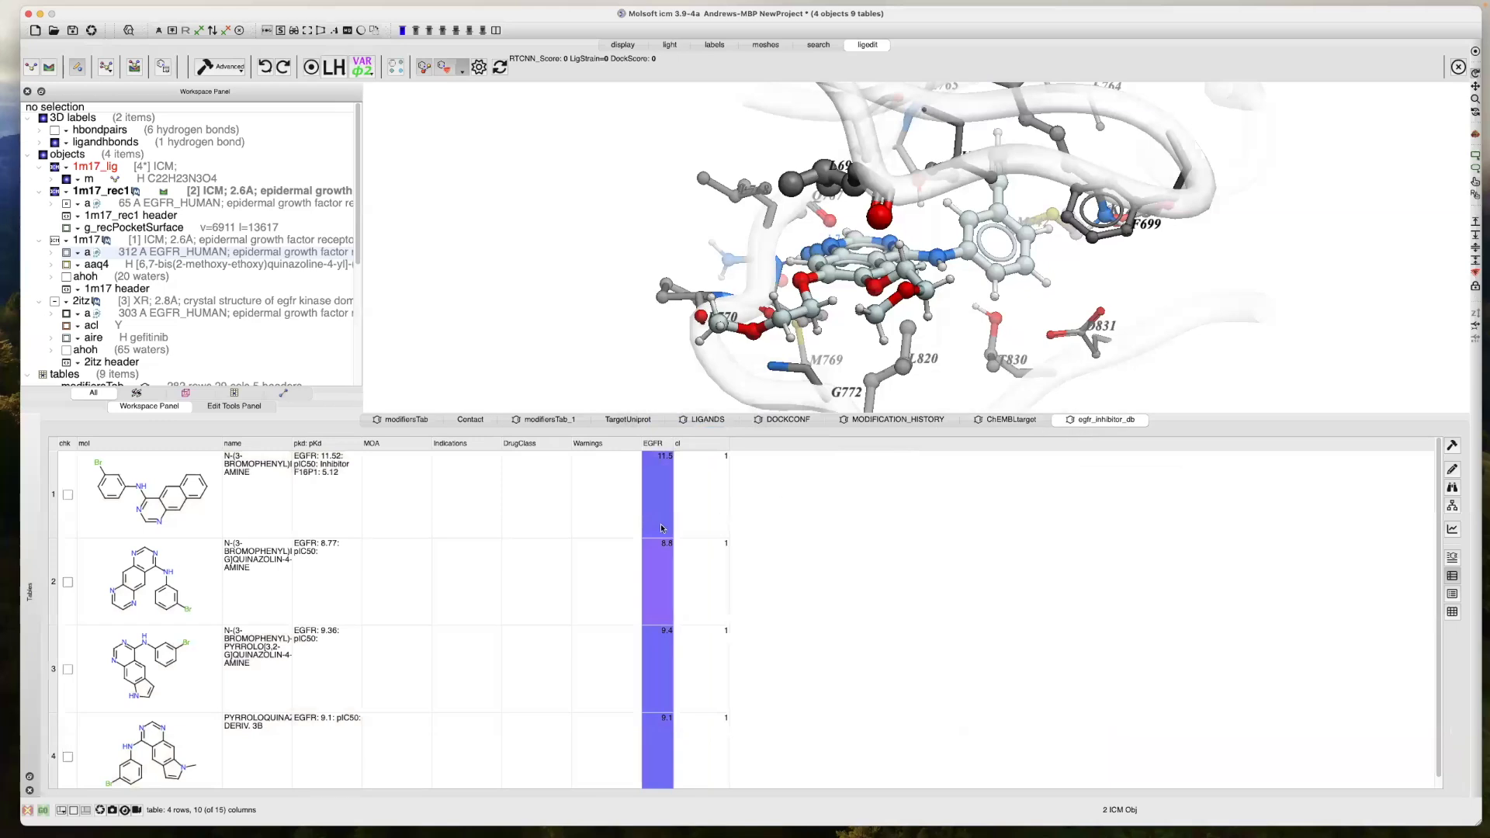
Review the Dock Table settings for egfr_inhibitor_db, including the input table choices and the effort value, and leave without docking
click(225, 68)
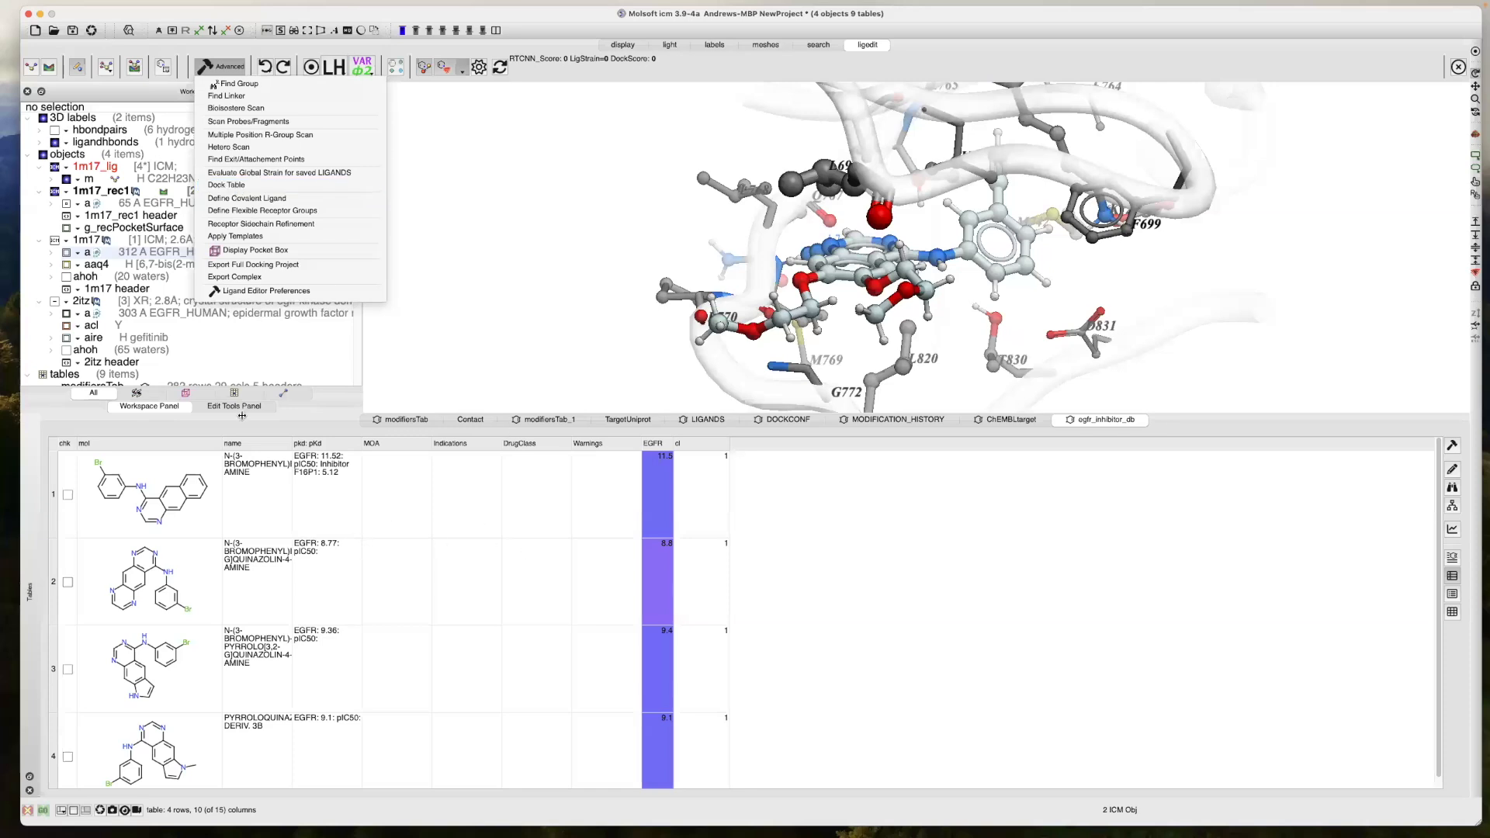
click(278, 188)
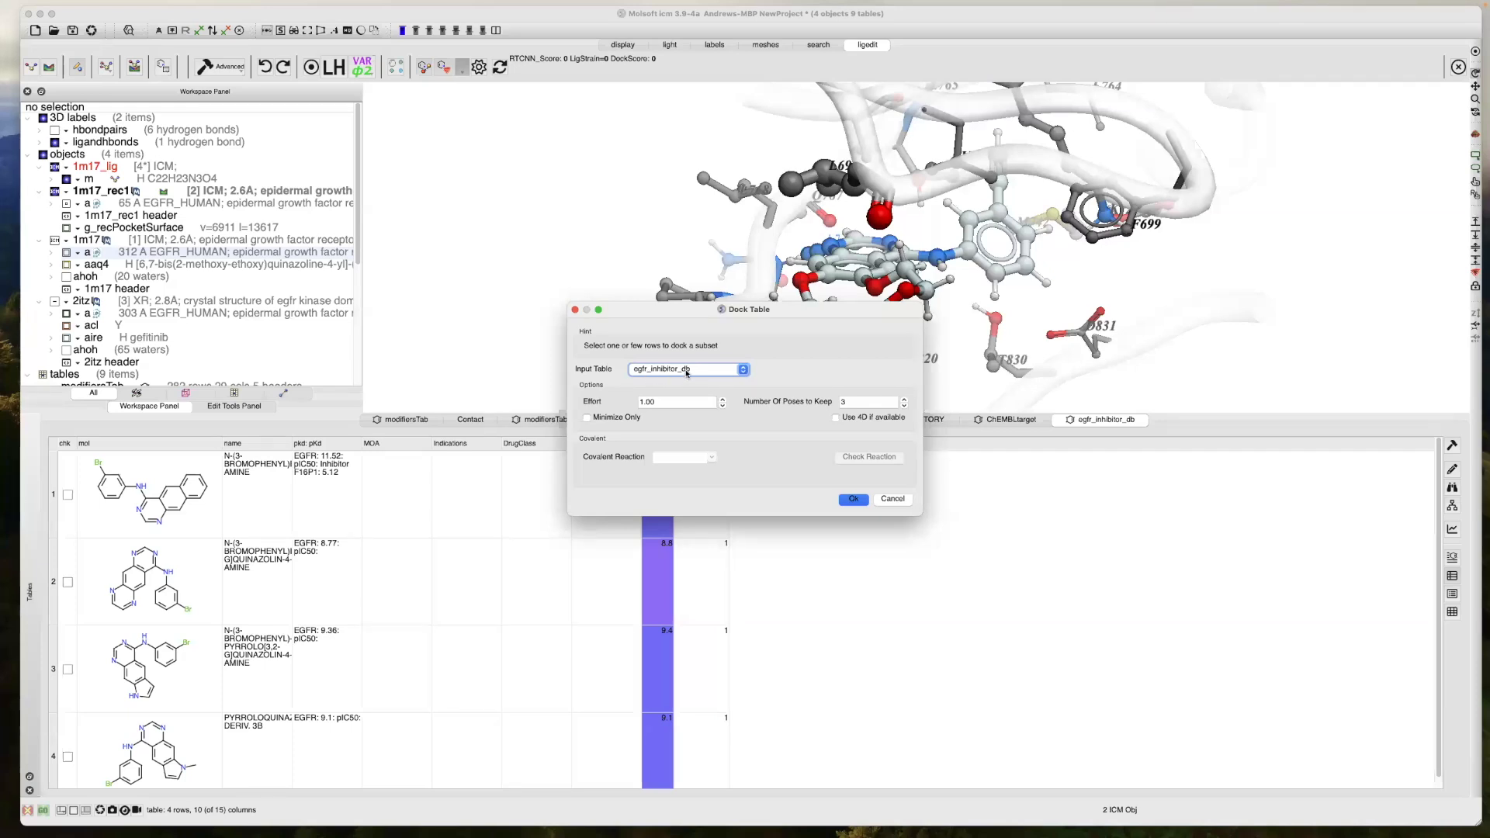
click(699, 369)
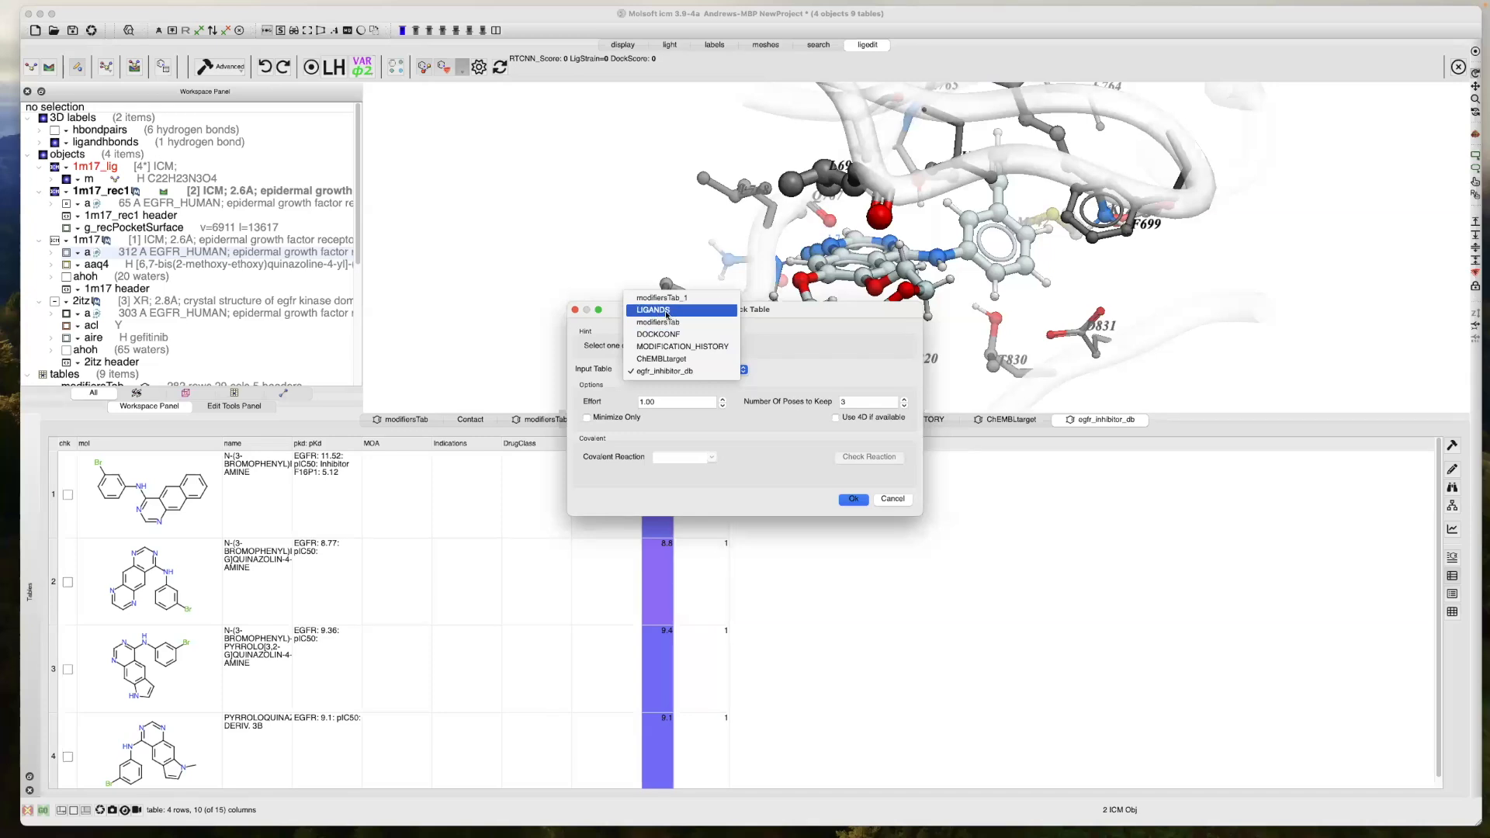
click(769, 381)
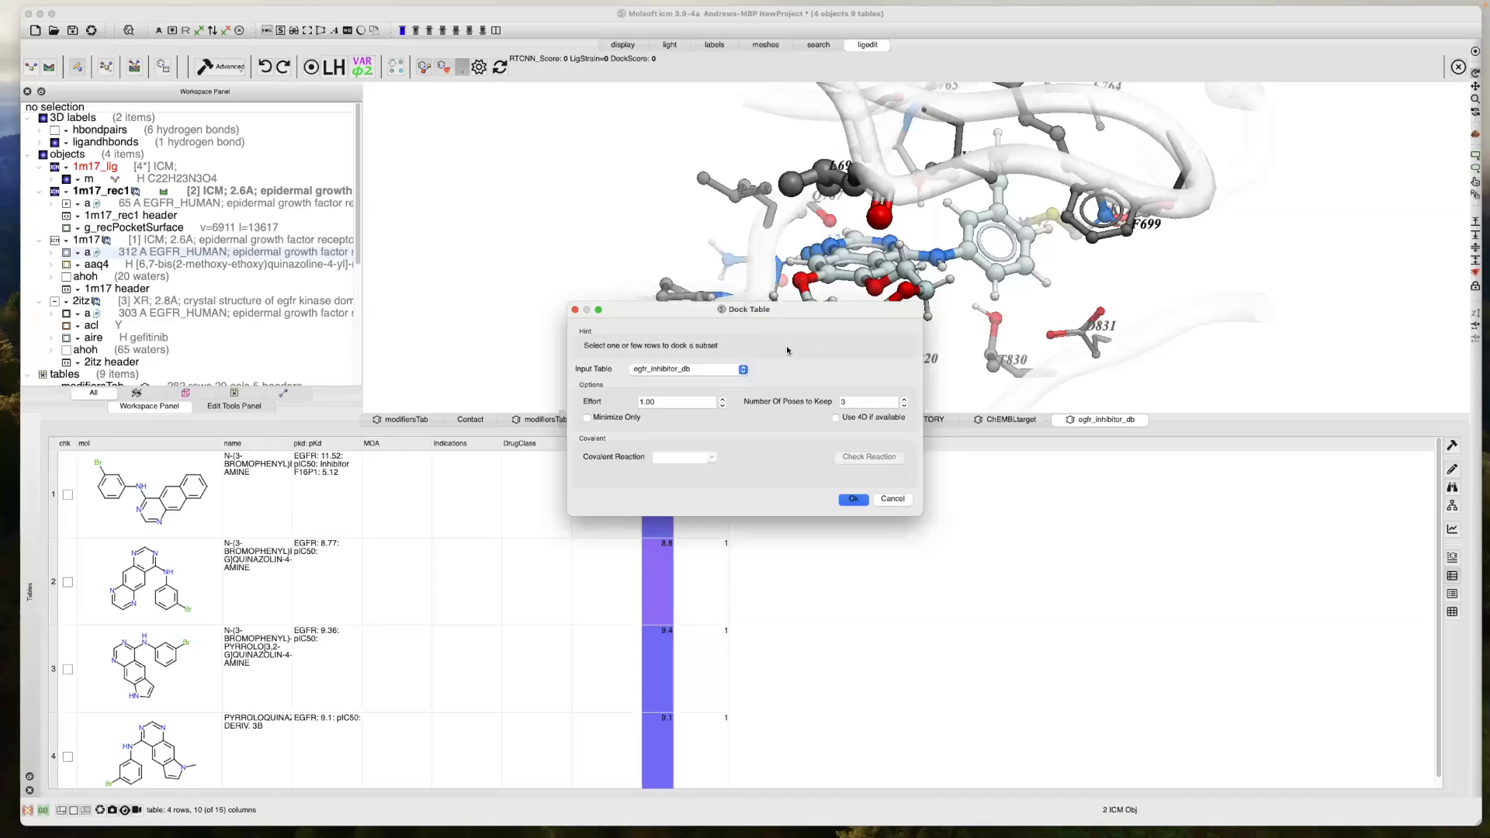
click(666, 402)
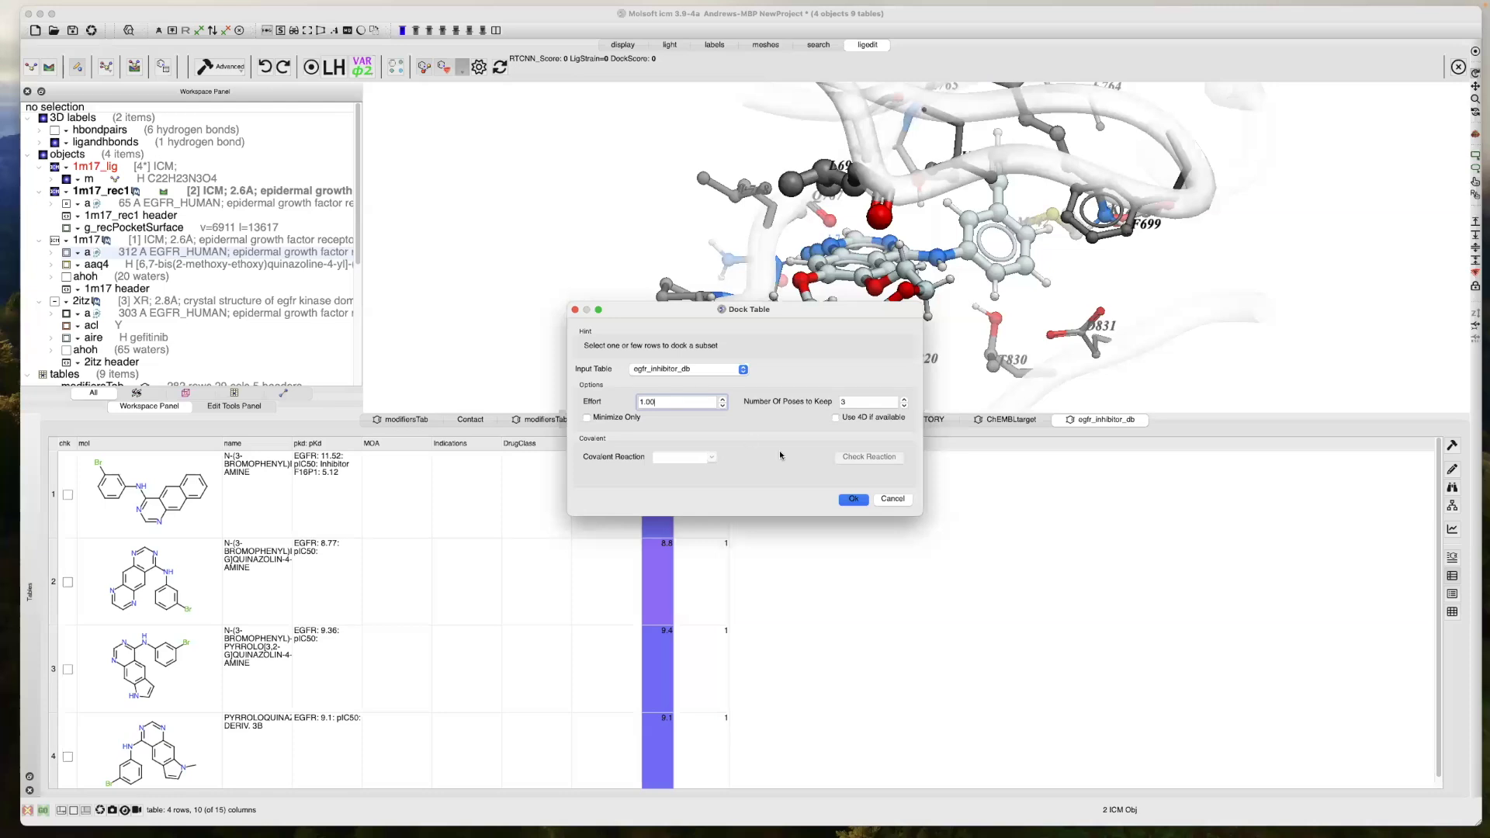
click(903, 499)
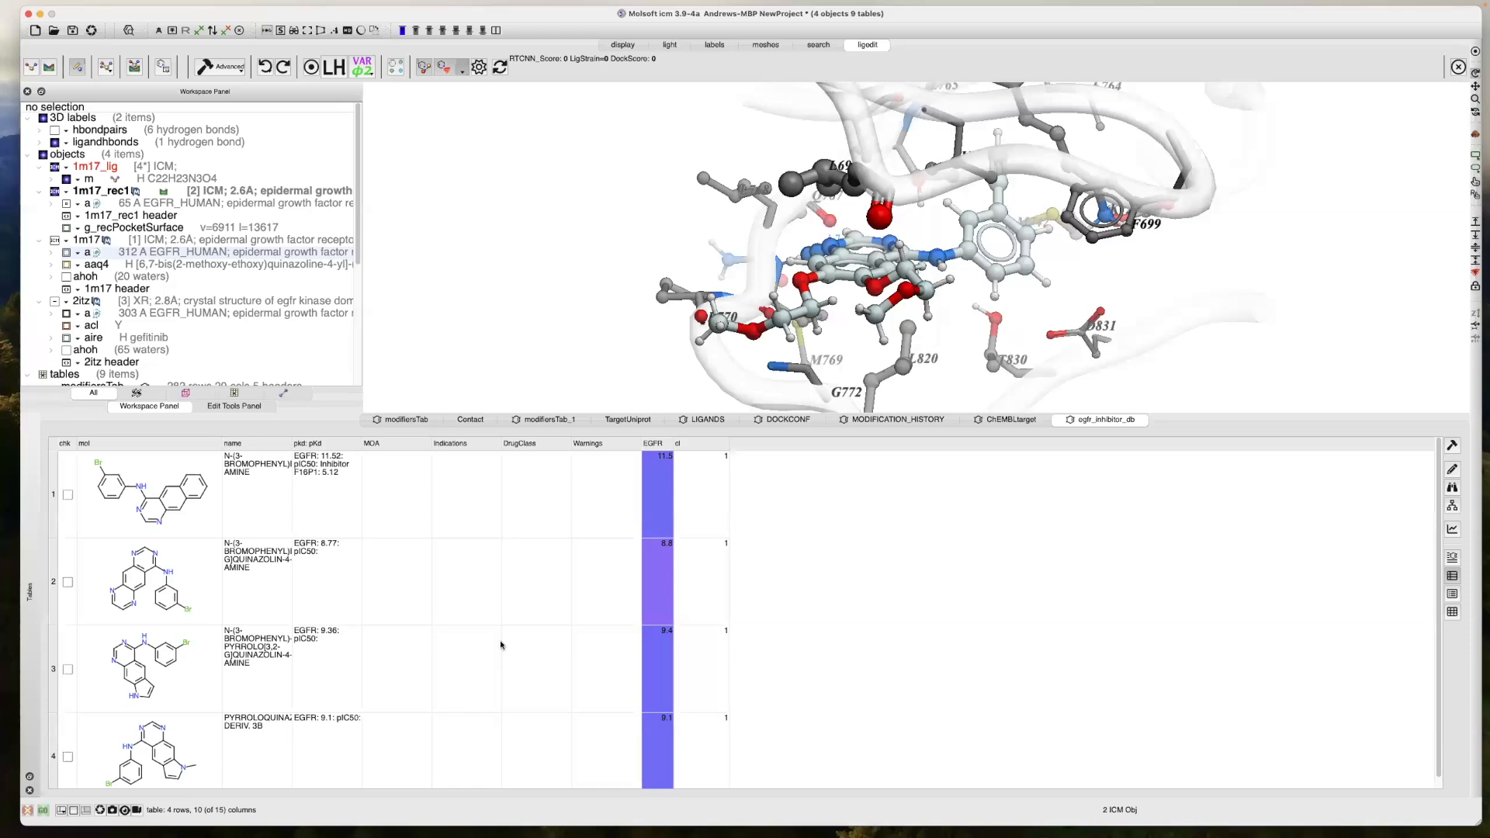
Enlarge the 3D view and mutate residue T766 of the 1m17_rec1 receptor to lys
drag(530, 413, 511, 629)
drag(501, 401, 531, 382)
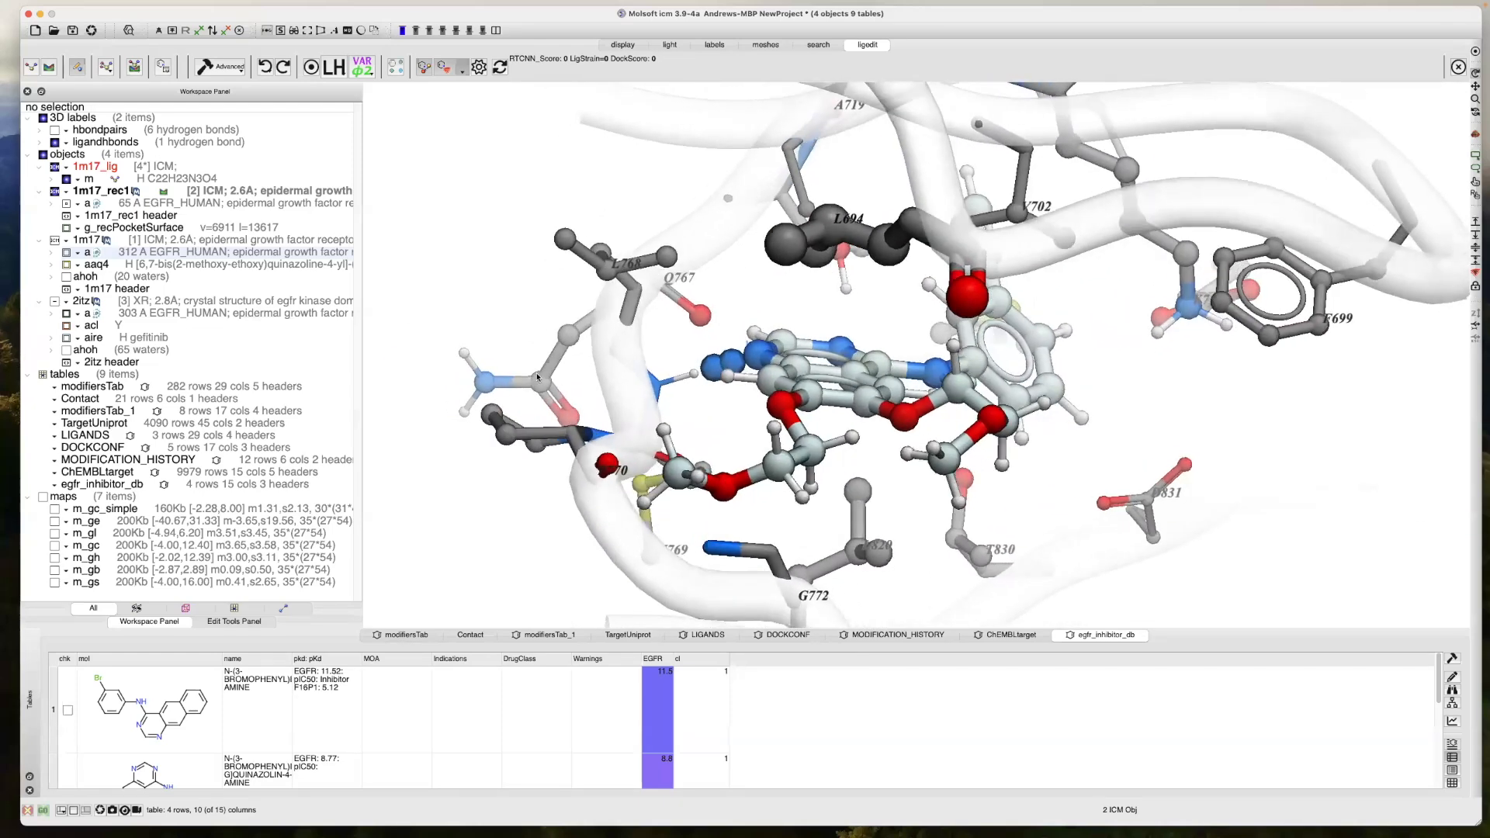
drag(531, 375, 595, 404)
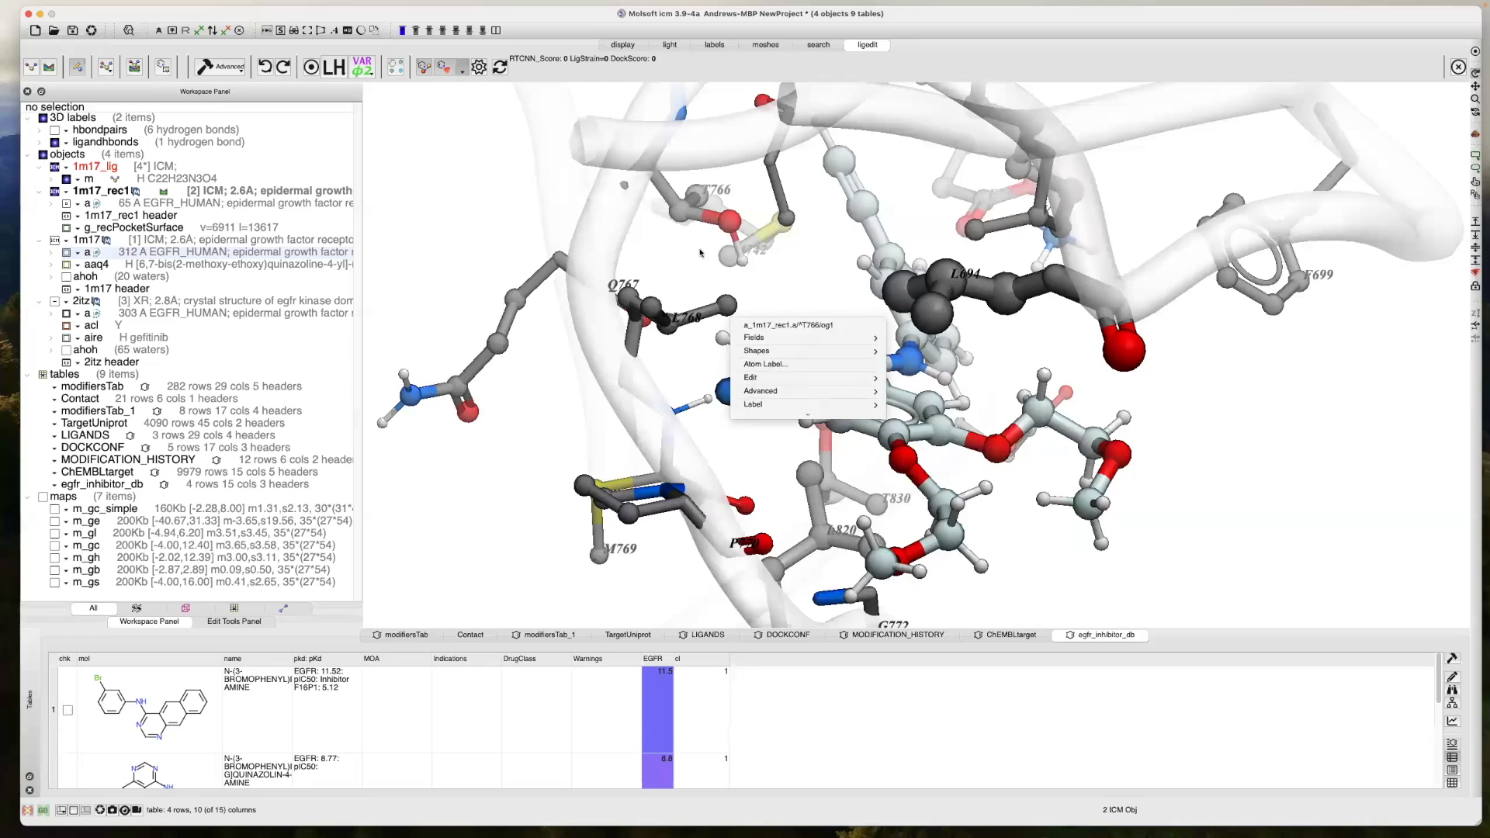
mouse_move(675, 270)
mouse_down()
mouse_move(662, 270)
mouse_move(695, 279)
mouse_move(665, 280)
mouse_move(695, 278)
mouse_move(678, 273)
mouse_up()
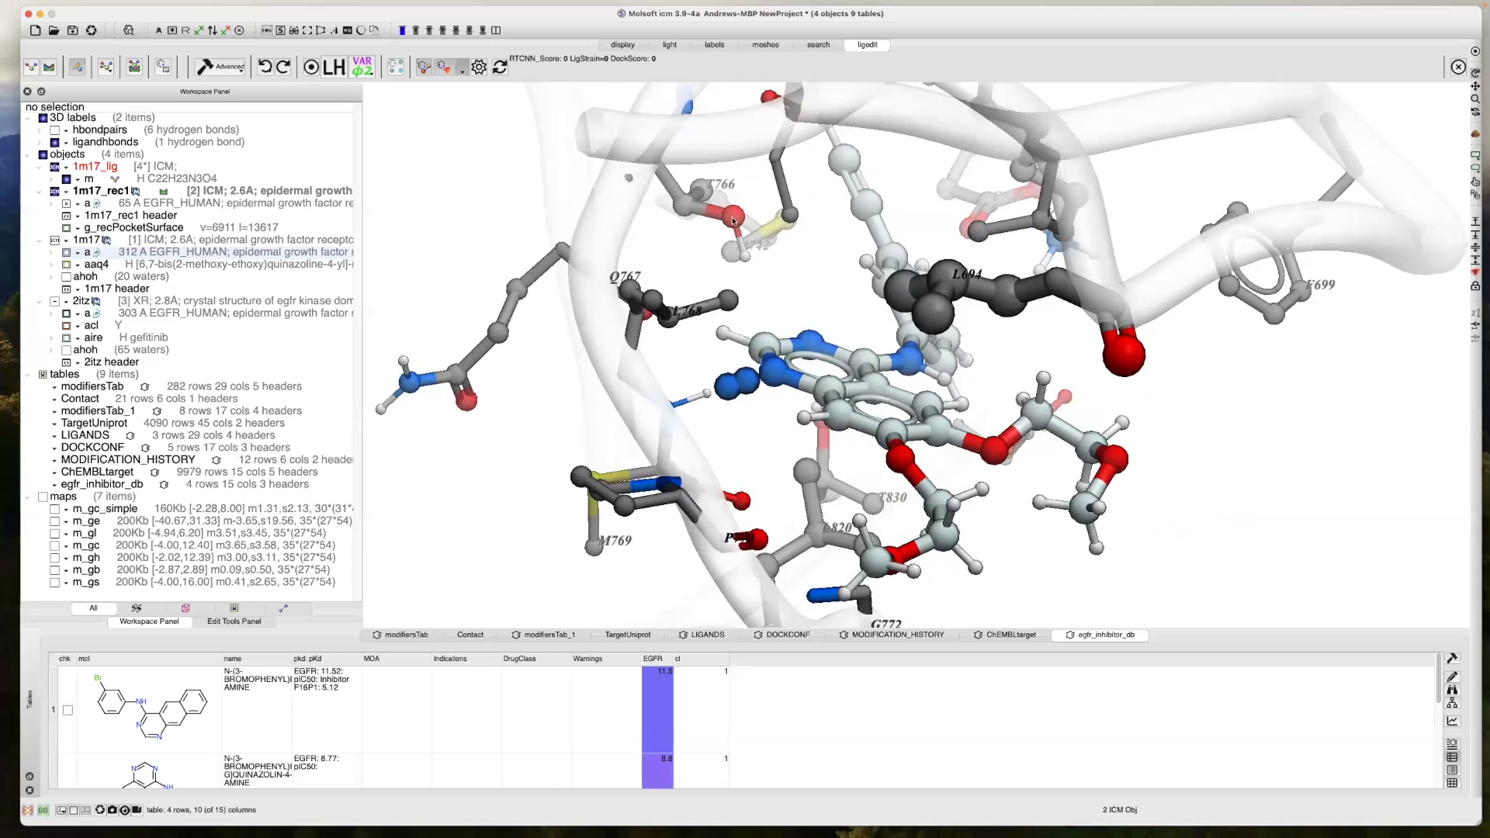
mouse_move(807, 281)
mouse_down()
mouse_move(772, 288)
mouse_move(734, 225)
mouse_up()
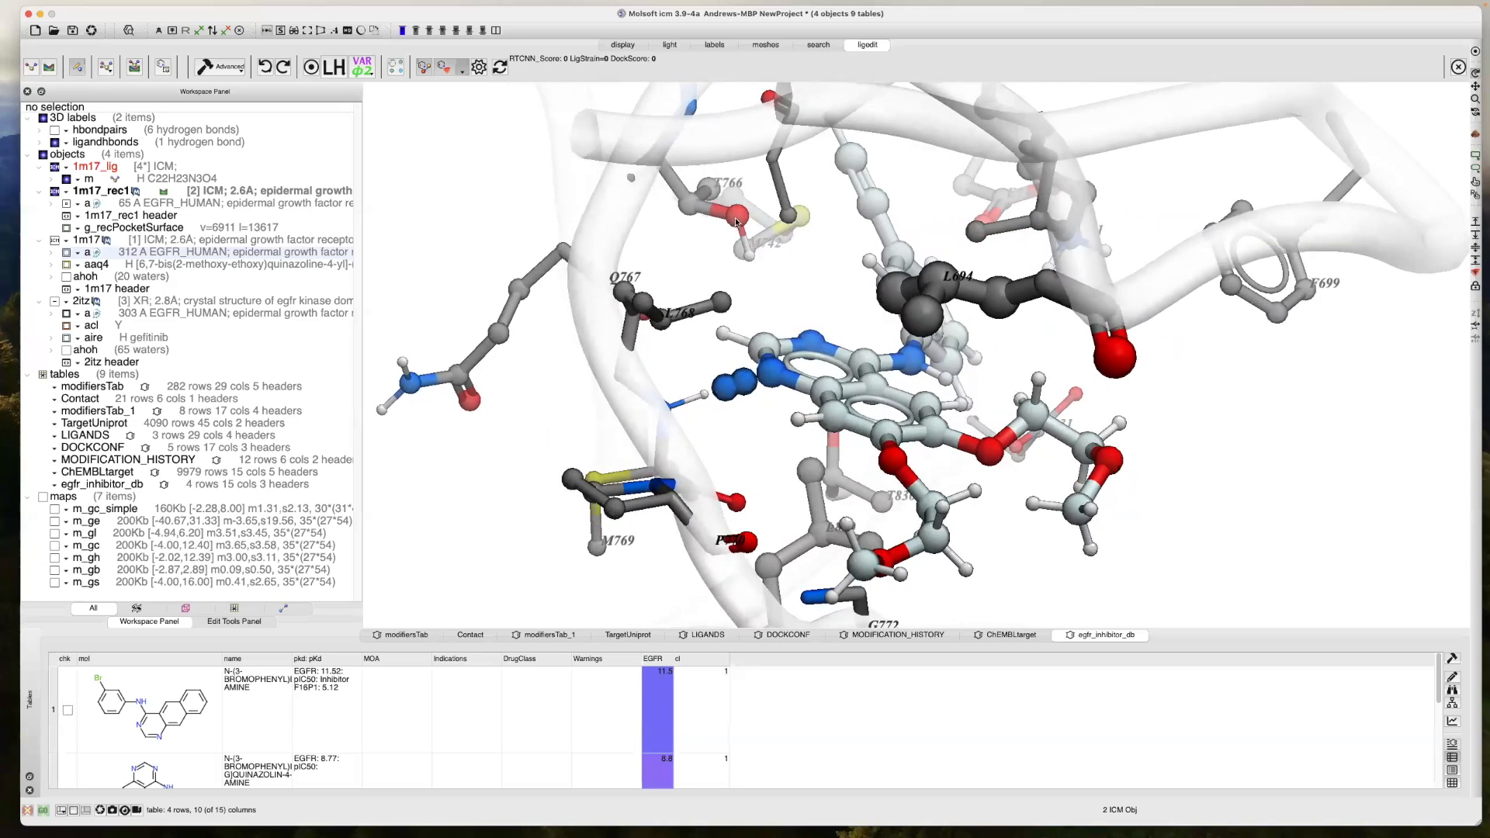
right_click(737, 223)
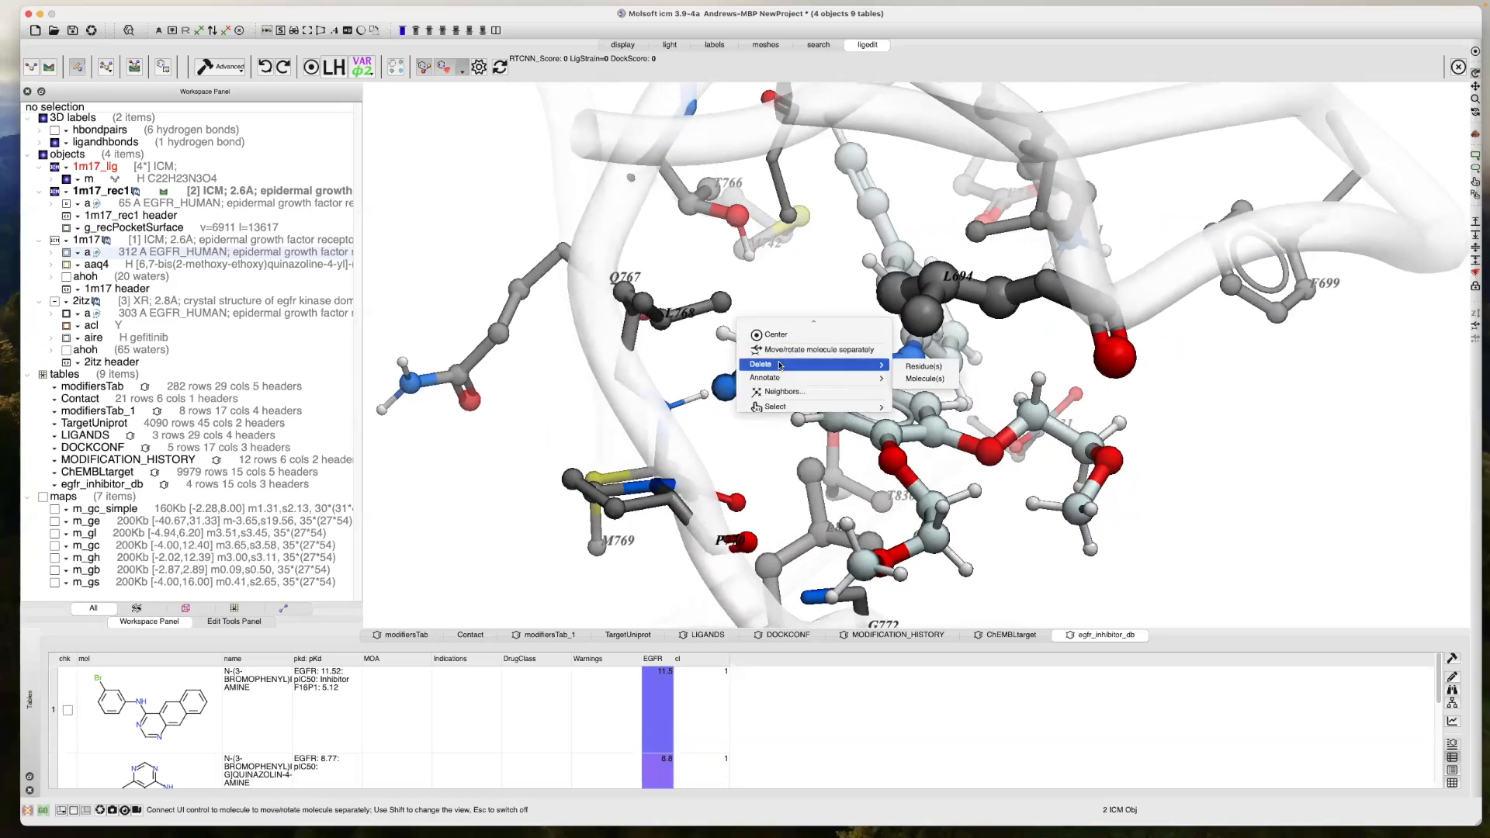
mouse_move(778, 374)
scroll(778, 371, up, 5)
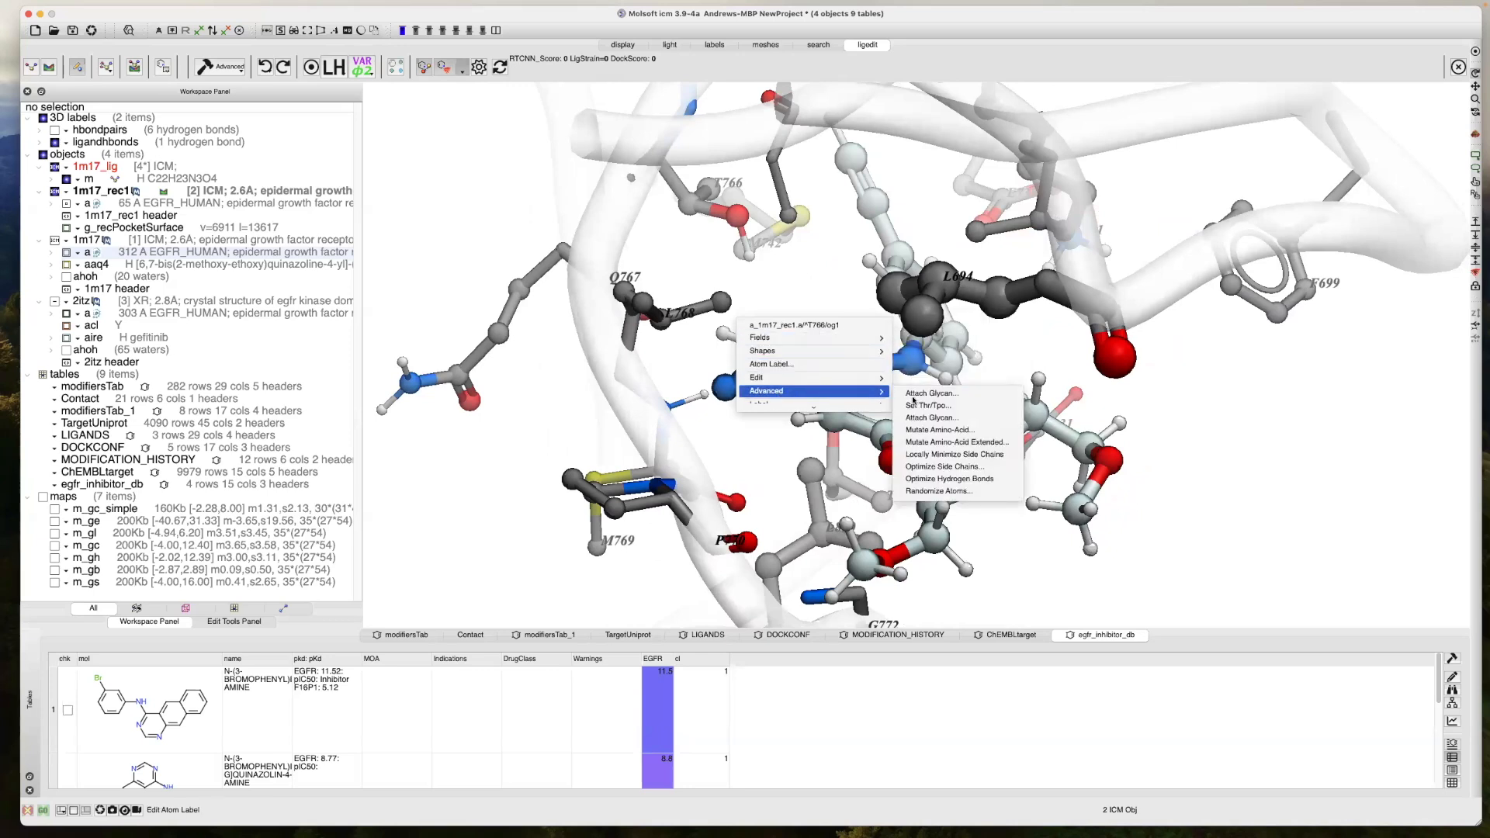
click(933, 431)
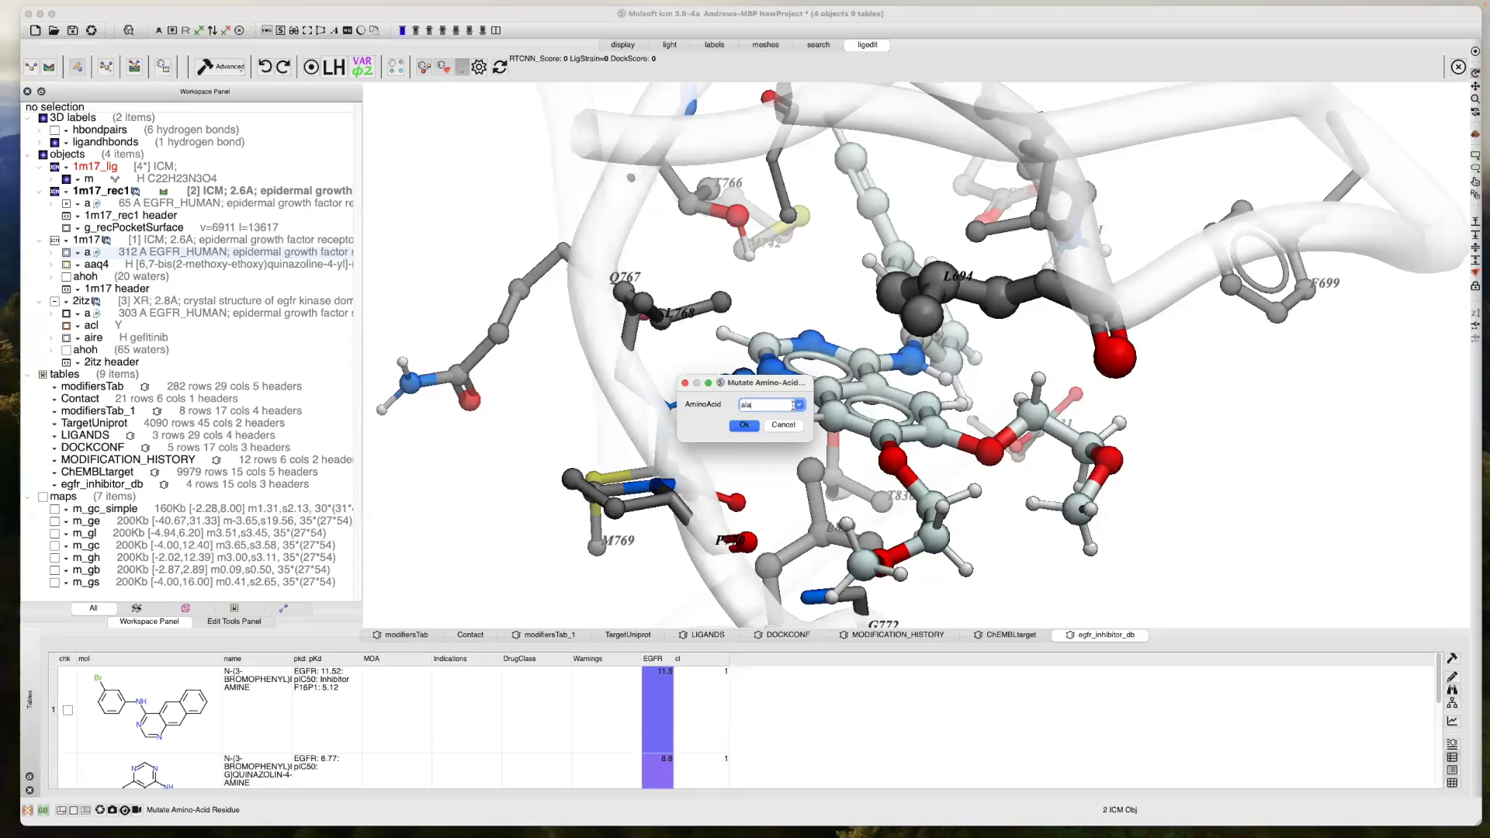
click(798, 405)
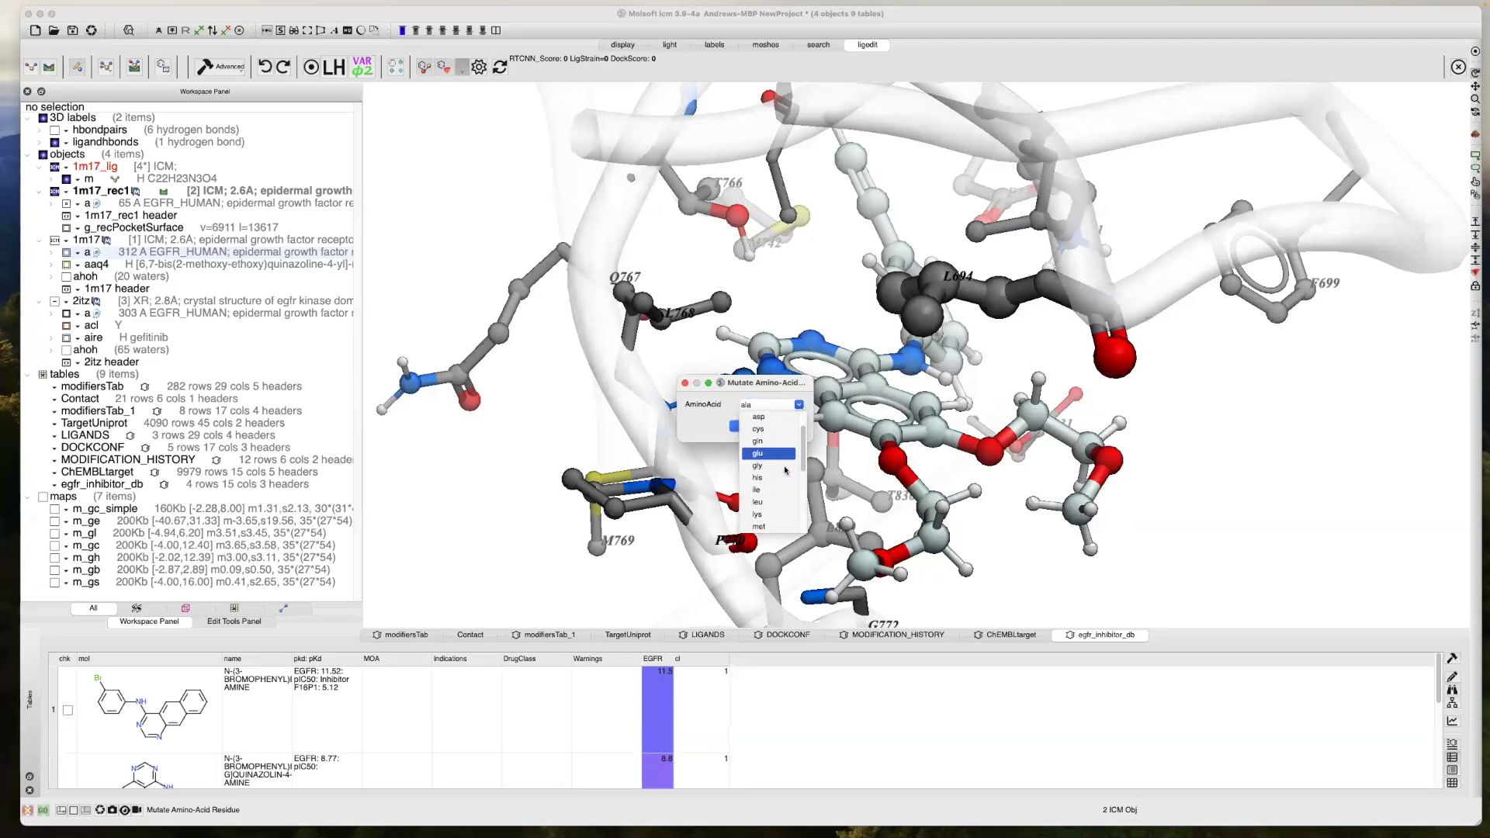
click(765, 514)
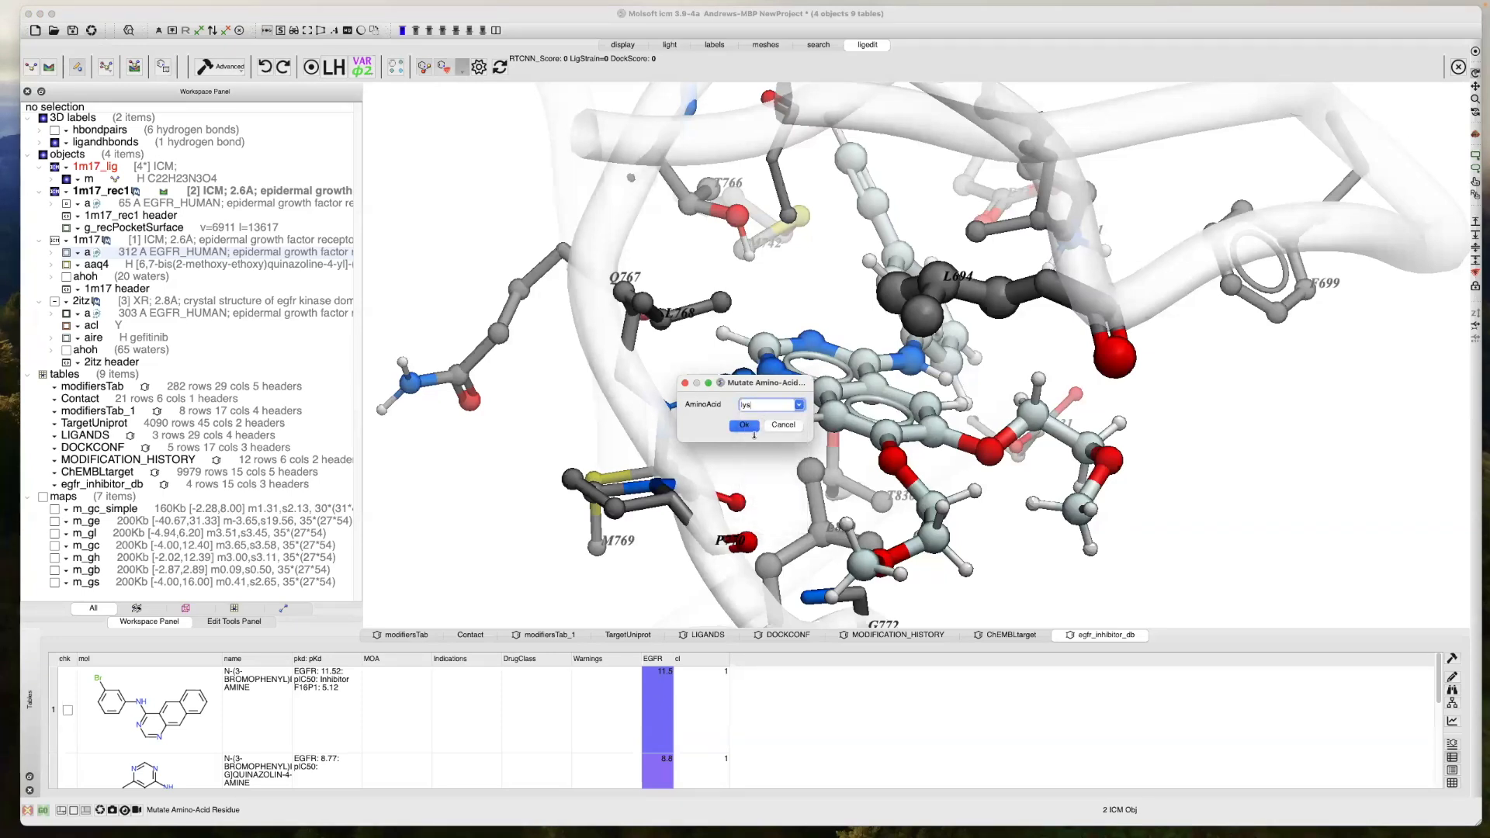
click(746, 426)
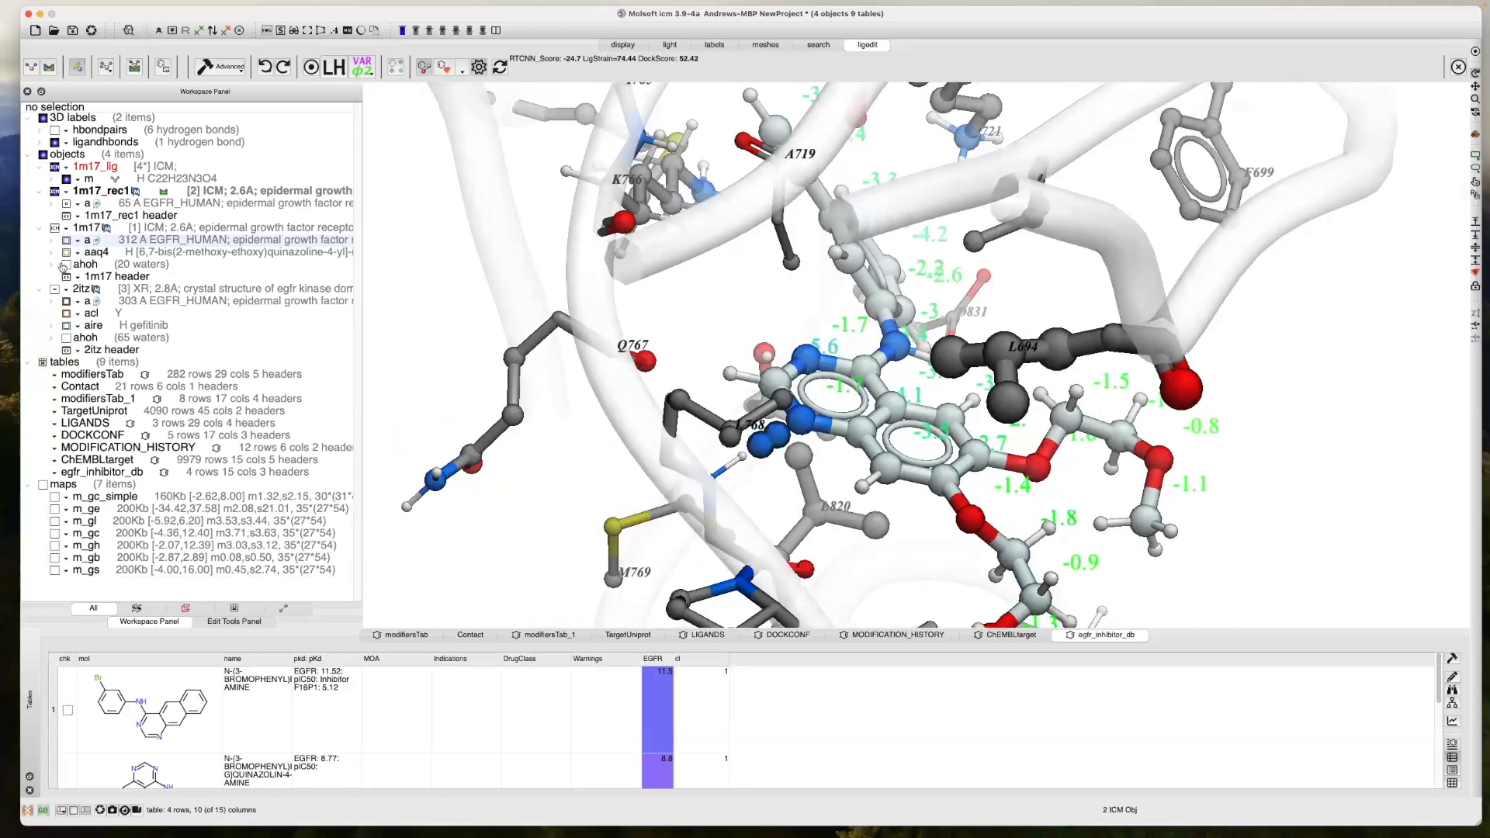
Toggle the display of the 1m17 object and inspect the binding pocket around the mutated residue 766
click(54, 228)
click(54, 228)
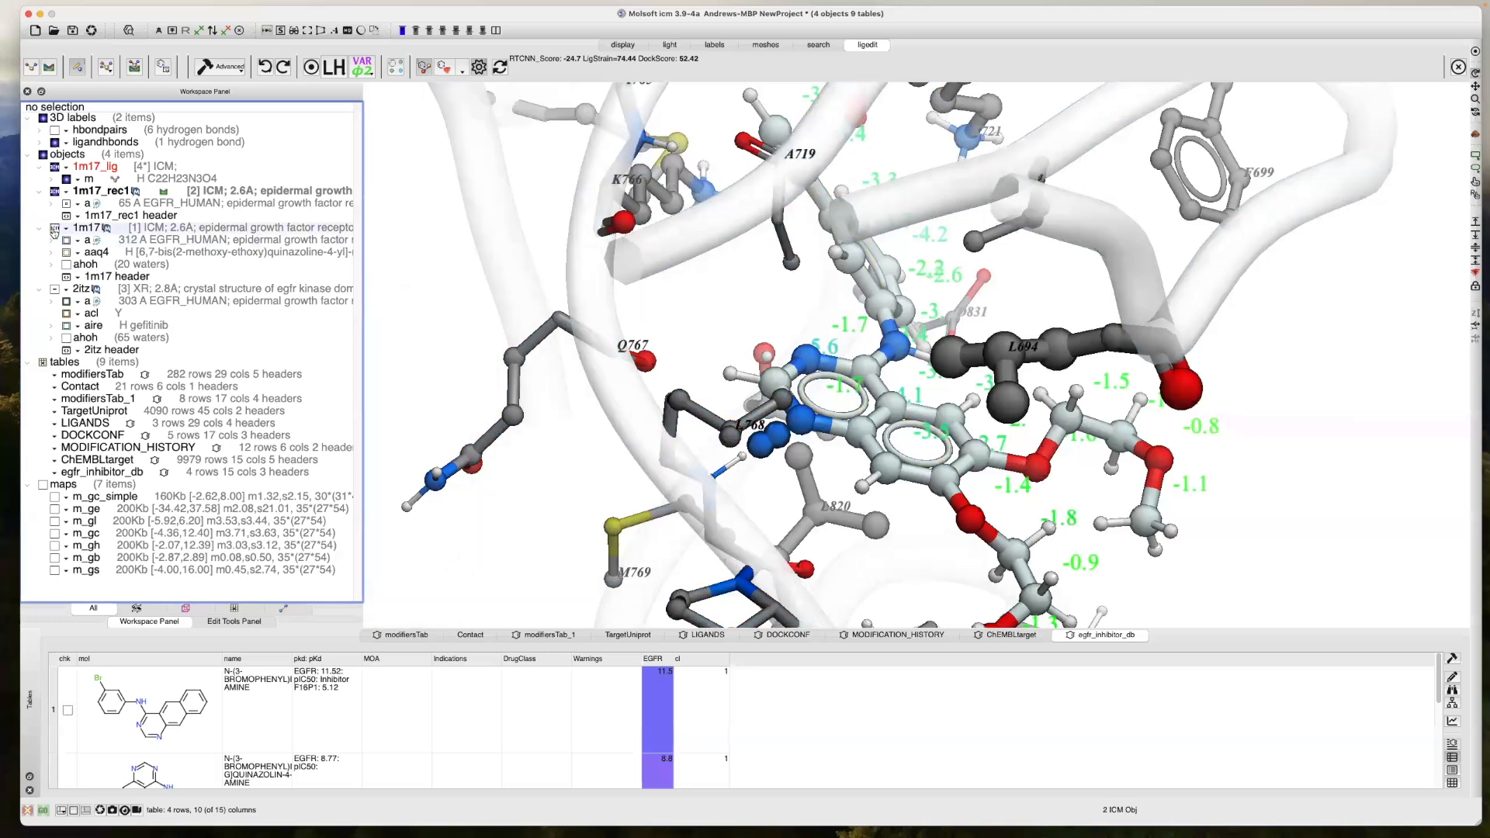
drag(532, 337, 512, 293)
drag(519, 297, 540, 312)
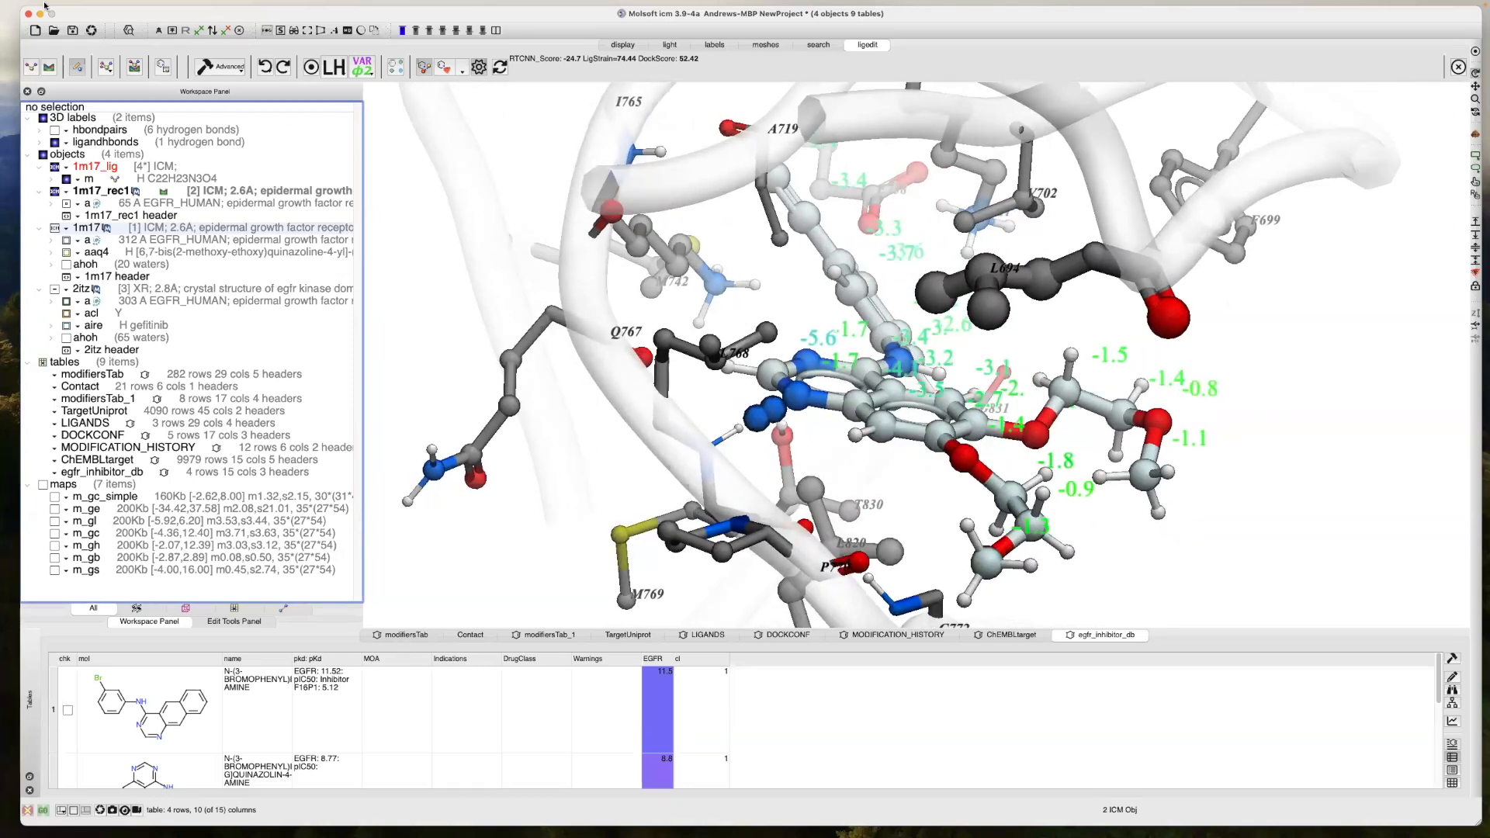
Start a new empty ICM session and enlarge its window to cover most of the screen
click(74, 8)
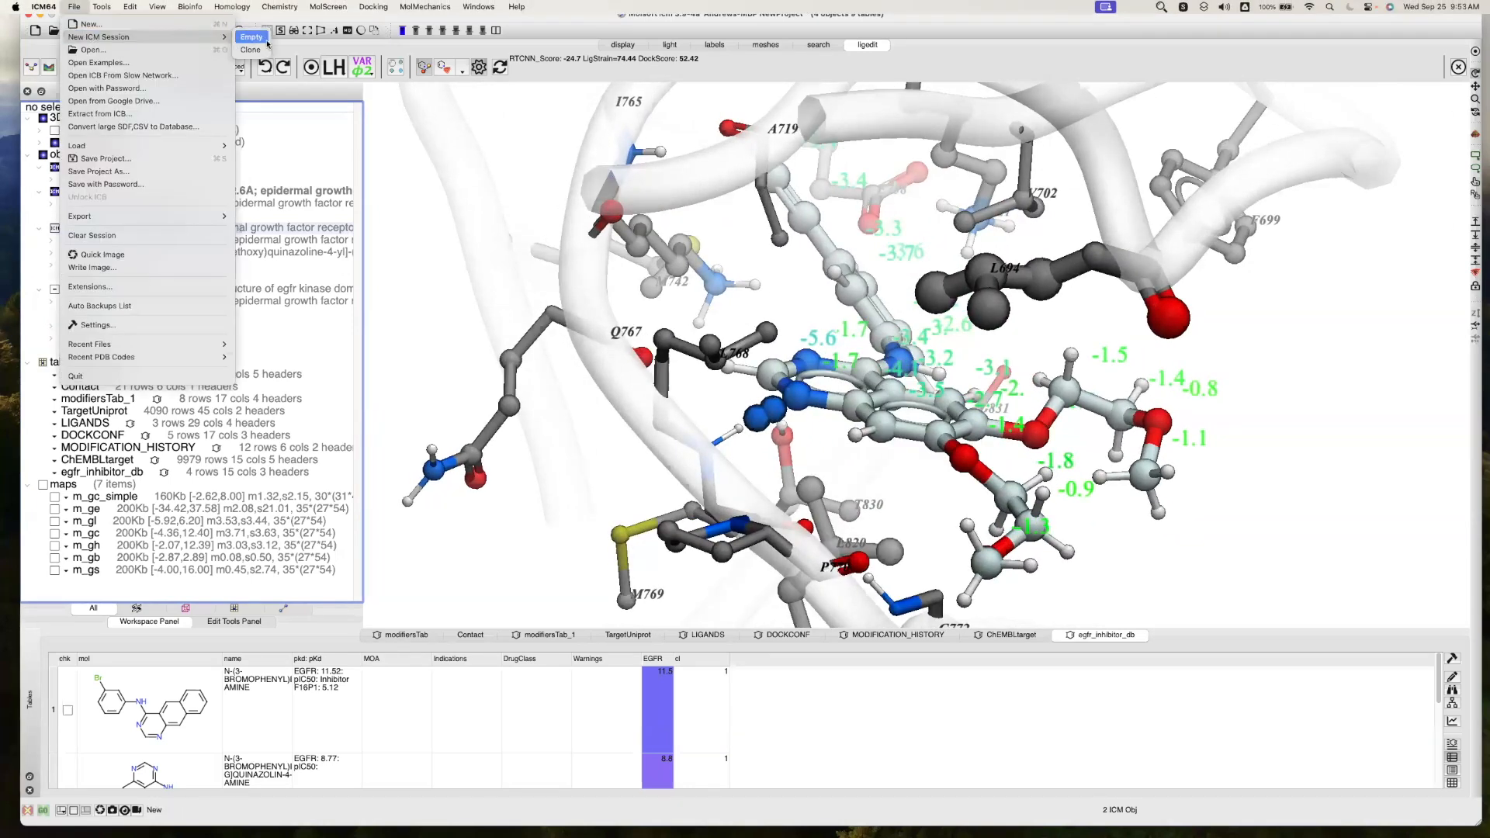
click(89, 33)
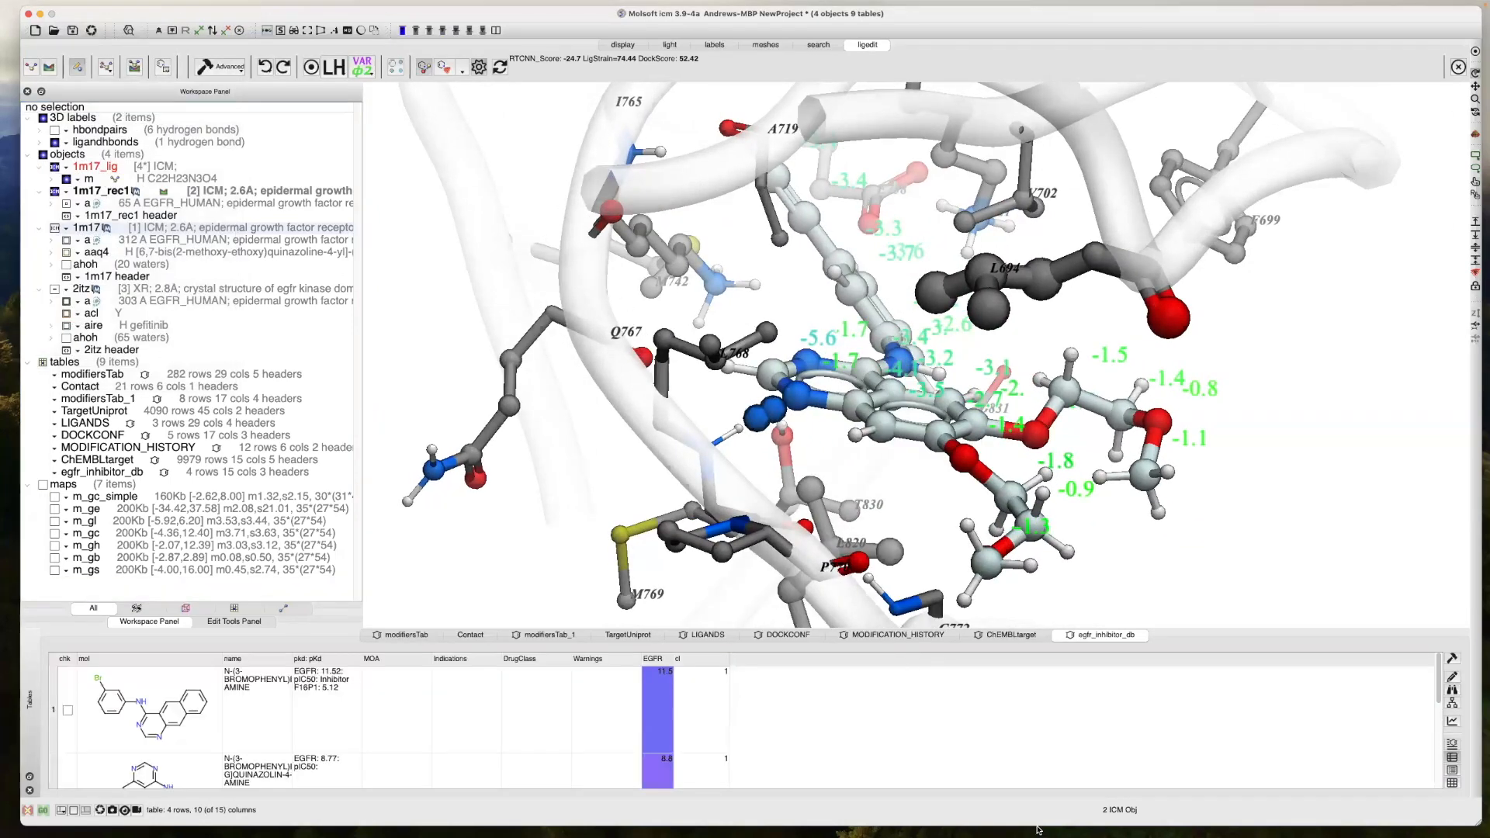
mouse_move(1038, 830)
click(1164, 823)
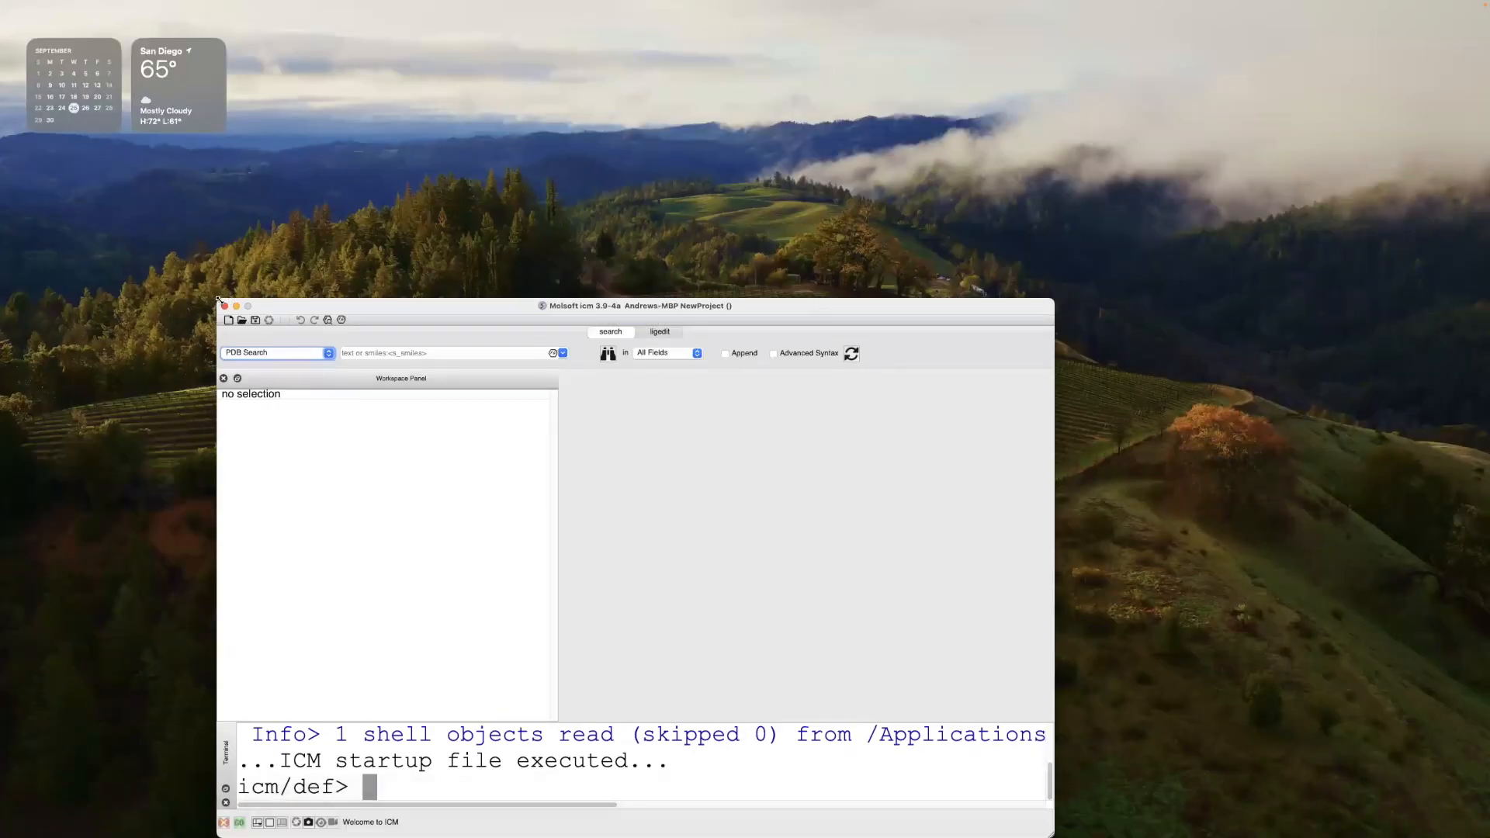
drag(218, 300, 63, 63)
drag(347, 65, 474, 21)
drag(1185, 792, 1462, 817)
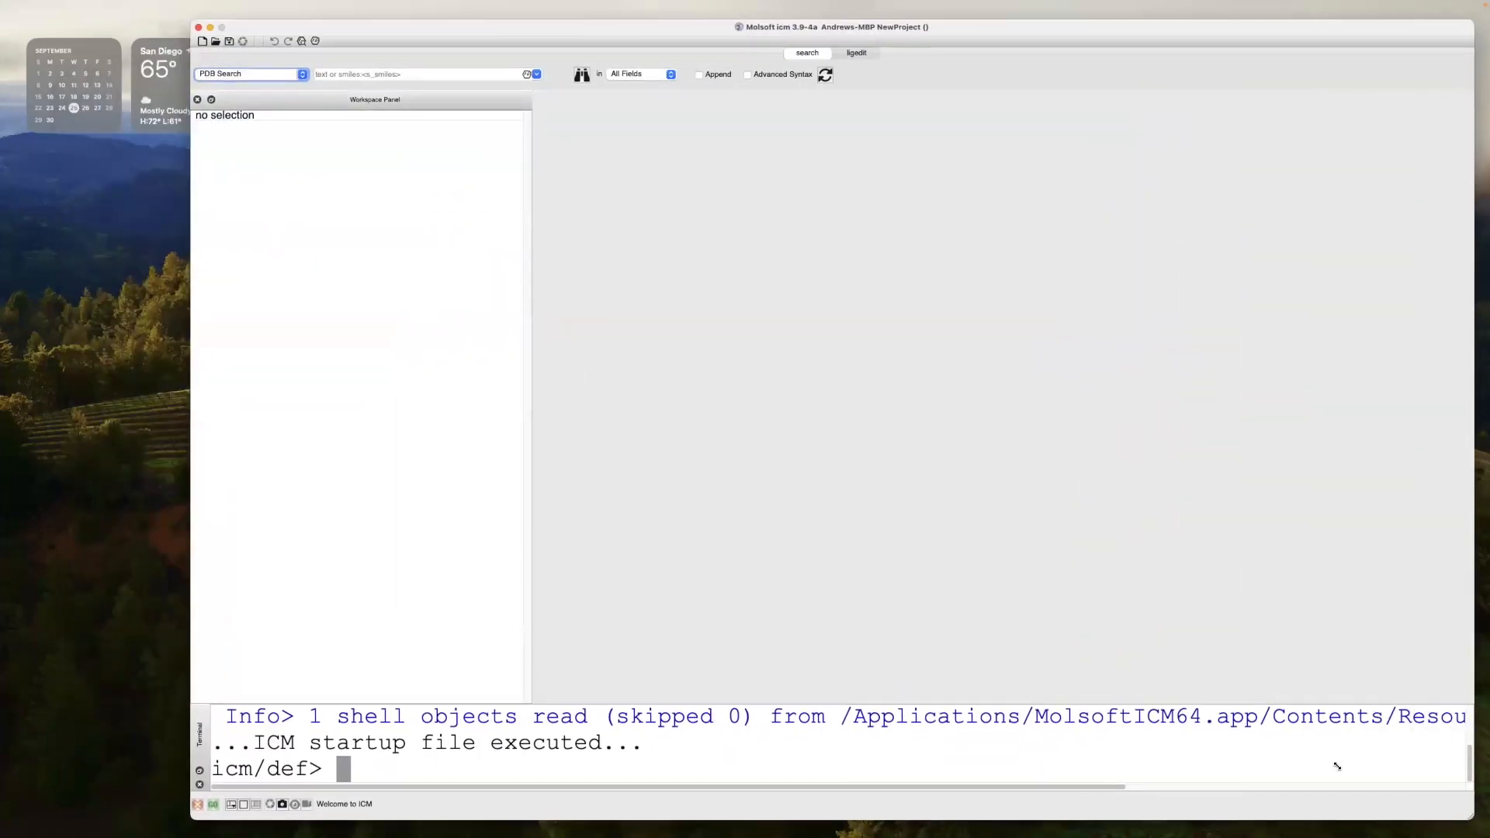
drag(191, 299, 44, 300)
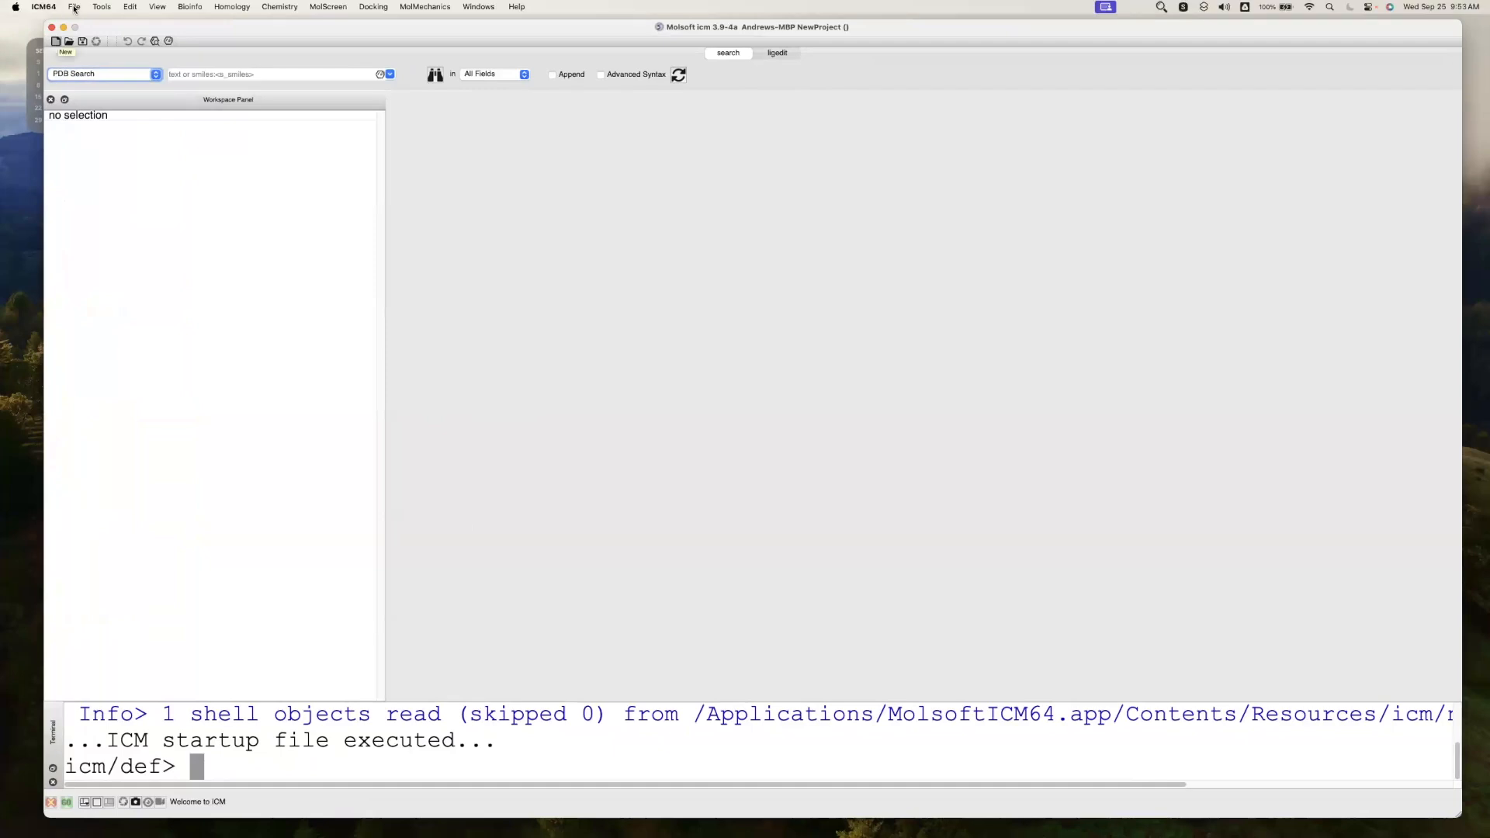
Open the recent project file 1m17_setup.icb in the new session
click(73, 6)
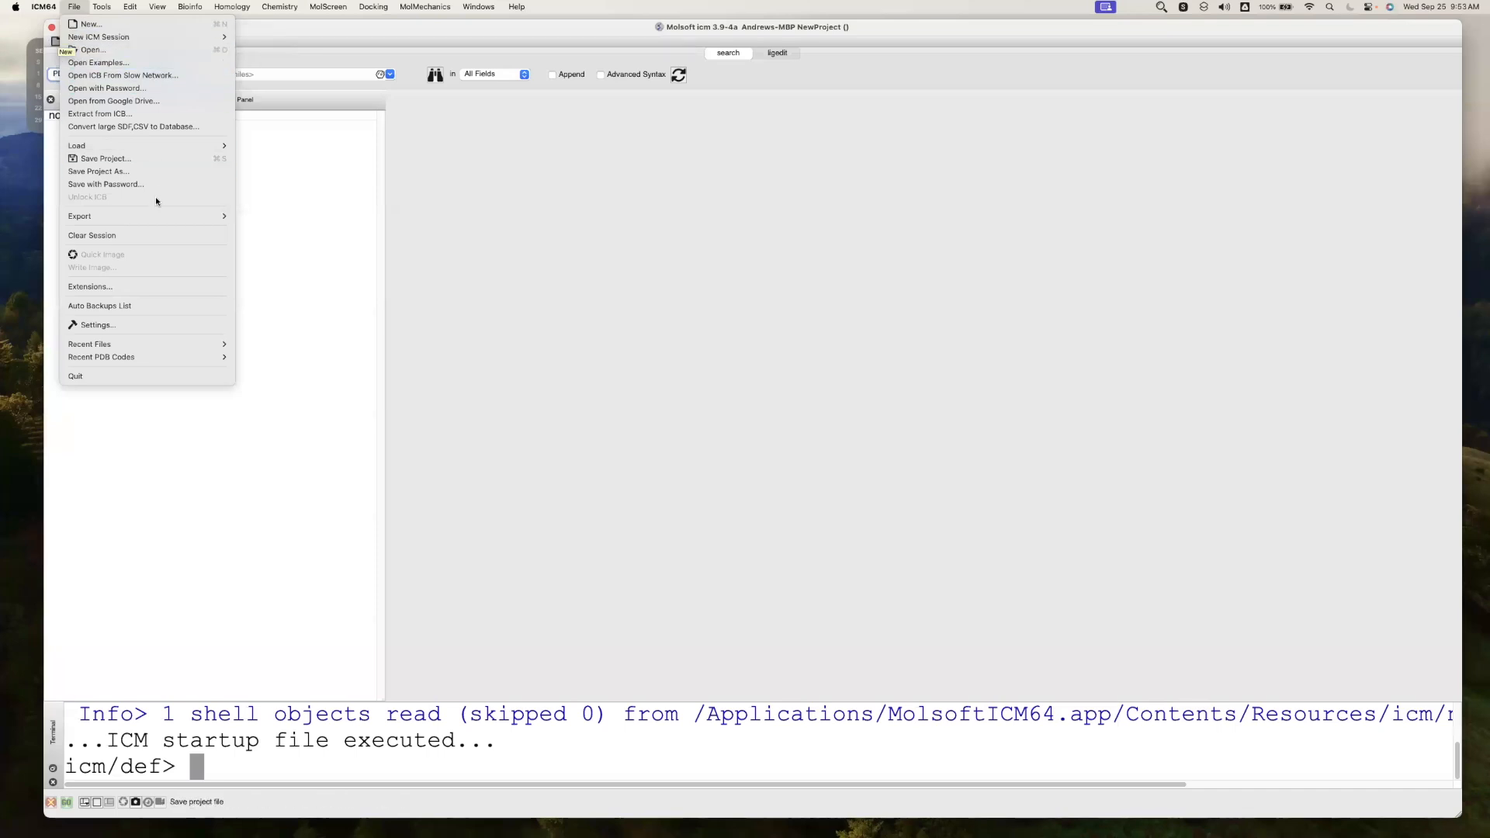
mouse_move(144, 344)
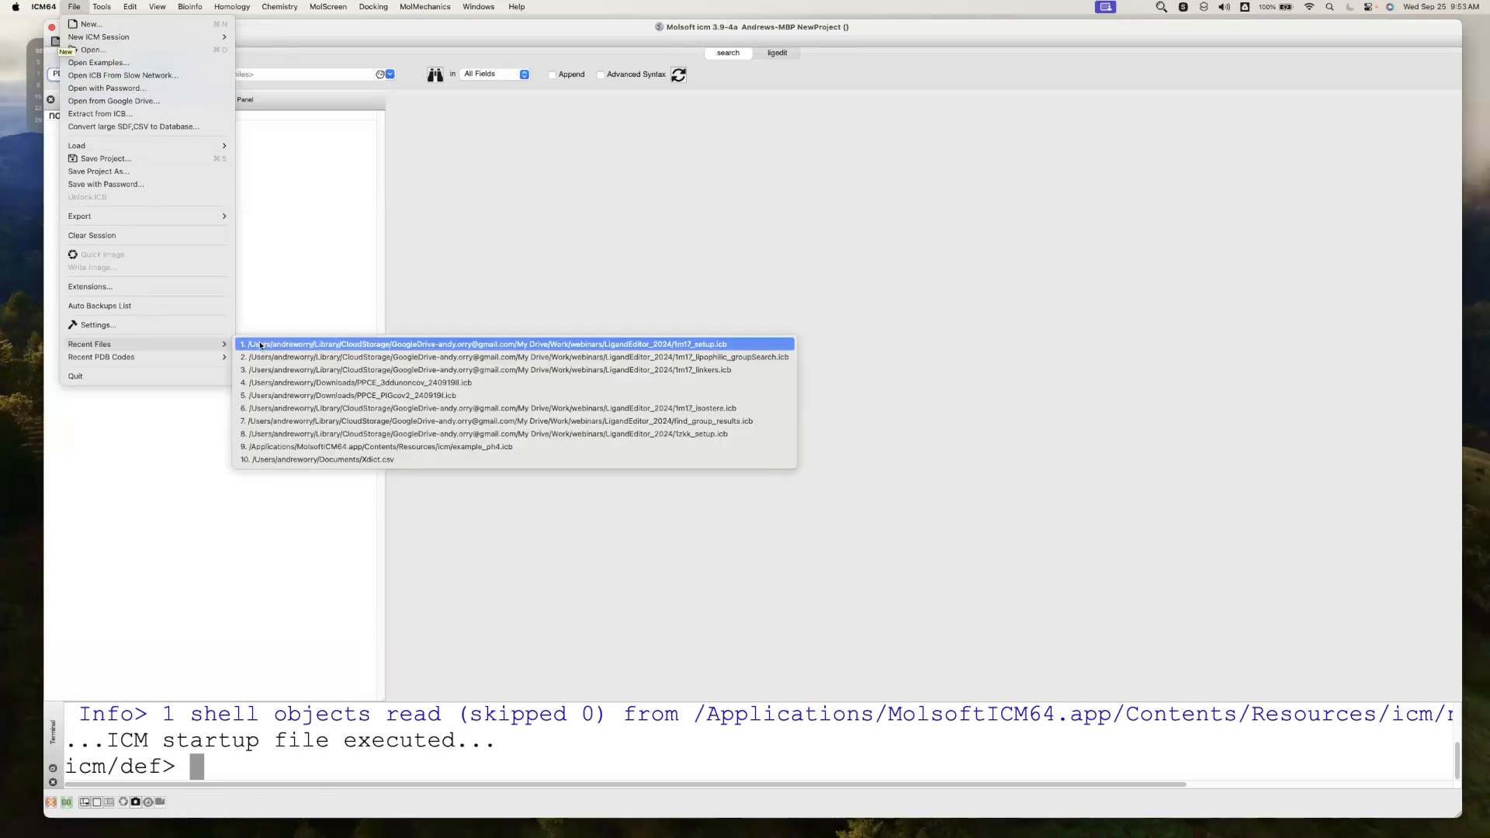
click(299, 347)
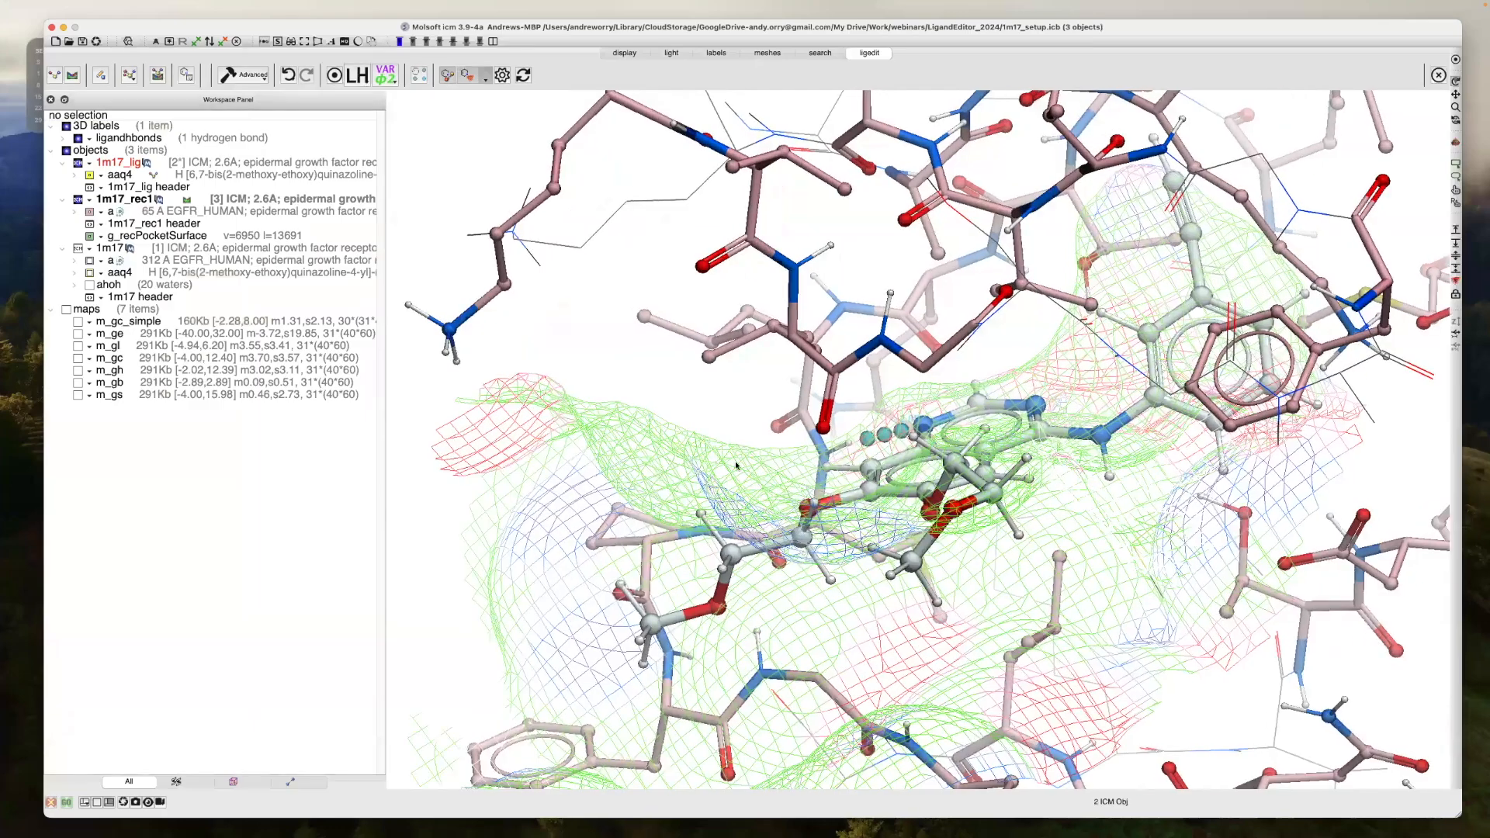
drag(736, 466, 776, 321)
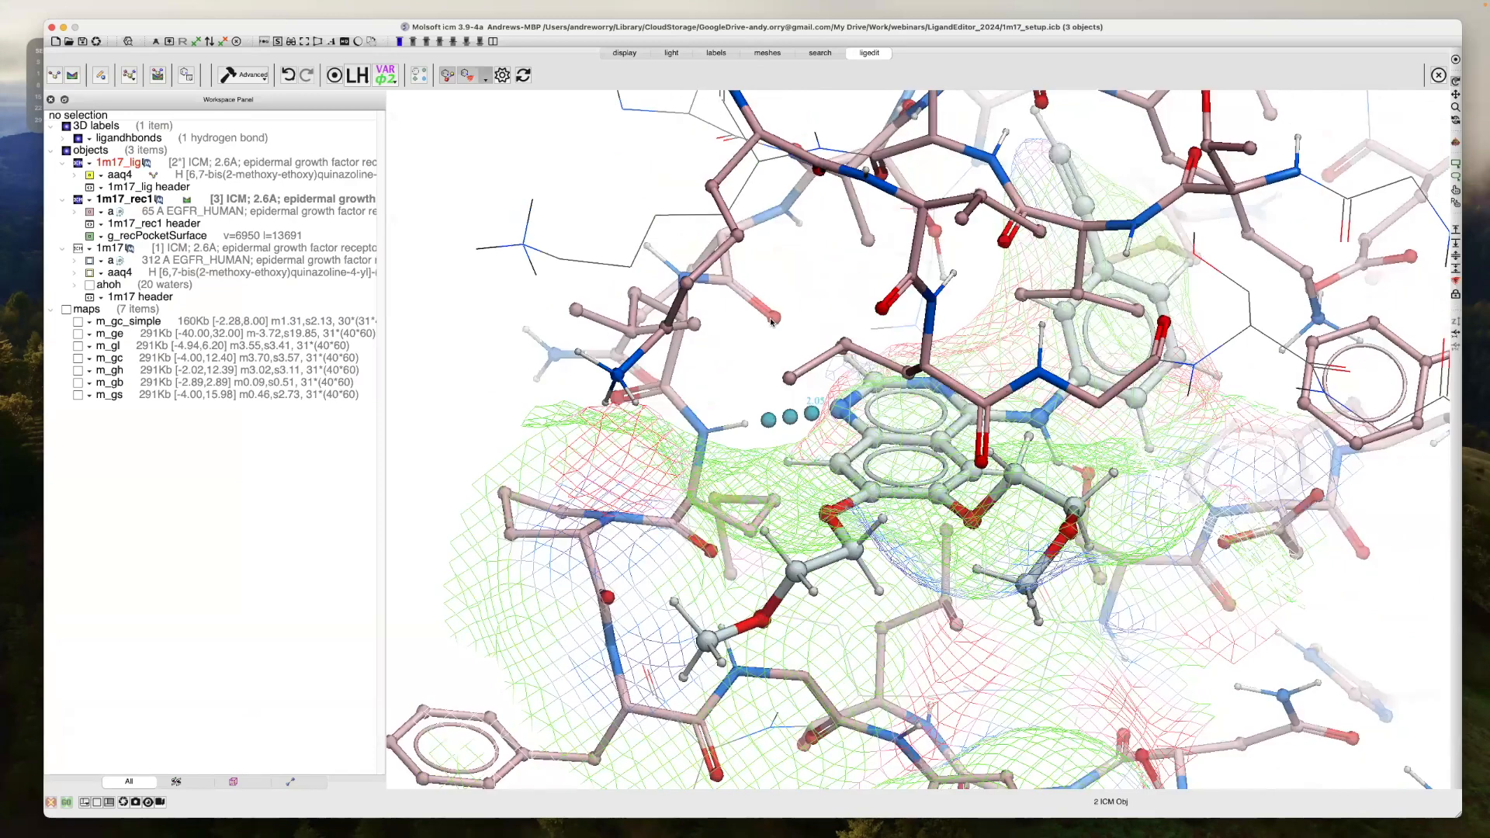
right_click(776, 318)
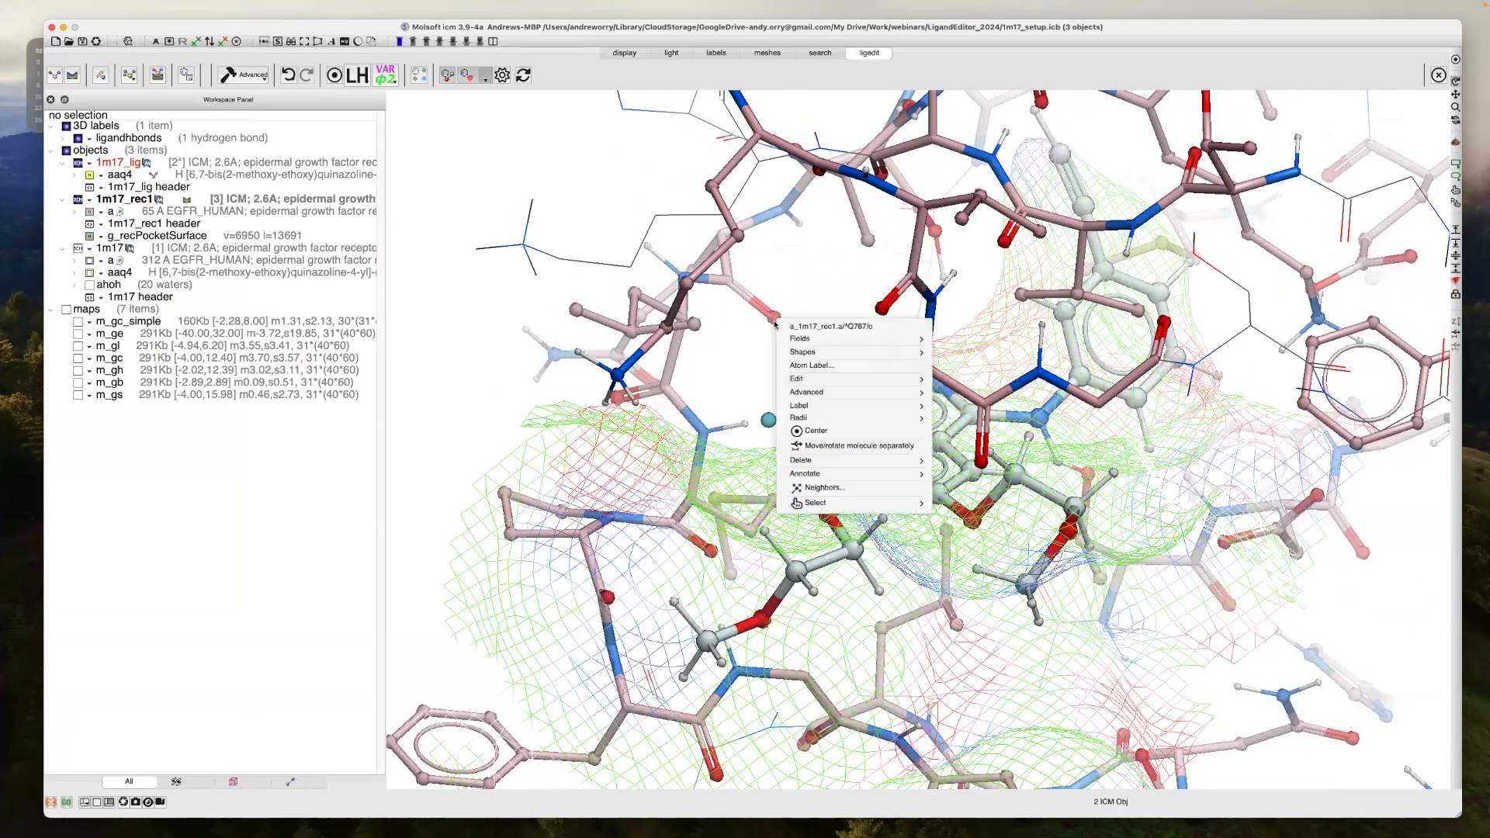
click(768, 318)
drag(793, 276, 721, 306)
Switch to the PowerPoint slide show, go back to the Setting up the Ligand and Receptor slide, and return to ICM
key(super+Tab)
key(super+Tab)
key(super+Tab)
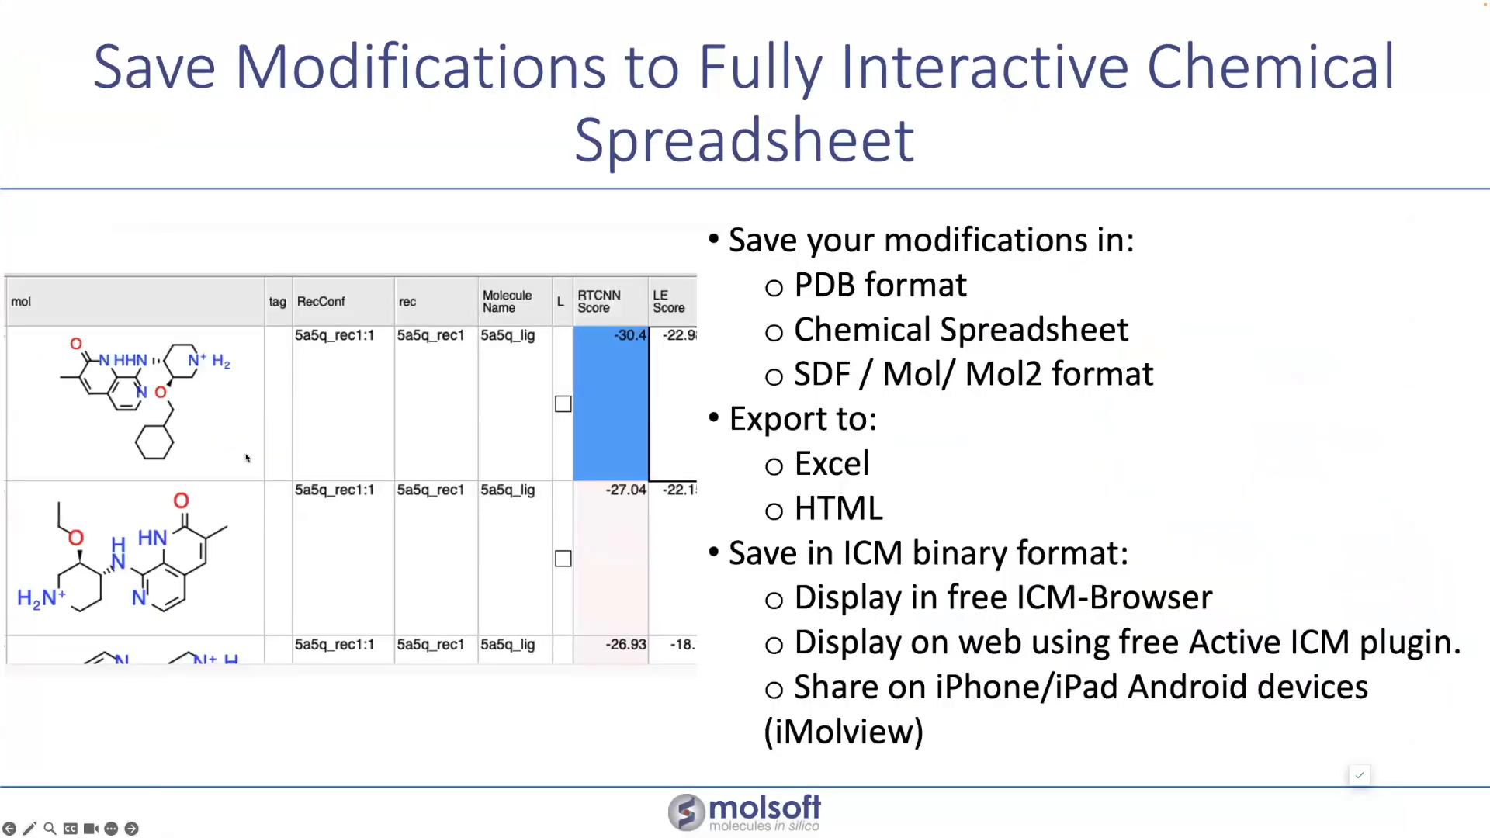
key(Left)
key(Left)
key(Left)
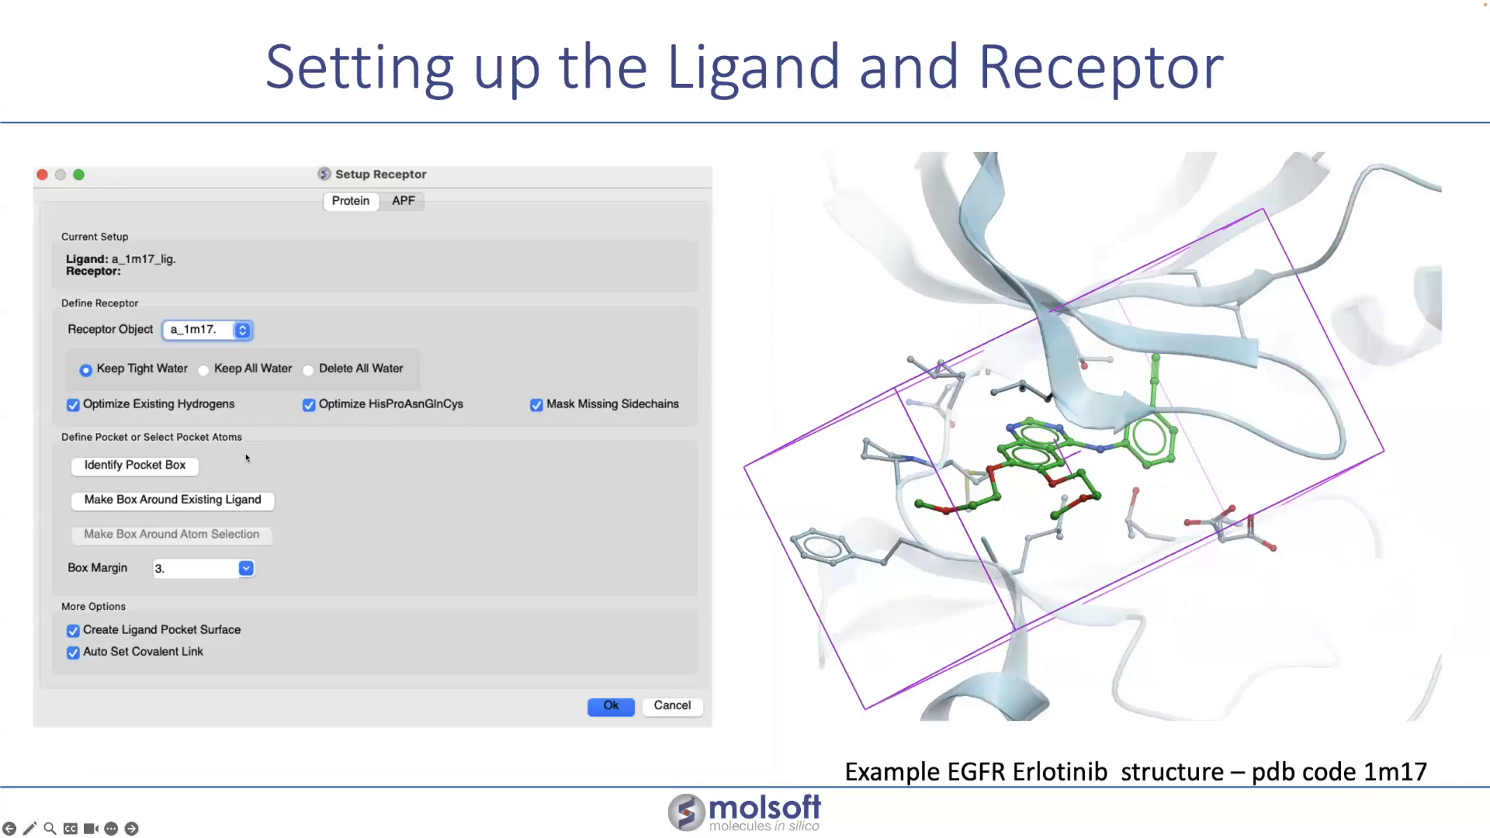
key(super+Tab)
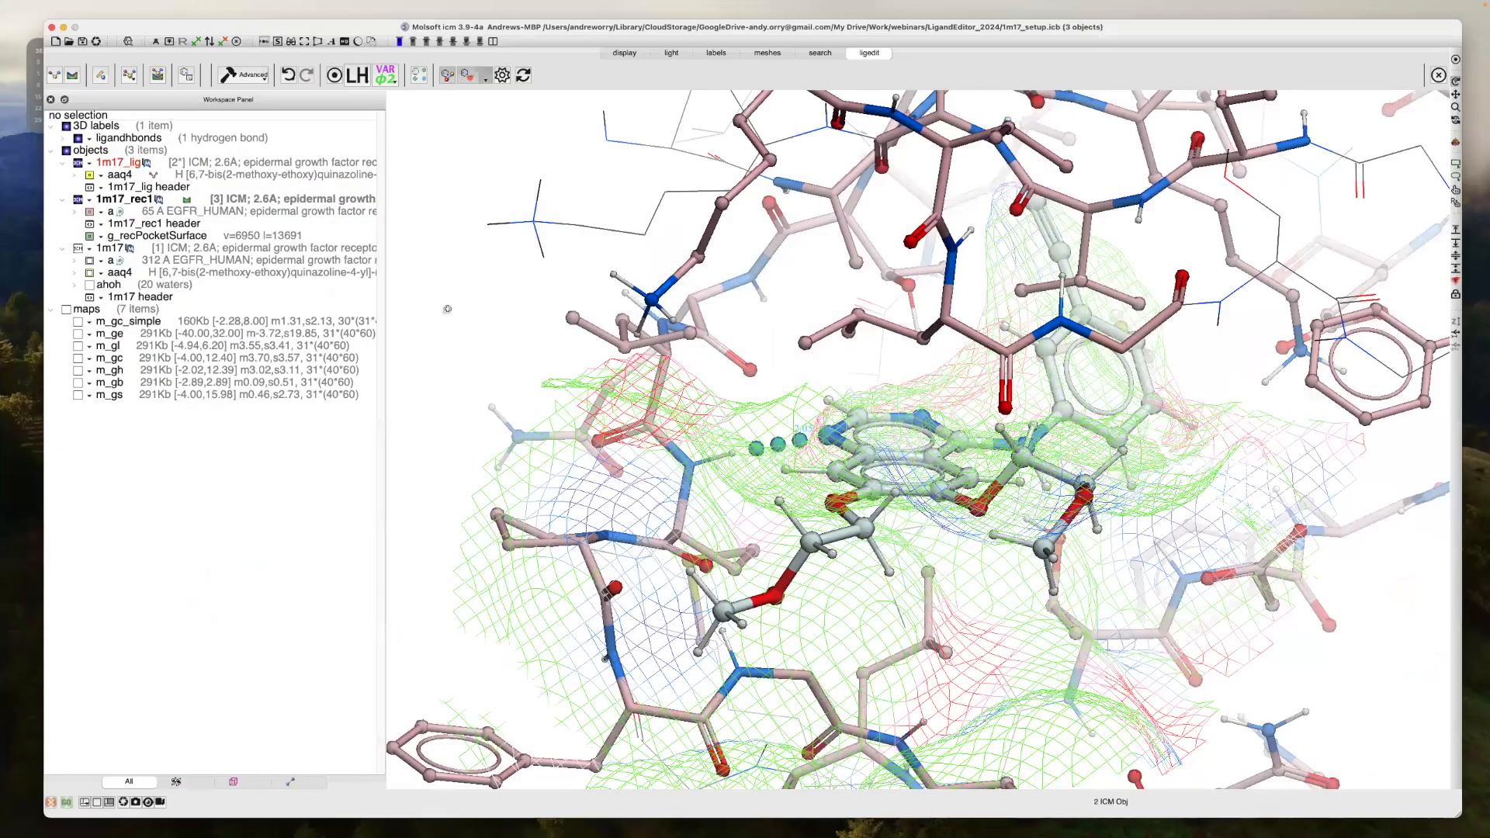
Mutate residue T766 of the 1m17_rec1 receptor to met
scroll(459, 324, down, 3)
drag(546, 349, 747, 377)
right_click(803, 277)
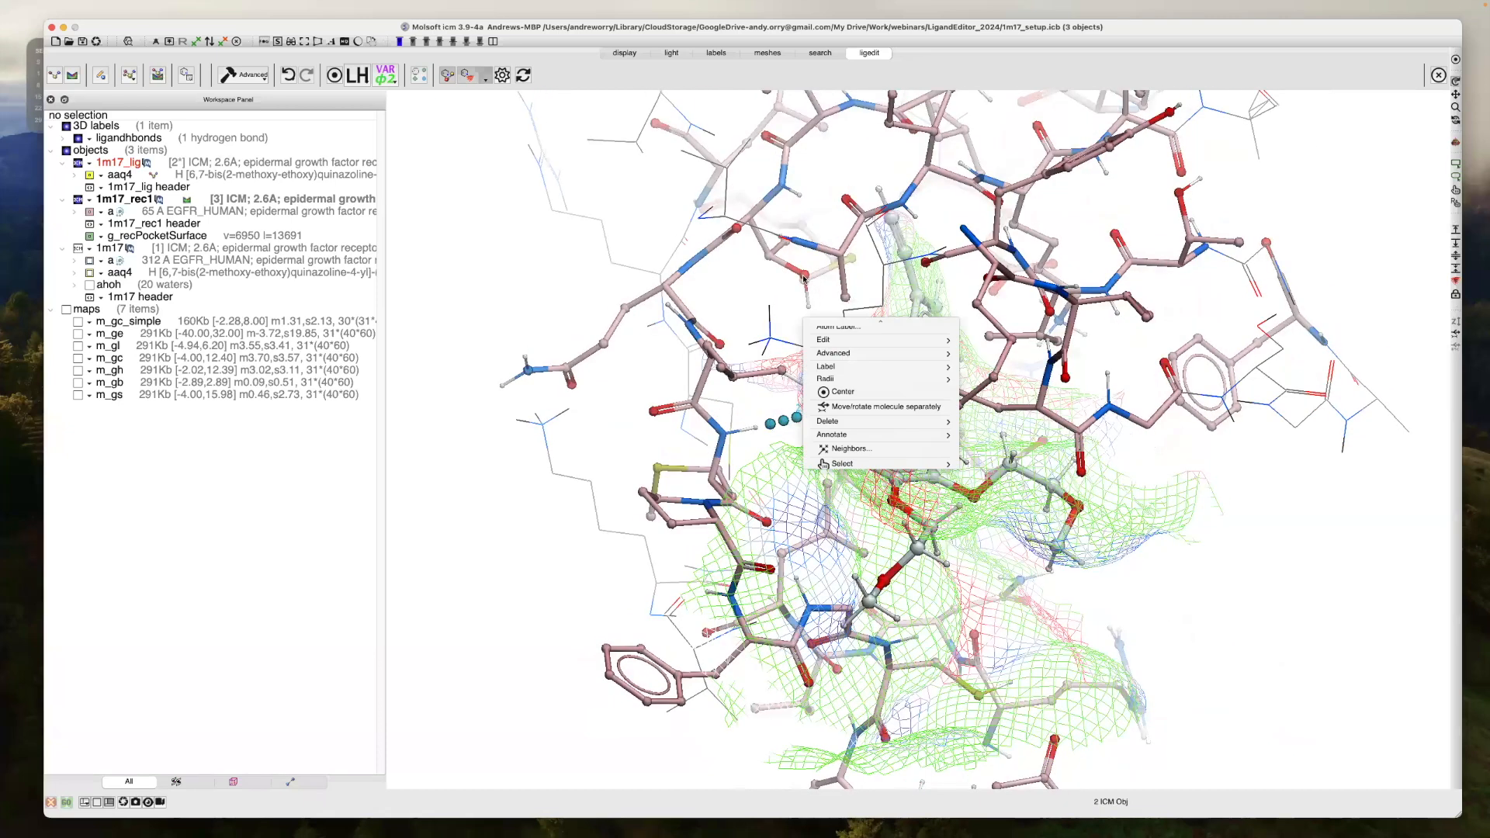
scroll(839, 328, up, 3)
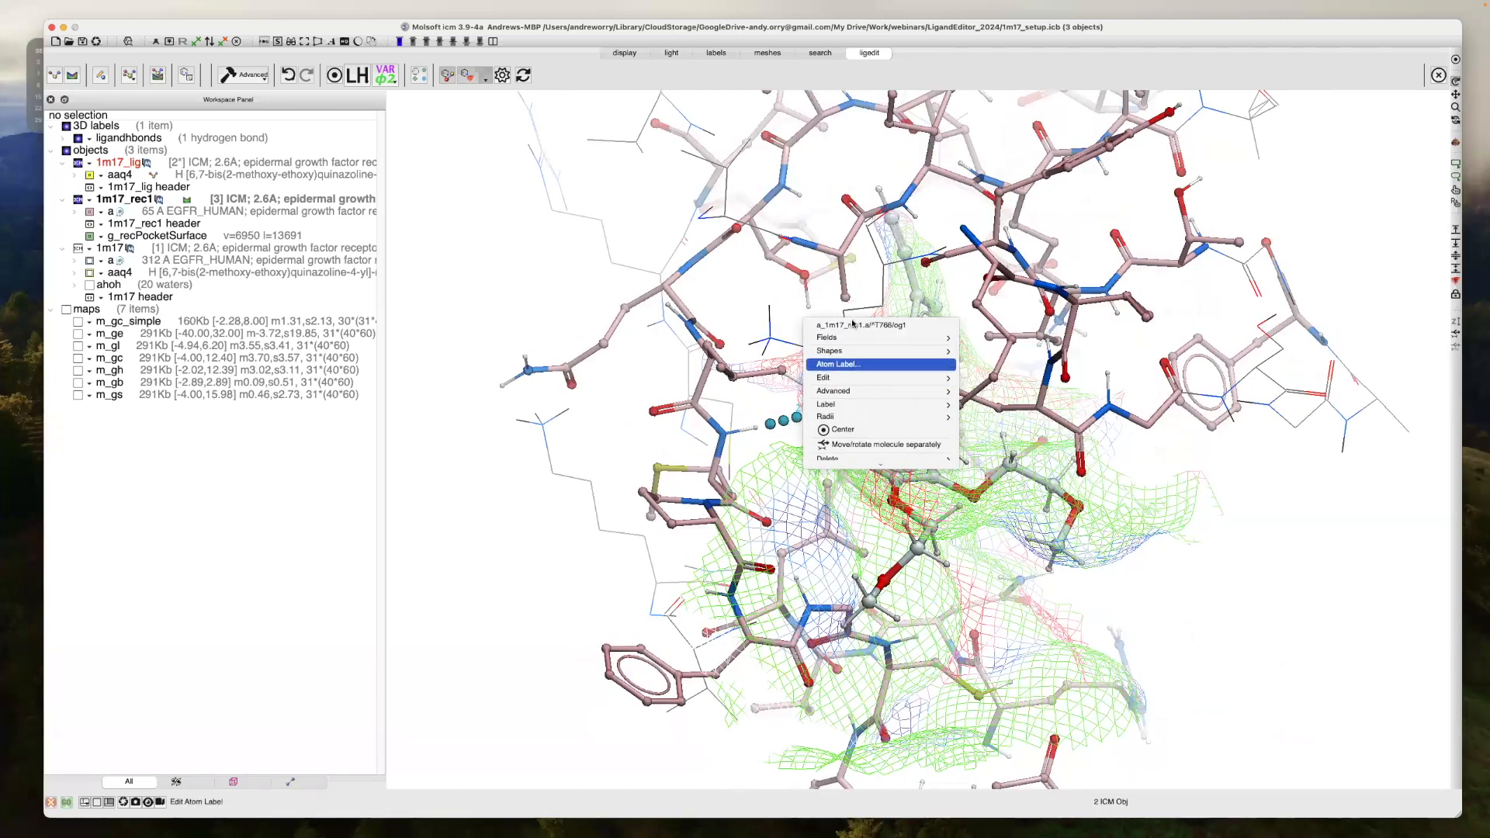
click(803, 281)
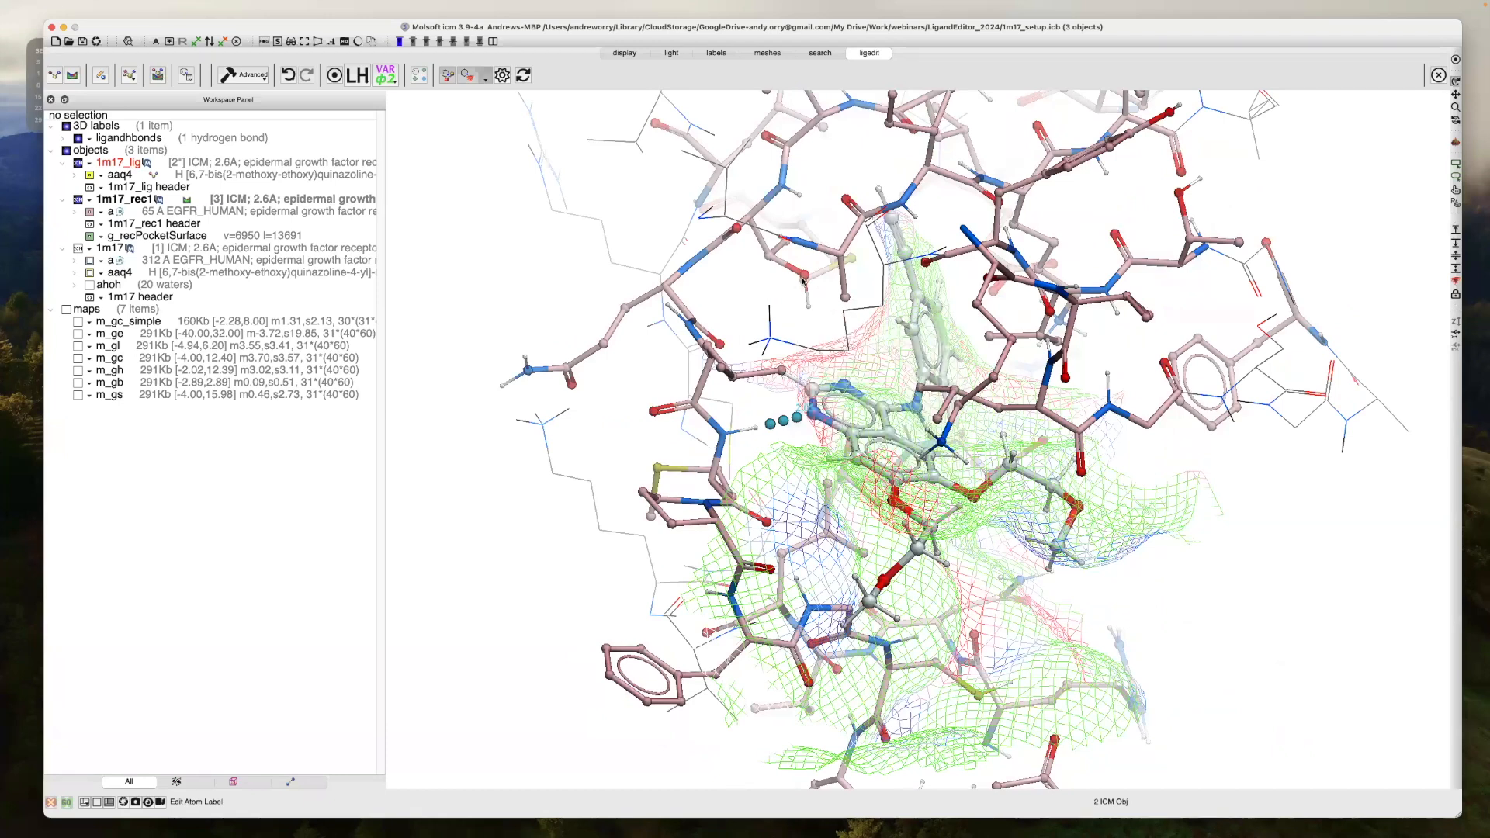
right_click(805, 280)
mouse_move(844, 355)
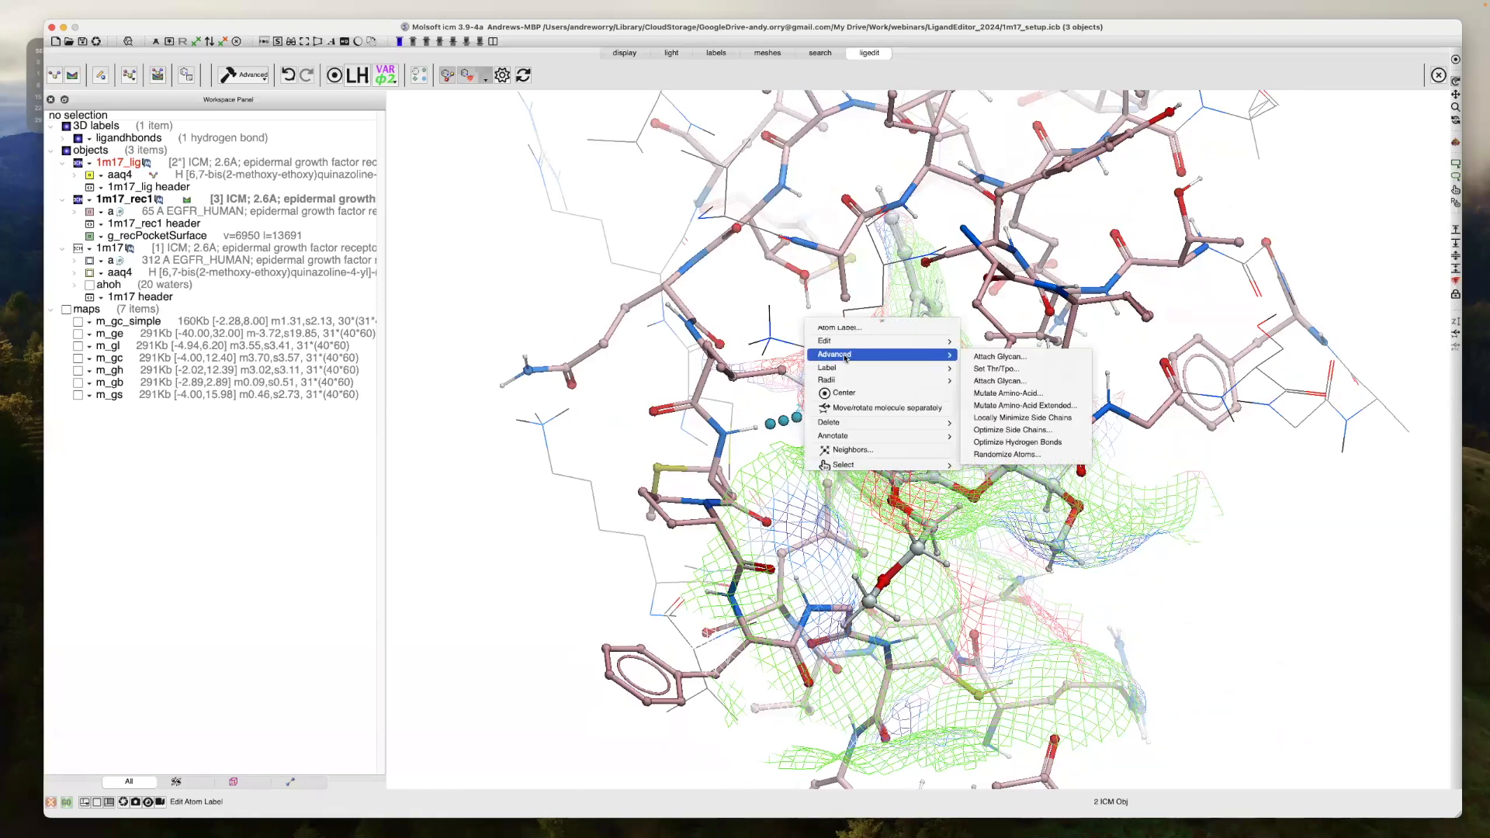
click(1002, 393)
click(800, 407)
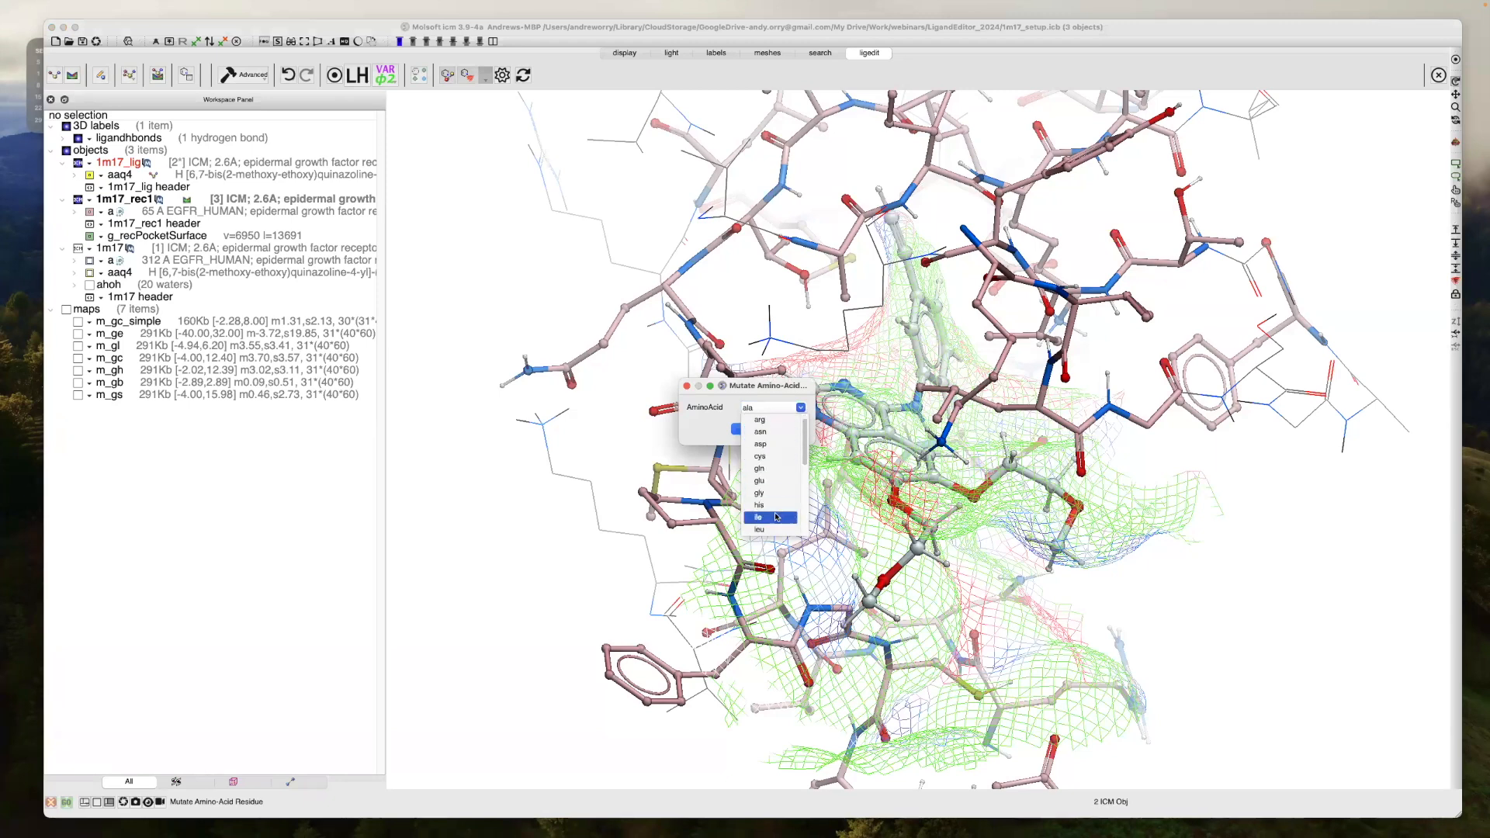
scroll(779, 520, down, 2)
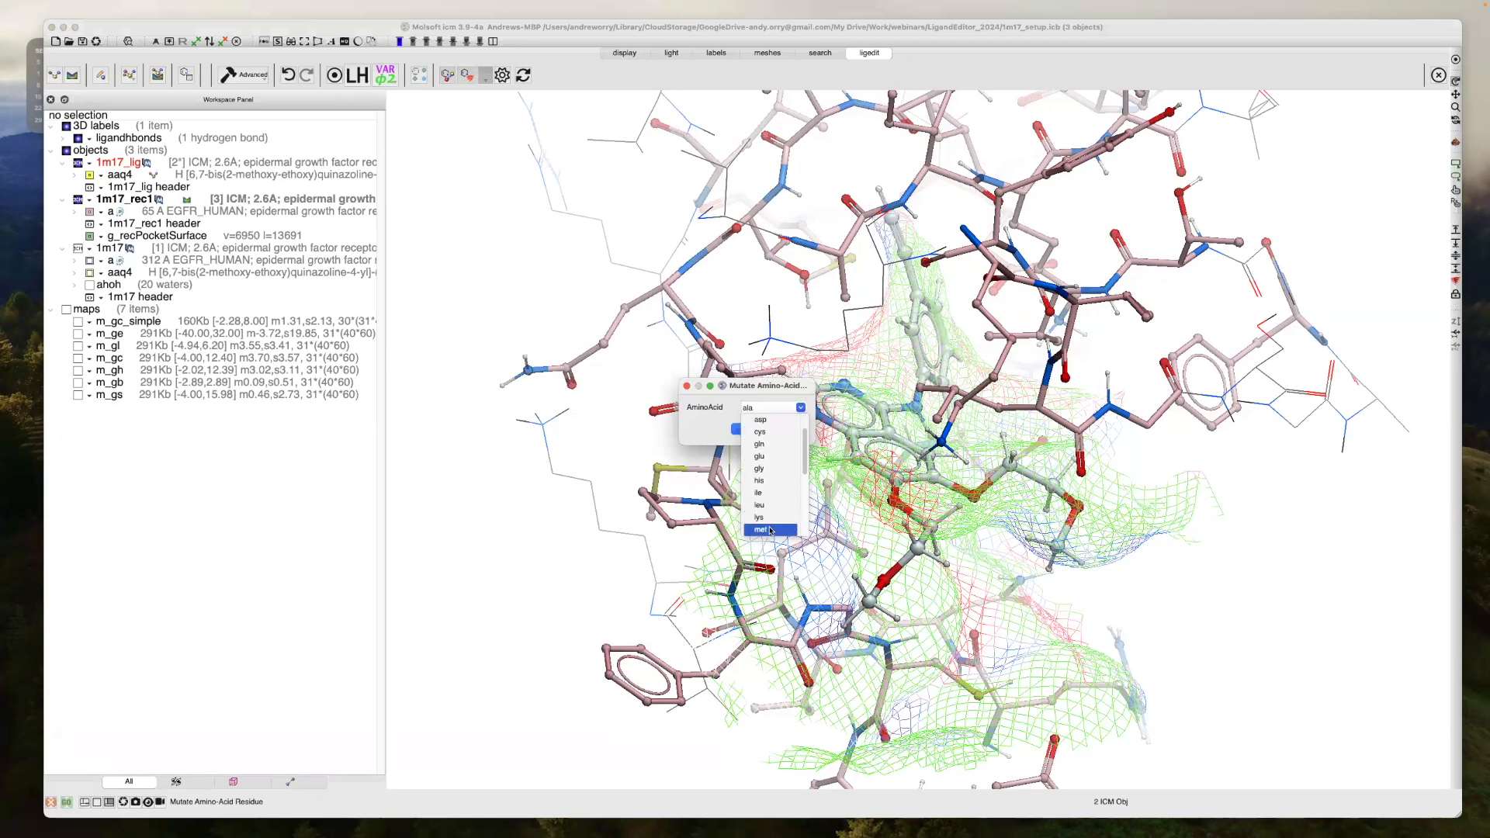
click(777, 530)
click(743, 429)
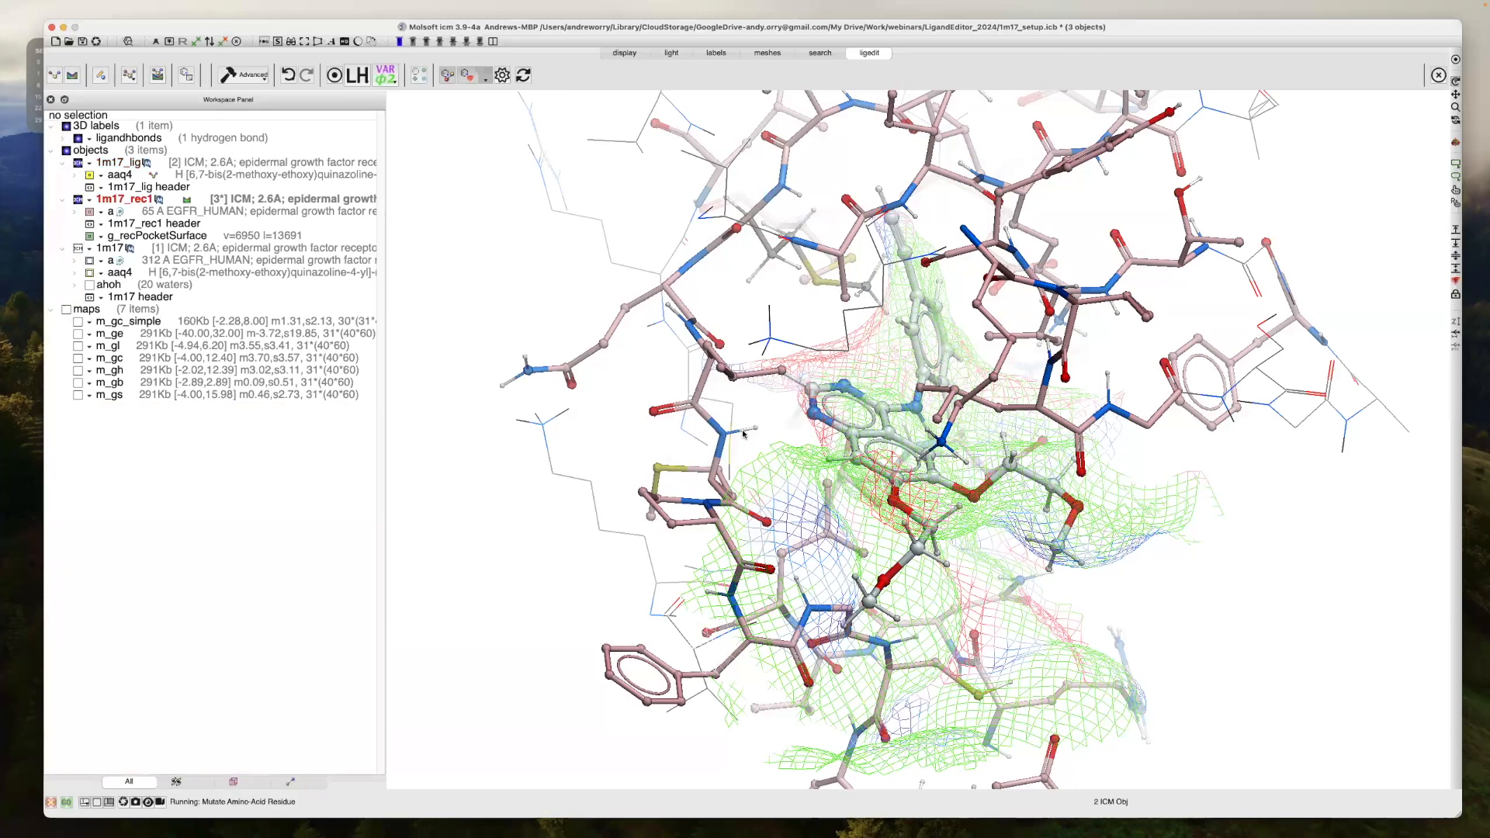
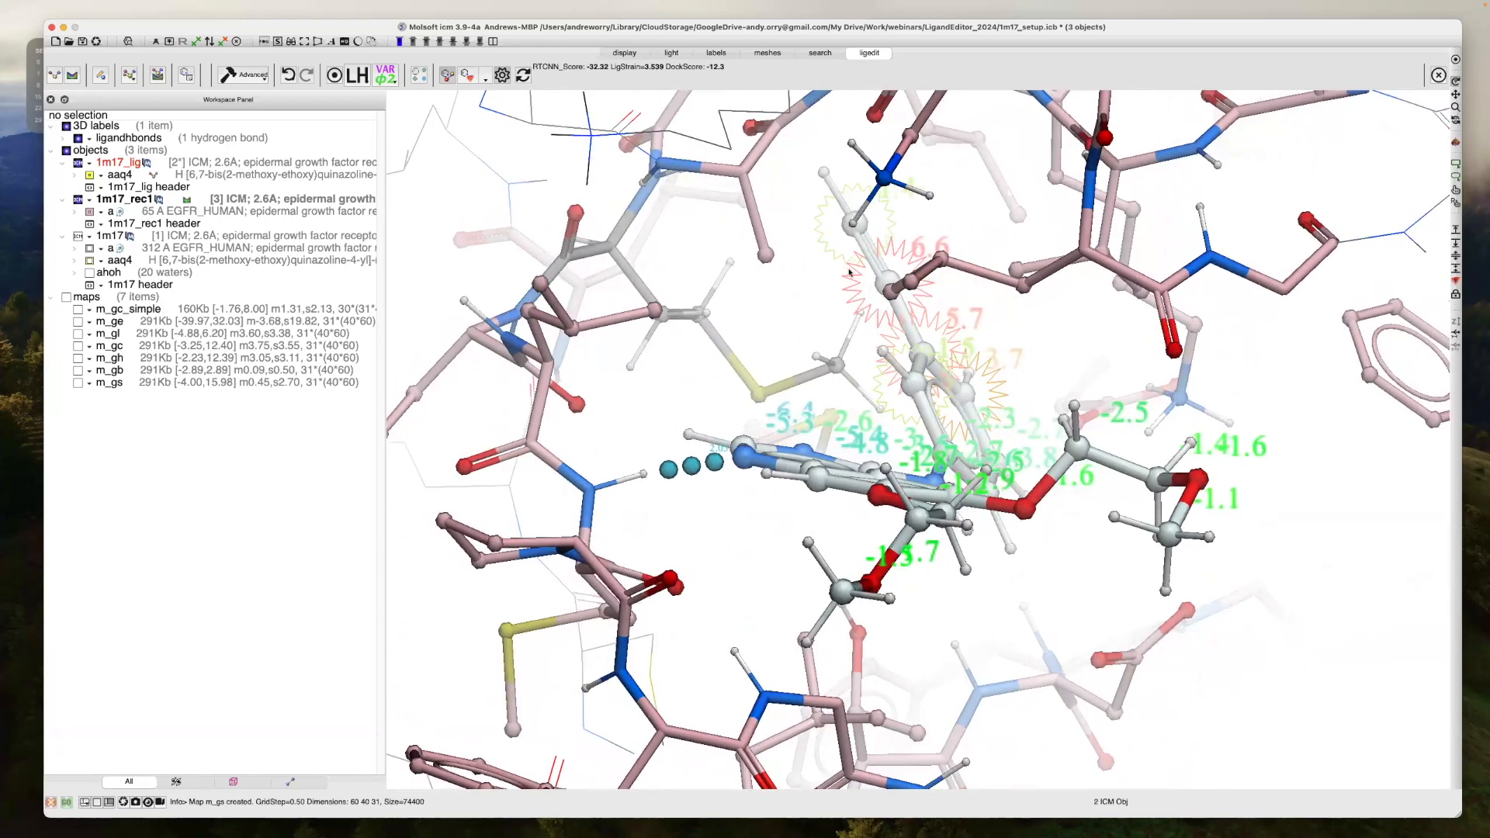
Display the receptor pocket surface around the 1m17 ligand and examine the clash region near its phenyl ring from several angles
drag(851, 332, 1034, 331)
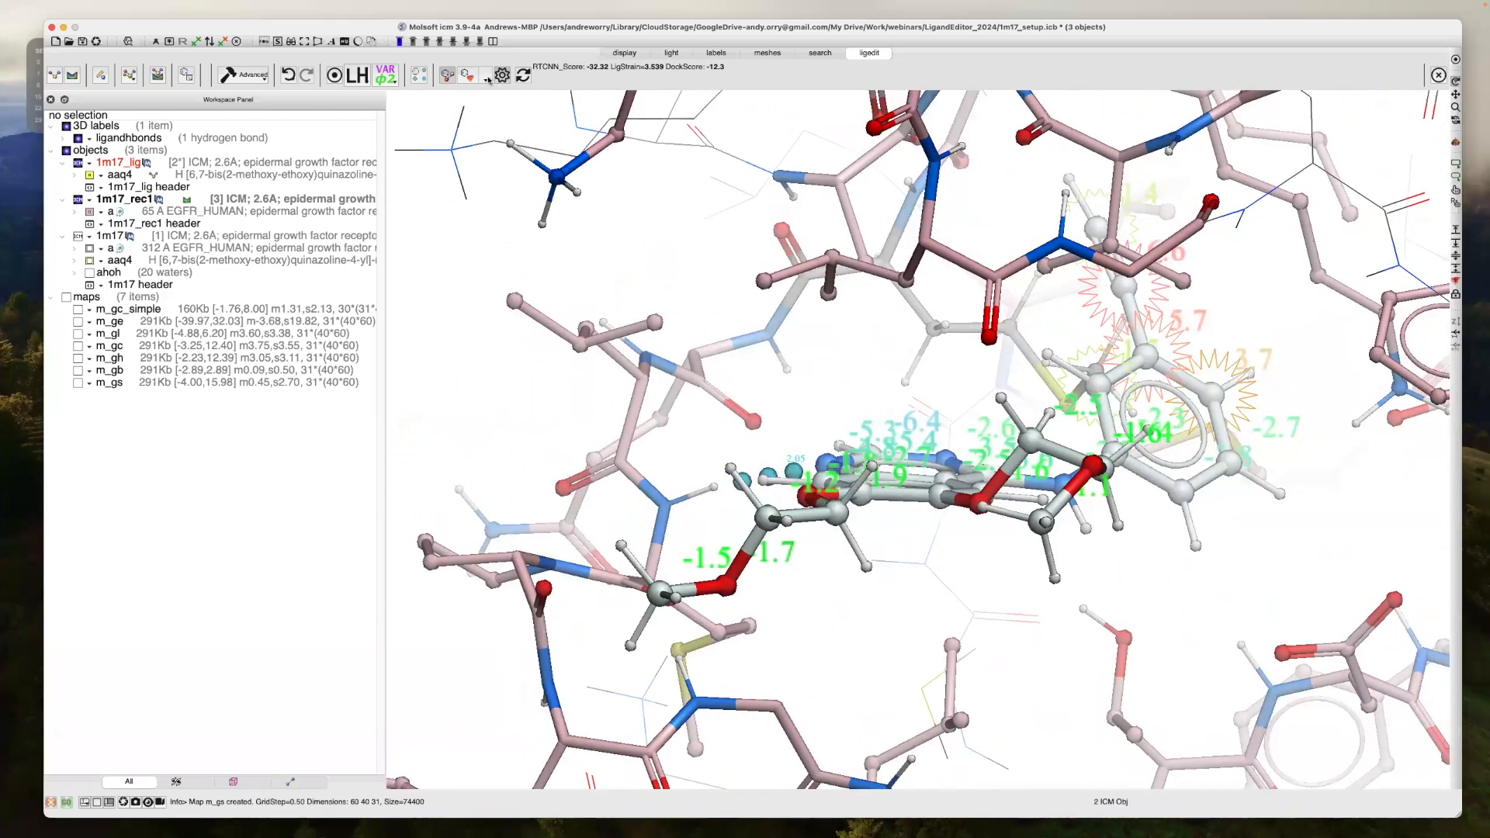
click(487, 79)
click(496, 118)
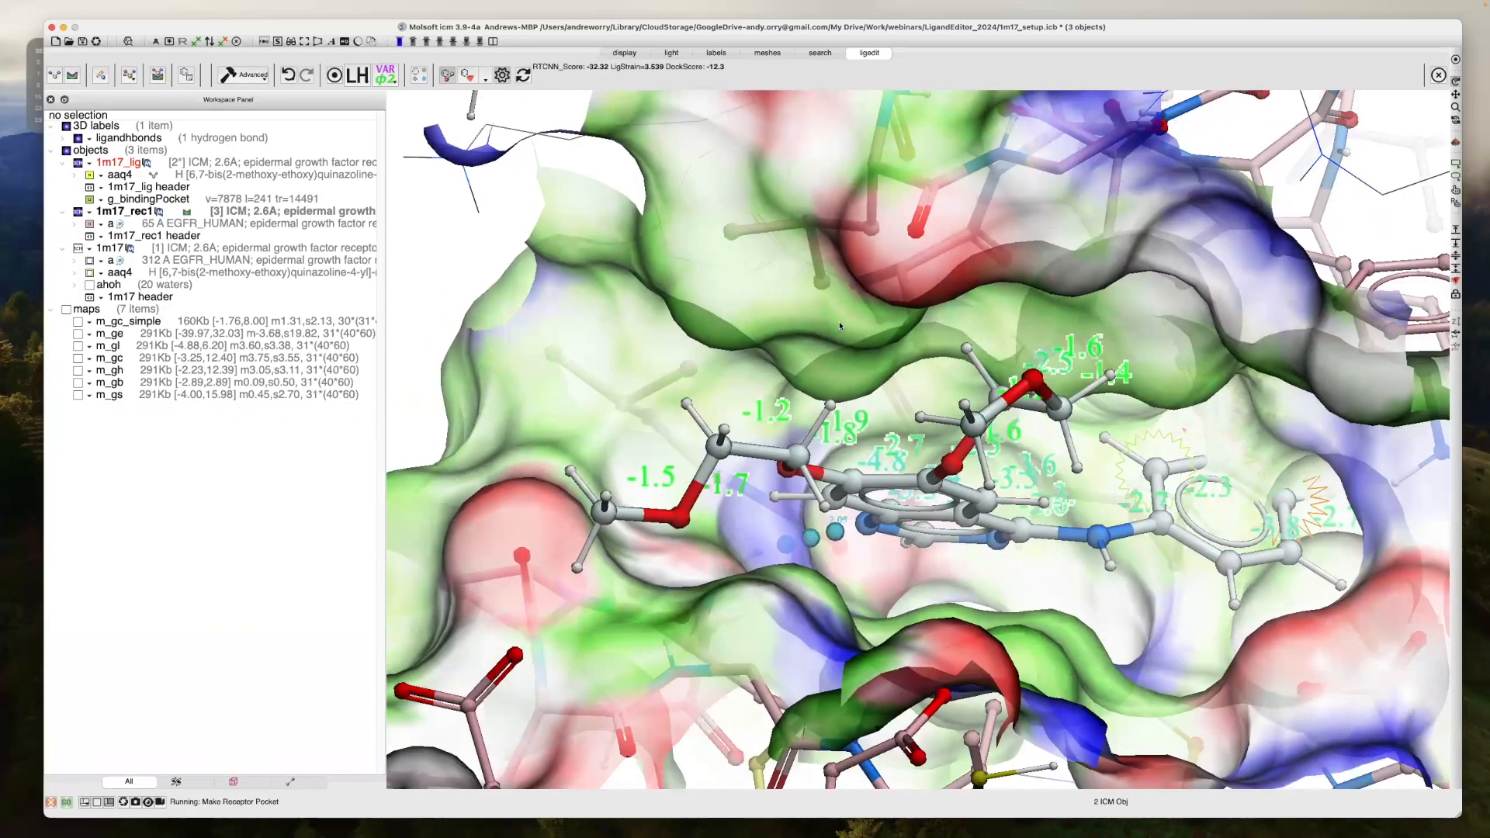
drag(840, 326, 914, 321)
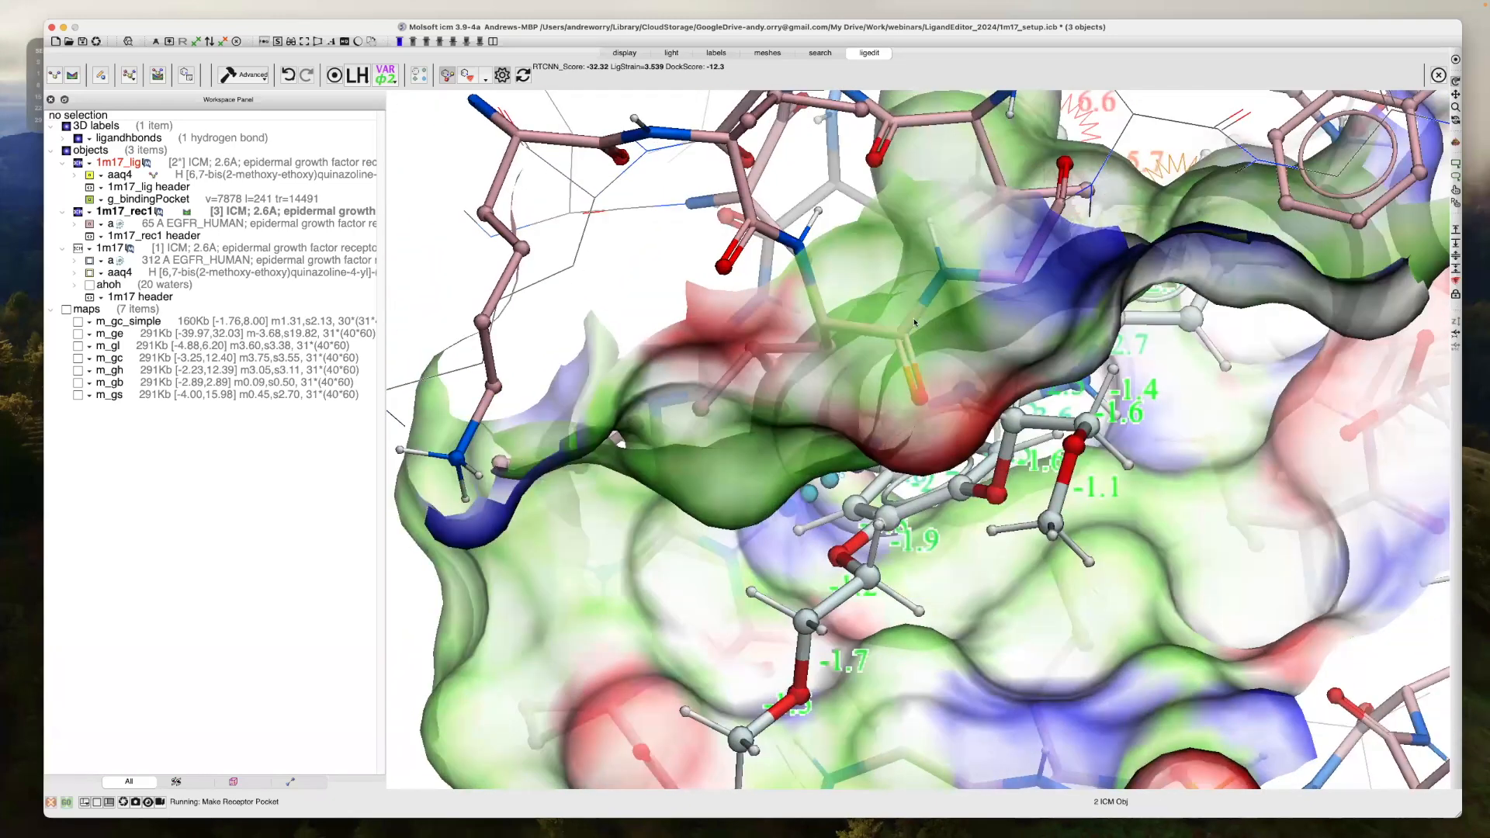
drag(739, 373, 1262, 422)
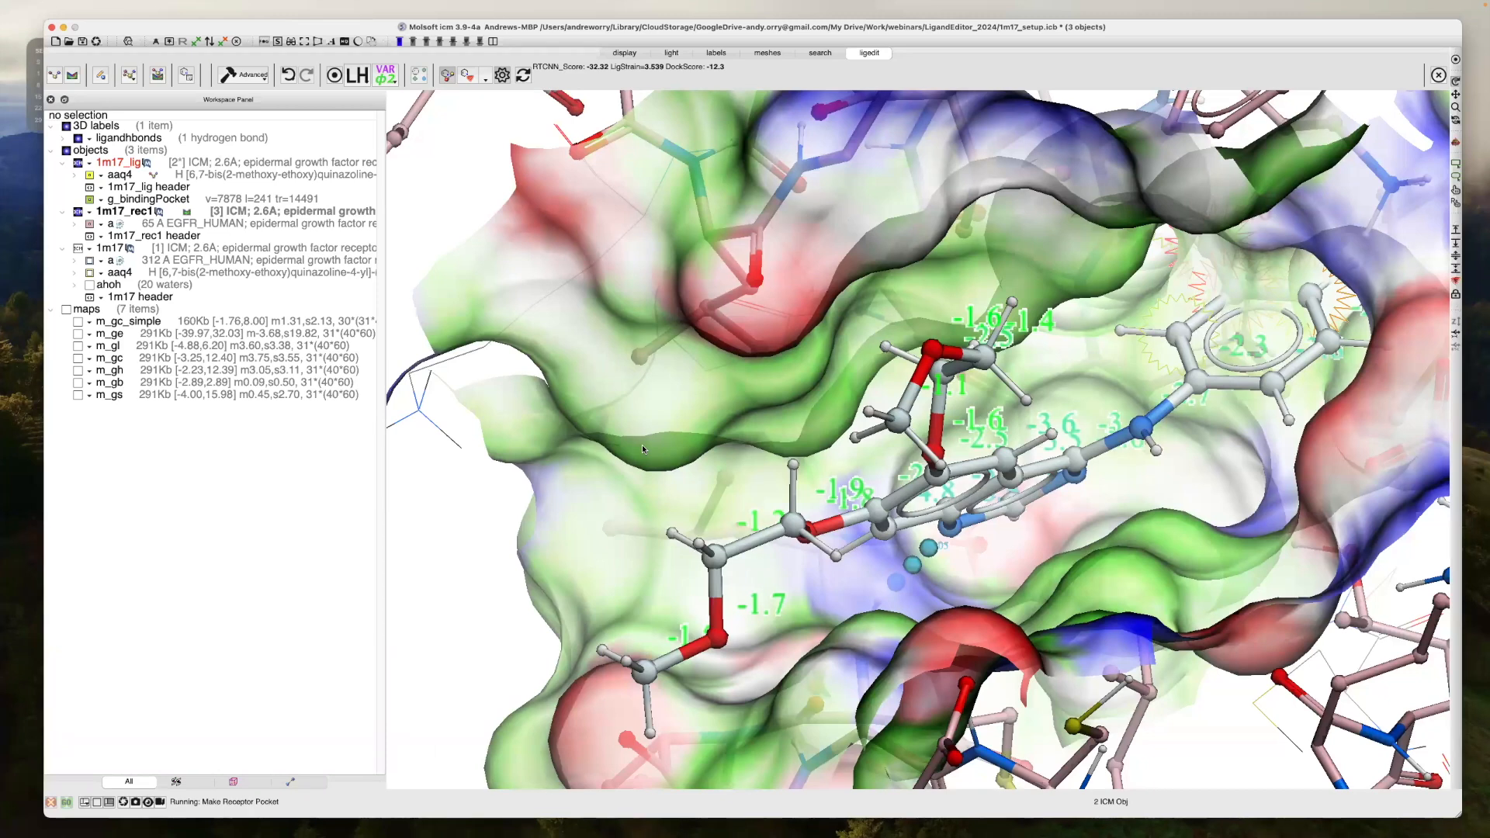
scroll(595, 346, down, 5)
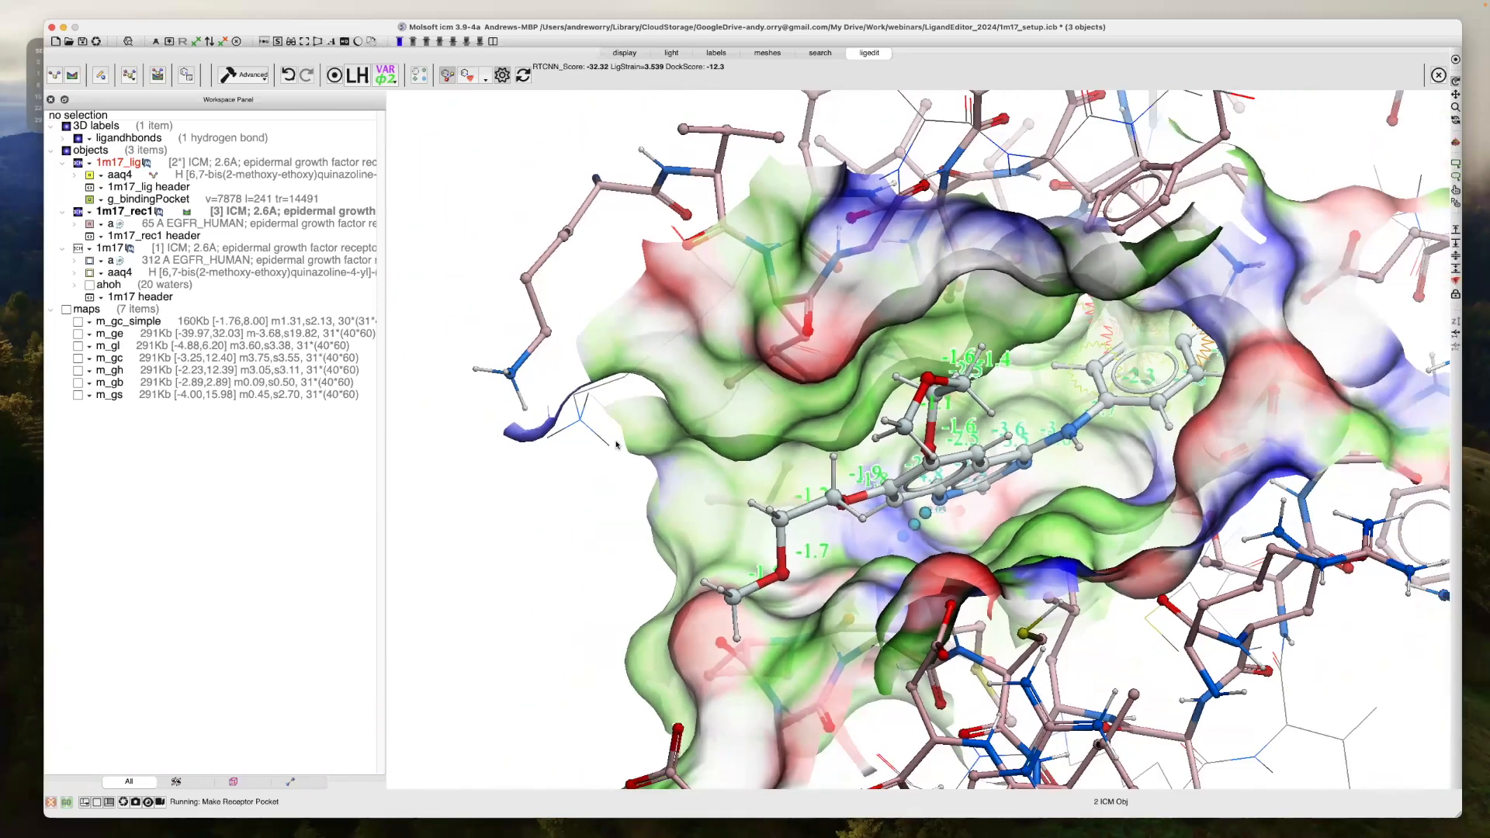
Switch to the PowerPoint slide show, advance through the ligand editor slides to Core Replacement, and return to ICM
key(super+Tab)
key(super+Tab)
key(super+Tab)
key(super+Tab)
key(super+Tab)
key(super+Tab)
key(super+Tab)
key(super+Tab)
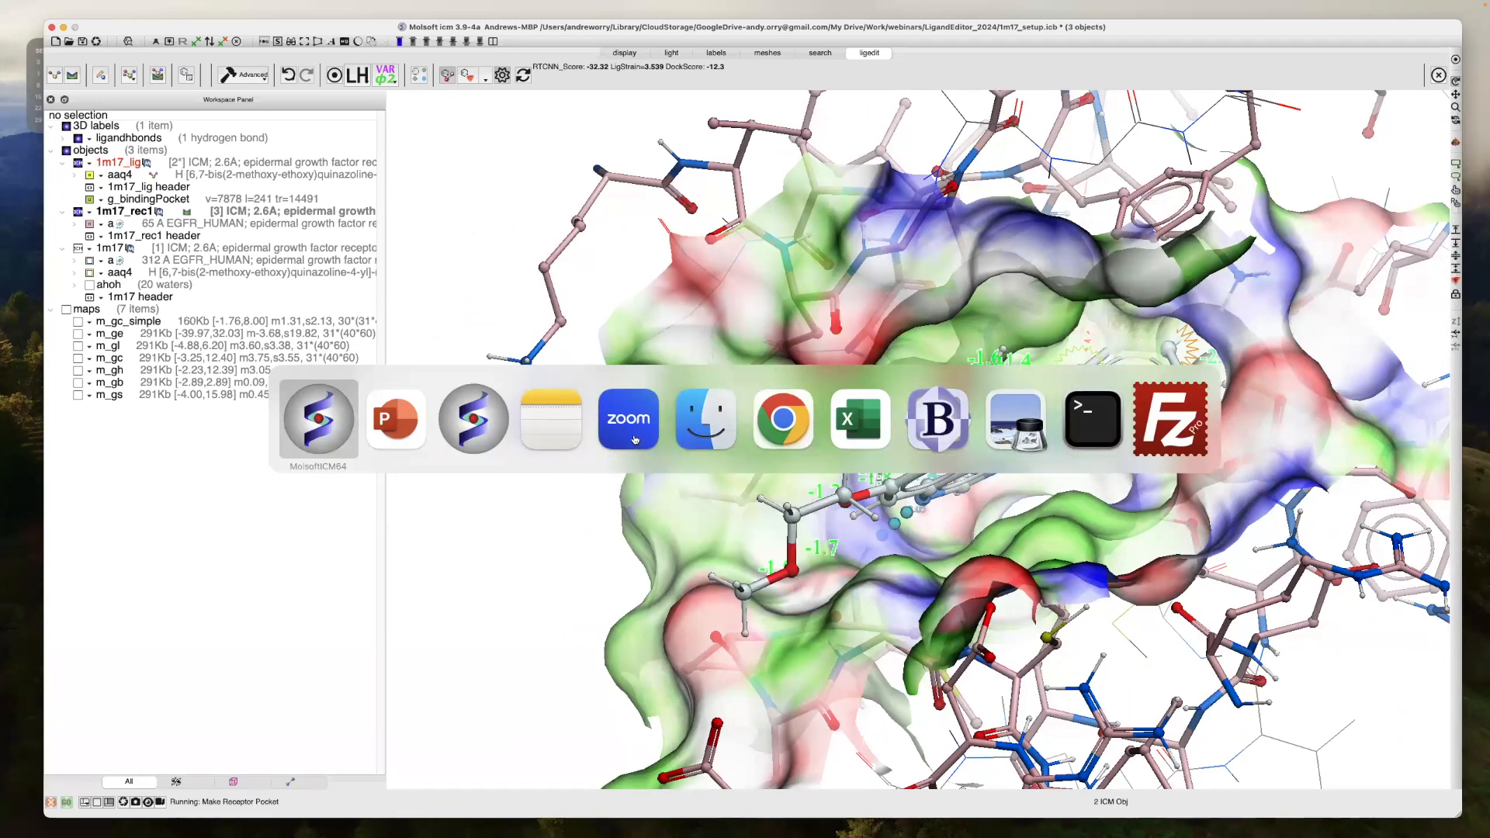
key(super+Tab)
key(super+Tab)
key(Right)
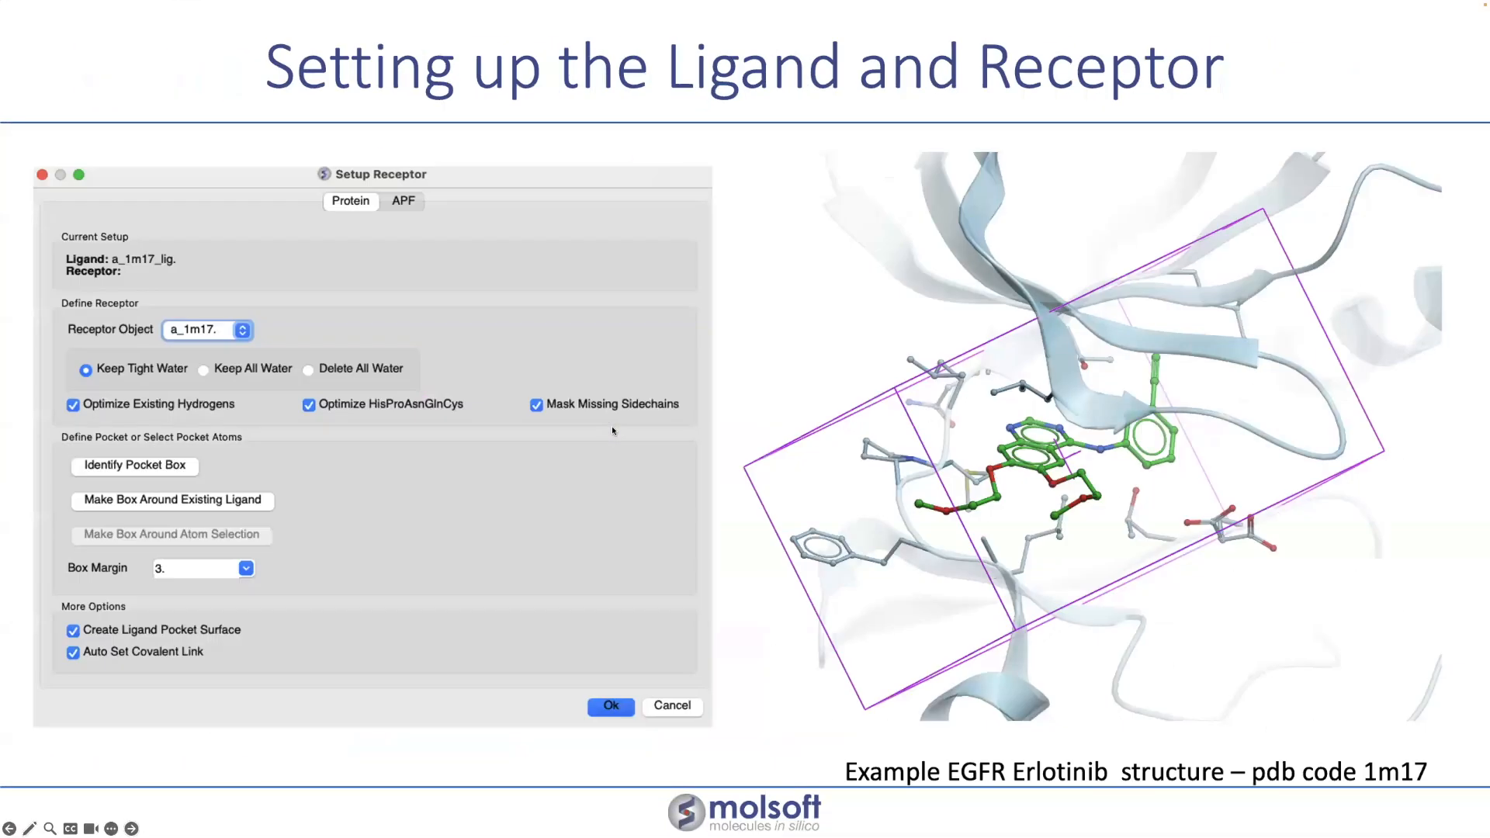
key(Right)
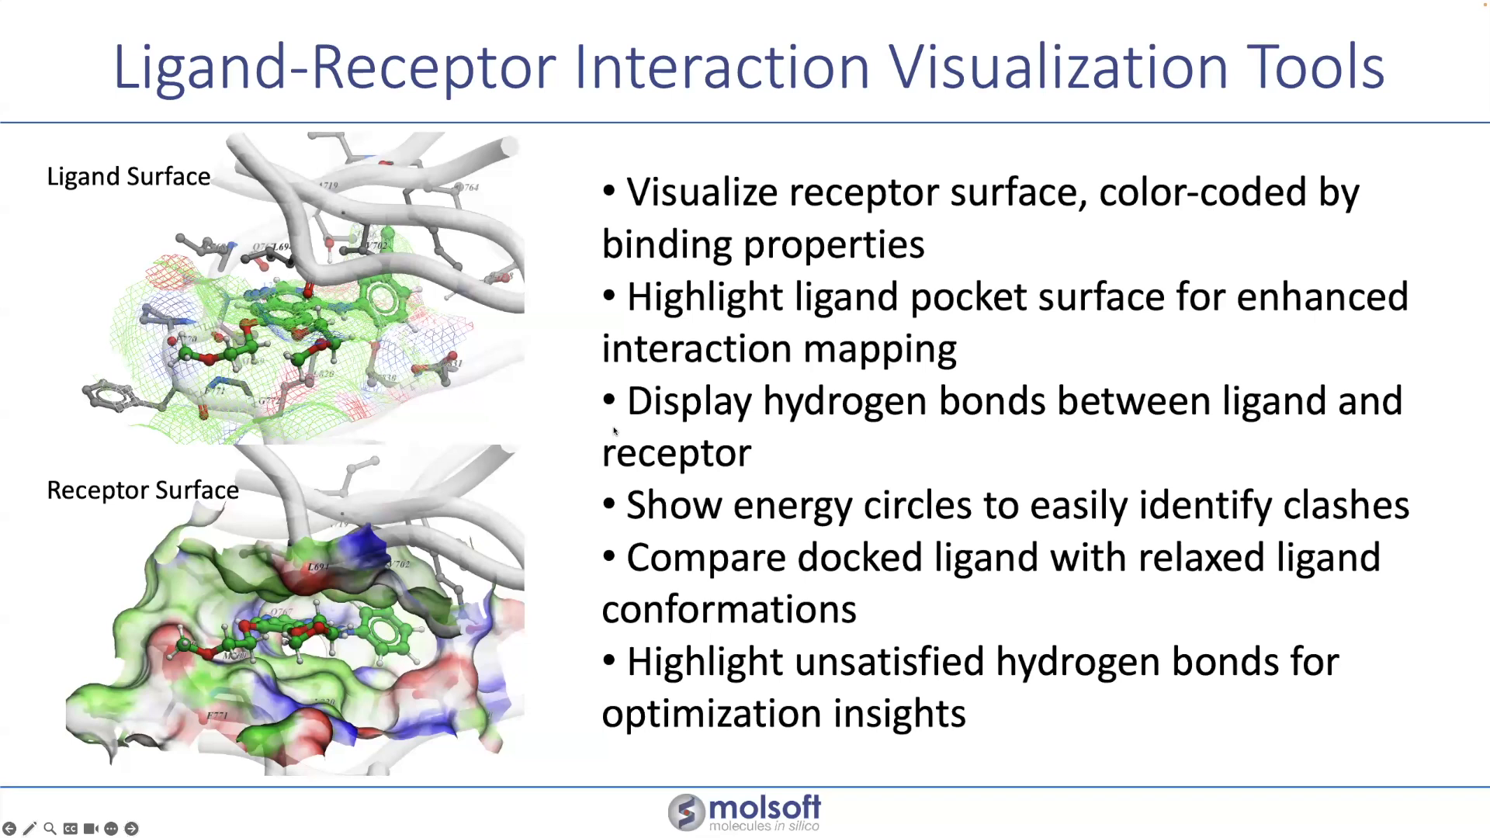
key(Right)
key(Right)
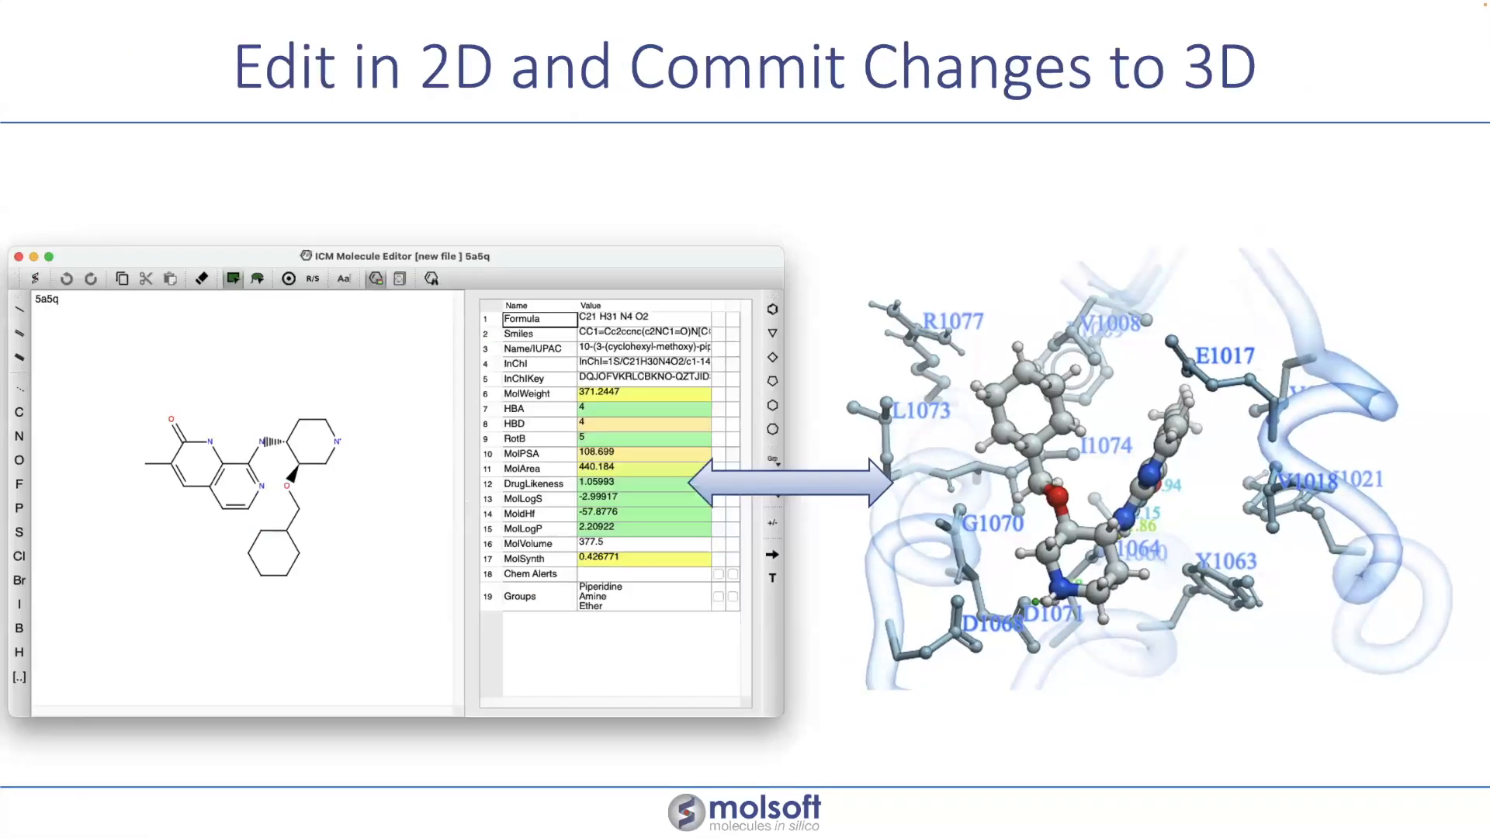
key(Right)
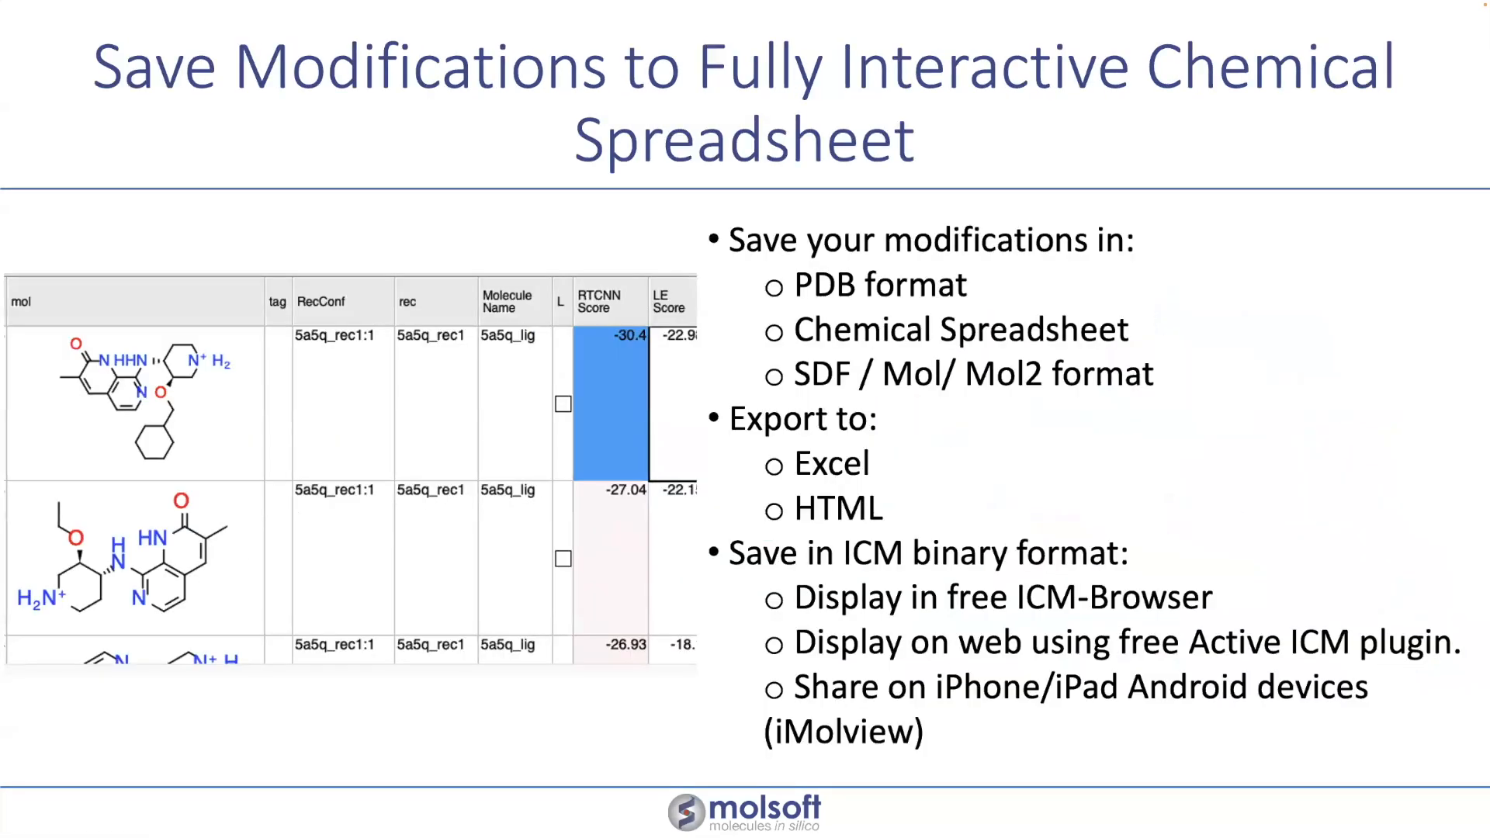
key(Right)
key(Right)
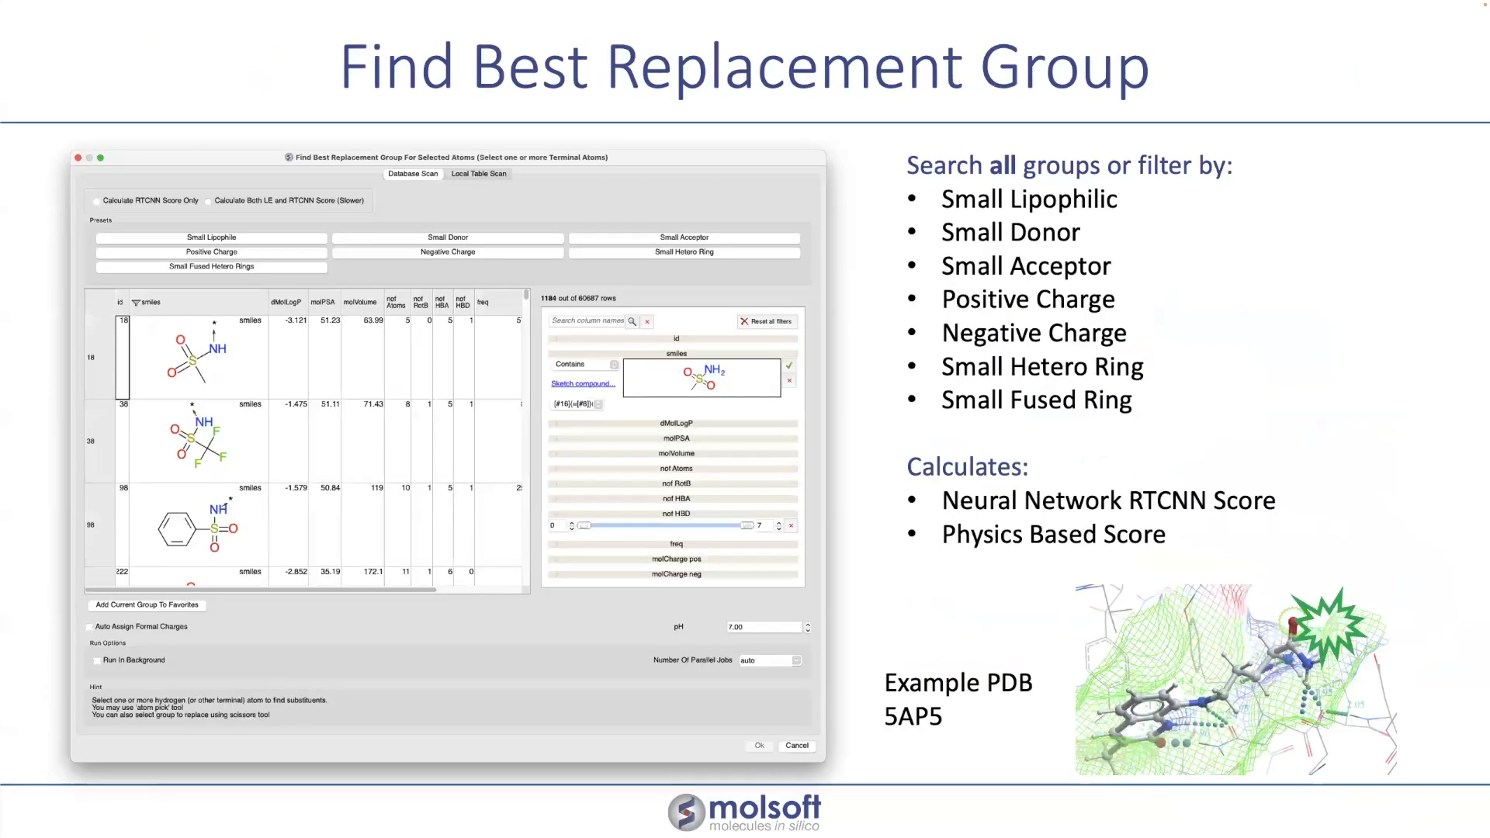
key(Right)
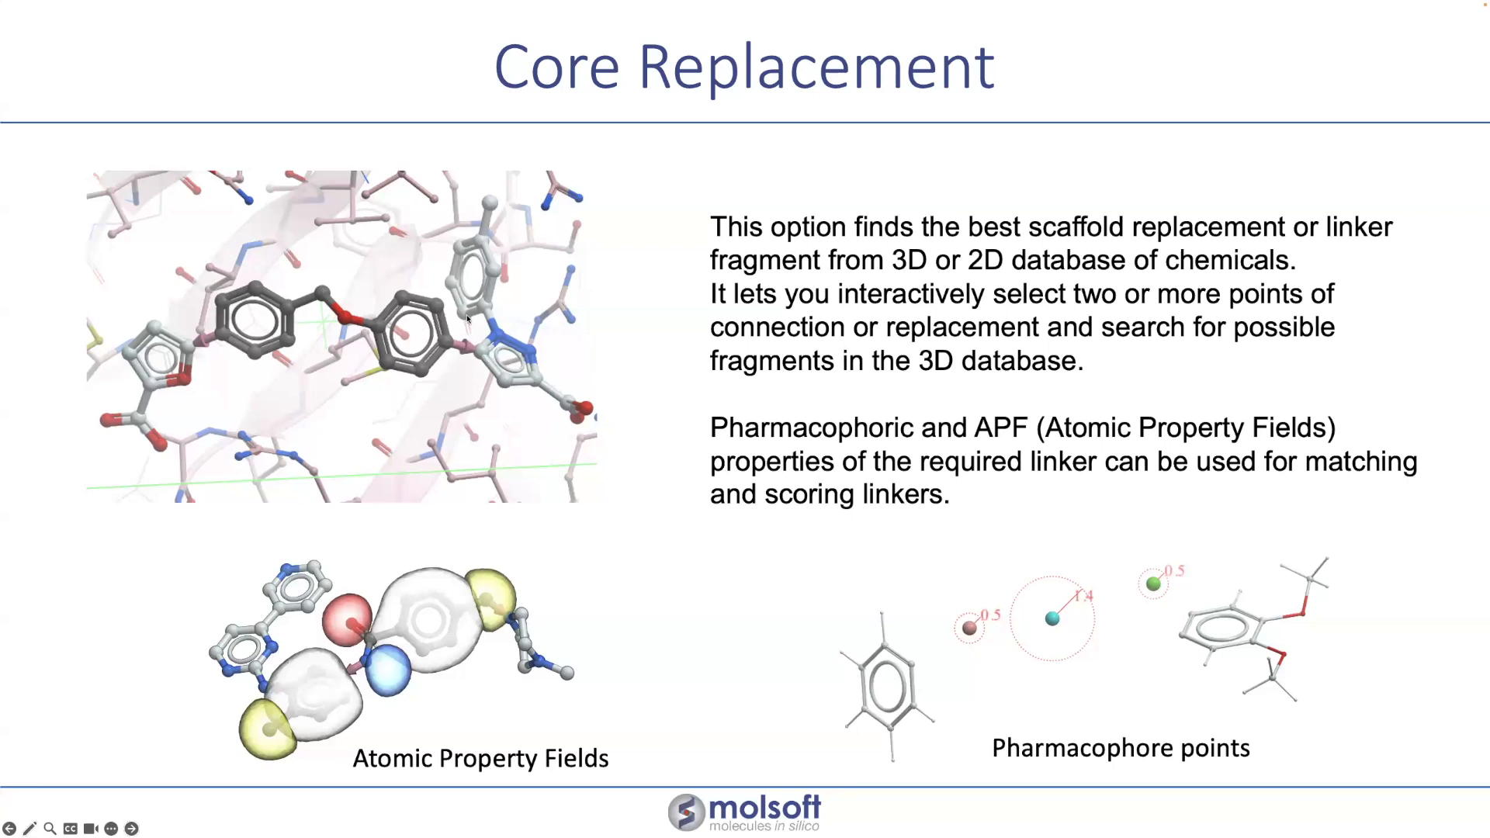
key(super+Tab)
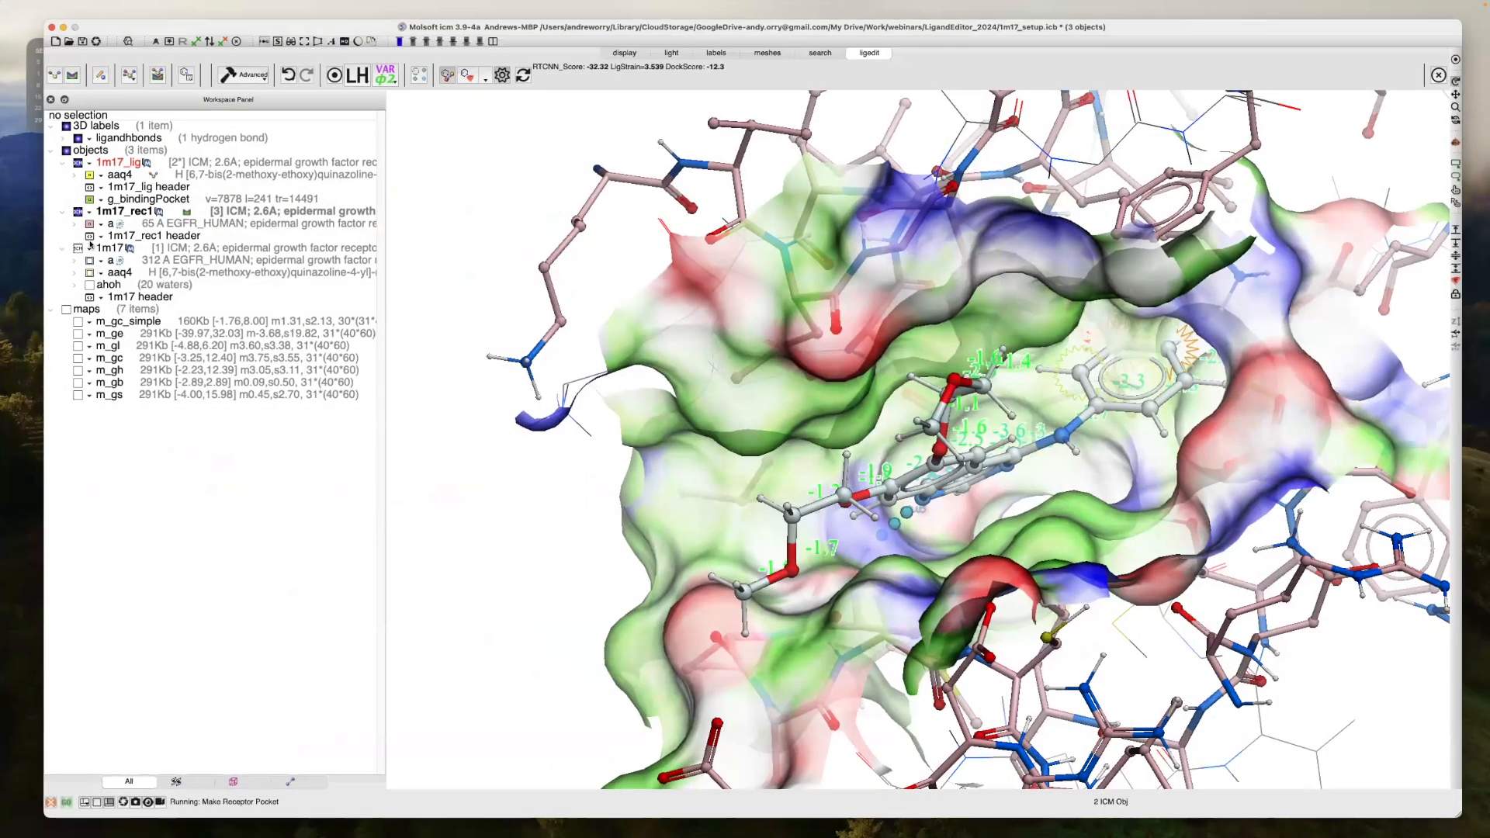
Hide the g_bindingPocket surface, undo the last modification, and bring the ligand core into clear view
click(90, 199)
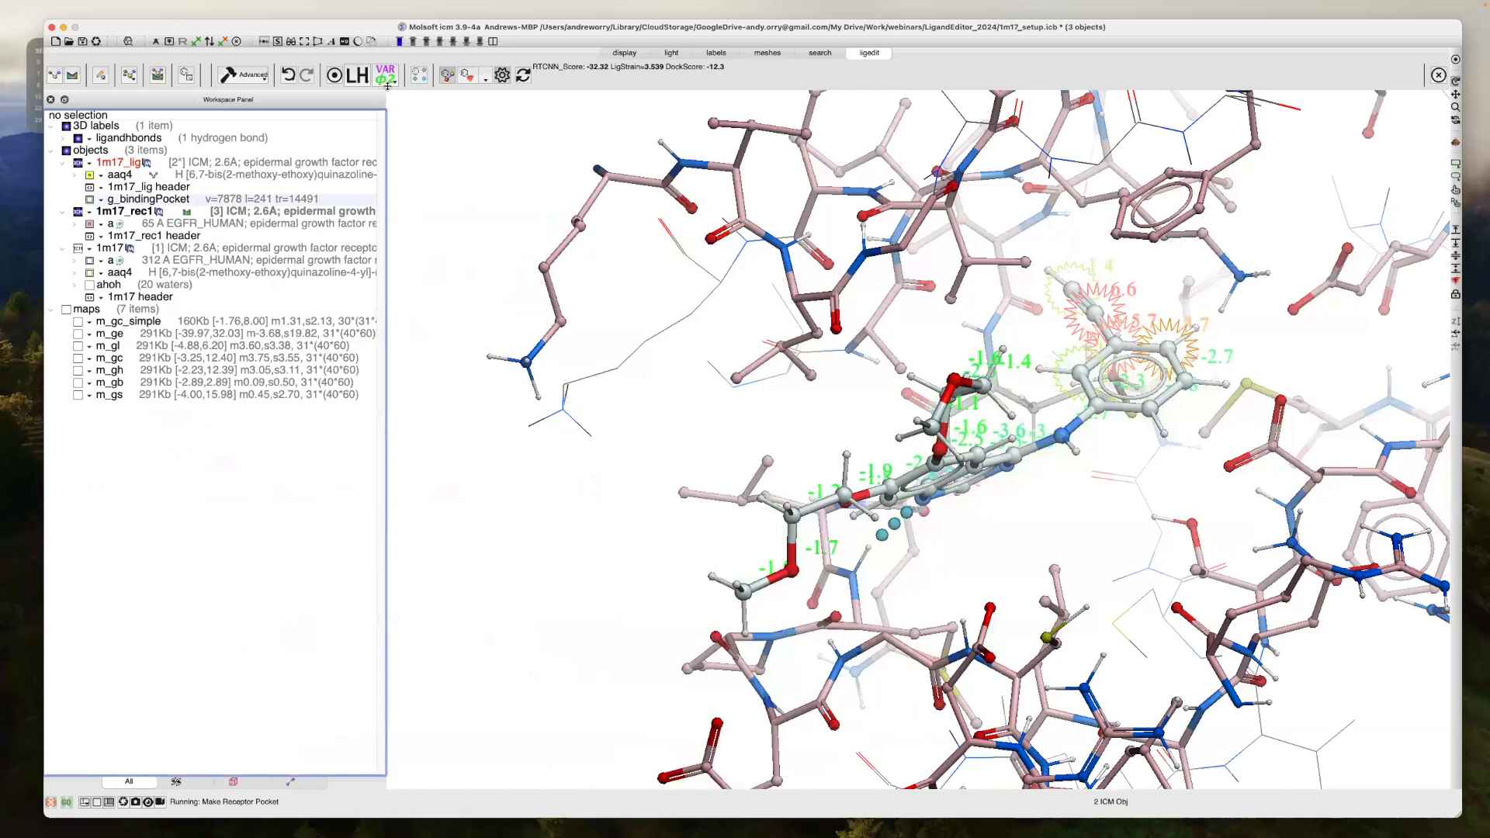
click(283, 76)
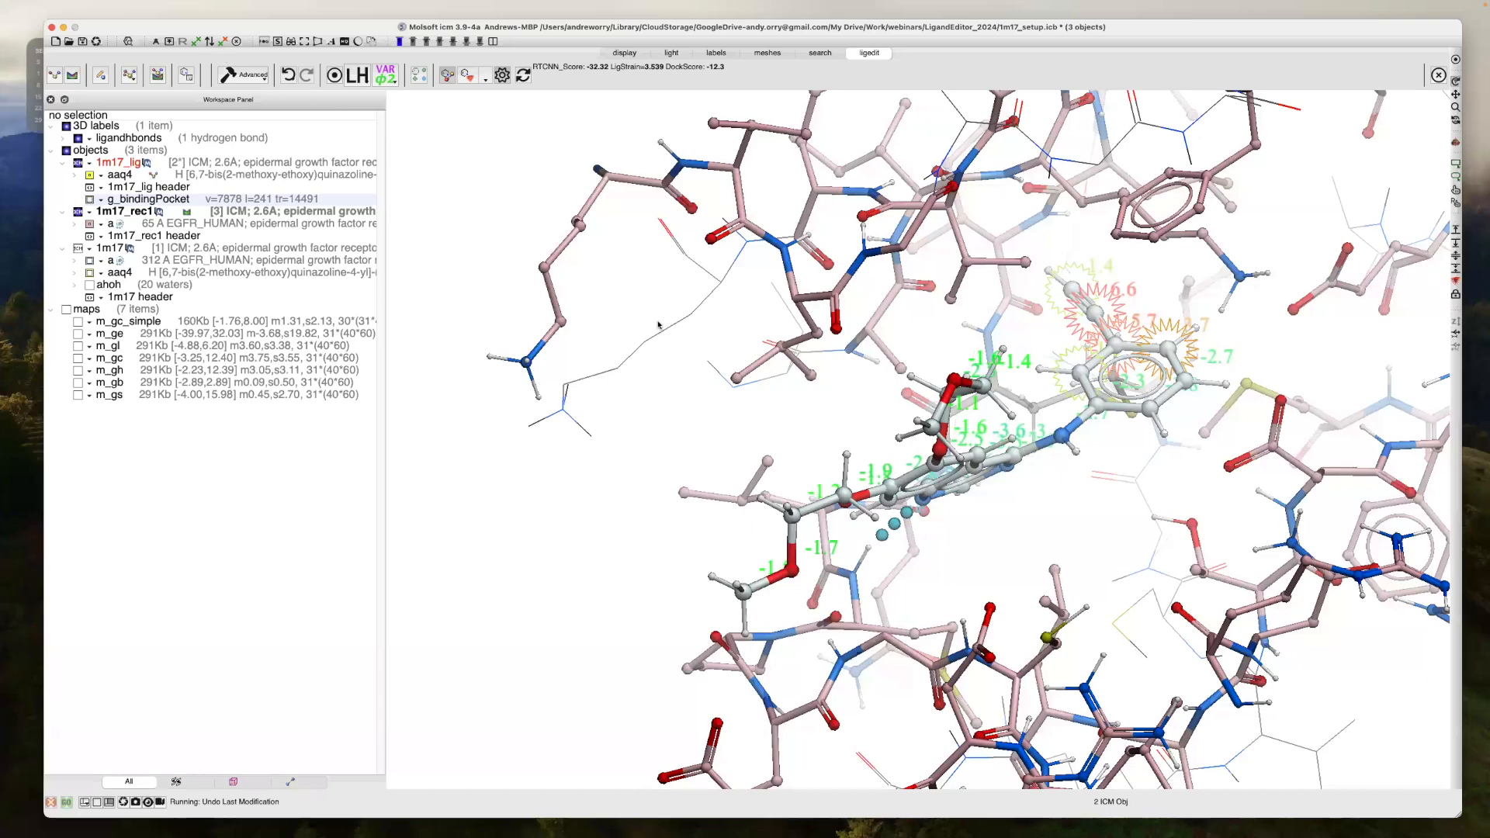
drag(690, 400, 898, 402)
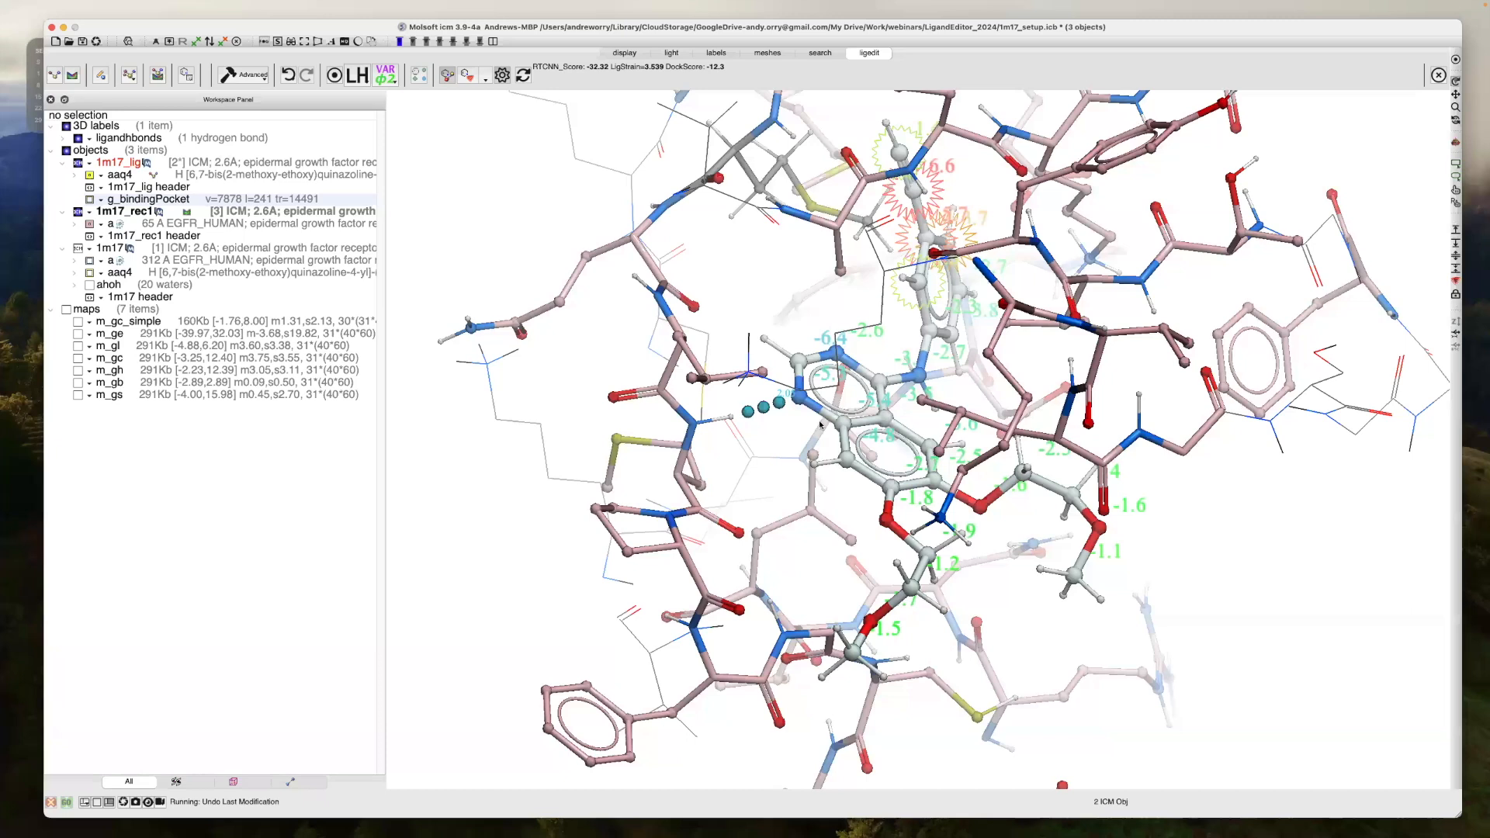
mouse_move(793, 447)
mouse_down()
mouse_move(698, 443)
mouse_move(846, 473)
mouse_move(801, 475)
mouse_up()
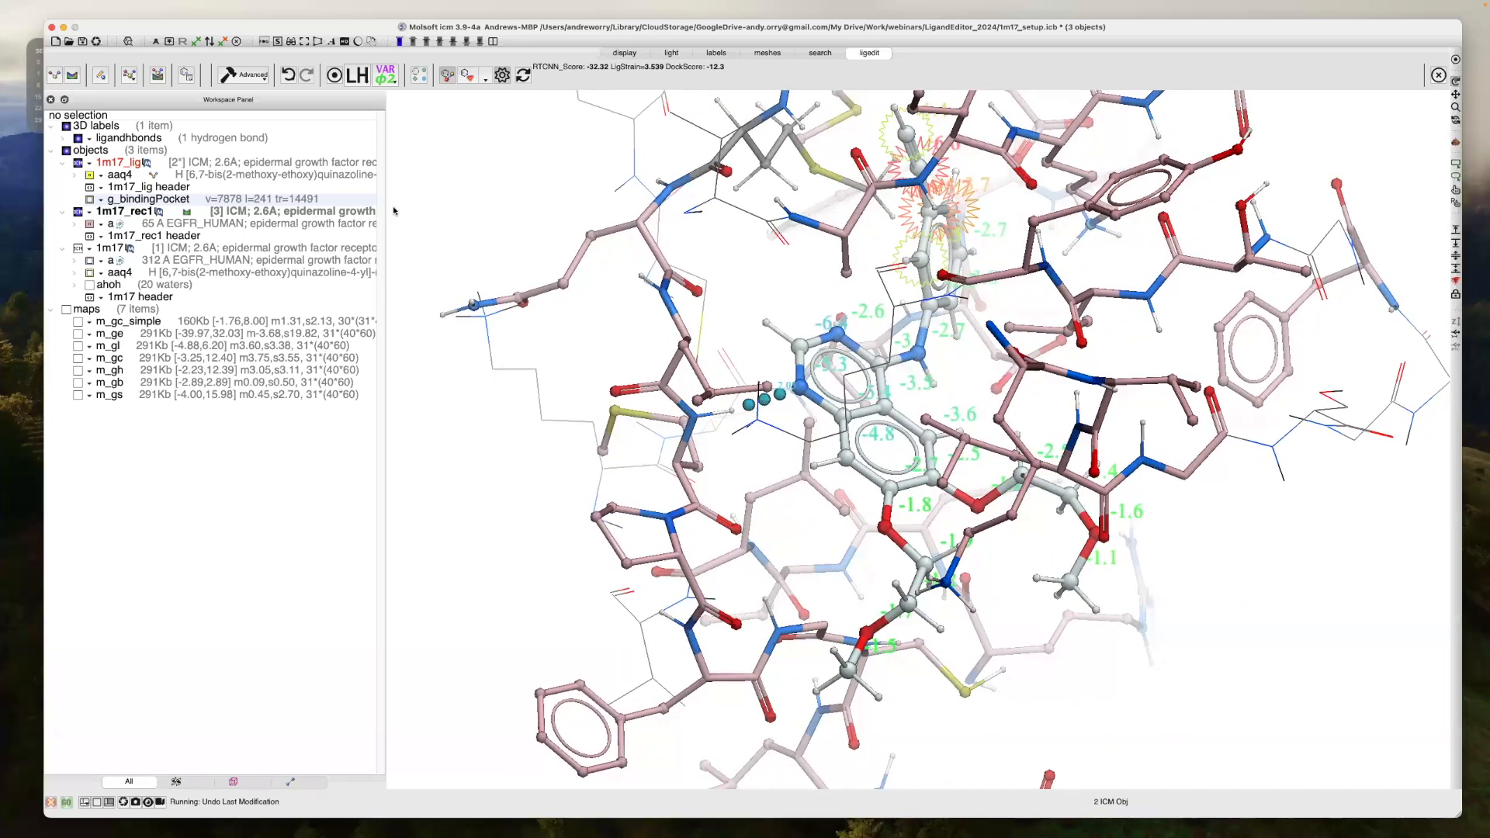
Use the scissors tool to mark the ligand core's ether oxygen bond and the bond between the linking amine and the phenyl ring
click(101, 76)
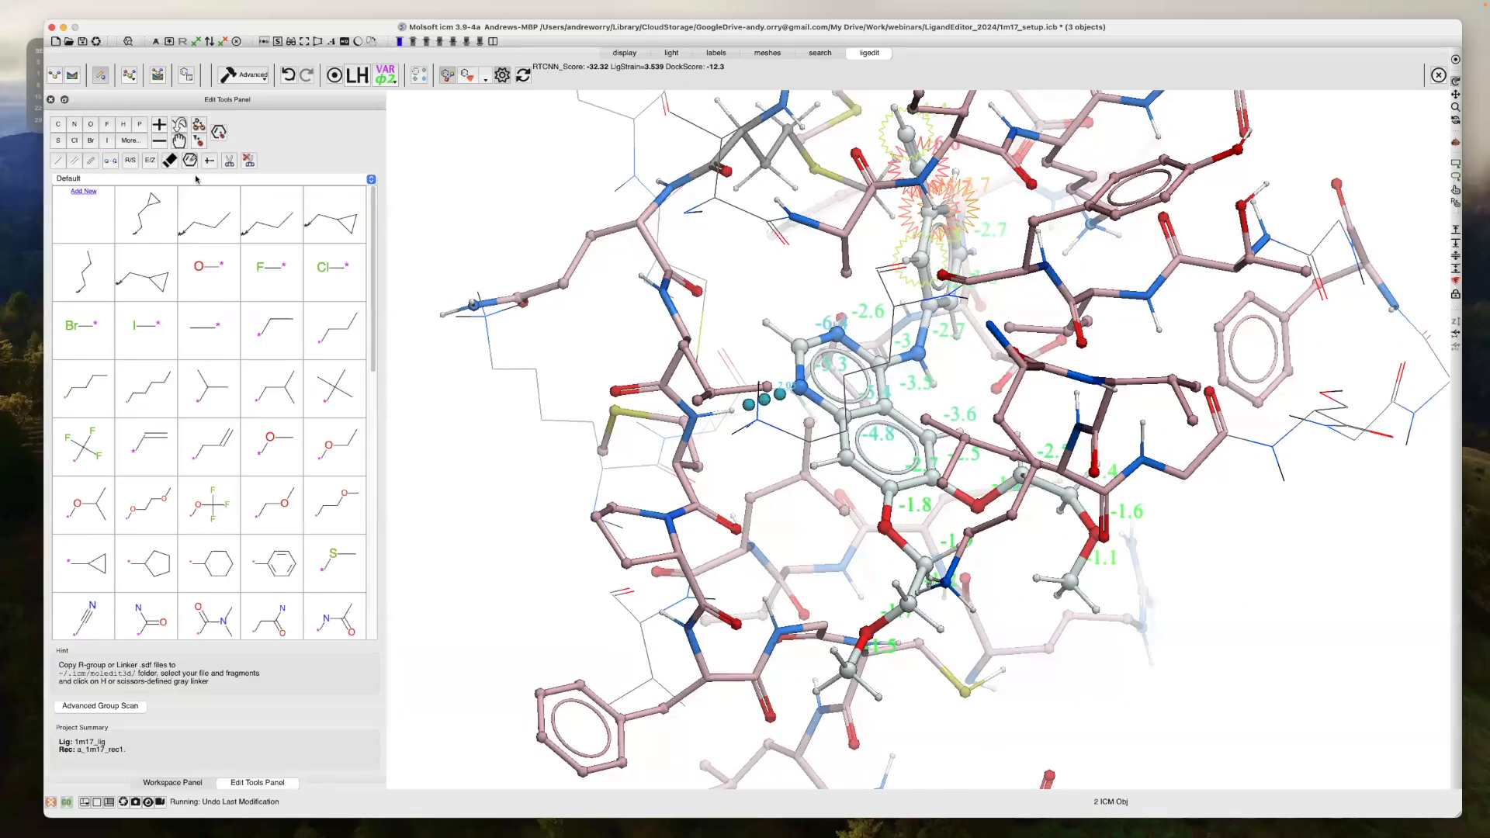
click(229, 162)
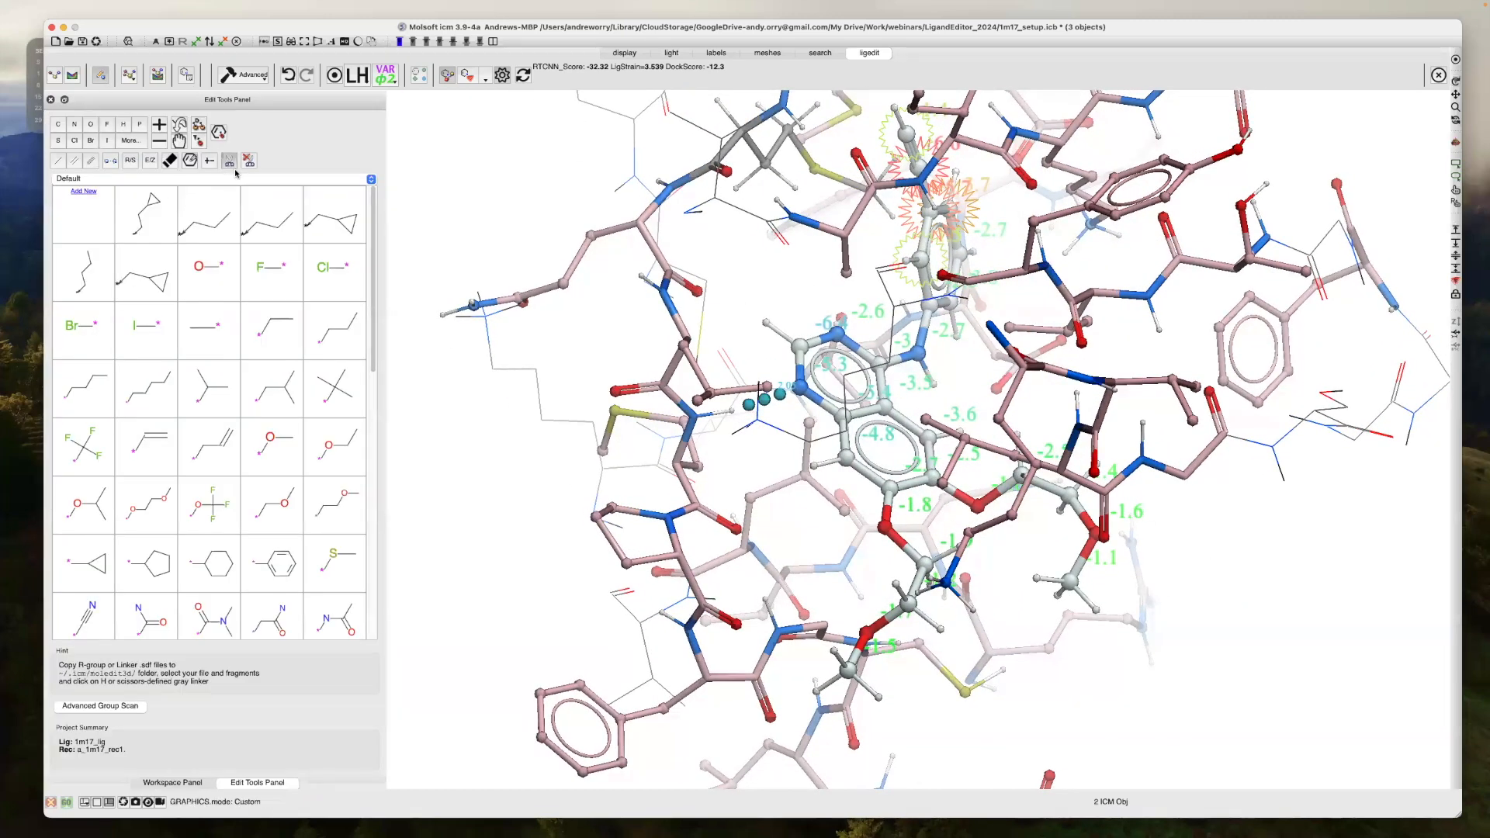
click(889, 510)
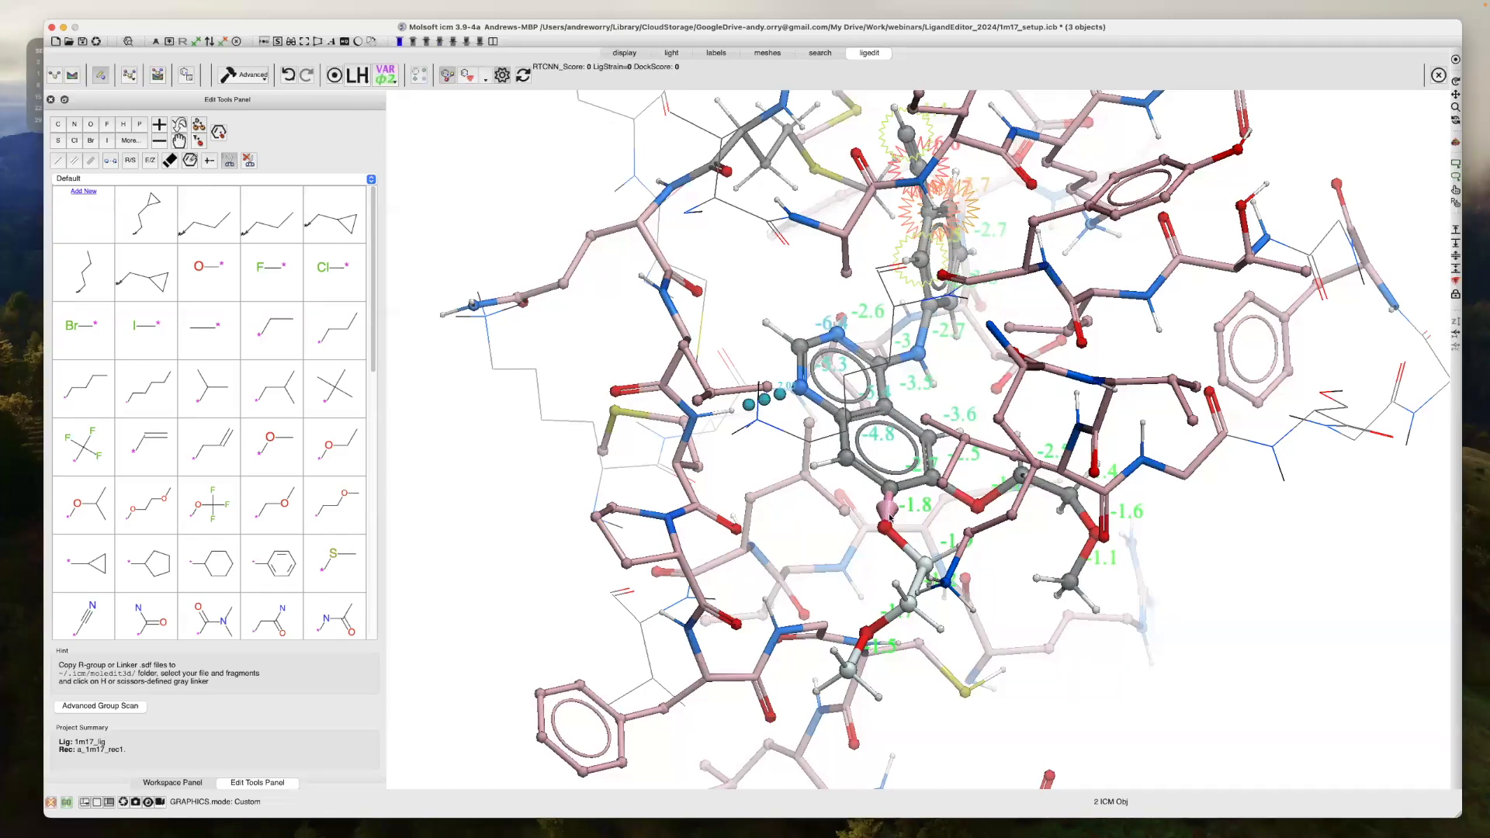
click(901, 359)
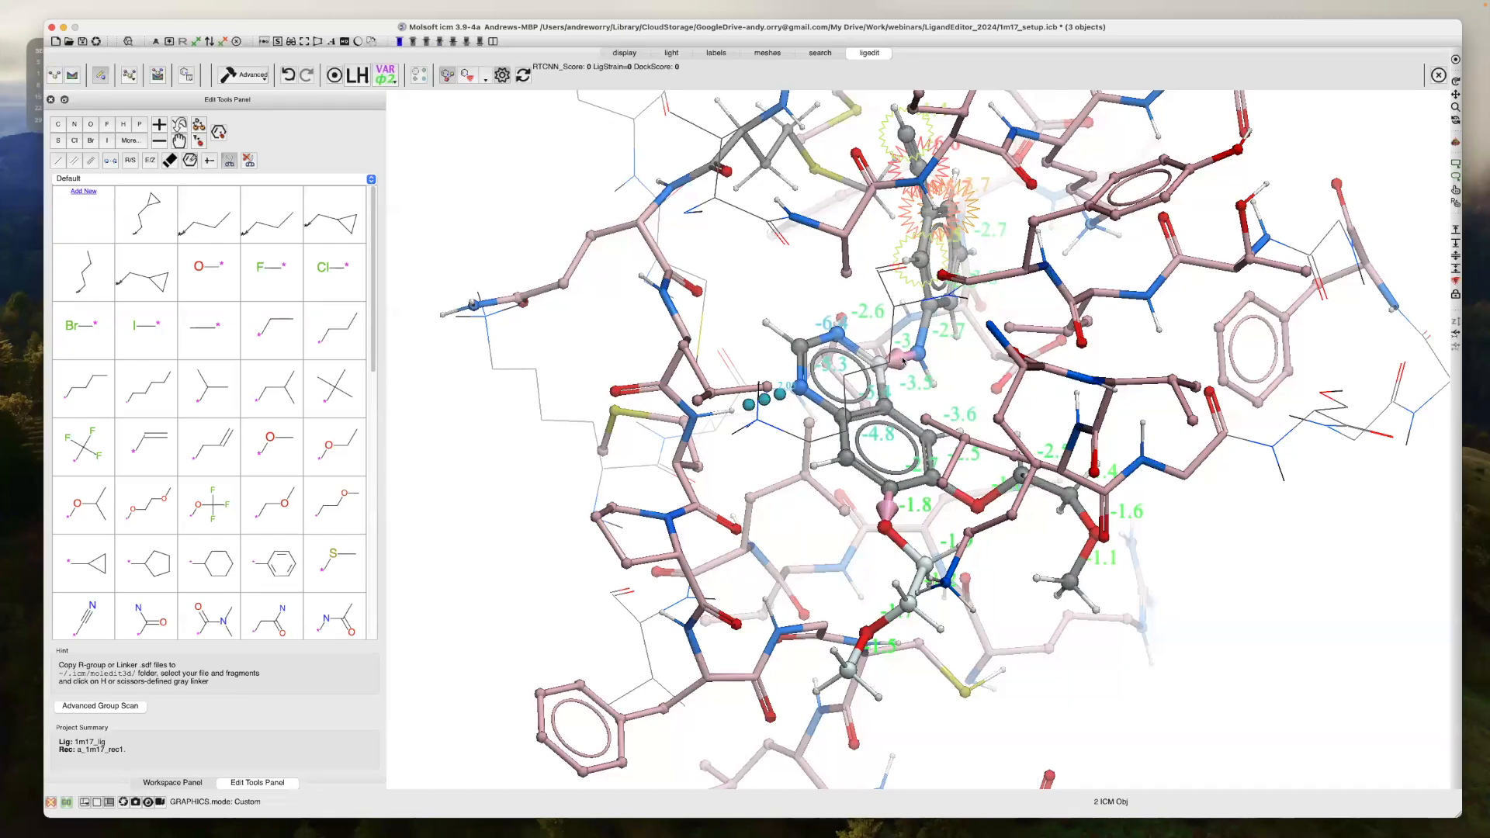
click(929, 326)
scroll(945, 351, up, 2)
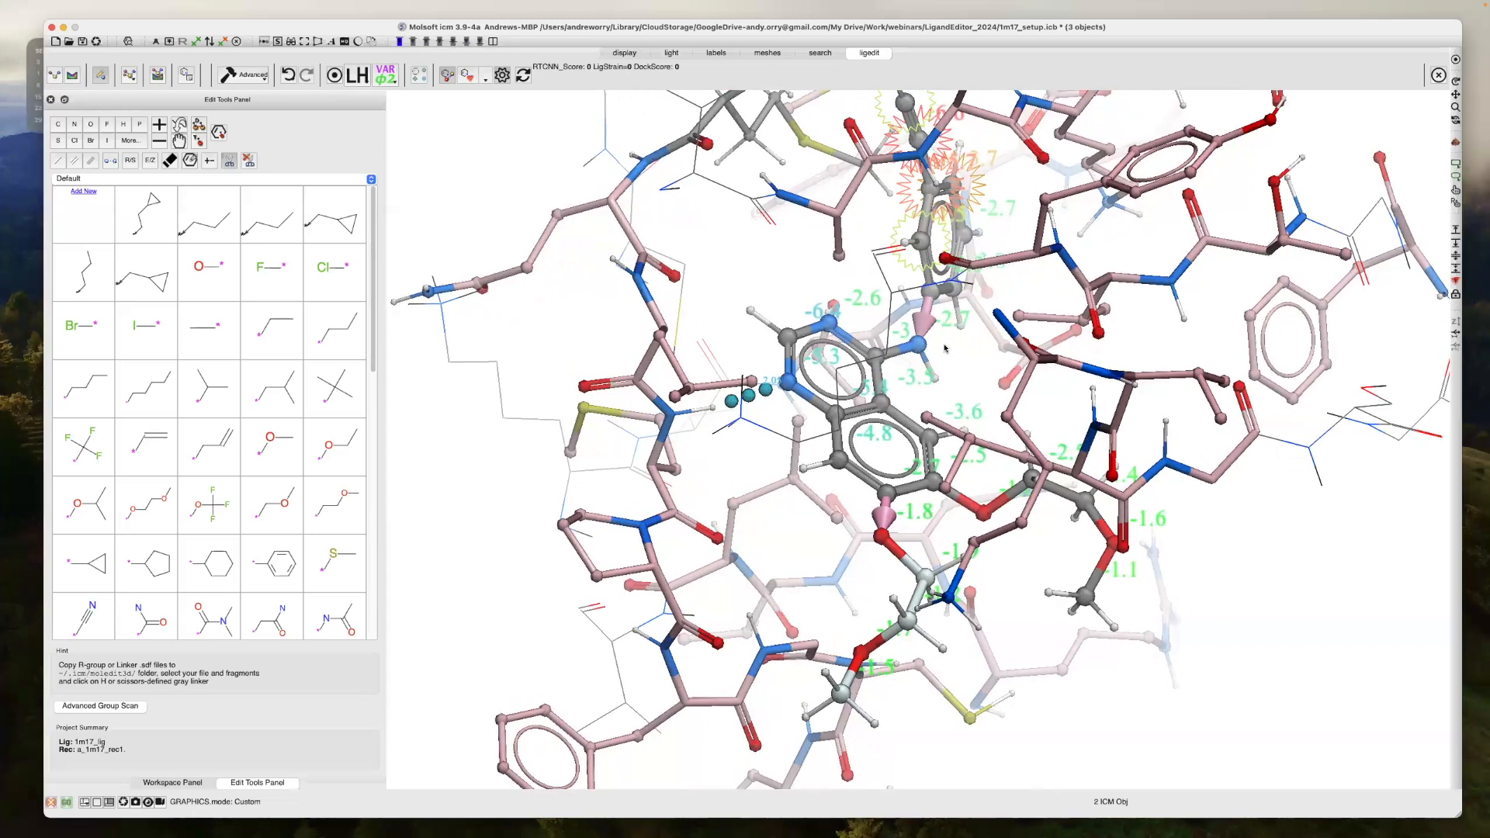
Adjust the scissors cut marks at the ether oxygen and linking amine bonds so only the fused-ring core is marked for replacement
drag(945, 351, 947, 485)
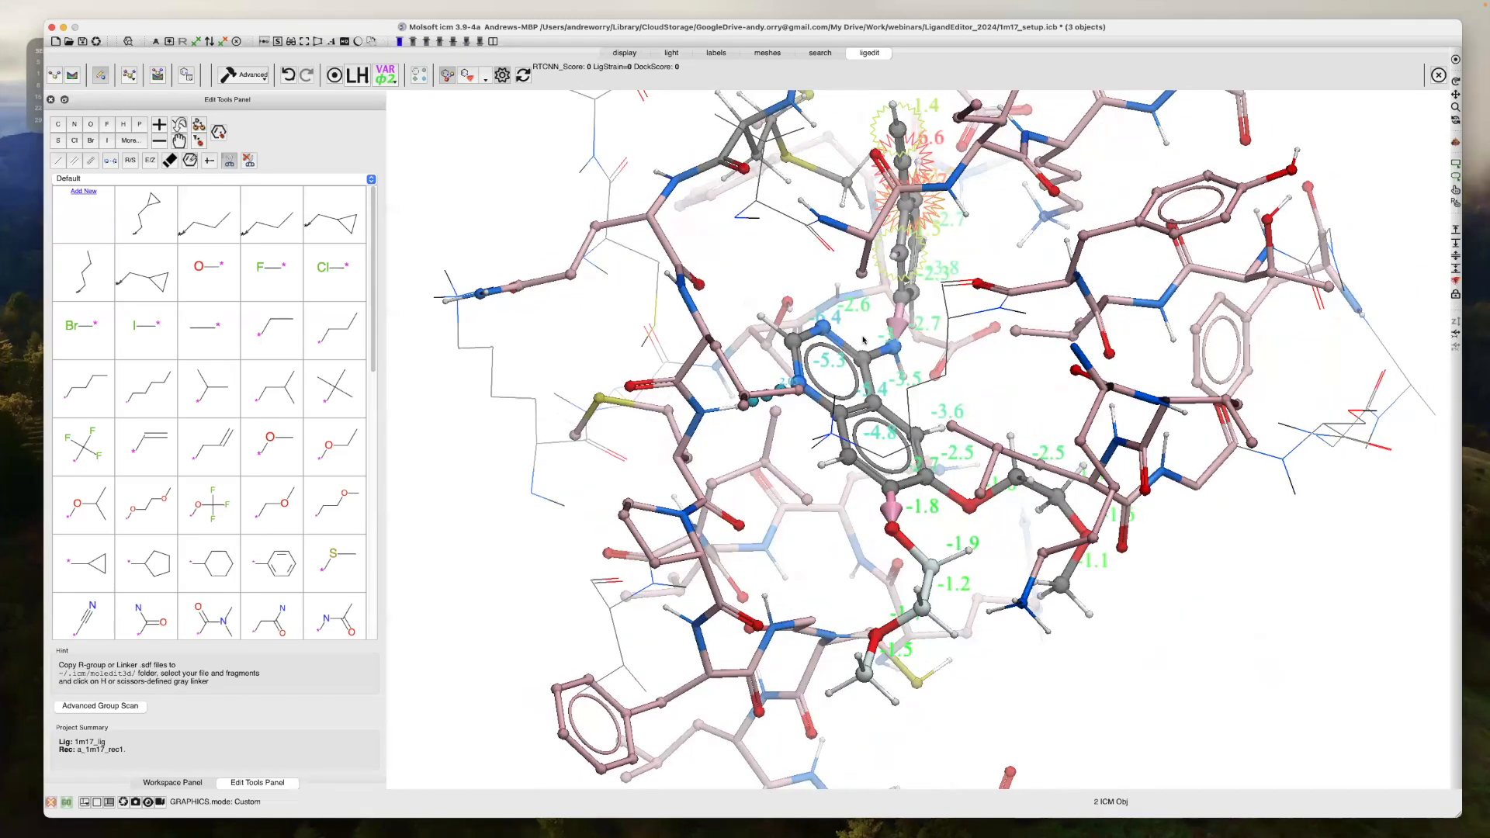
drag(924, 405, 792, 351)
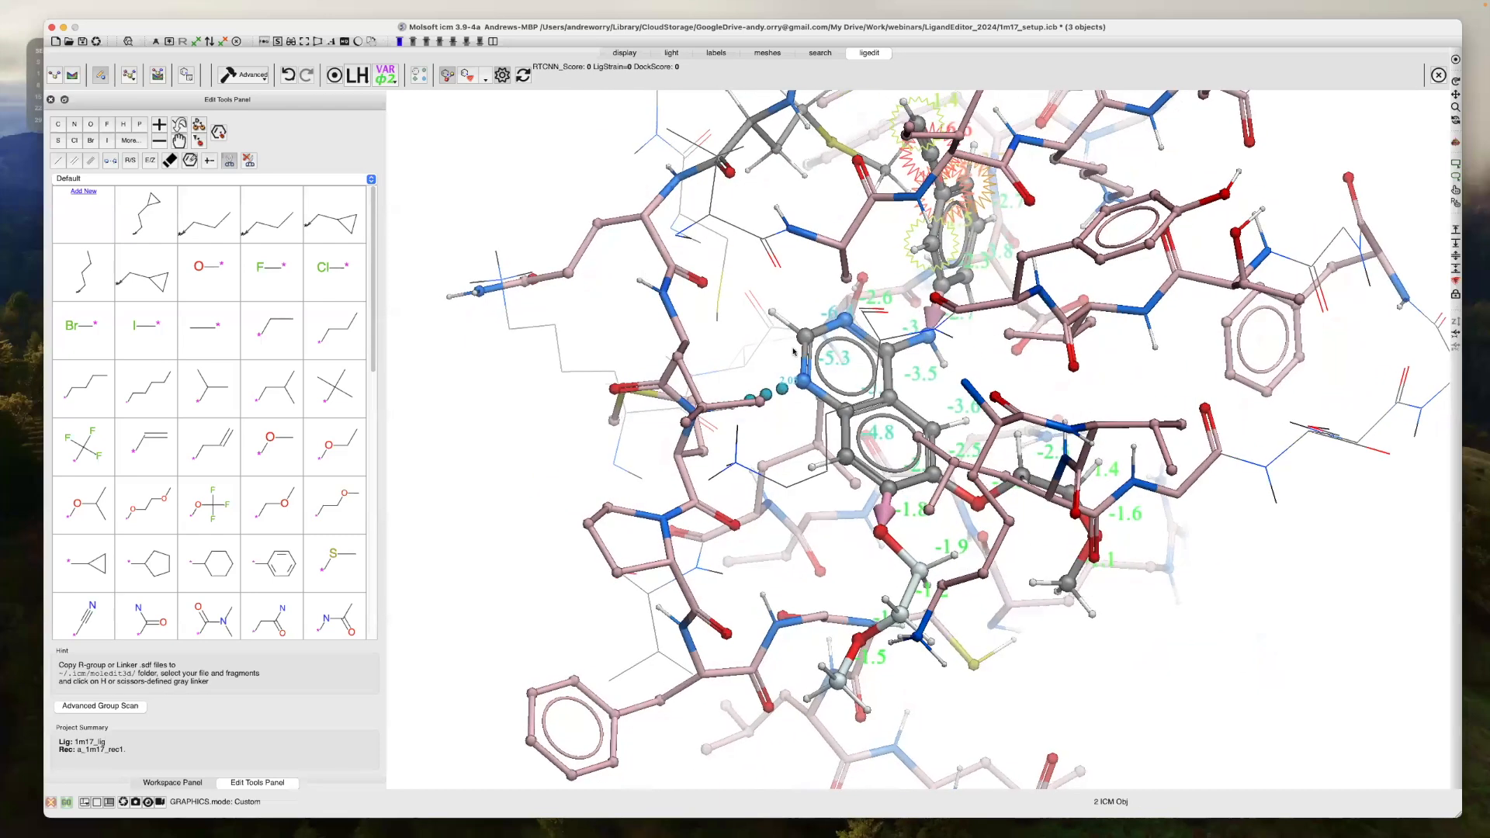
click(229, 161)
click(229, 161)
click(890, 510)
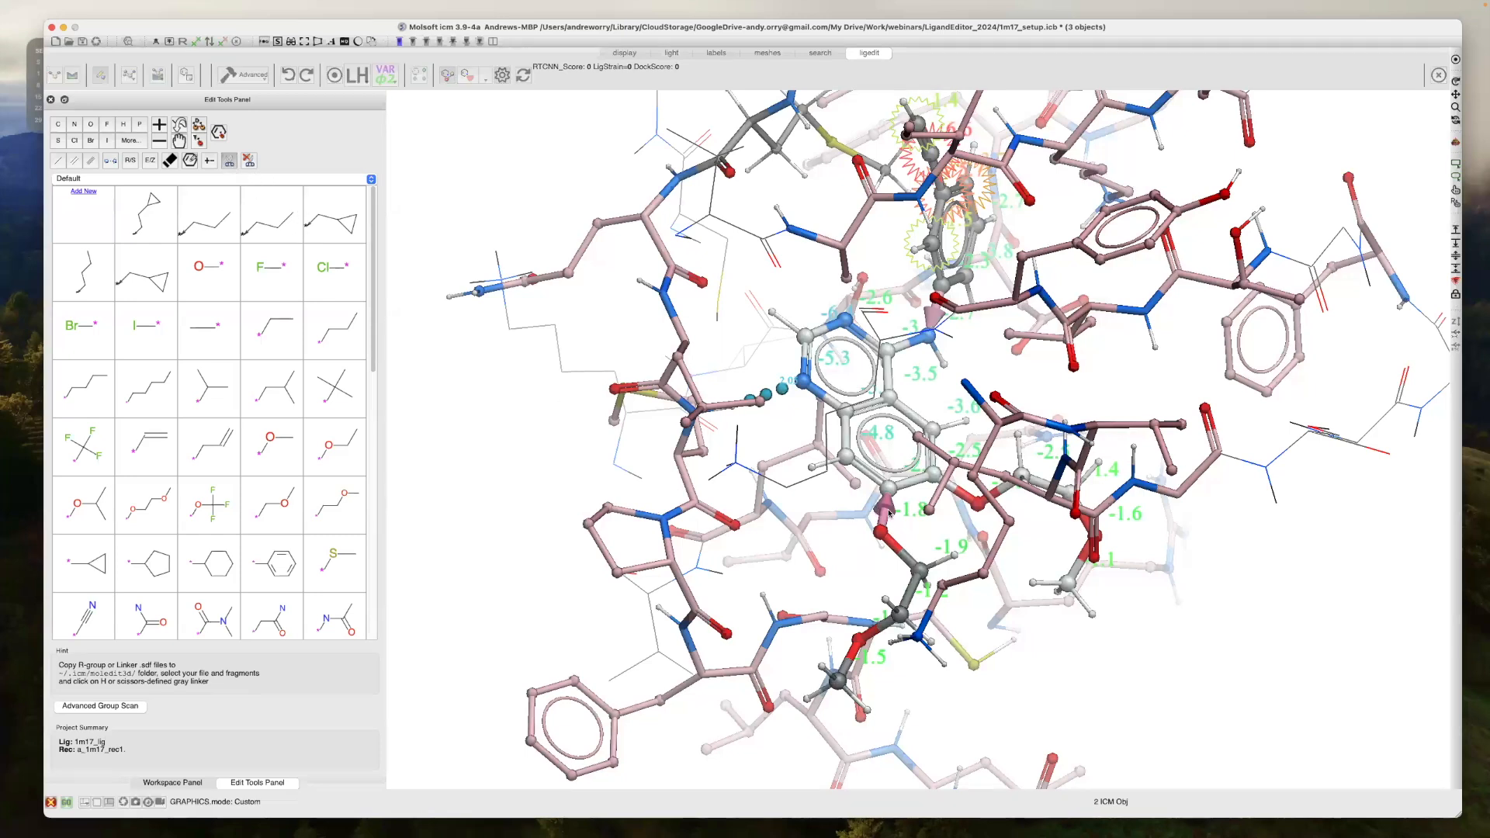
click(888, 509)
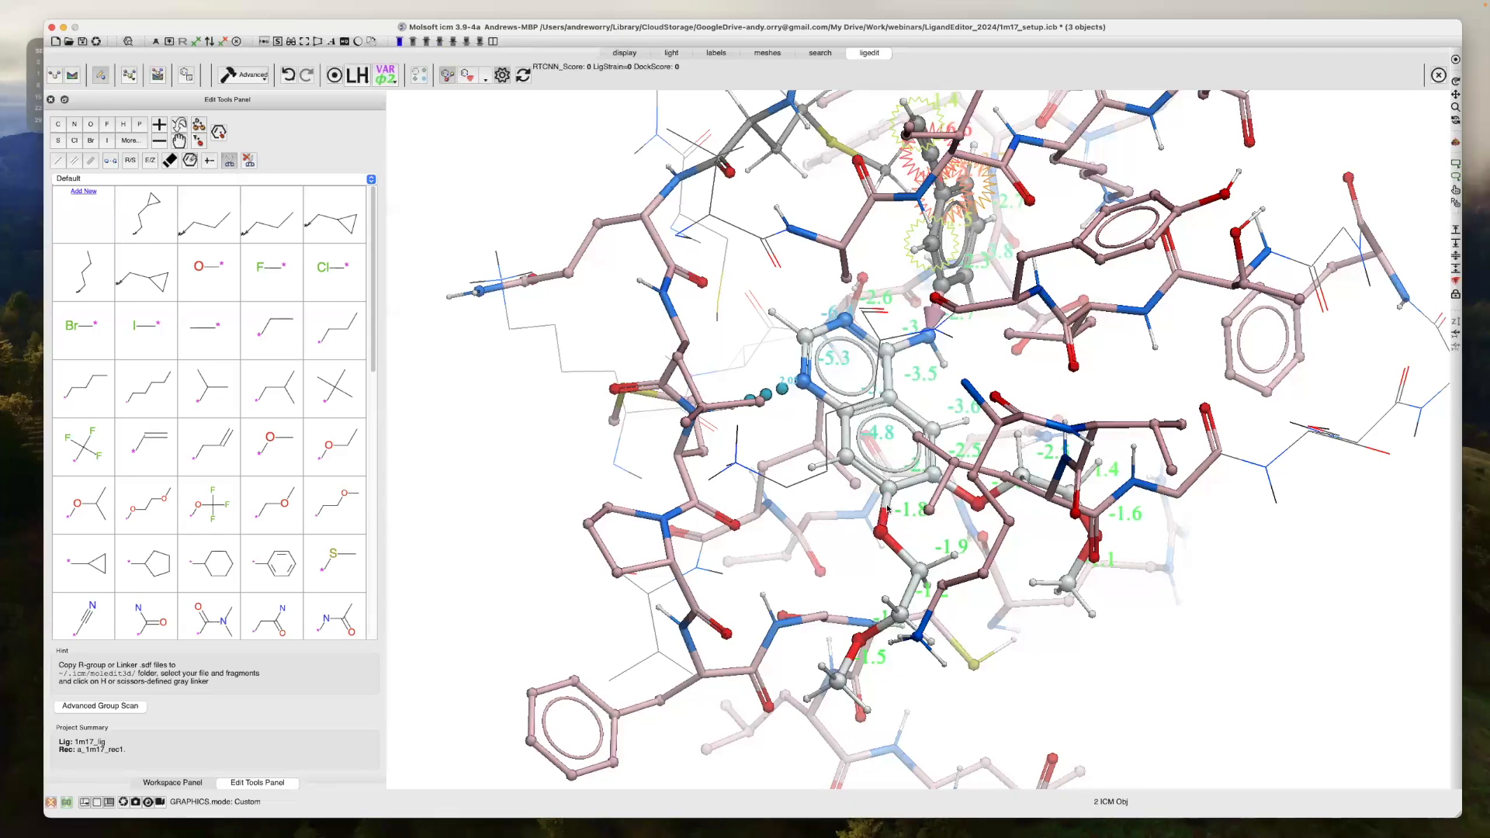
click(887, 508)
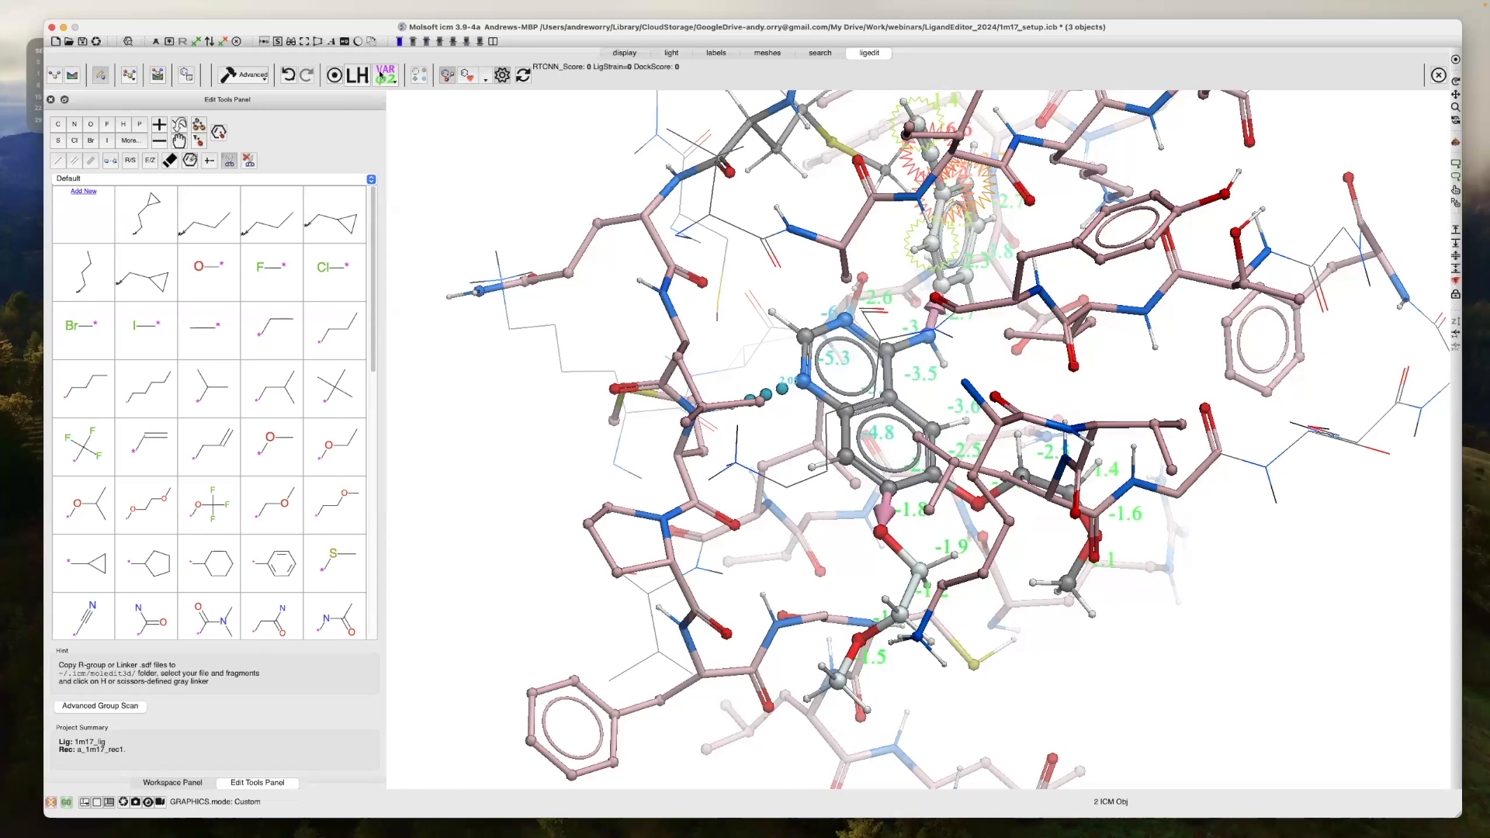
Open Find Linker for the marked core, show the Linker Database Scan options, and enlarge the dialog to view the linker table
click(252, 75)
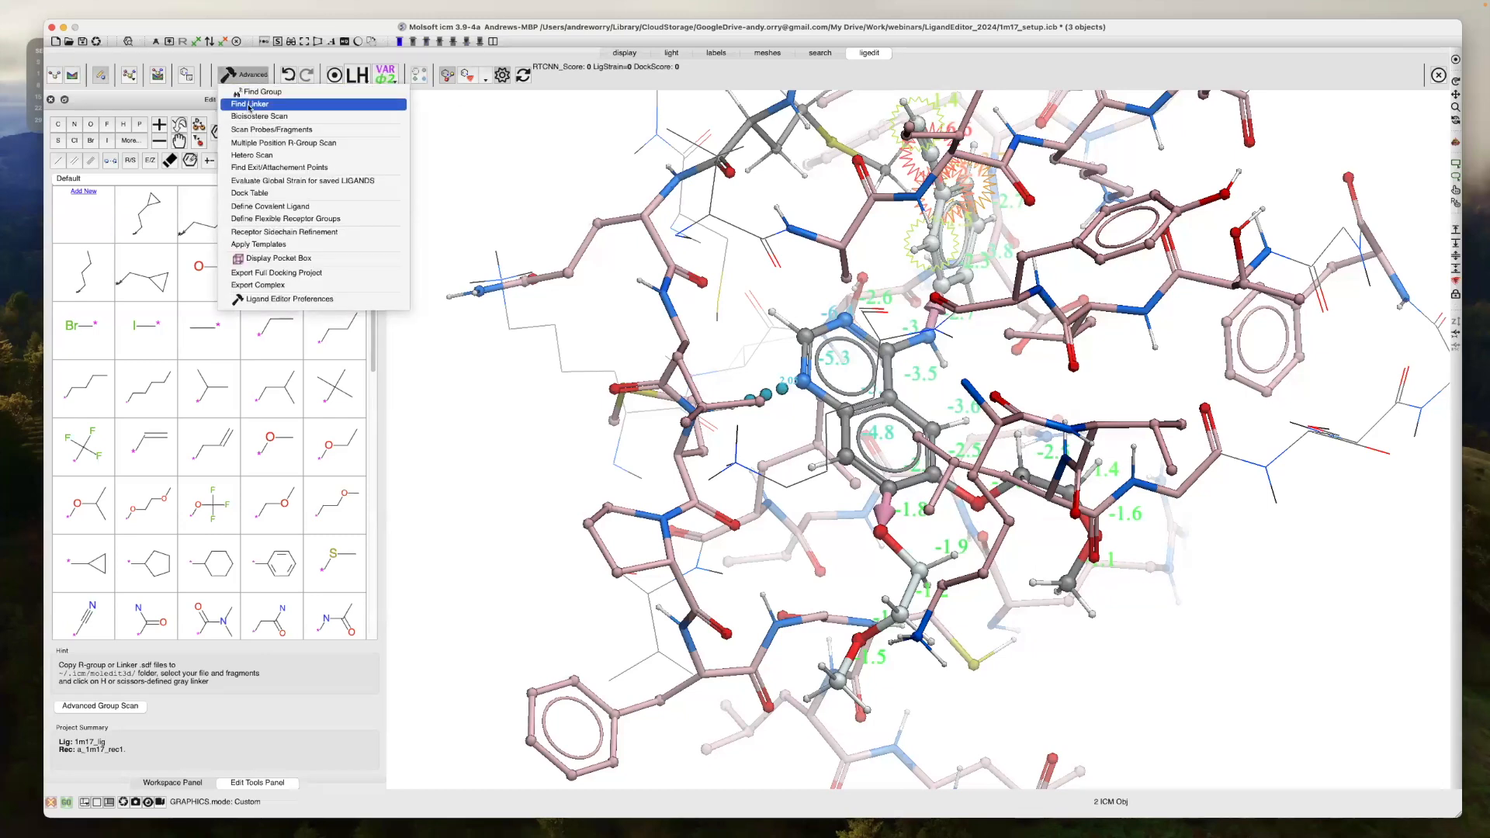
click(248, 104)
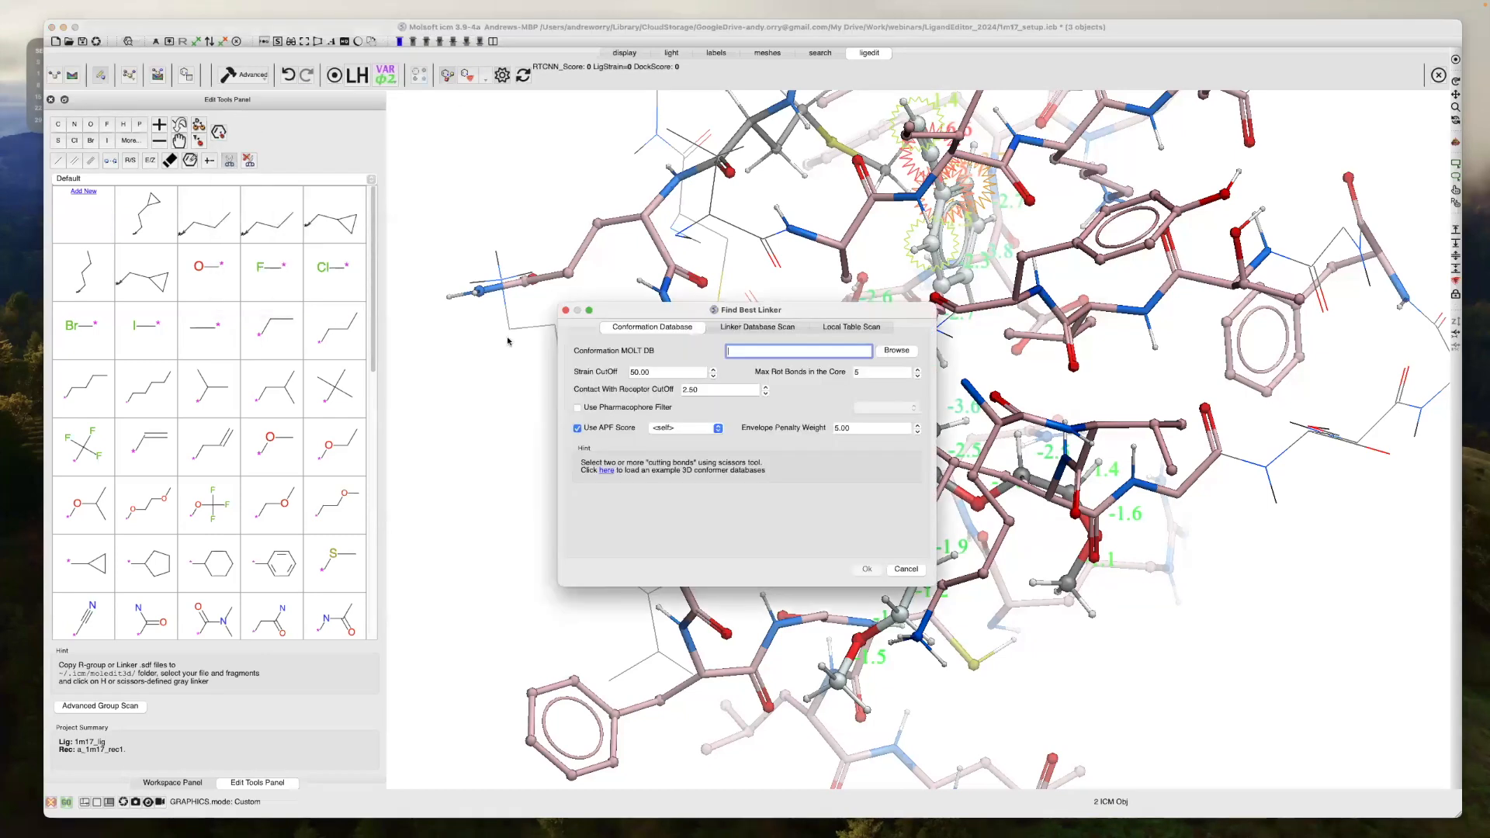
click(742, 327)
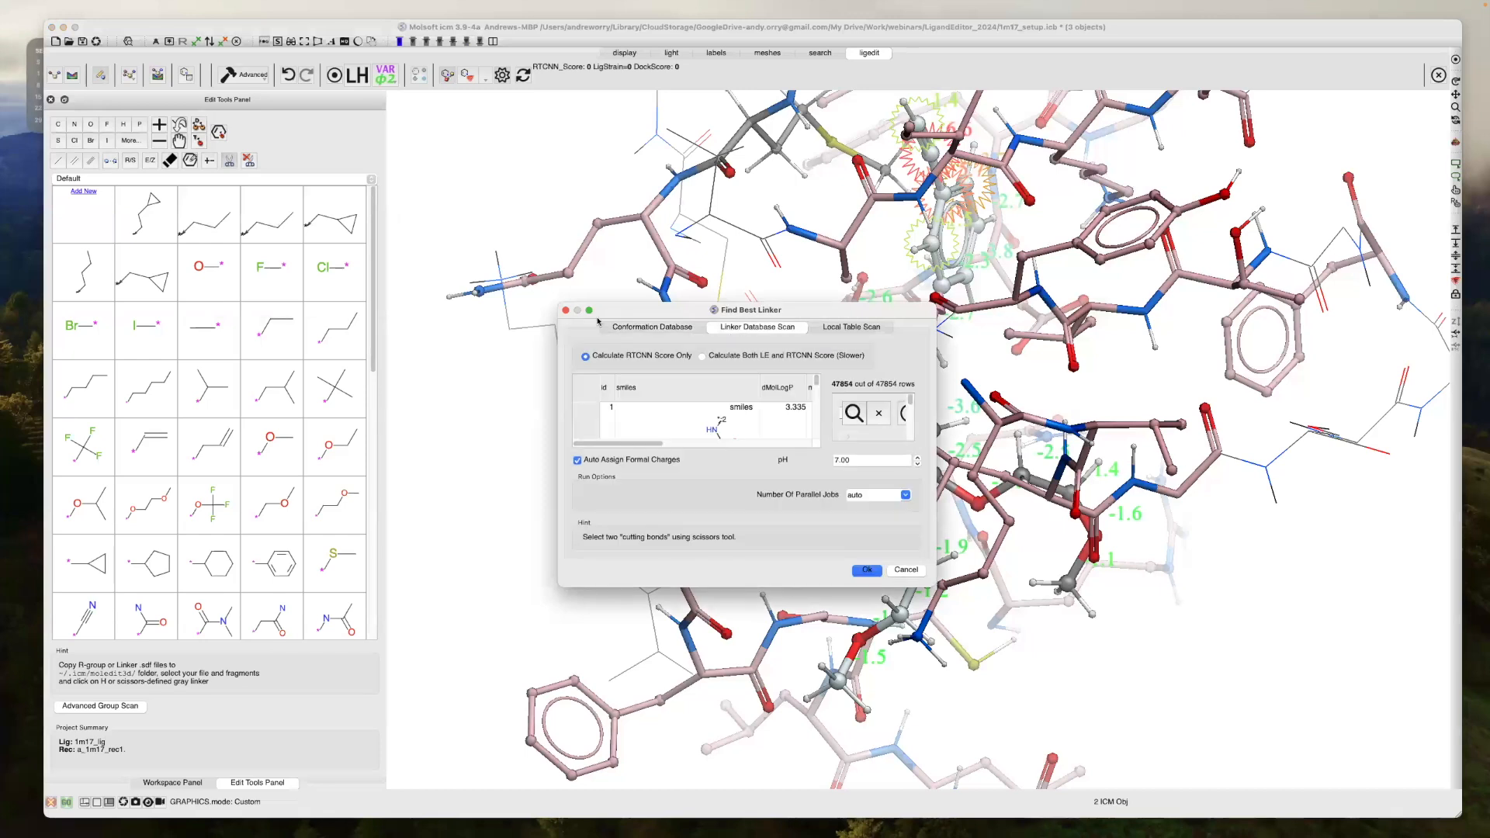
drag(562, 303, 171, 122)
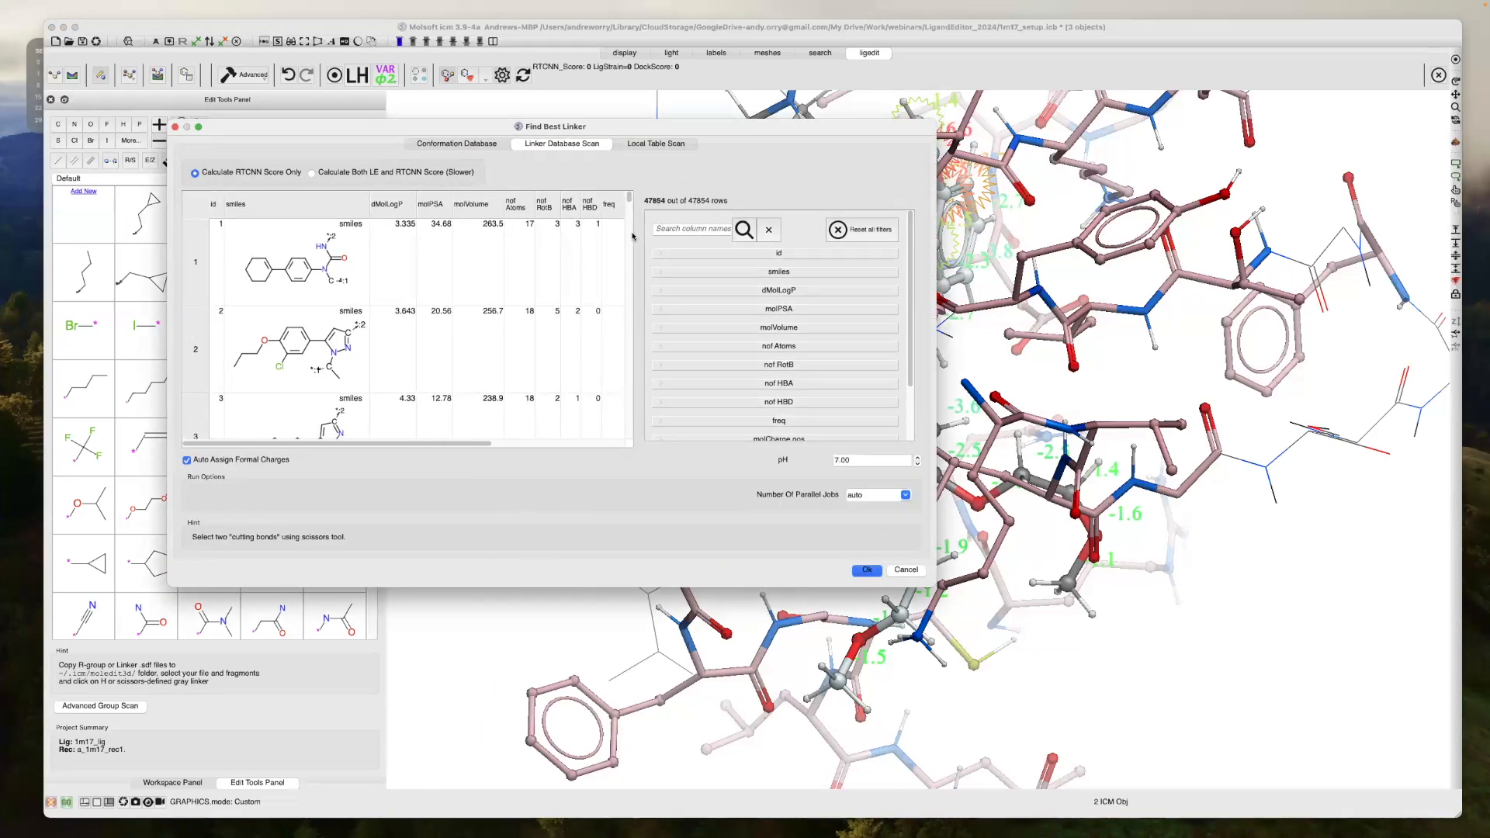
mouse_move(628, 199)
mouse_down()
mouse_move(623, 375)
mouse_move(628, 194)
mouse_up()
Inspect the linker database's molPSA and smiles filters, open and close the compound sketcher, and dismiss the linker search without running it
click(666, 310)
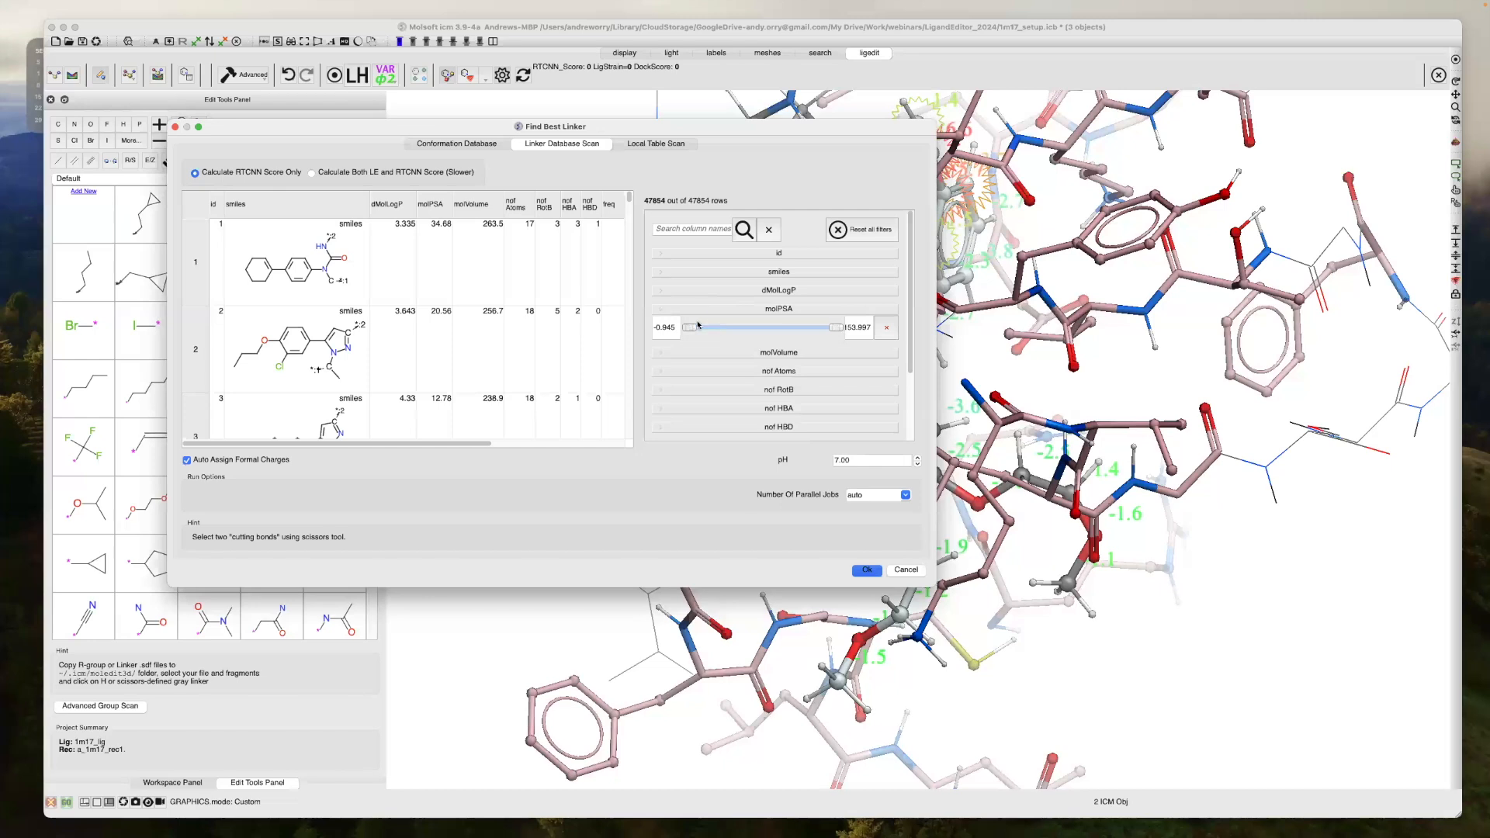
click(660, 271)
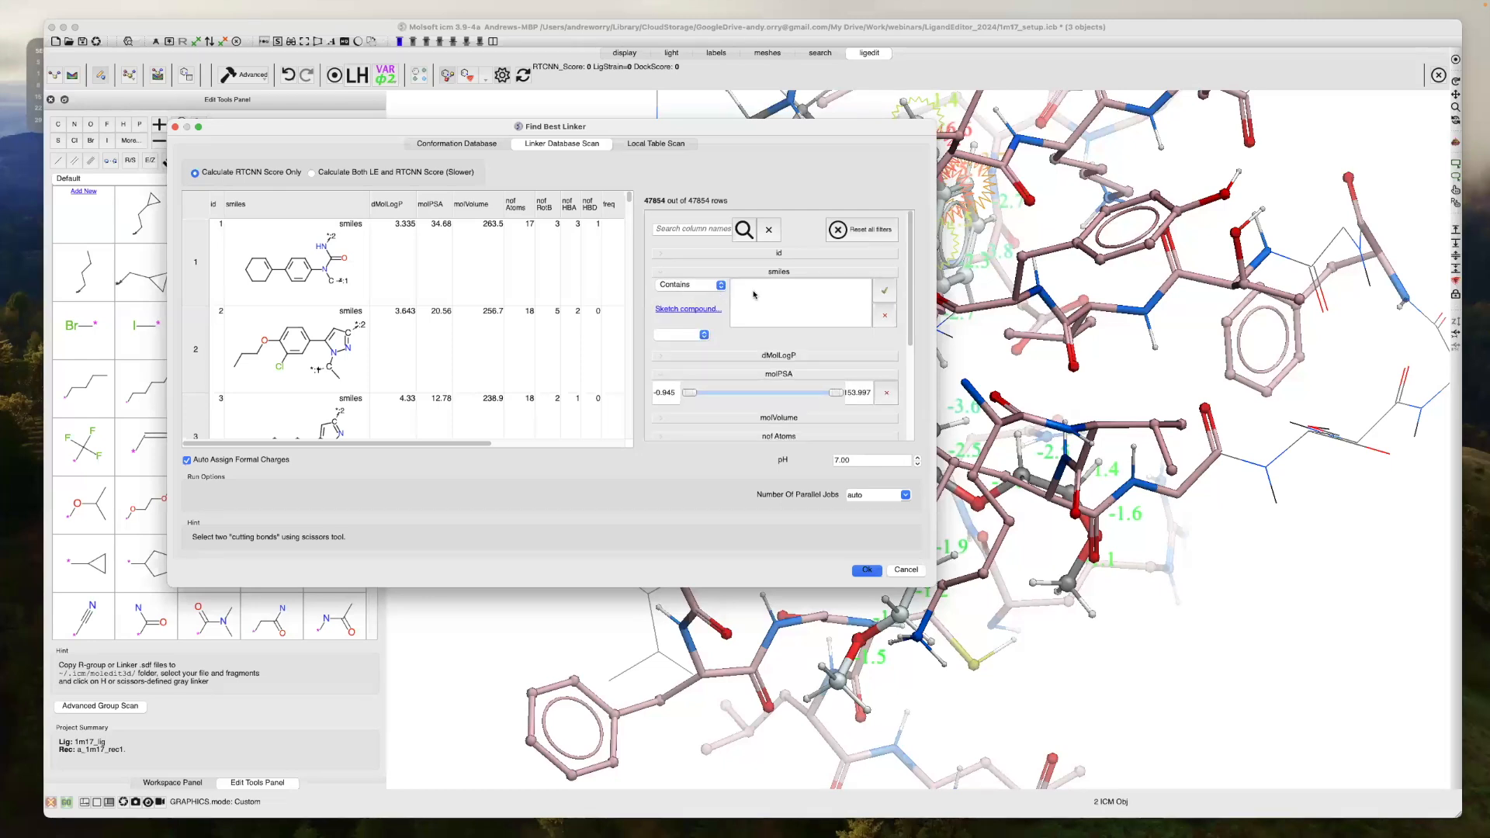
click(689, 310)
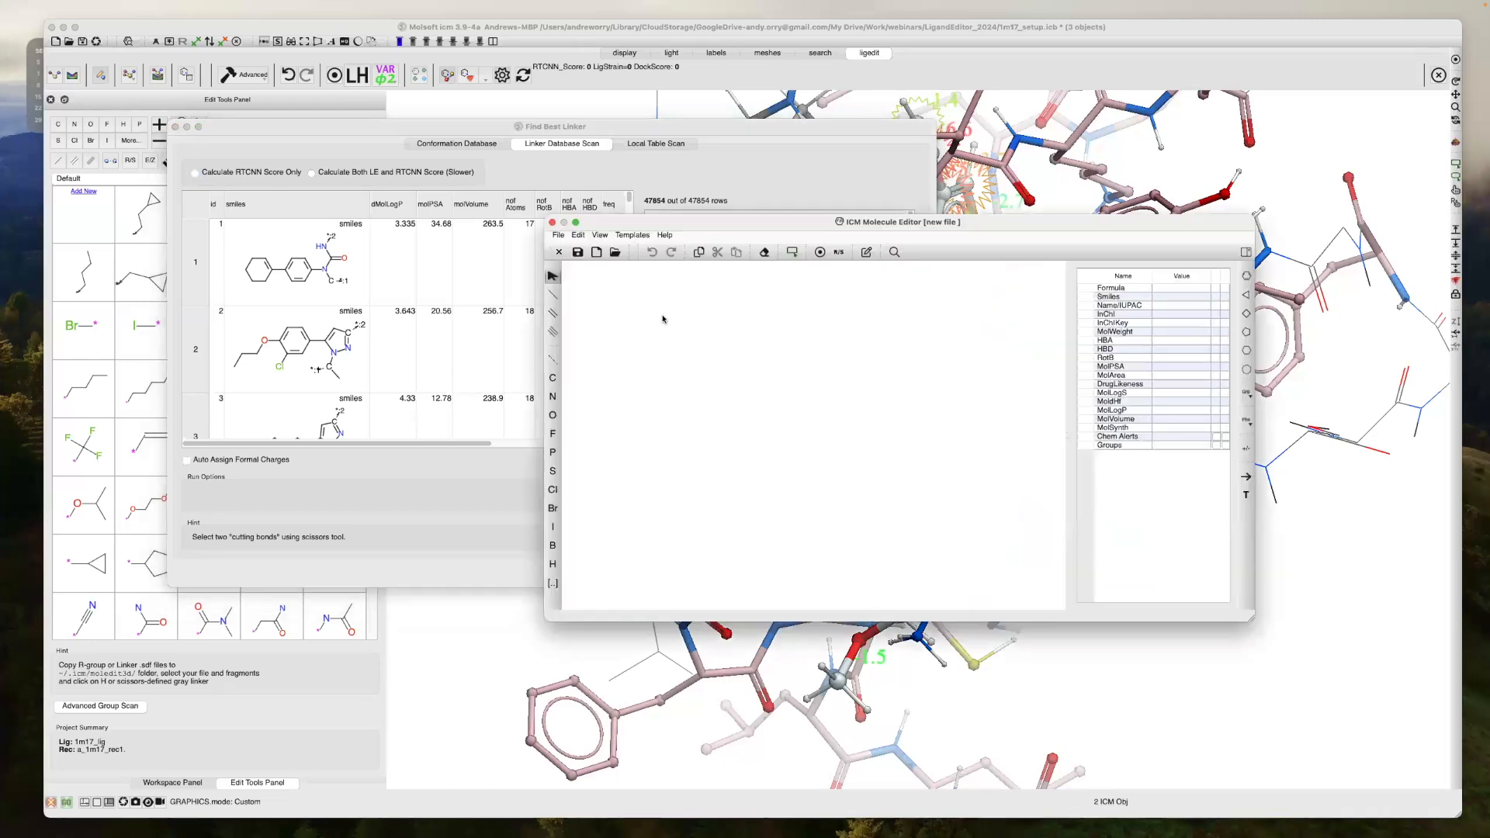
click(552, 223)
scroll(734, 353, down, 1)
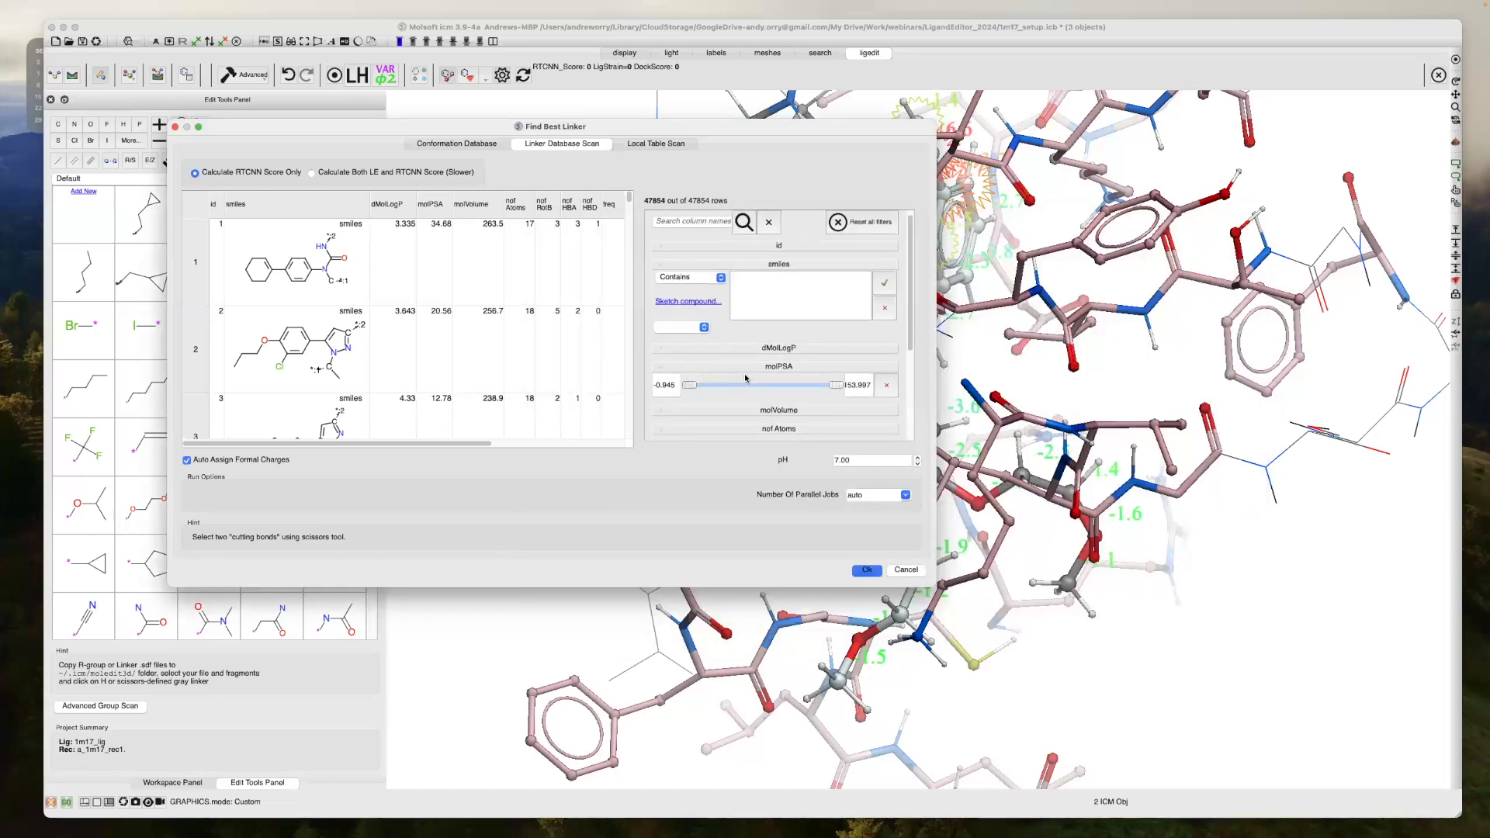
scroll(909, 347, down, 3)
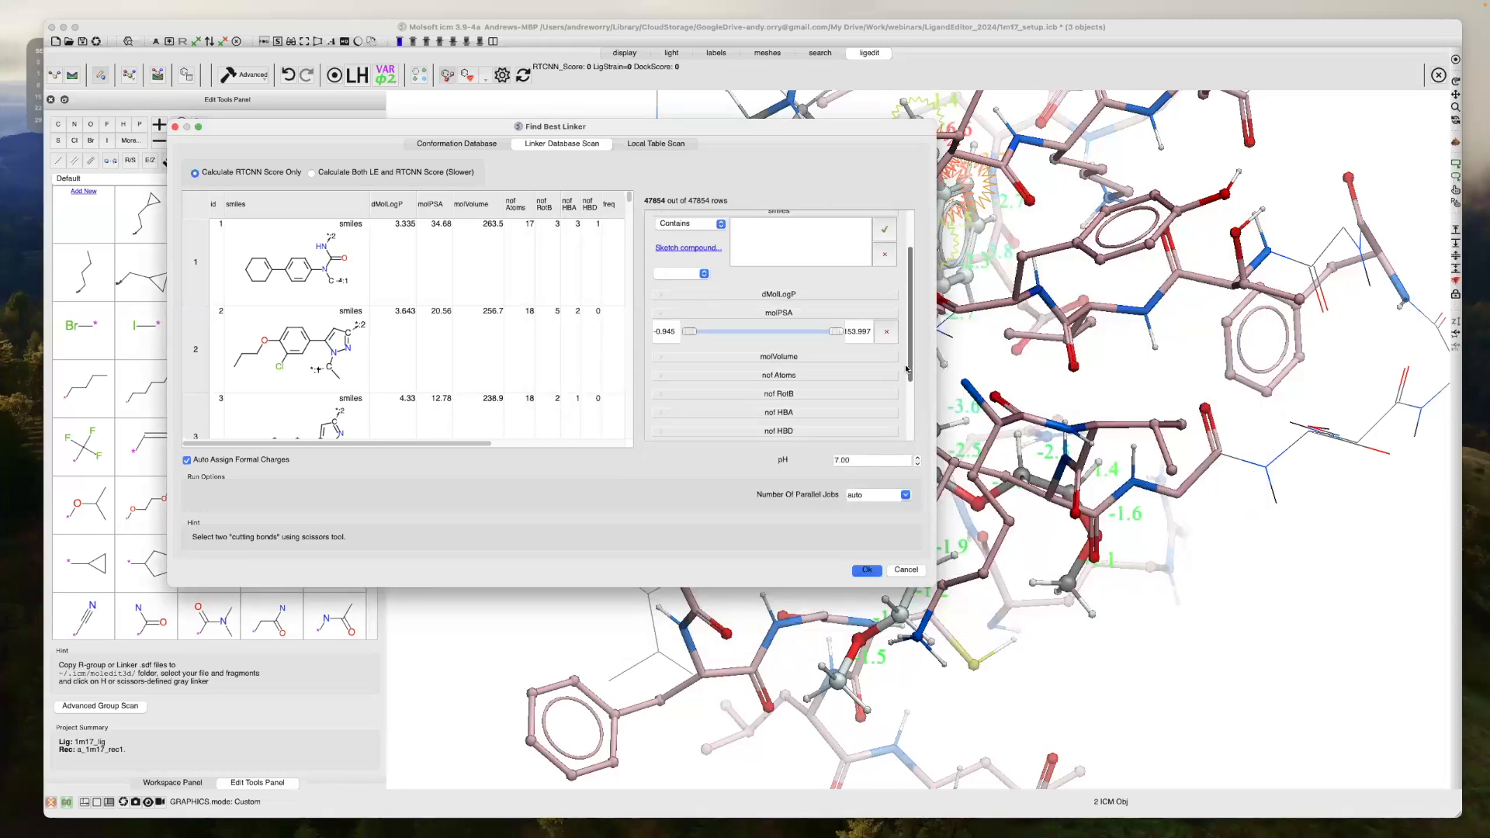
click(907, 570)
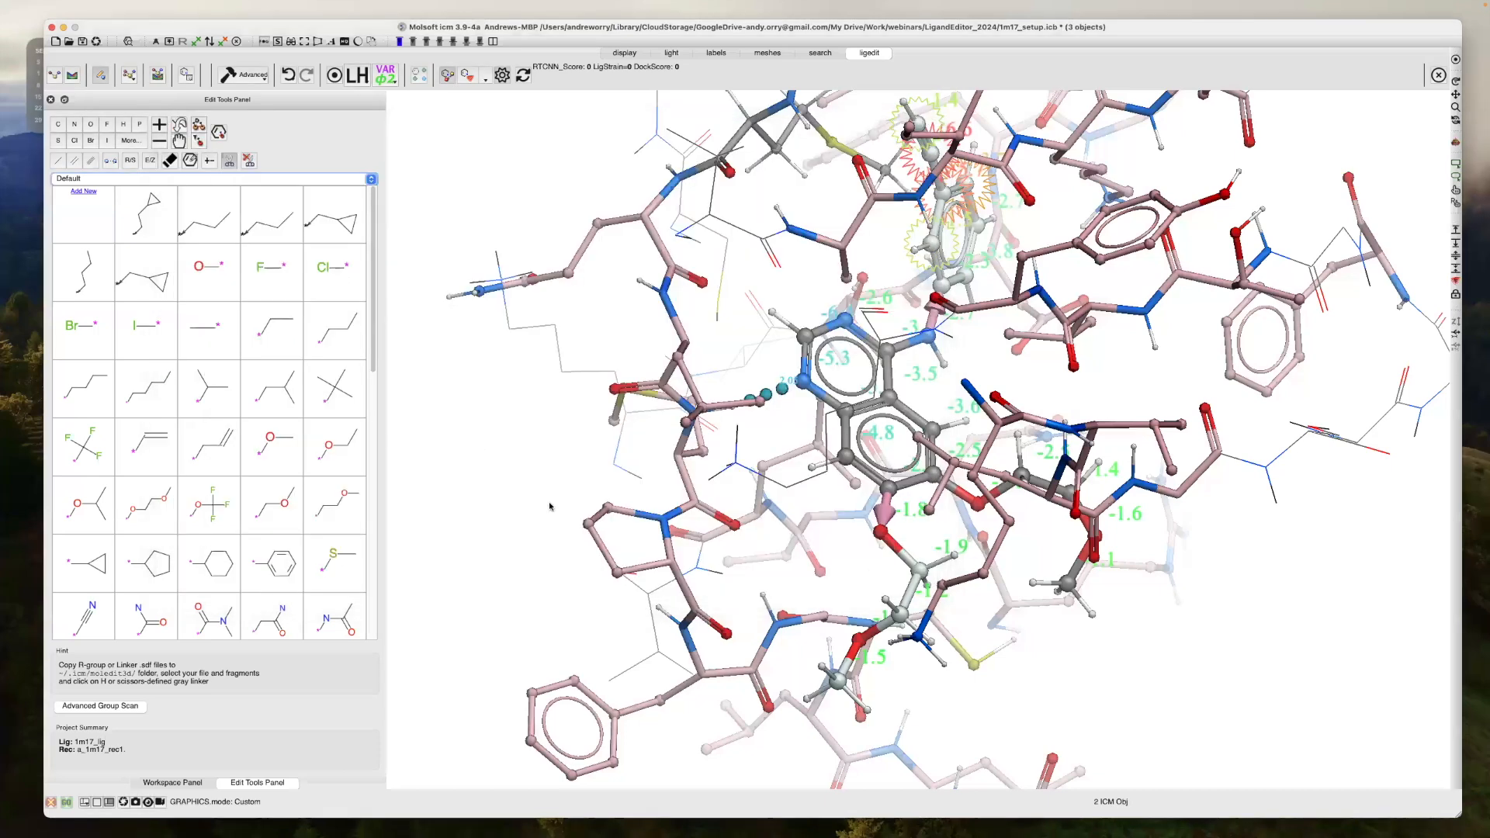
Switch to the PowerPoint slide show and advance to the Multiple Position R-Group Scan slide
key(super+Tab)
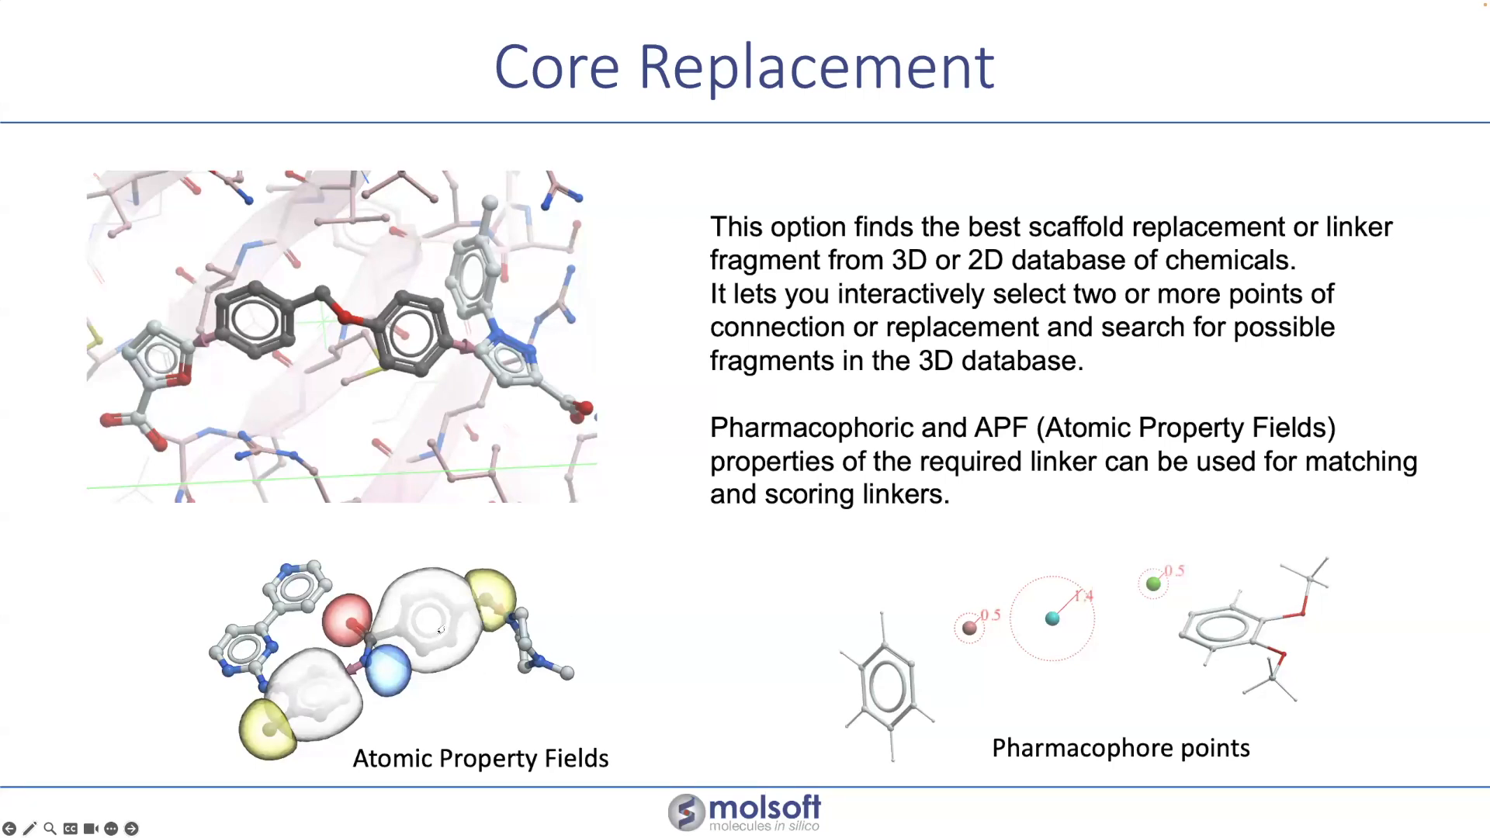
key(Right)
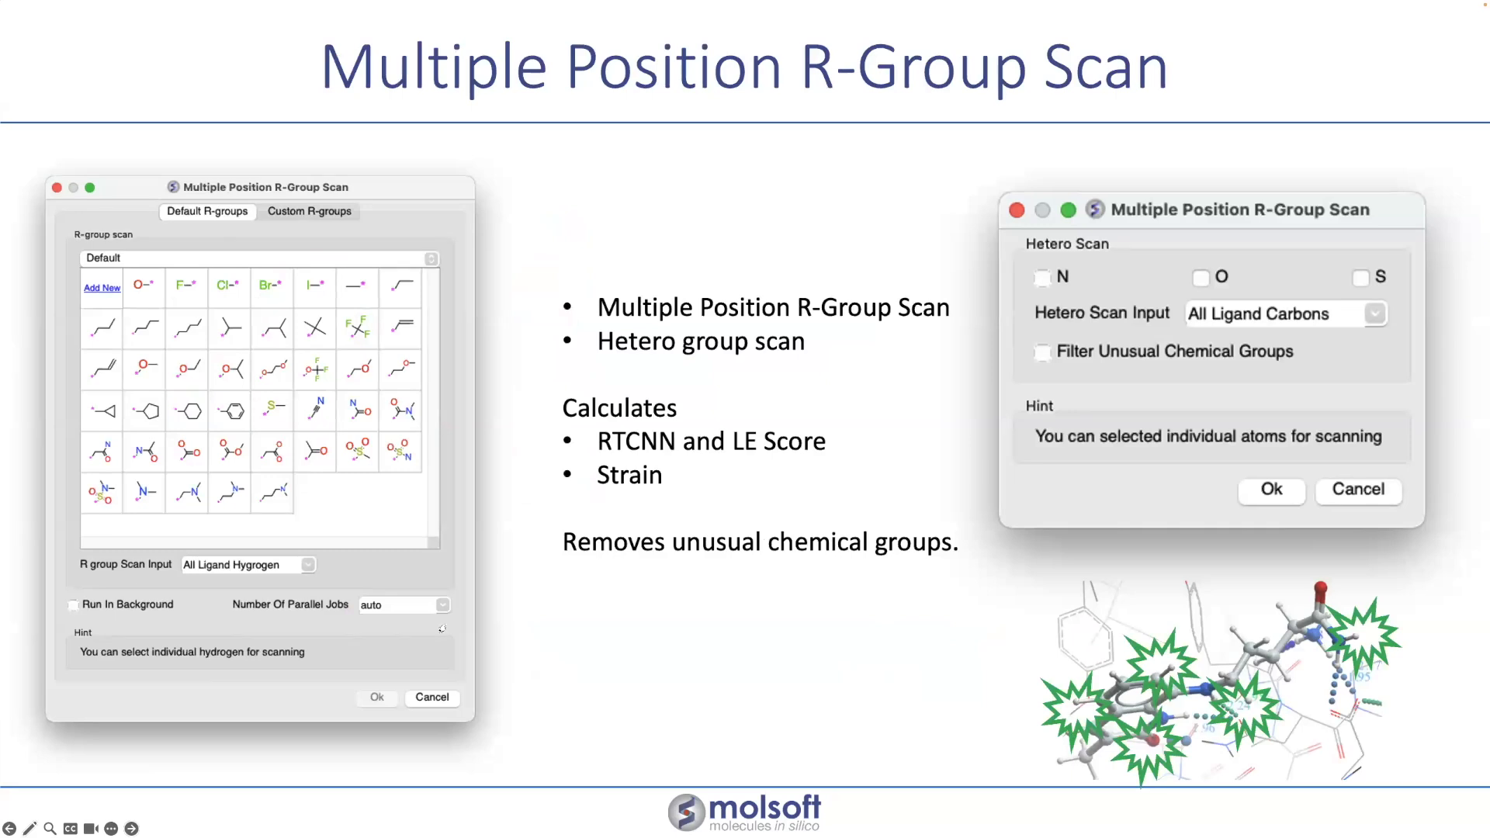